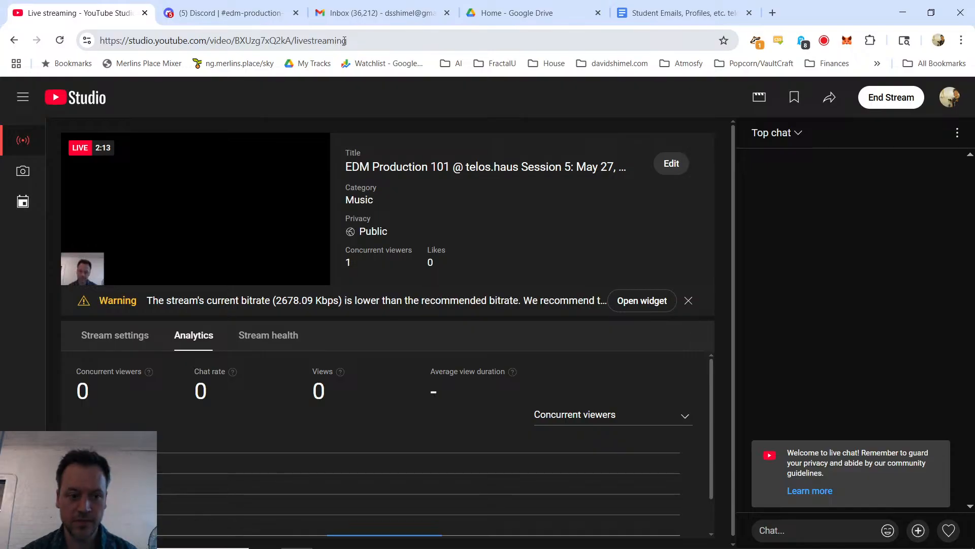
Step: Switch to Discord and post "Will wait a few minutes while folks are joining" in the edm-production-101 channel
key("ctrl+Tab")
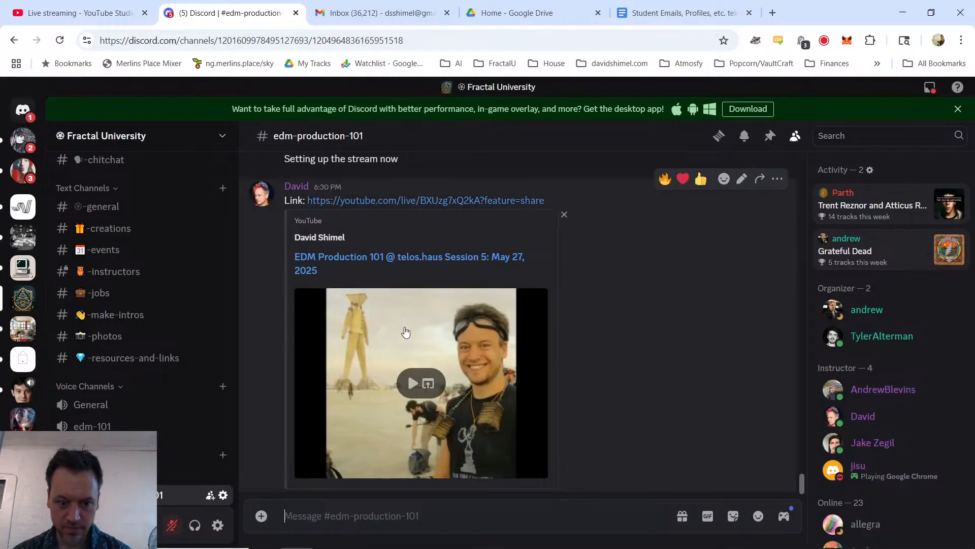
type("We'l")
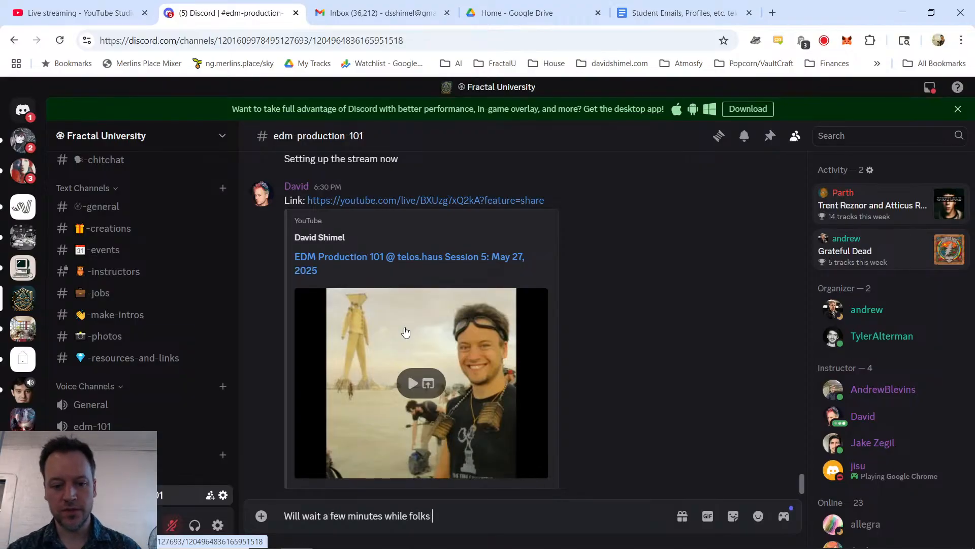
type("trick")
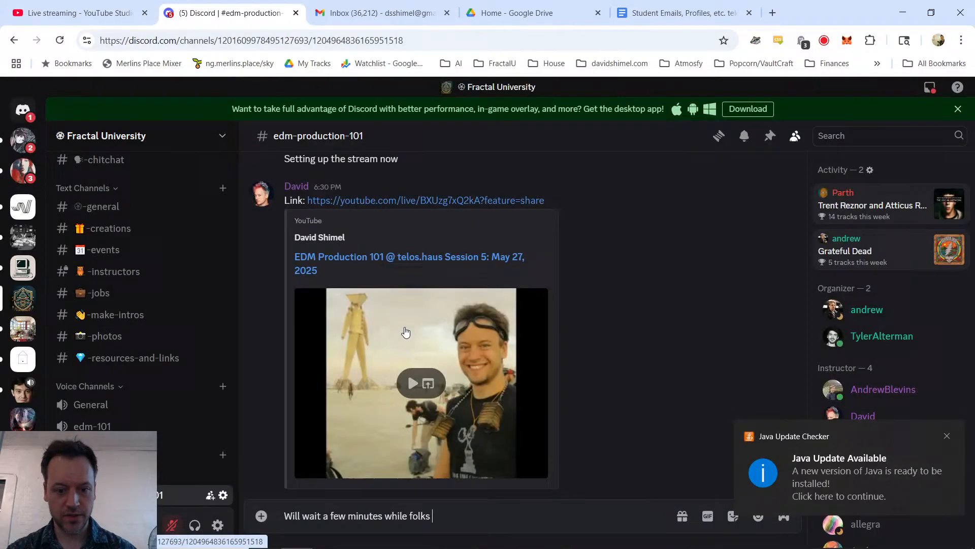
type("are")
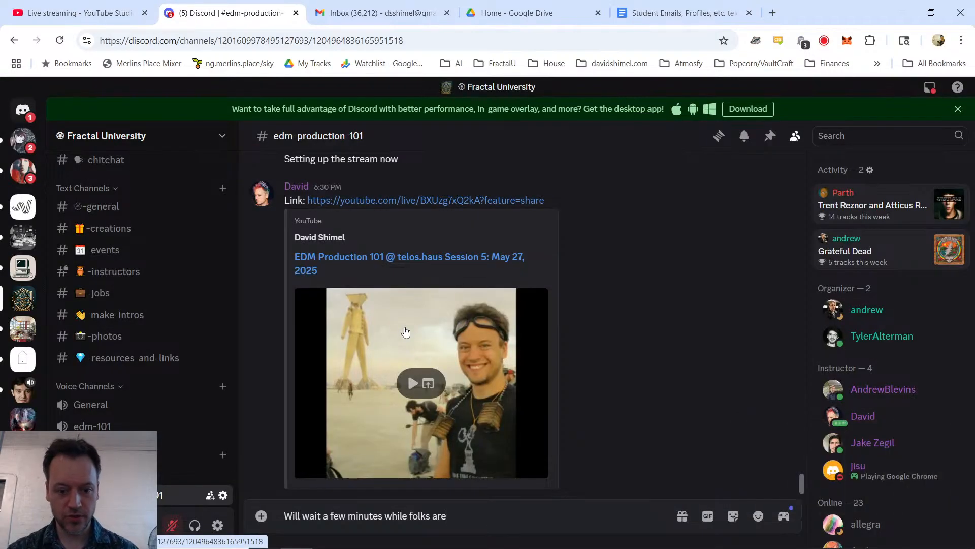
type(" joining")
key("Return")
key("alt+Tab")
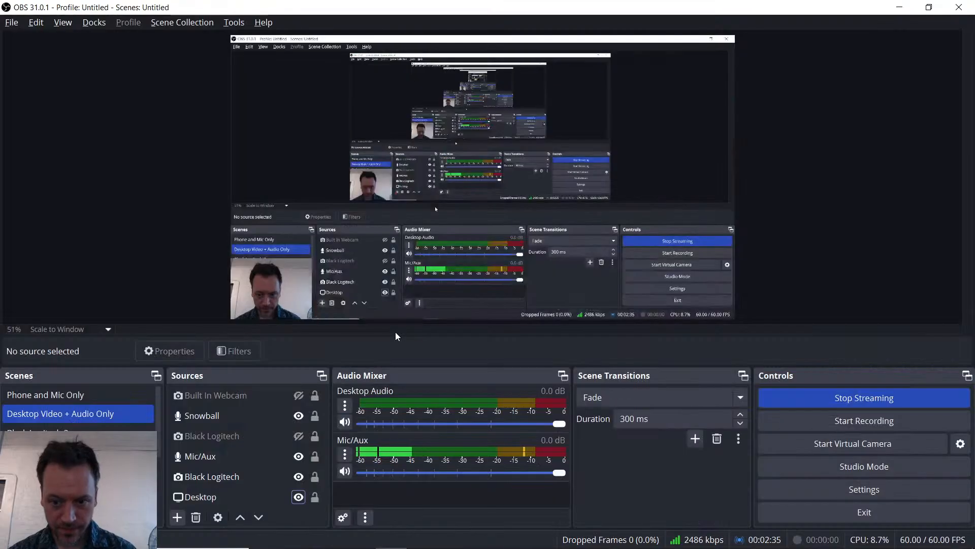
key("alt+Tab")
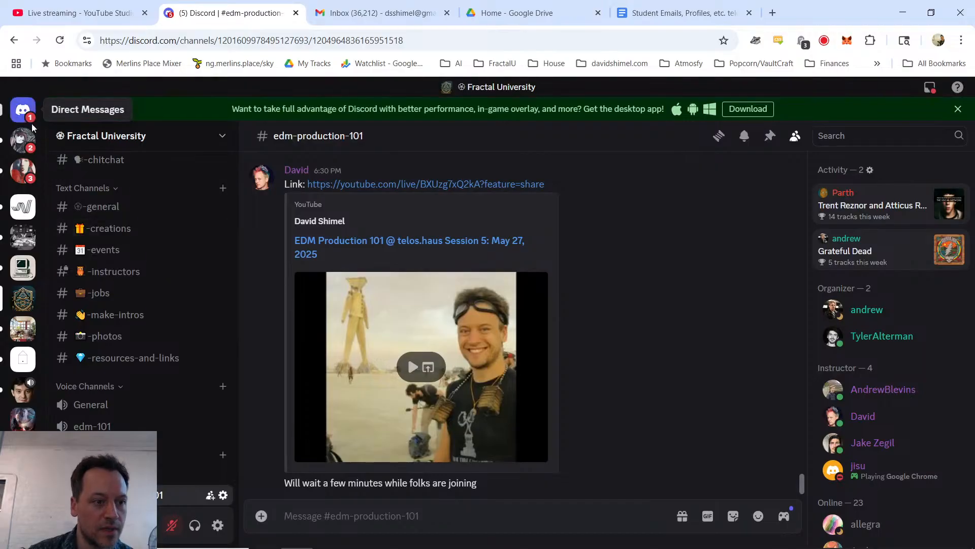
Step: Open the unread direct message containing the Week 4 homework MP3, and create a blank Google Docs document in a new tab
left_click(22, 142)
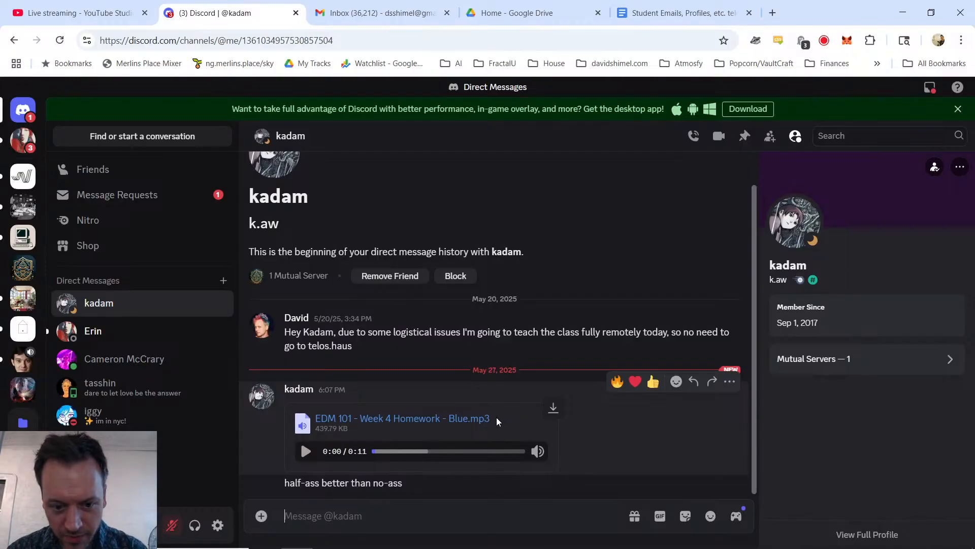
key("ctrl+t")
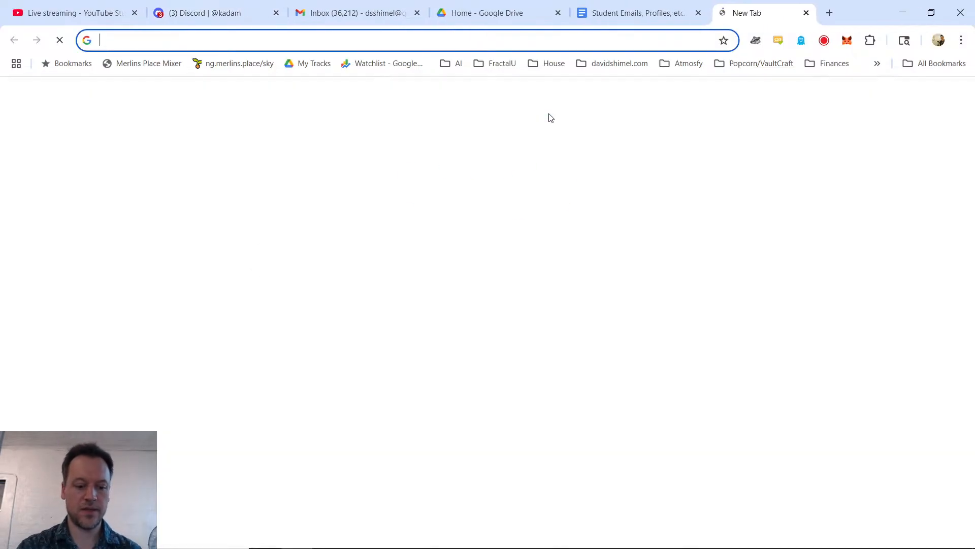
type("docs")
key("Return")
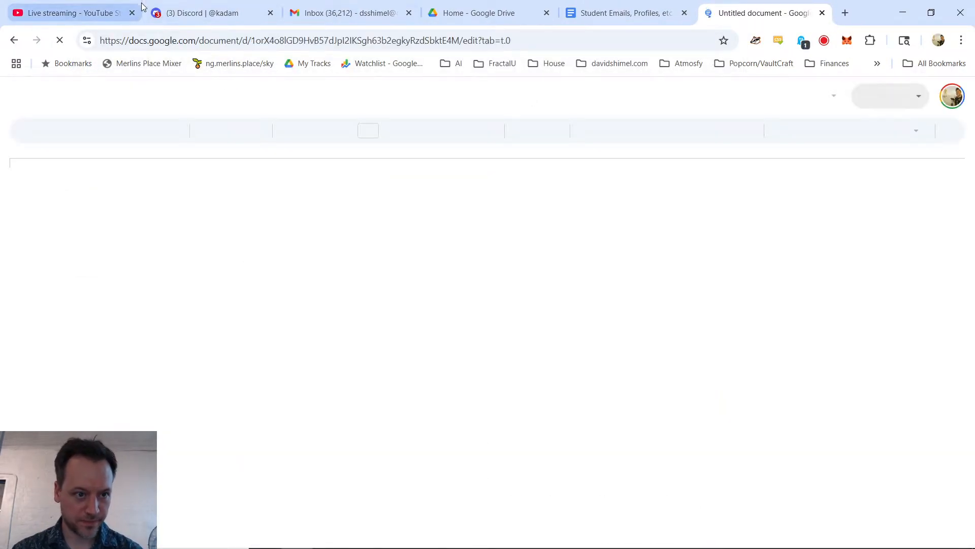
Step: Add the Discord conversation's web address to the blank document, preceded by the student's name, and start a new line below it
left_click(180, 15)
left_click_drag(194, 42, 198, 41)
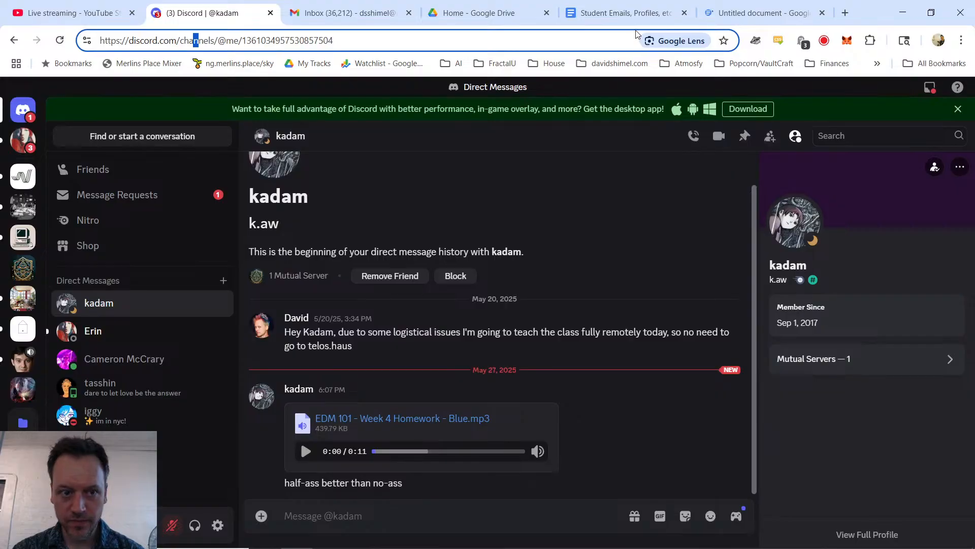
key("ctrl+a")
key("ctrl+c")
left_click(732, 13)
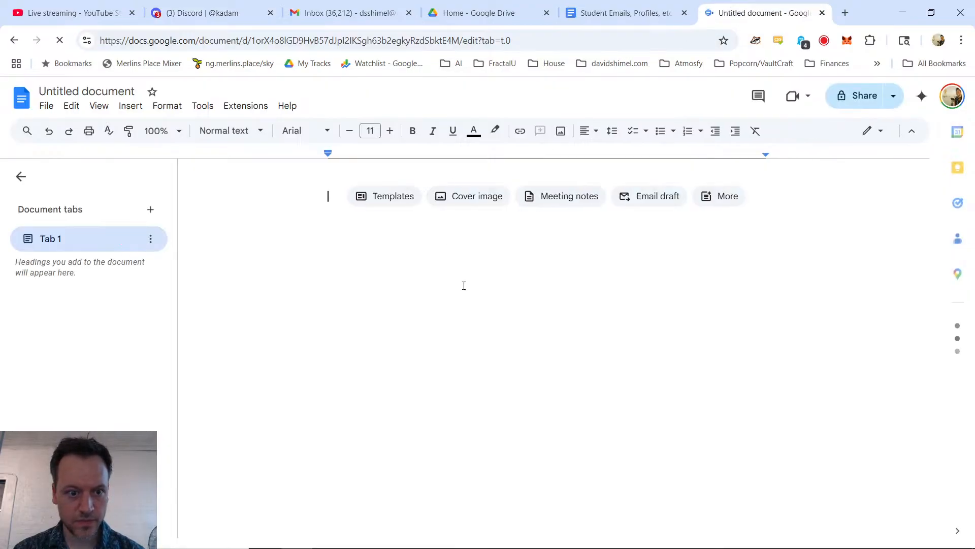
key("ctrl+v")
key("Home")
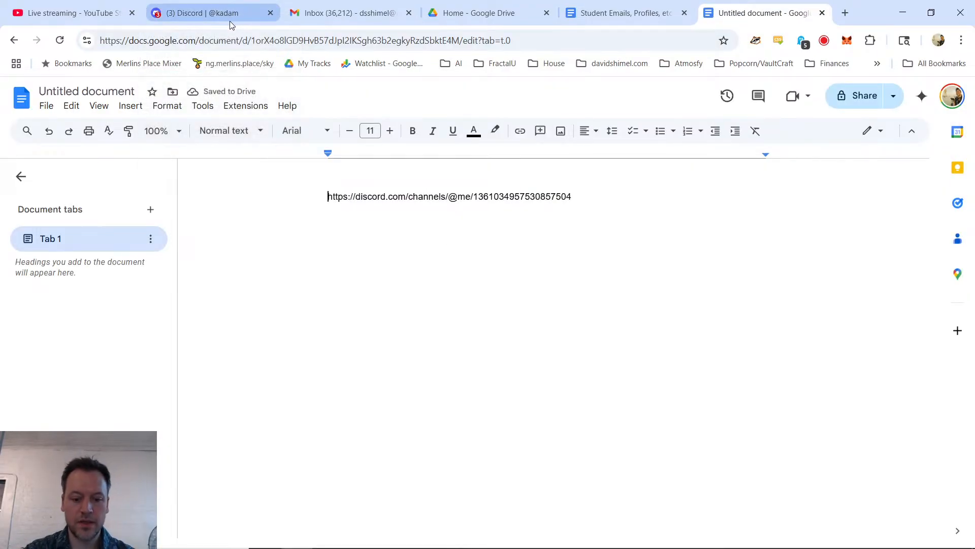
type("Kadam")
key("End")
key("Return")
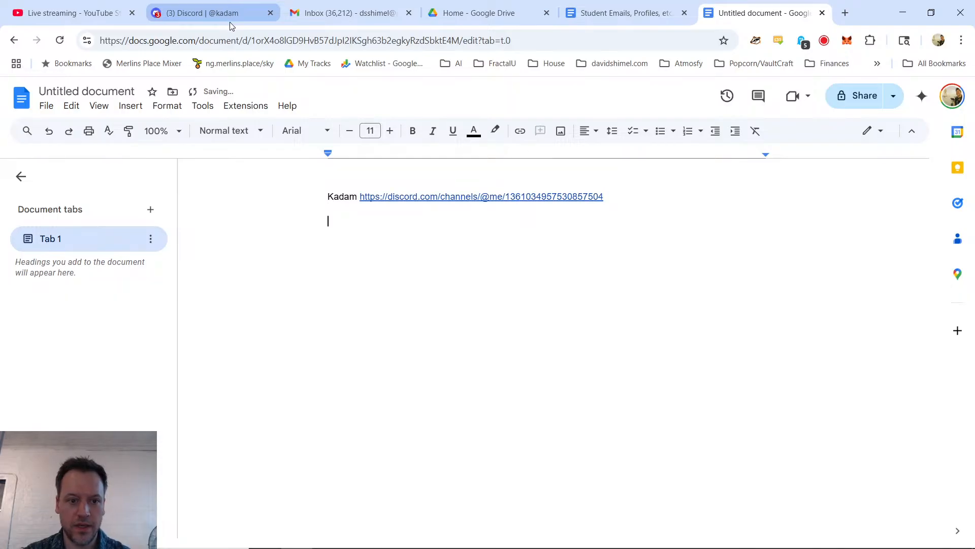
Step: Check the live stream page, look through the Gmail inbox for homework submissions, and search the mail for a student's name
left_click(56, 14)
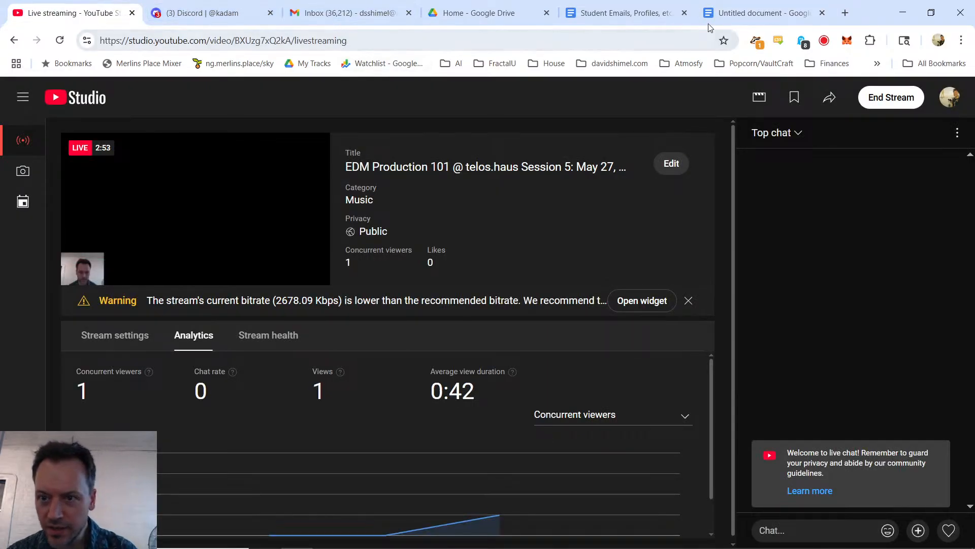
left_click(356, 14)
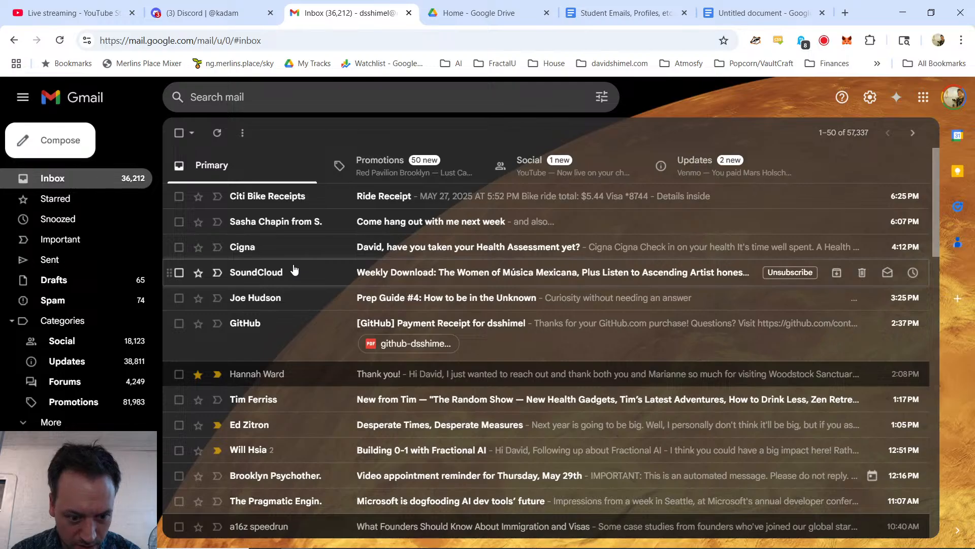
scroll(295, 269, "down", 5)
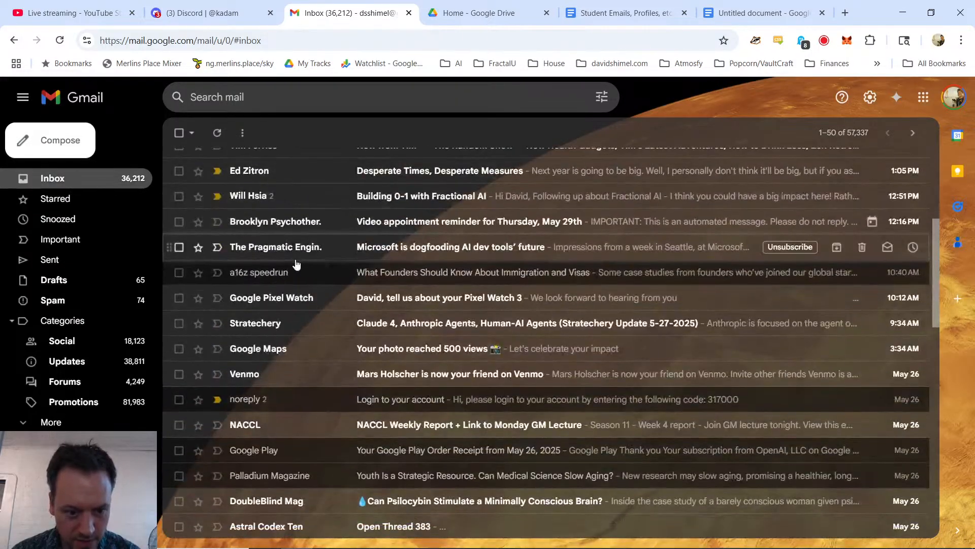
scroll(299, 264, "down", 8)
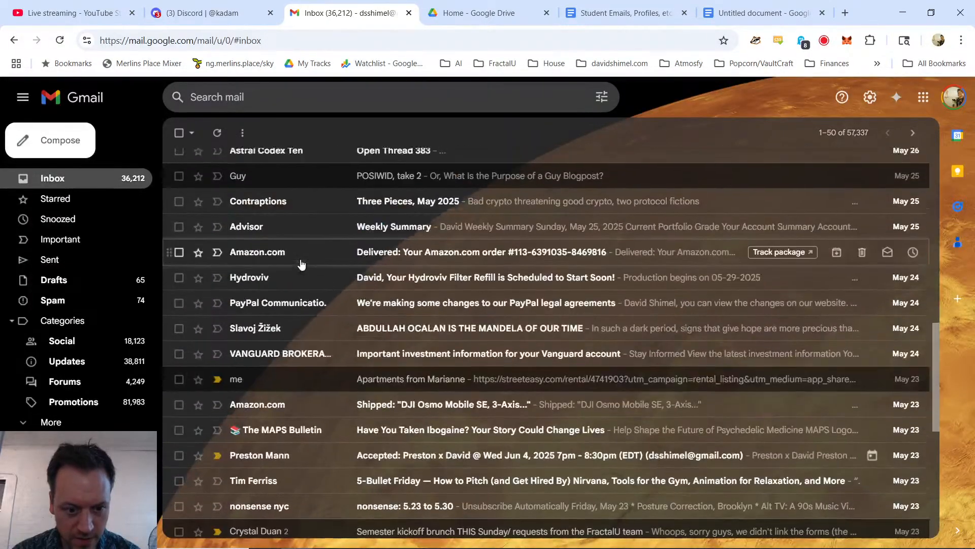
scroll(302, 264, "up", 15)
left_click(261, 102)
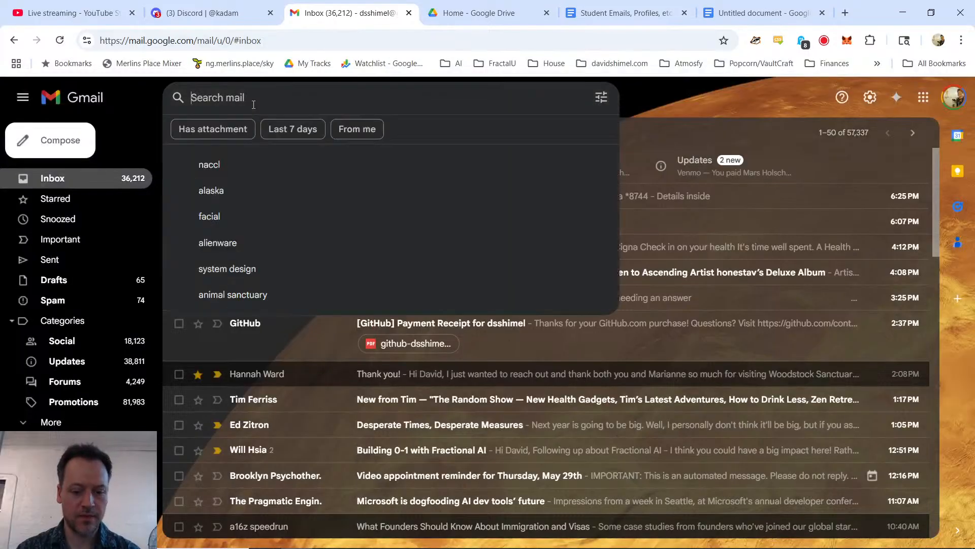
type("cameron")
key("Return")
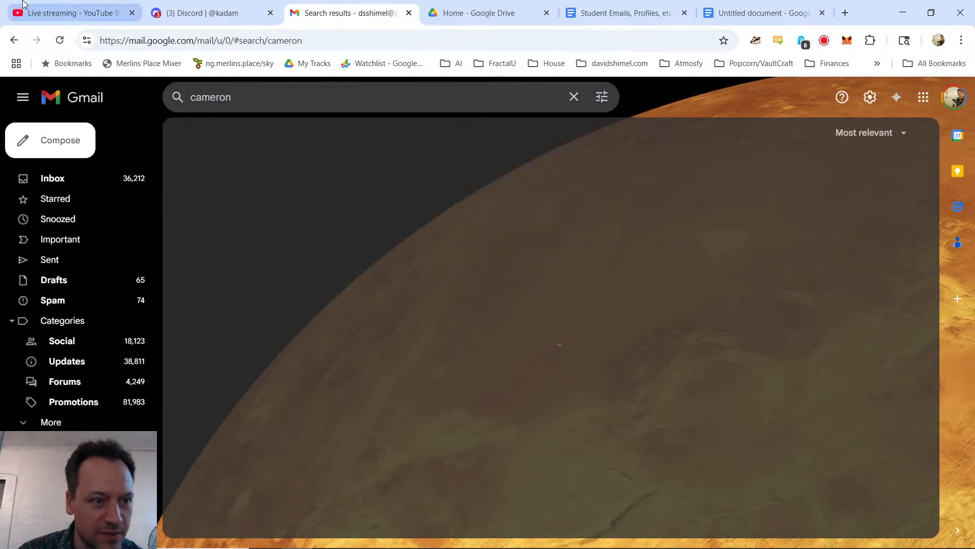
Step: Open the "Killshot - Remix v1" homework link from the student's Discord direct message, trusting soundcloud.com links from now on
left_click(214, 12)
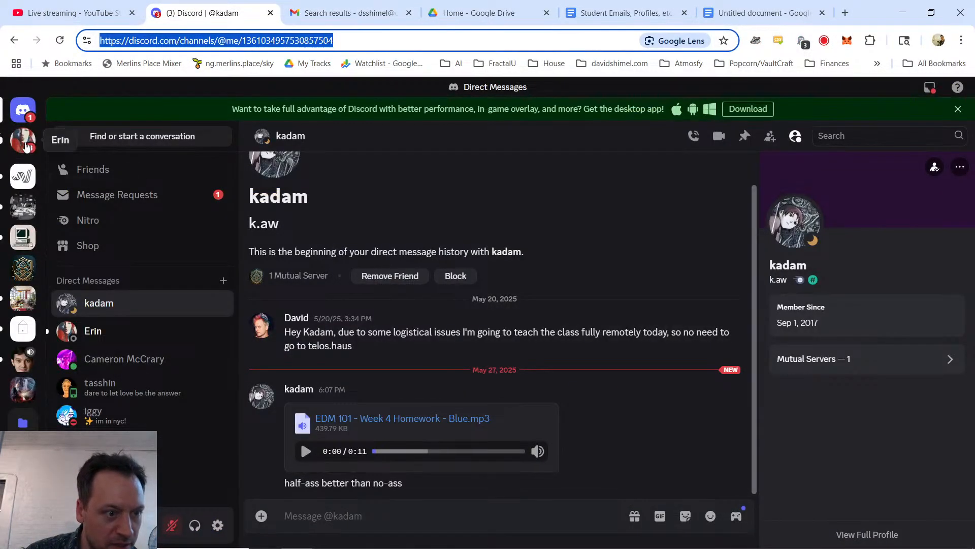
left_click(141, 360)
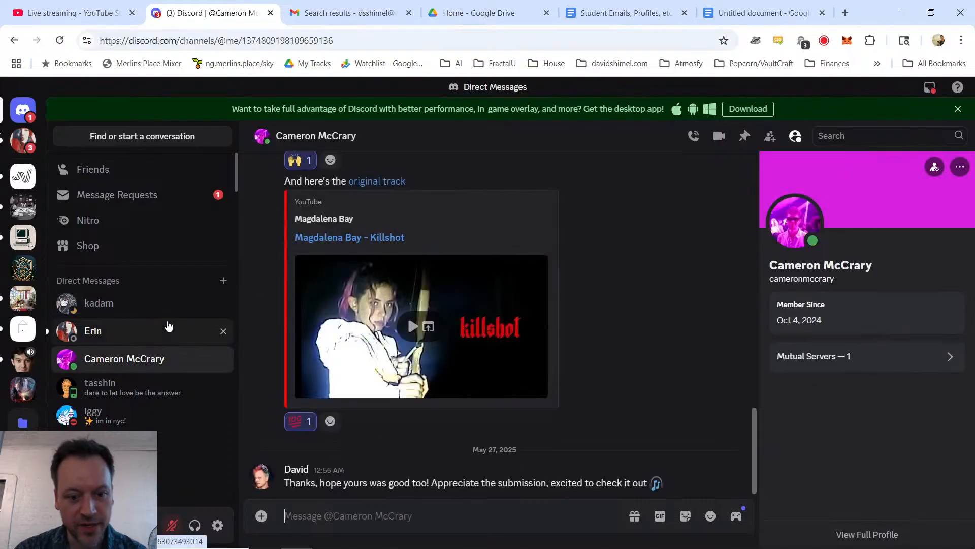
scroll(457, 420, "up", 5)
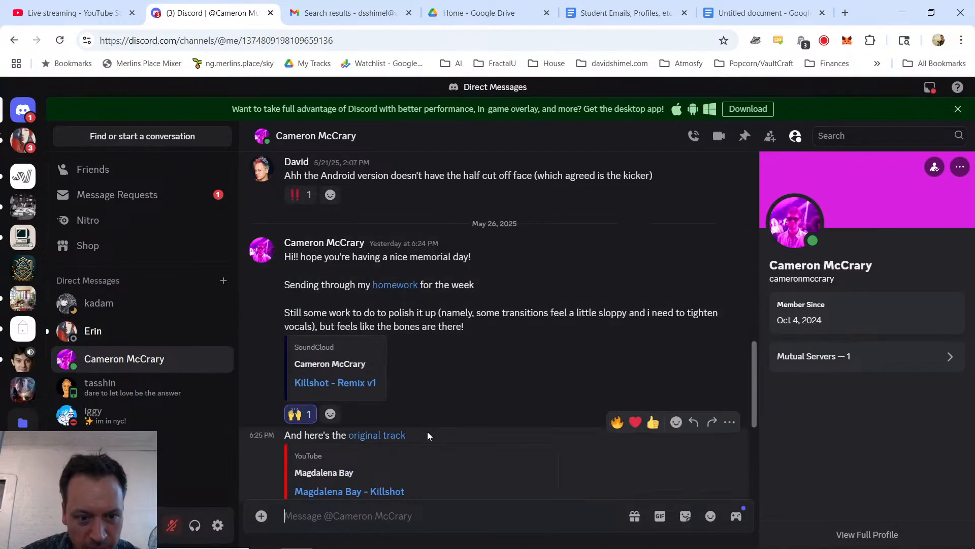
left_click(398, 286)
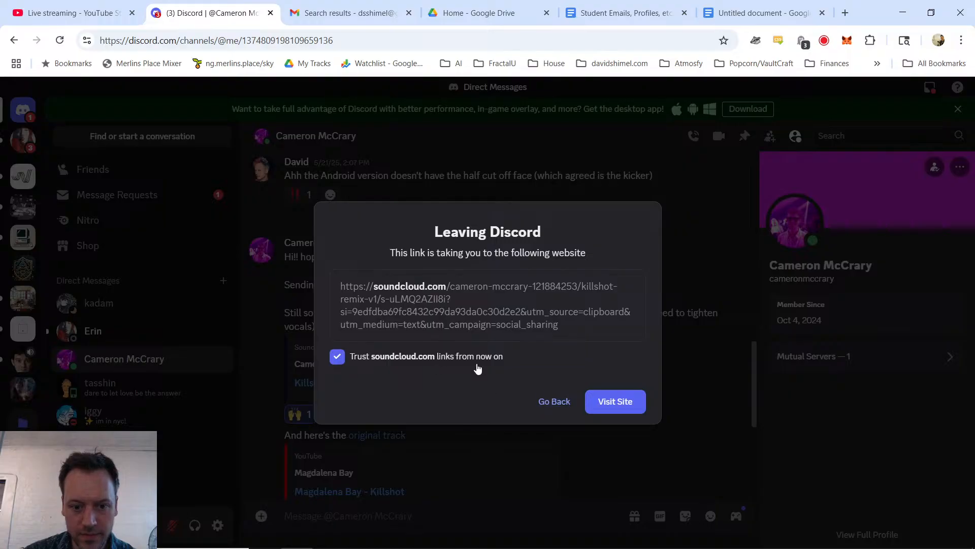
left_click(614, 402)
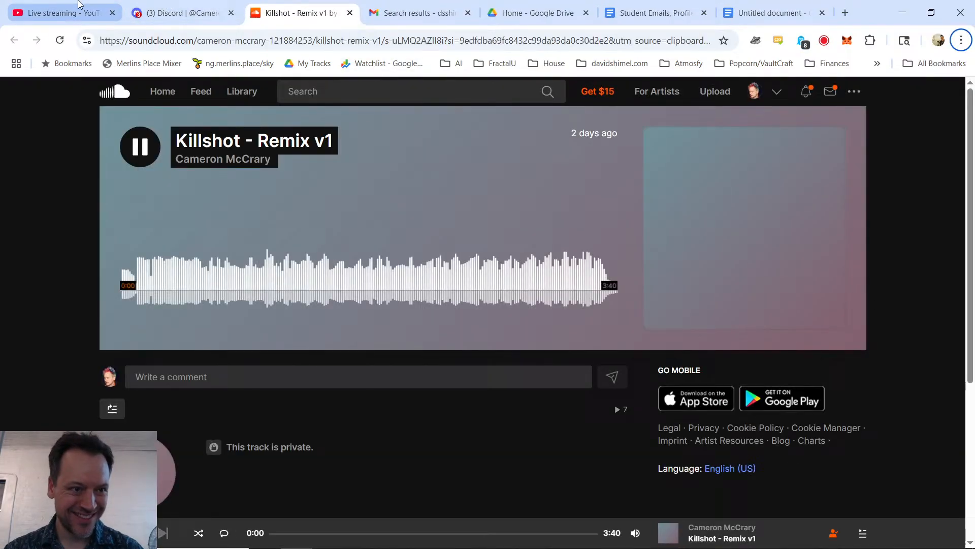
Step: Check the live stream page again, and close the Google Drive and Student Emails document tabs
left_click(75, 4)
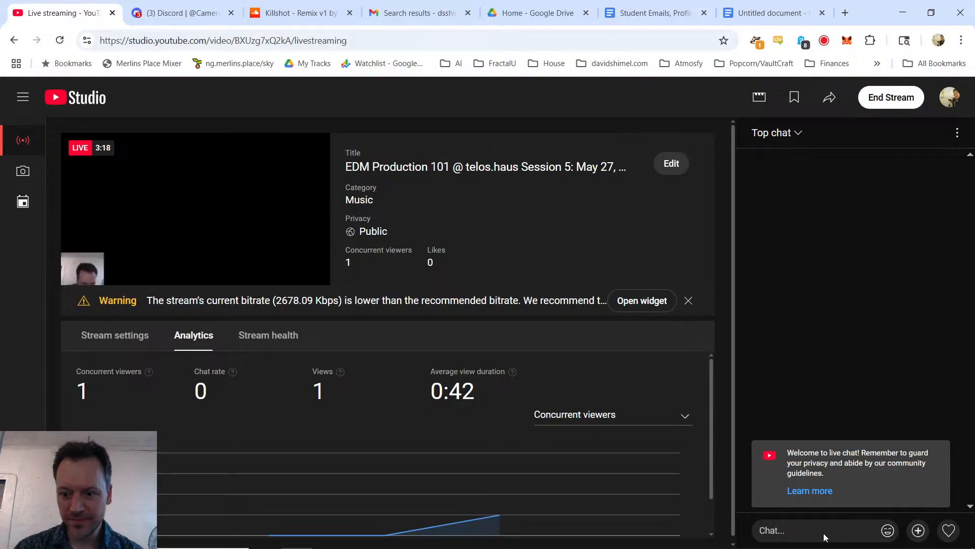
left_click(303, 15)
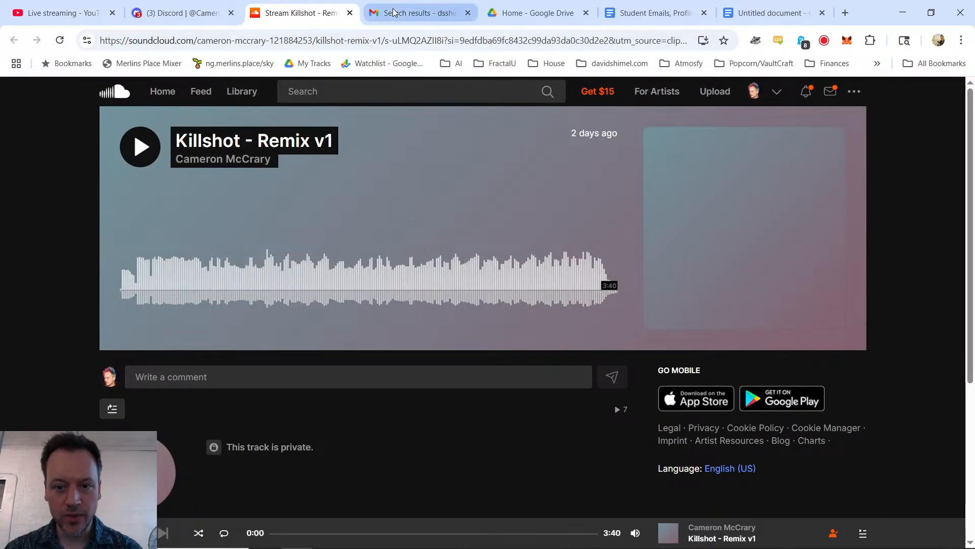
left_click(512, 15)
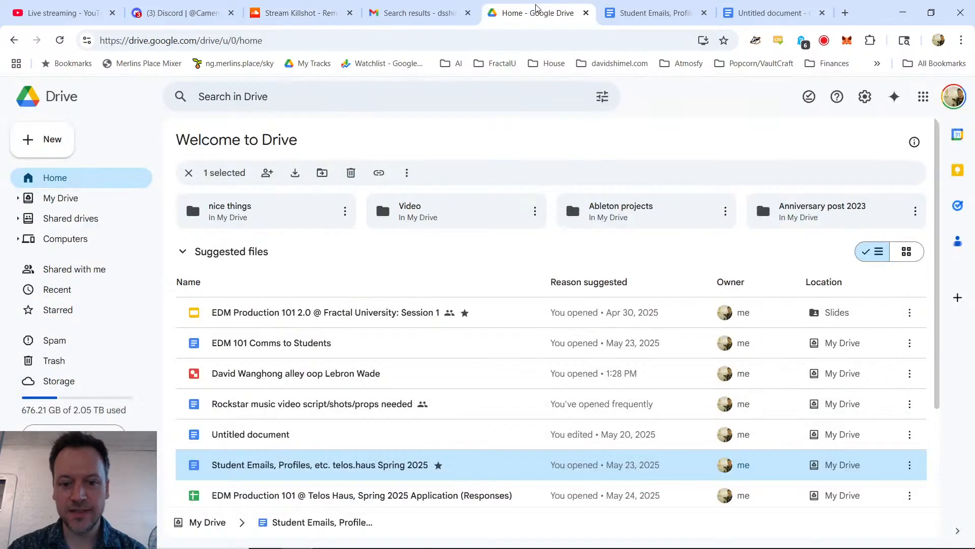
left_click(586, 13)
left_click(620, 13)
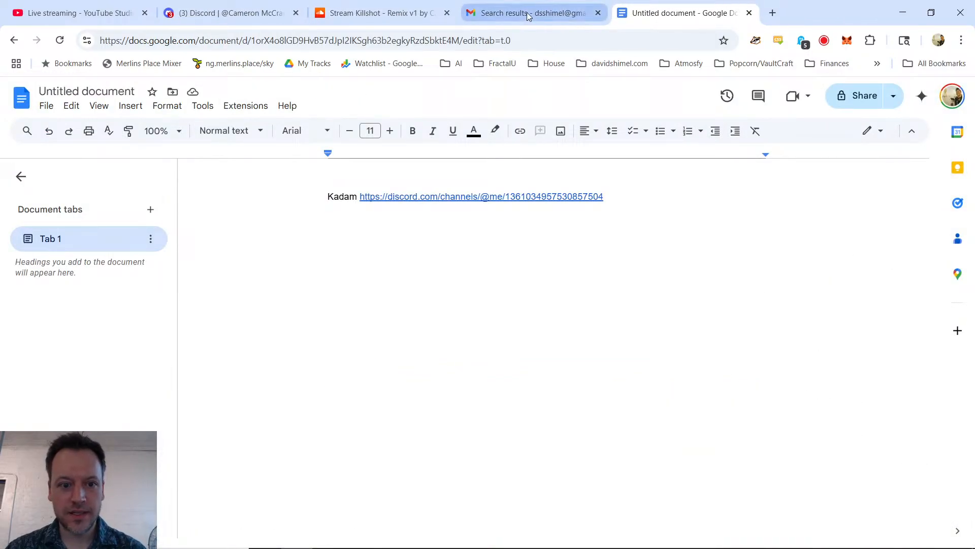
Step: Add the SoundCloud address of "Killshot - Remix v1" to the untitled document, labelled with the student's first name
left_click(409, 14)
left_click(304, 34)
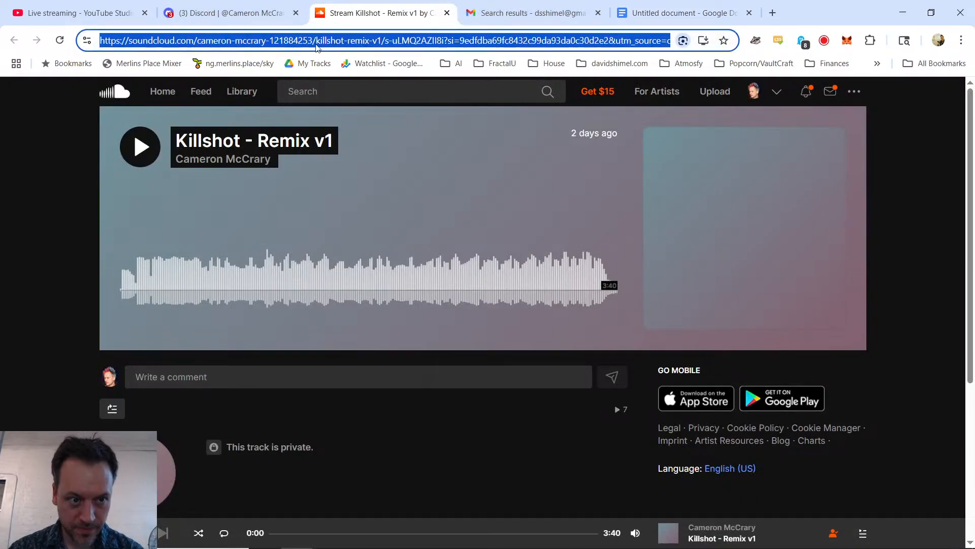
left_click(681, 13)
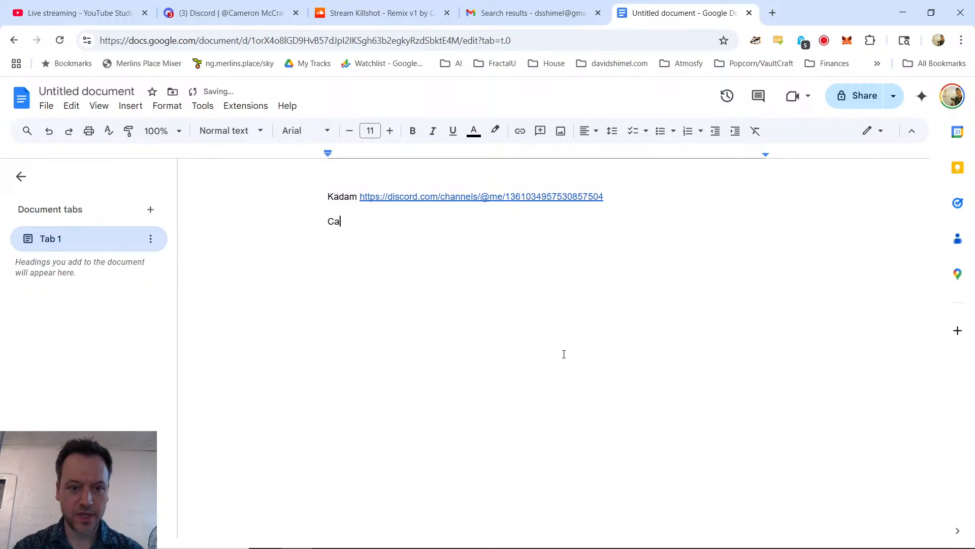
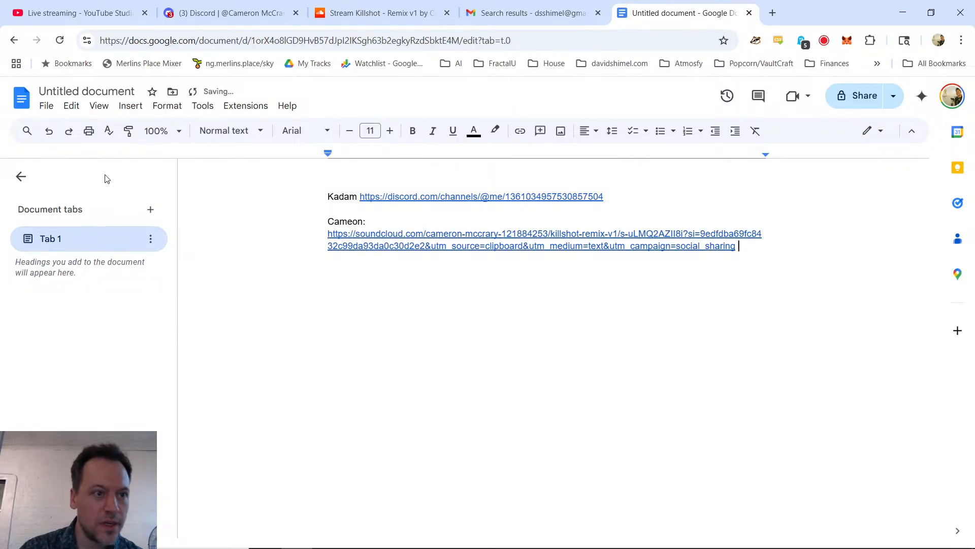
Step: Read the next student's unread Discord messages and open their "oh no! i made a drop" SoundCloud link in a new tab
left_click(229, 13)
left_click(22, 144)
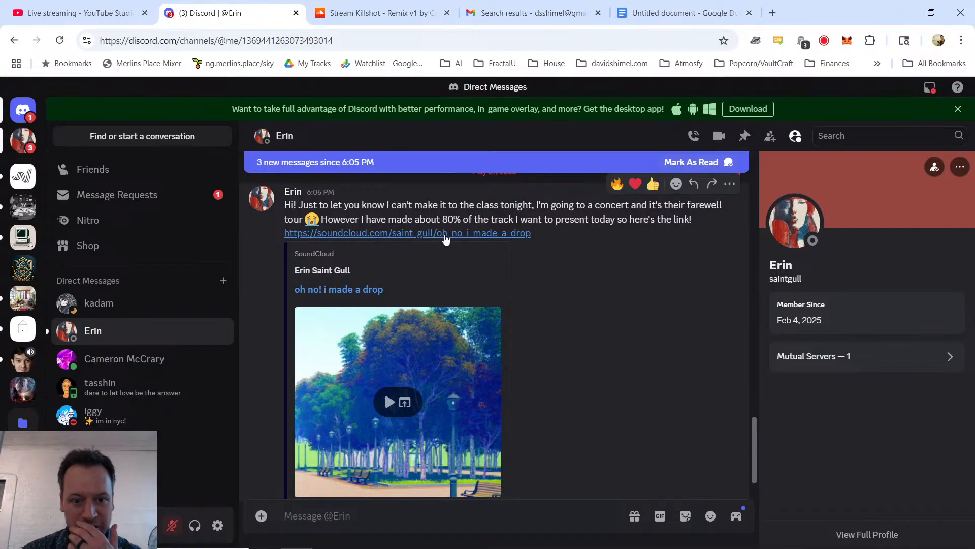
scroll(544, 300, "down", 1)
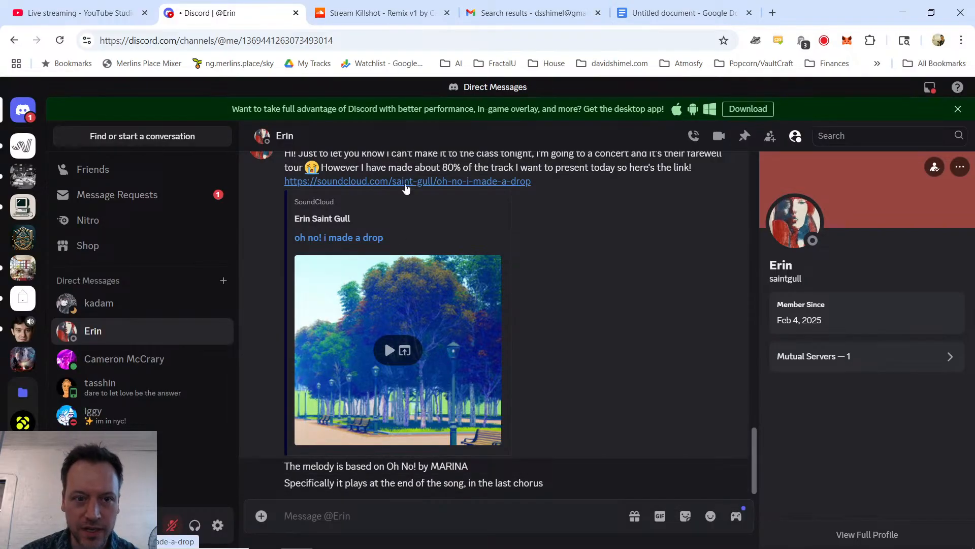
middle_click(406, 181)
Step: Add the SoundCloud address of "oh no! i made a drop" to the untitled document on its own line, labelled with the student's first name
left_click(341, 14)
left_click(371, 41)
key("ctrl+c")
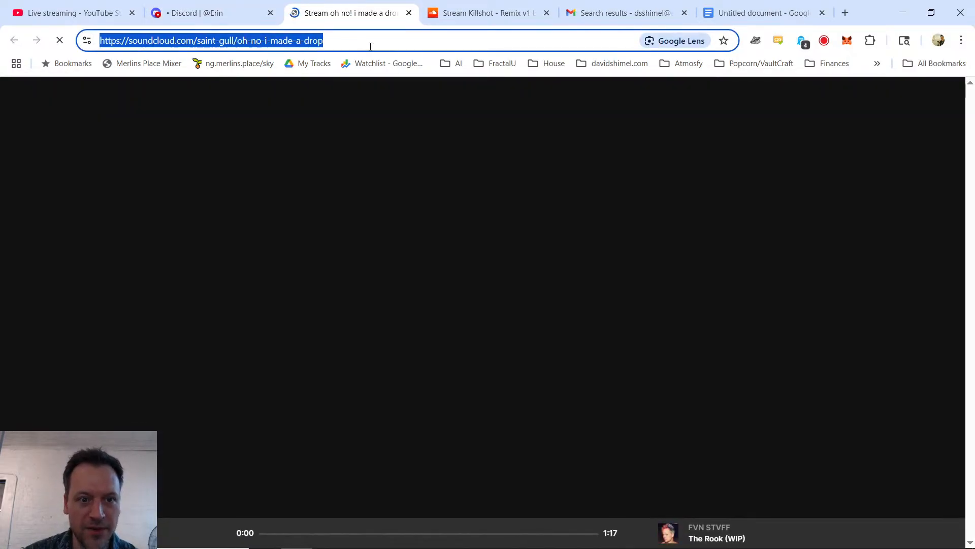
left_click(757, 13)
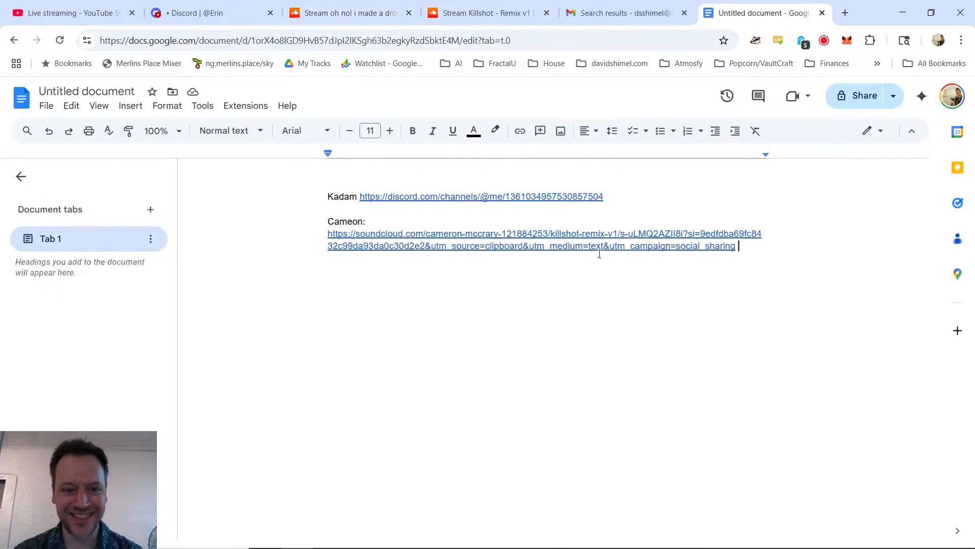
left_click(577, 349)
key("End")
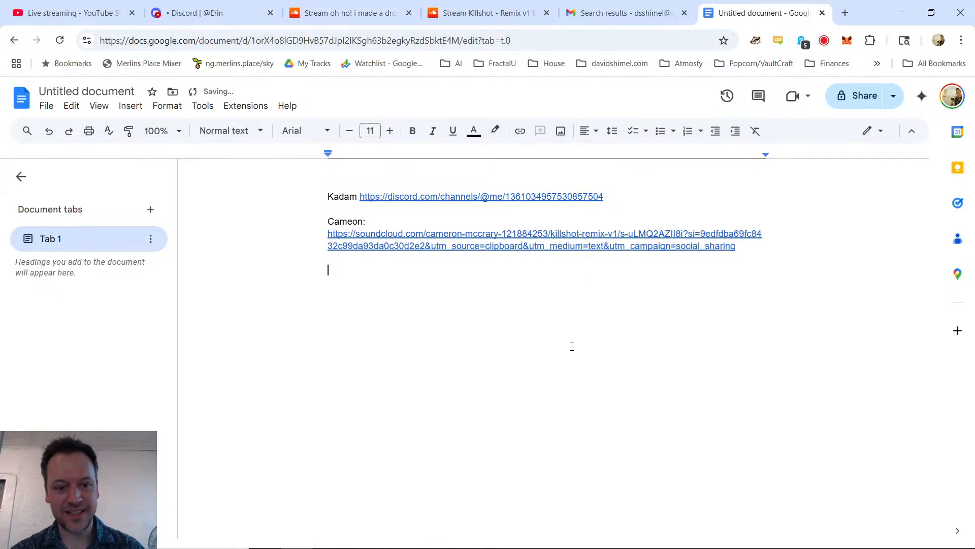
key("ctrl+v")
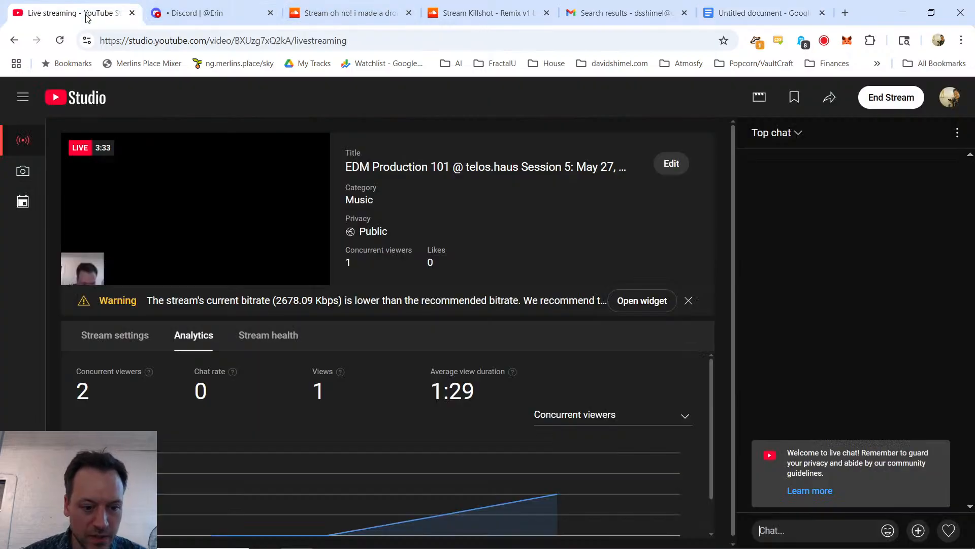
Step: Check the YouTube live stream page and the edm-production-101 channel in Fractal University for viewers, chat messages and reactions
left_click(76, 14)
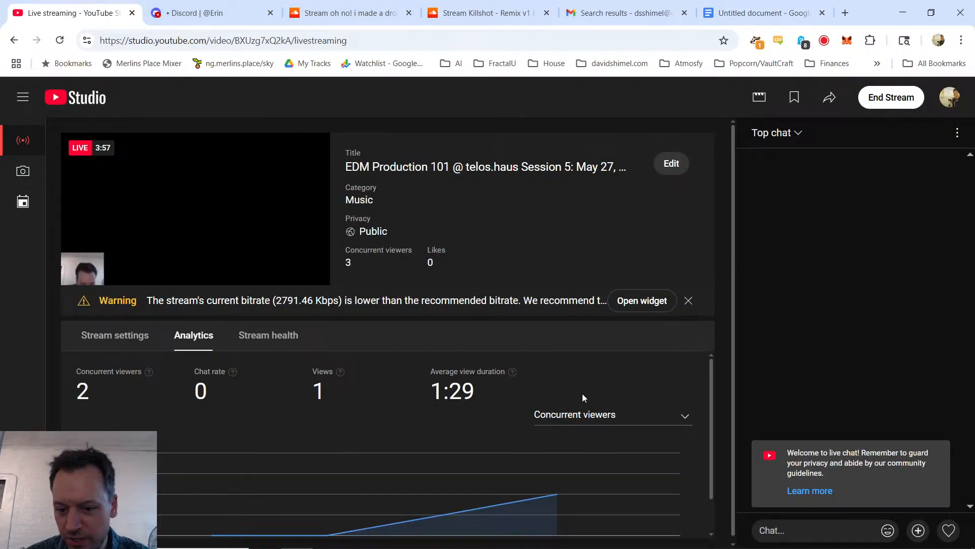
left_click(203, 14)
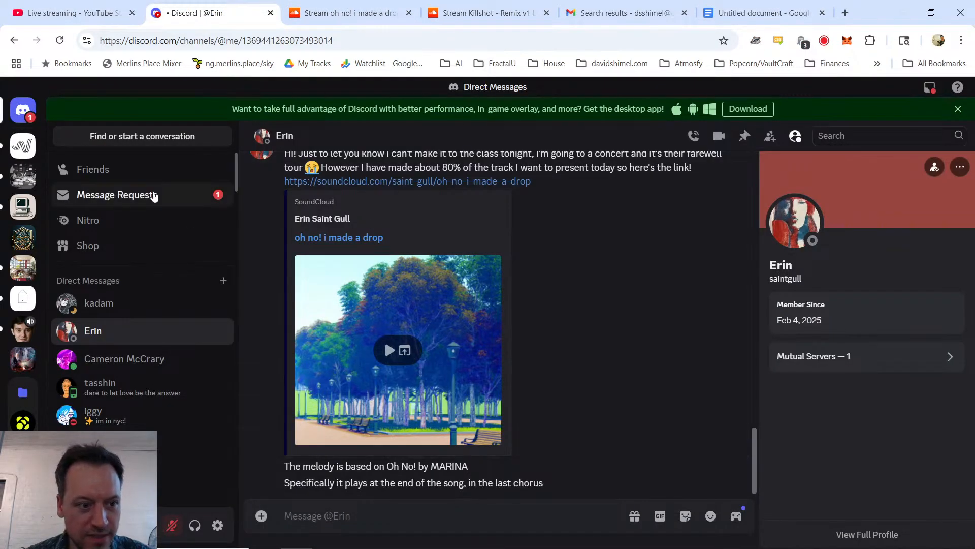
left_click(23, 238)
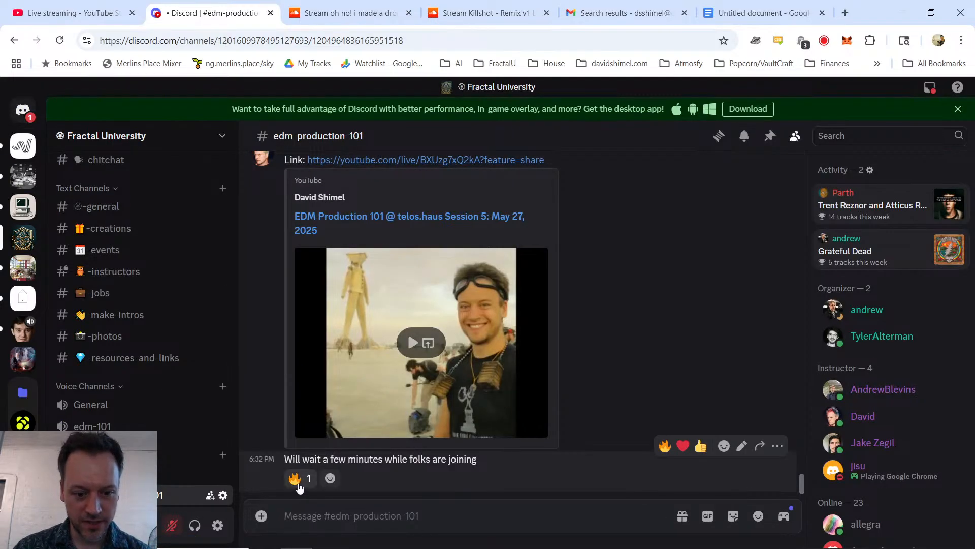
mouse_move(298, 487)
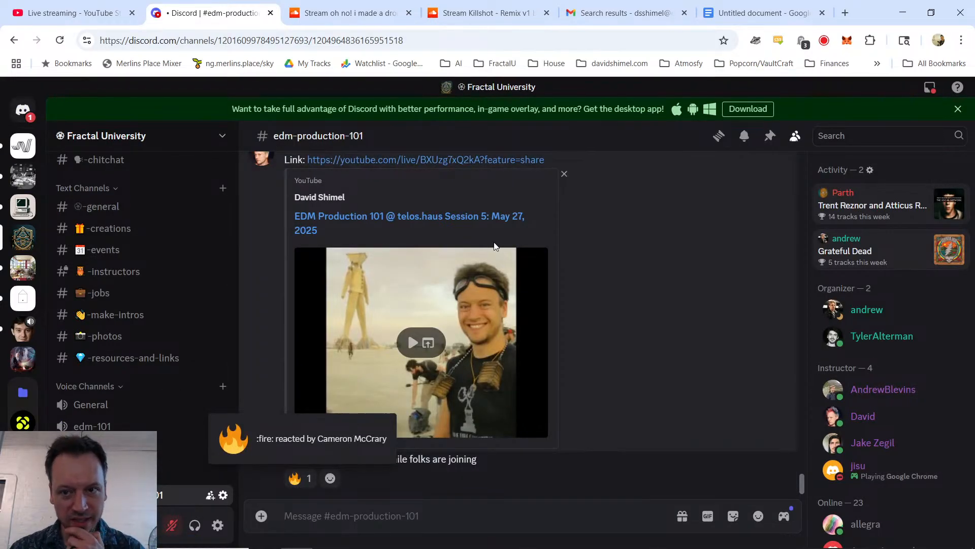
left_click(92, 19)
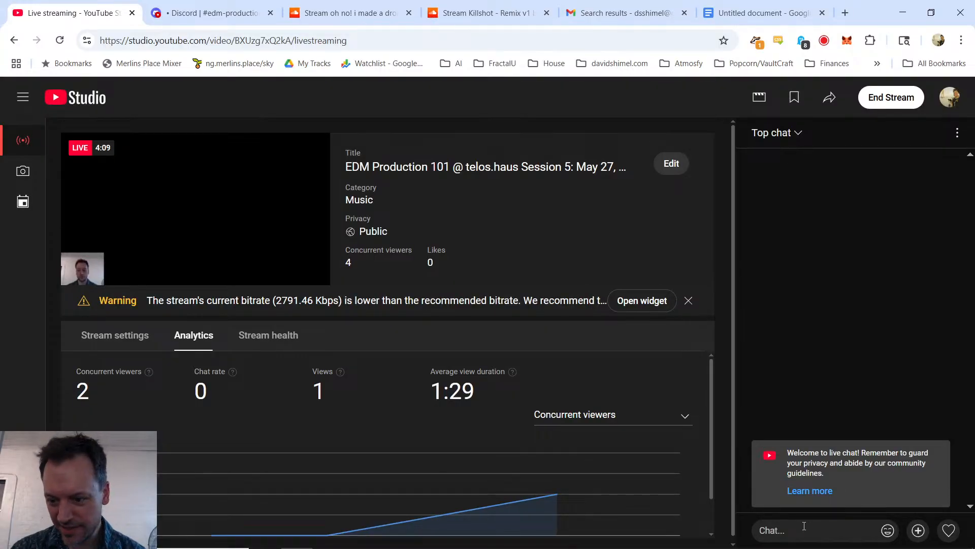
left_click(206, 17)
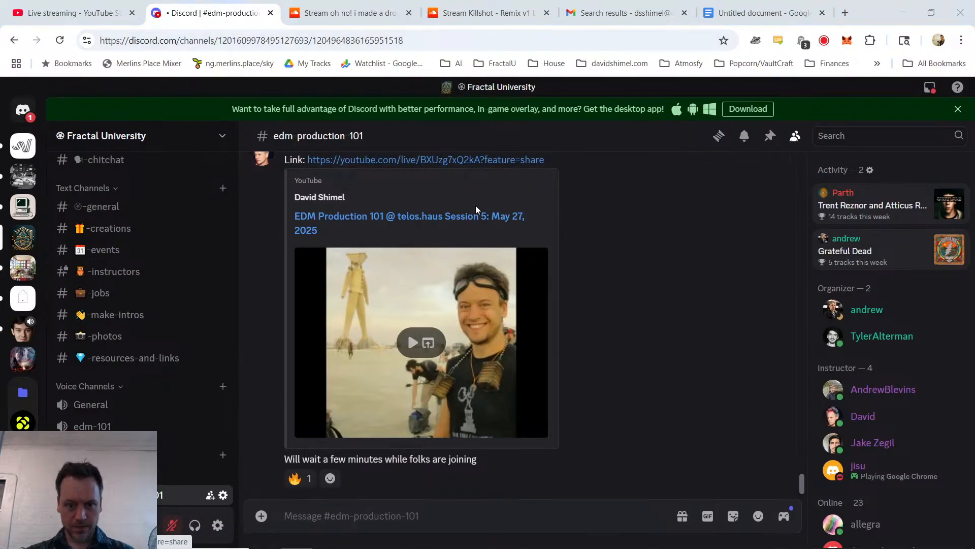
Step: Search the computer's files for "fvn stvff", play "Pleasure by FVN STVFF.mp3" as a sound test, and check the player's volume
key("super+e")
left_click(900, 198)
type("fvn")
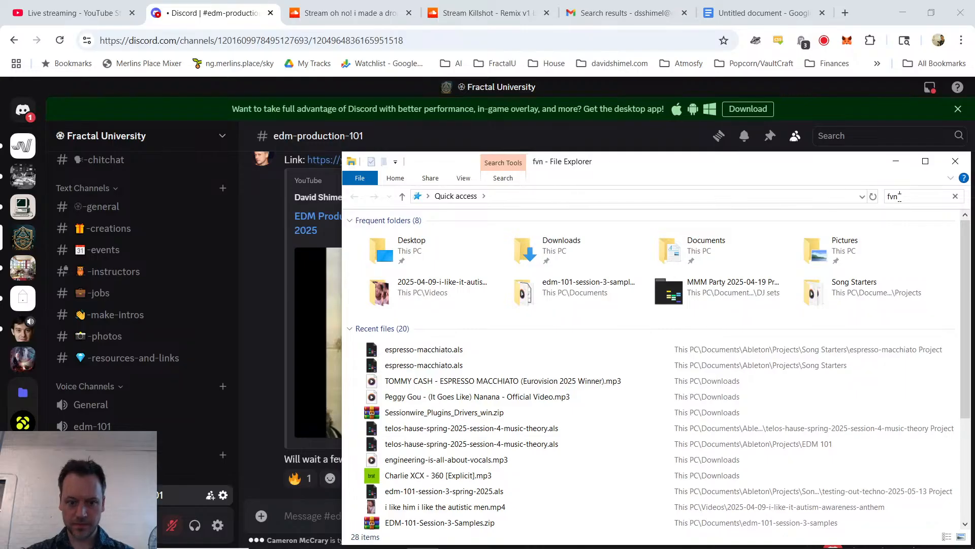
type(" stvff")
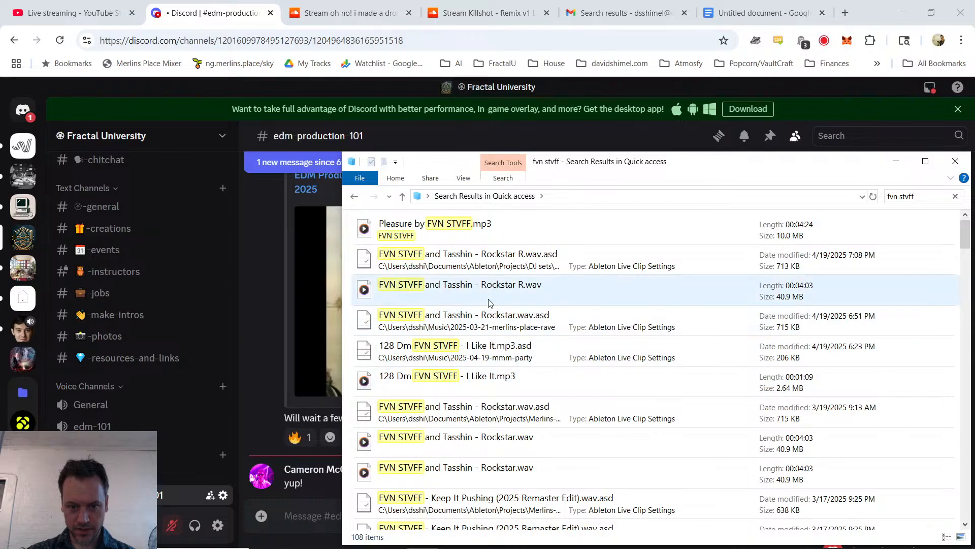
double_click(471, 234)
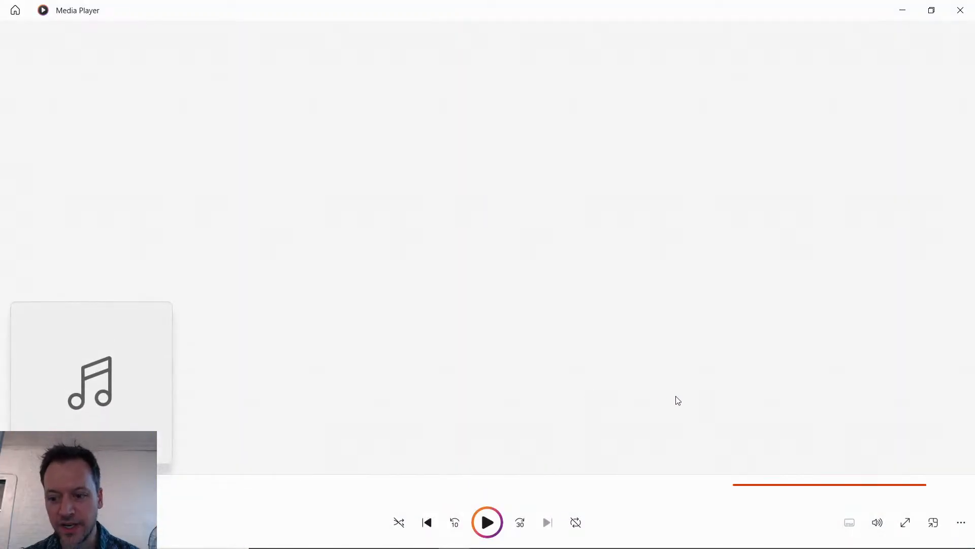
left_click(879, 523)
Step: Check the desktop audio level in OBS, and switch the Windows playback device to Speakers (Focusrite Usb Audio)
key("alt+Tab")
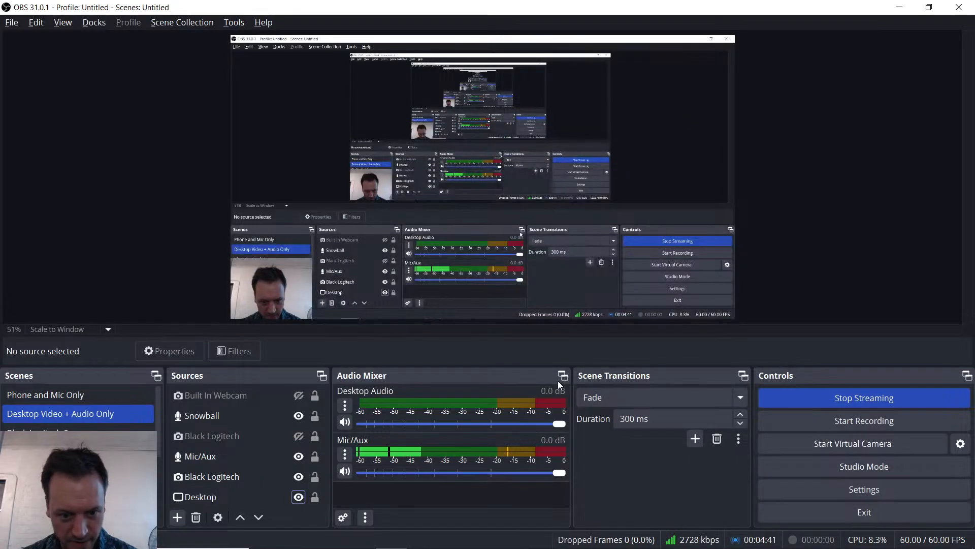
key("alt+Tab")
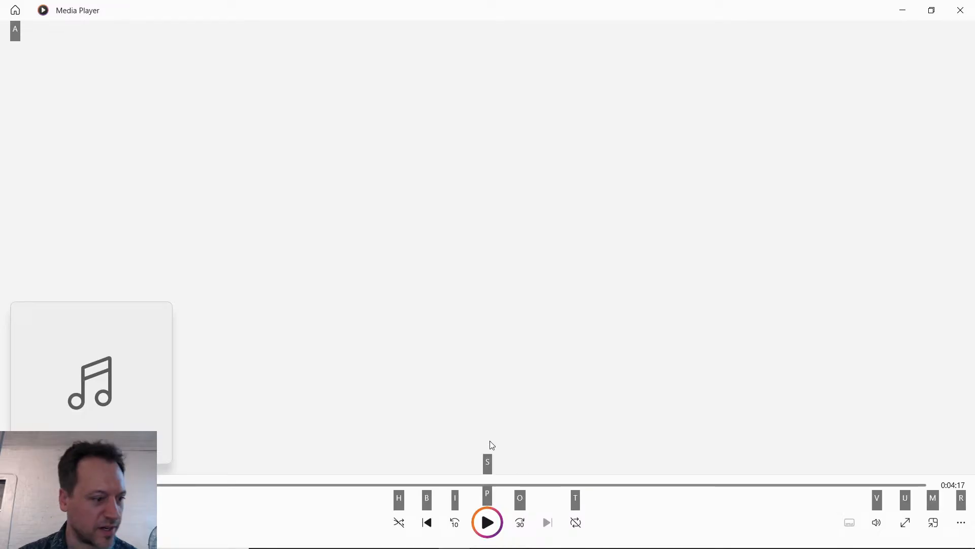
key("alt+Tab")
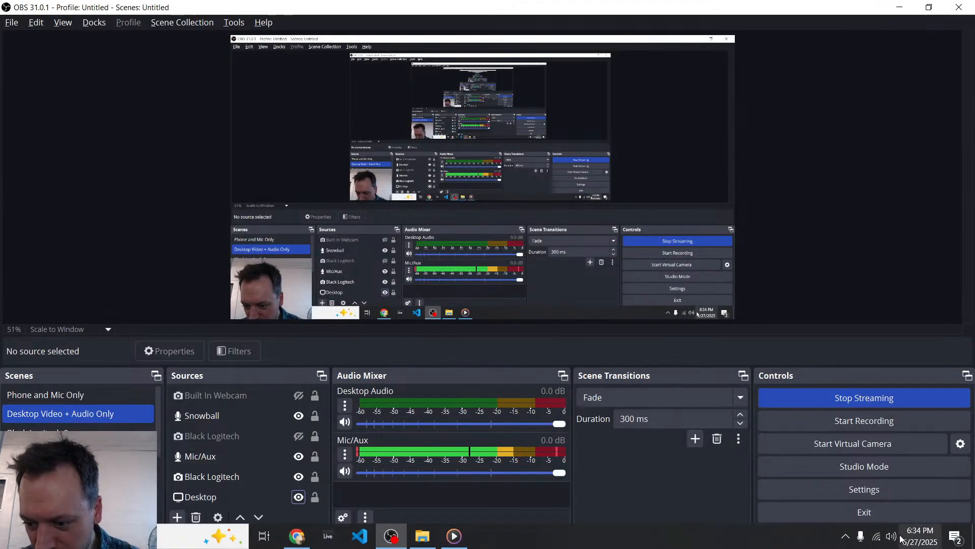
left_click(891, 540)
left_click(802, 477)
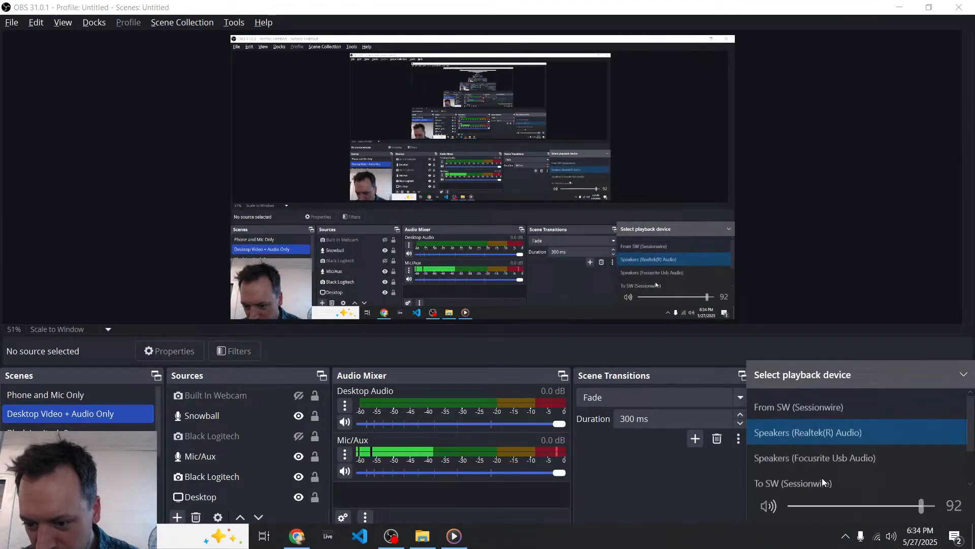
left_click(861, 452)
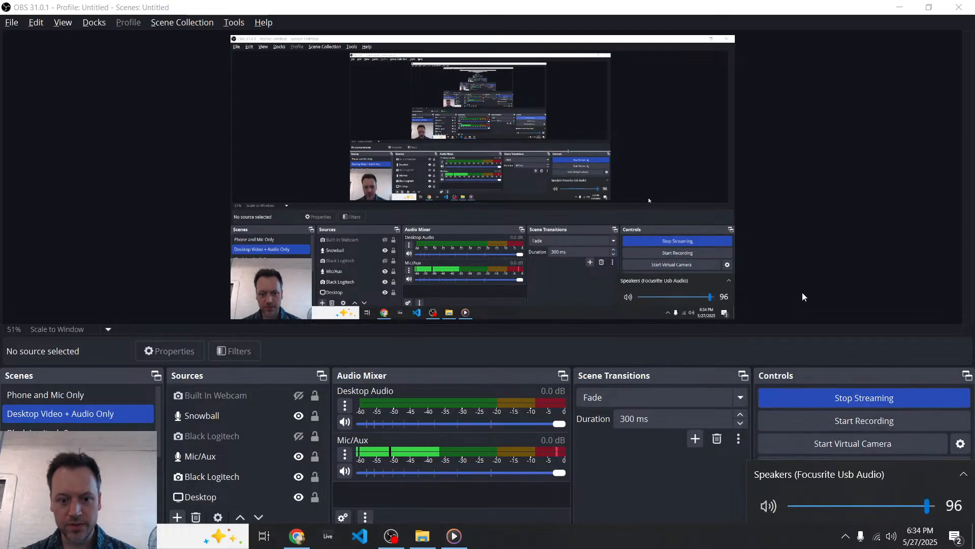
left_click(786, 290)
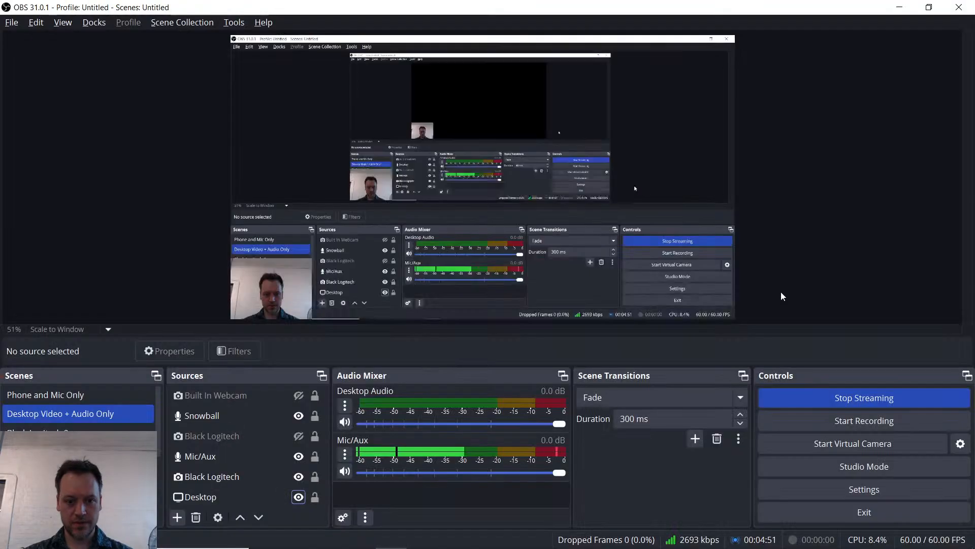
Step: Test the track's playback again, and set the Desktop Audio source's device in OBS to Speakers (Focusrite Usb Audio)
key("alt+Tab")
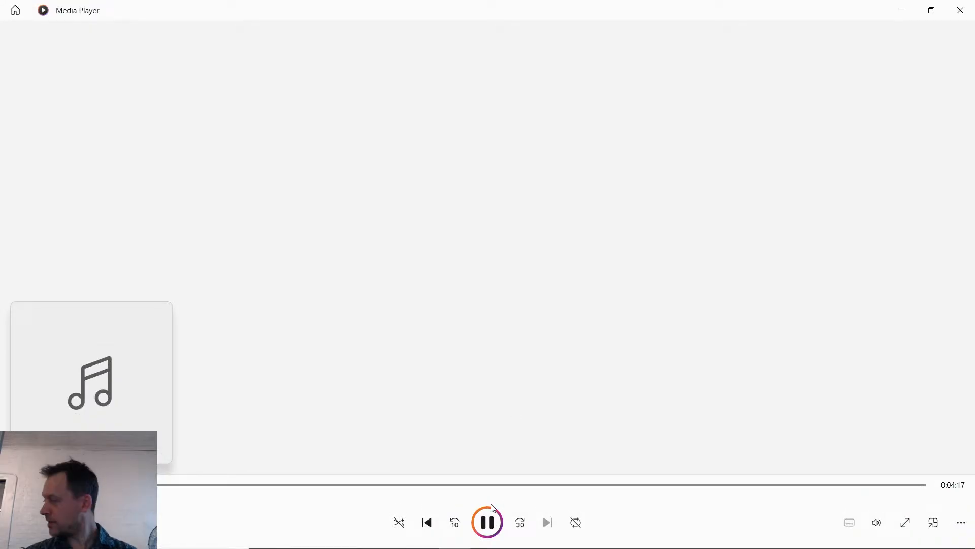
key("alt+Tab")
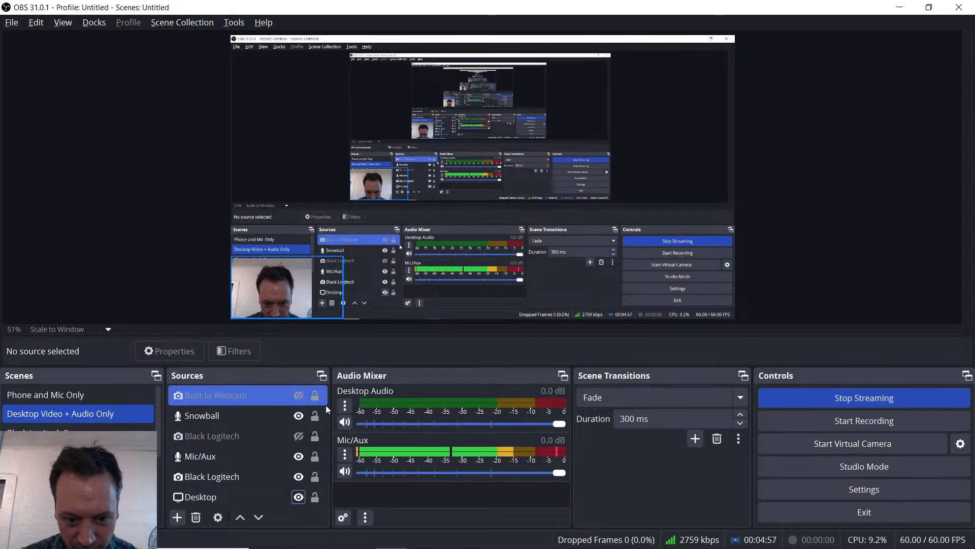
left_click(344, 405)
left_click(380, 376)
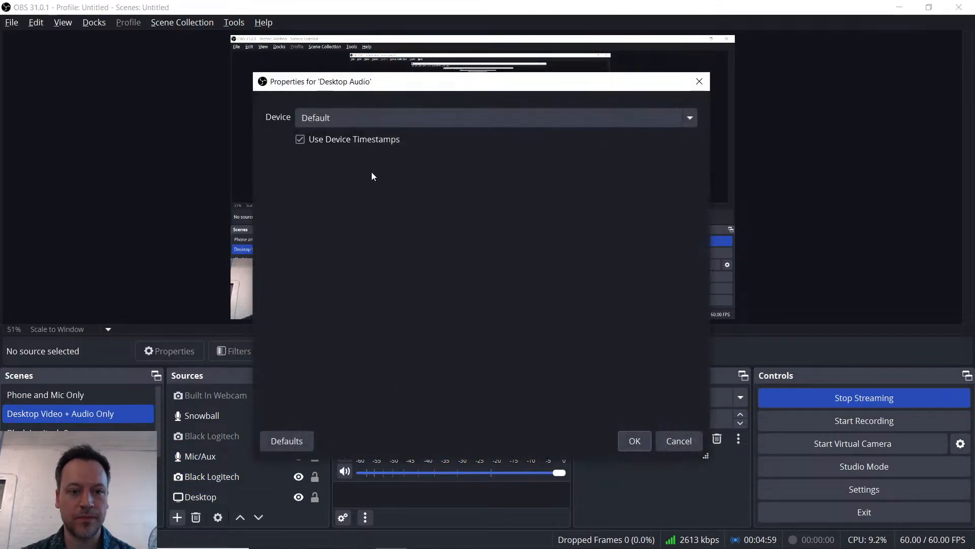
left_click(357, 118)
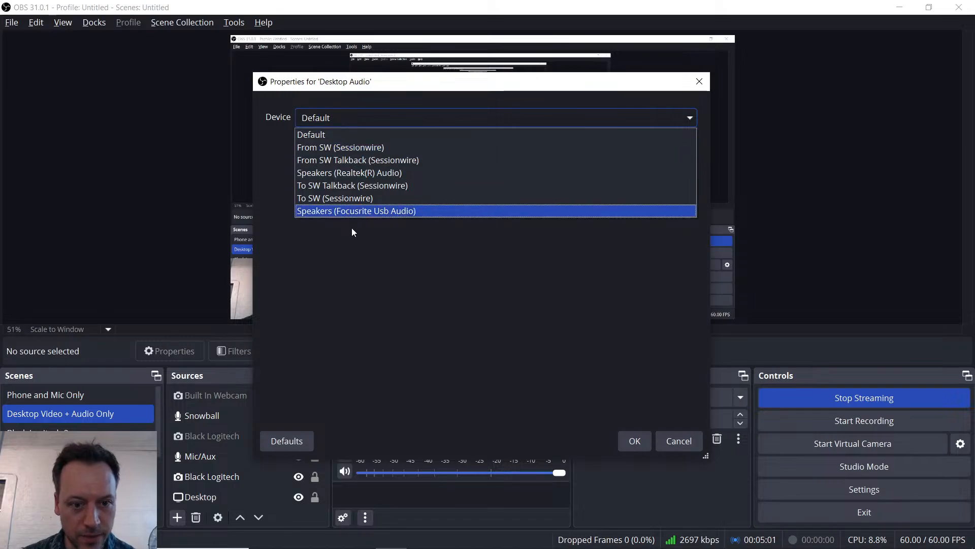
left_click(357, 210)
left_click(638, 440)
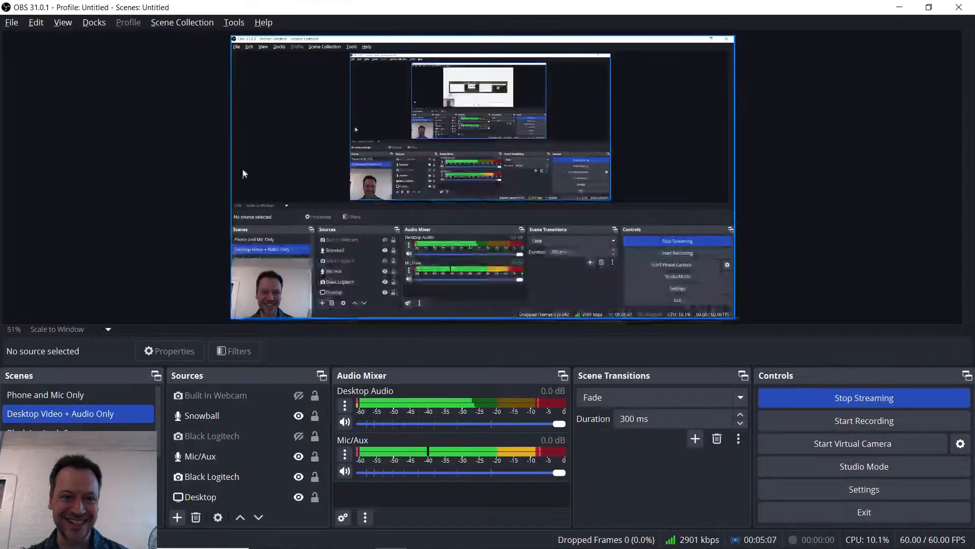
Step: Close the File Explorer search results for the test track and return to the Discord class channel in the browser
key("alt+Tab")
key("alt+Tab")
key("alt+F4")
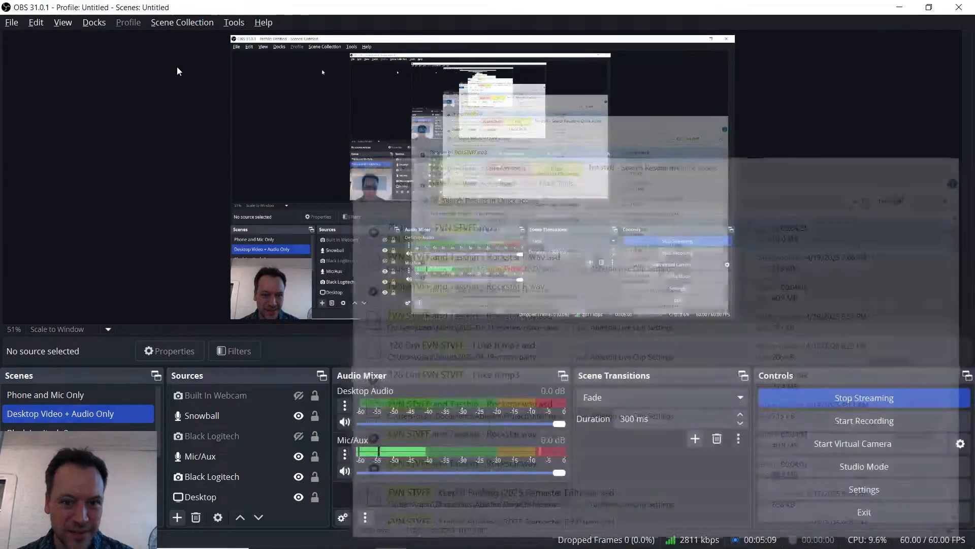
key("alt+Tab")
key("alt+Tab")
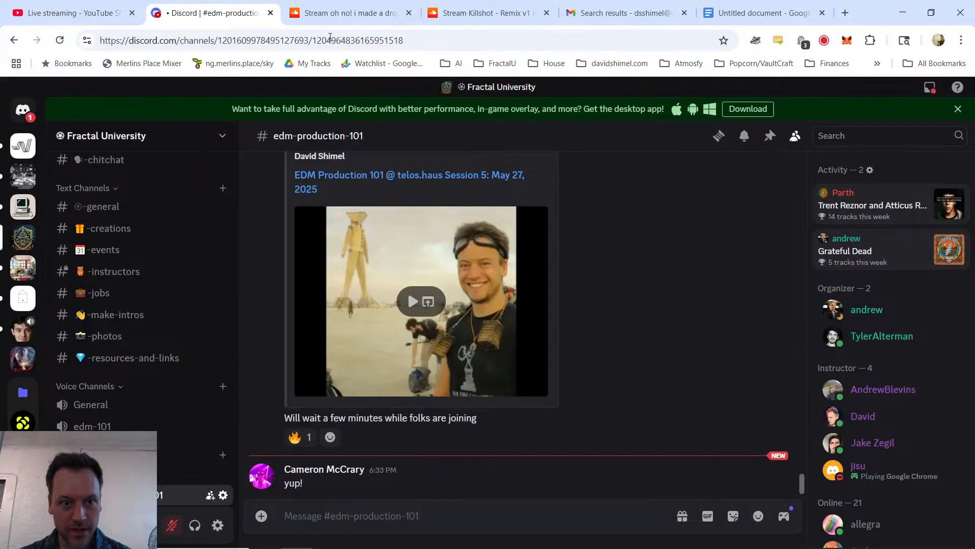
Step: Reply "miss you too <3" to the viewer's message in the YouTube live stream chat
left_click(89, 5)
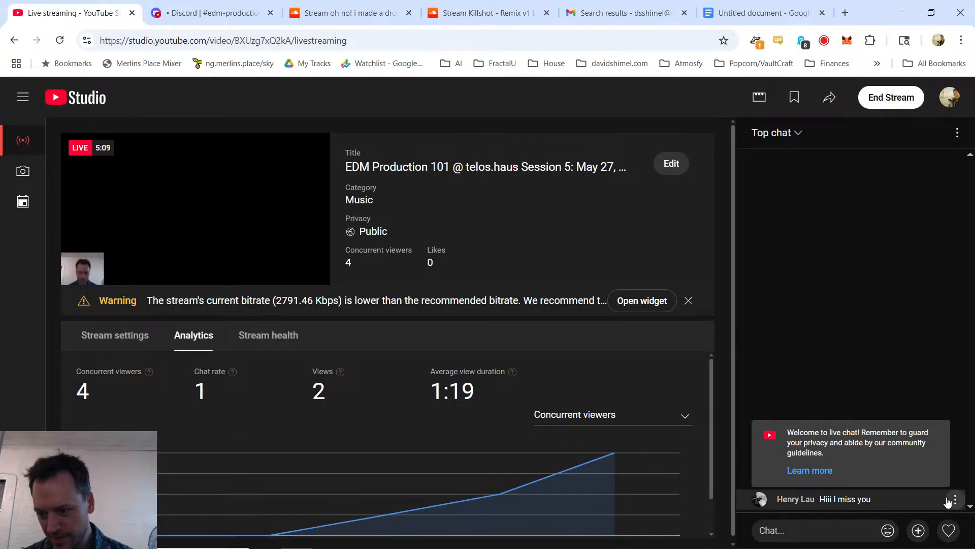
left_click(948, 501)
left_click(817, 502)
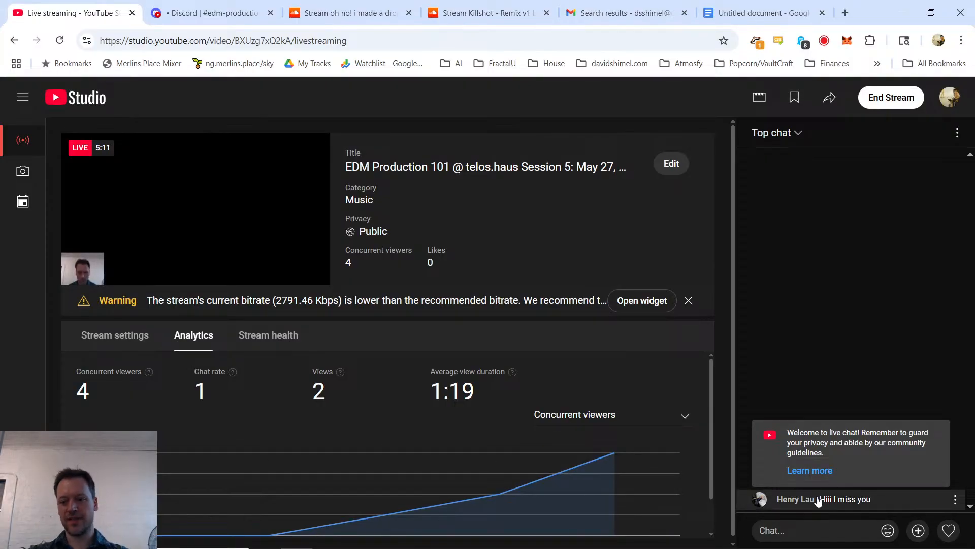
type("mi")
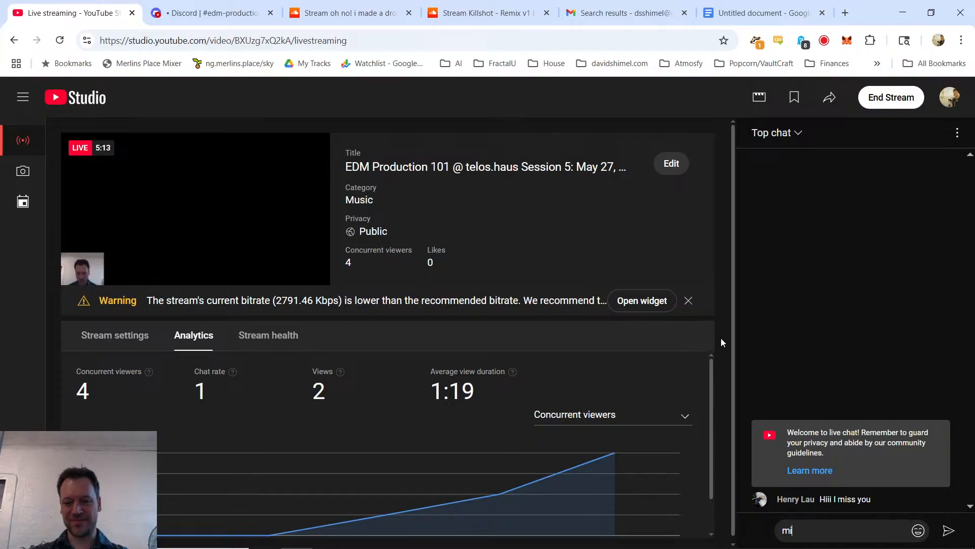
type("ss you too <3")
key("Return")
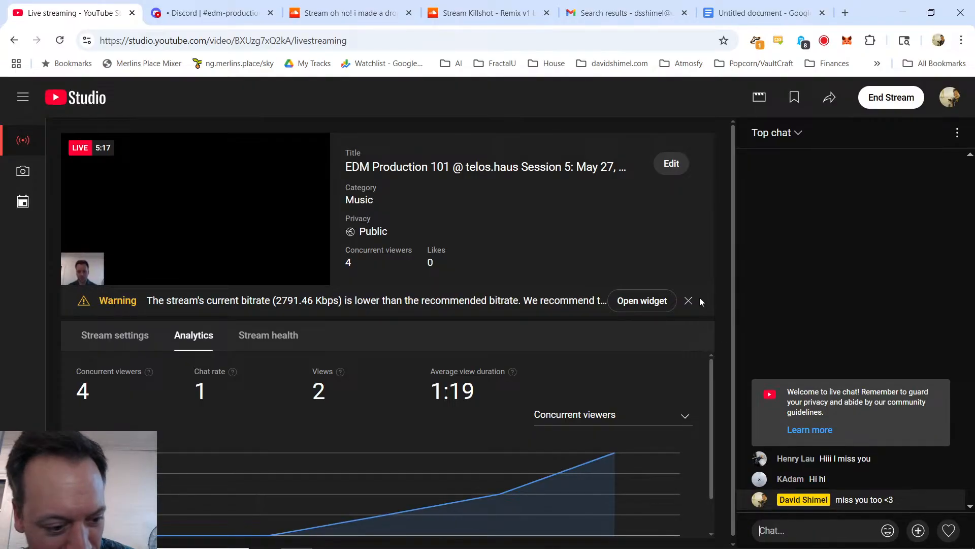
Step: Check the Discord class channel, the Gmail search results and the live stream chat for new messages, and switch to OBS
mouse_move(167, 6)
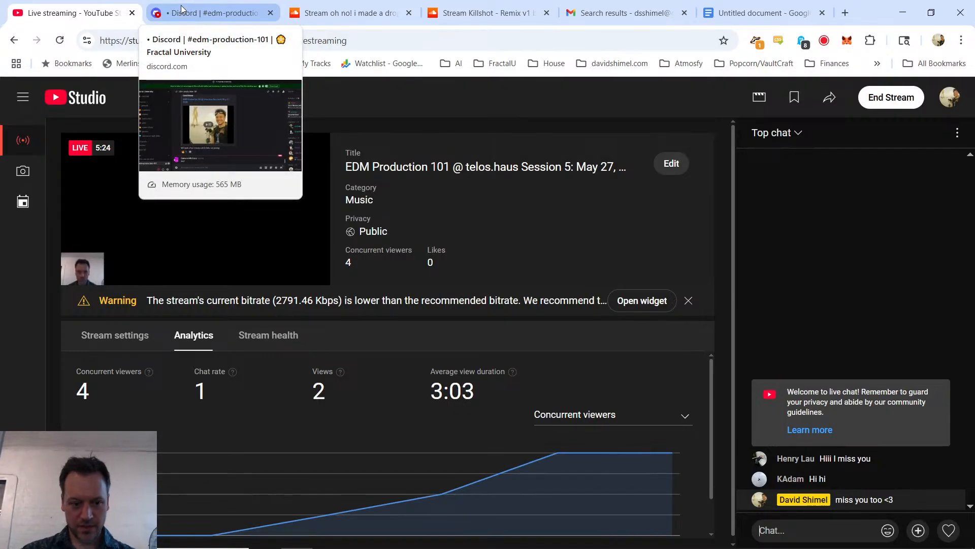
left_click(169, 6)
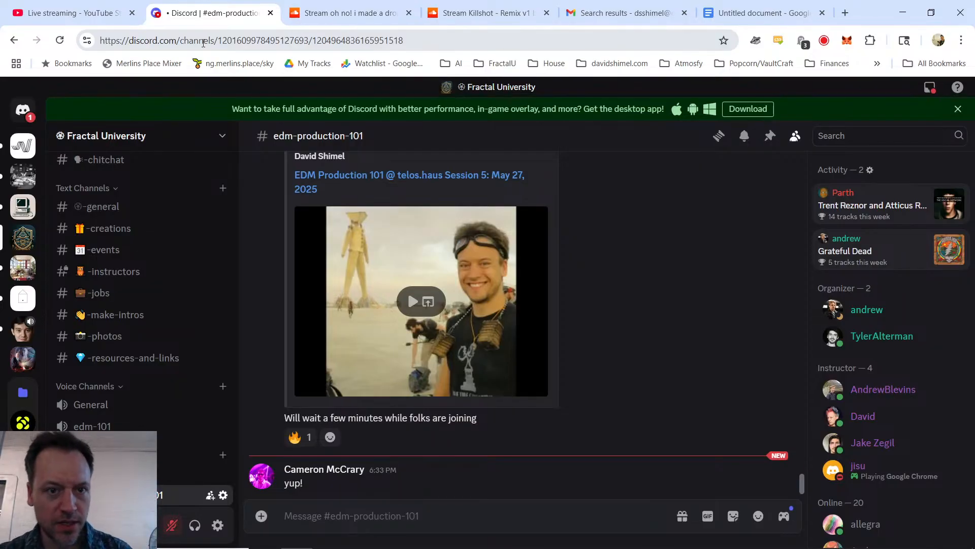
key("ctrl+Tab")
key("ctrl+Tab")
key("ctrl+Tab")
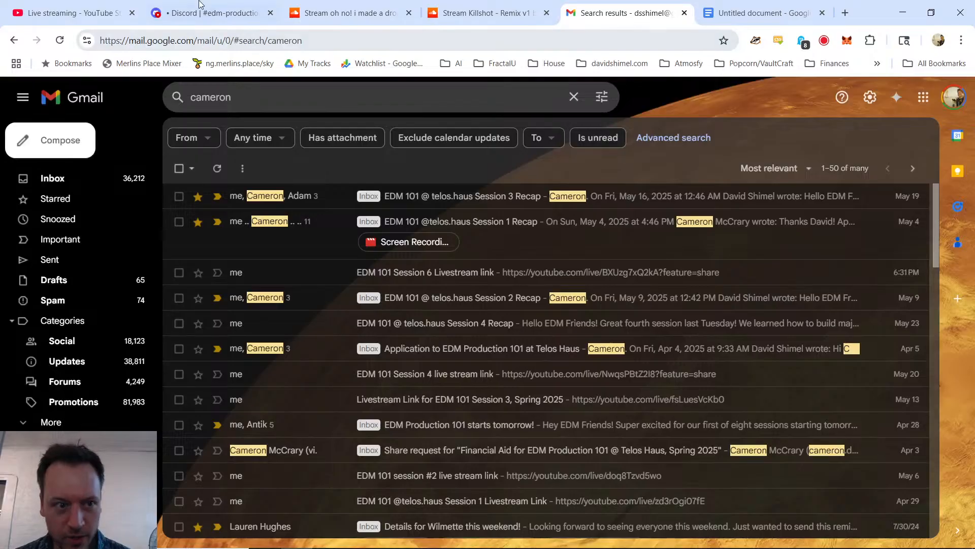
key("ctrl+1")
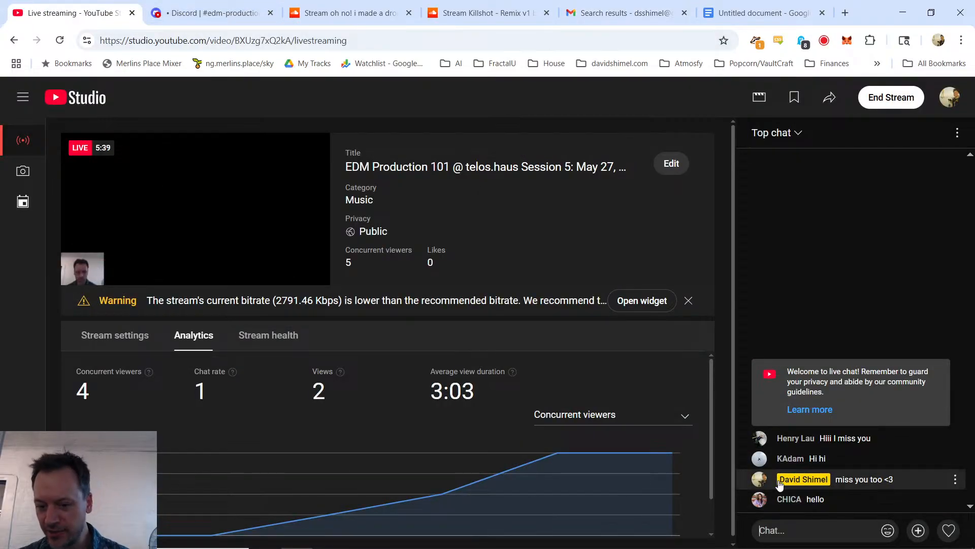
key("alt+Tab")
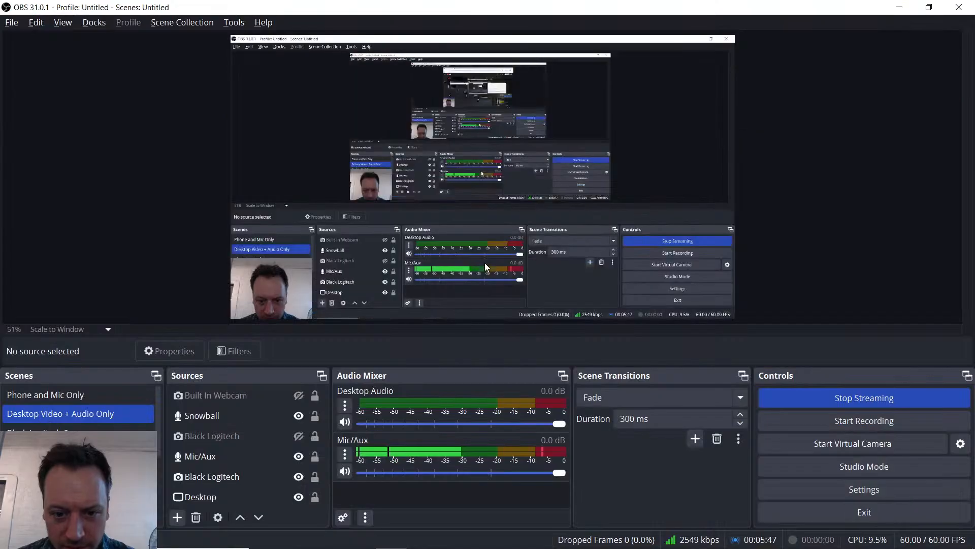
Step: In the browser, close the Gmail search results and search YouTube for "when will the bass drop" in a new tab
key("alt+Tab")
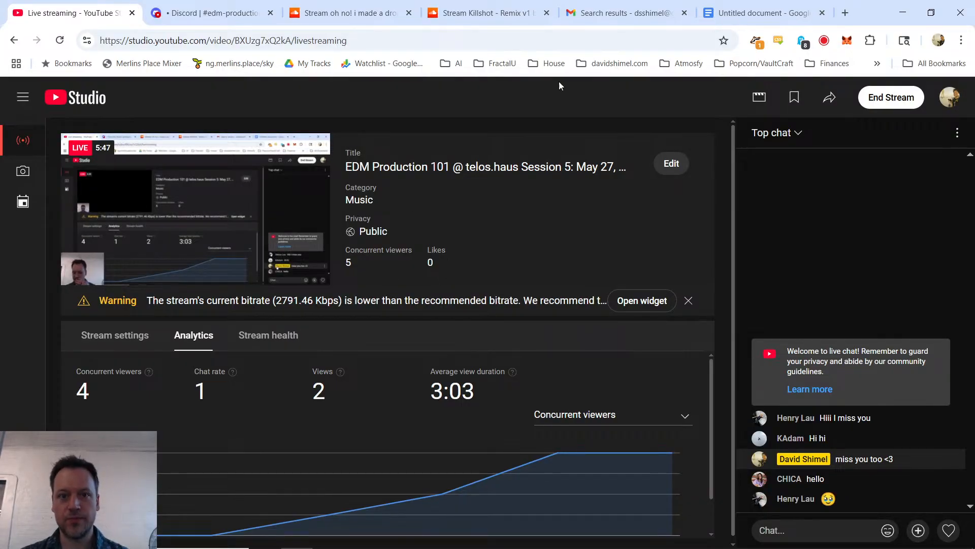
left_click(684, 13)
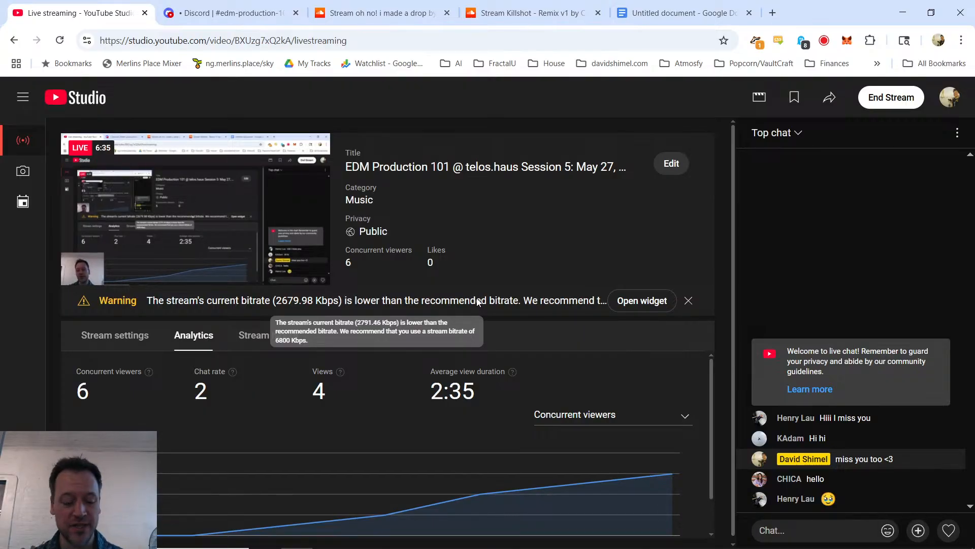
key("ctrl+t")
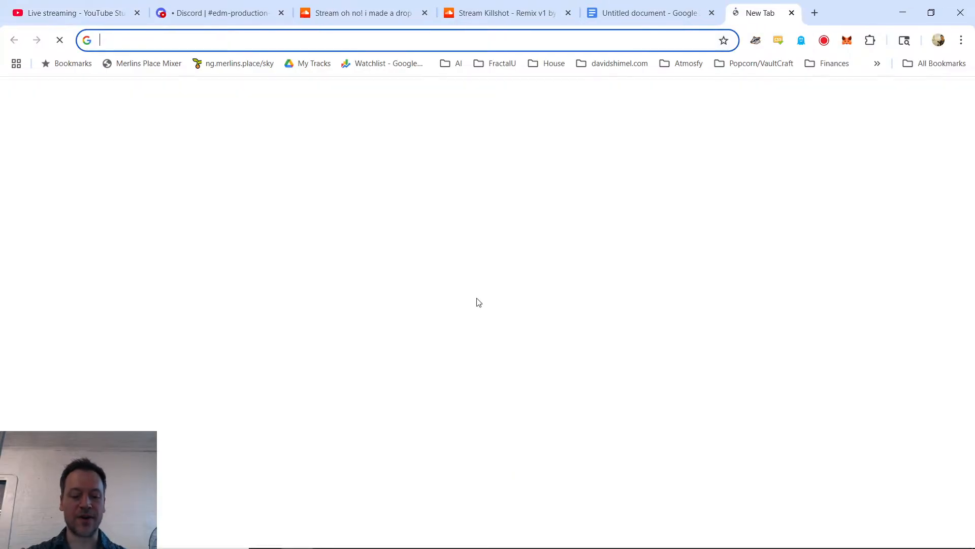
type("you")
key("Return")
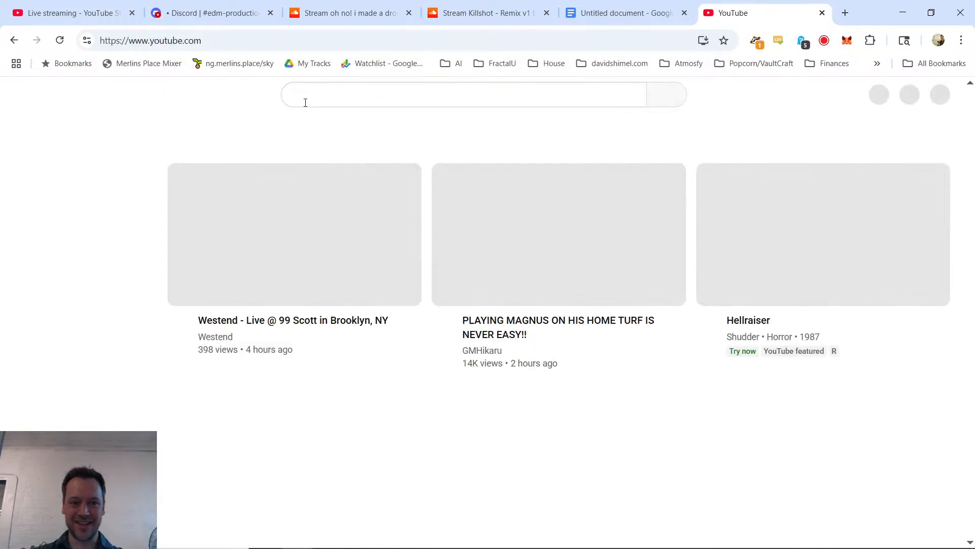
left_click(308, 102)
type("when will th")
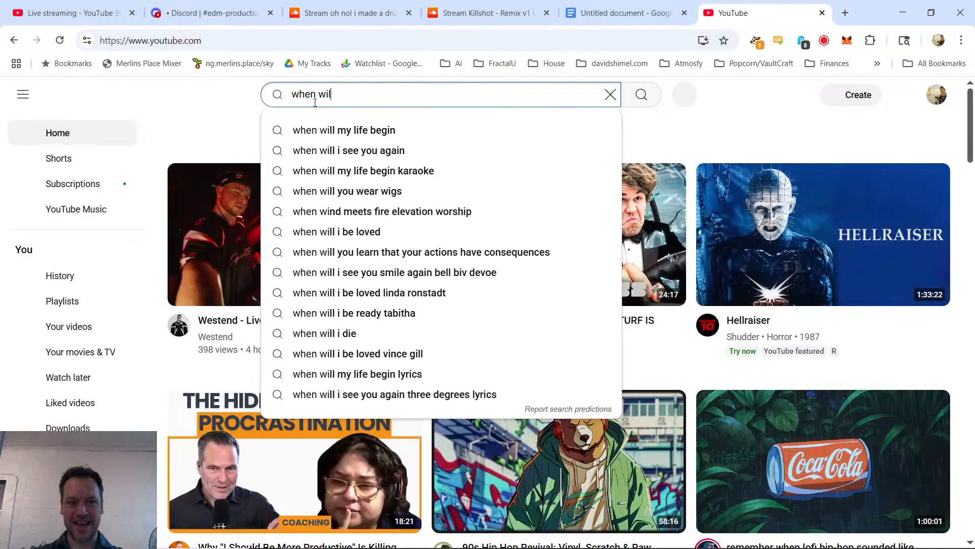
type("e bass drop")
key("Return")
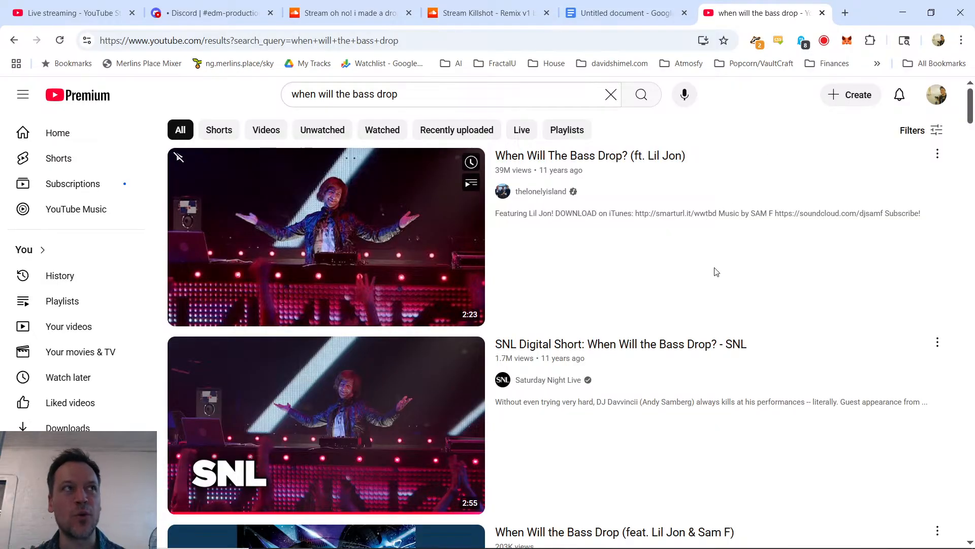
Step: Check the Discord class channel and live stream chat for new messages, and look at the Mic/Aux source's options in OBS
left_click(176, 15)
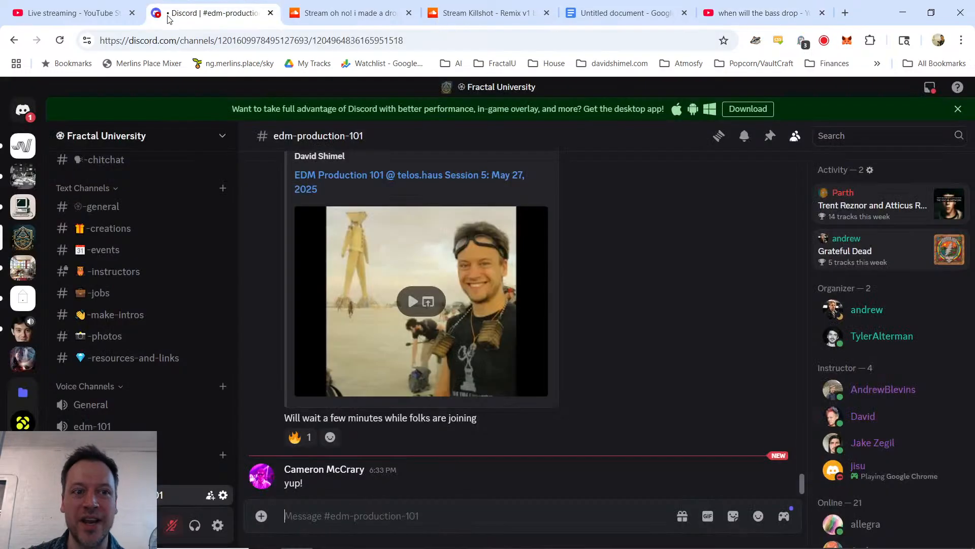
left_click(74, 12)
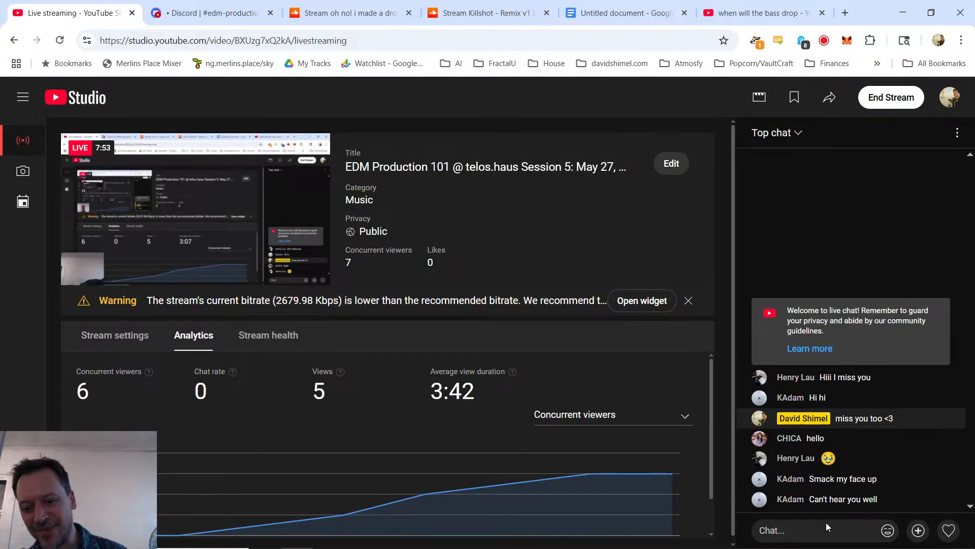
key("alt+Tab")
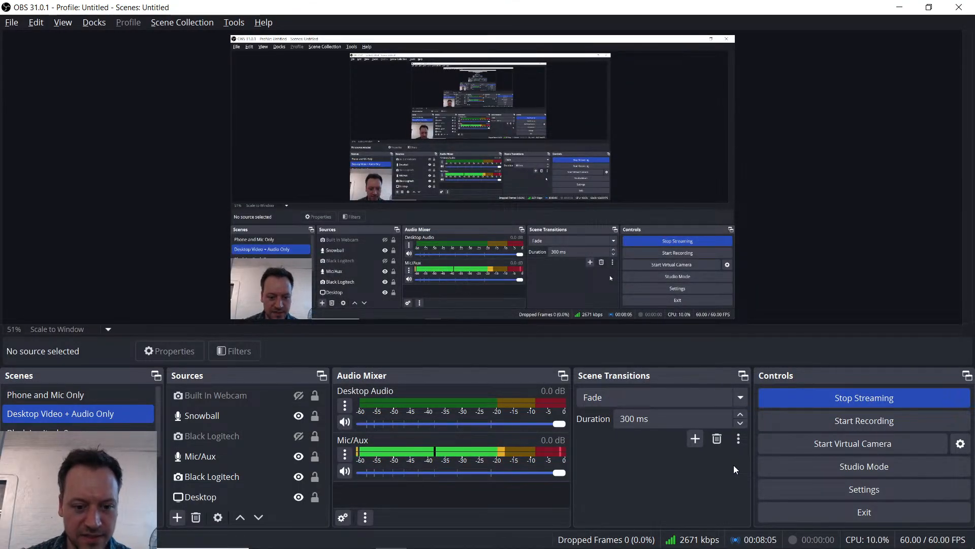
left_click(343, 456)
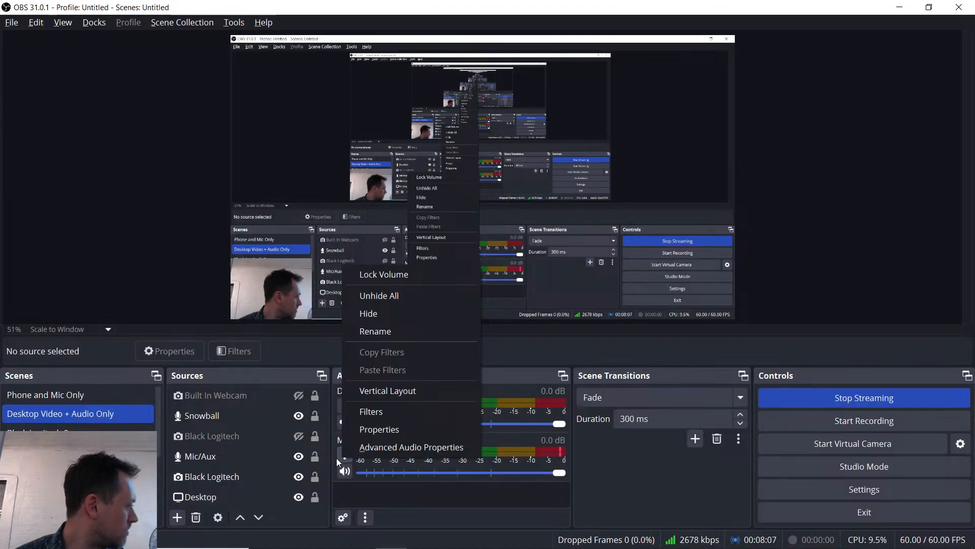
Step: Ask viewers "are you getting a lot of fan noise?" in the YouTube live stream chat
key("alt+Tab")
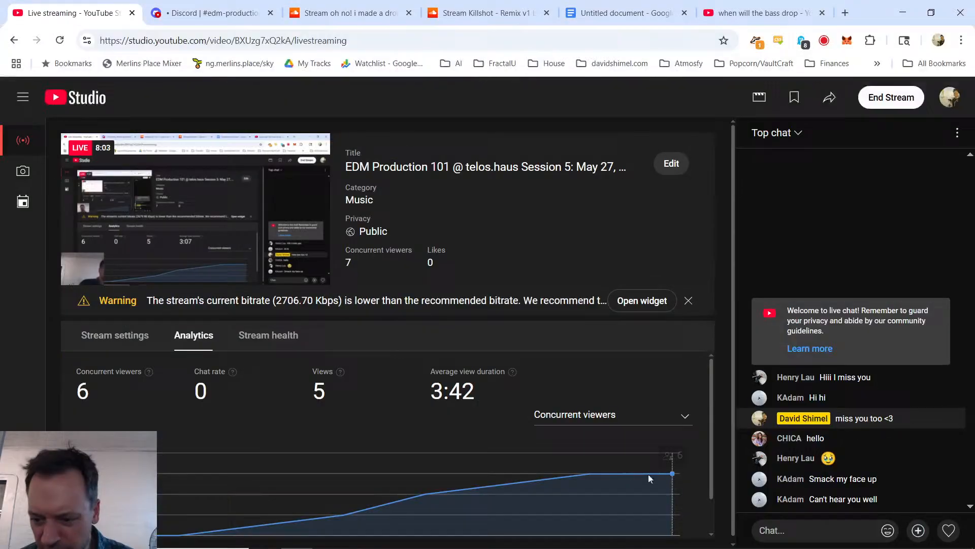
left_click(827, 531)
type("are you get")
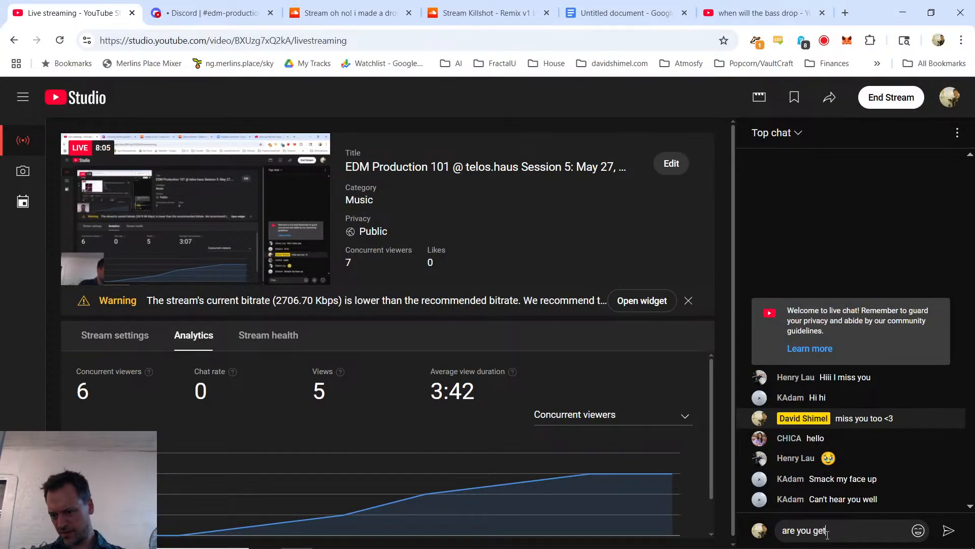
type("ting a lot of fan no")
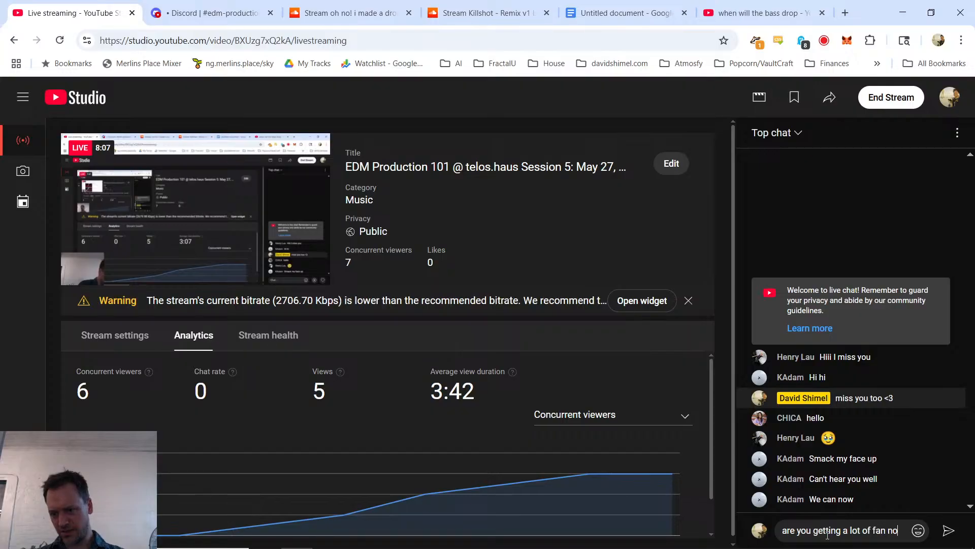
type("ise?")
Step: Review the Mic/Aux source's device choices in OBS, keeping Microphone Array (AMD Audio Device), and check the live stream chat for replies
key("alt+Tab")
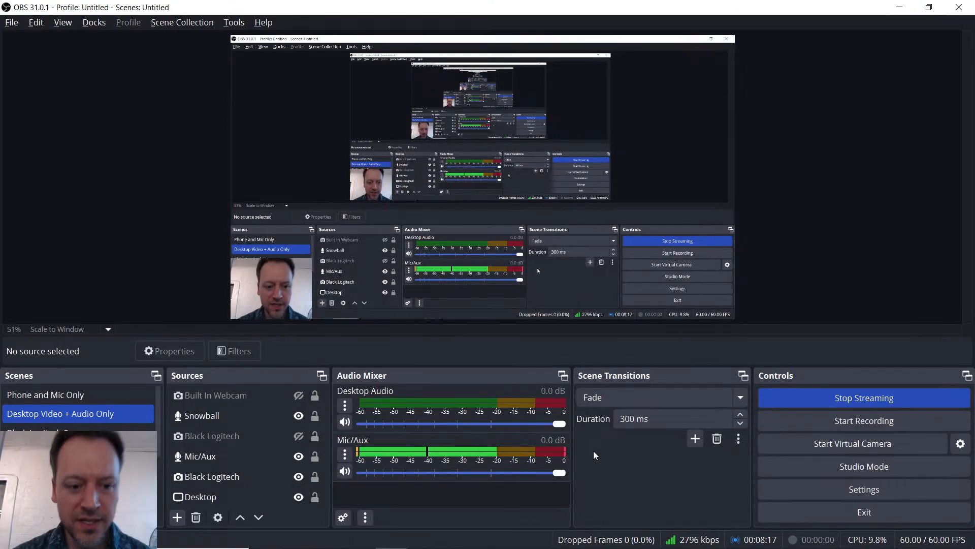
left_click(341, 453)
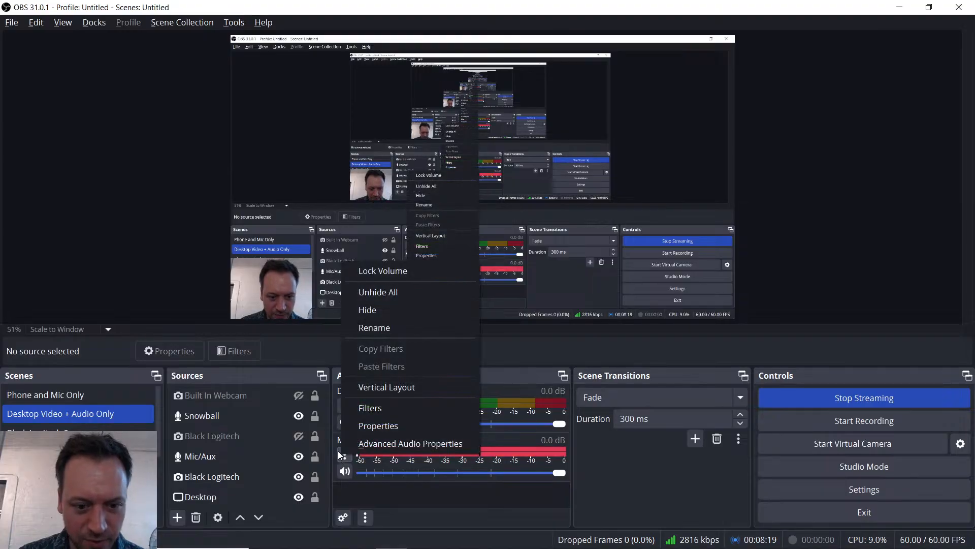
left_click(412, 425)
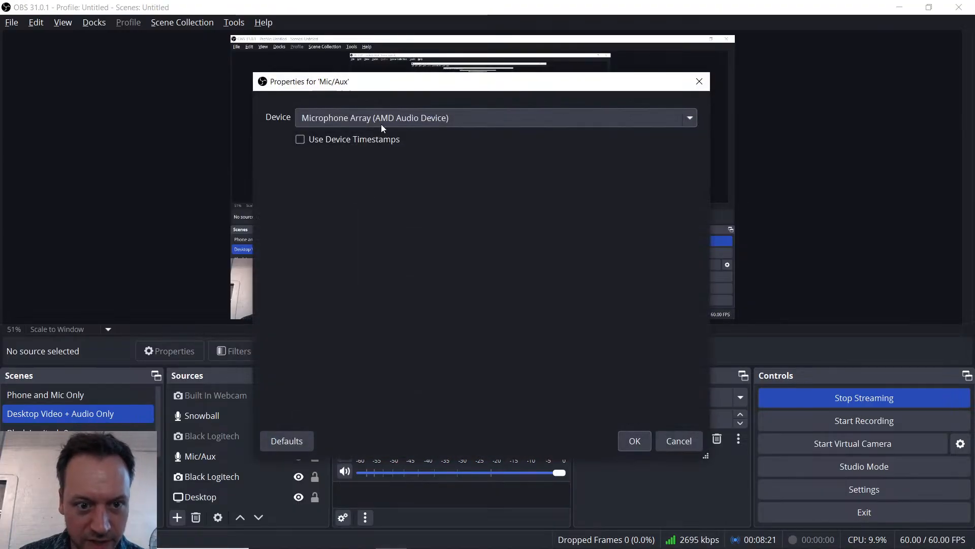
left_click(382, 125)
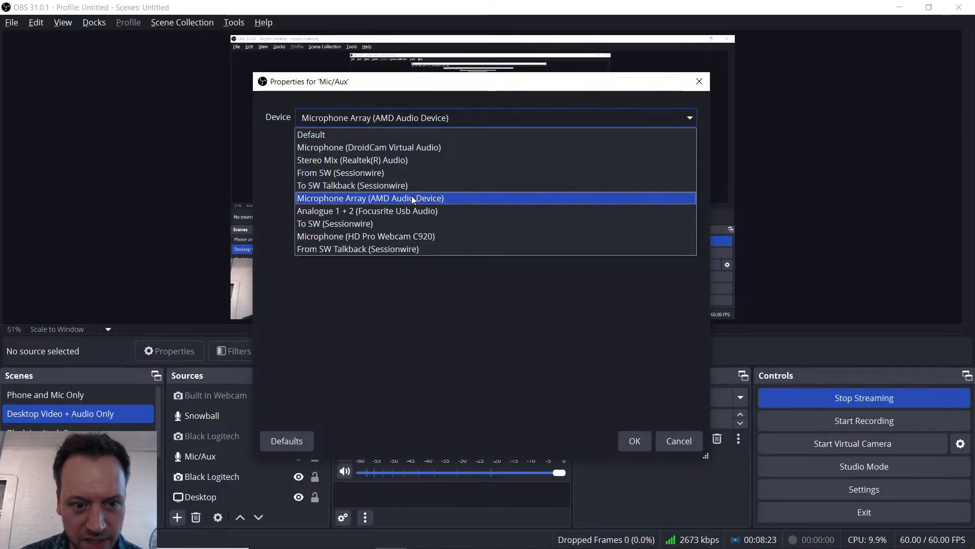
left_click(434, 360)
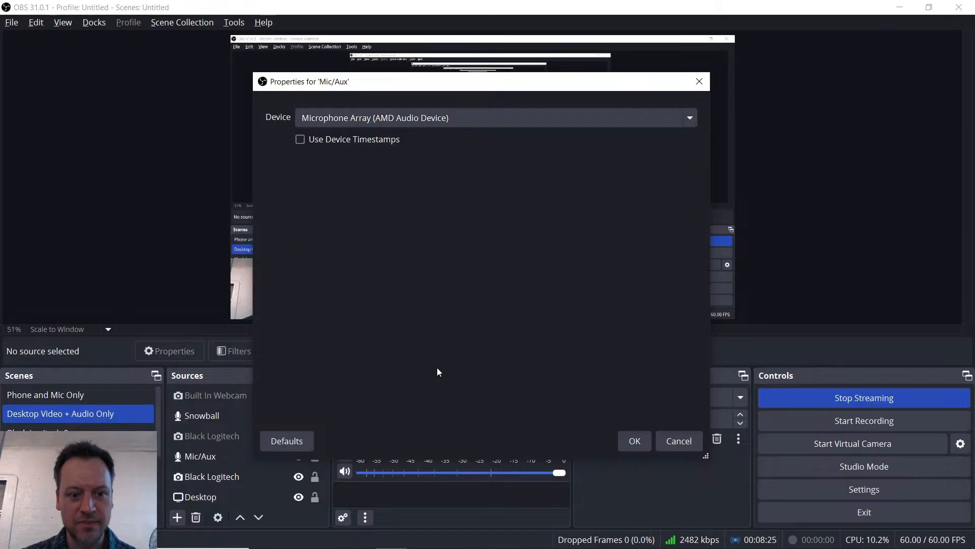
left_click(631, 439)
key("alt+Tab")
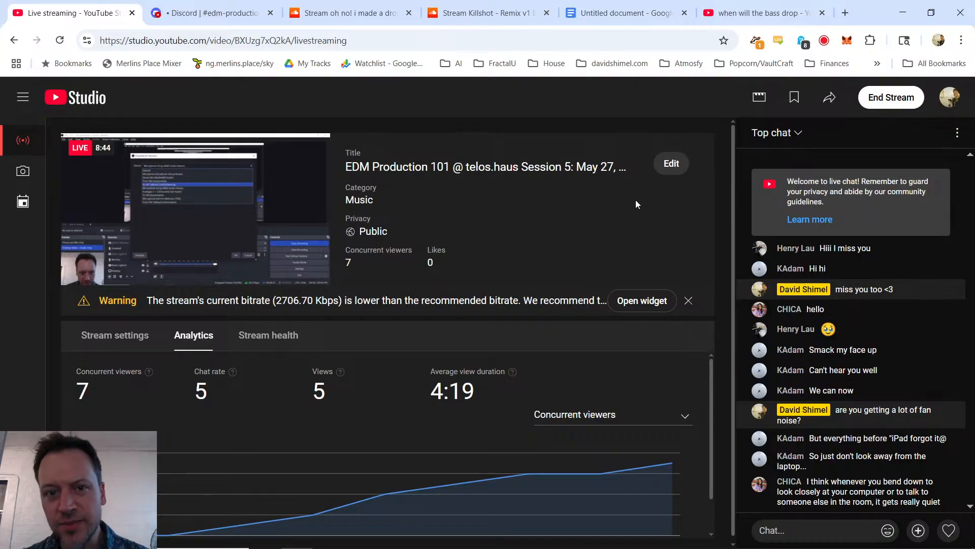
Step: Try Microphone (HD Pro Webcam C920) as the Mic/Aux source's device in OBS
key("alt+Tab")
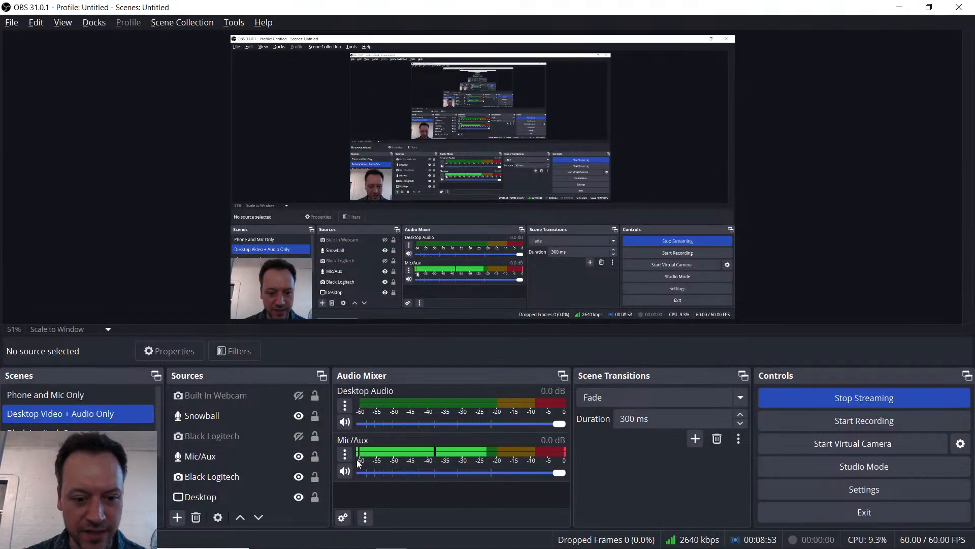
left_click(345, 453)
left_click(407, 429)
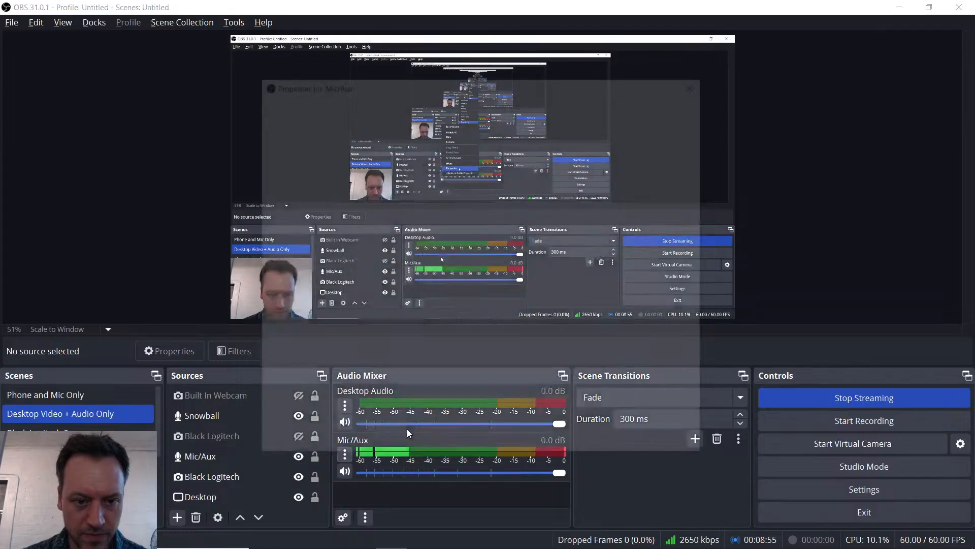
left_click(397, 113)
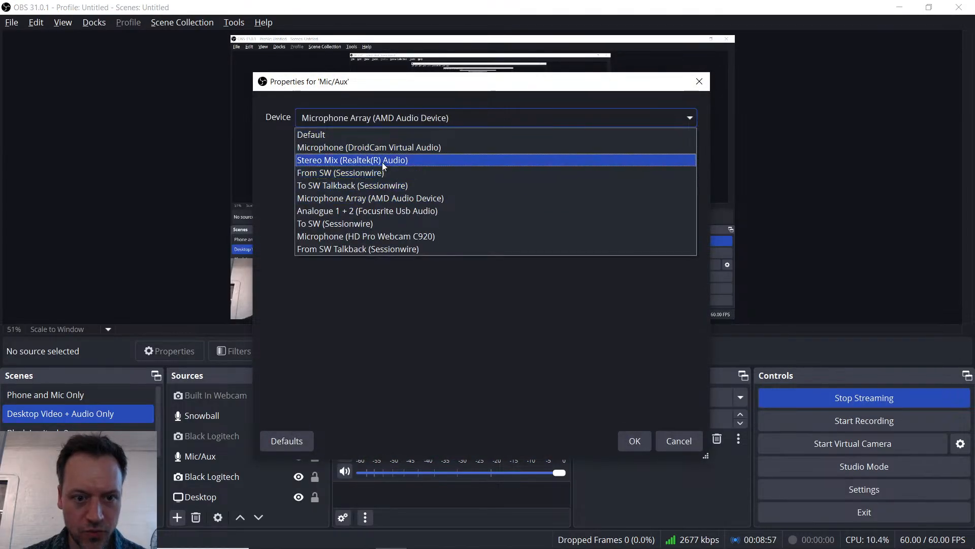
left_click(393, 236)
left_click(628, 438)
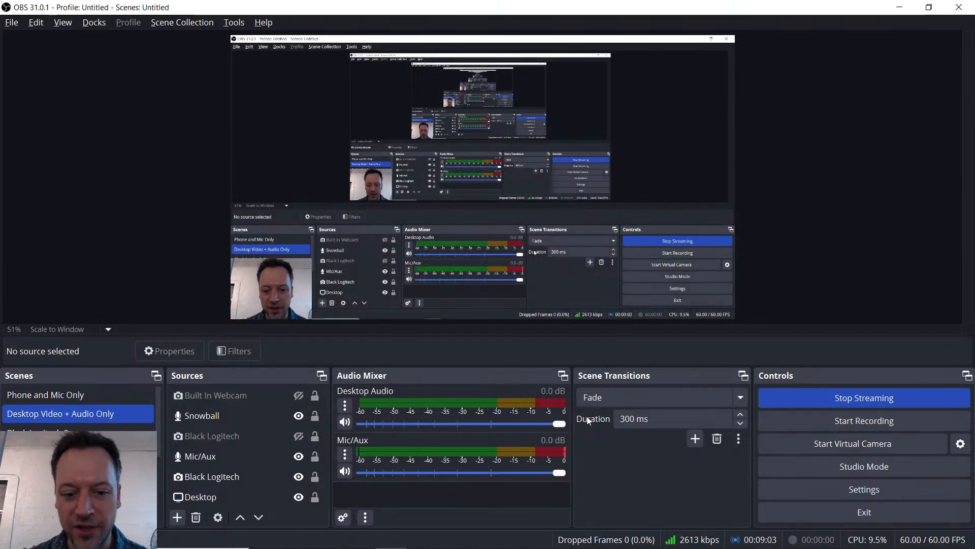
Step: Set the Mic/Aux source's device back to Microphone Array (AMD Audio Device)
left_click(345, 455)
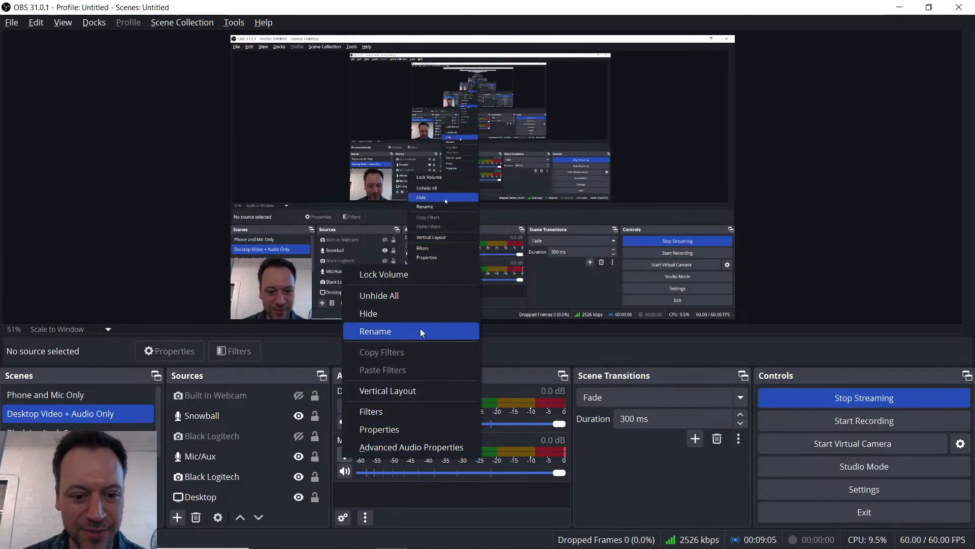
left_click(428, 430)
left_click(435, 114)
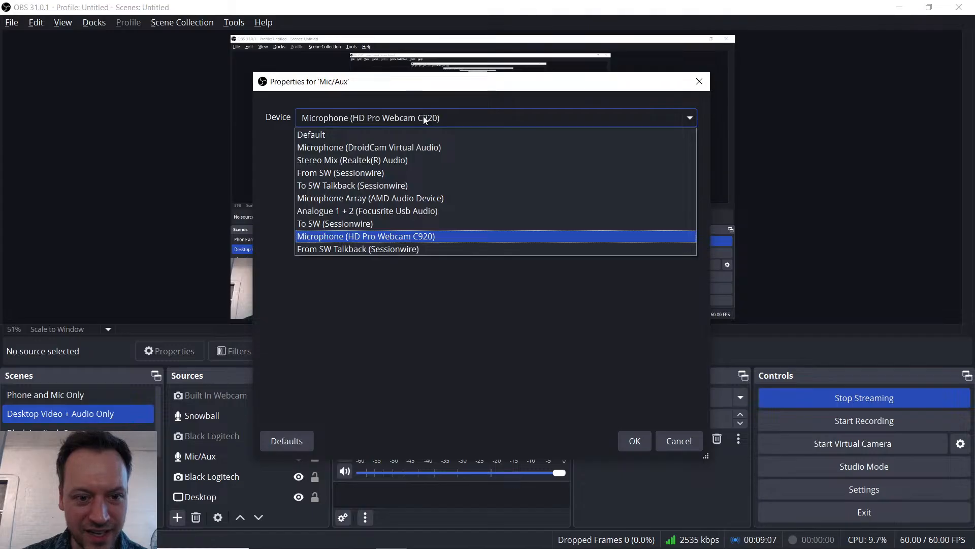
left_click(396, 199)
left_click(633, 440)
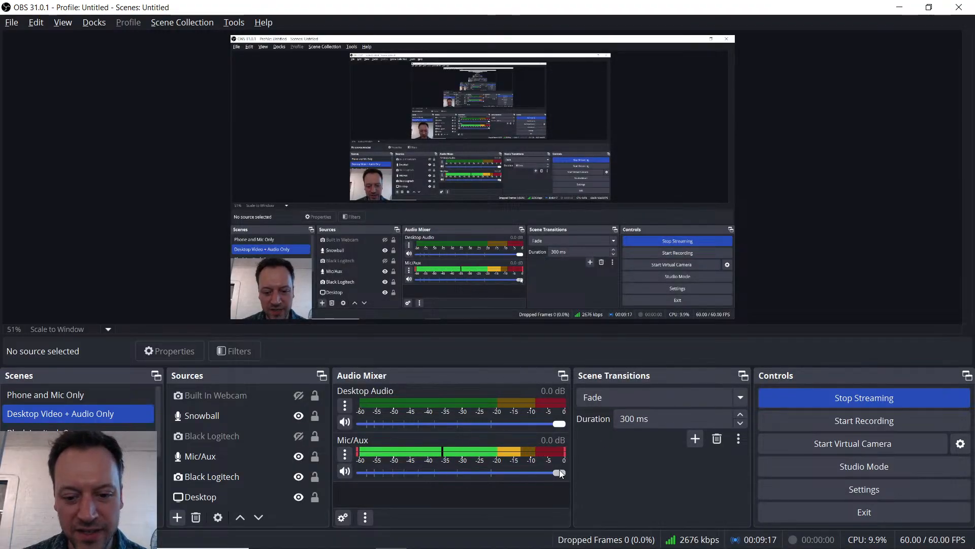
Step: Return to the browser and look over the live stream chat, the Discord class channel and the two SoundCloud homework tracks
key("alt+Tab")
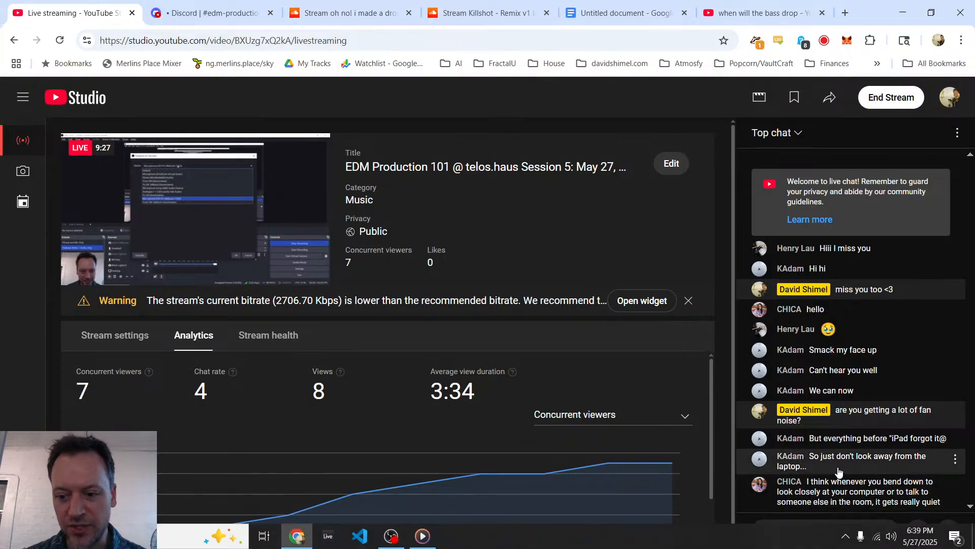
left_click(872, 541)
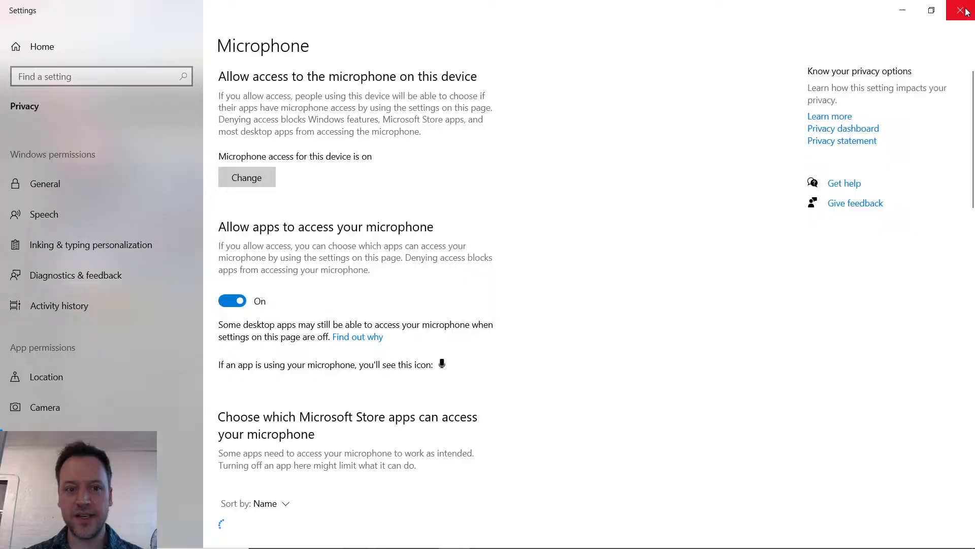
left_click(902, 11)
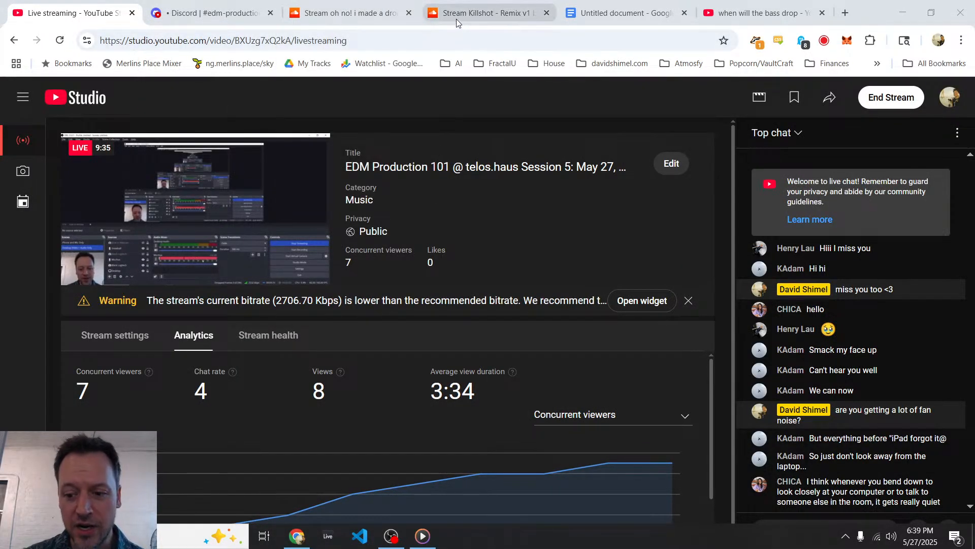
left_click(219, 16)
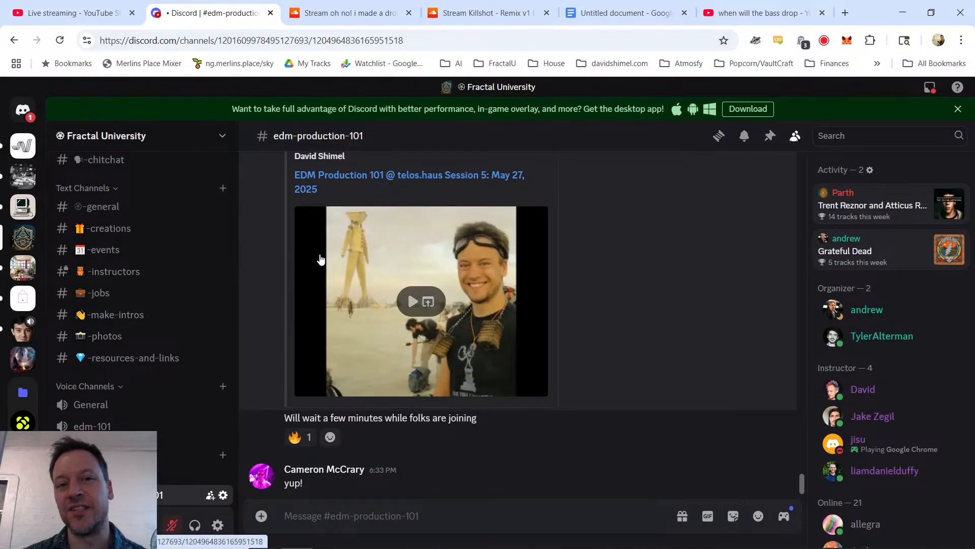
left_click(496, 5)
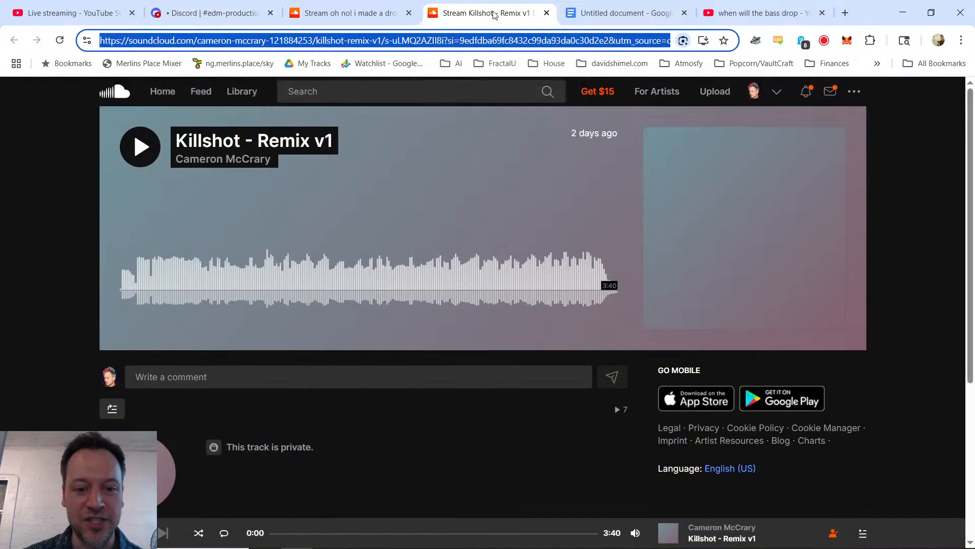
left_click(354, 12)
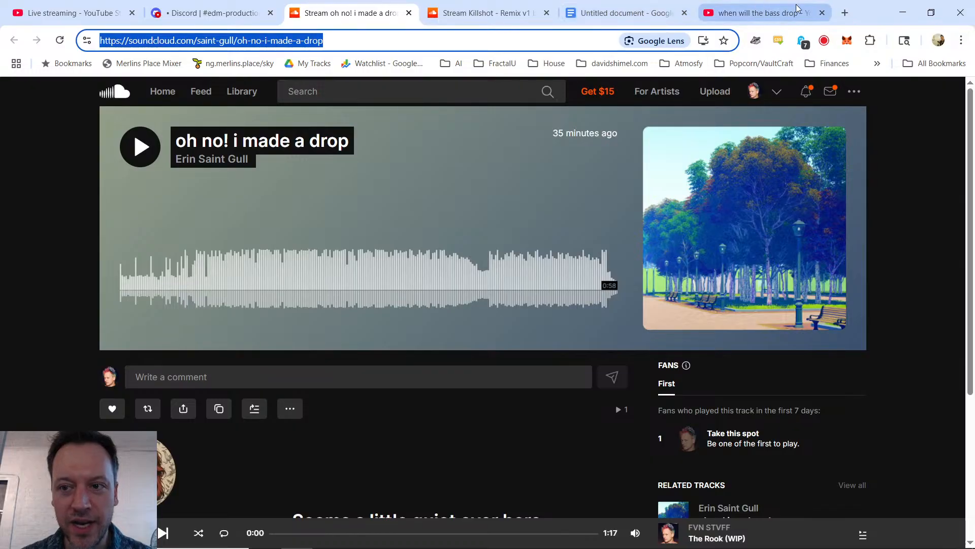
Step: Close the YouTube search results for "when will the bass drop" and open the direct messages in Discord
left_click(823, 13)
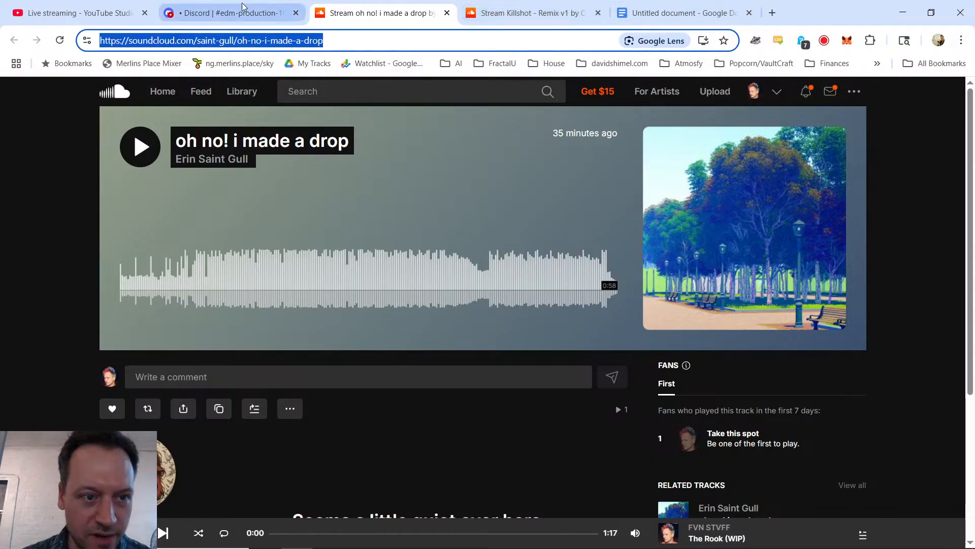
left_click(496, 16)
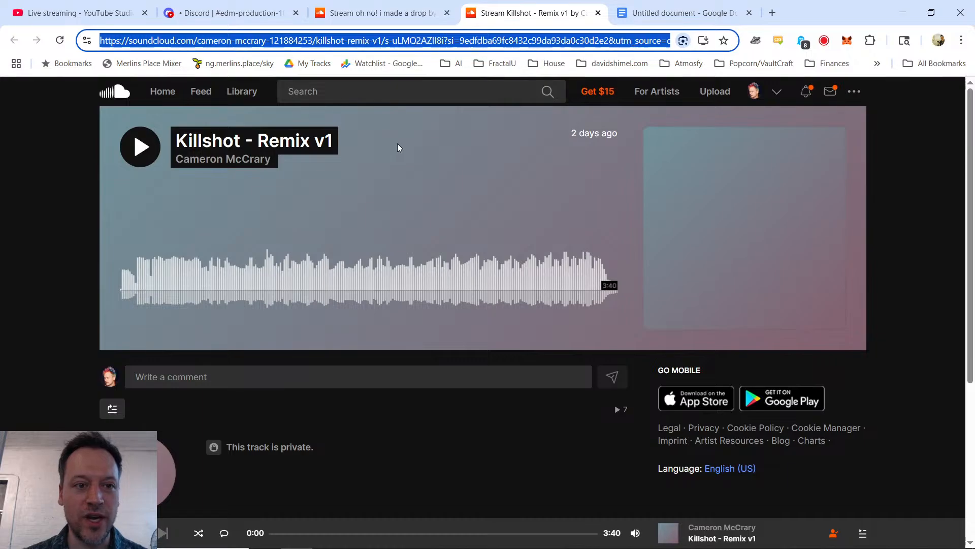
left_click(229, 12)
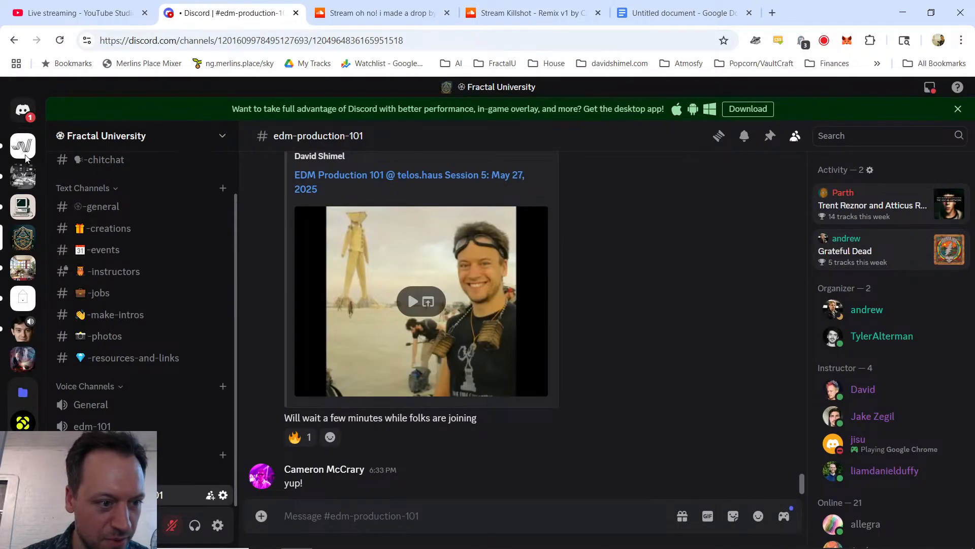
left_click(15, 113)
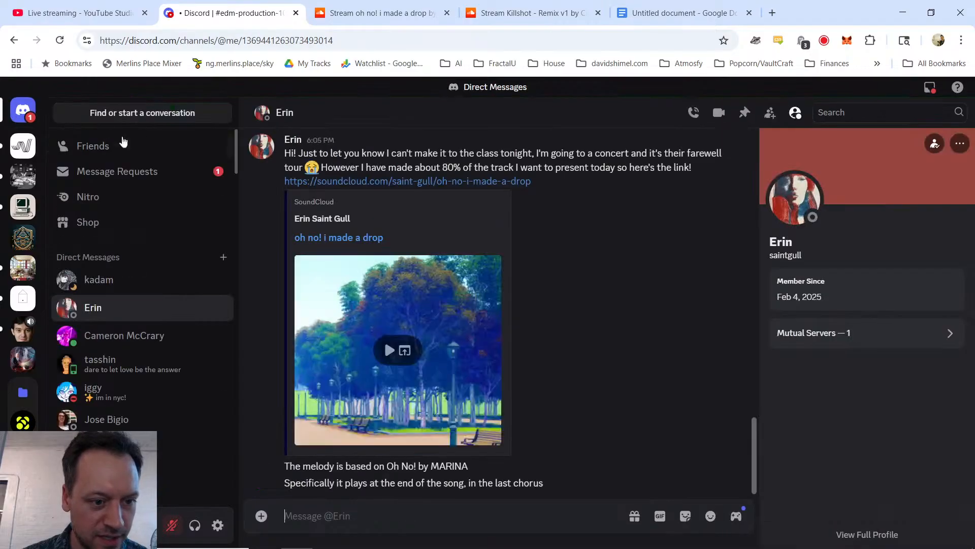
Step: Look over the Killshot remix student's direct messages, the submitted SoundCloud track and the live stream chat
left_click(152, 336)
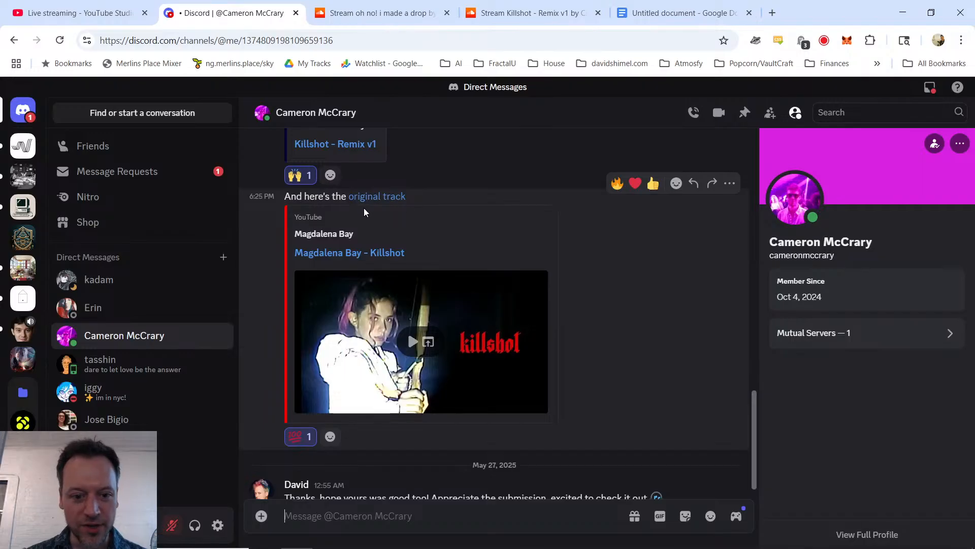
left_click(510, 7)
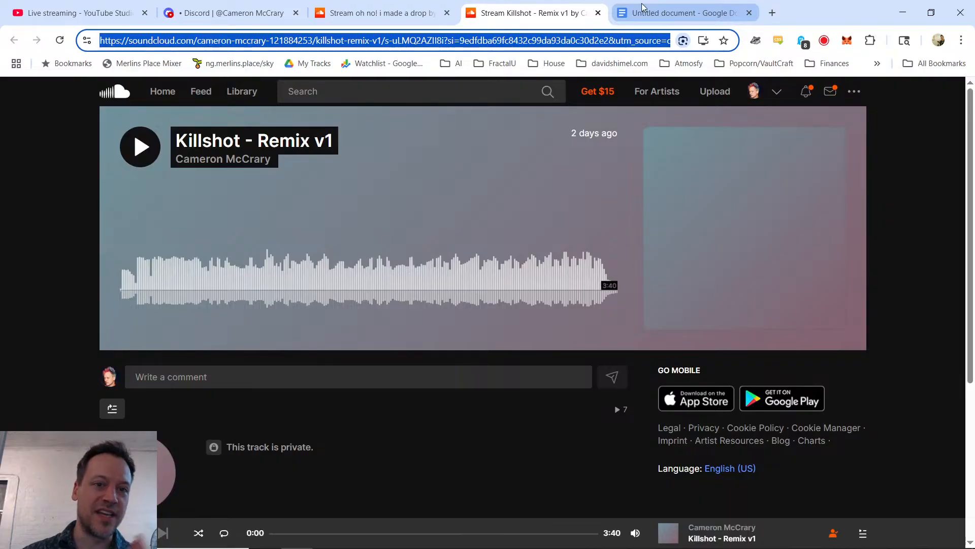
left_click(209, 16)
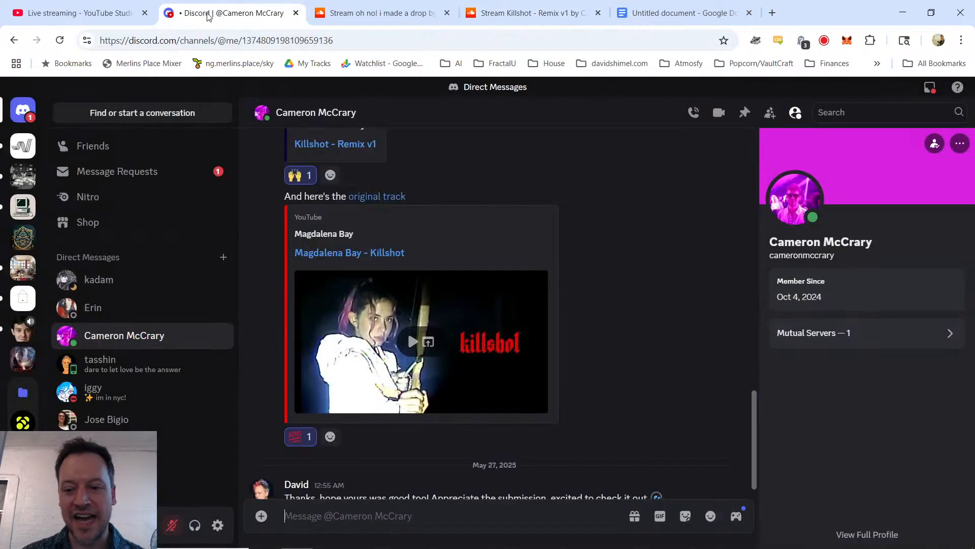
left_click(82, 13)
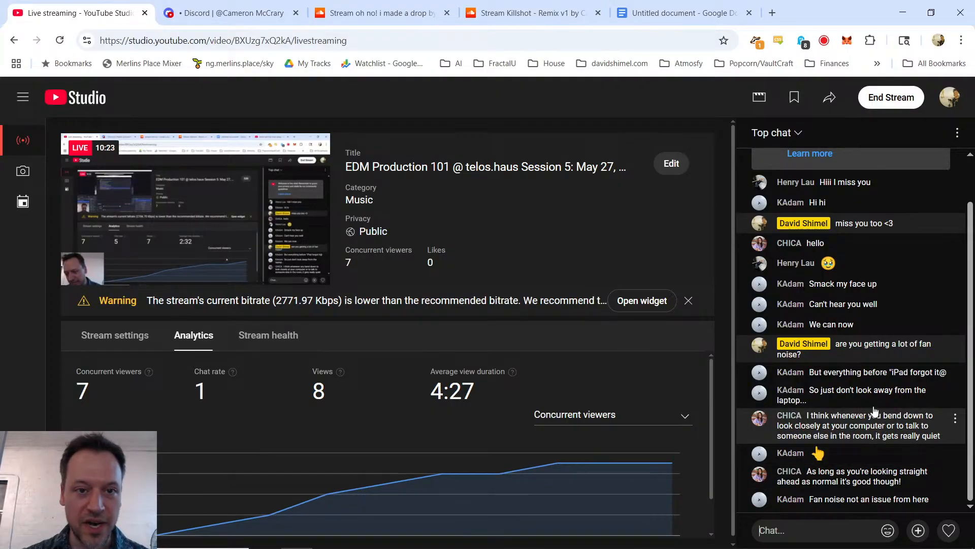
Step: Play "Killshot - Remix v1" on SoundCloud and pause it just before the end
left_click(500, 13)
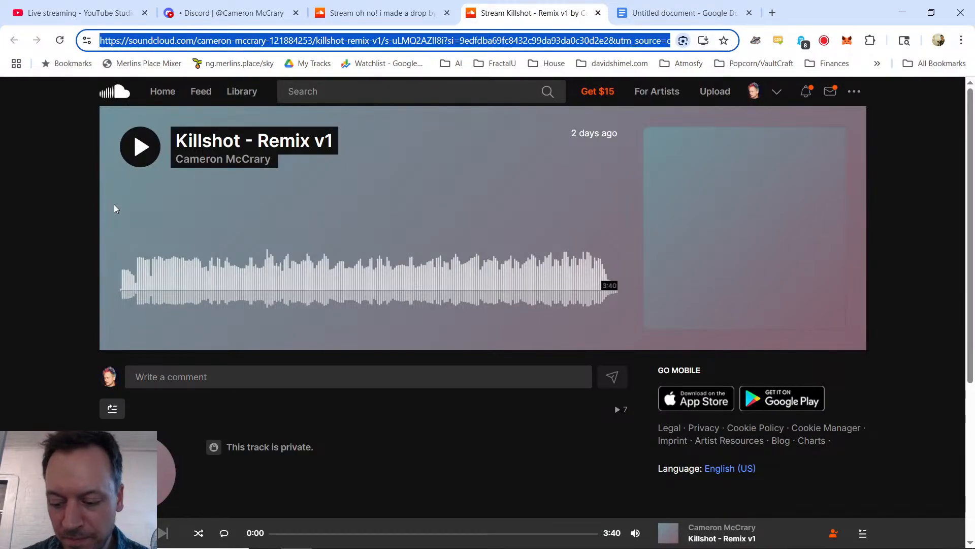
left_click(137, 144)
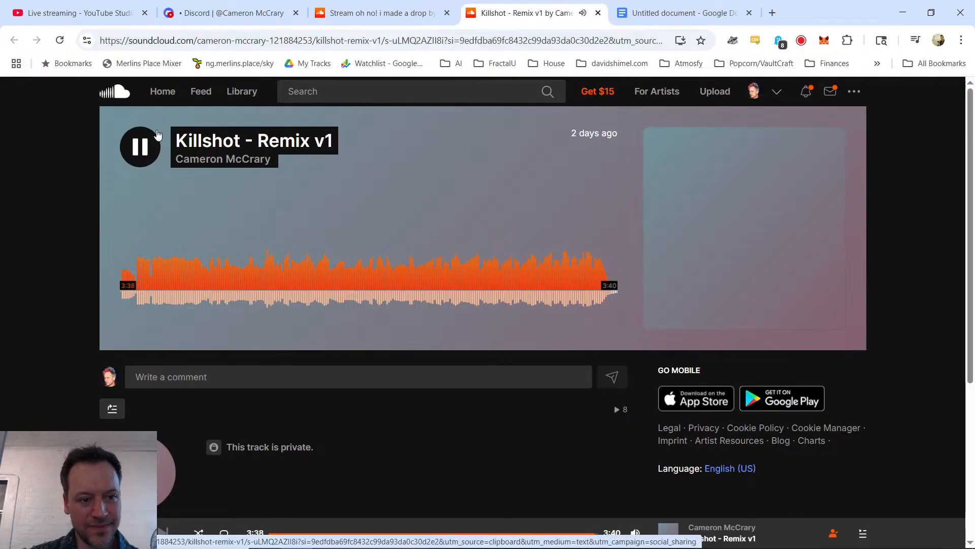
left_click(143, 152)
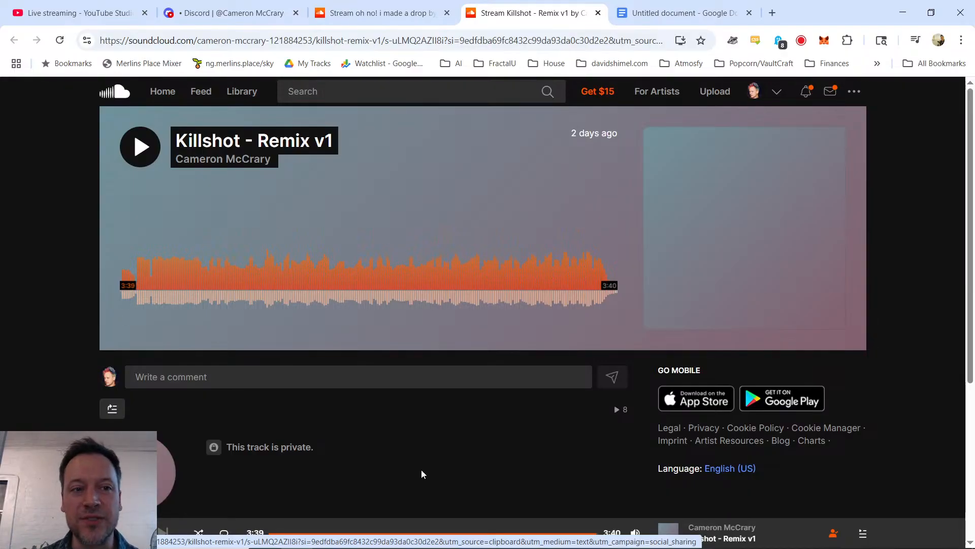
Step: Check the live stream chat and move the Killshot remix's browser tab directly after the live stream tab
left_click(76, 13)
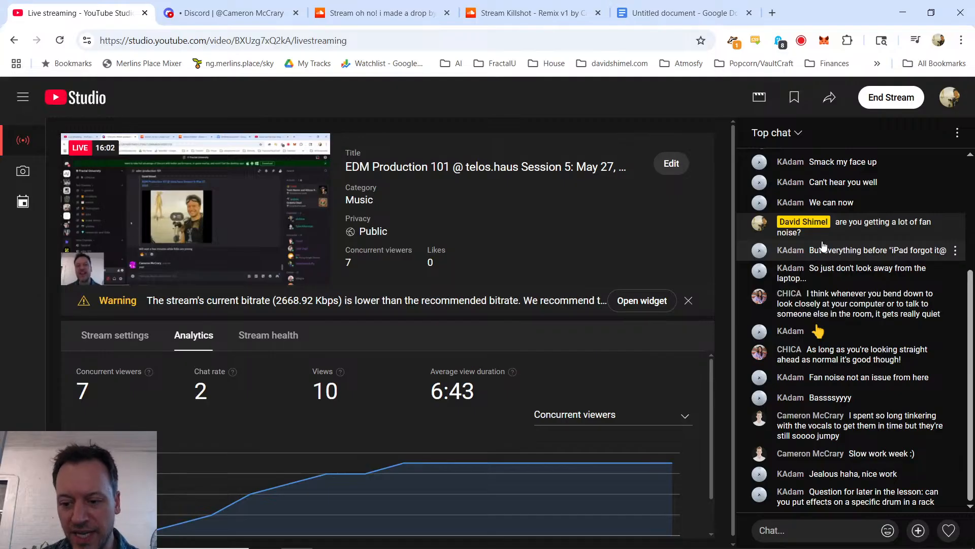
left_click(529, 14)
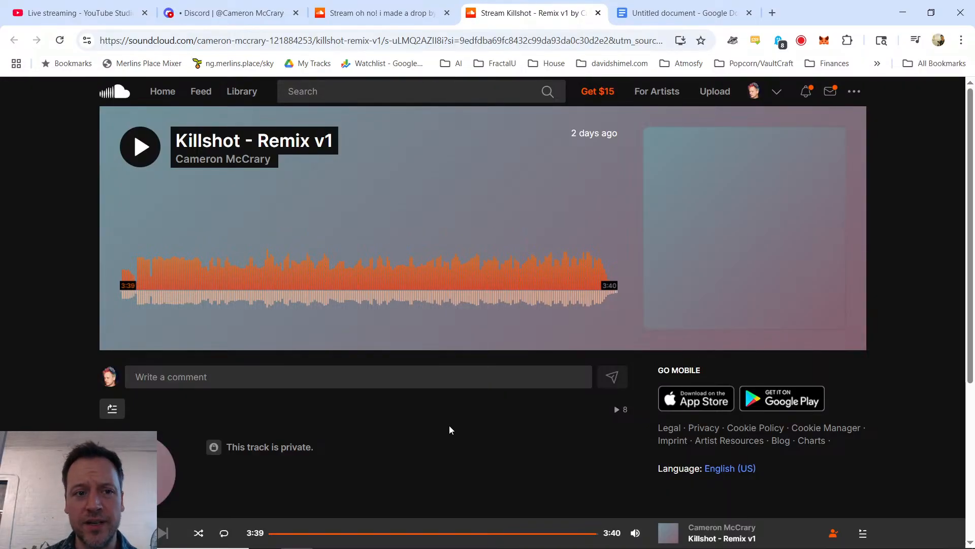
left_click_drag(483, 15, 148, 25)
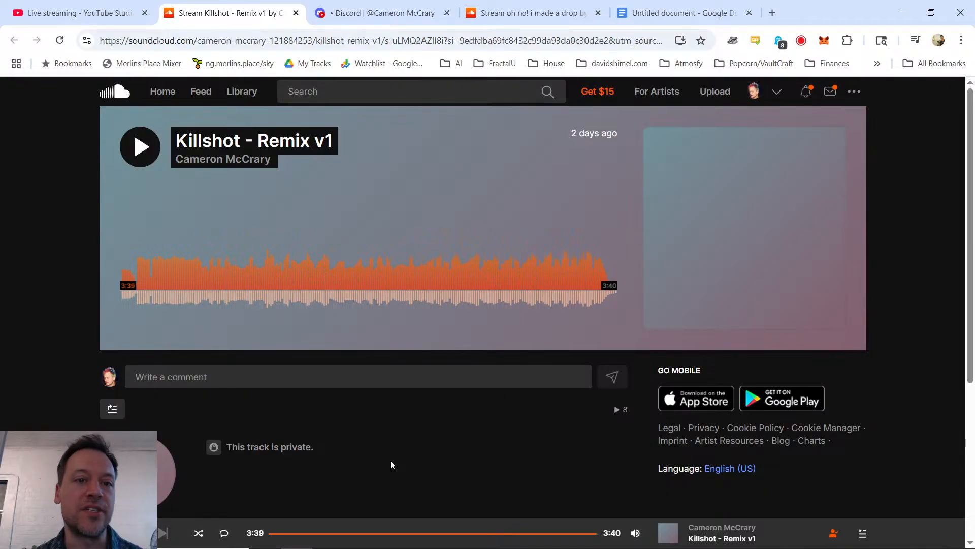
Step: Read the newest live stream chat messages and review the Killshot remix page and the student's direct message with the original track
key("ctrl+1")
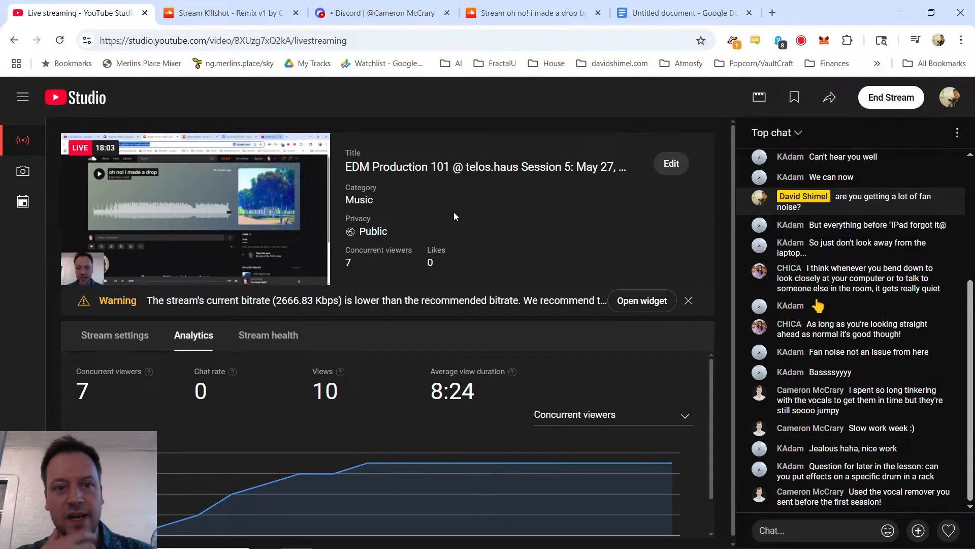
key("ctrl+Tab")
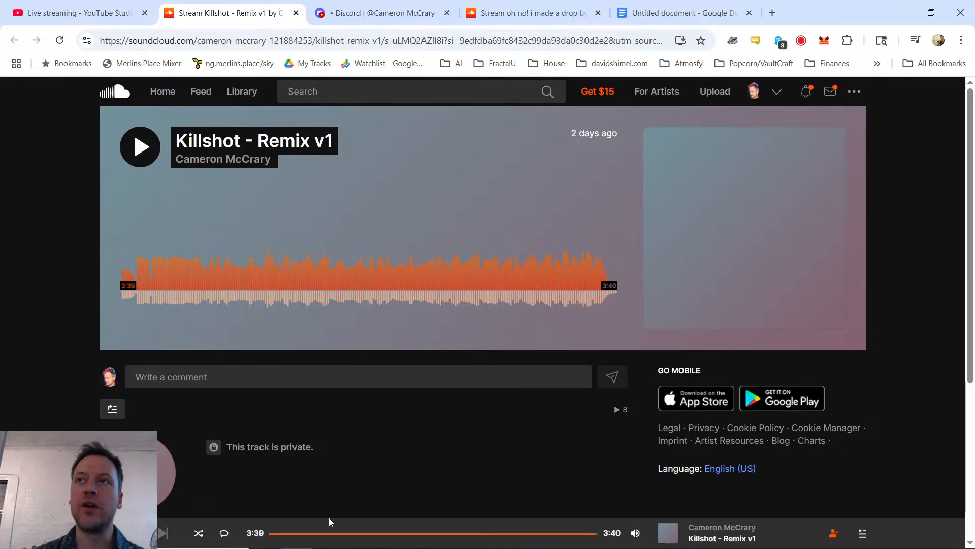
mouse_move(329, 546)
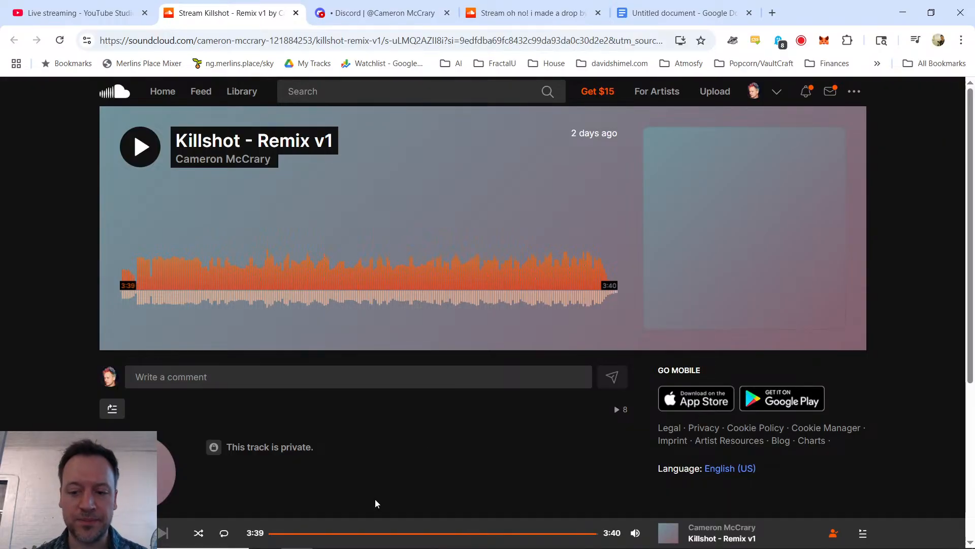
key("ctrl+Tab")
key("ctrl+shift+Tab")
key("ctrl+shift+Tab")
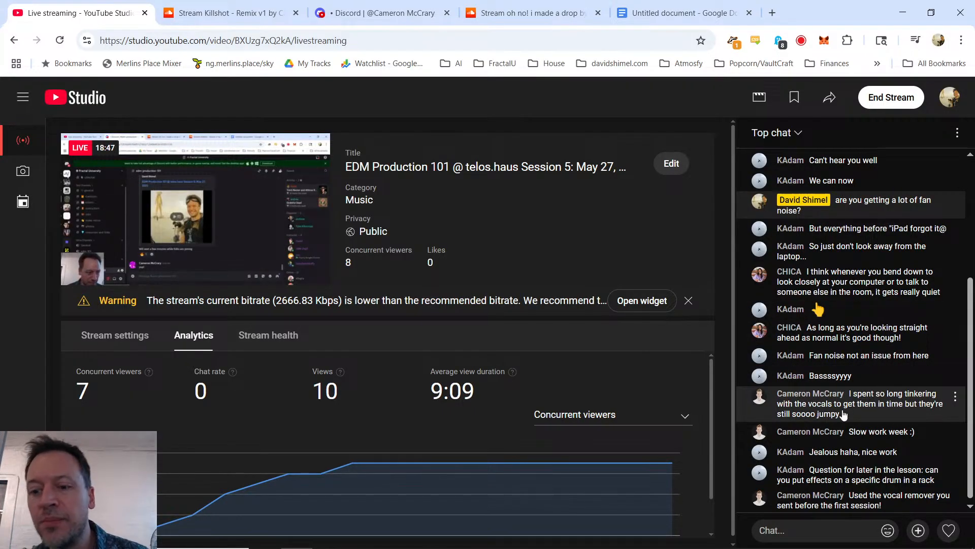
scroll(849, 411, "down", 1)
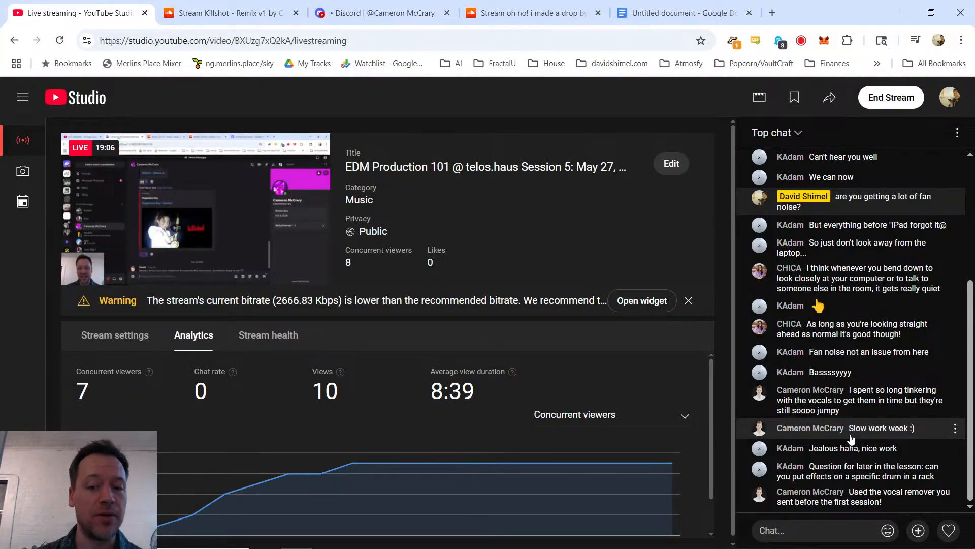
key("ctrl+Tab")
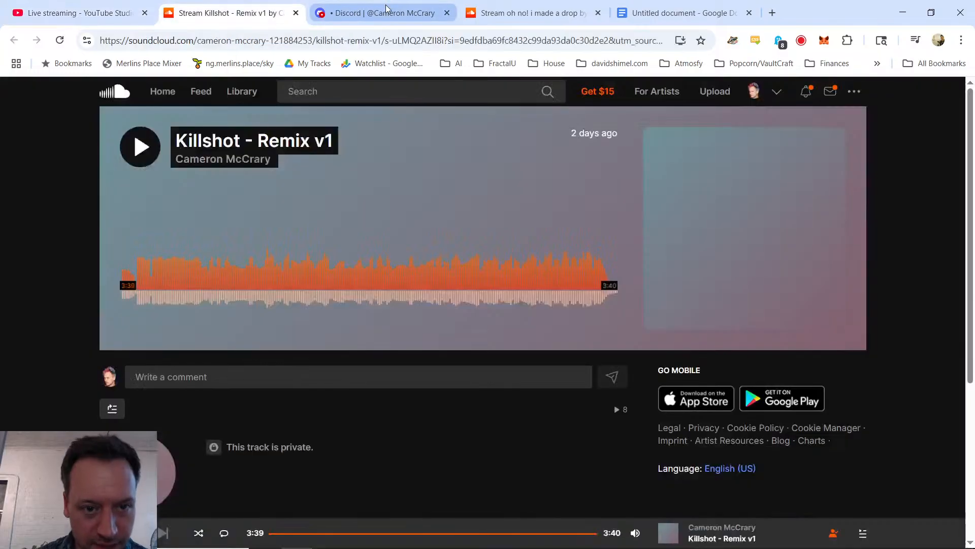
key("ctrl+Tab")
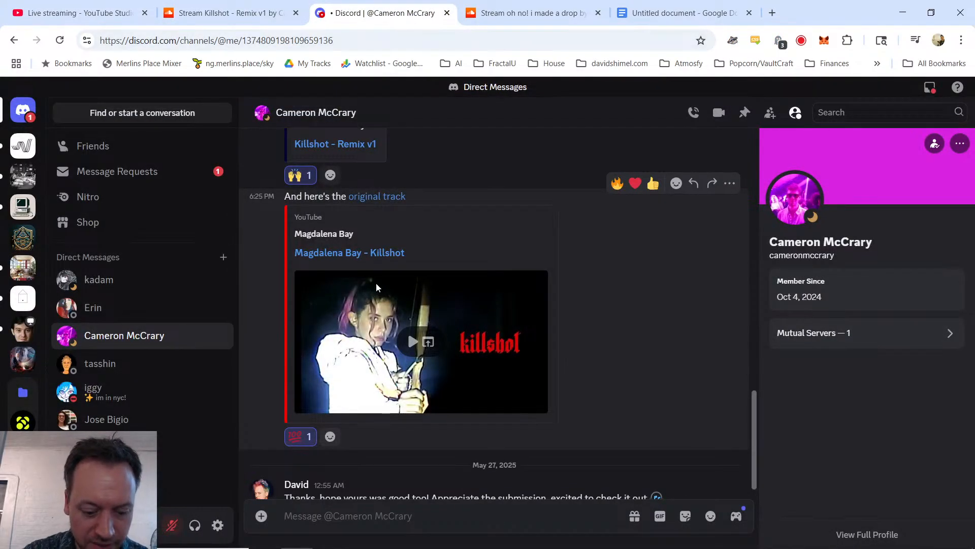
Step: Search Google for "magdalena bay killshot bpm" in a new tab
key("ctrl+t")
type("magd")
key("BackSpace")
type("a")
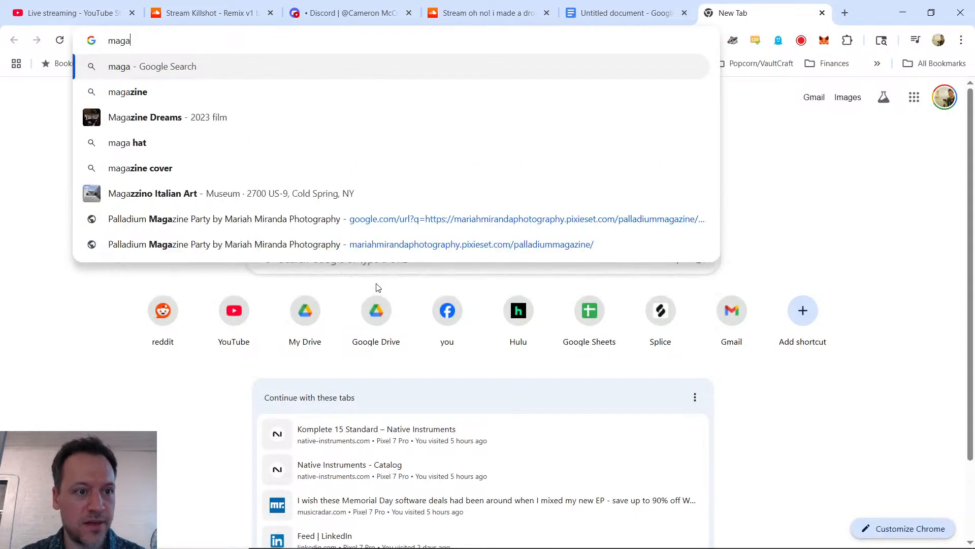
key("BackSpace")
type("dalena bay k")
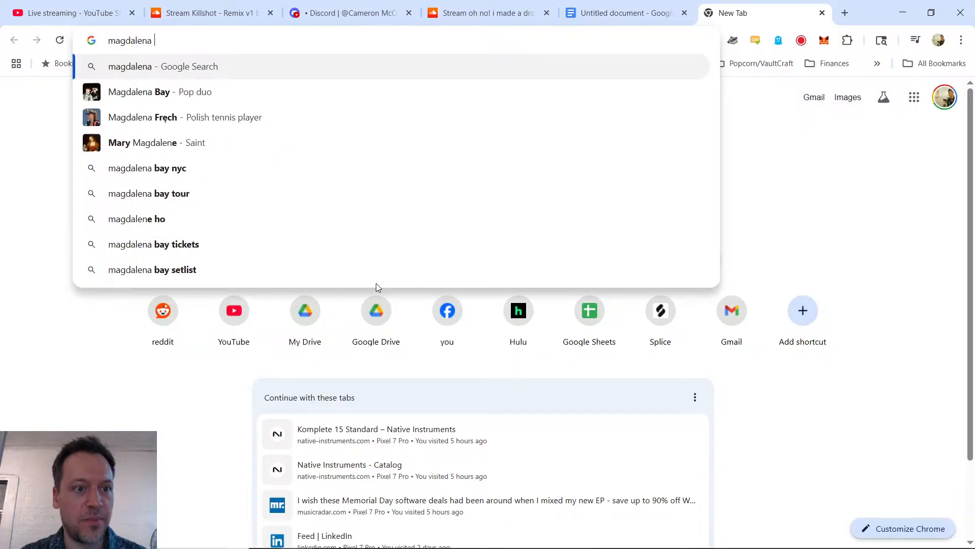
type("illshot bpm")
key("Return")
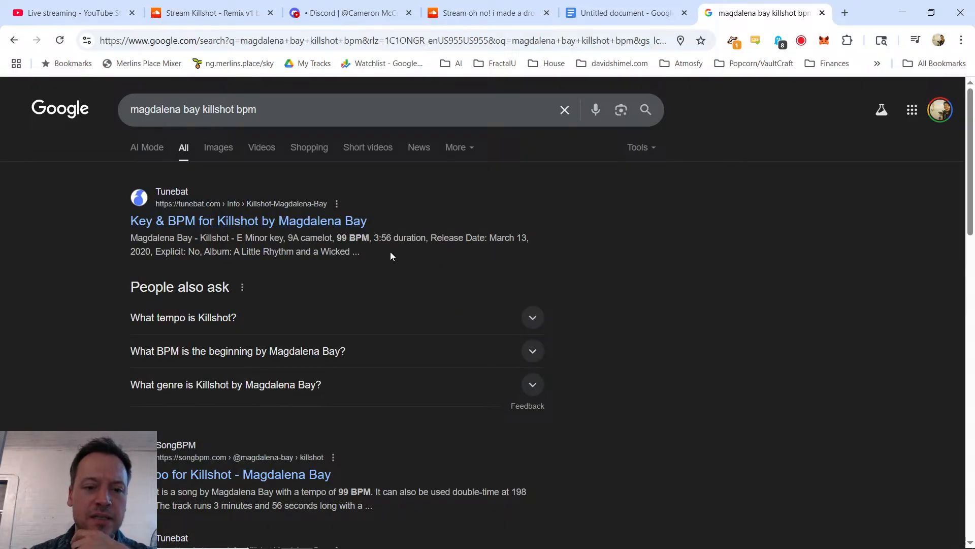
Step: Compare the original track's tempo in the search results with the student's comments in the live stream chat
left_click(372, 5)
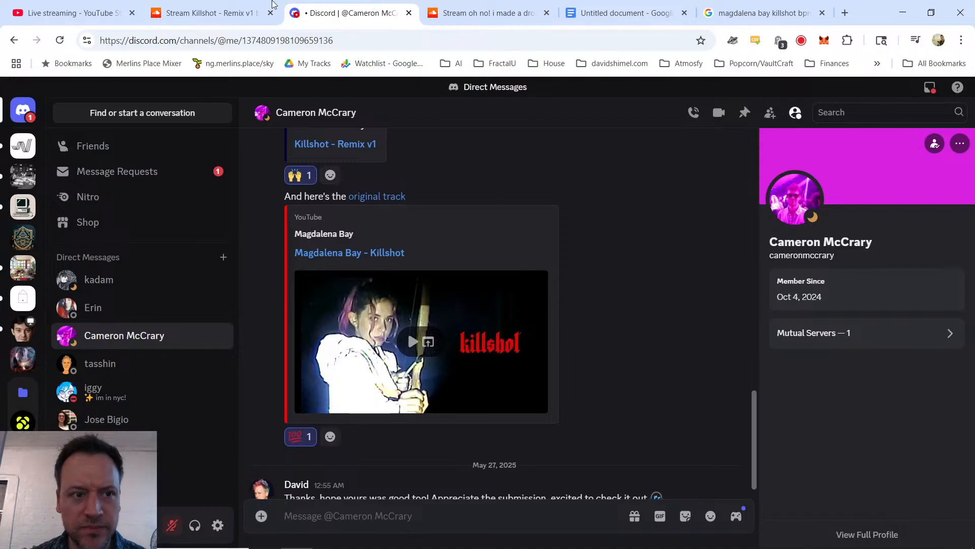
left_click(187, 6)
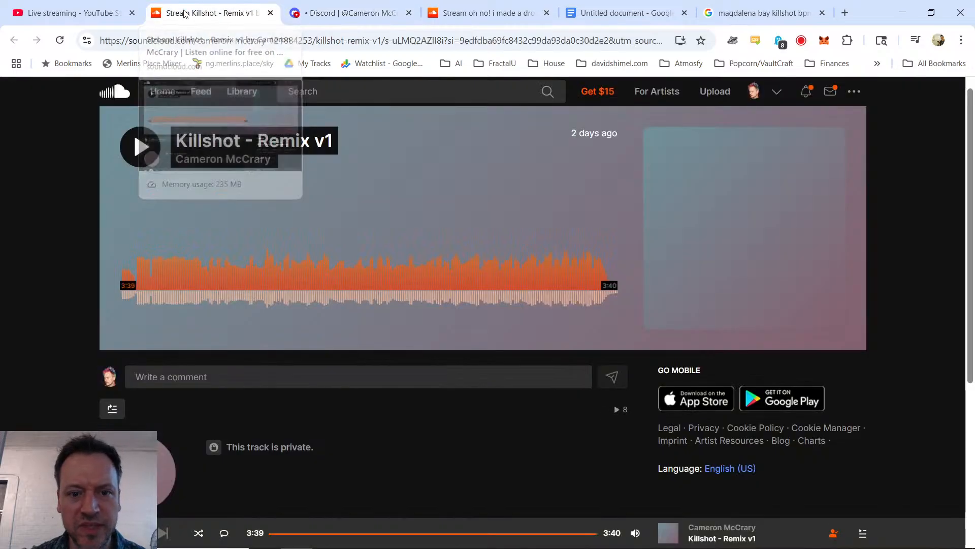
left_click(101, 5)
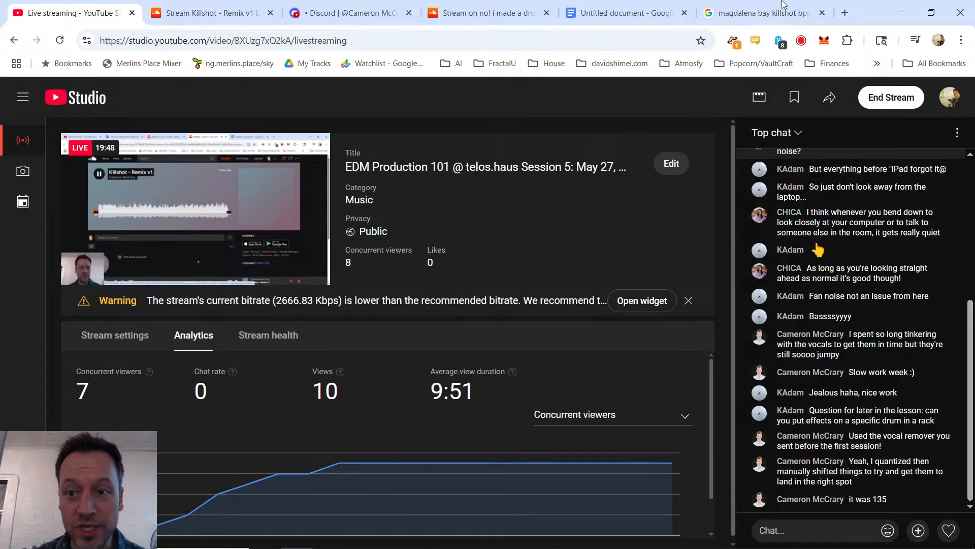
left_click(754, 13)
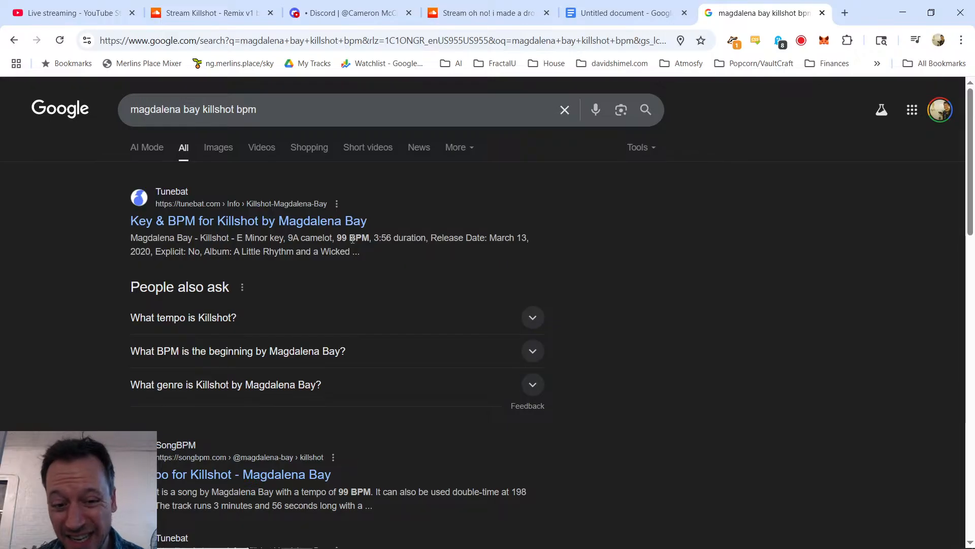
left_click(103, 5)
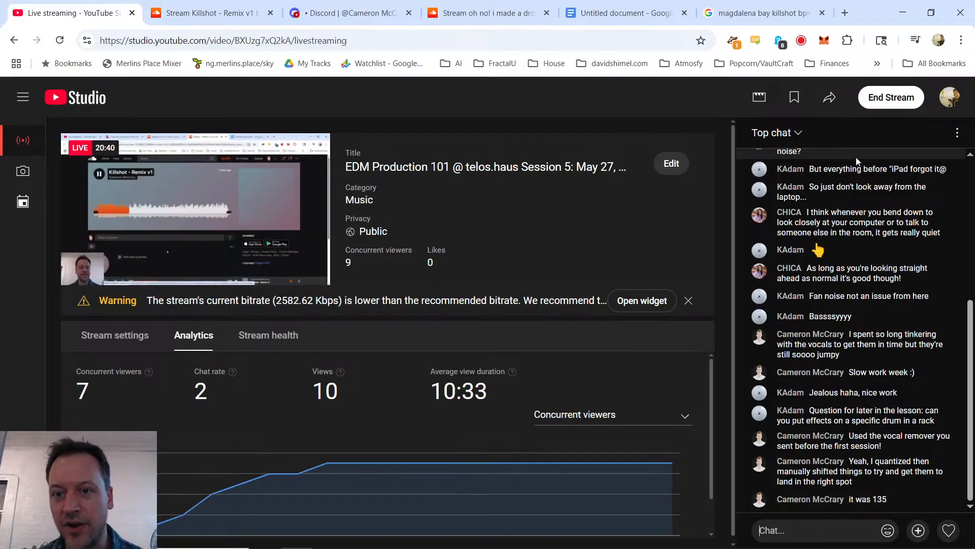
Step: Search Google for "magdalena bay killshot a capella youtube", open Vocella's "Killshot (Acapella/Vocals Only)" video and pause it
key("ctrl+t")
type("m")
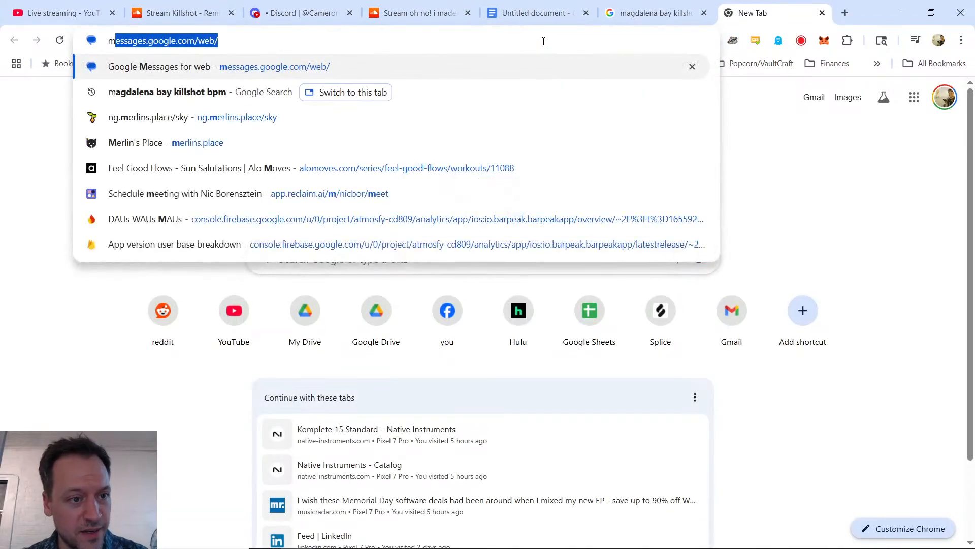
type("agdalena bay killshot ")
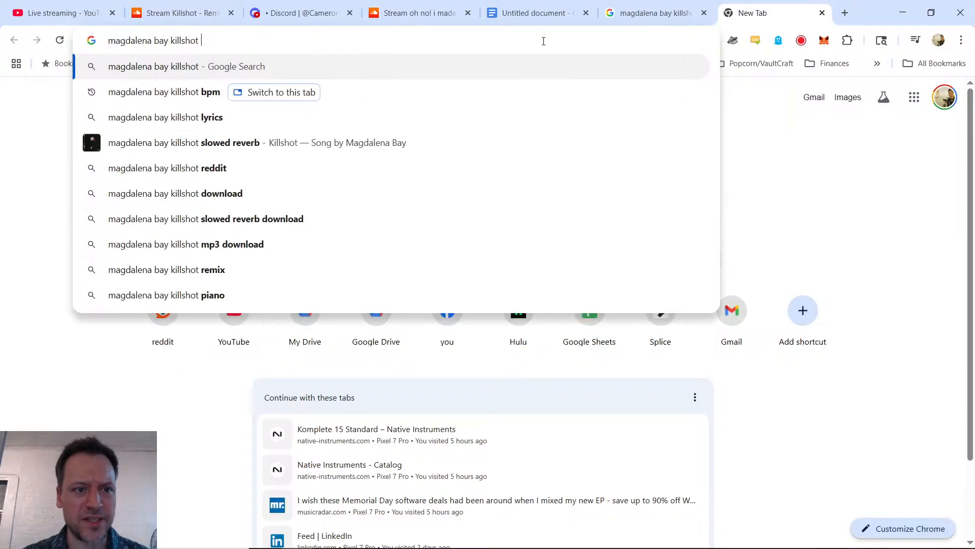
type("a capella youtube")
key("Return")
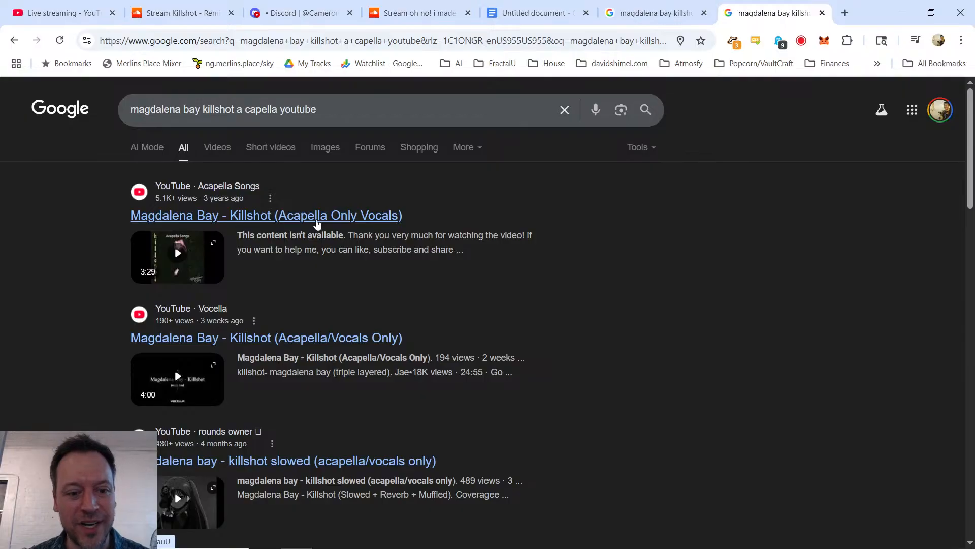
left_click(337, 337)
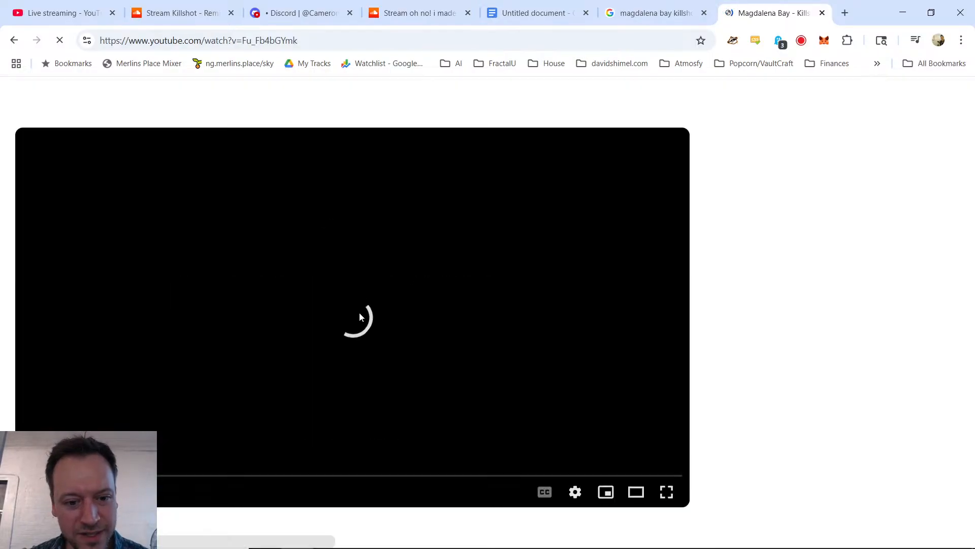
left_click(71, 446)
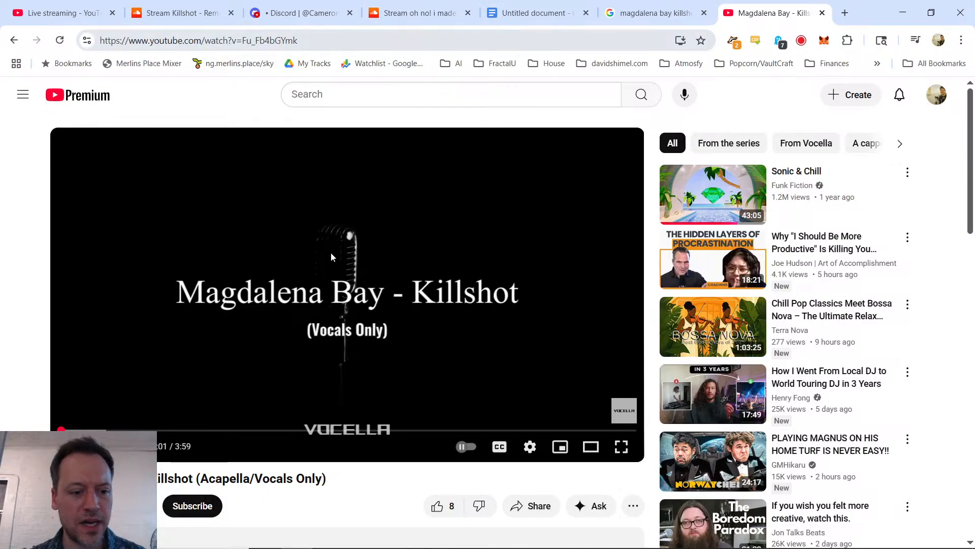
Step: Copy the vocals-only video's URL, search for "youtube to mp3" in a new tab and open the Y2Mate converter
left_click(244, 40)
key("ctrl+c")
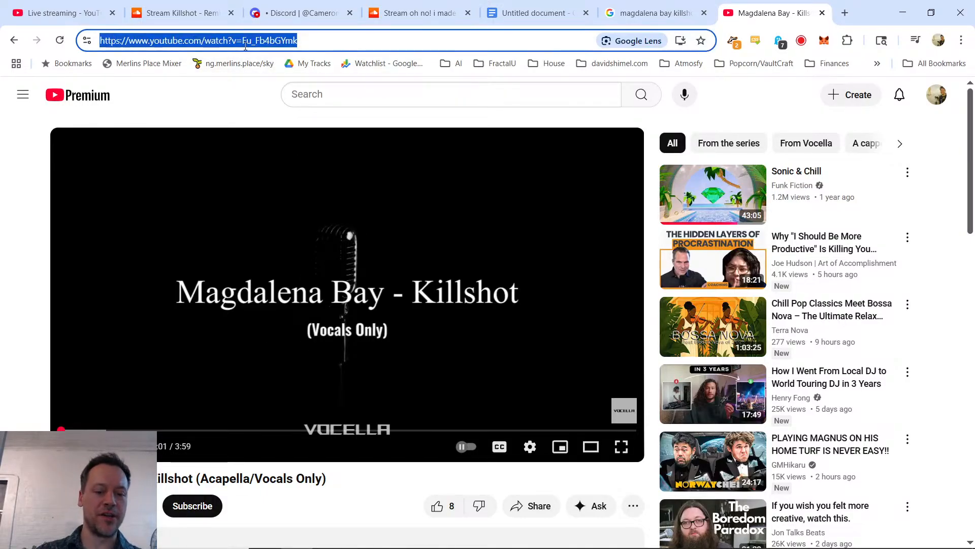
key("ctrl+t")
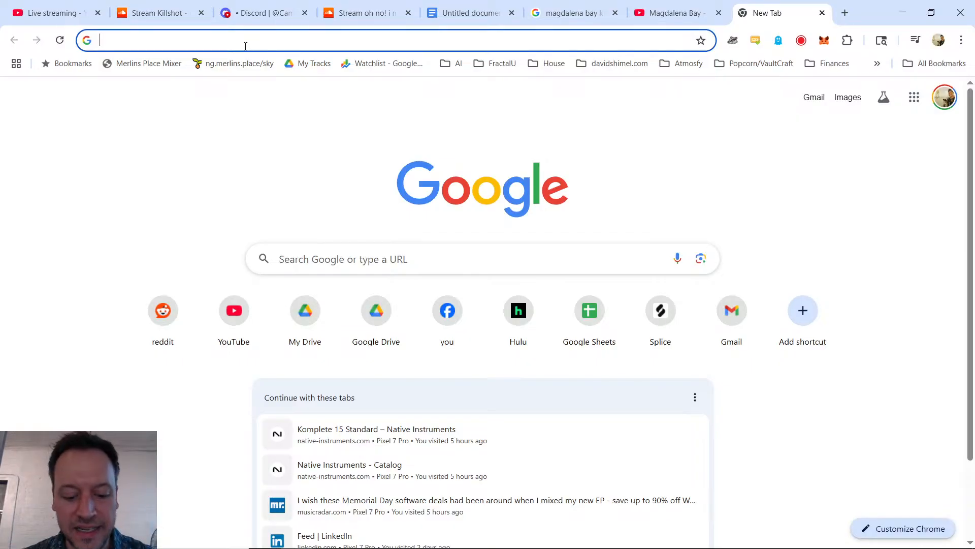
type("you")
key("BackSpace")
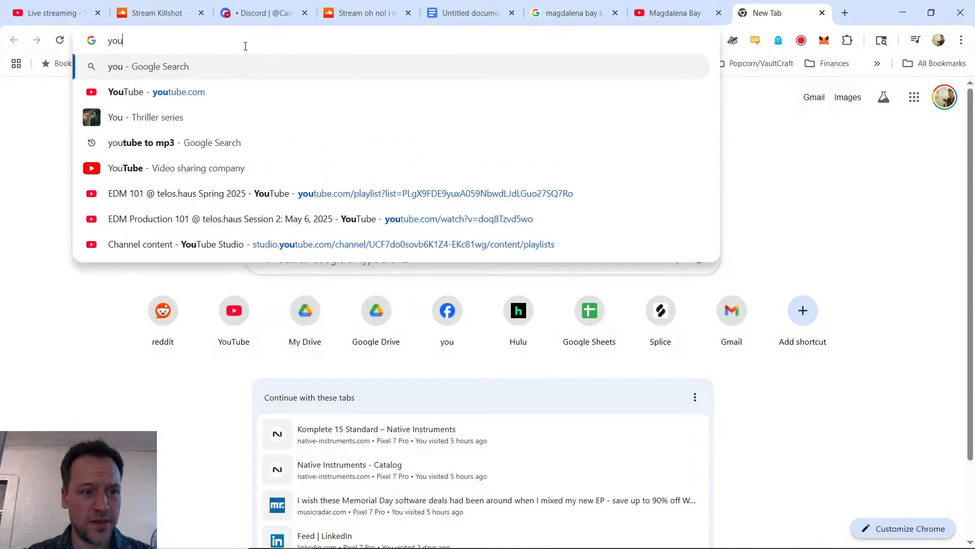
type("tube to mp3")
key("Return")
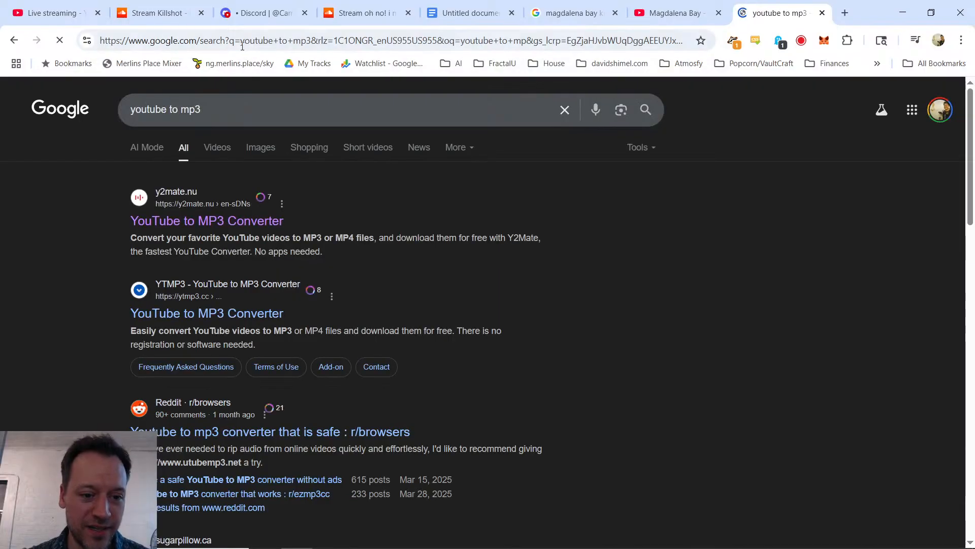
left_click(237, 221)
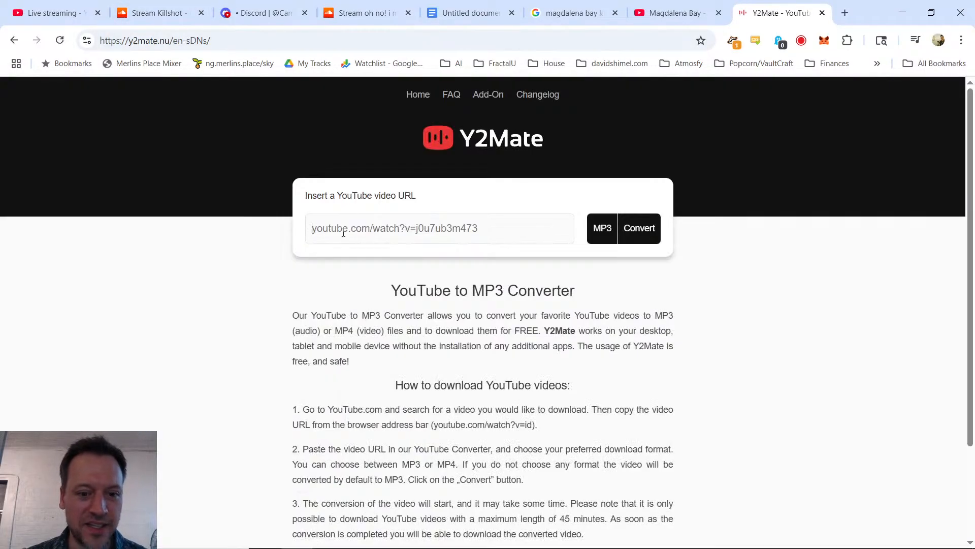
Step: Paste the copied vocals-only video URL into the converter and convert it to MP3
left_click(390, 234)
key("ctrl+v")
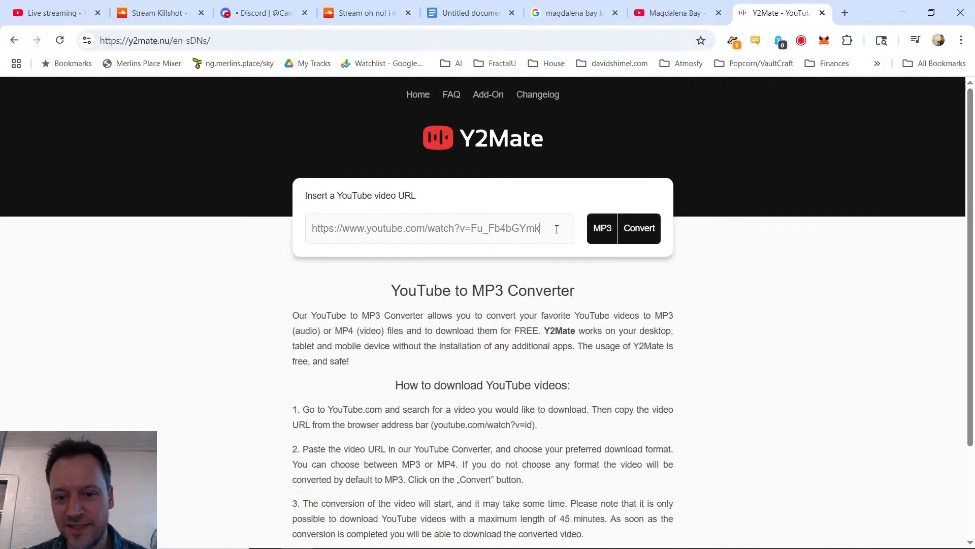
left_click(652, 230)
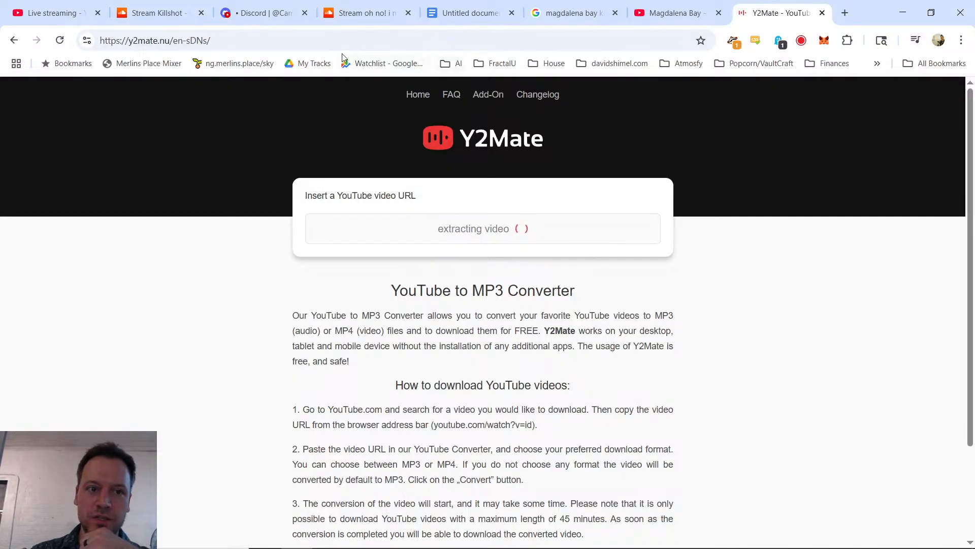
Step: Check Fractal University's edm-production-101 Discord channel and the live stream chat, and return to the converter for the Killshot MP3
left_click(275, 12)
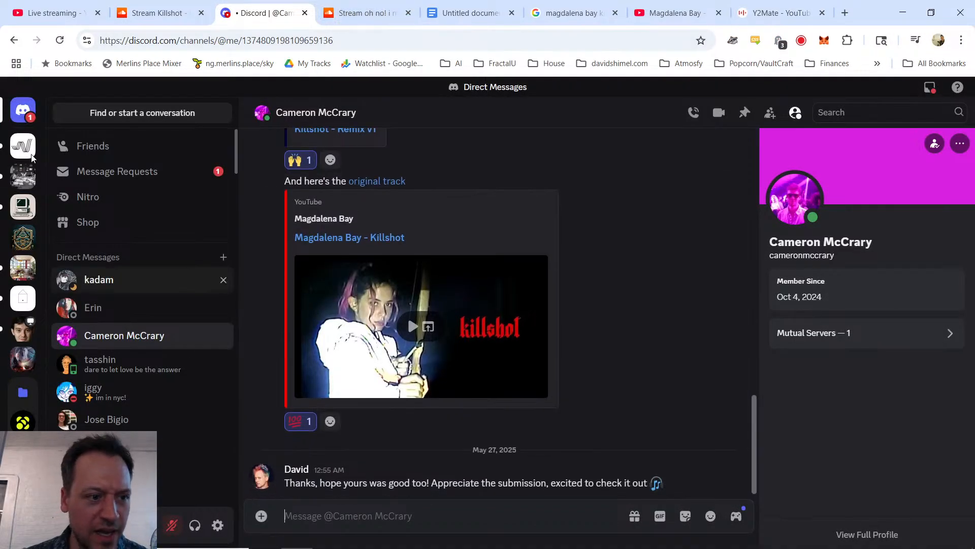
left_click(16, 237)
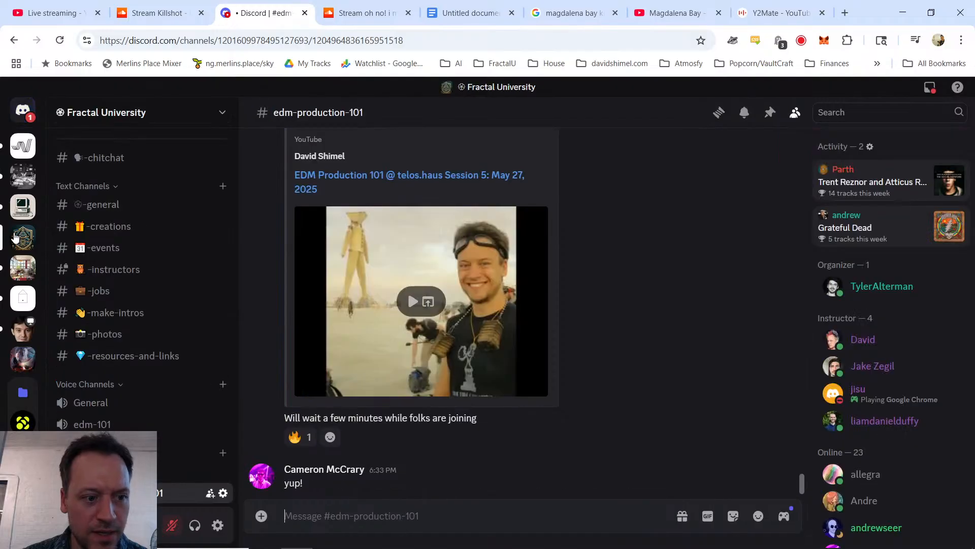
left_click(73, 14)
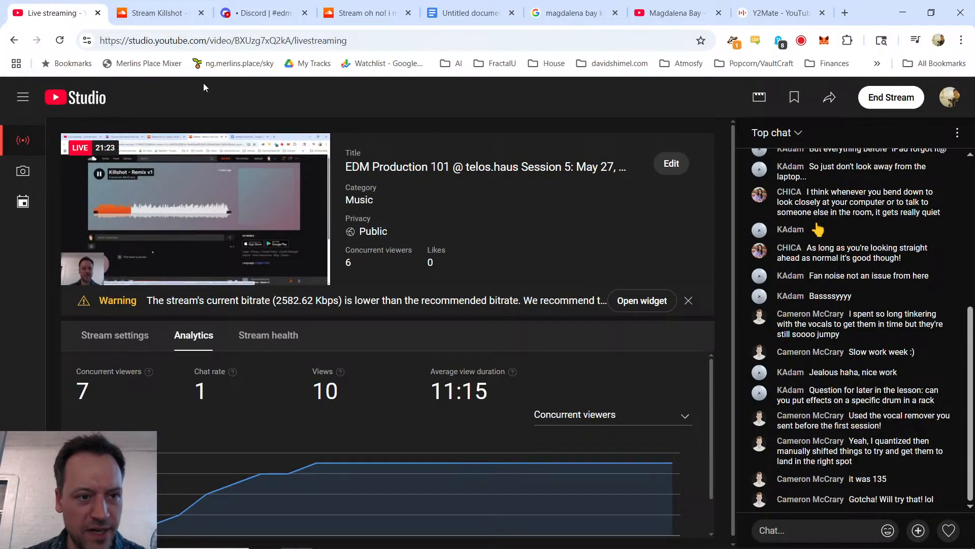
left_click(815, 7)
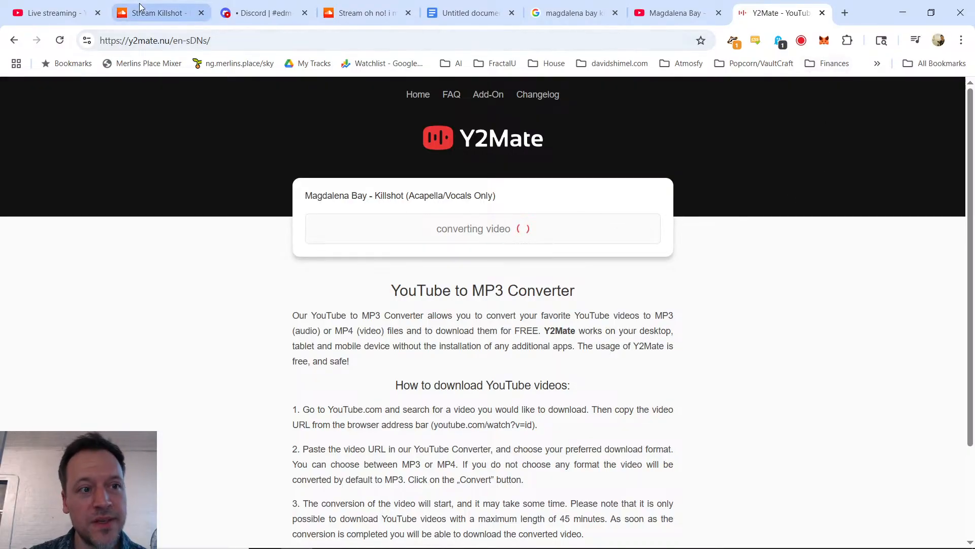
left_click(81, 7)
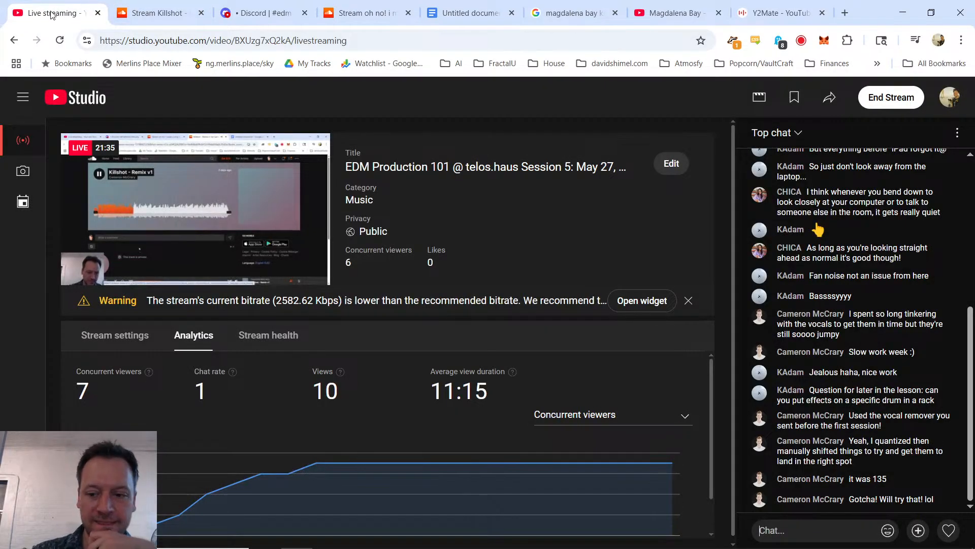
left_click(778, 15)
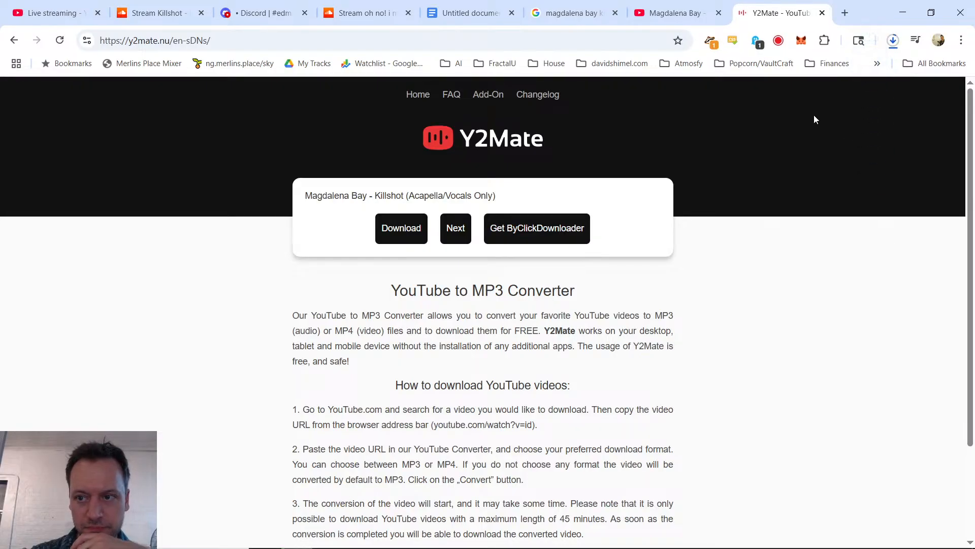
Step: Close the Y2Mate converter and the Magdalena Bay video tabs, and return to the live stream chat to read viewers' replies
middle_click(781, 17)
key("ctrl+w")
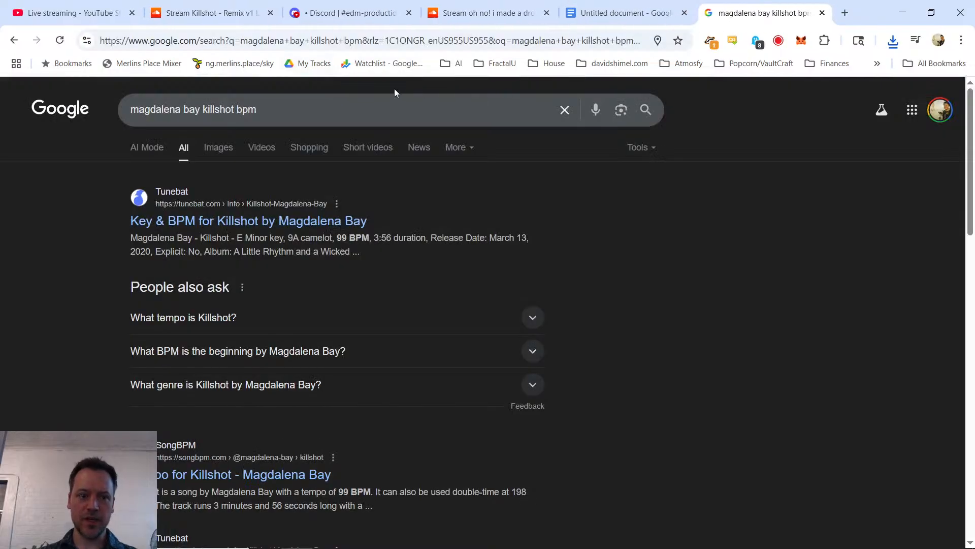
left_click(98, 6)
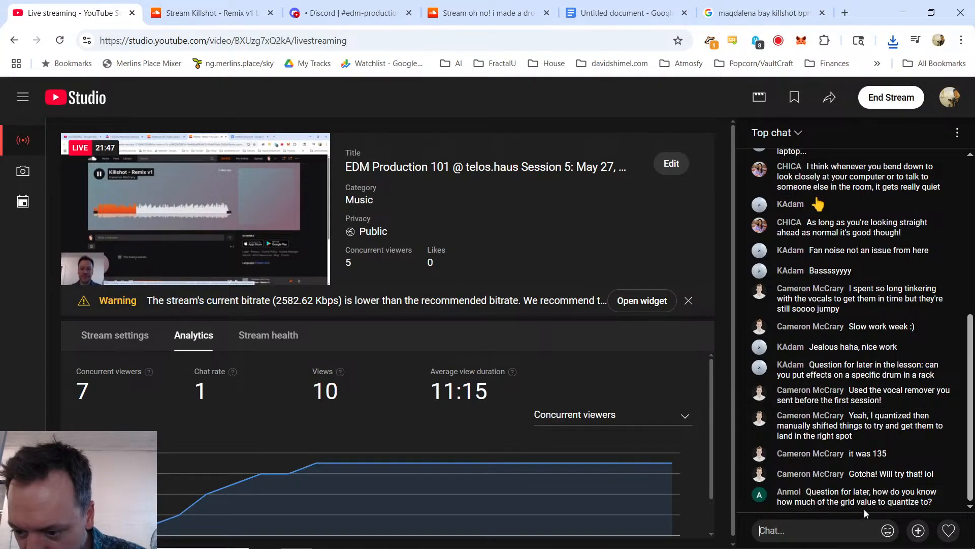
left_click(854, 526)
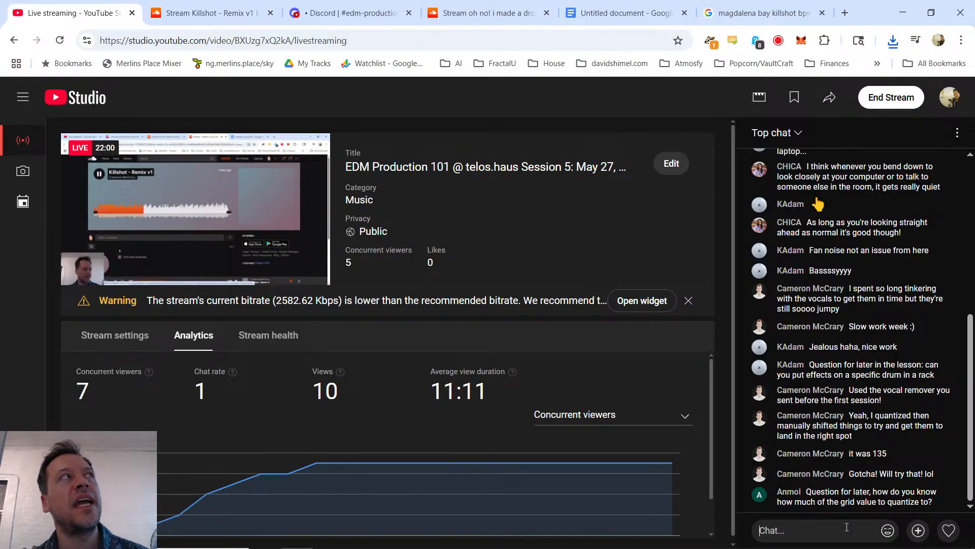
left_click(847, 527)
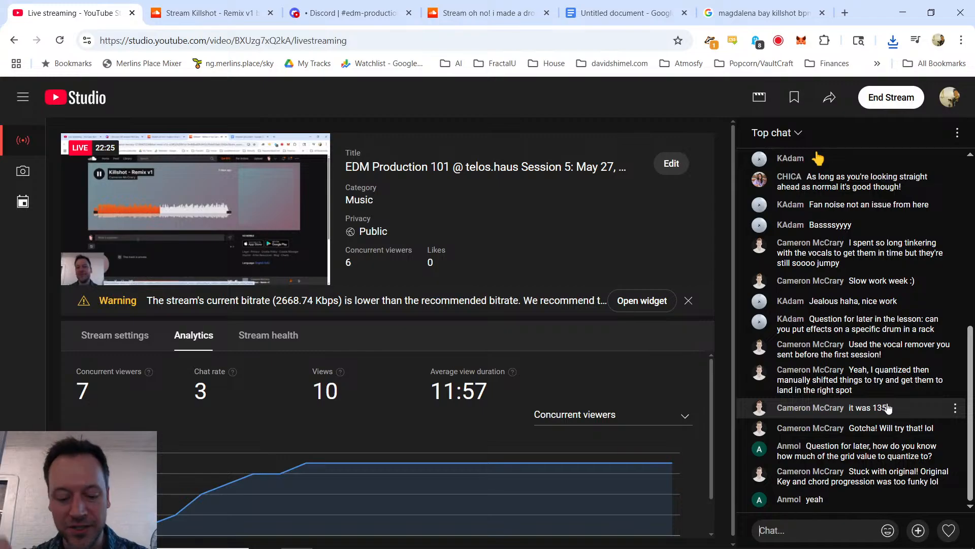
Step: Search Google for "pedal tone" in a new tab, open the Wikipedia article and look through it
key("ctrl+t")
type("pedal ")
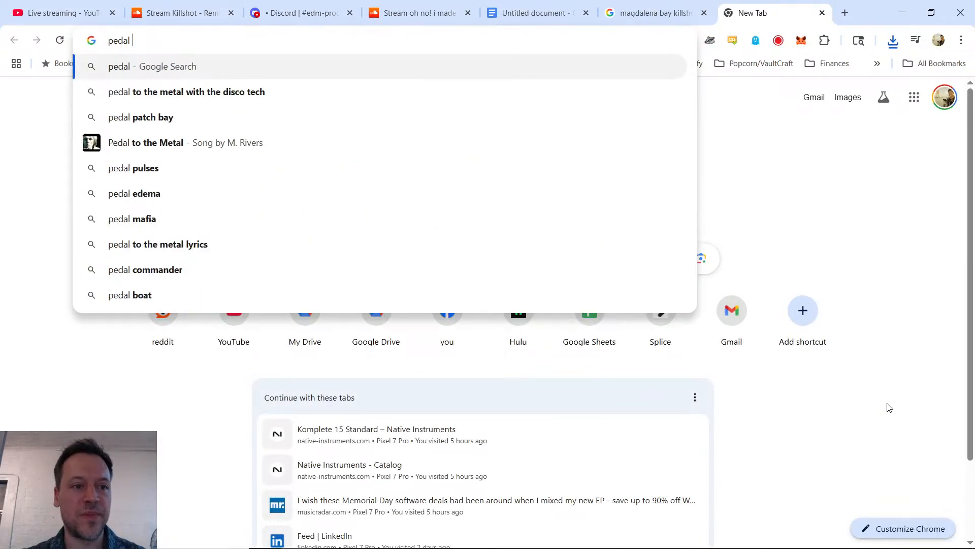
type("tone")
key("Return")
scroll(376, 320, "down", 4)
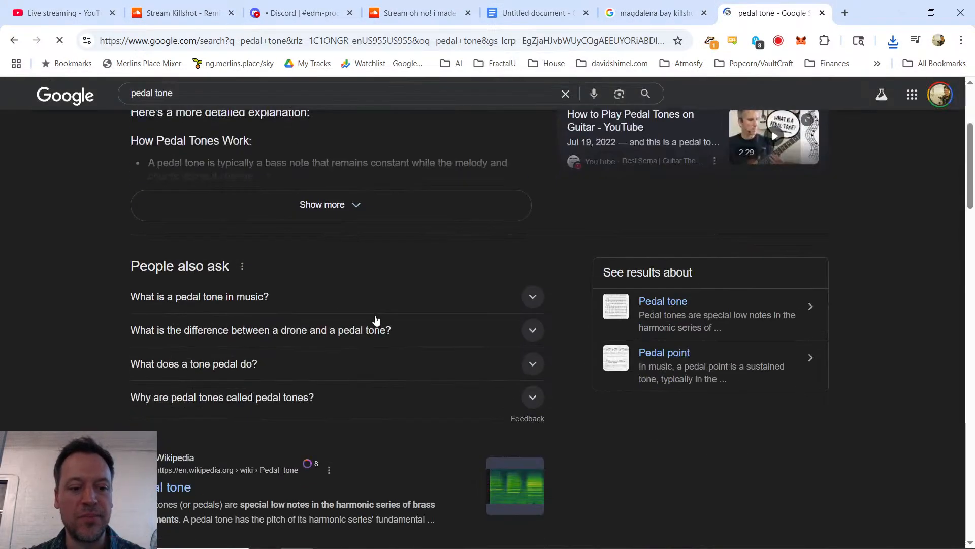
scroll(376, 320, "down", 4)
left_click(146, 296)
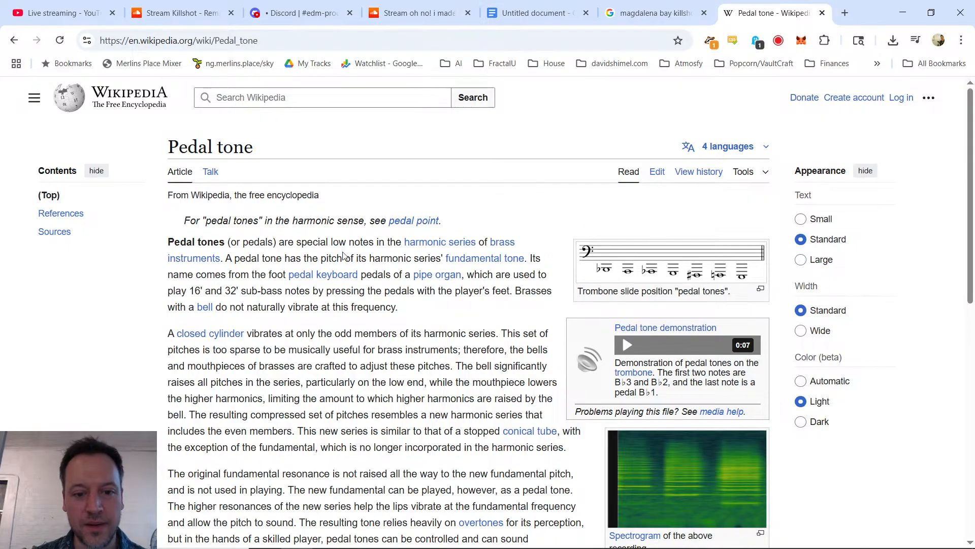
scroll(608, 255, "down", 3)
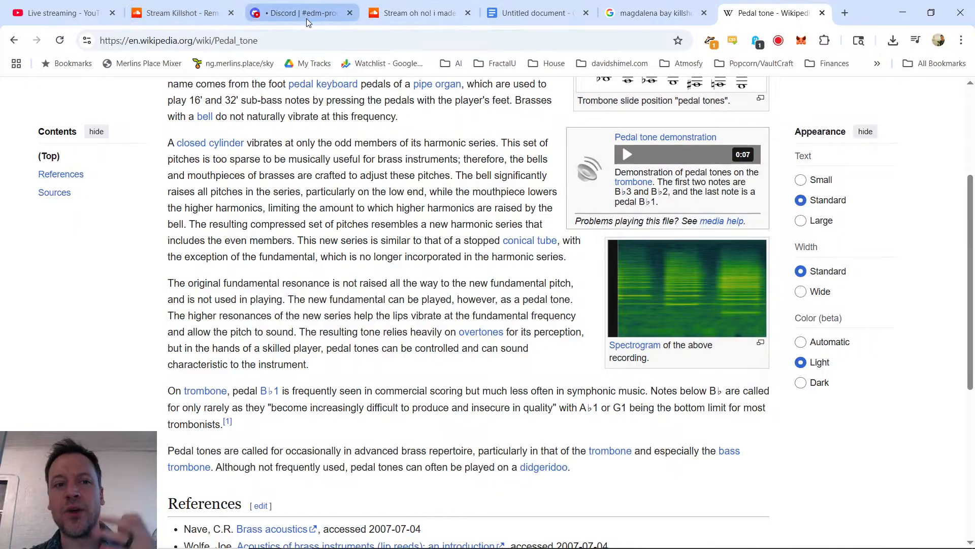
Step: Return to the live stream chat and read the viewer's question about choosing how much of the grid value to quantize to
mouse_move(305, 18)
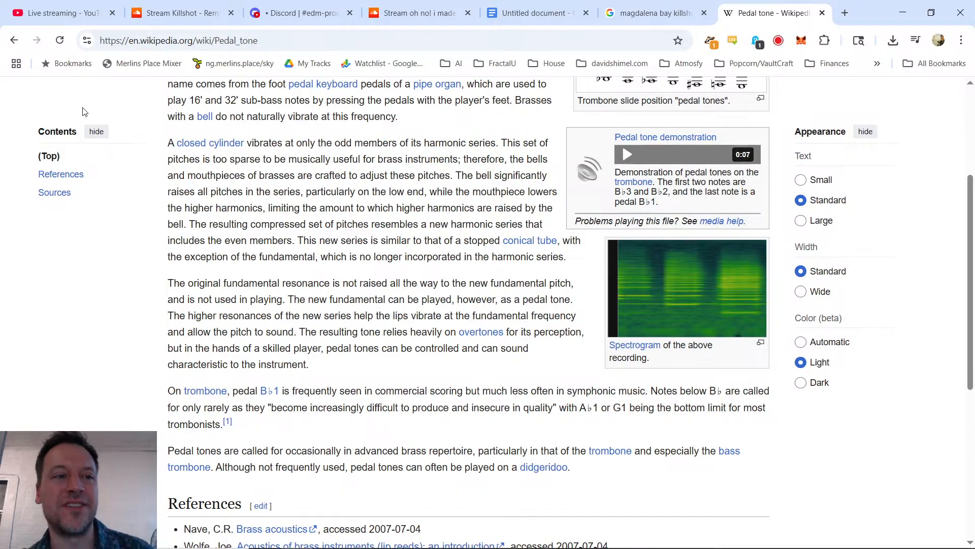
left_click(57, 5)
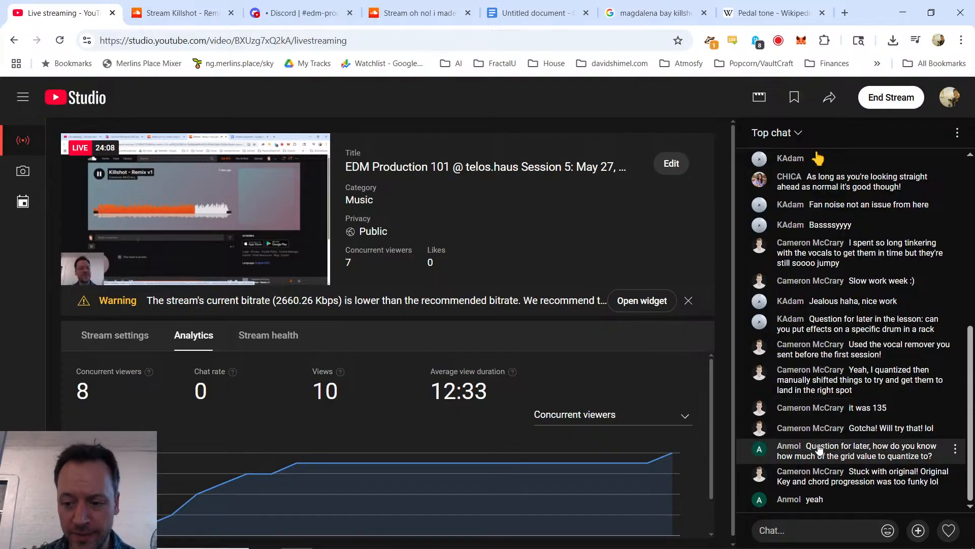
left_click(818, 538)
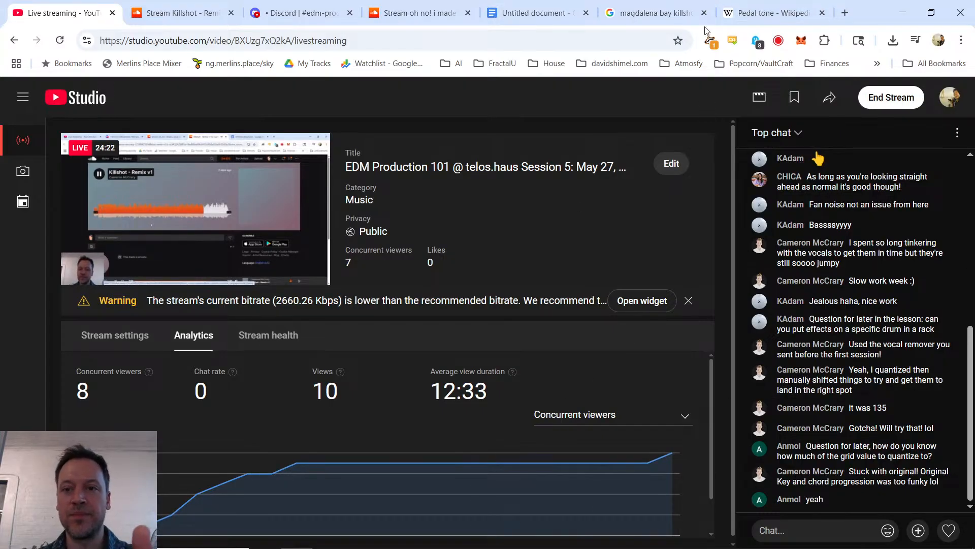
mouse_move(696, 9)
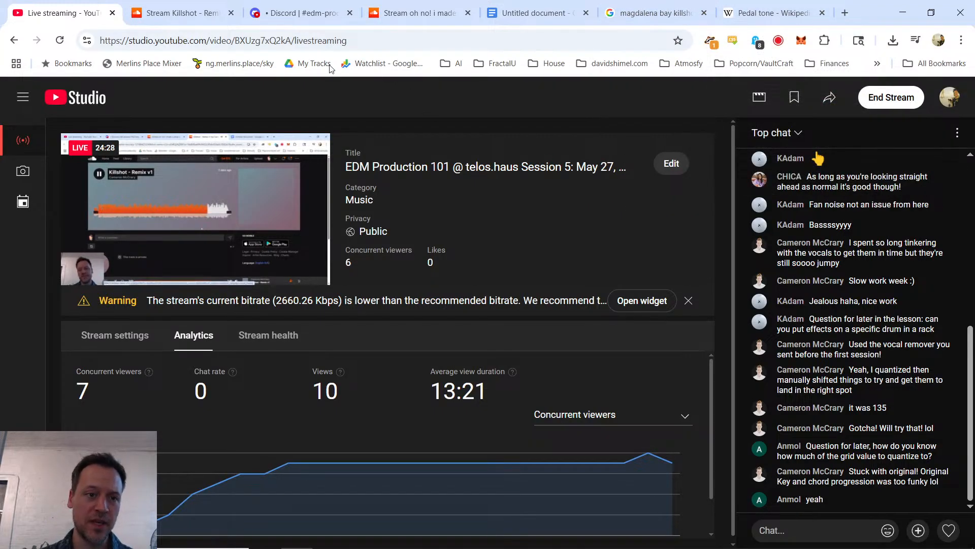
Step: Open the student's Discord direct message containing "EDM 101 - Week 4 Homework - Blue.mp3" and play the track
mouse_move(279, 8)
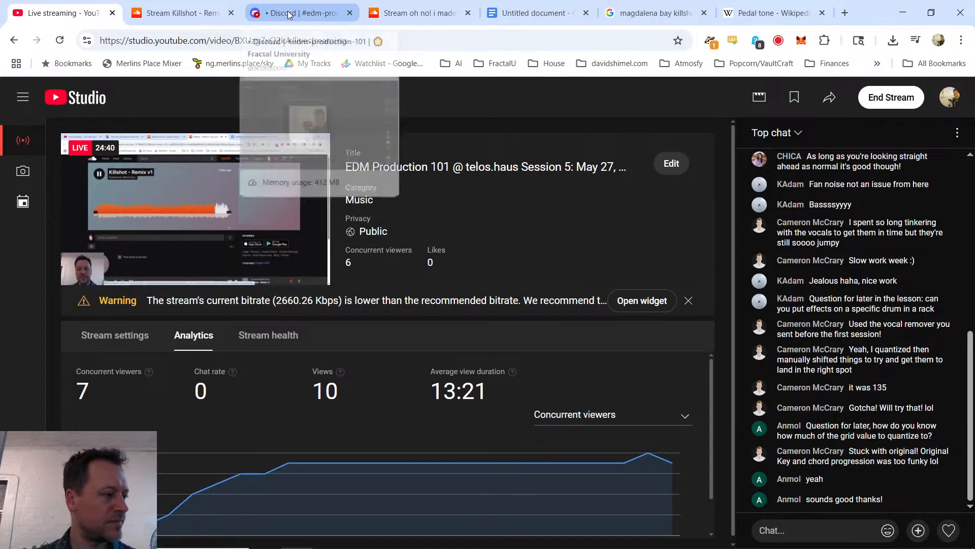
left_click(316, 5)
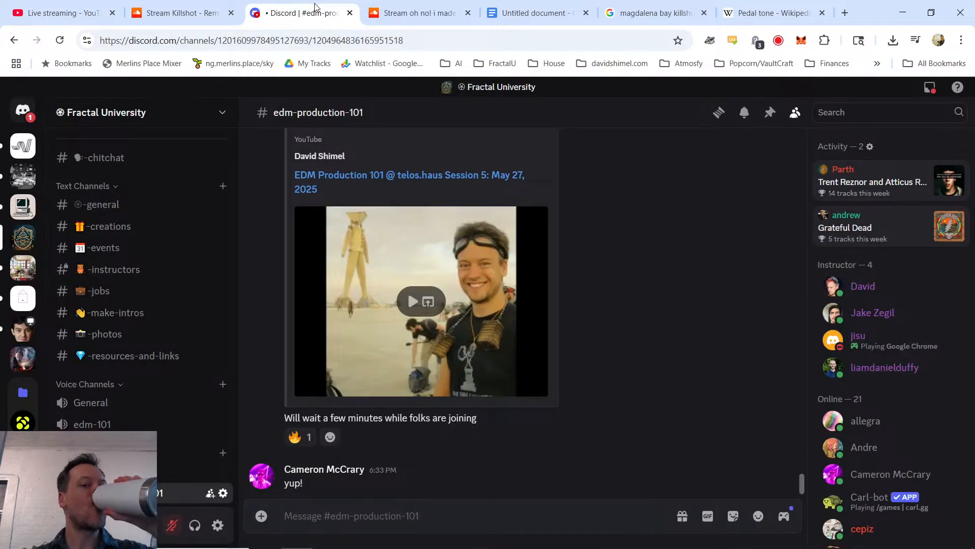
left_click(409, 16)
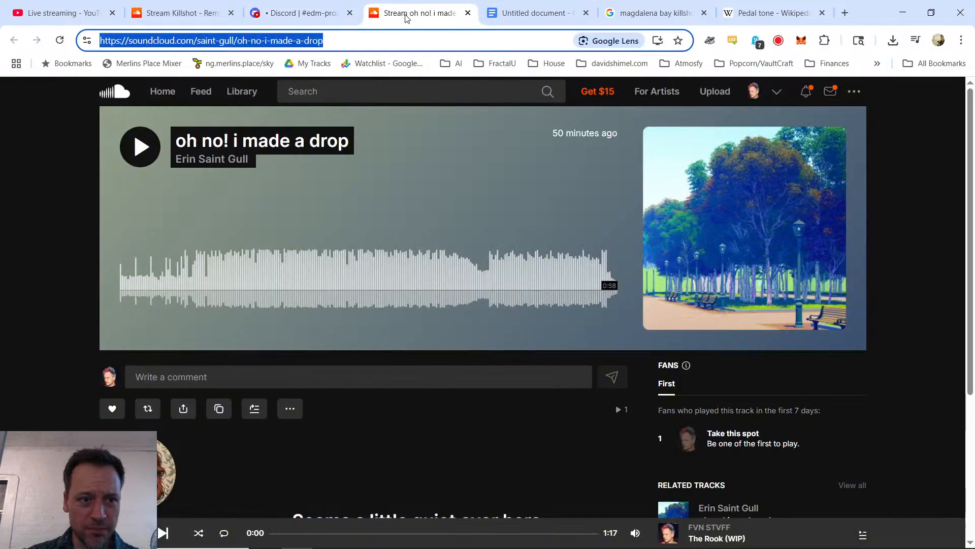
left_click(303, 15)
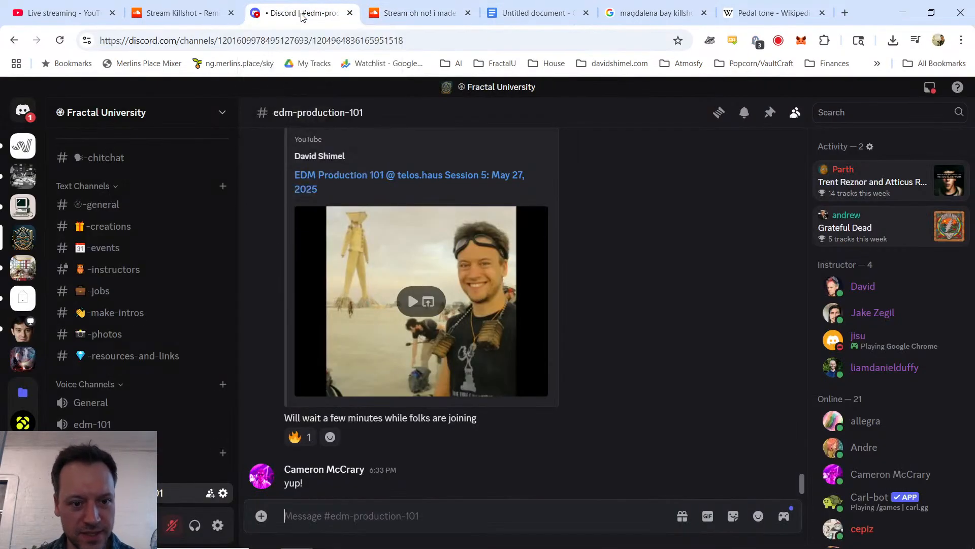
left_click(26, 116)
left_click(114, 286)
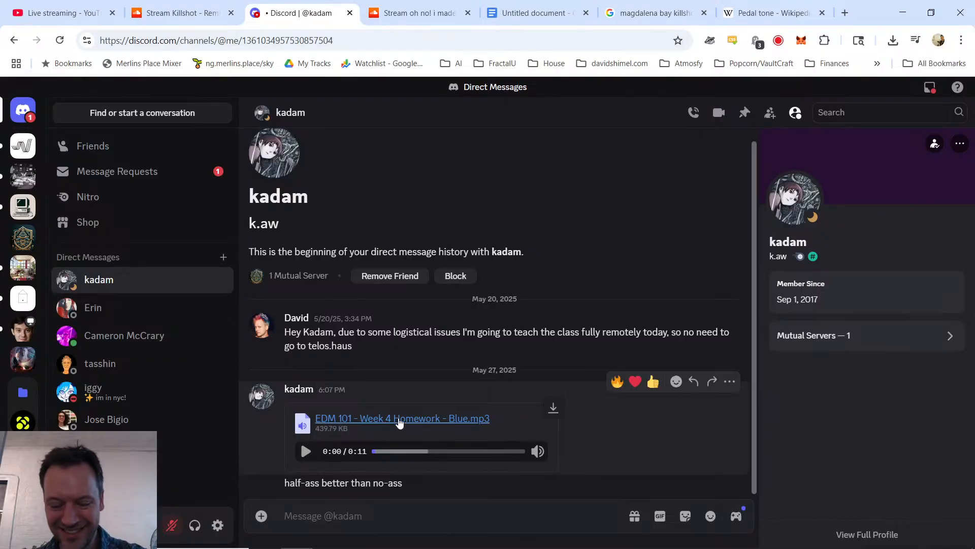
left_click(81, 7)
left_click(258, 6)
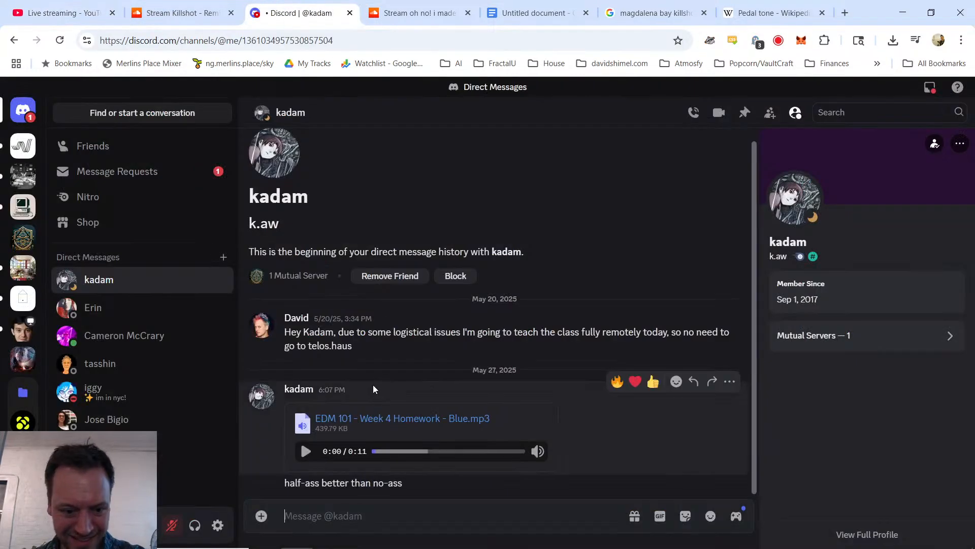
left_click(305, 451)
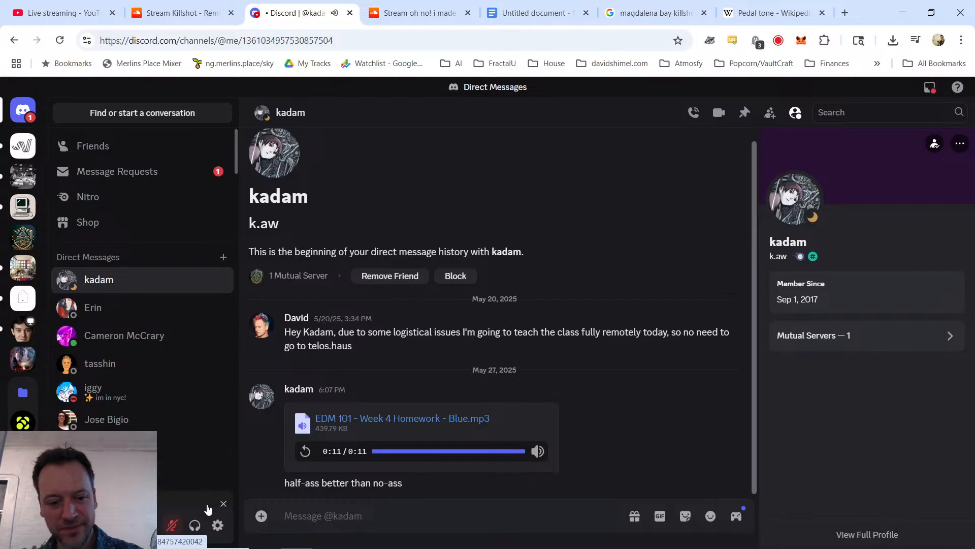
Step: Check the live stream chat for comments on the Blue homework track, and replay the MP3 in Discord
left_click(88, 12)
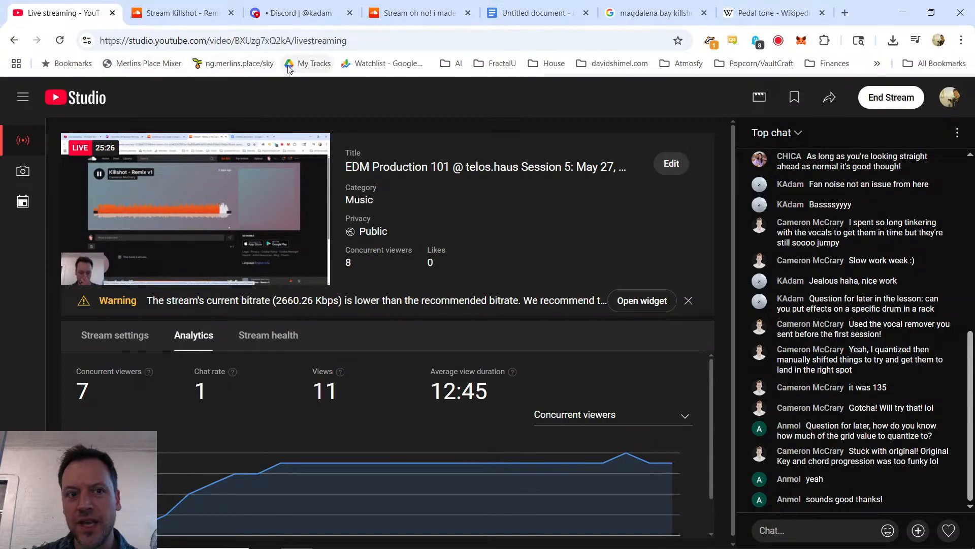
left_click(287, 14)
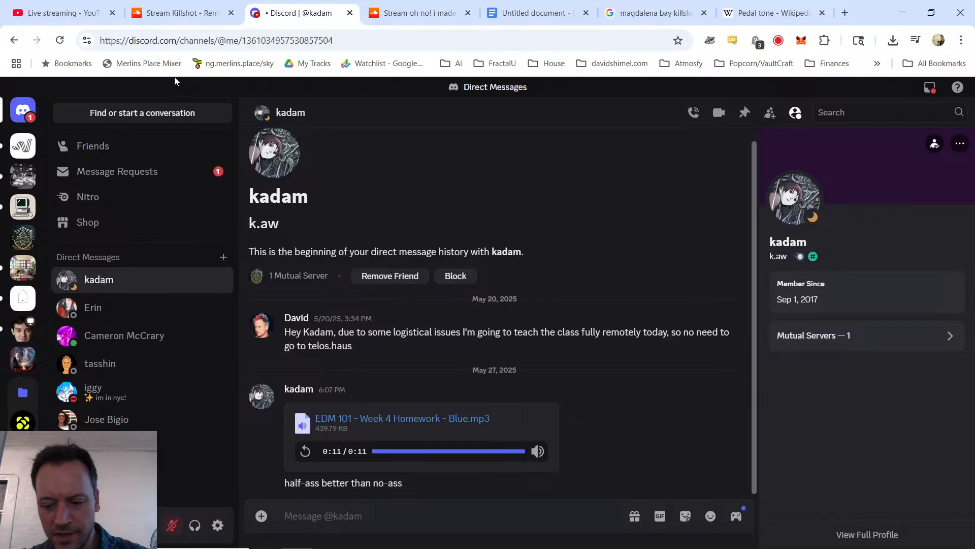
left_click(305, 451)
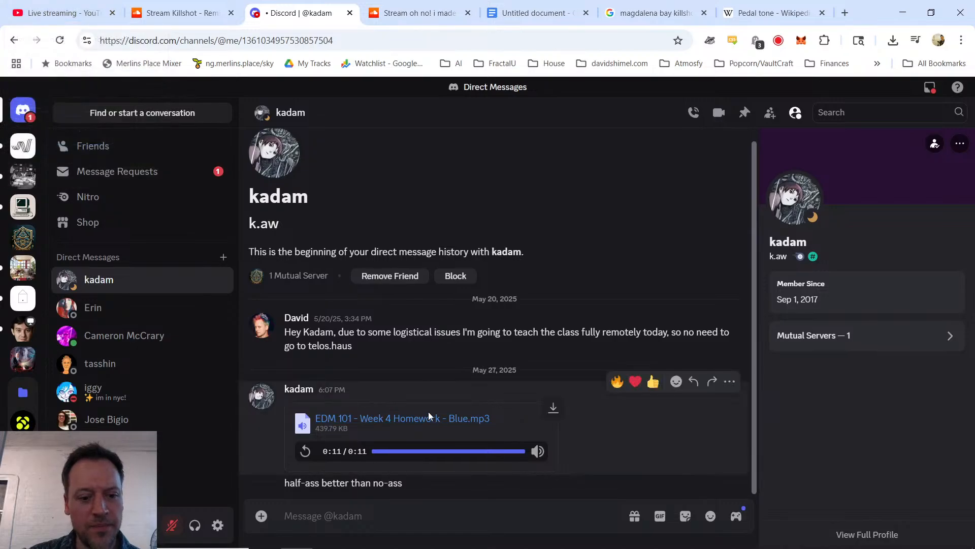
Step: Read the chat feedback about chord variation, play the Blue homework MP3 again, pause it after restarting, and return to the live stream chat
left_click(21, 6)
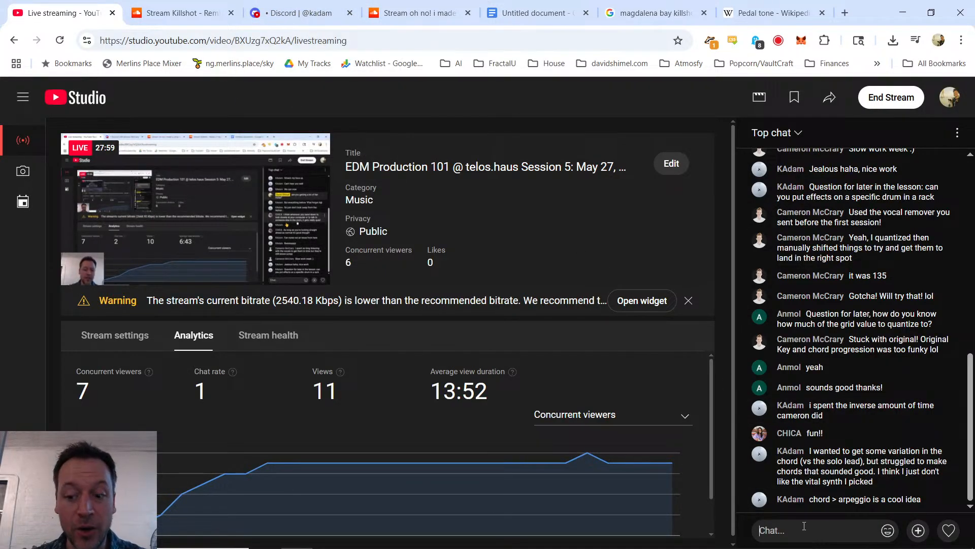
left_click(297, 8)
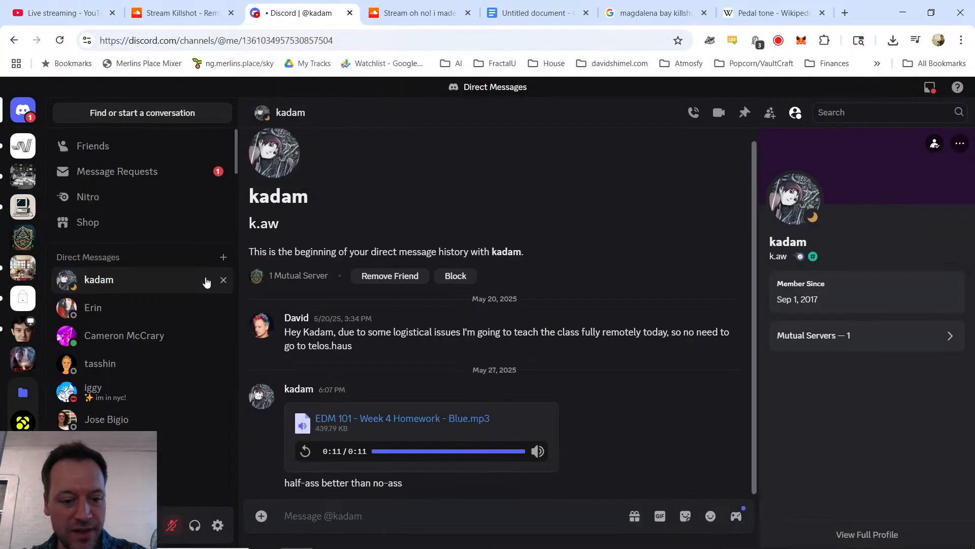
left_click(305, 451)
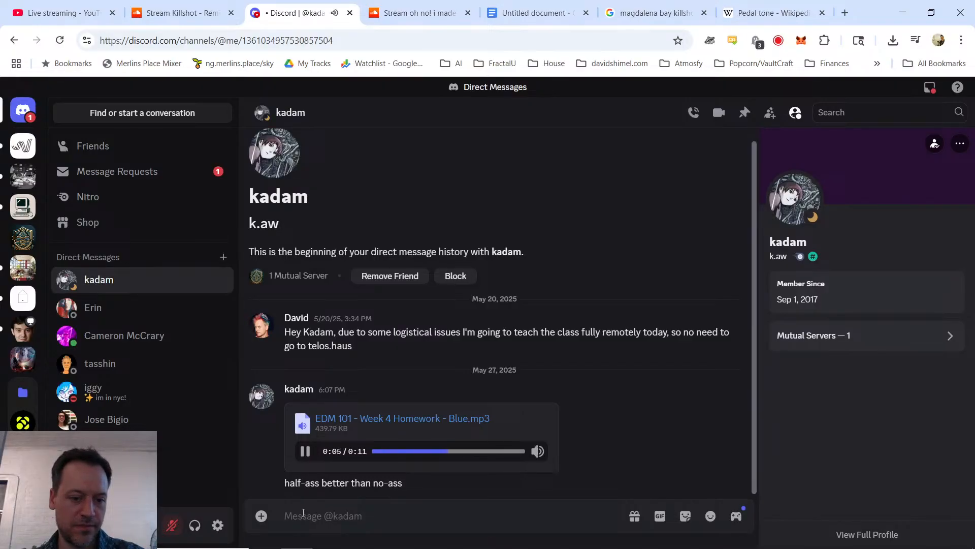
left_click(304, 451)
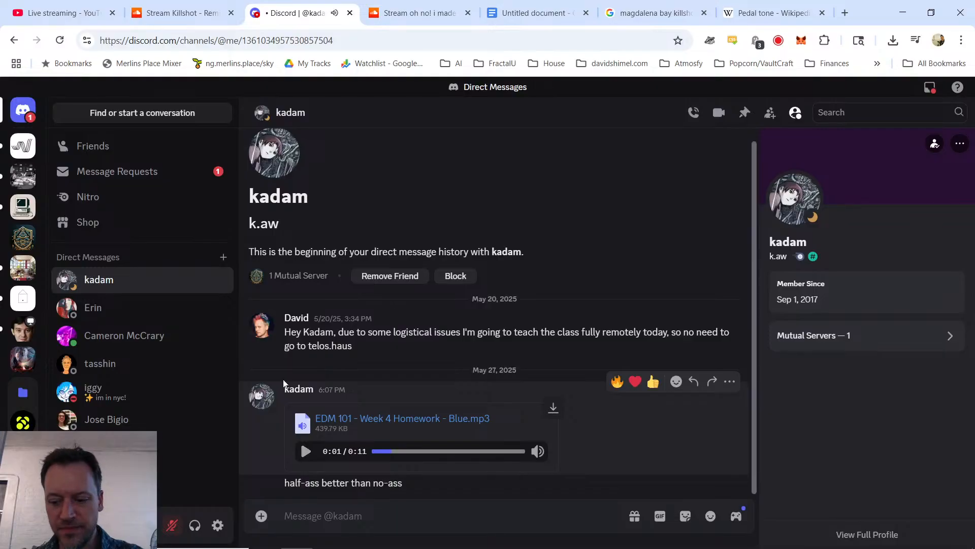
left_click(176, 13)
left_click(63, 11)
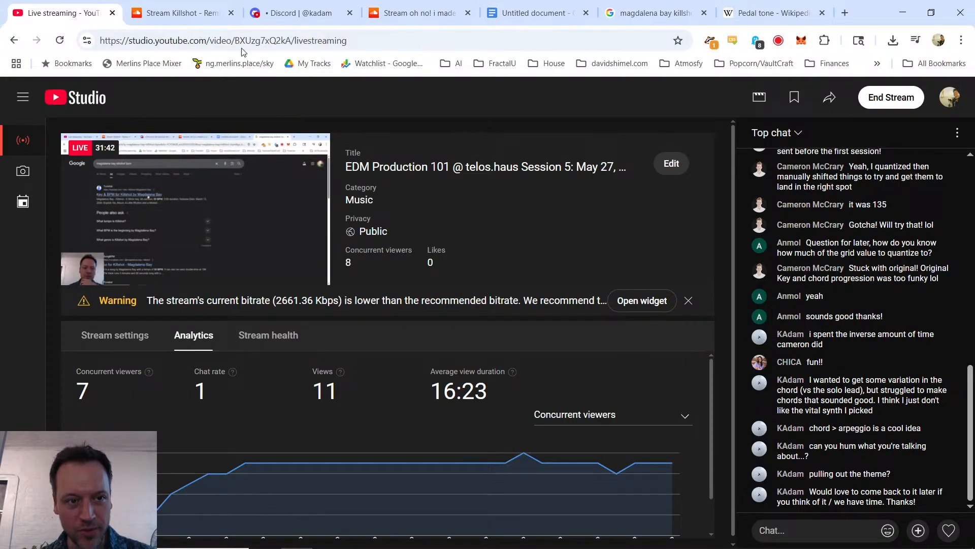
Step: Reopen the edm-production-101 channel in Discord and play the homework track "oh no! i made a drop" on SoundCloud
left_click(300, 13)
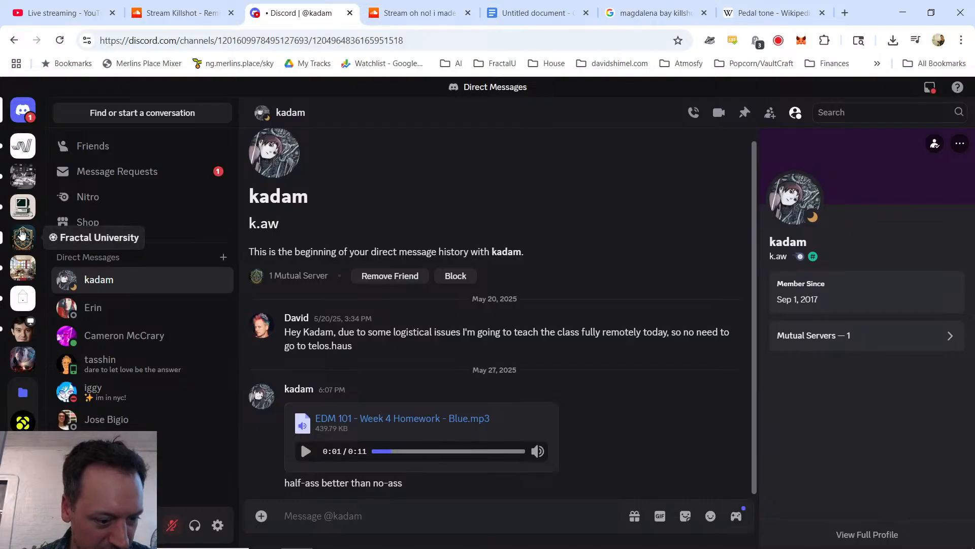
left_click(23, 237)
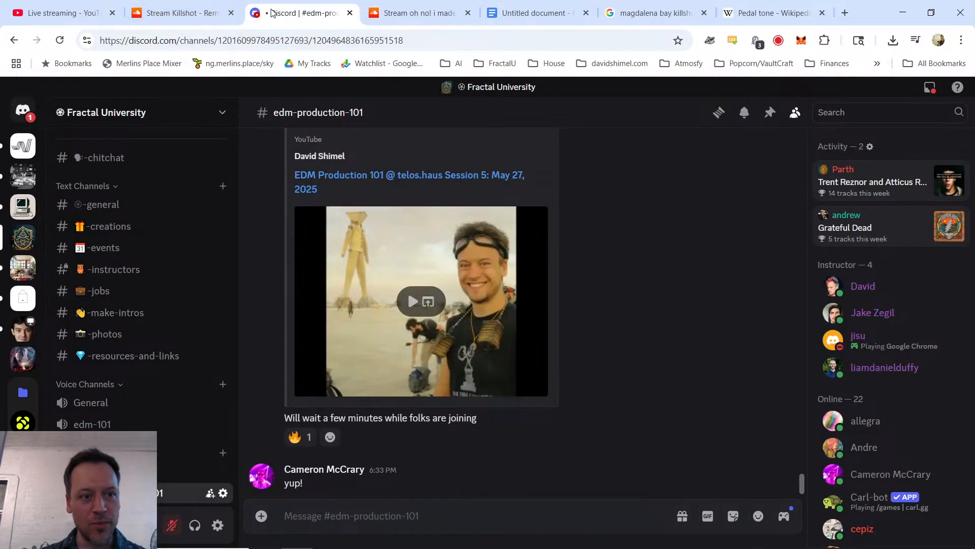
left_click(424, 18)
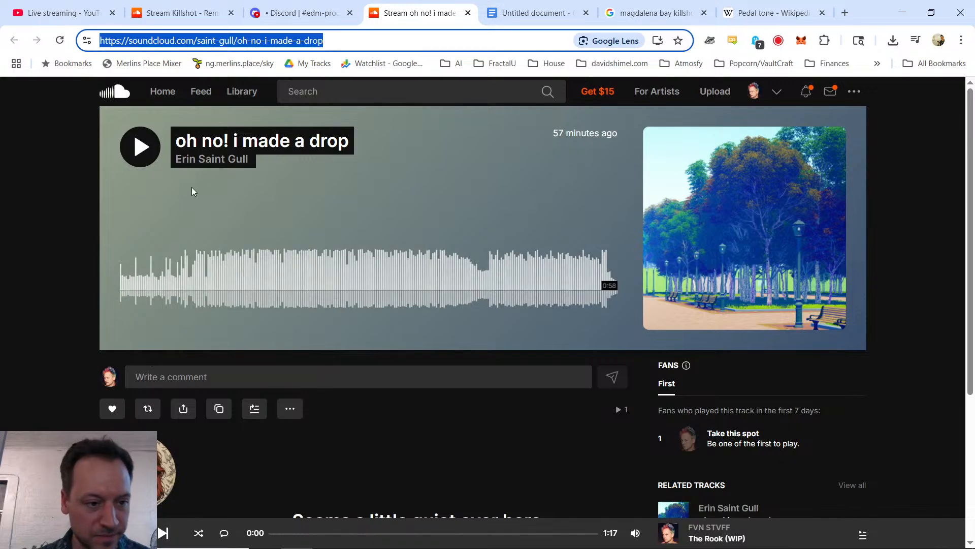
left_click(140, 146)
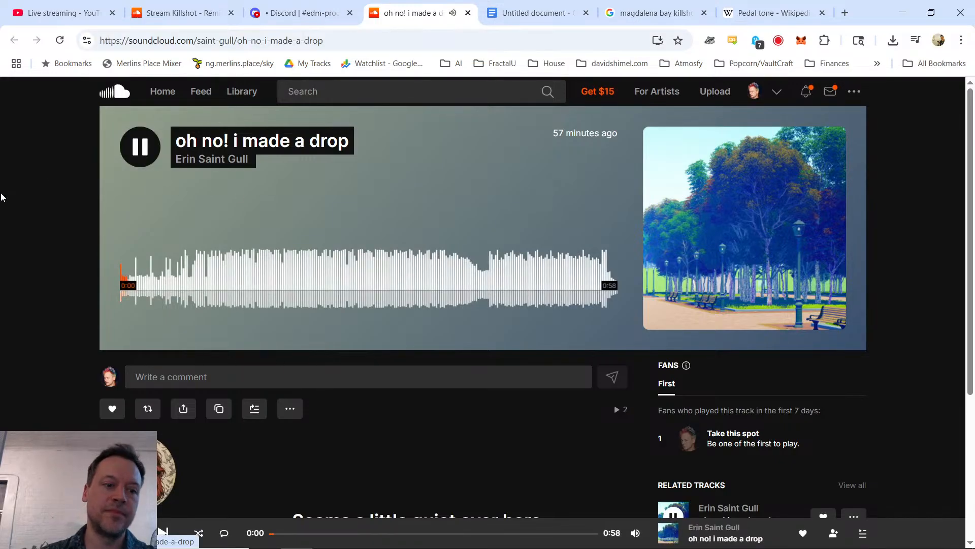
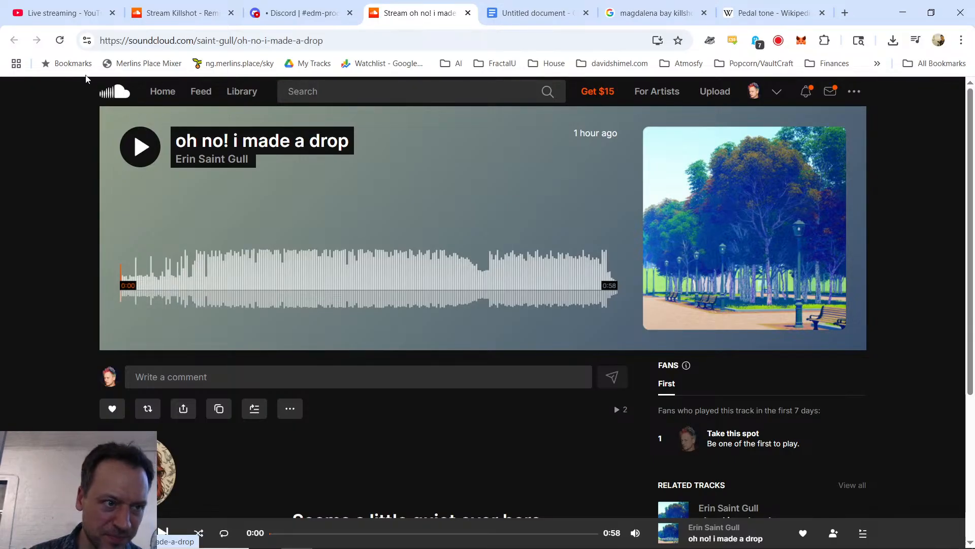
Step: Check the live stream chat and the edm-production-101 channel, and play "oh no! i made a drop" on SoundCloud
left_click(61, 12)
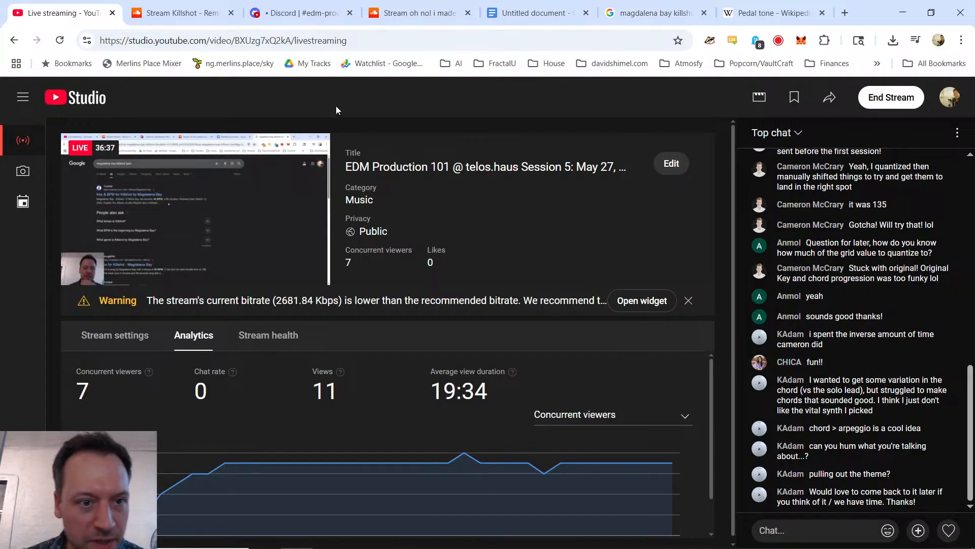
left_click(315, 13)
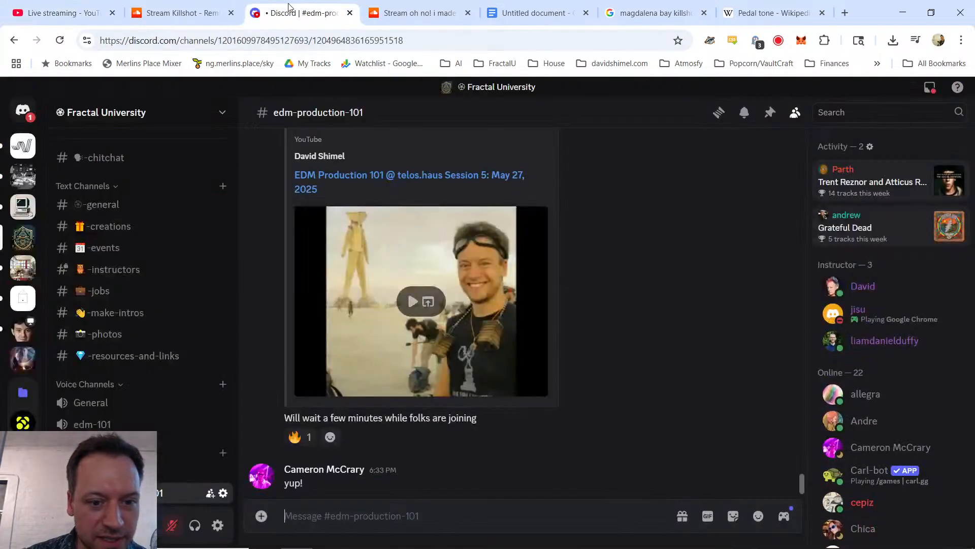
left_click(399, 7)
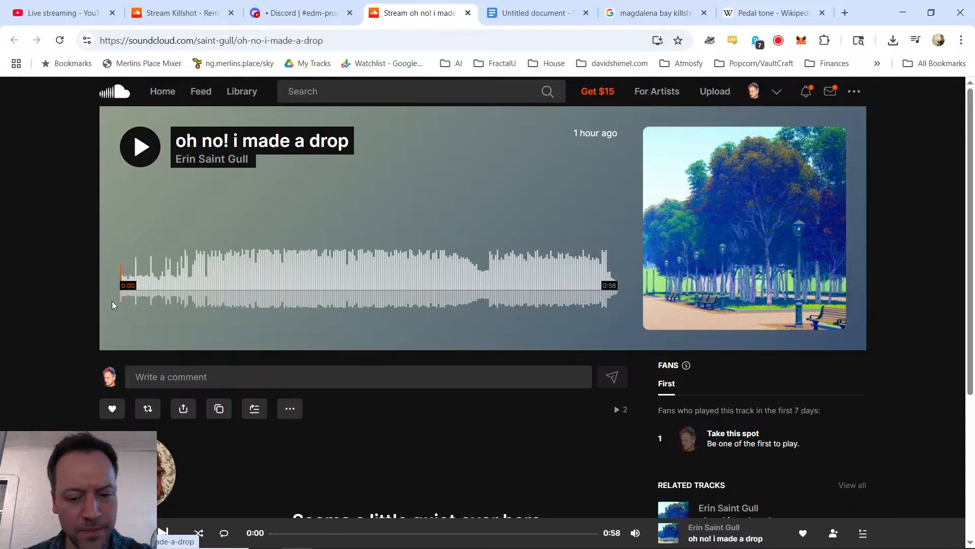
left_click(141, 149)
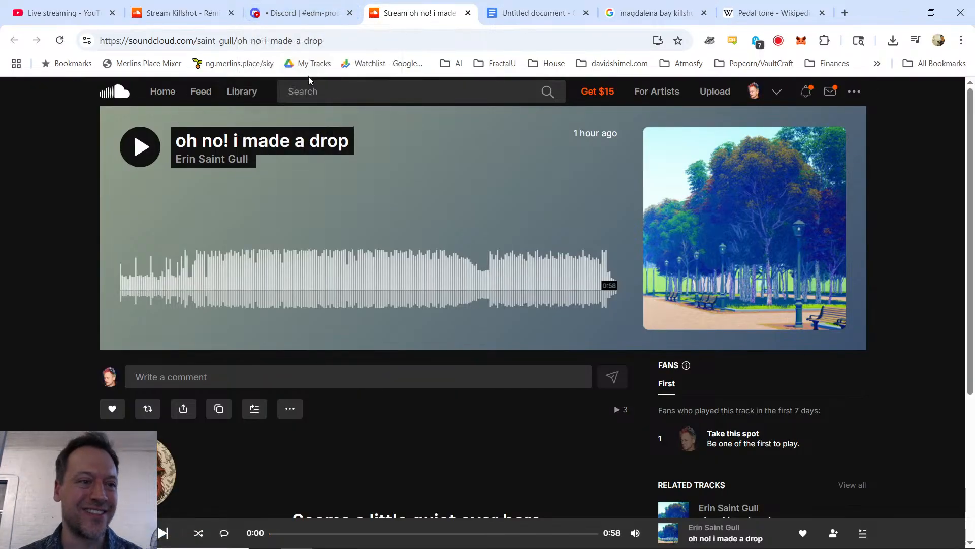
Step: Check the live stream chat and the edm-production-101 channel for reactions to the SoundCloud homework track
left_click(86, 9)
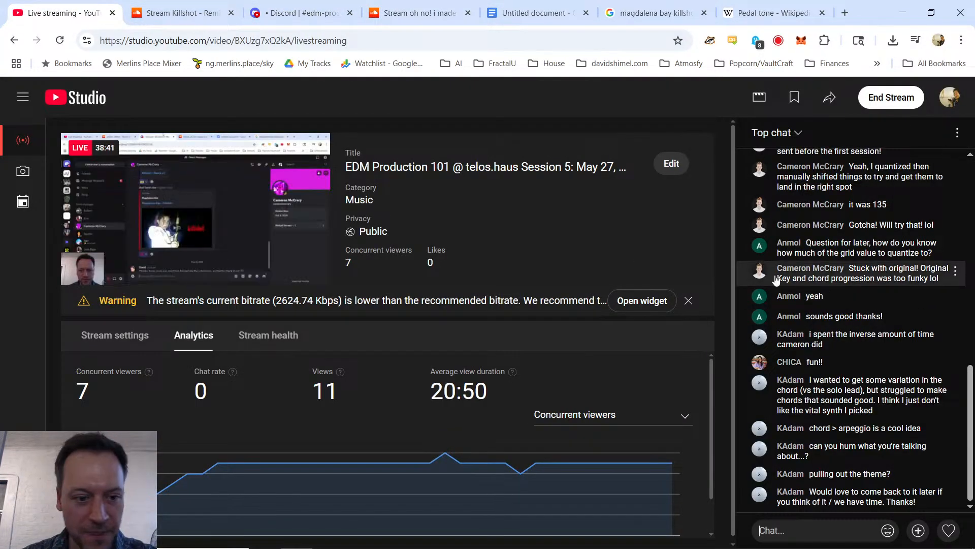
left_click(411, 7)
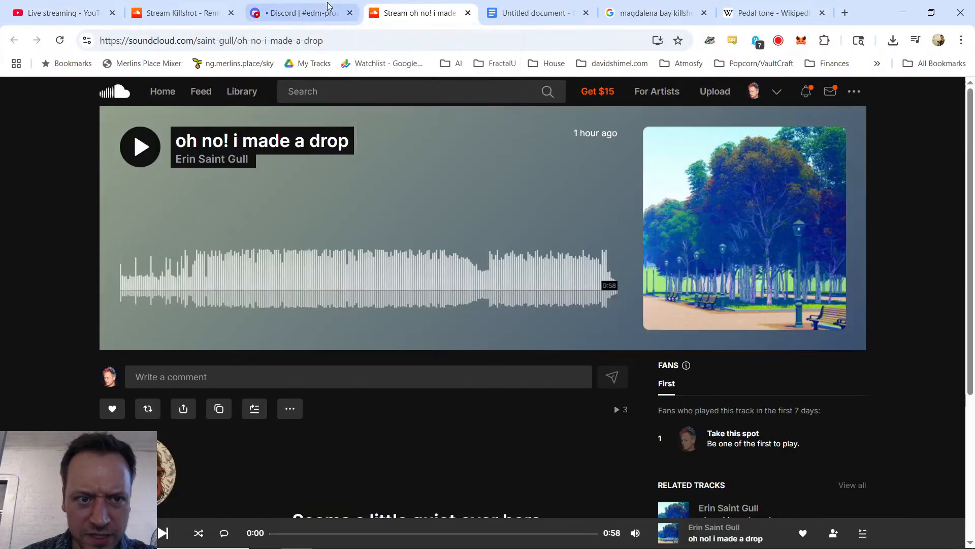
left_click(328, 8)
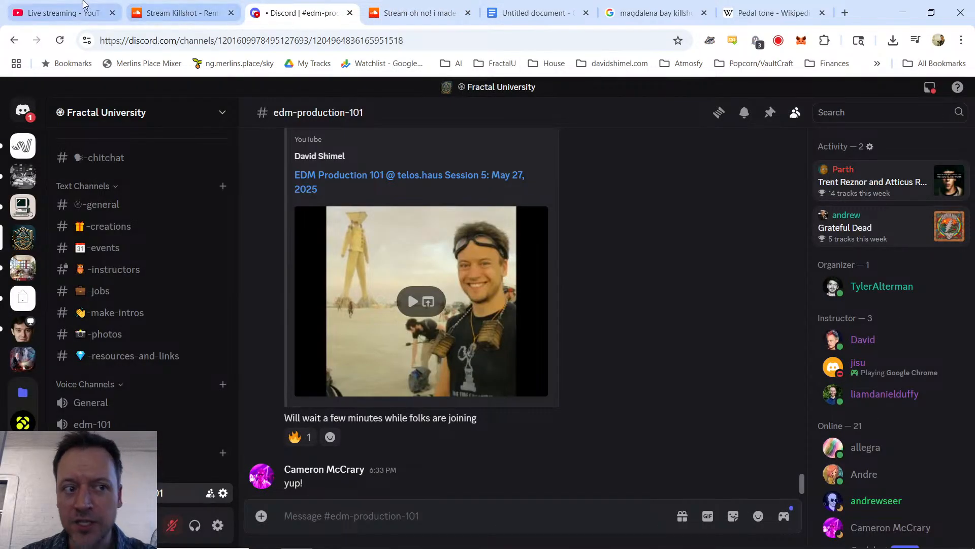
left_click(71, 13)
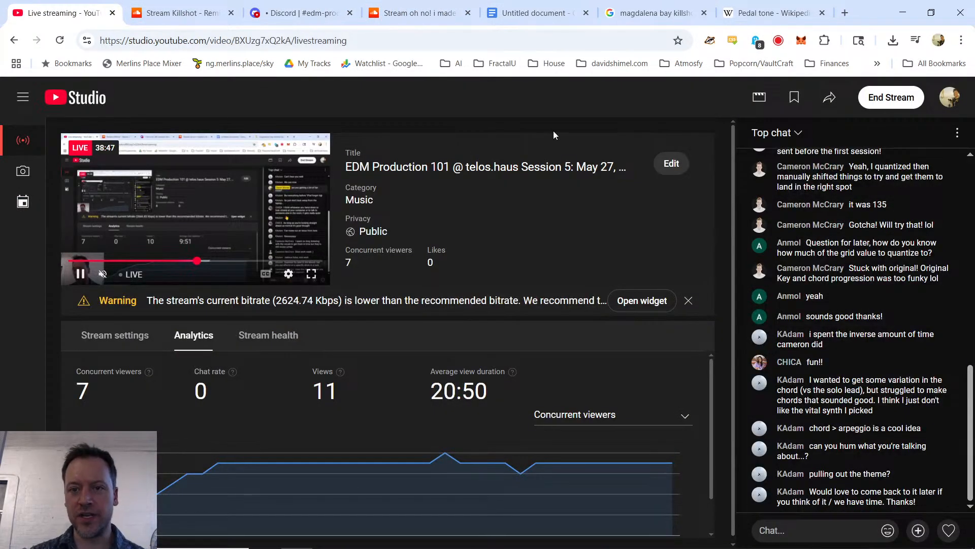
Step: Review the Killshot BPM search results and reread earlier messages in the live stream chat
left_click(645, 12)
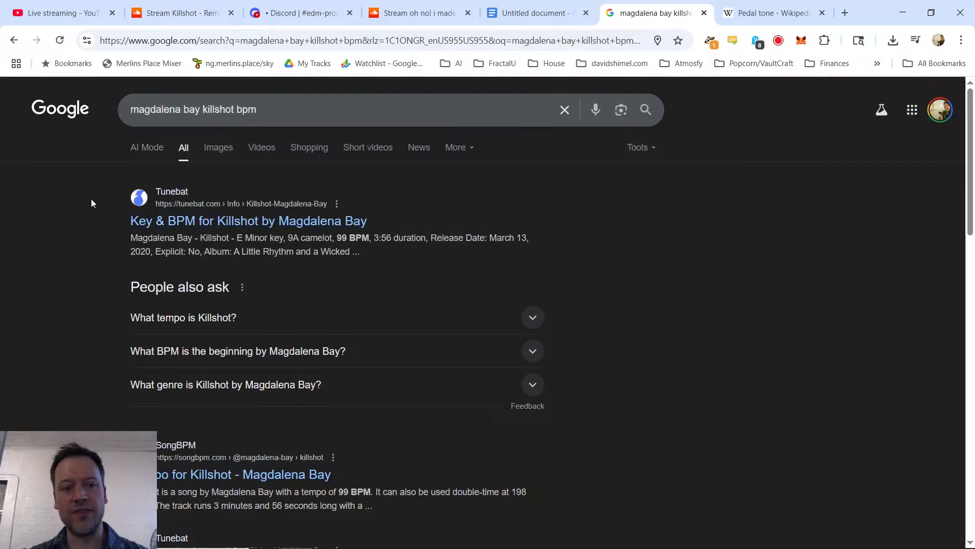
left_click(66, 13)
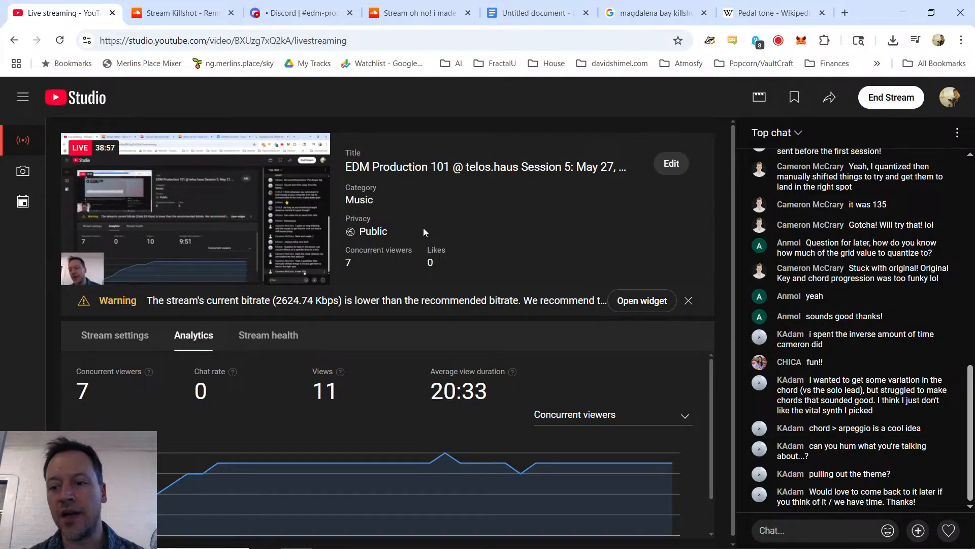
scroll(889, 322, "up", 3)
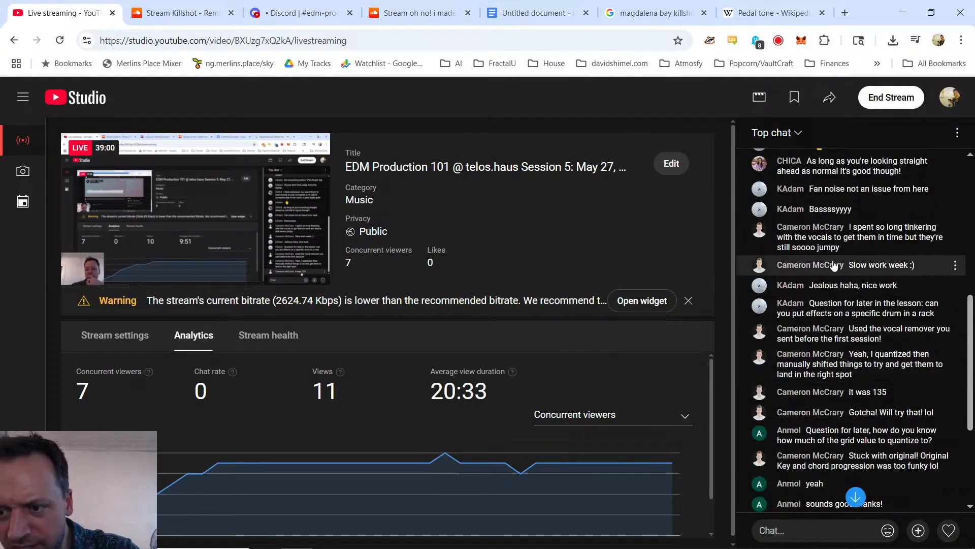
scroll(837, 259, "down", 3)
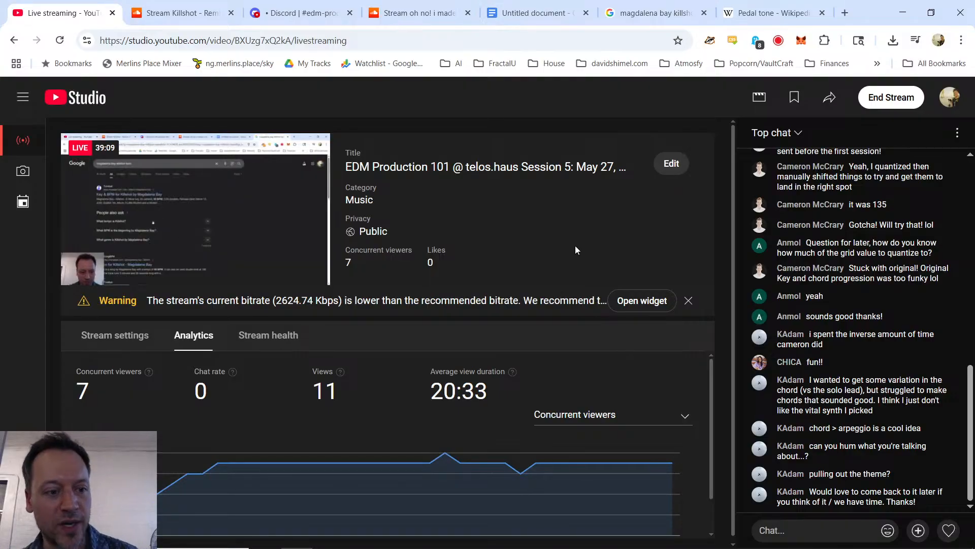
Step: Launch Ableton Live 12 Suite, rechecking the Killshot BPM search results while it loads, and switch to its new set
key("super")
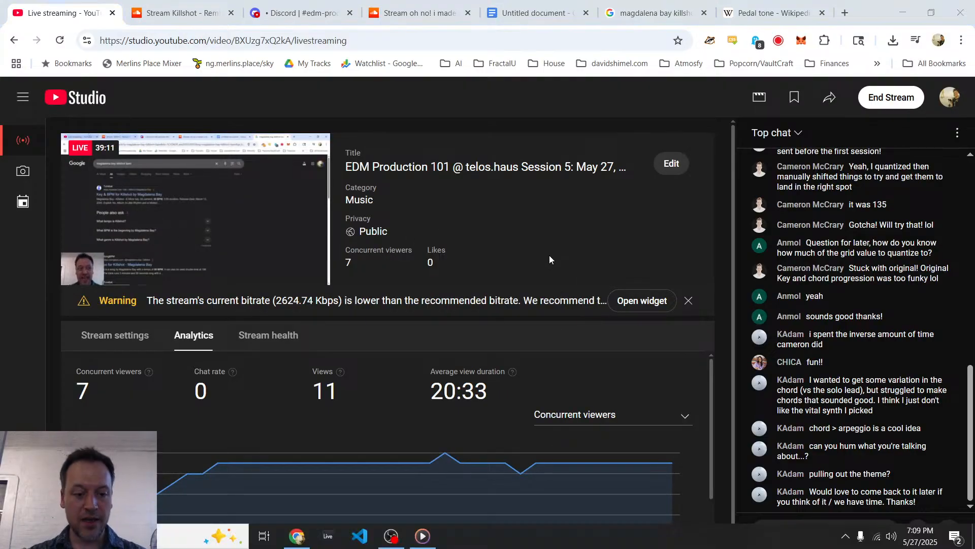
key("super")
key("super")
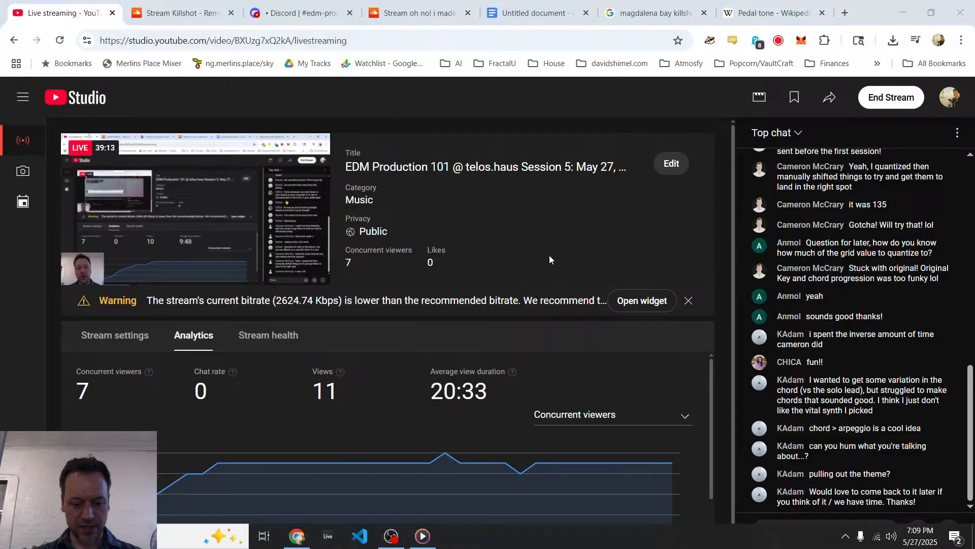
type("able")
key("Return")
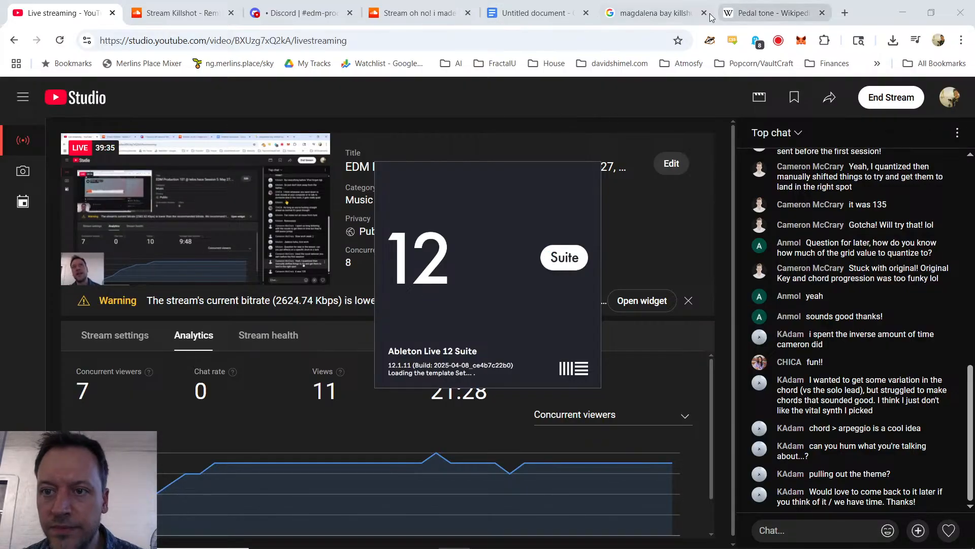
left_click(667, 10)
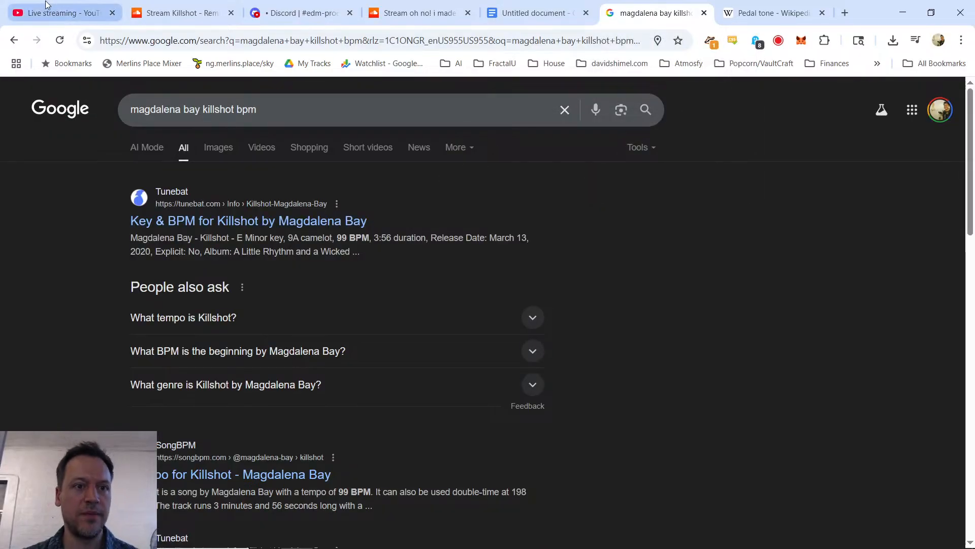
key("ctrl+1")
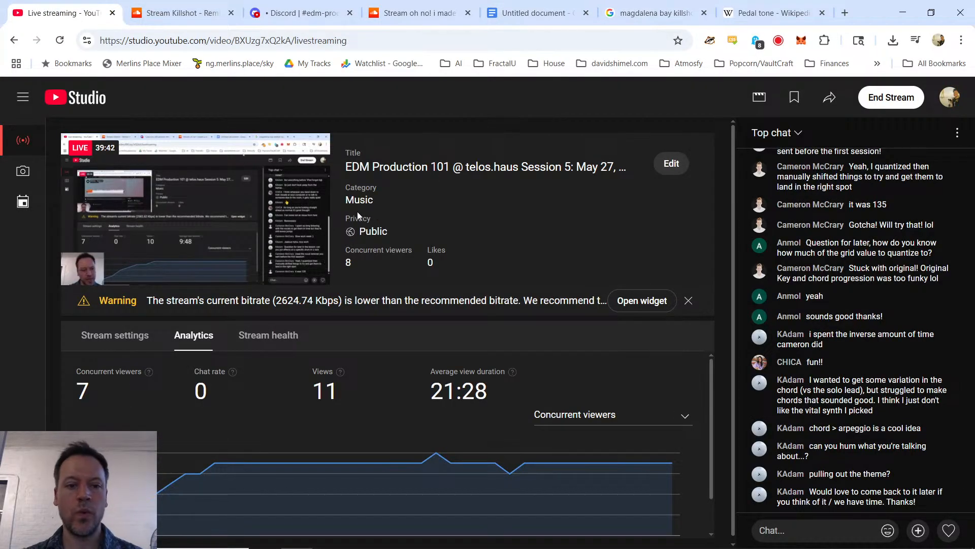
key("alt+Tab")
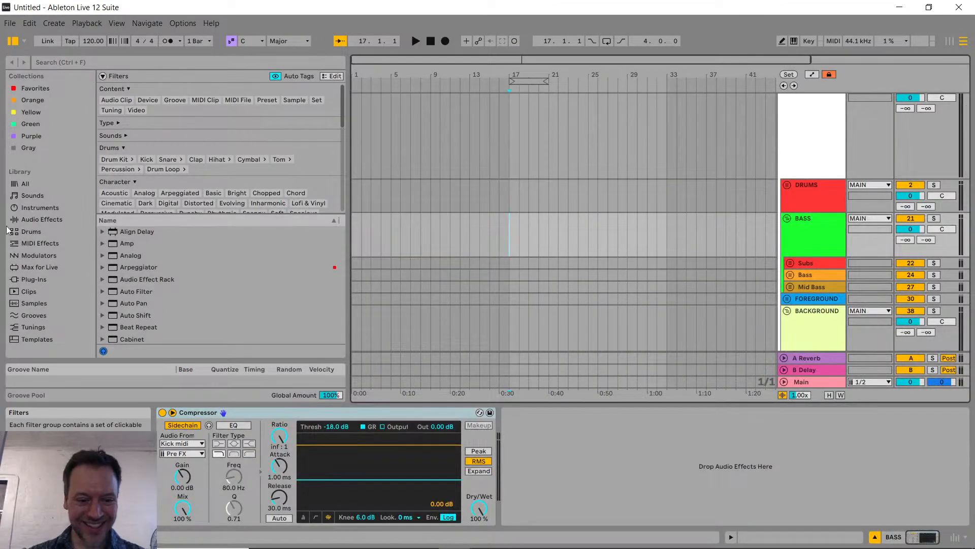
Step: Delete the MAIN group track from the template set and check the audio device settings
left_click(804, 133)
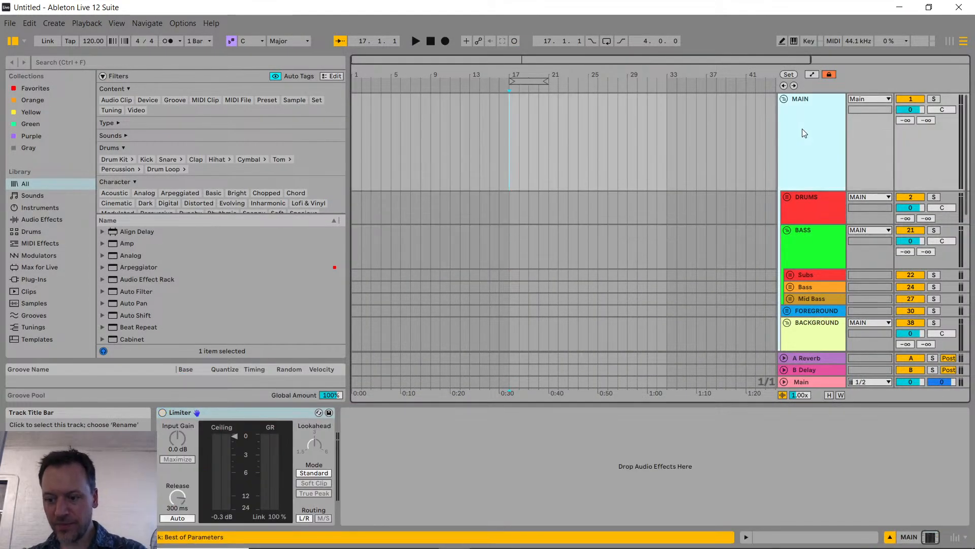
key("Delete")
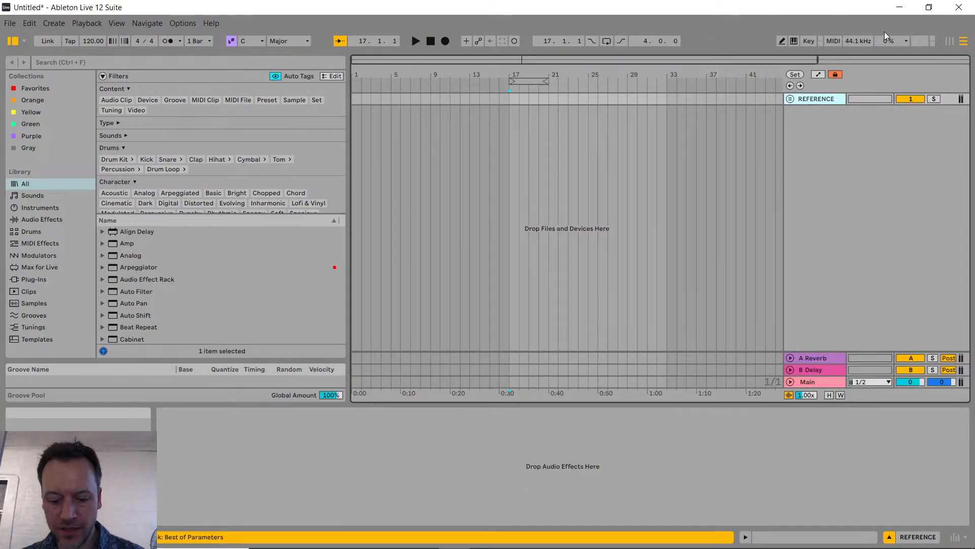
key("ctrl+comma")
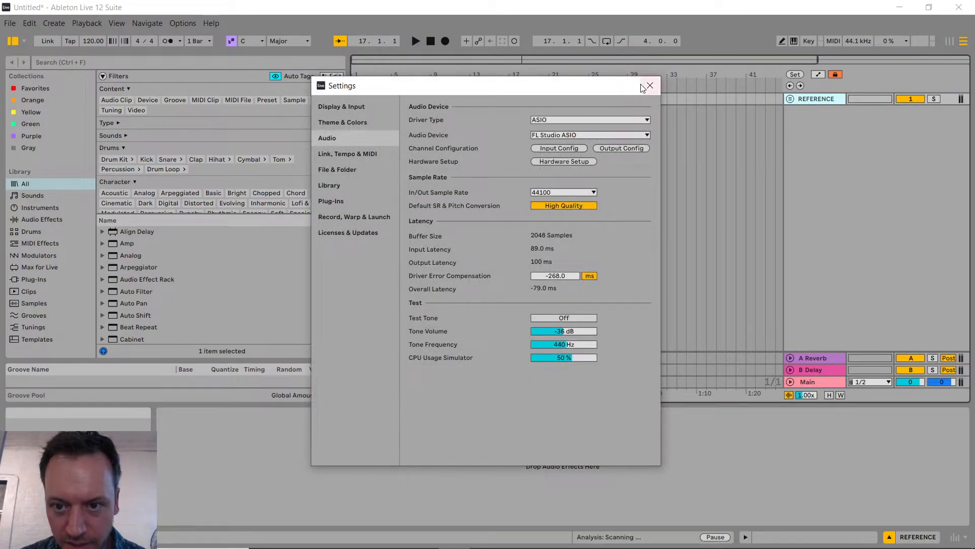
left_click(644, 86)
key("alt+Tab")
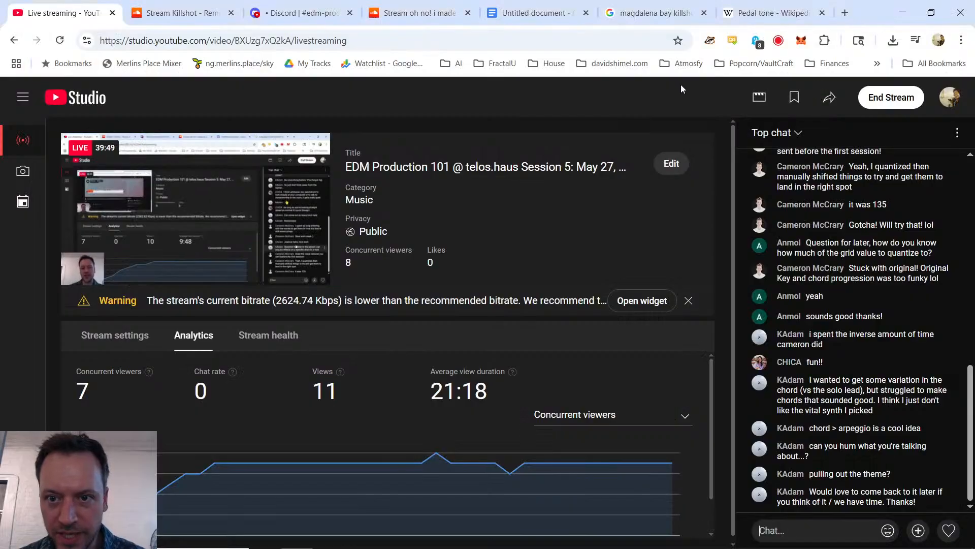
key("alt+Tab")
Step: Import "Magdalena Bay - Killshot (AcapellaVocals Only).mp3" from the Downloads folder onto a new audio track, starting at bar 10
key("super+e")
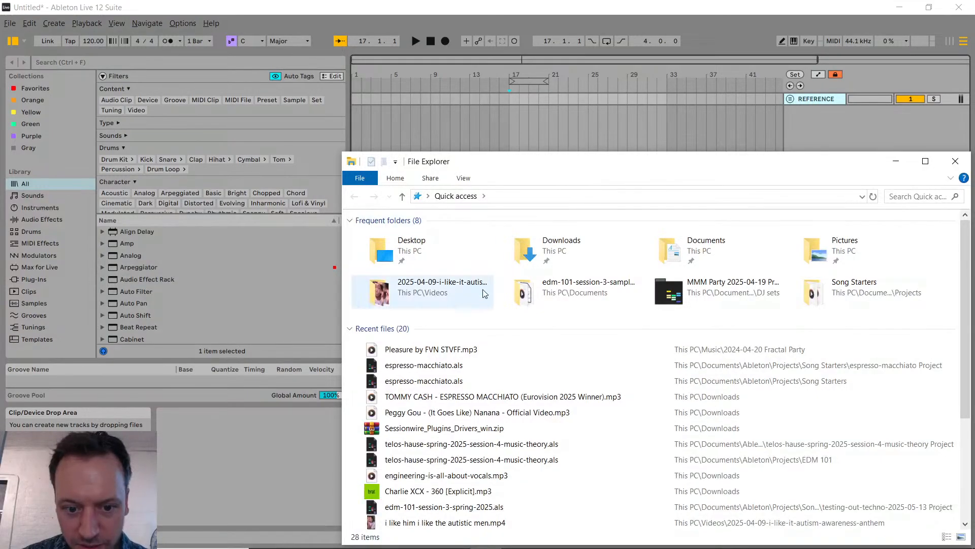
double_click(559, 256)
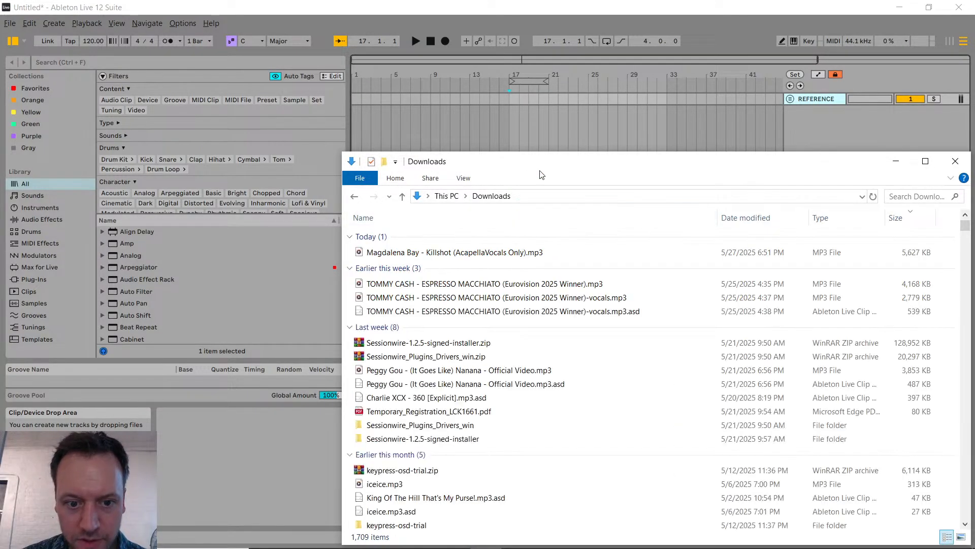
left_click_drag(559, 161, 678, 283)
mouse_move(634, 371)
left_mouse_down()
mouse_move(584, 132)
mouse_move(441, 128)
left_mouse_up()
left_click(480, 156)
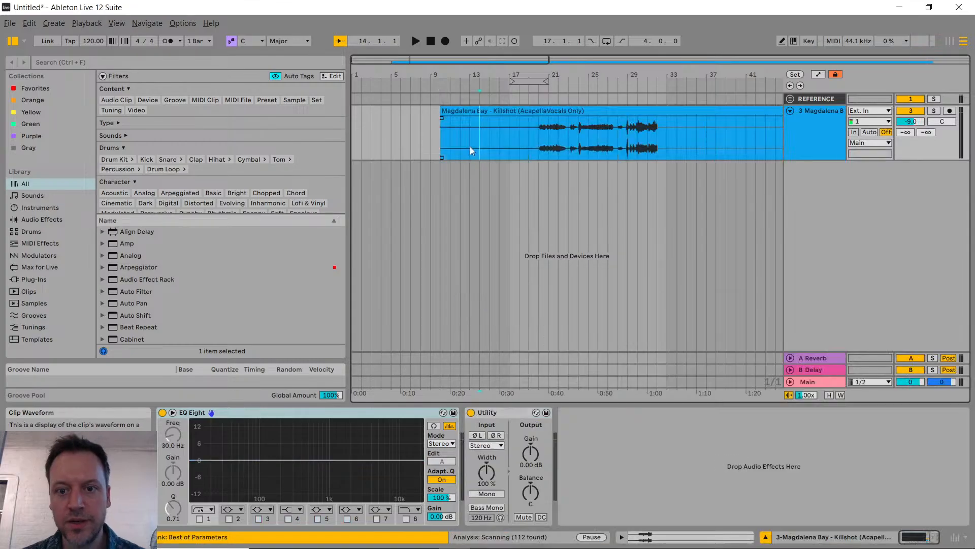
Step: Enlarge the Killshot a cappella track's height for a bigger waveform and send the Downloads window to the background
left_click_drag(806, 160, 800, 266)
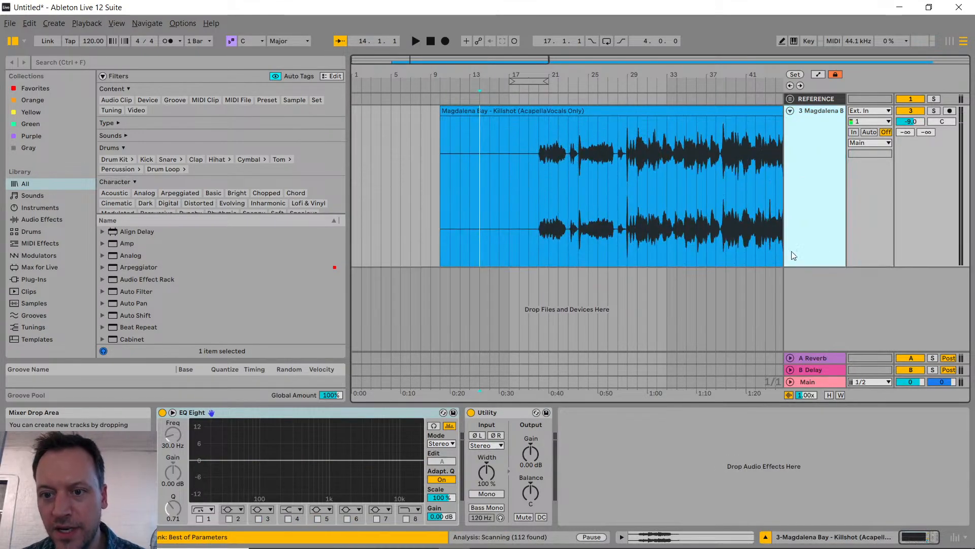
scroll(654, 205, "right", 5)
key("alt+Tab")
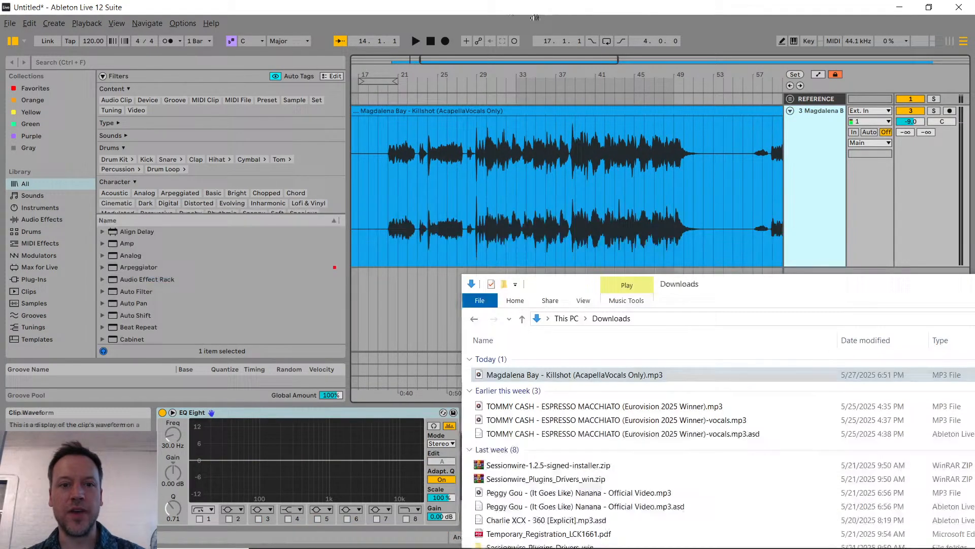
left_click(480, 148)
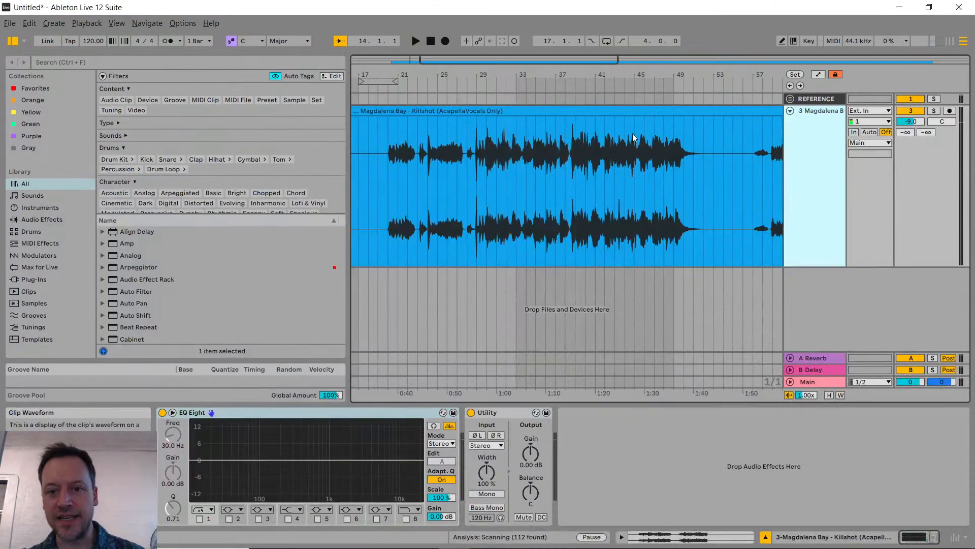
Step: Open the Killshot a cappella clip's sample settings, enable Warp, and set the clip's BPM to 99
left_click(566, 110)
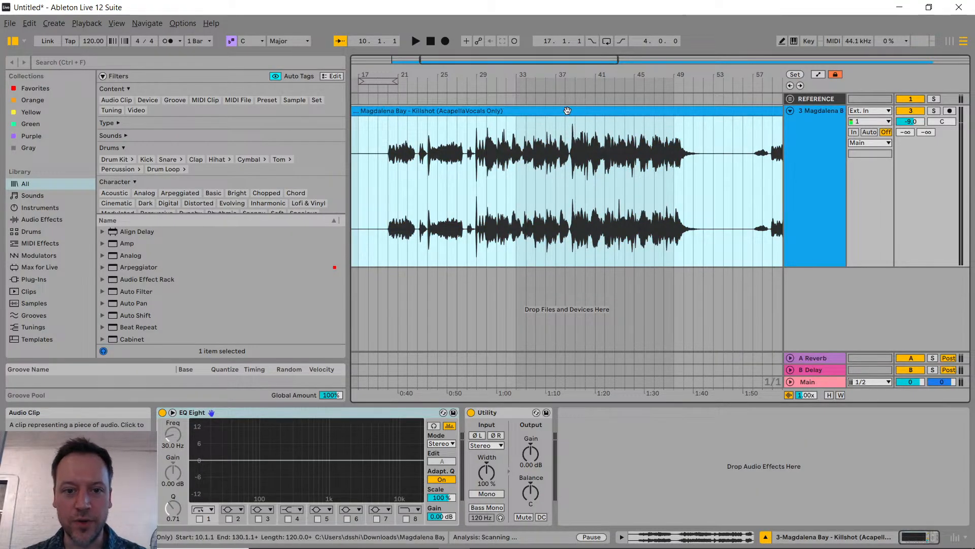
double_click(566, 121)
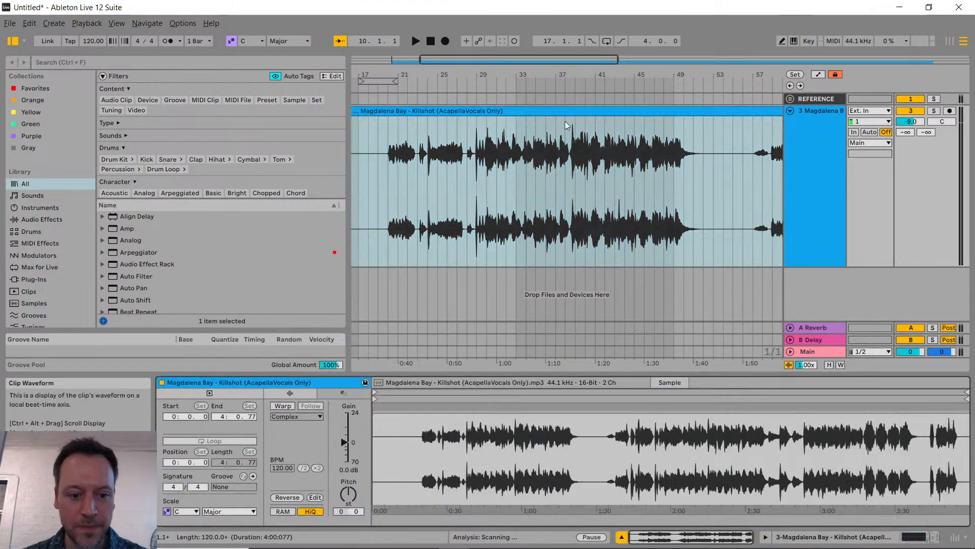
left_click(283, 405)
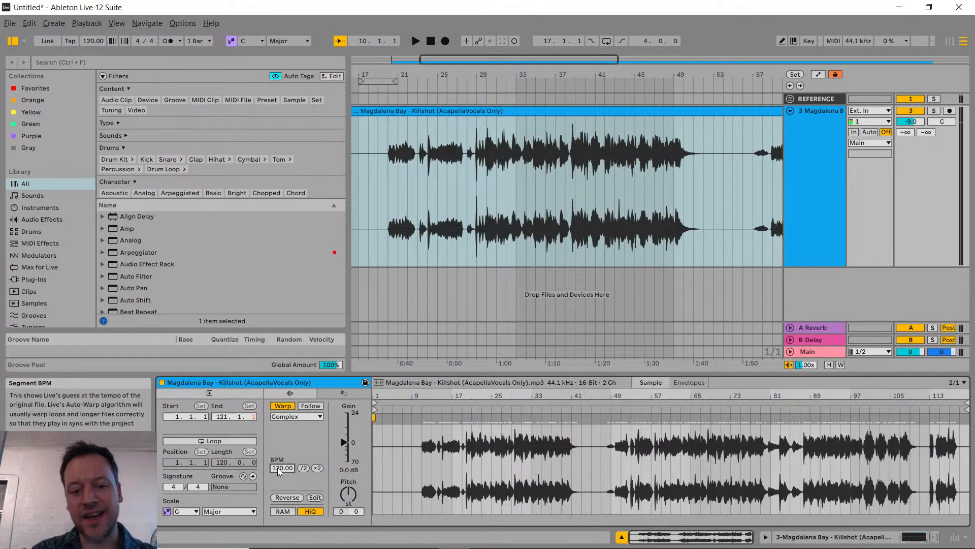
type("99")
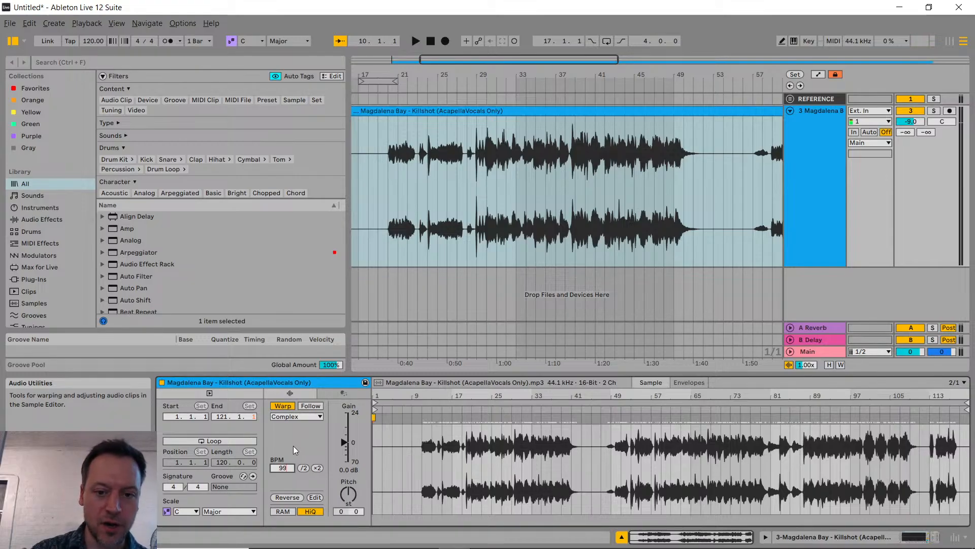
key("Return")
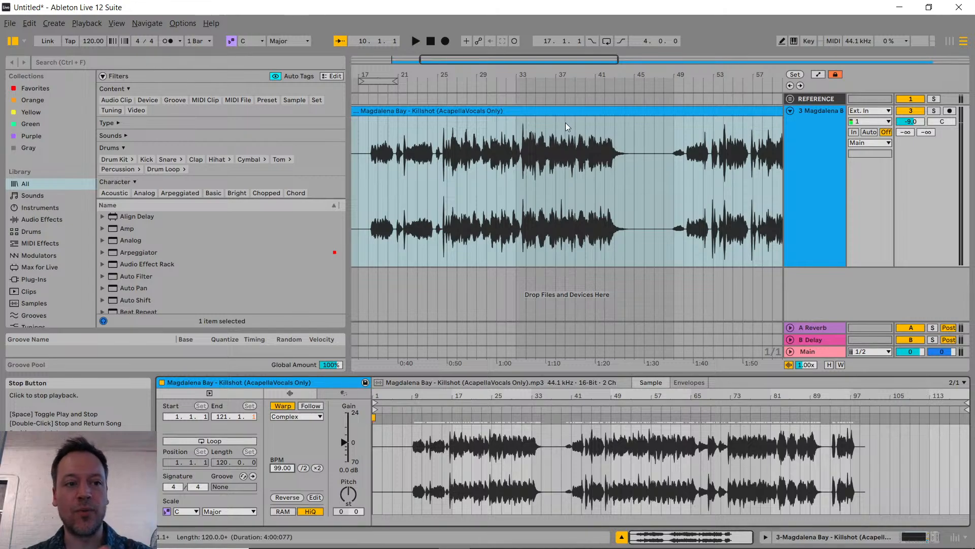
Step: Set the project tempo to 135 BPM
left_click(92, 41)
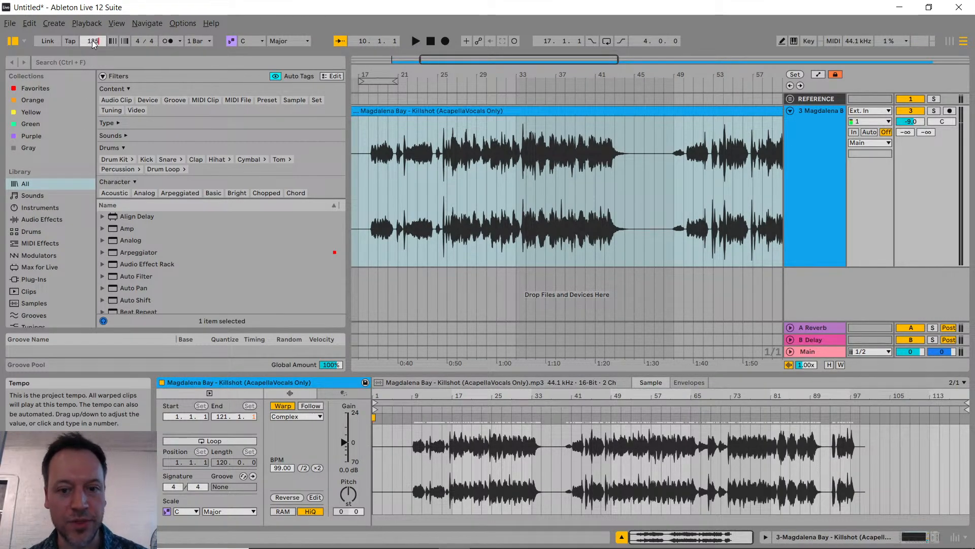
type("135")
key("Return")
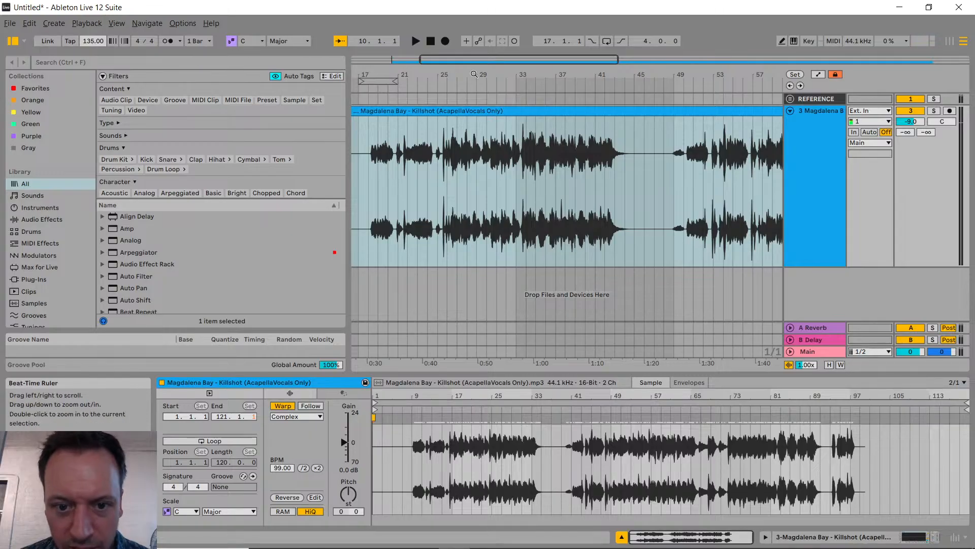
Step: Play the Killshot a cappella from its first vocal entry near bar 18.2 to hear it at 135 BPM
scroll(448, 167, "down", 5)
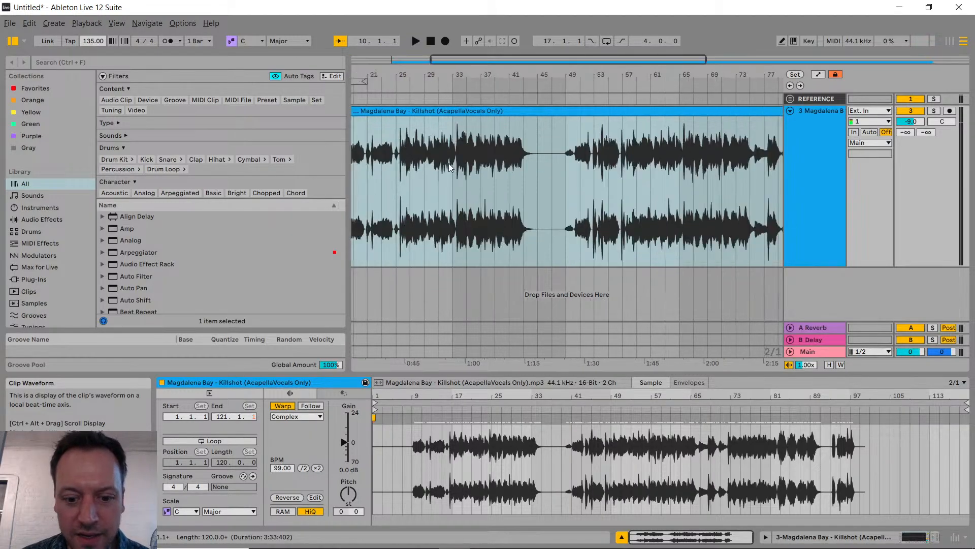
scroll(449, 193, "up", 4)
scroll(465, 173, "up", 4)
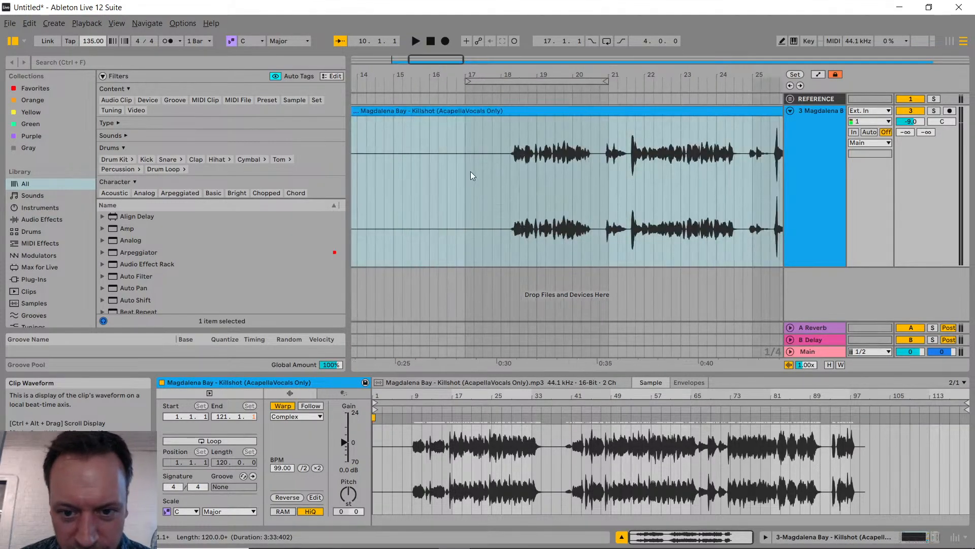
scroll(476, 184, "up", 4)
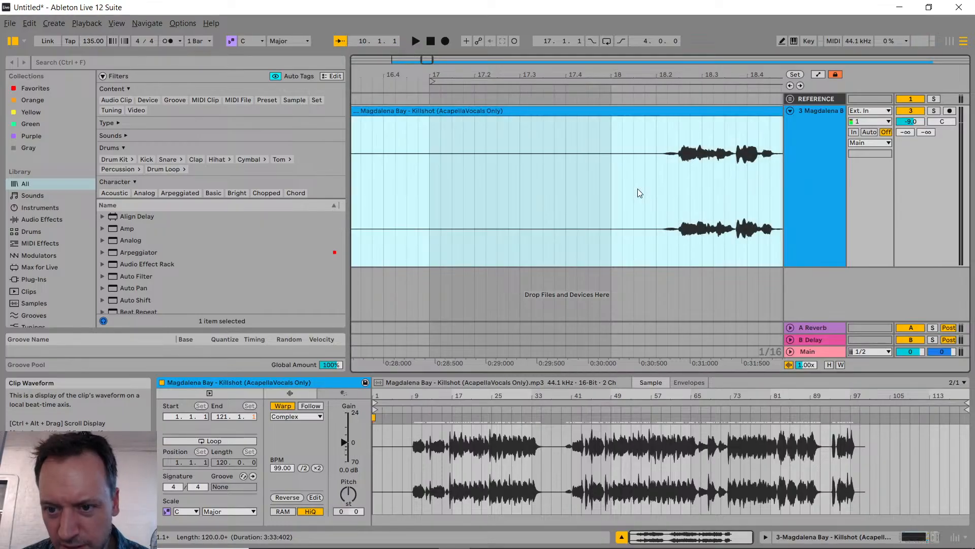
left_click(656, 185)
key("space")
key("alt+Tab")
key("alt+Tab")
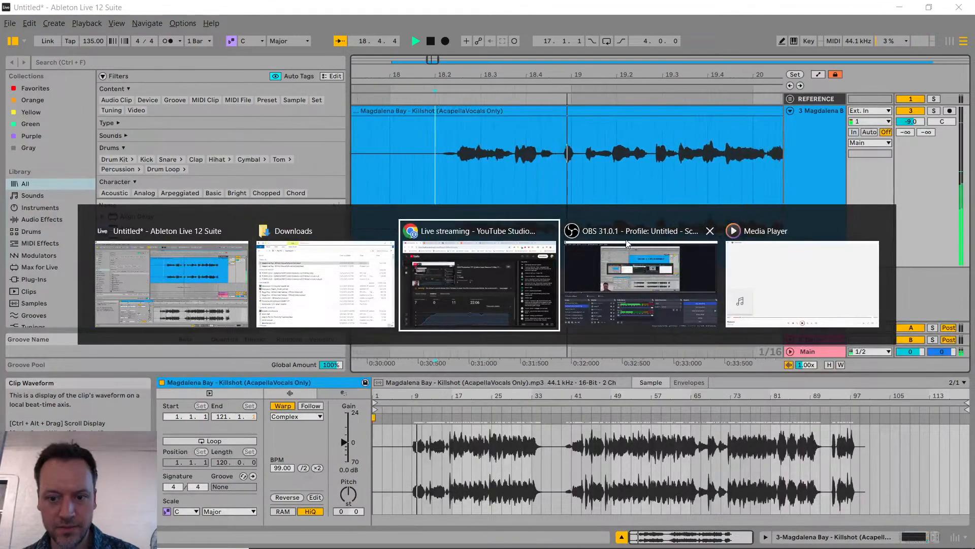
key("alt+Tab")
key("alt+Tab")
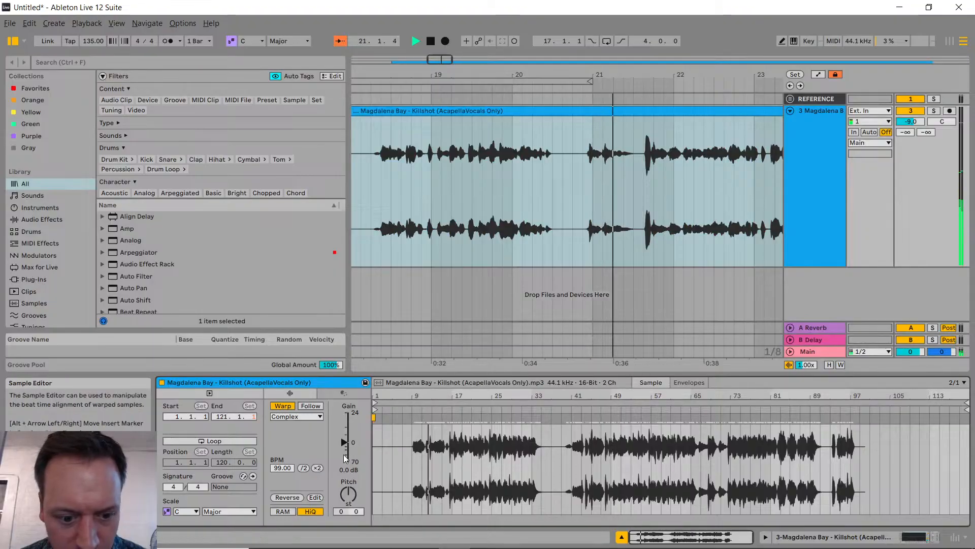
Step: Raise the Killshot clip's gain to 4.9 dB and stop playback
left_click_drag(344, 442, 342, 436)
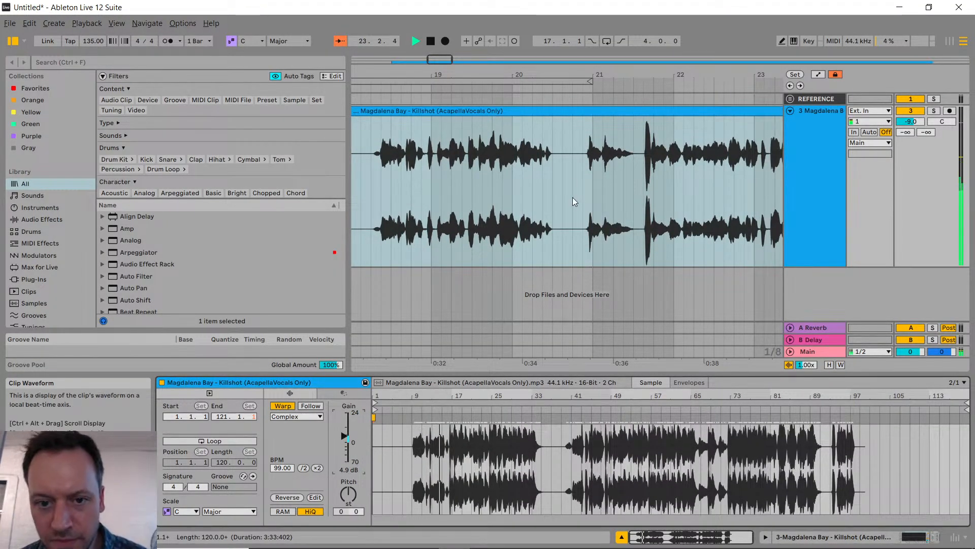
scroll(572, 197, "down", 2)
key("space")
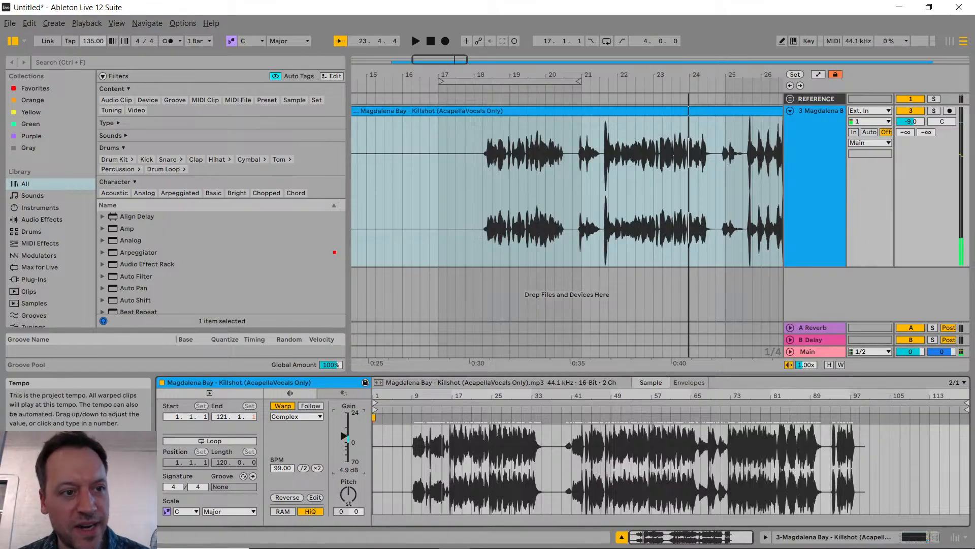
Step: Set the project tempo to 99 BPM and briefly start and stop playback
left_click(92, 43)
type("99")
key("Return")
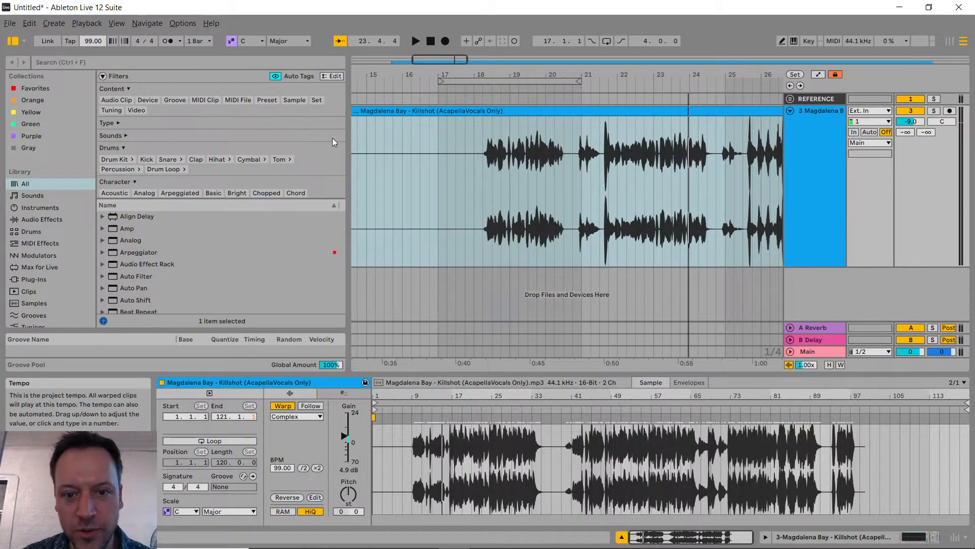
key("space")
Step: Play the a cappella's first vocal phrase at its original tempo, then stop playback
key("space")
key("minus")
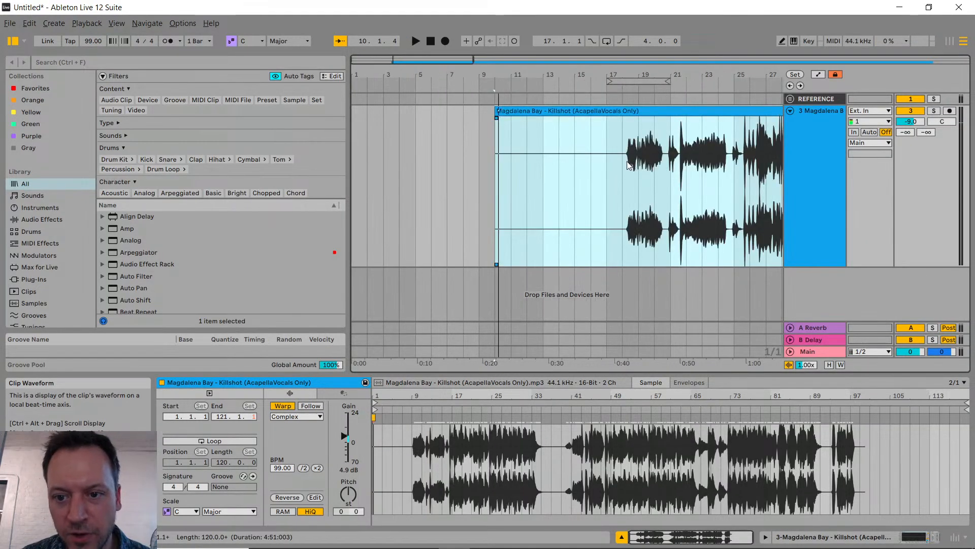
left_click(628, 160)
key("plus")
key("plus")
key("space")
key("plus")
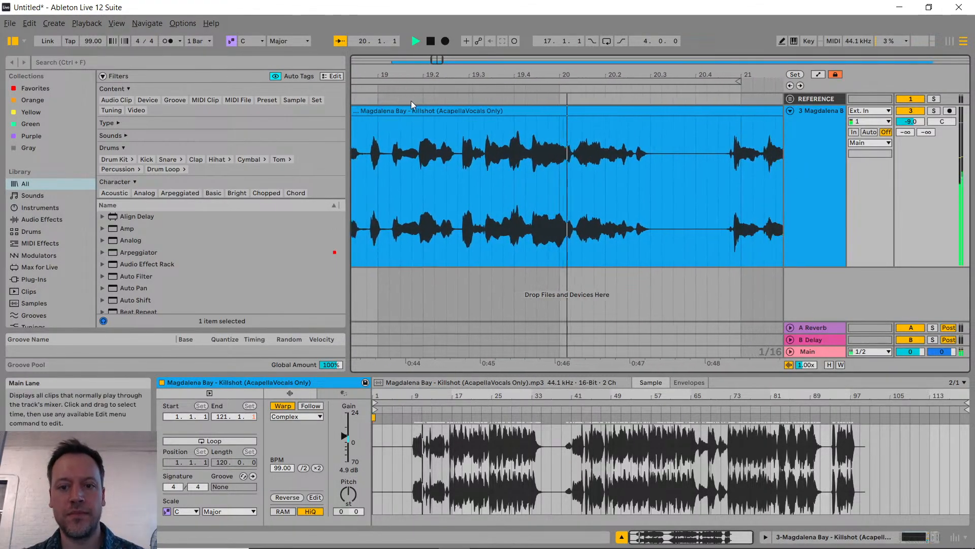
key("space")
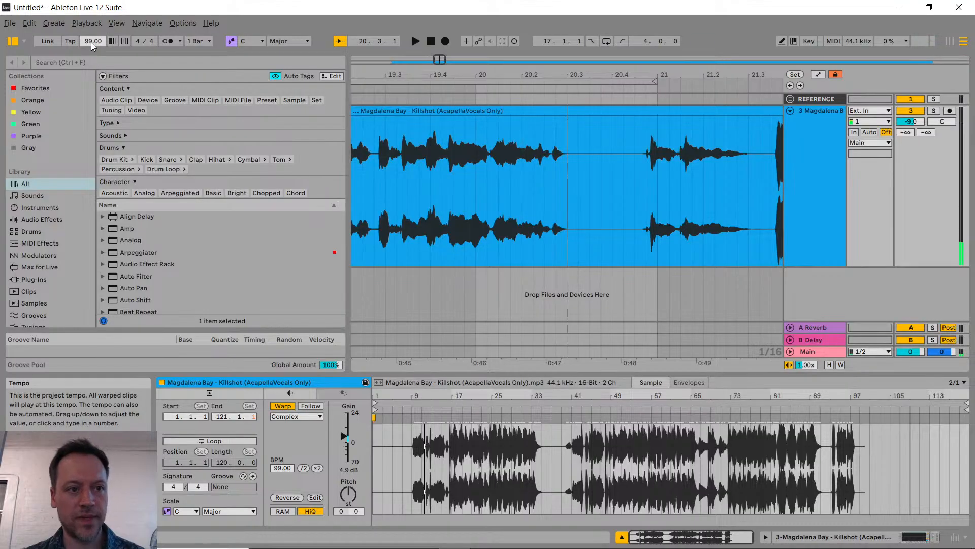
Step: Return the project tempo to 135 BPM and place the insert marker at the first vocal entry near bar 18.2
mouse_move(91, 41)
left_mouse_down()
mouse_move(91, 26)
mouse_move(90, 42)
left_mouse_up()
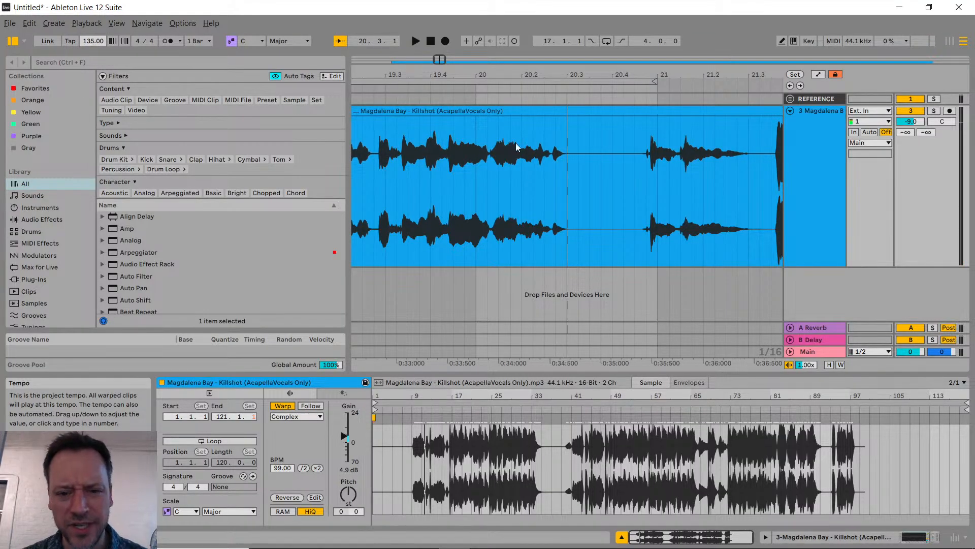
scroll(498, 183, "left", 5)
left_click(446, 168)
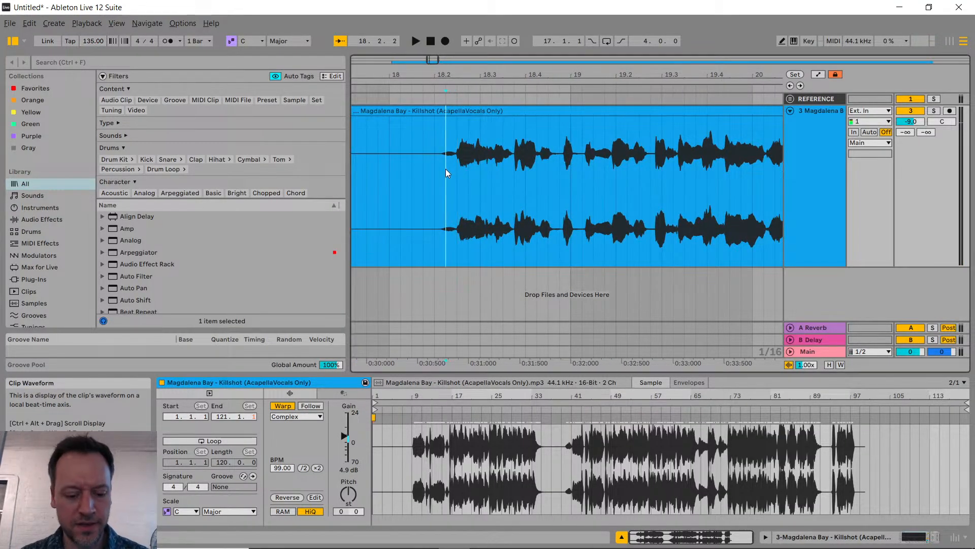
Step: Search the library for "kick" and place 07_TH_Kick_D.wav on a new track under the first strong vocal onset
key("ctrl+f")
type("kick")
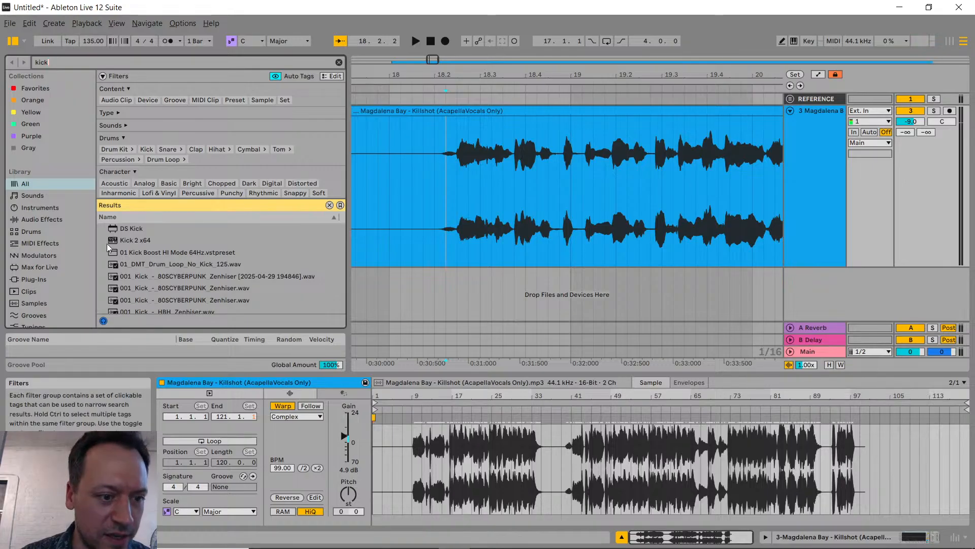
scroll(168, 251, "down", 5)
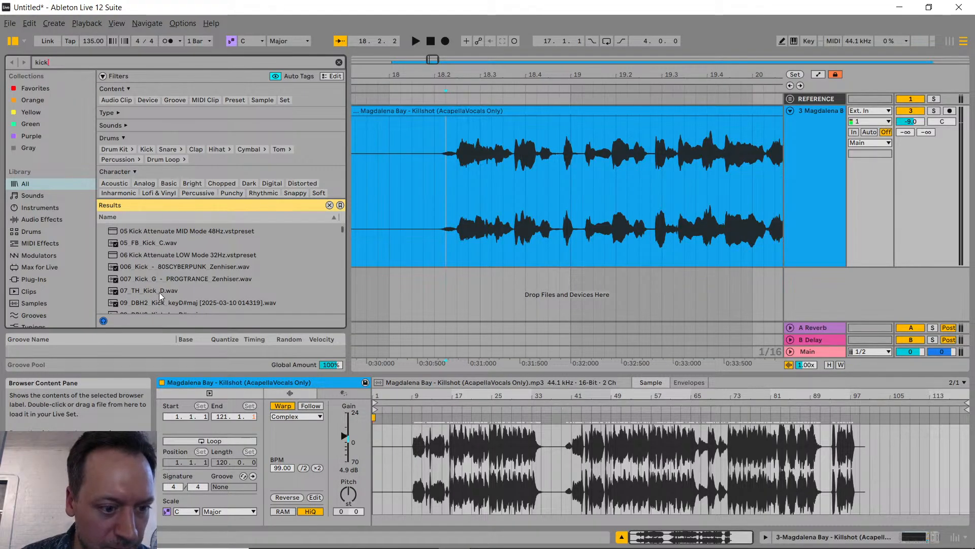
left_click(159, 290)
scroll(189, 277, "down", 2)
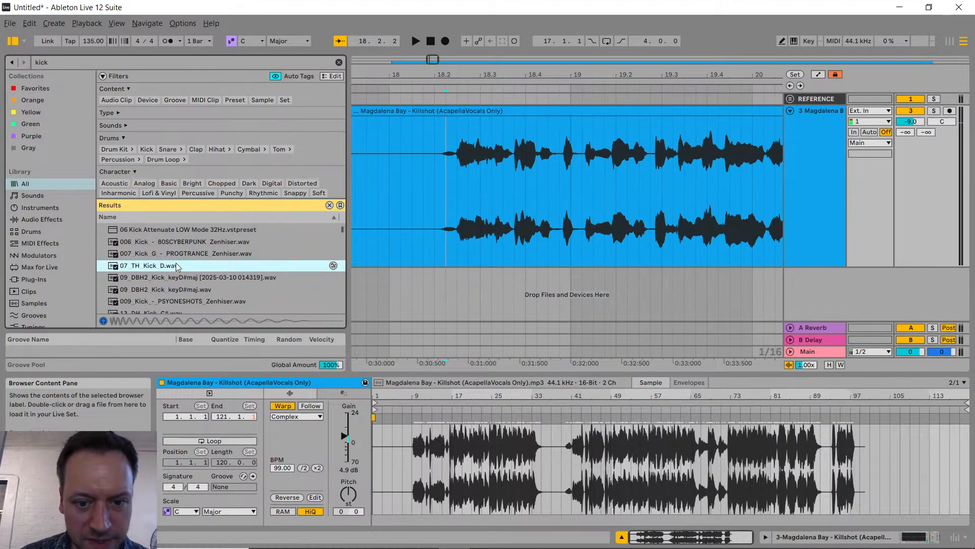
left_click_drag(176, 265, 459, 294)
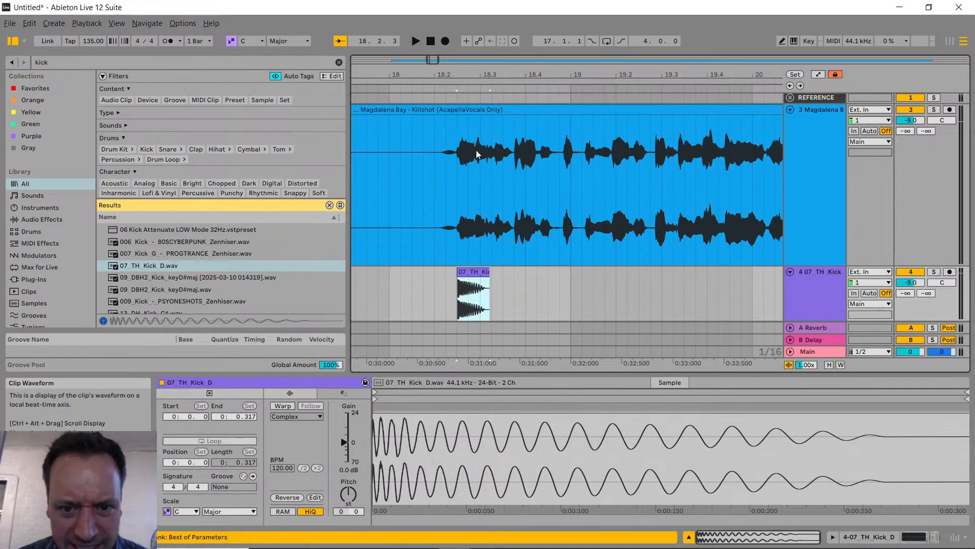
Step: Move the a cappella clip so its first strong vocal onset lands on bar 19, and move the kick clip to bar 19
left_click_drag(477, 107, 512, 109)
left_click_drag(475, 269, 498, 272)
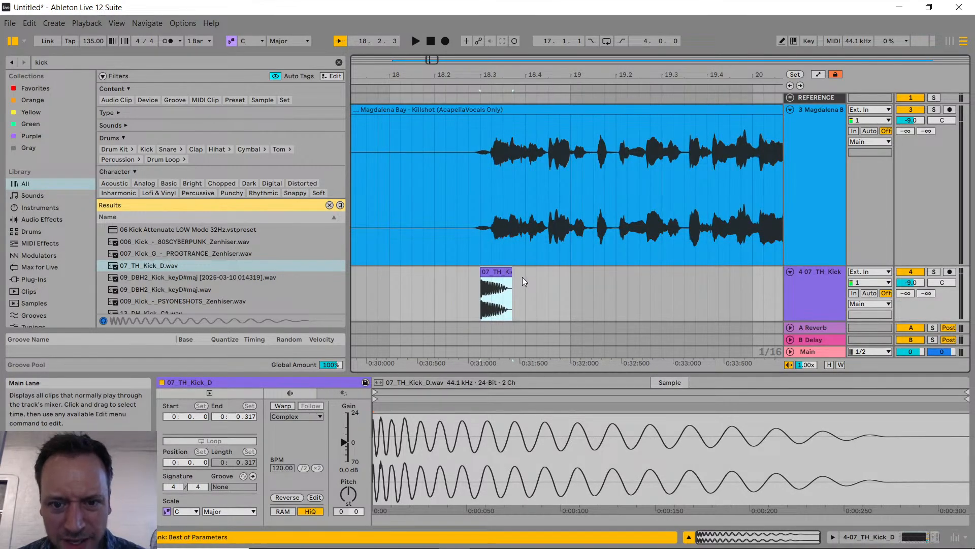
left_click_drag(541, 111, 621, 124)
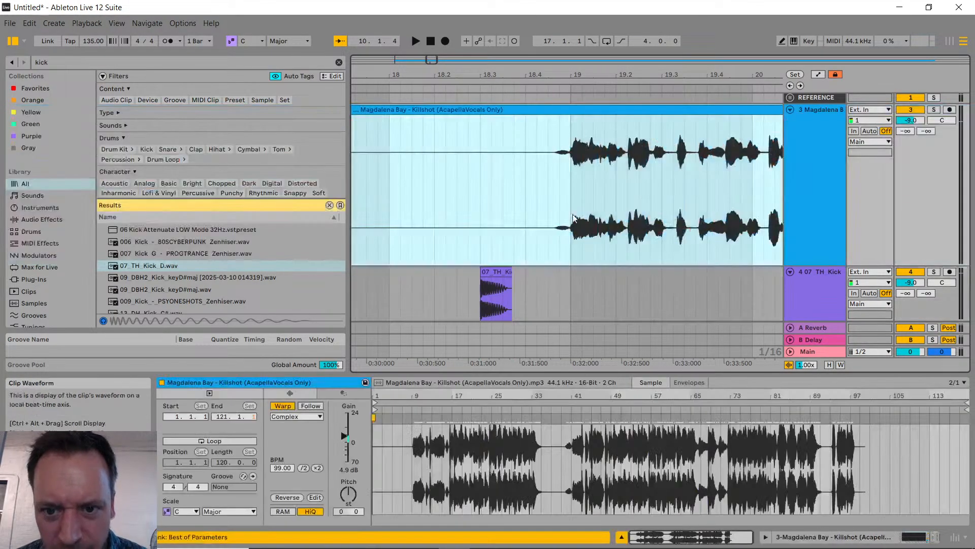
left_click_drag(486, 291, 563, 283)
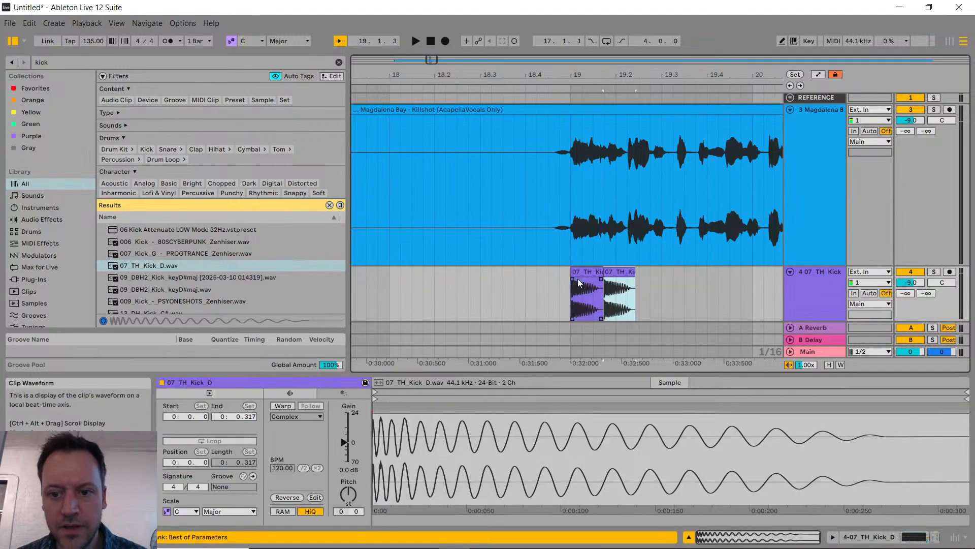
Step: Duplicate the kick at one-beat spacing to fill bars 19 and 20 with eight kicks
left_click(622, 286, "shift")
key("ctrl+d")
key("ctrl+d")
key("ctrl+d")
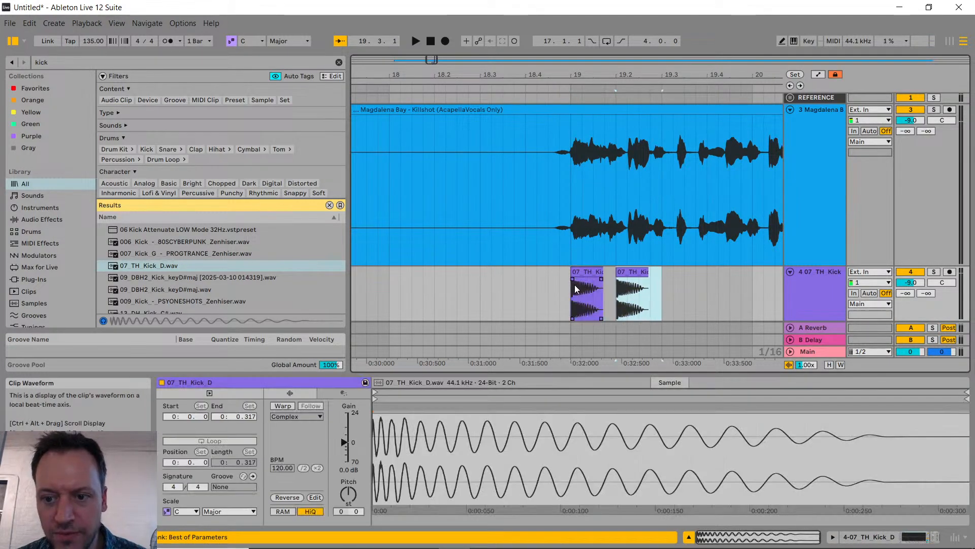
scroll(573, 287, "down", 1)
scroll(573, 287, "down", 2)
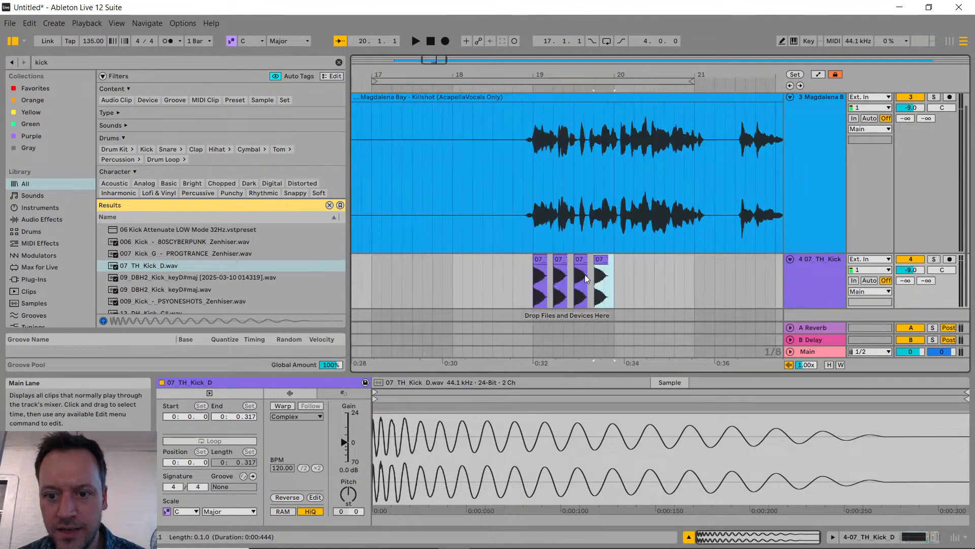
left_click(540, 282, "shift")
key("ctrl+d")
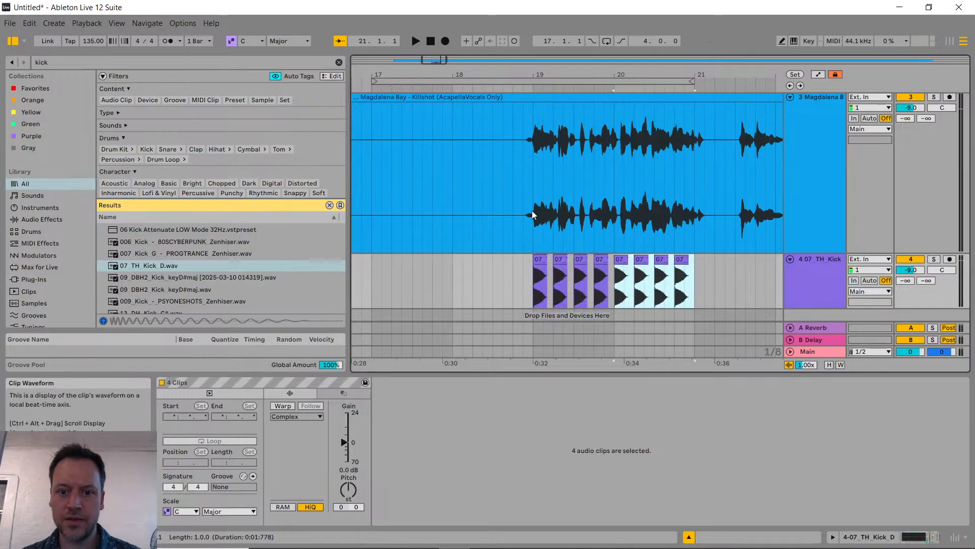
Step: Play the vocal with the kicks from just before bar 19 to check the timing
left_click(531, 198)
key("space")
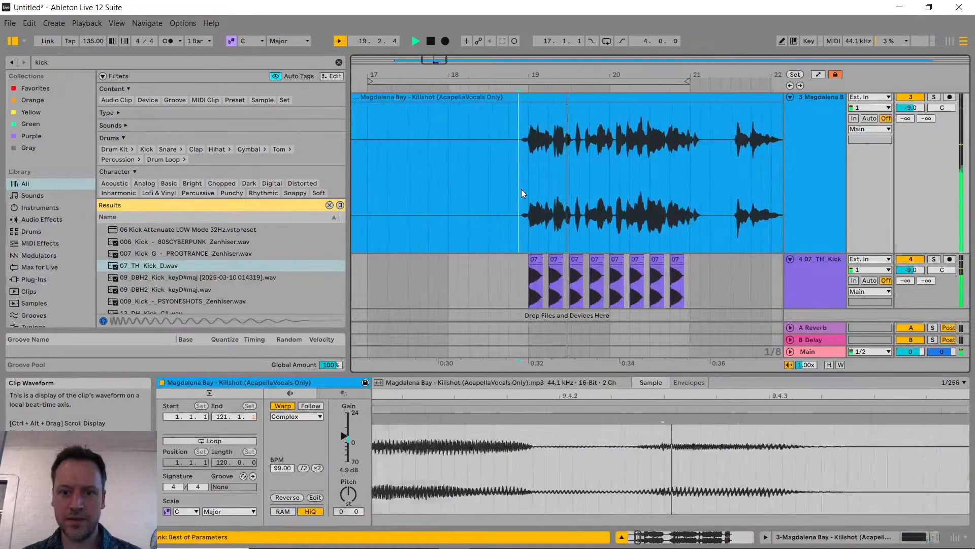
key("space")
Step: Shift the a cappella clip slightly later so its quiet lead-in starts at bar 19, and play it against the kicks
scroll(492, 143, "up", 5)
left_click_drag(489, 97, 512, 118)
key("space")
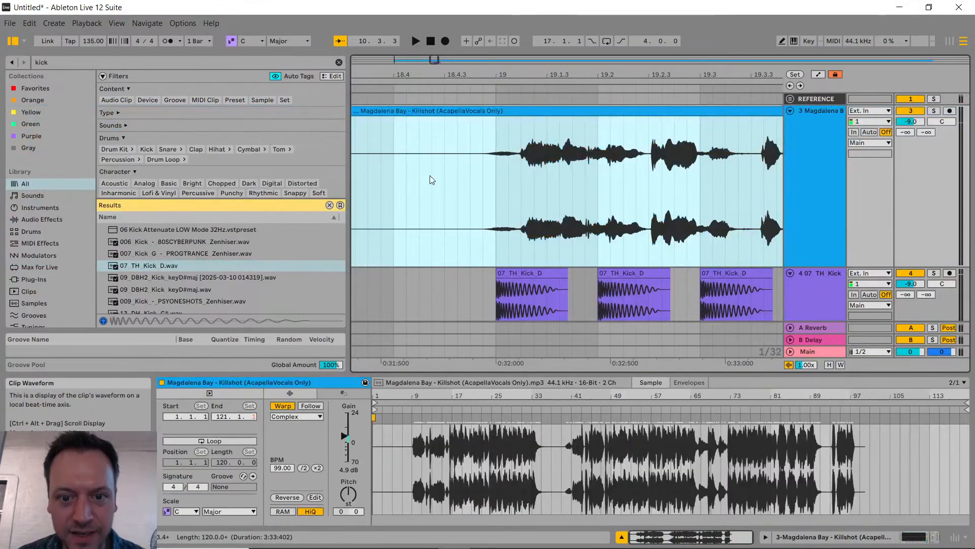
key("space")
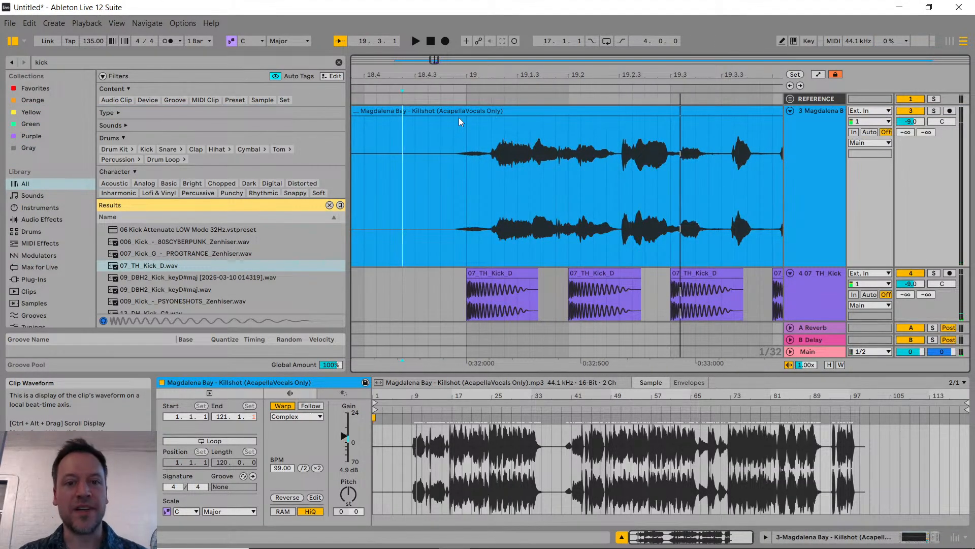
Step: Try nudging the a cappella clip a little further later and play it with the kicks from before bar 19
left_click_drag(459, 117, 468, 122)
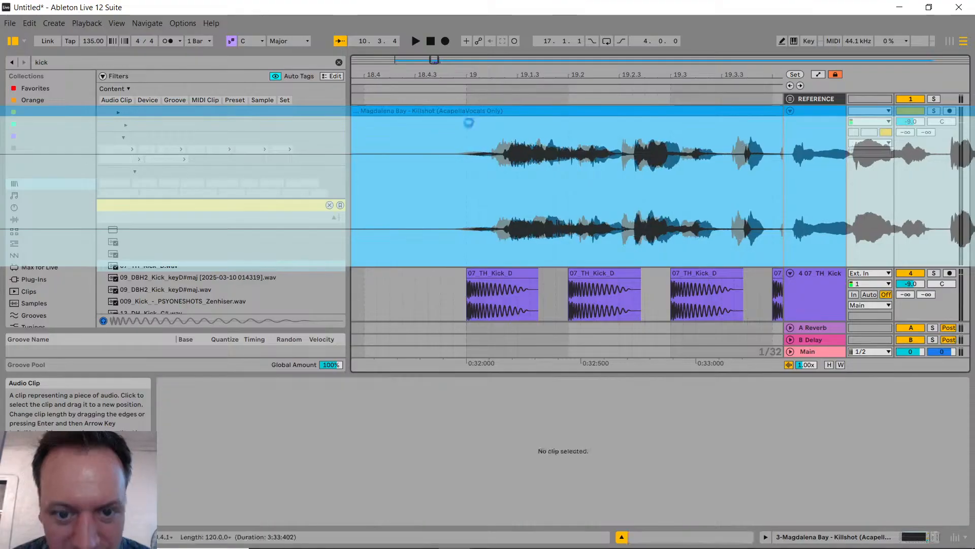
left_click(413, 166)
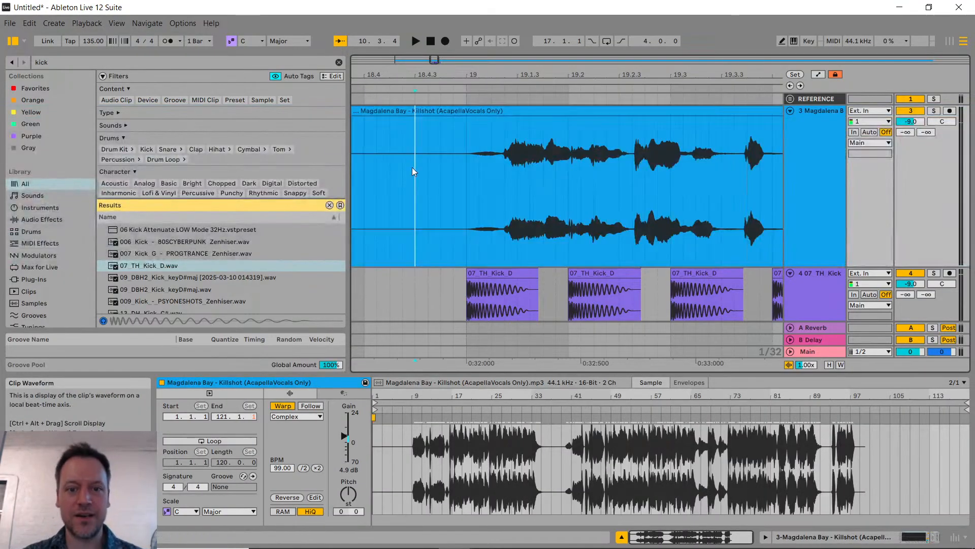
key("space")
scroll(477, 164, "down", 6)
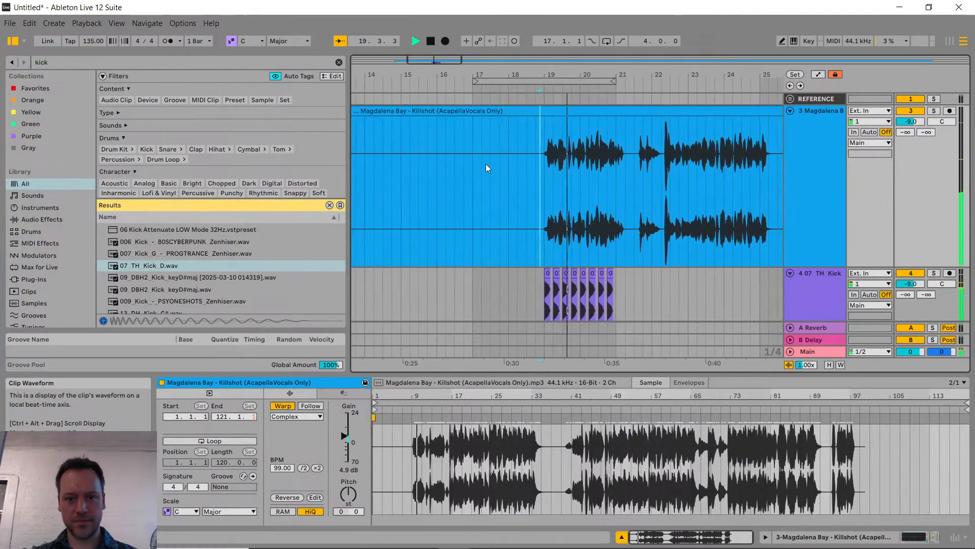
Step: Move the a cappella clip earlier so the strong vocal onset falls just before bar 19, and play it with the kicks
key("space")
scroll(544, 151, "up", 8)
left_click_drag(589, 111, 459, 181)
key("space")
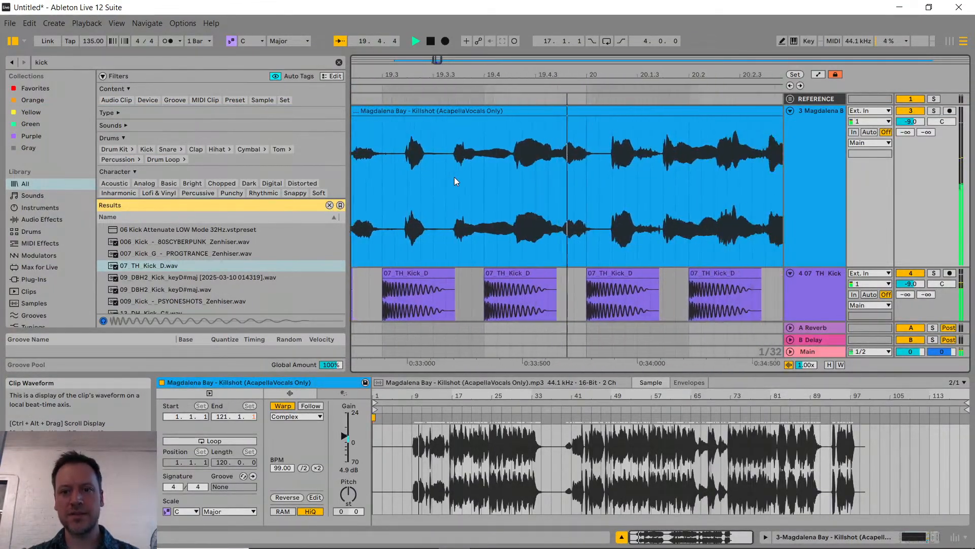
scroll(495, 182, "down", 4)
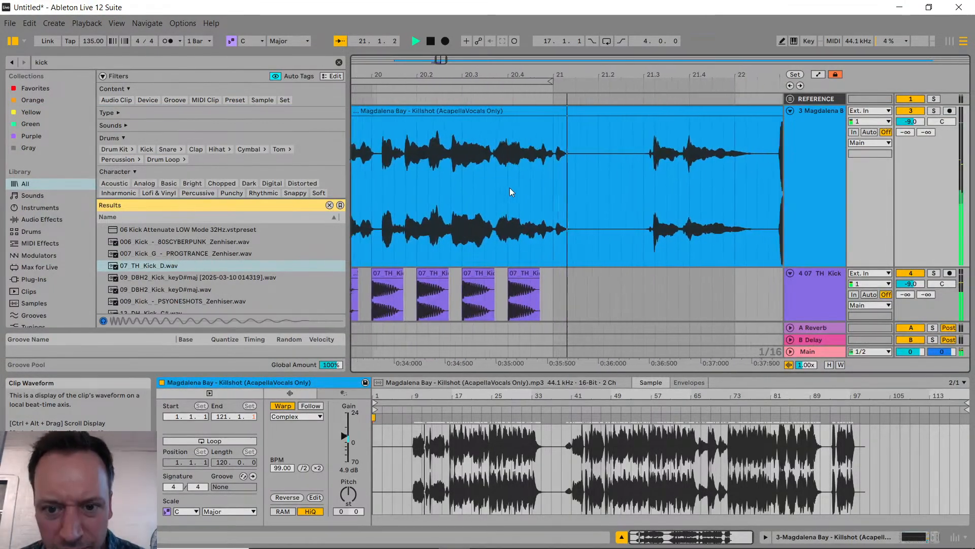
key("space")
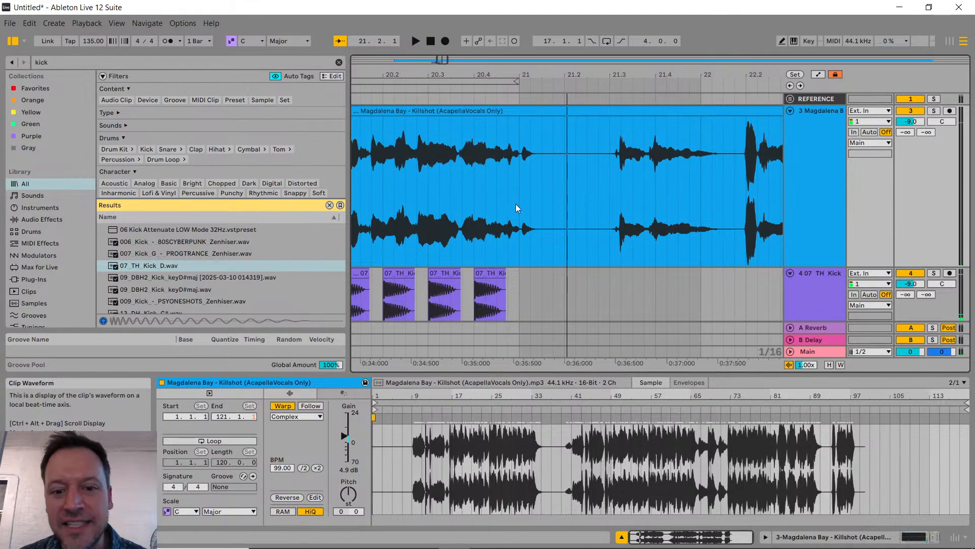
Step: Examine how the vocal lines up with the kicks between bars 19 and 21, playing the phrase ending around beat 20.4
scroll(516, 203, "left", 4)
scroll(500, 221, "left", 8)
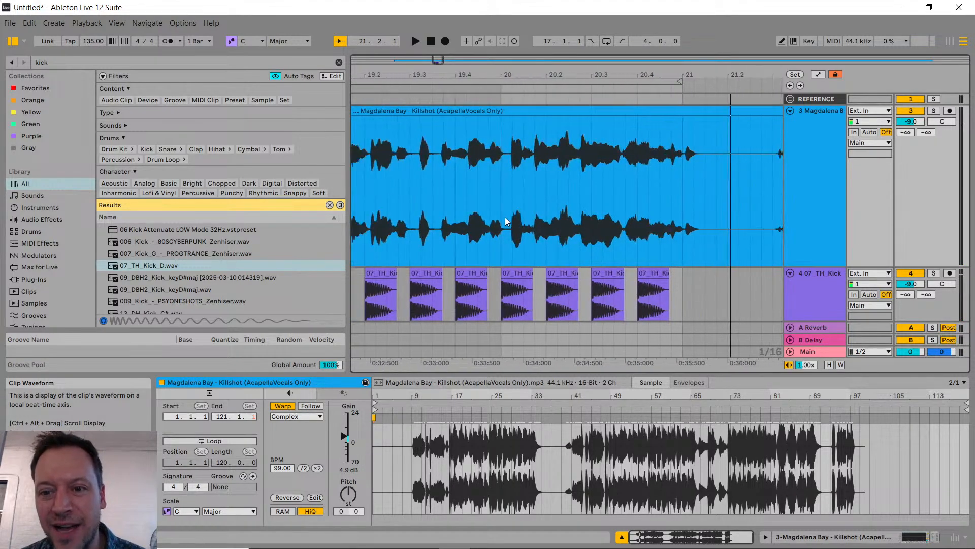
scroll(480, 157, "up", 5, "ctrl")
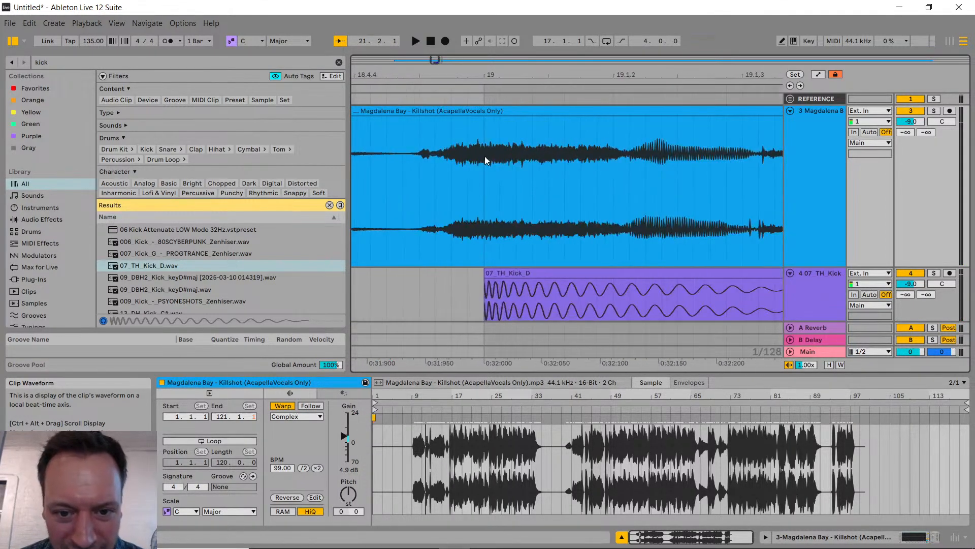
scroll(487, 135, "down", 6, "ctrl")
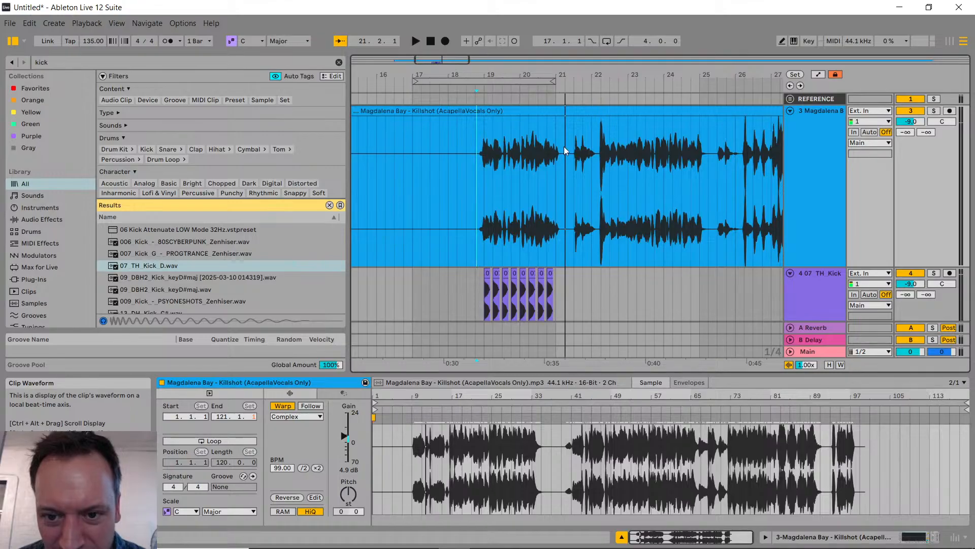
scroll(565, 147, "up", 8, "ctrl")
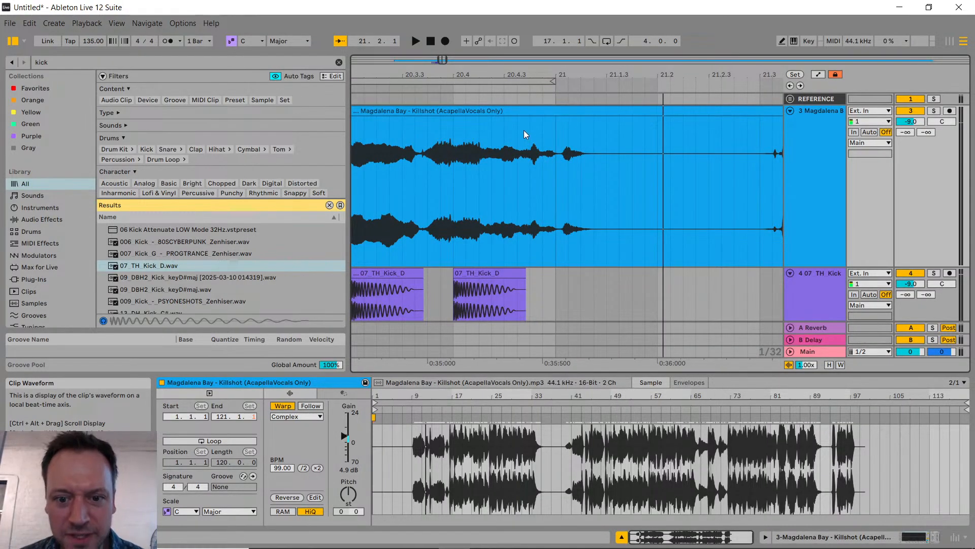
left_click(455, 180)
key("space")
key("space")
left_click(400, 180)
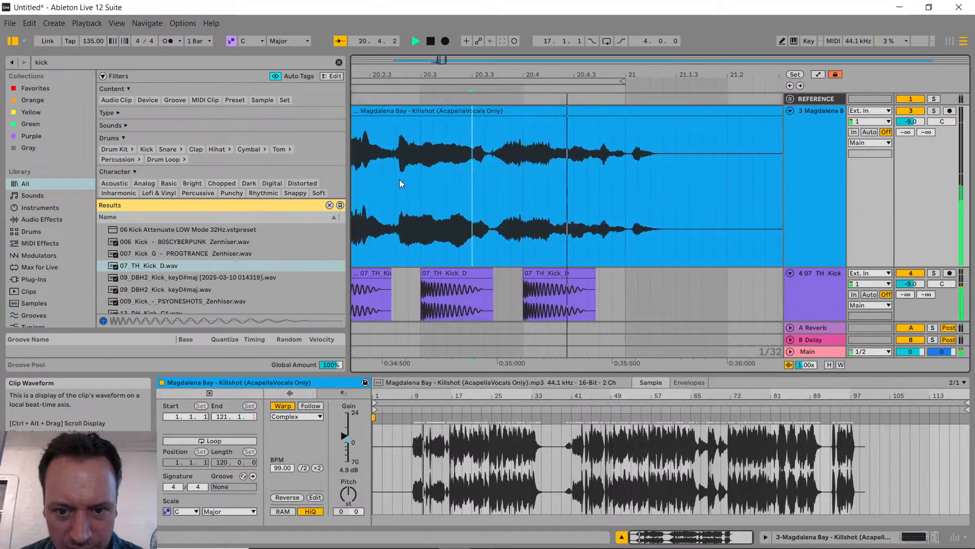
Step: Try nudging the a cappella clip slightly earlier and play it with the kicks from before bar 19
left_click(534, 112)
left_click_drag(528, 114, 527, 118)
scroll(523, 175, "down", 10)
scroll(504, 187, "up", 7)
left_click(377, 197)
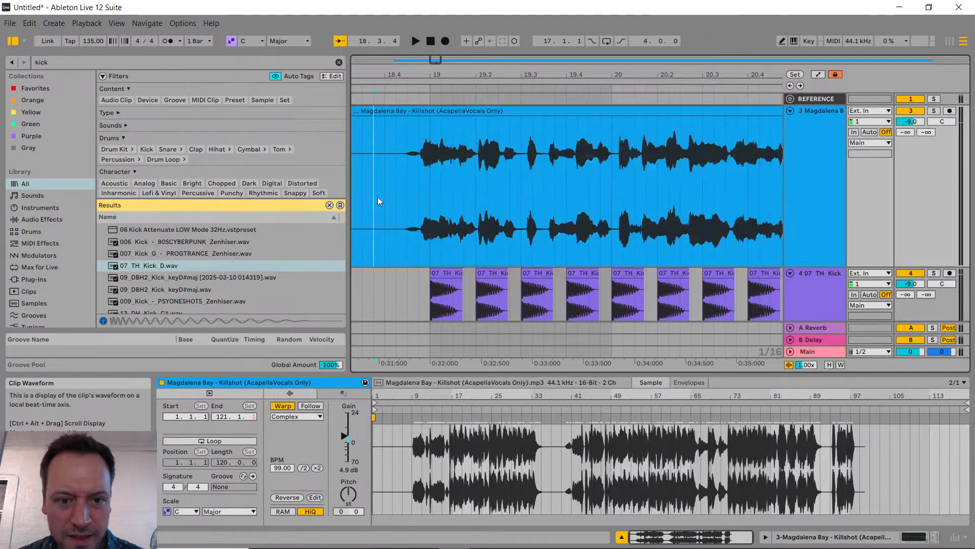
key("space")
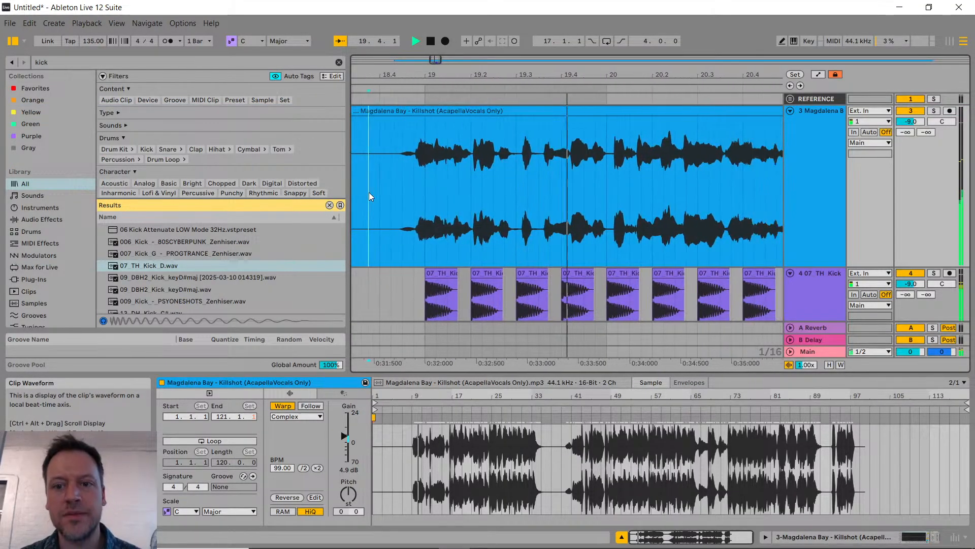
key("space")
Step: Move the a cappella clip earlier so the strong vocal onset lands on bar 20, and play it with the kicks
scroll(501, 173, "up", 8)
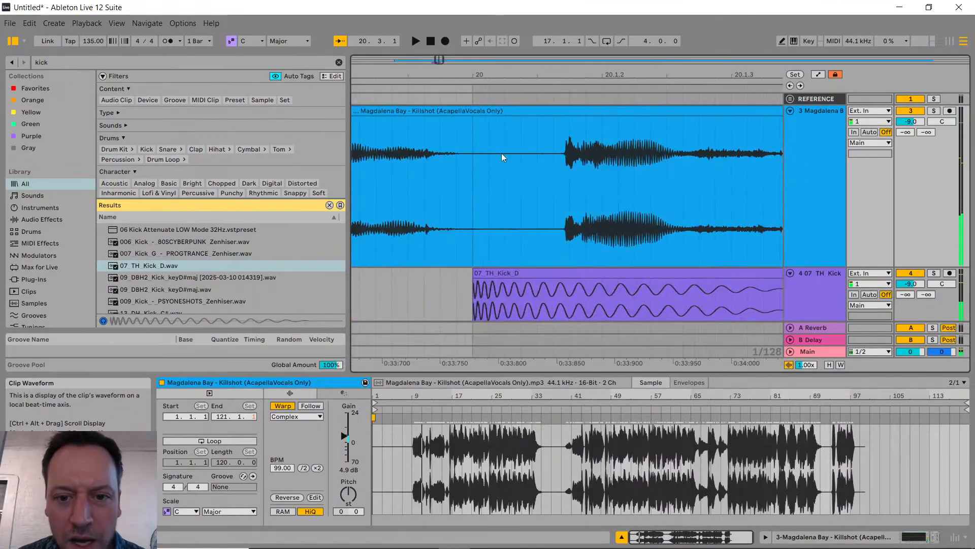
left_click_drag(529, 111, 457, 133)
scroll(483, 173, "down", 6)
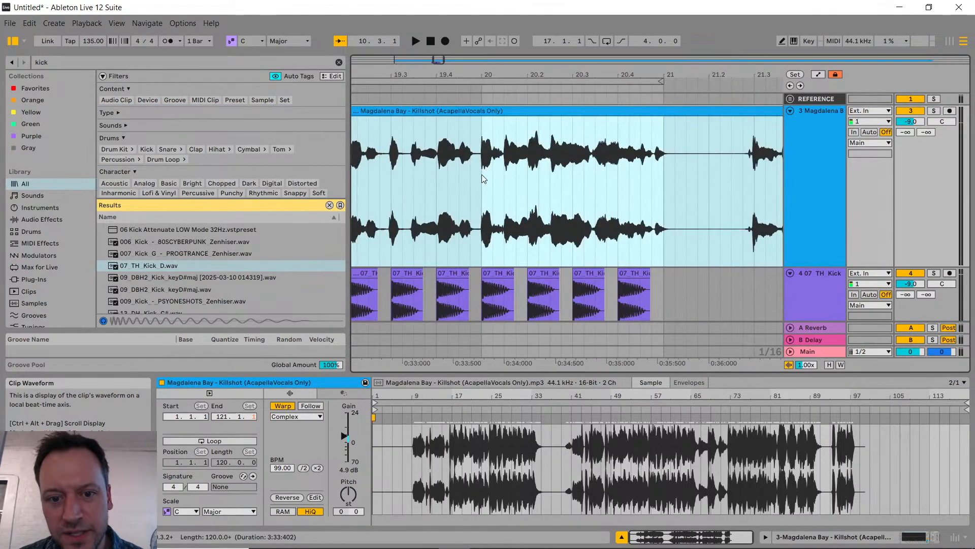
scroll(498, 243, "down", 3)
left_click_drag(484, 241, 520, 228)
left_click(416, 227)
key("space")
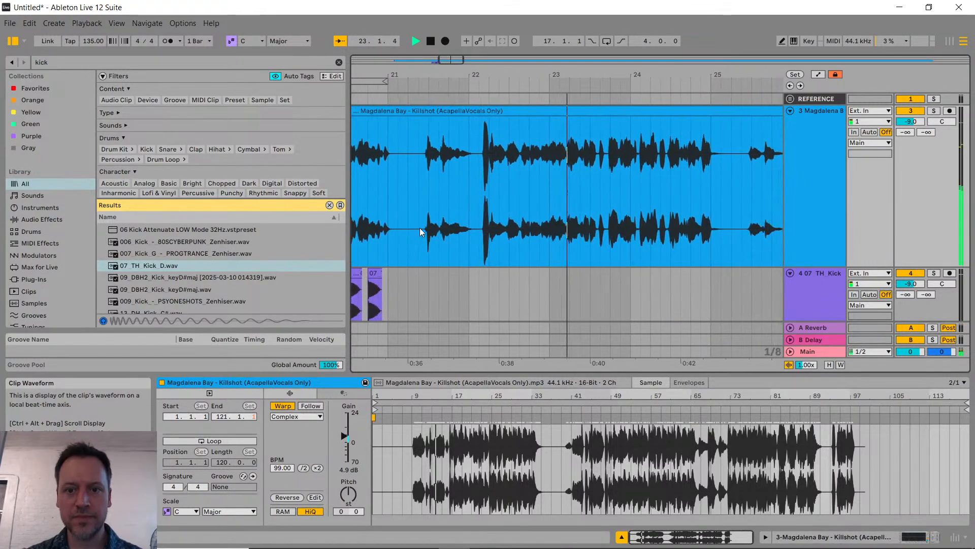
Step: Fine-tune the a cappella clip slightly earlier so its vocal onset meets the start of the bar 20 kick
scroll(423, 291, "left", 3)
scroll(439, 209, "up", 5)
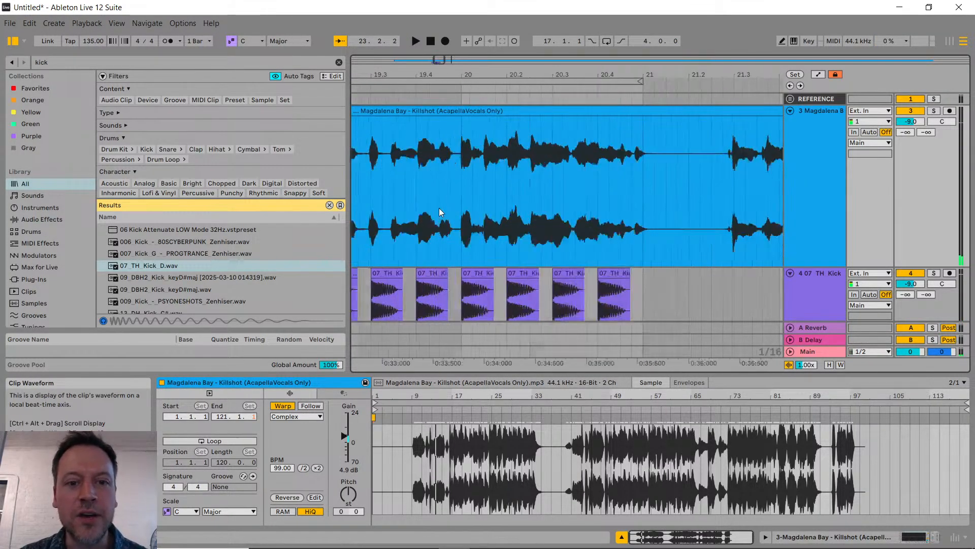
scroll(446, 215, "left", 5)
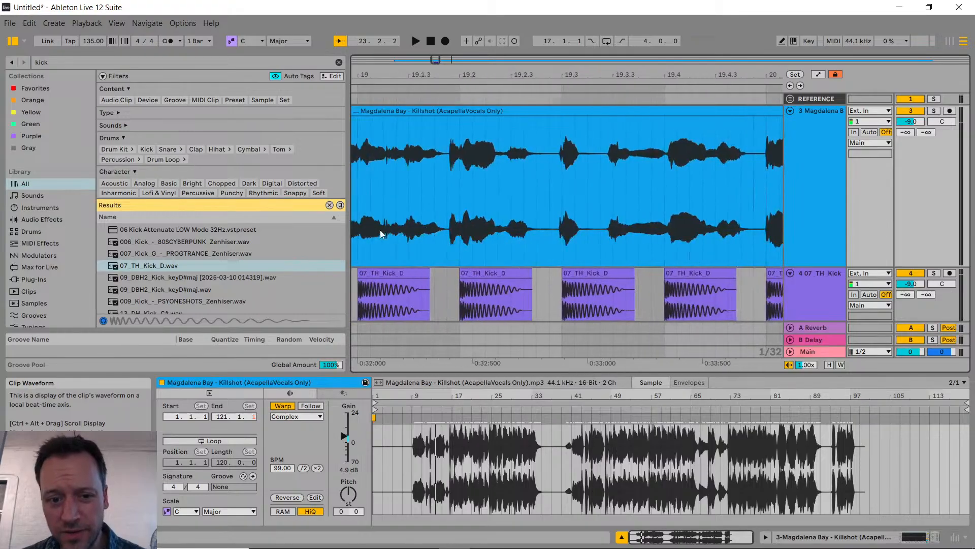
scroll(462, 202, "right", 4)
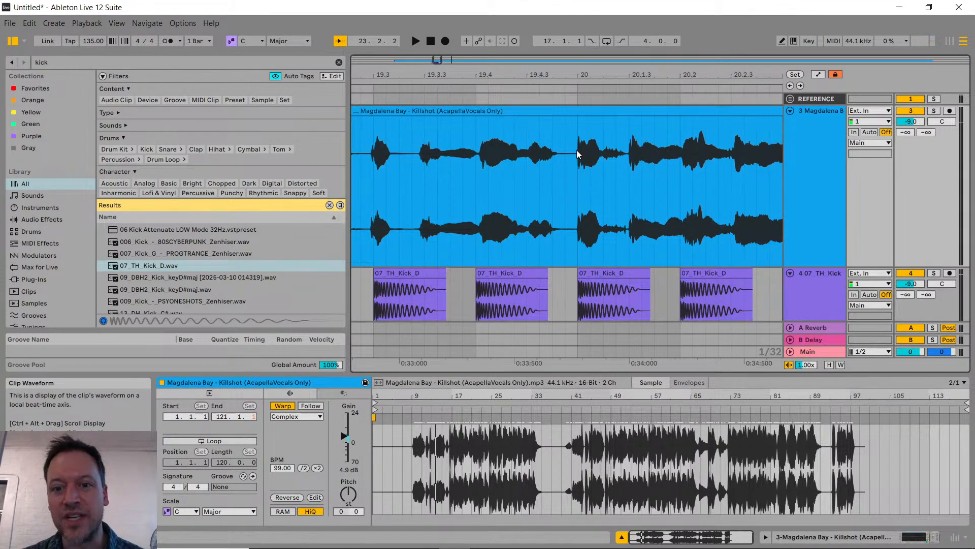
scroll(577, 152, "up", 8)
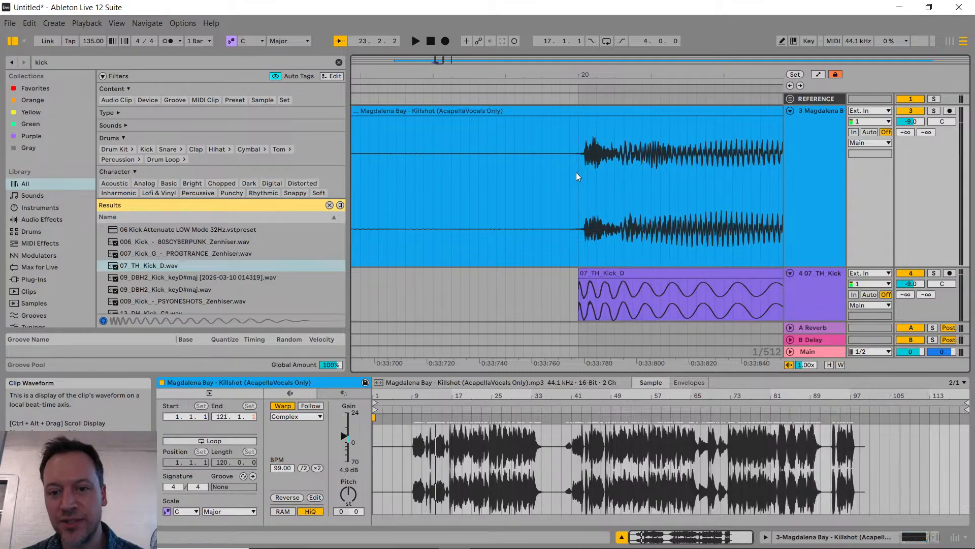
scroll(579, 170, "up", 2)
left_click_drag(587, 123, 574, 117)
scroll(573, 118, "down", 5)
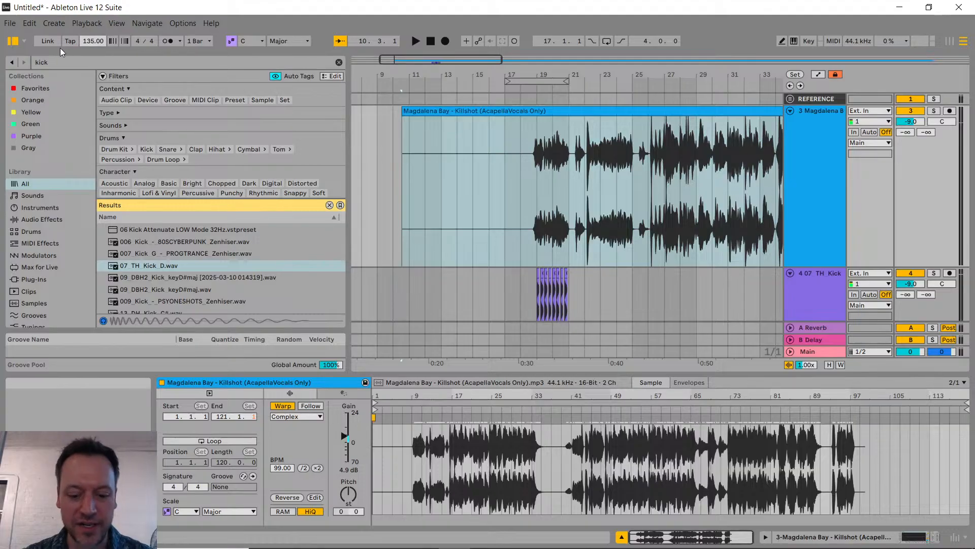
Step: Set the project tempo to 99 BPM and play the vocal with the kicks from just before bar 19
scroll(529, 242, "up", 10)
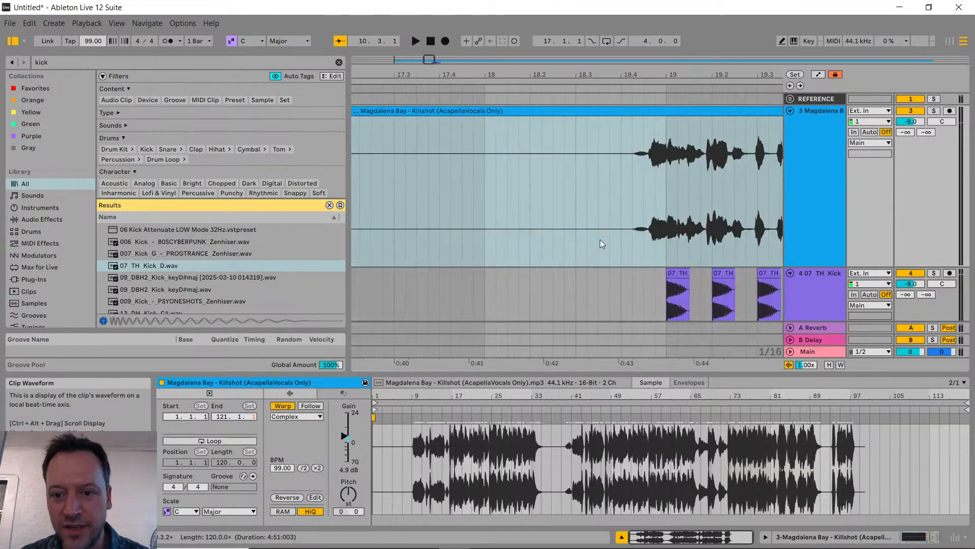
key("space")
scroll(674, 201, "down", 8)
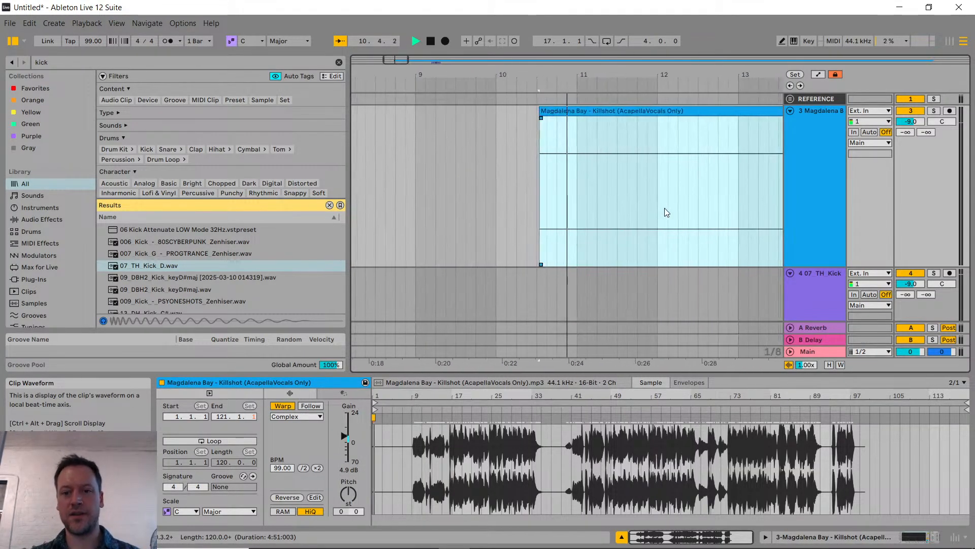
scroll(694, 199, "right", 6)
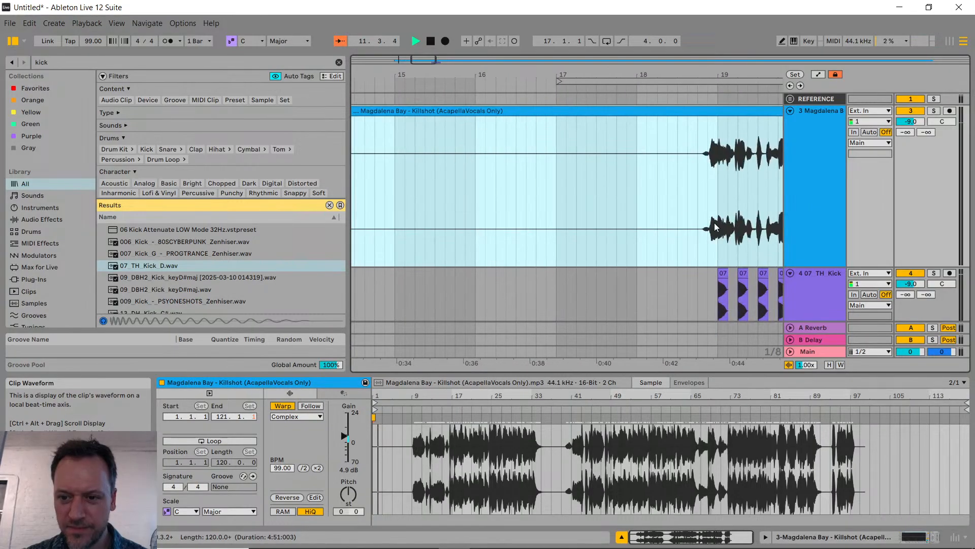
left_click(696, 193)
key("space")
key("space")
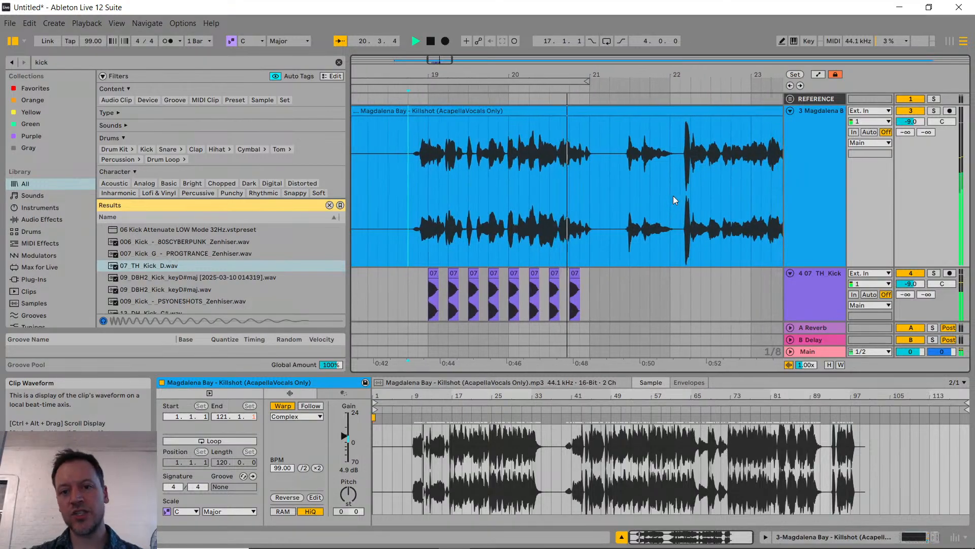
key("space")
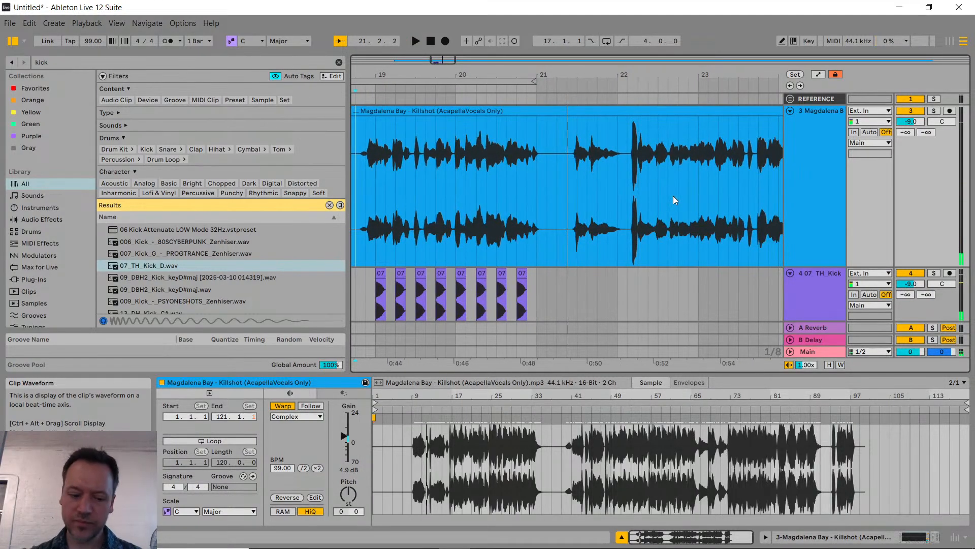
key("alt+Tab")
key("alt+Tab")
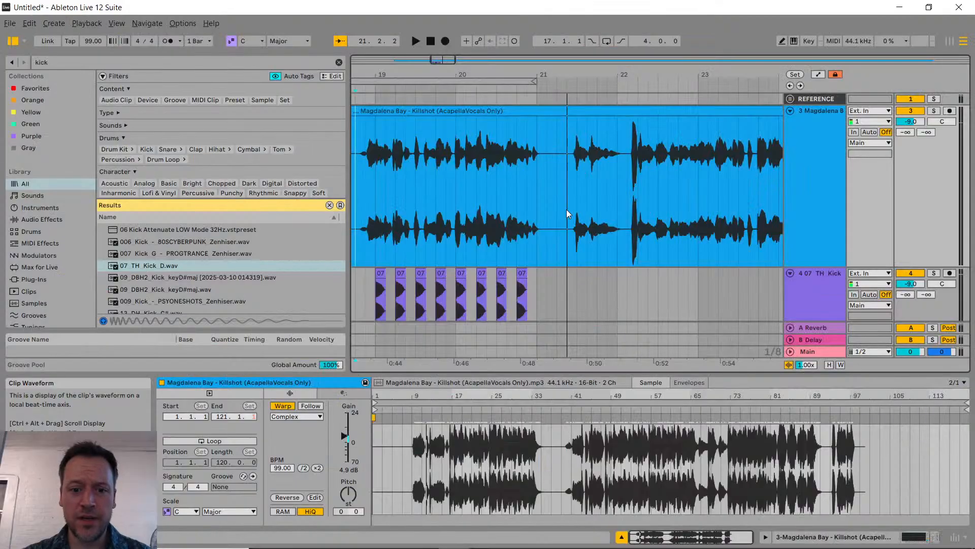
key("alt+Tab")
key("alt+Tab")
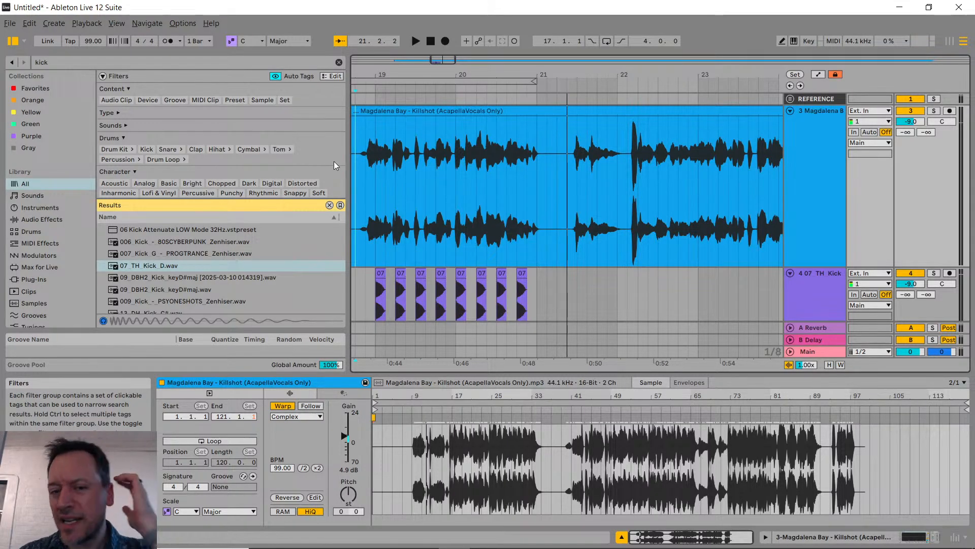
scroll(390, 166, "up", 3)
scroll(408, 174, "left", 1)
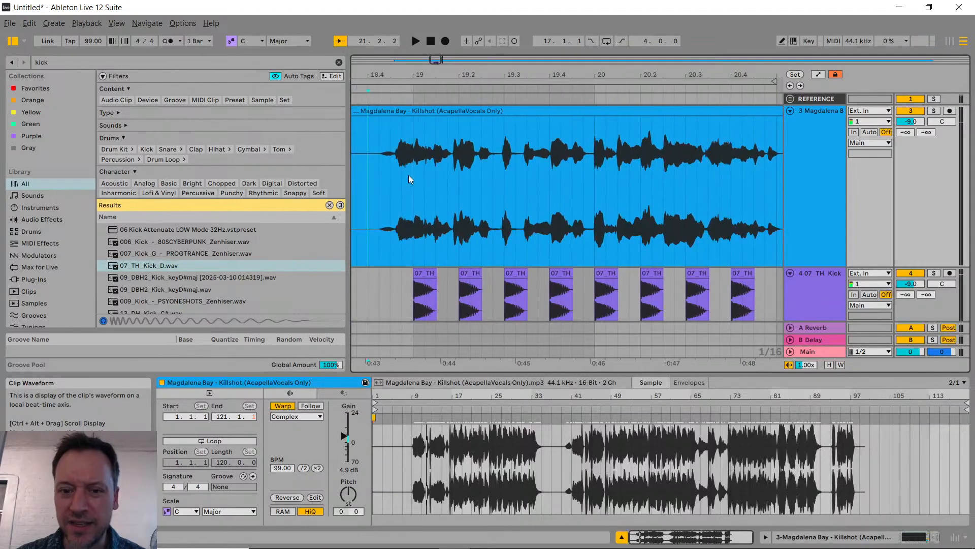
scroll(409, 175, "left", 1)
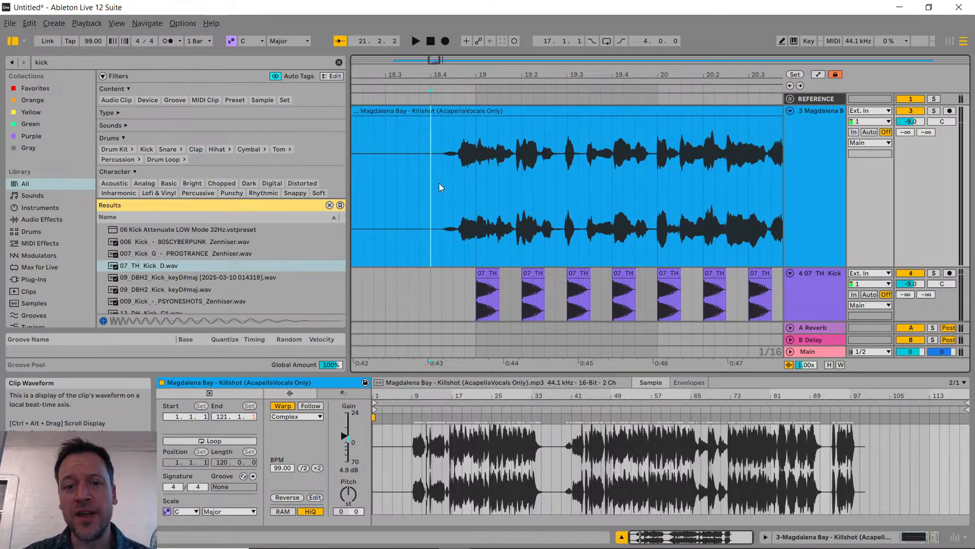
left_click(814, 154)
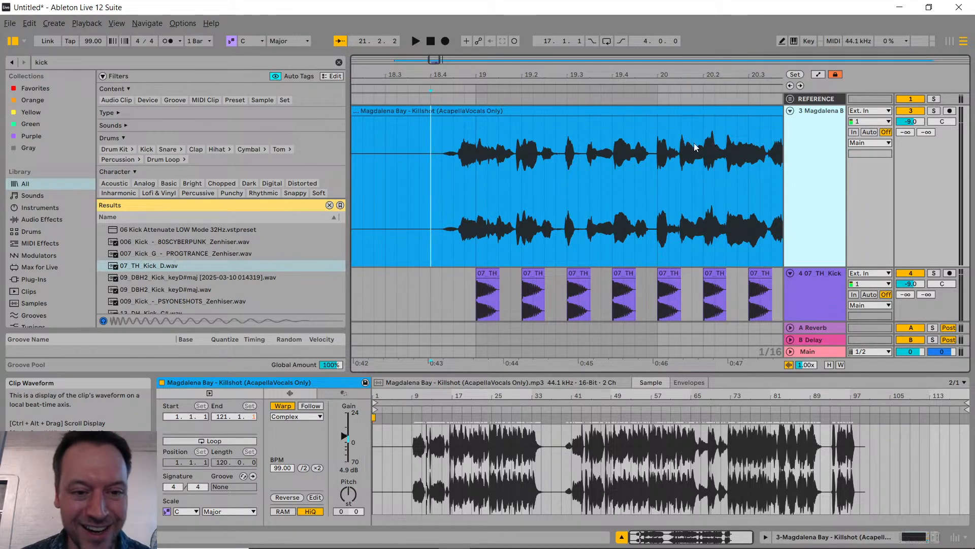
Step: Switch to the browser to check the live chat in YouTube Studio, and return to Ableton Live
key("alt+Tab")
key("alt+Tab")
key("alt+Tab")
key("alt+Tab")
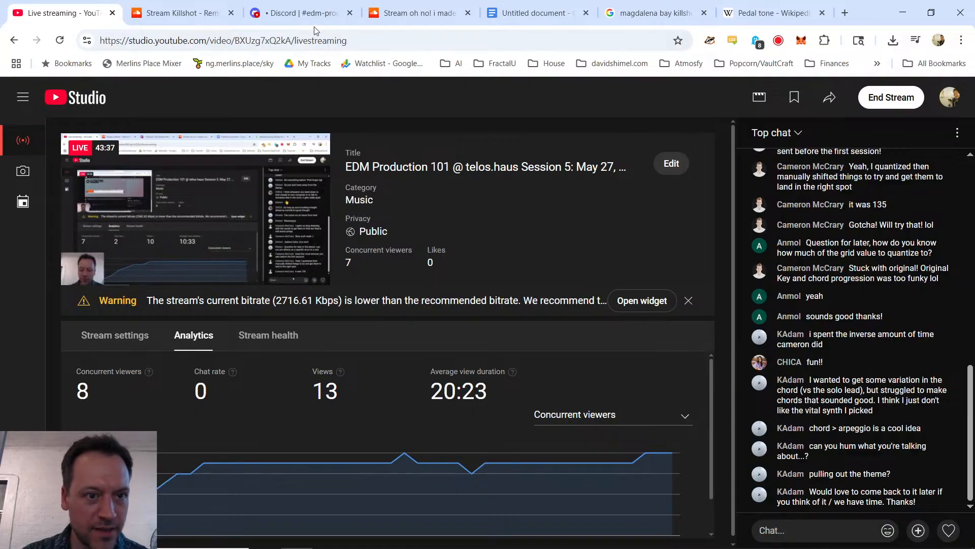
left_click(308, 16)
left_click(44, 10)
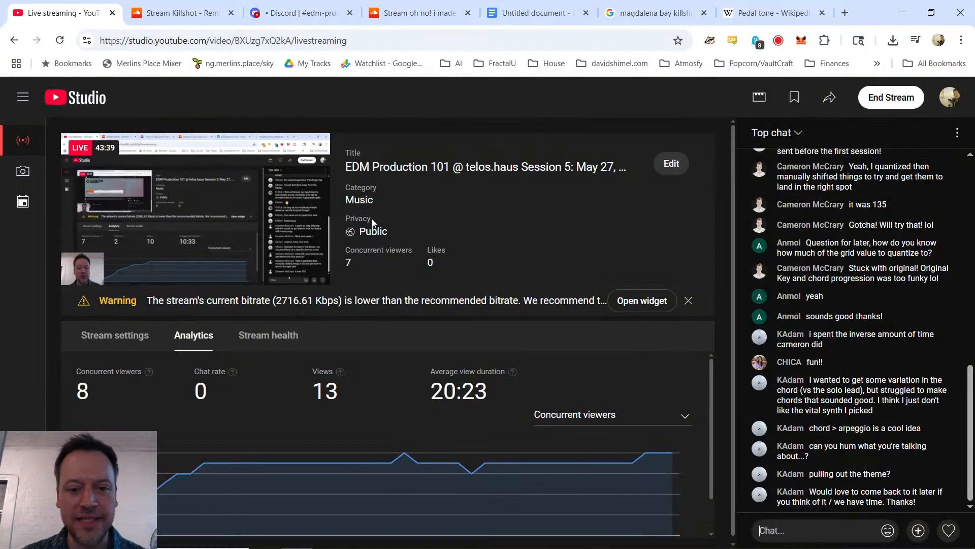
key("alt+Tab")
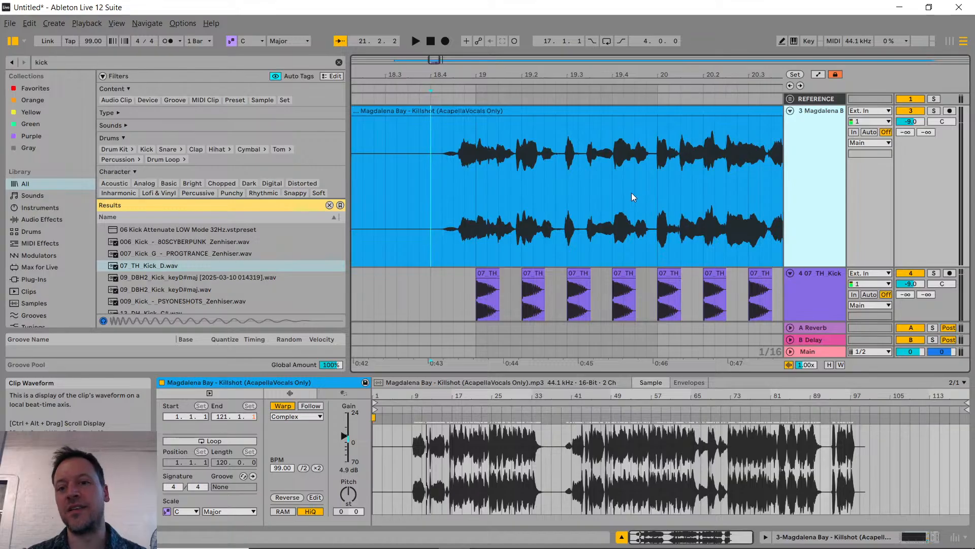
Step: Search the browser for "drum rack" and add an empty Drum Rack as a new track below the kick audio track
scroll(635, 190, "down", 4)
scroll(584, 206, "up", 1)
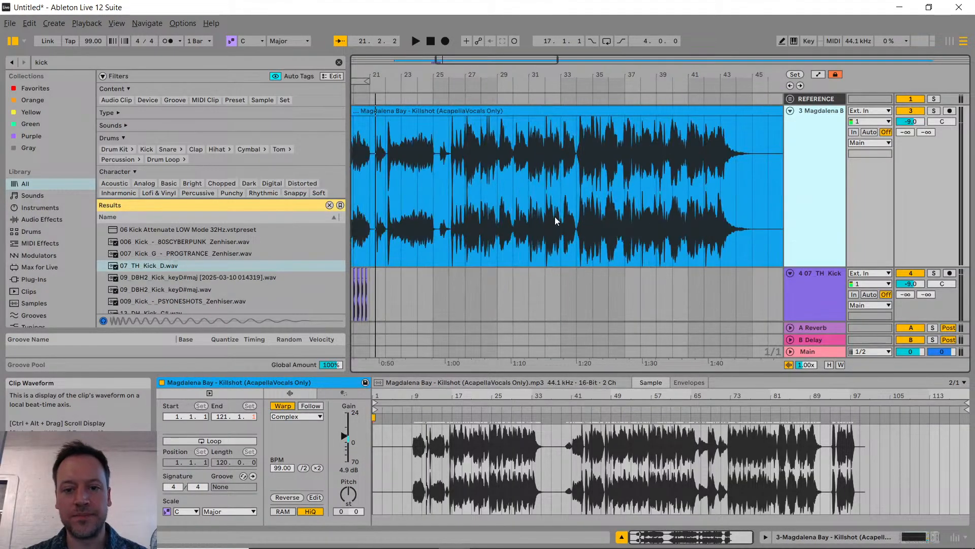
scroll(554, 216, "left", 5)
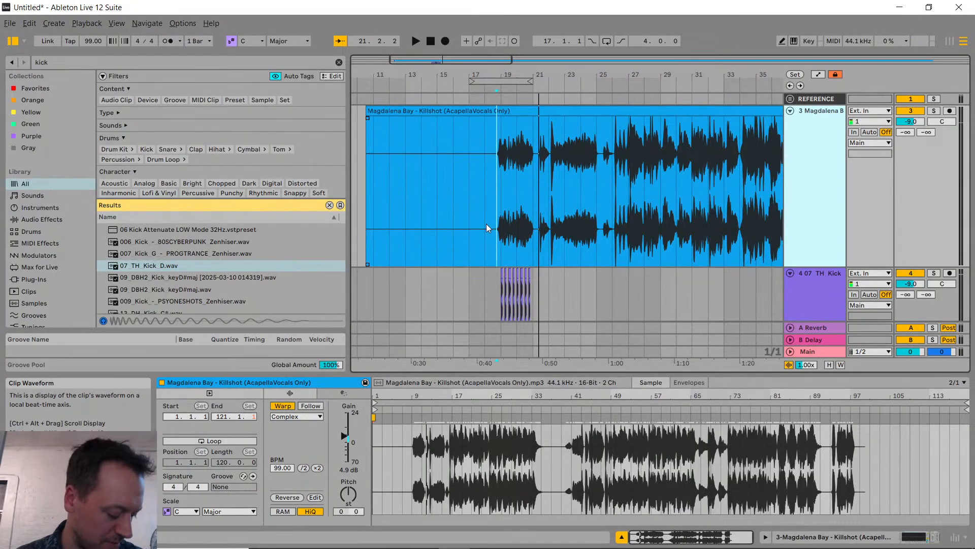
key("ctrl+f")
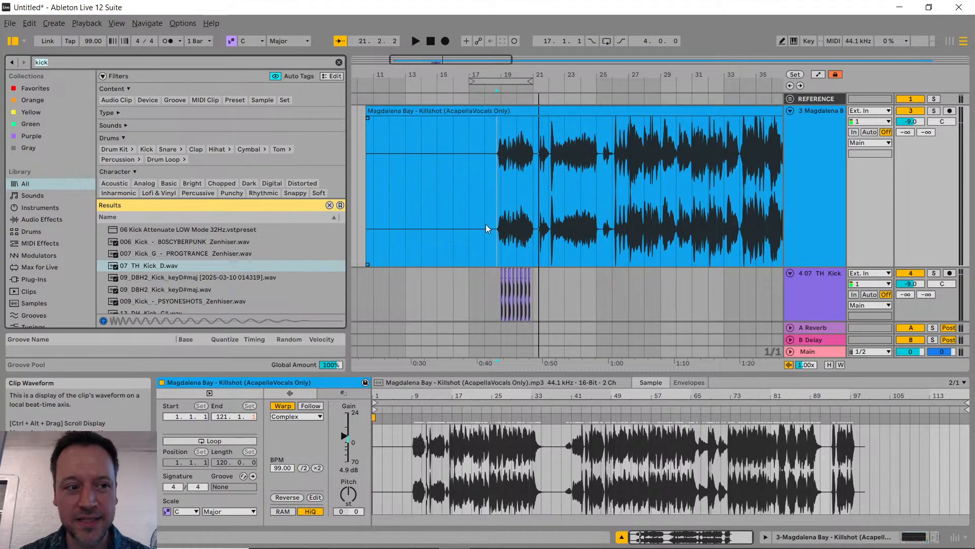
type("drum rac")
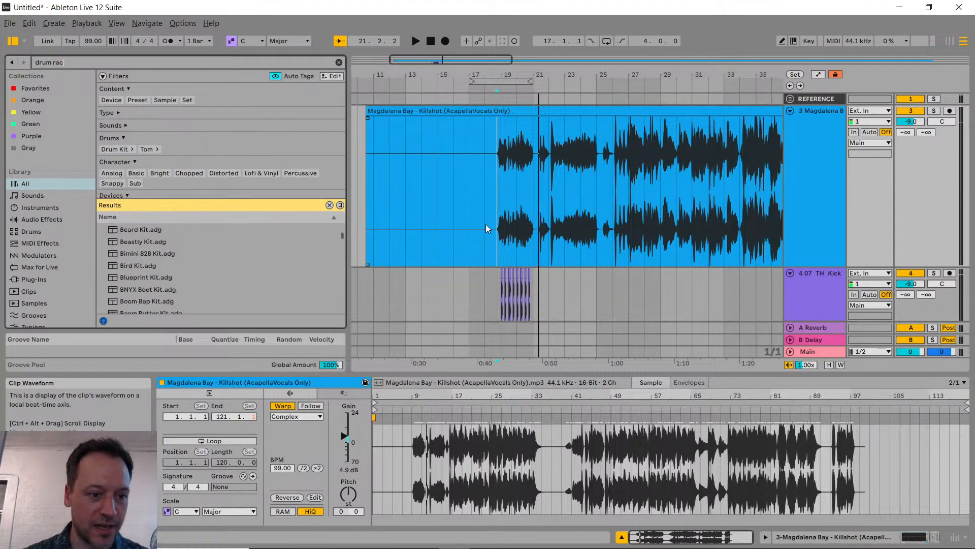
scroll(191, 276, "down", 3)
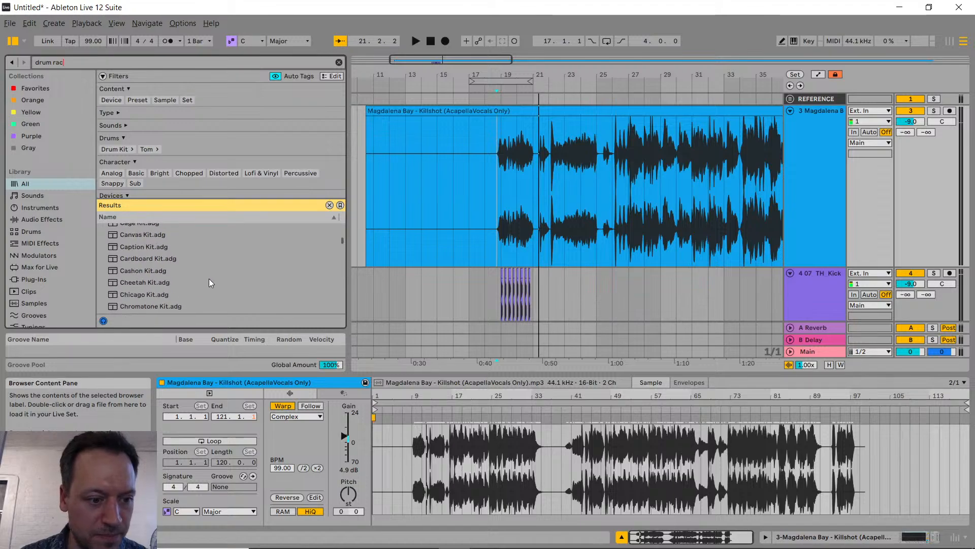
type("k")
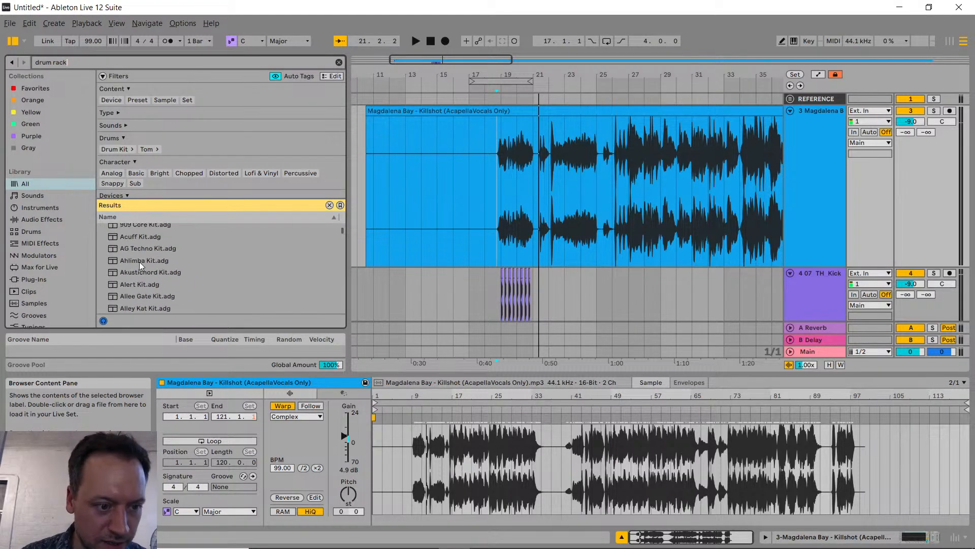
left_click(129, 227)
scroll(709, 251, "down", 1)
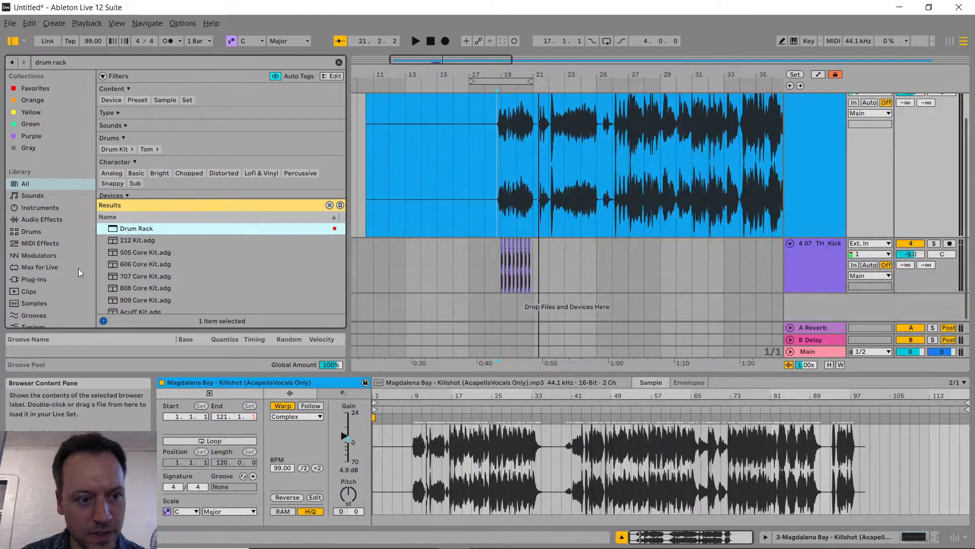
left_click_drag(133, 232, 800, 306)
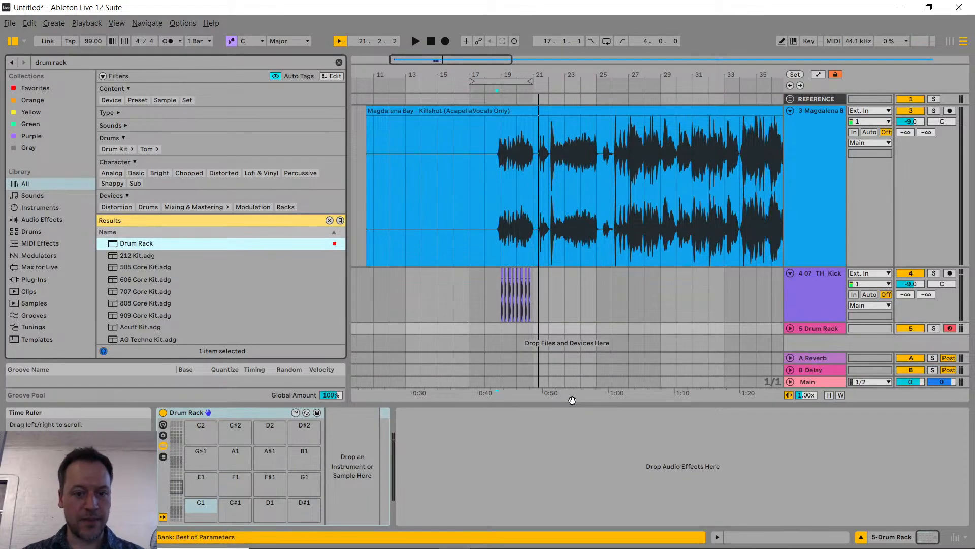
Step: Search for "kick" samples and load 03_FB_Kick_A#.wav onto the Drum Rack's C1 pad
key("ctrl+f")
type("kick")
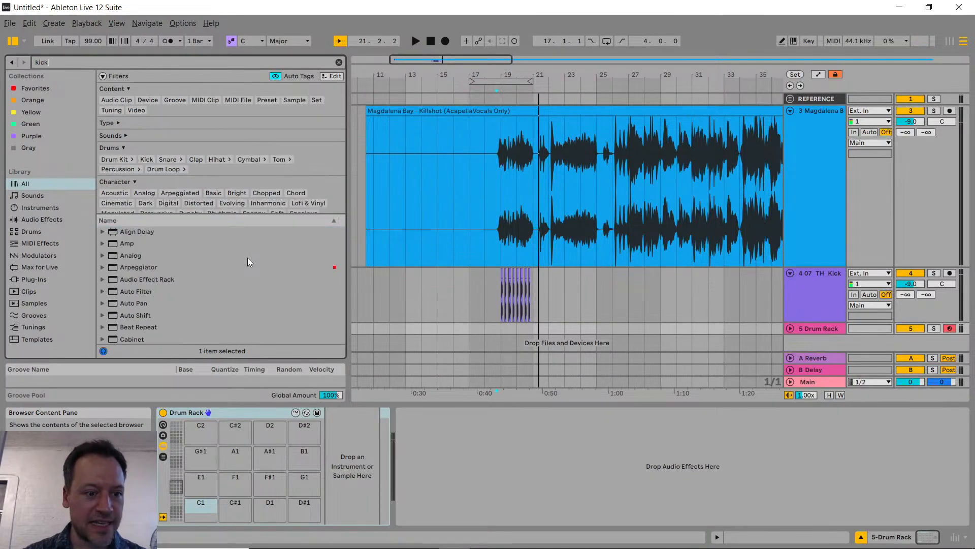
scroll(177, 279, "down", 5)
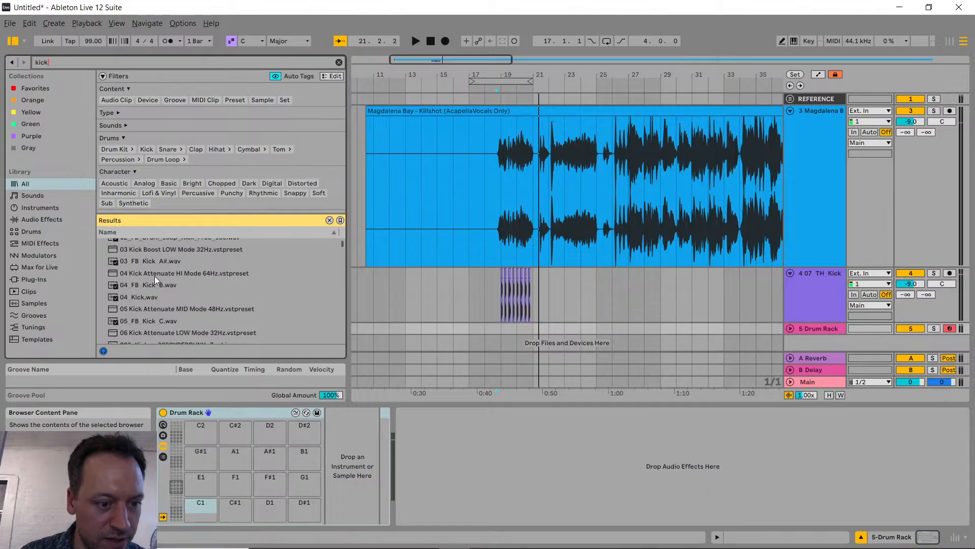
left_click_drag(159, 261, 203, 508)
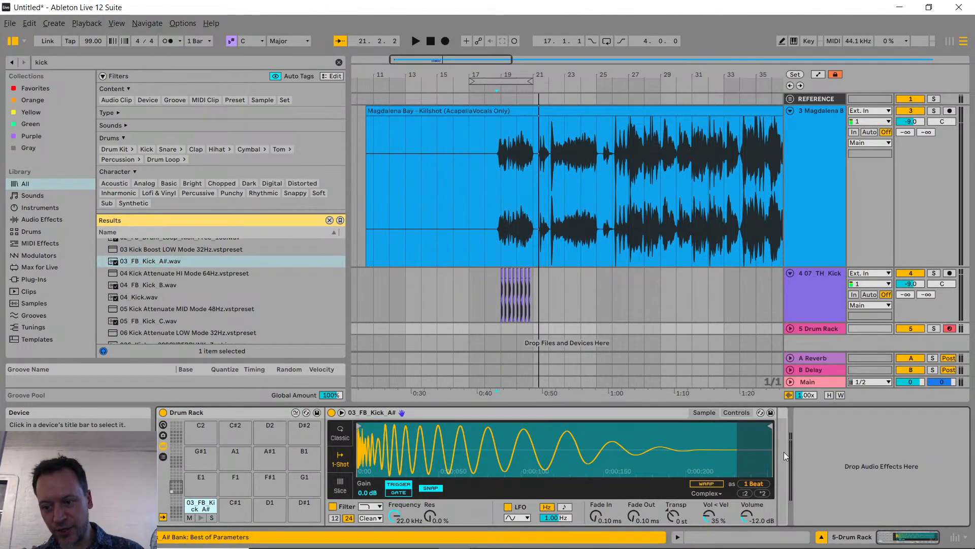
Step: Find the Saturator effect and place it inside the kick pad's chain, directly after its sampler
key("ctrl+f")
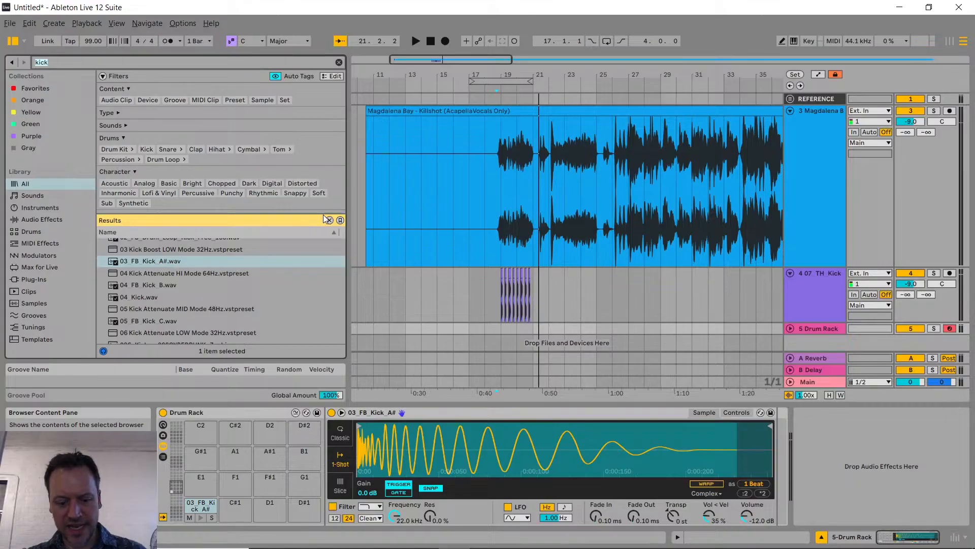
type("sat")
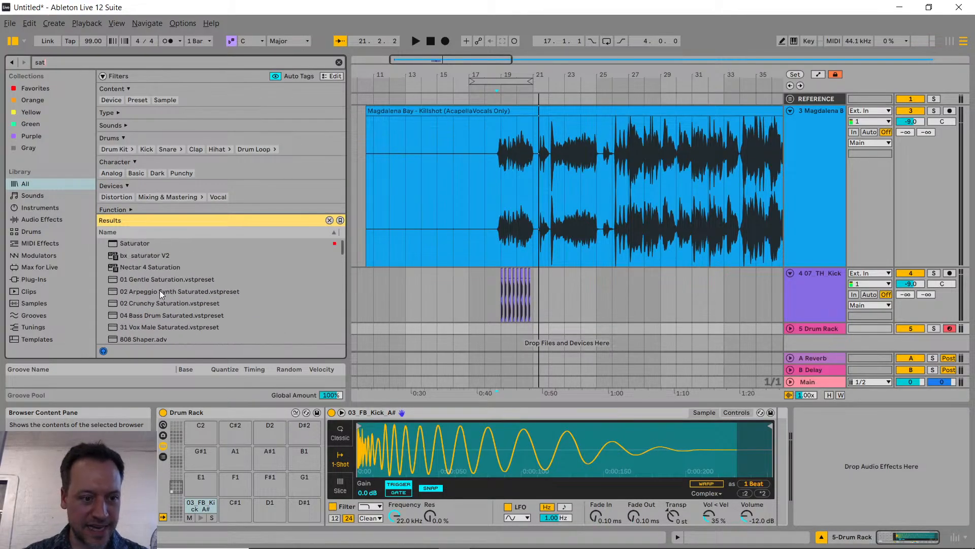
left_click_drag(137, 243, 806, 435)
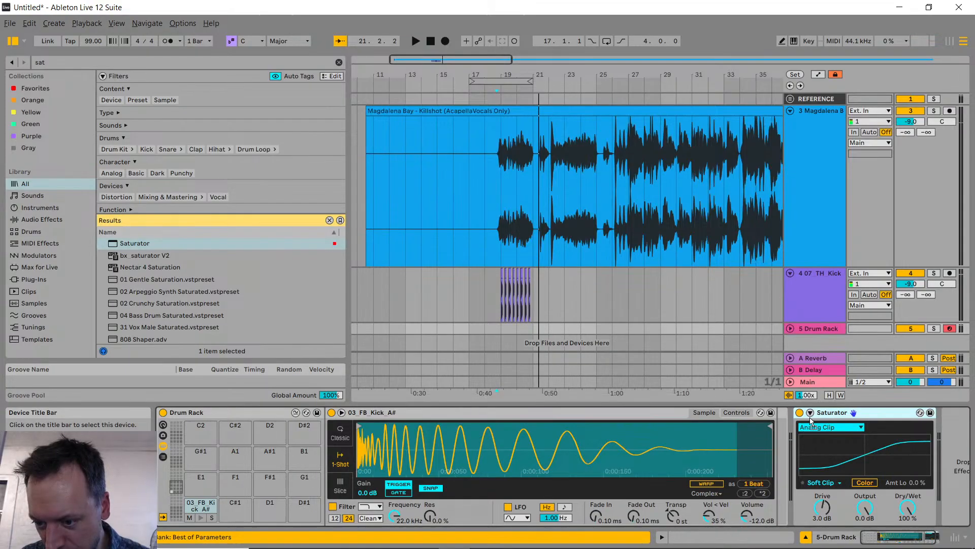
left_click_drag(781, 424, 775, 435)
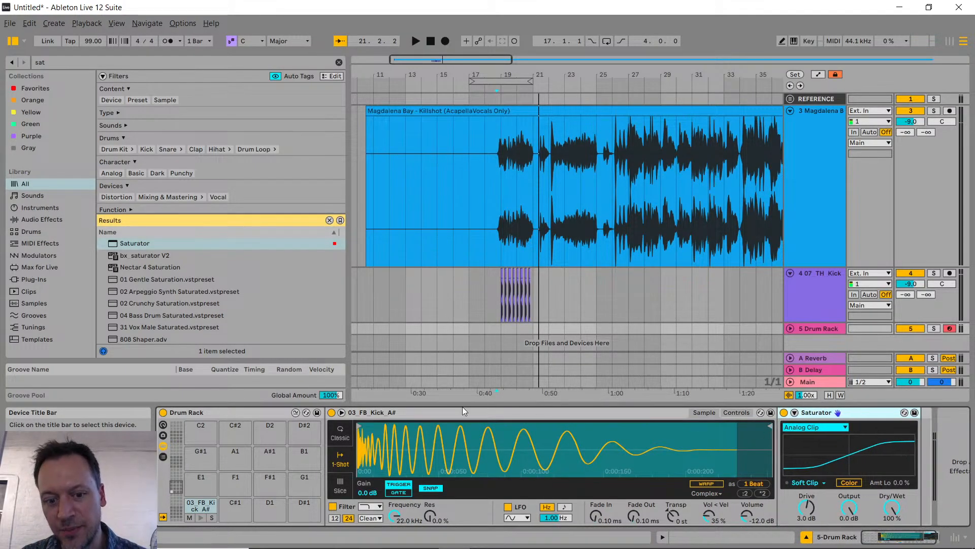
Step: Compare the device chains of the empty C#1, E1 and F1 pads with the kick pad's chain, ending on the kick pad
left_click(245, 507)
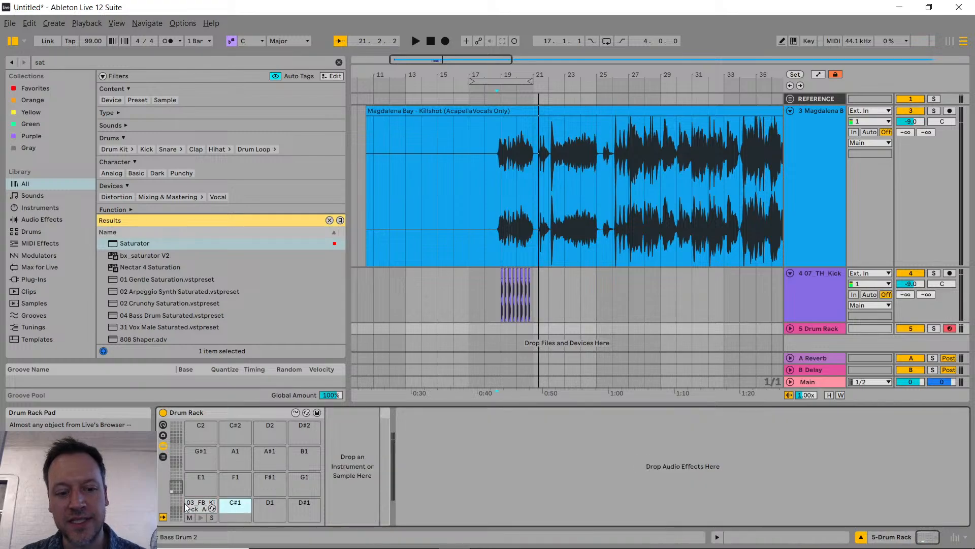
left_click(194, 509)
left_click(196, 483)
left_click(232, 486)
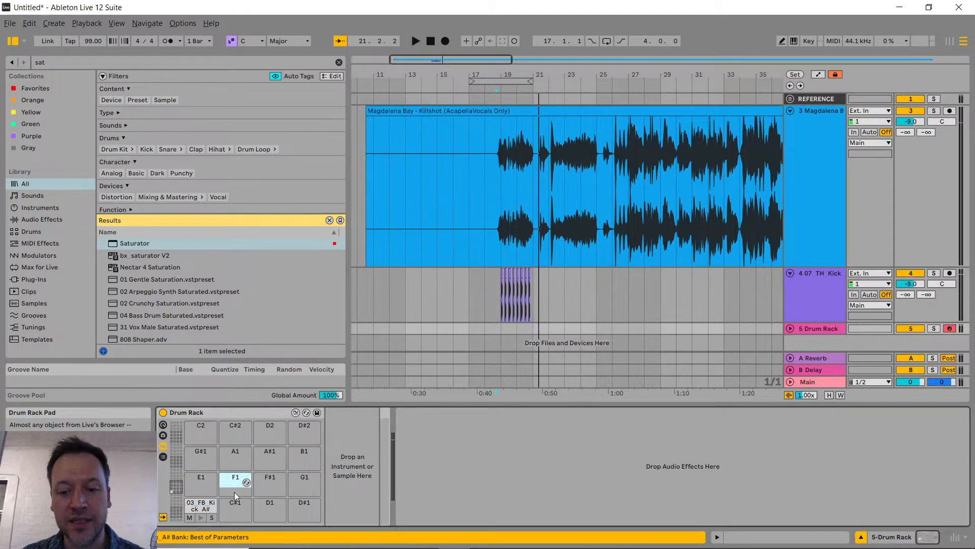
left_click(235, 507)
left_click(196, 510)
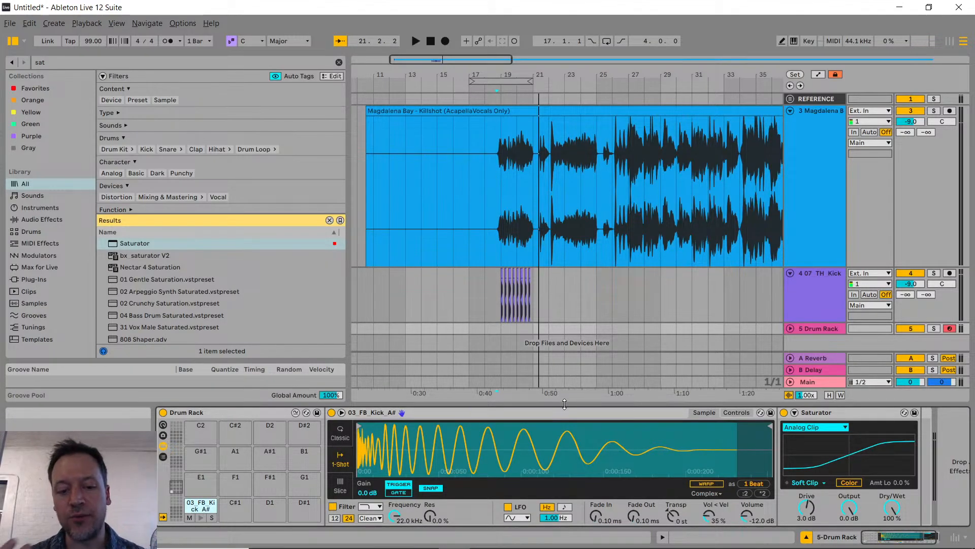
Step: Change the kick sampler's filter type to high-pass and show its filter controls
left_click(737, 412)
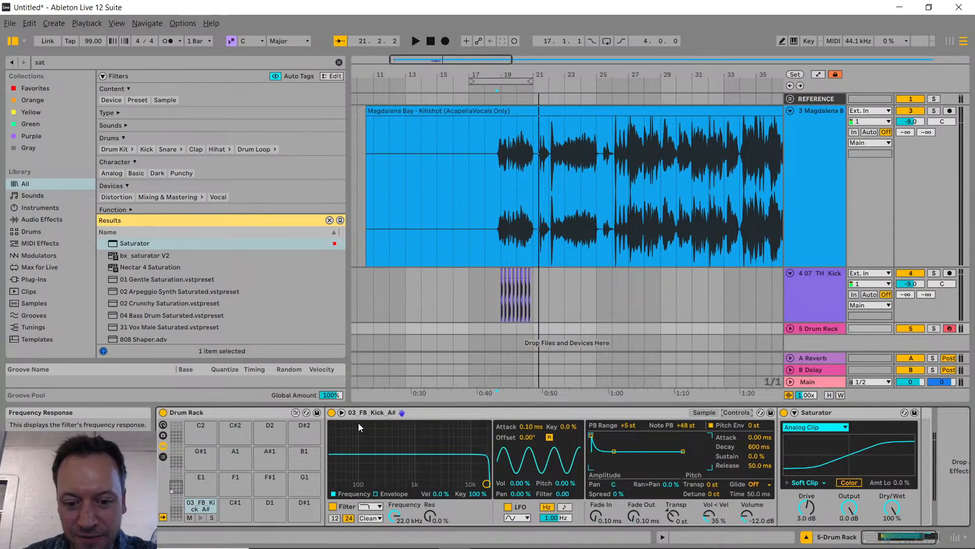
left_click(374, 508)
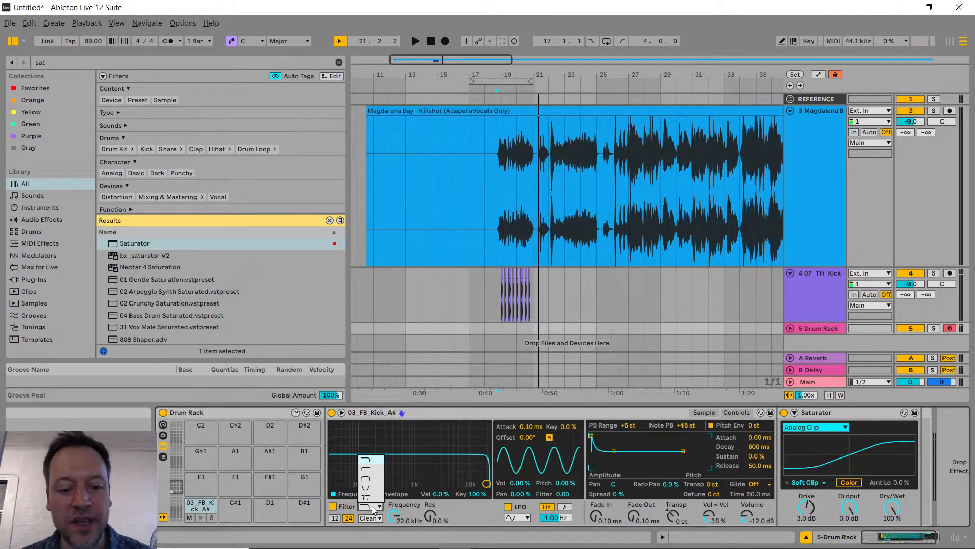
left_click(370, 468)
left_click(704, 412)
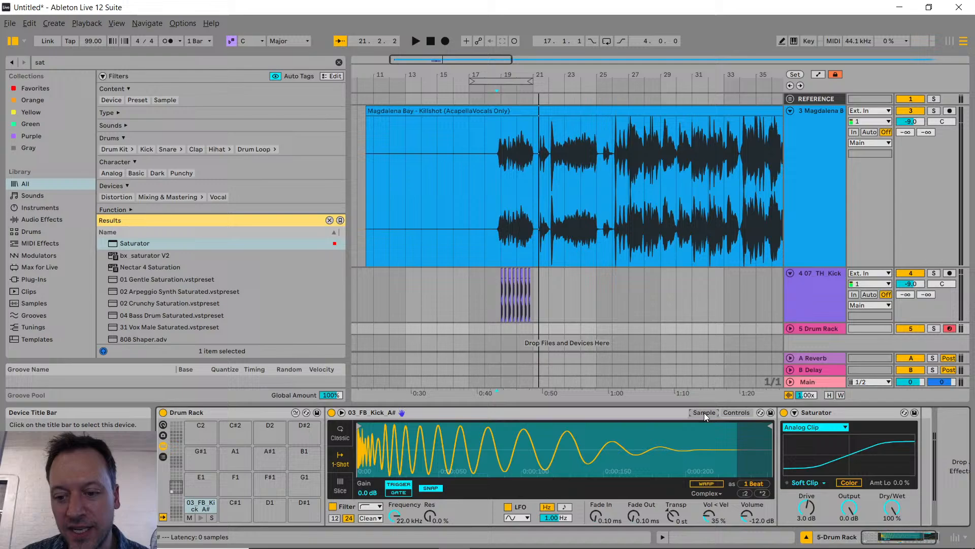
left_click(736, 412)
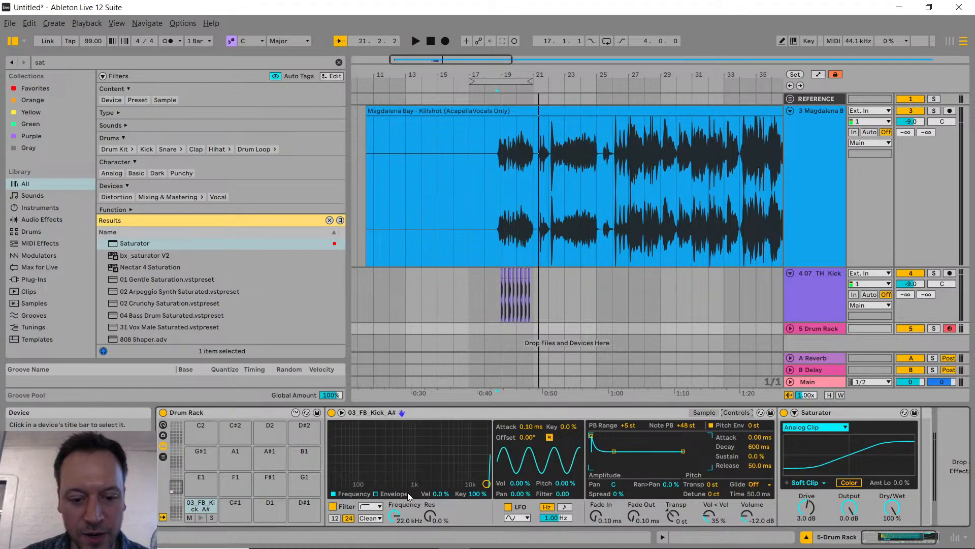
Step: Audition the kick with the high-pass cutoff at 390 Hz and 30 Hz, and set the cutoff to 90.1 Hz
left_click_drag(396, 521, 395, 544)
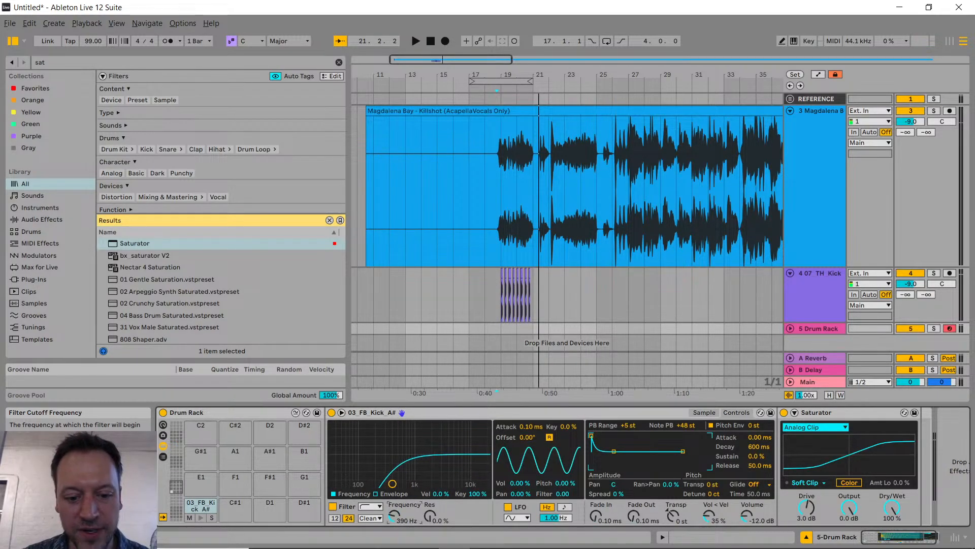
left_click(203, 518)
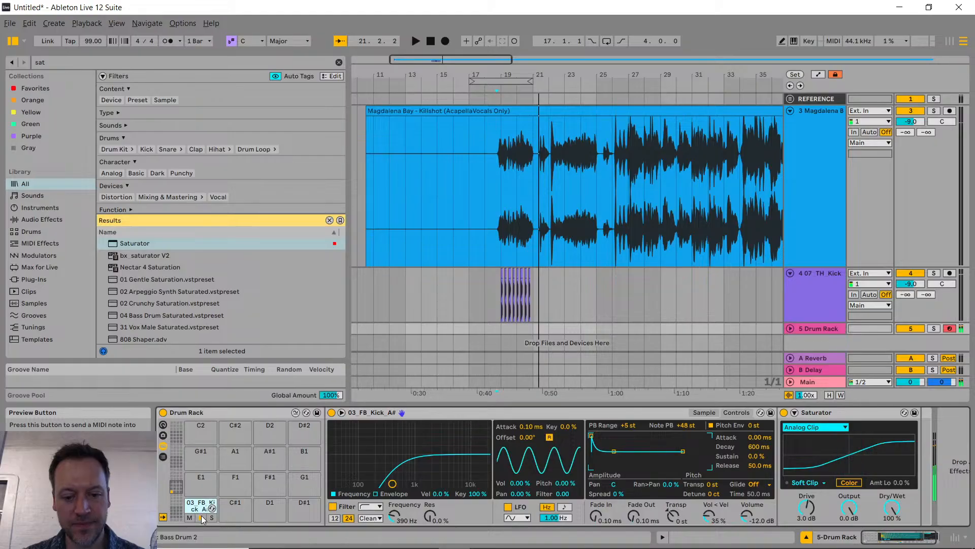
left_click_drag(396, 517, 396, 545)
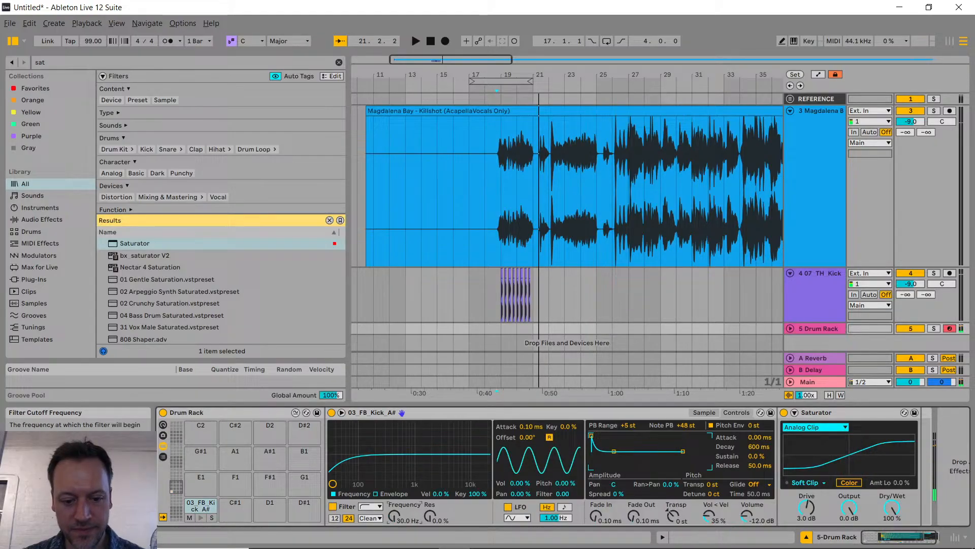
left_click(202, 519)
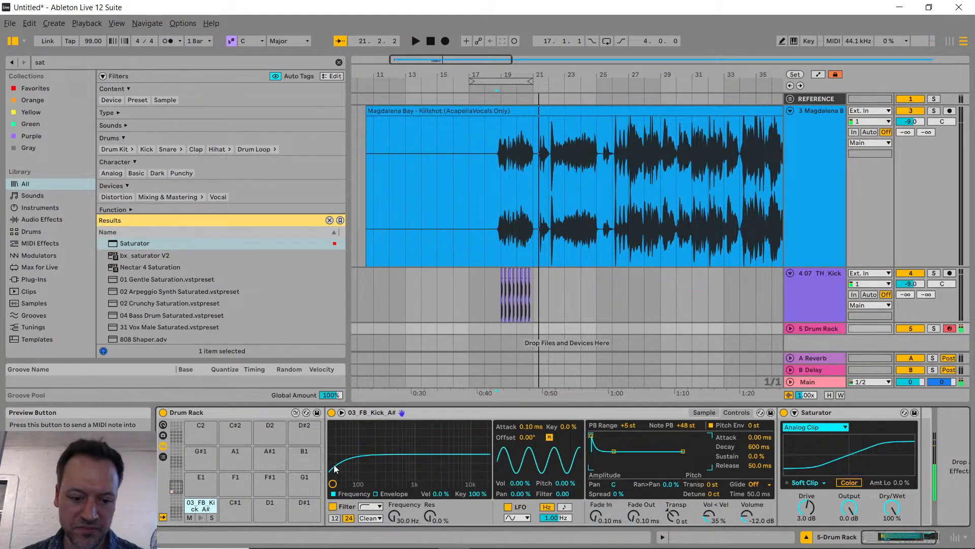
left_click_drag(407, 511, 383, 496)
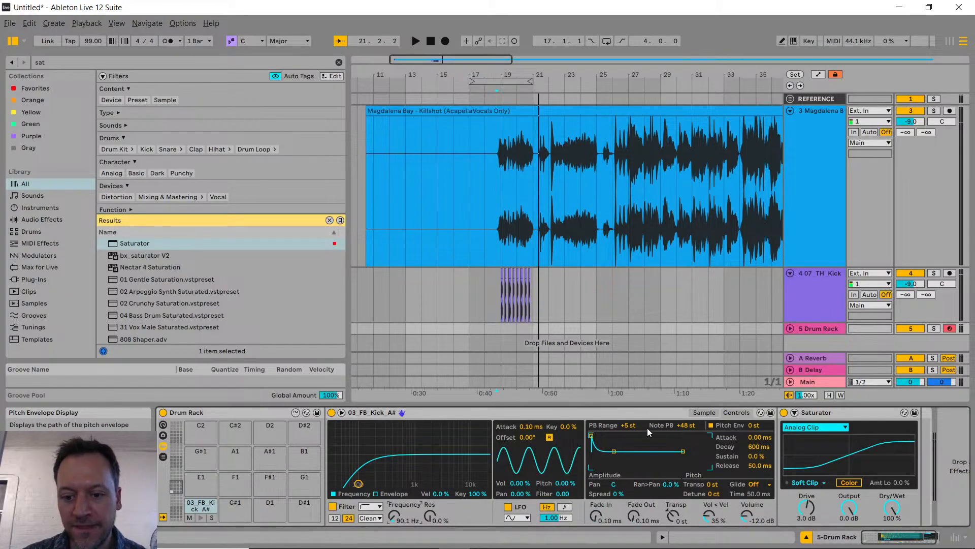
left_click(704, 412)
Step: Check the live chat in YouTube Studio twice, and return to Ableton Live
key("alt+Tab")
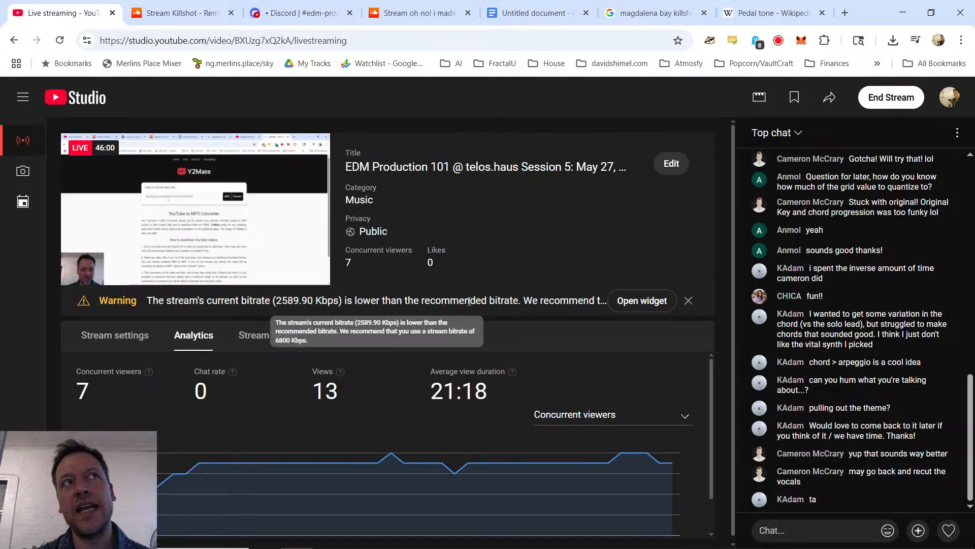
key("alt+Tab")
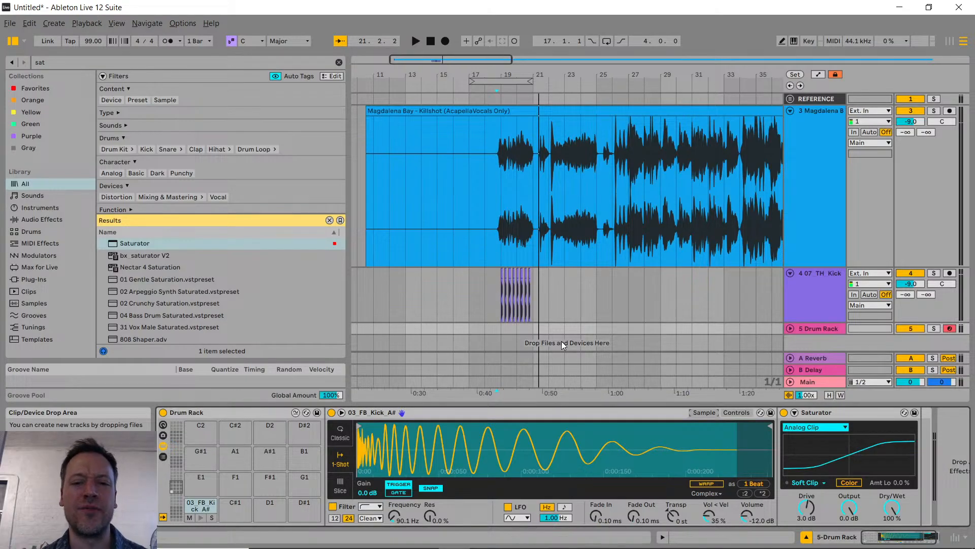
key("alt+Tab")
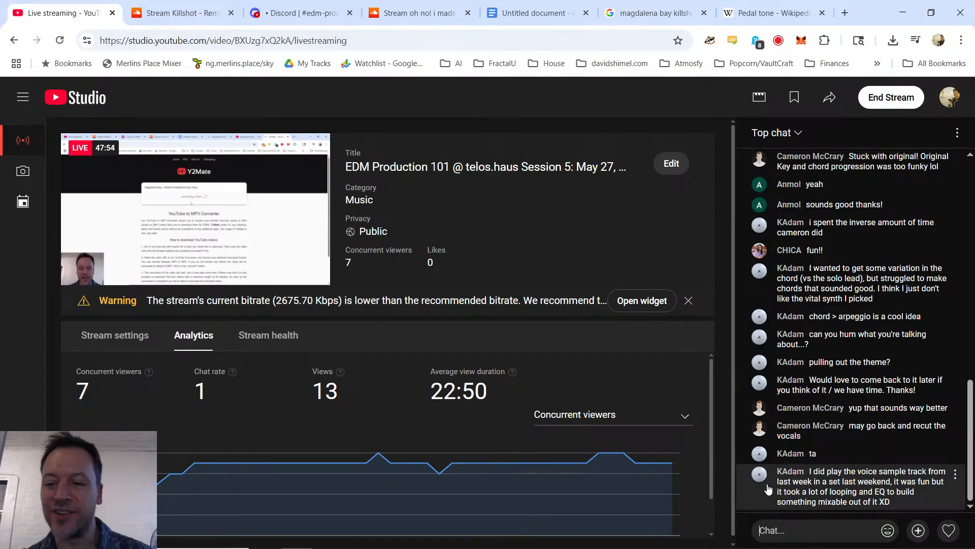
key("alt+Tab")
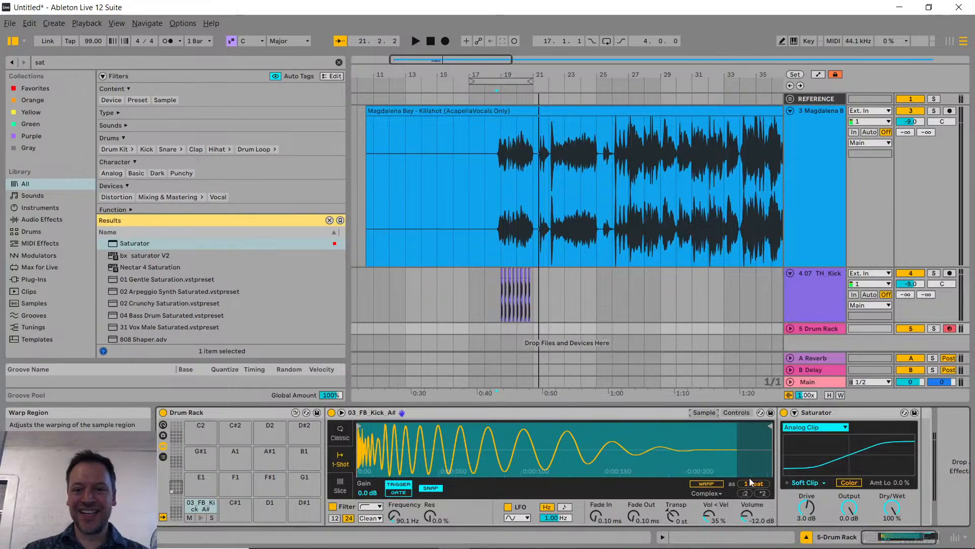
Step: Open the recent Live Set telos-hause-spring-2025-session-4-music-theory.als and bring its lower tracks into view
left_click(10, 23)
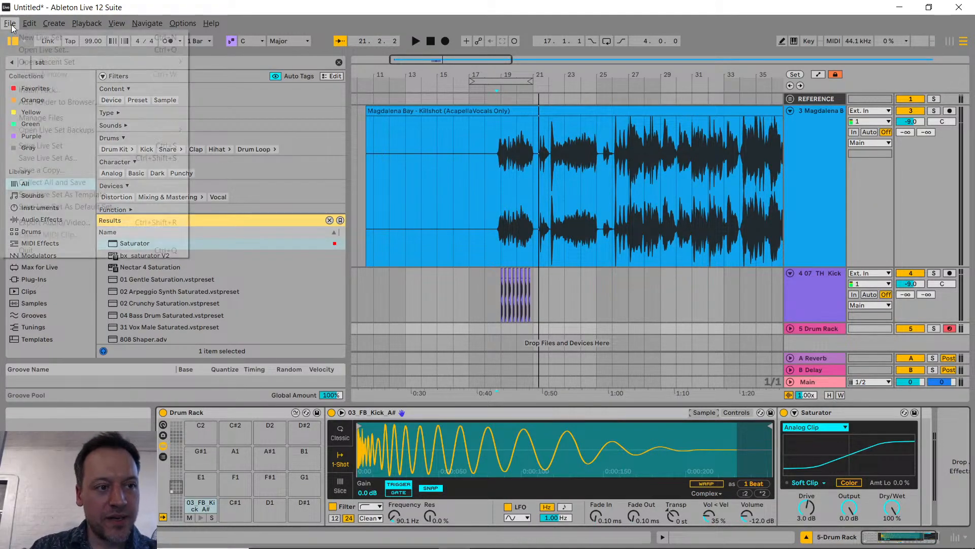
mouse_move(45, 63)
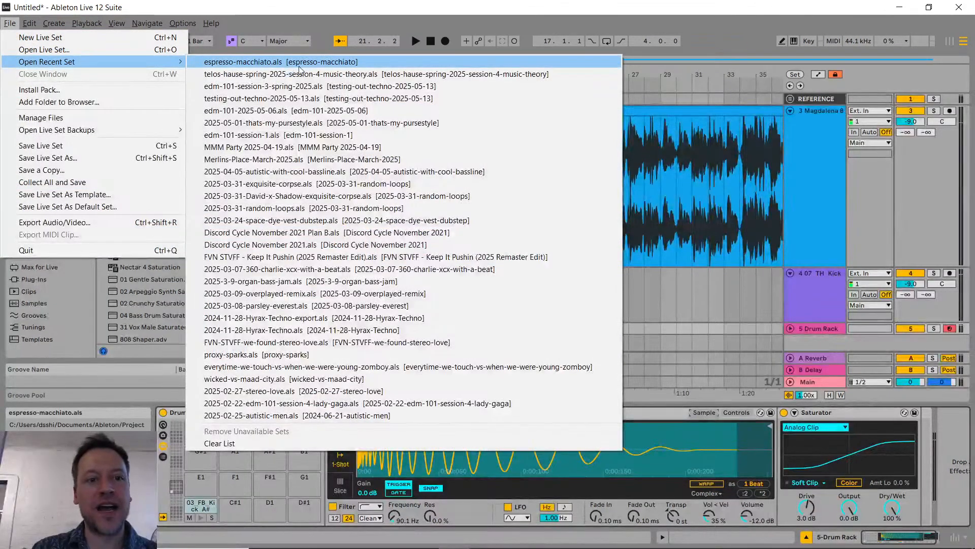
left_click(373, 74)
left_click(466, 297)
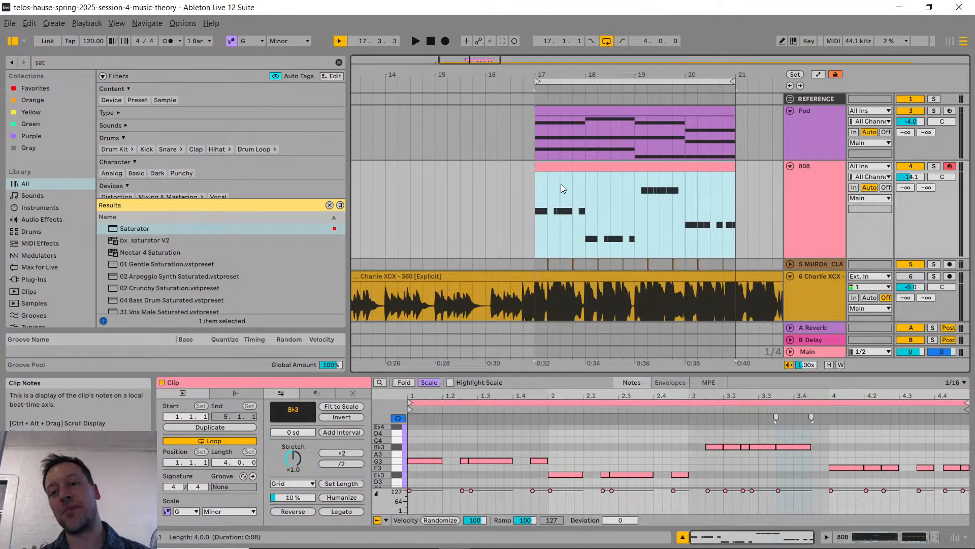
scroll(578, 210, "down", 3)
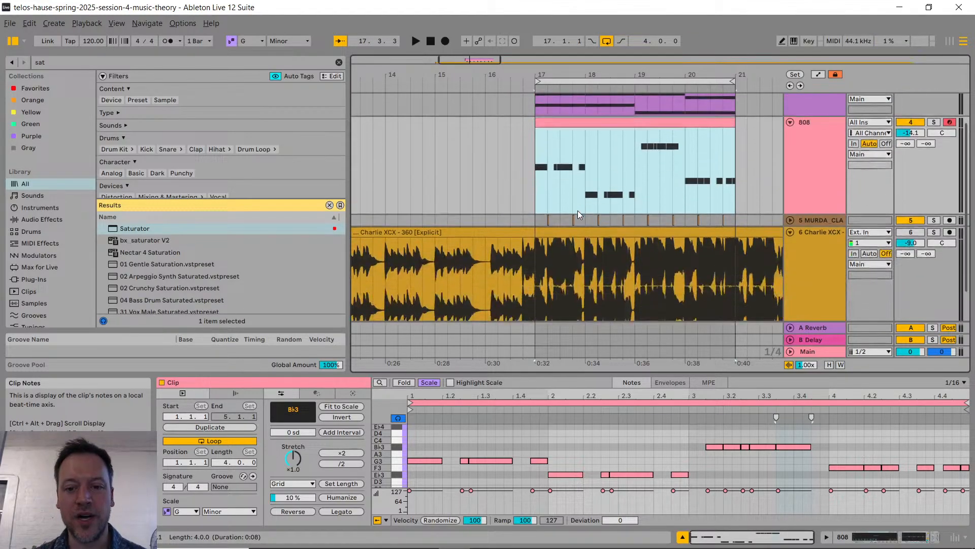
Step: Move the Charlie XCX - 360 clip along its track so it starts just after bar 25, clear of the loop region
scroll(578, 210, "down", 3, "ctrl")
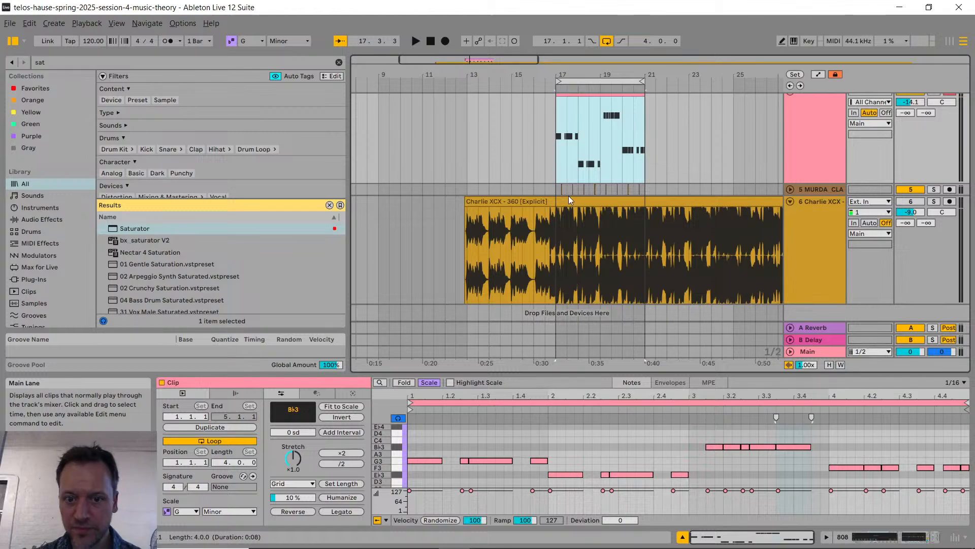
left_click(568, 200)
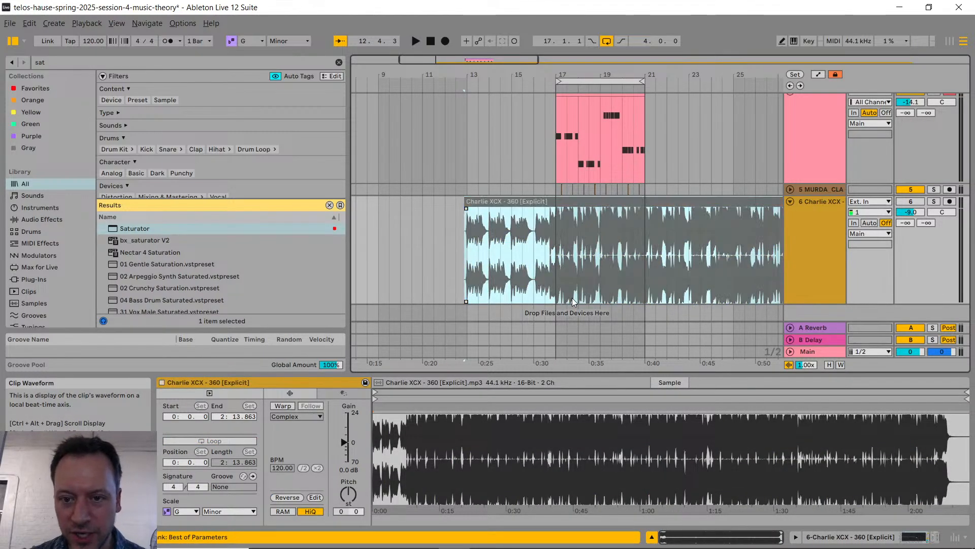
left_click_drag(482, 203, 750, 236)
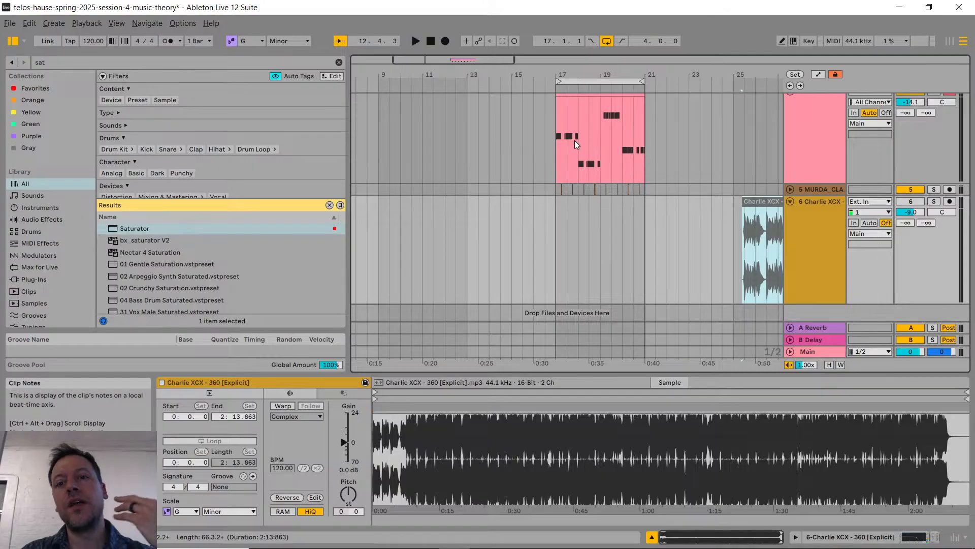
Step: Check the YouTube Studio live chat for questions about last week's project, returning to the Pad and 808 tracks in Ableton Live
key("alt+Tab")
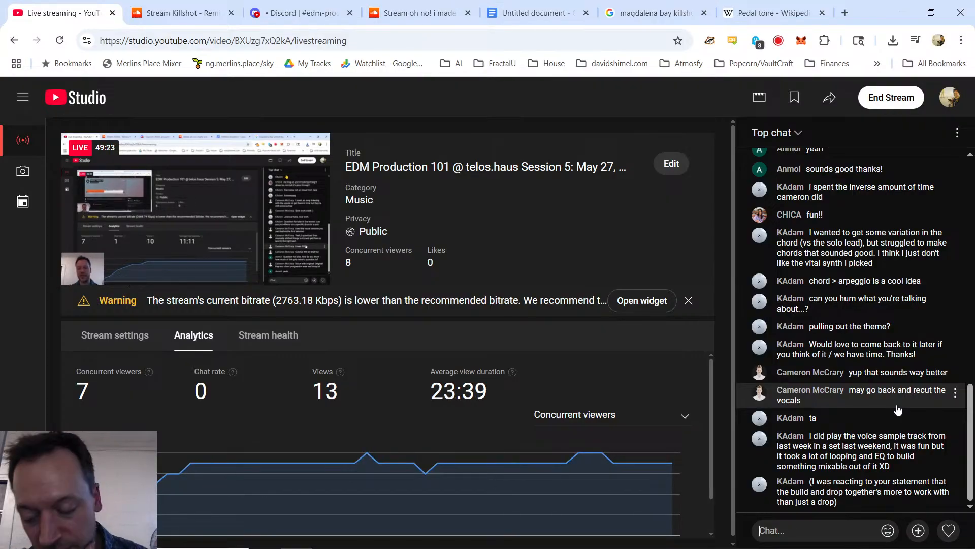
key("alt+Tab")
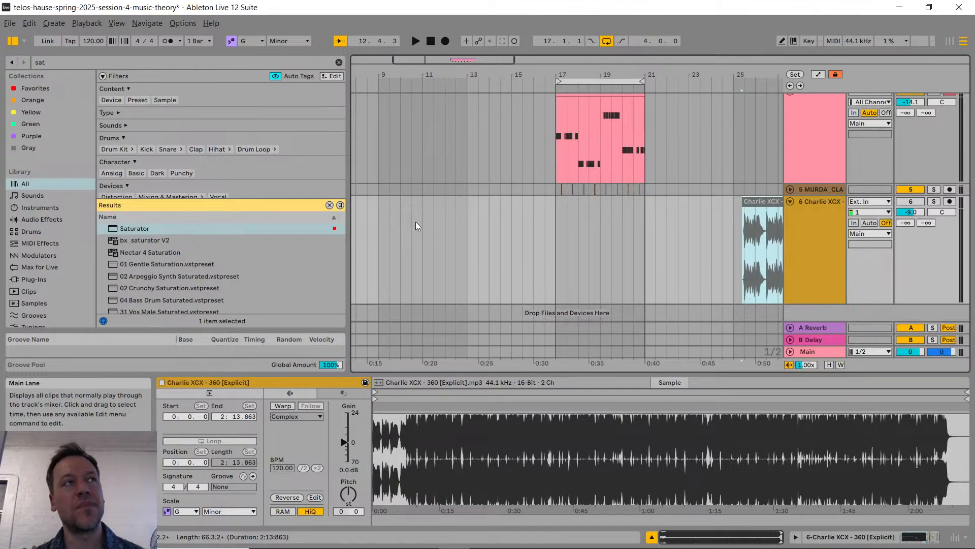
scroll(530, 273, "left", 5)
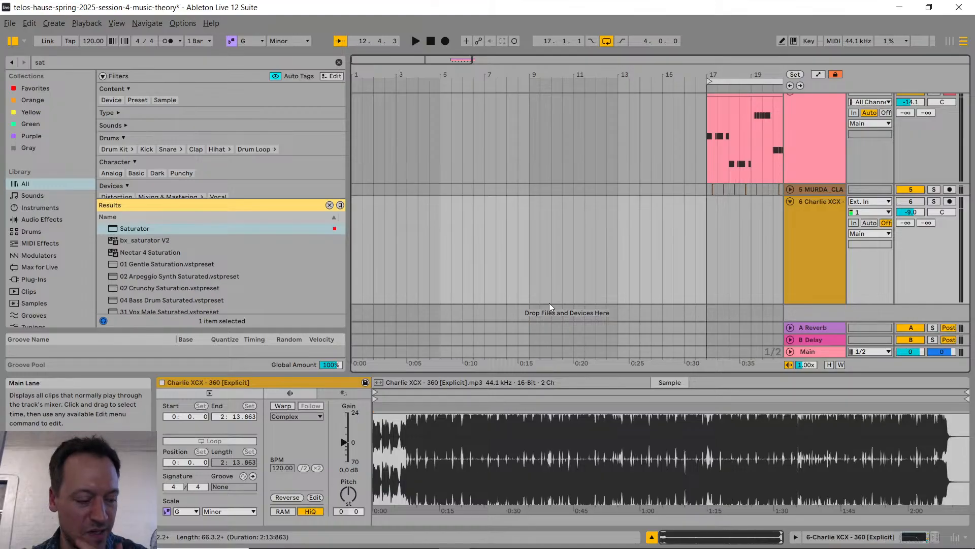
key("alt+Tab")
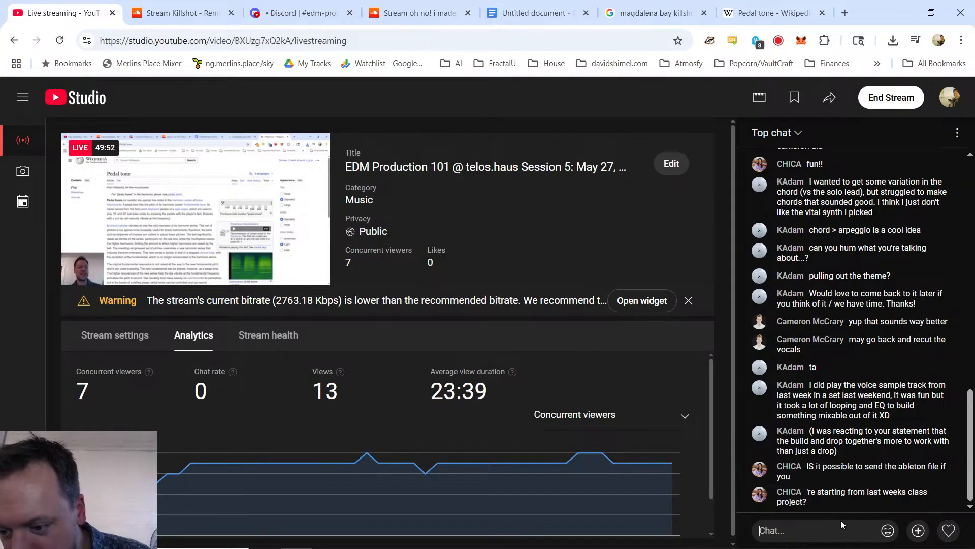
left_click(827, 526)
key("alt+Tab")
scroll(605, 251, "right", 2)
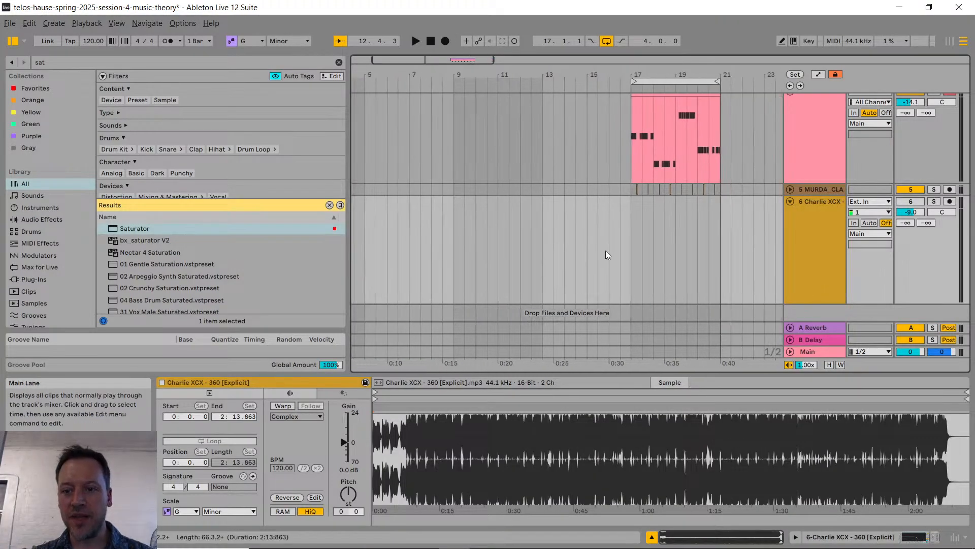
scroll(646, 268, "up", 3)
scroll(670, 266, "right", 2)
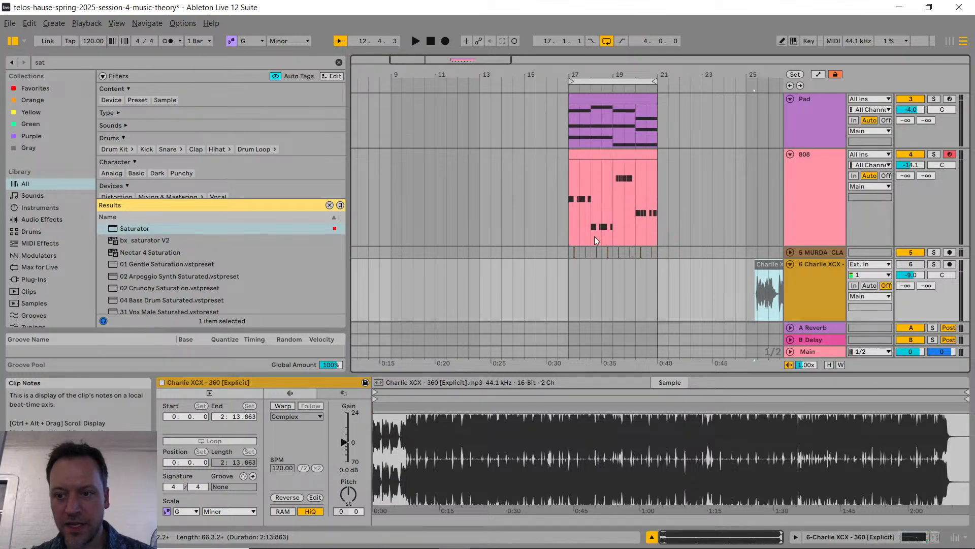
left_click(820, 186)
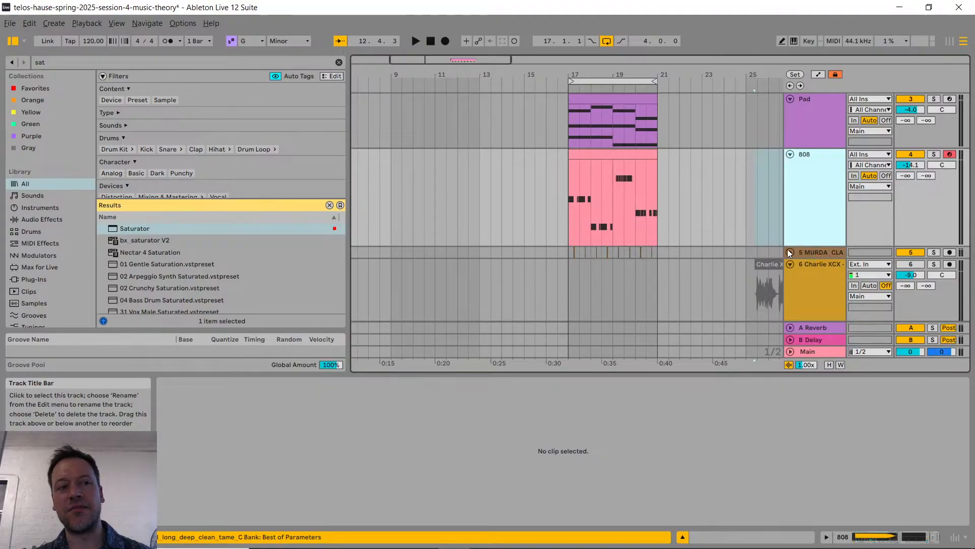
key("alt+Tab")
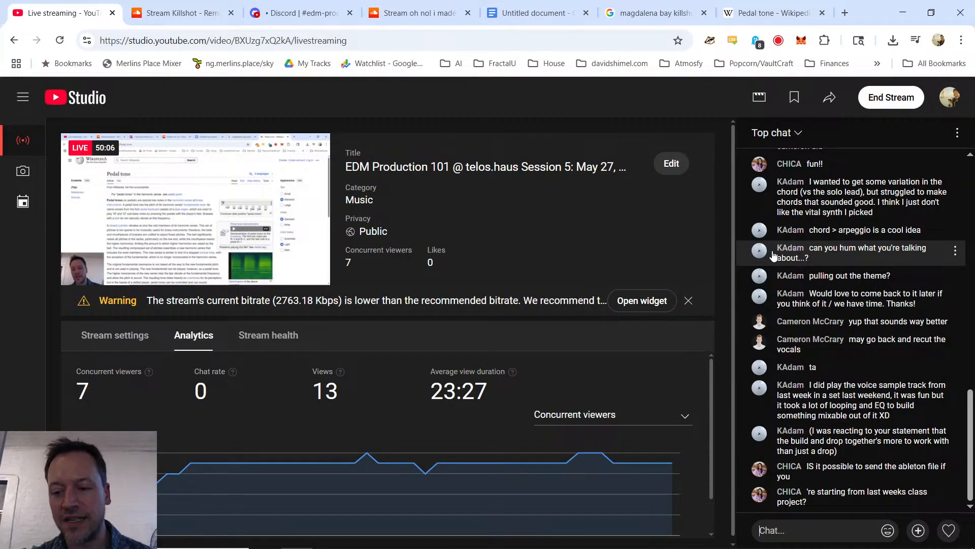
key("alt+Tab")
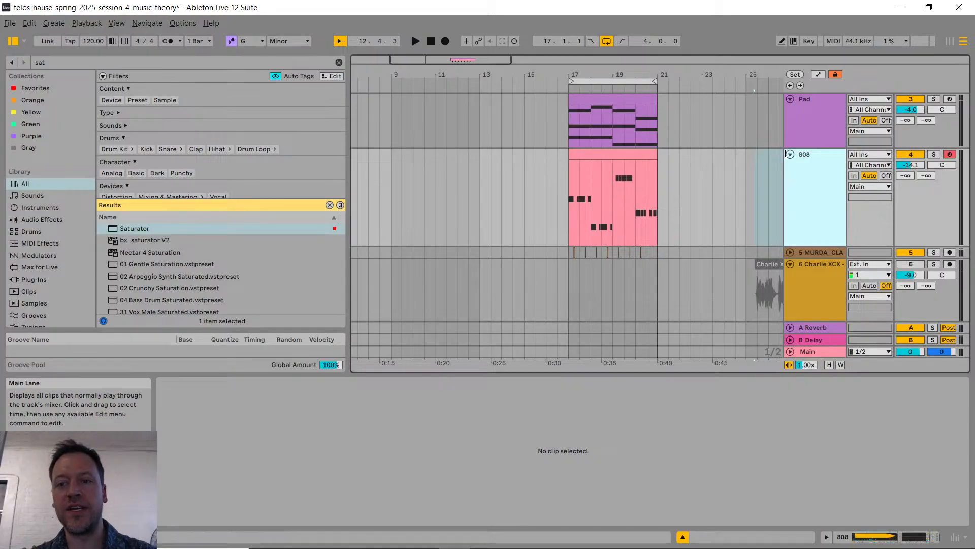
Step: Unfold the MURDA_CLAP track and rename it Clap
left_click(791, 254)
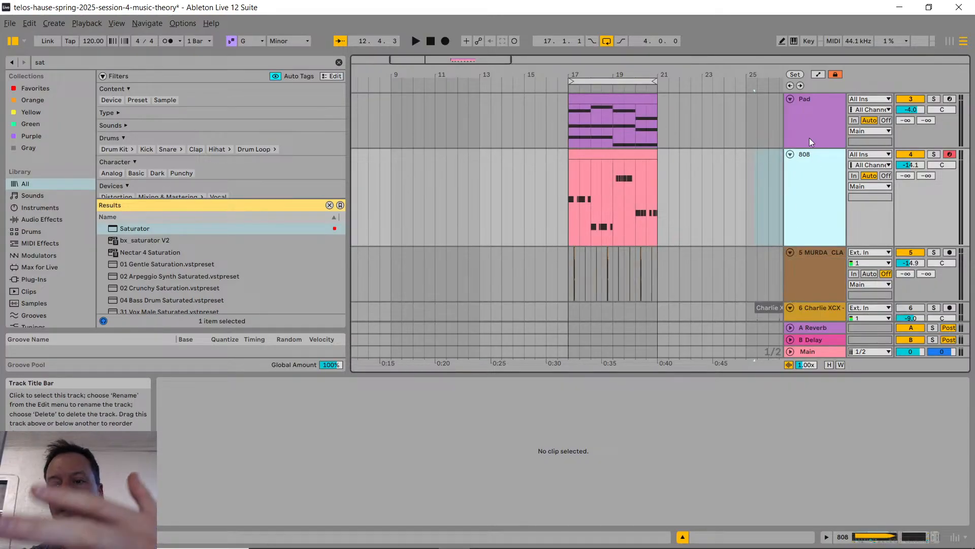
left_click(816, 265)
key("ctrl+r")
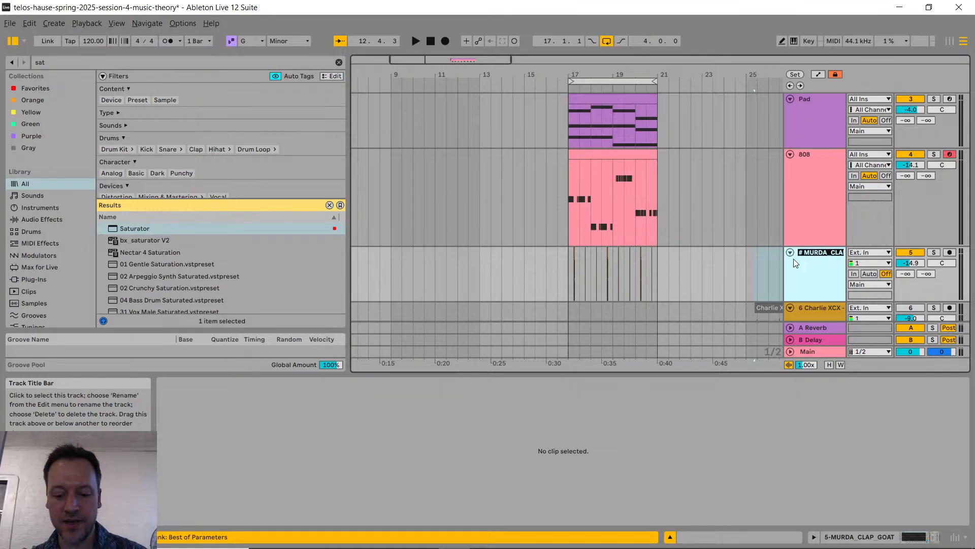
type("Clap")
key("Return")
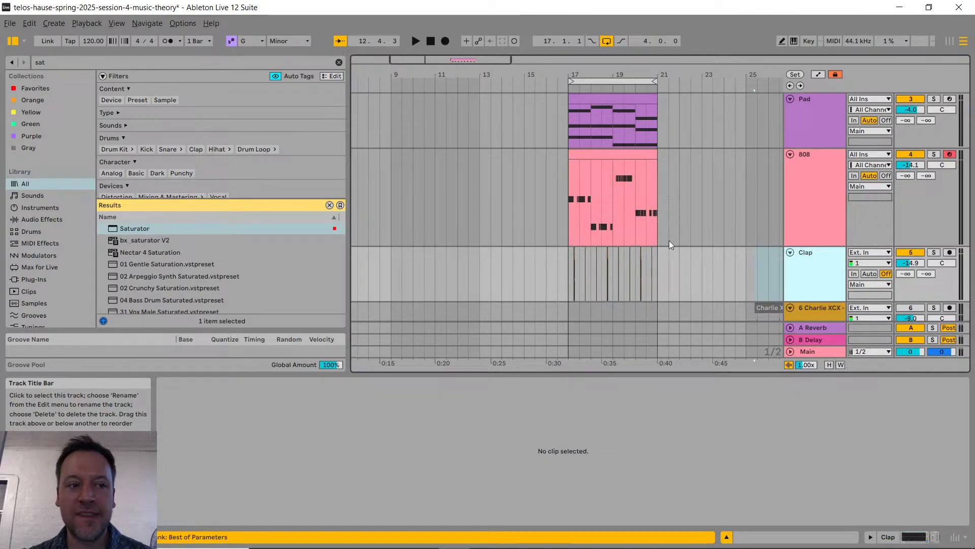
left_click(7, 24)
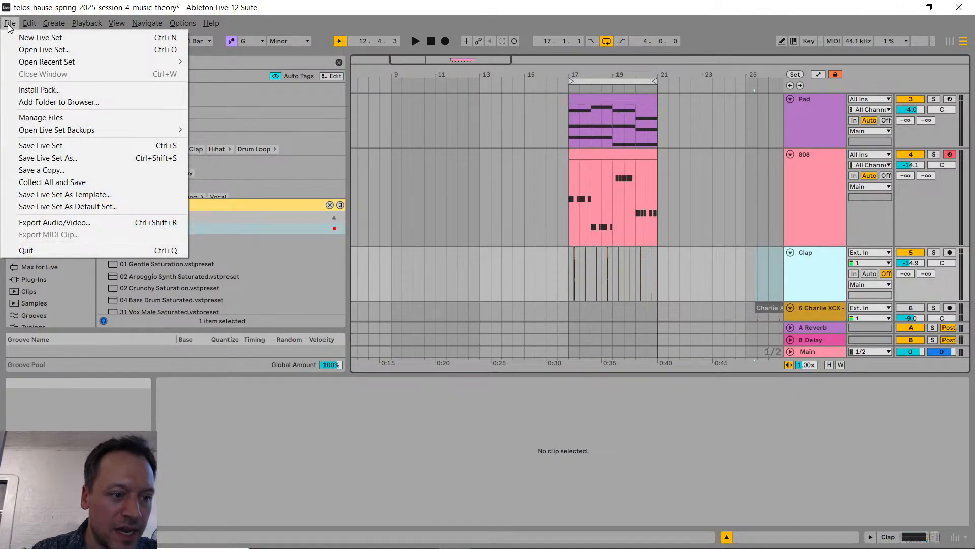
left_click(116, 223)
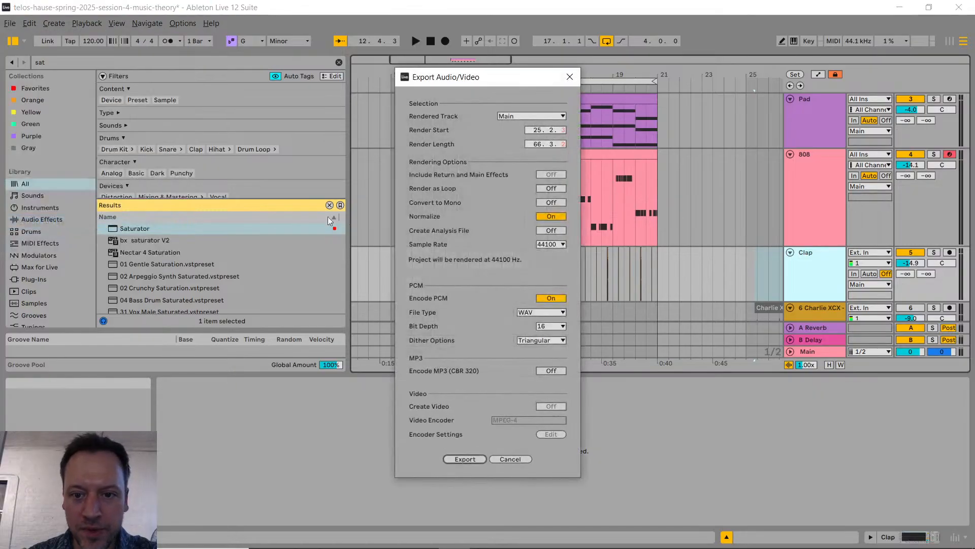
left_click(570, 78)
Step: Select the four-bar range from bar 17 to bar 21 on the Pad track
double_click(569, 117)
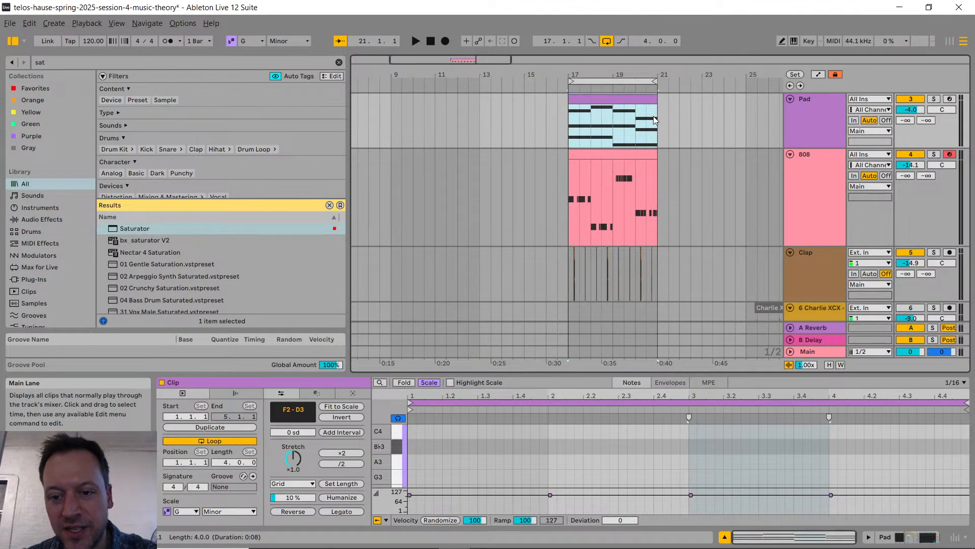
left_click_drag(653, 116, 653, 116)
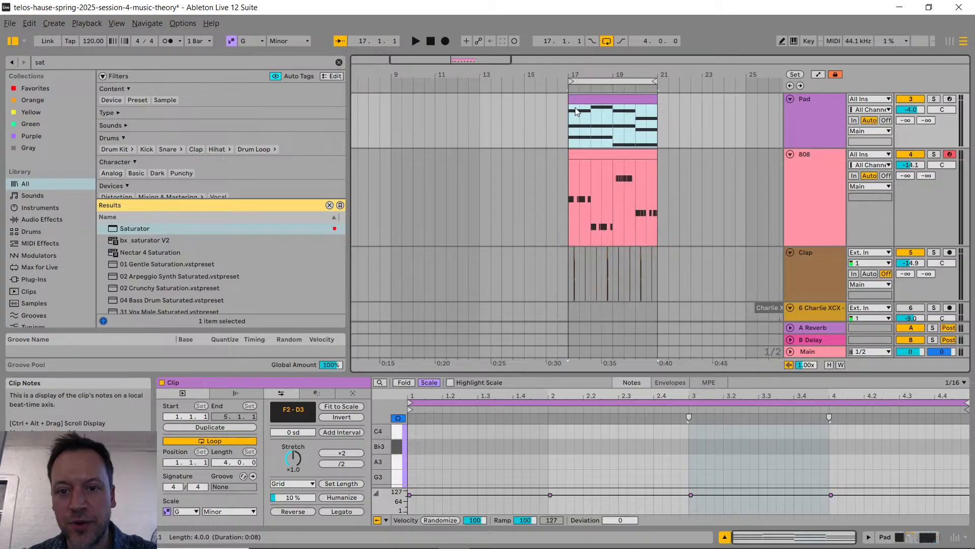
left_click_drag(569, 107, 660, 133)
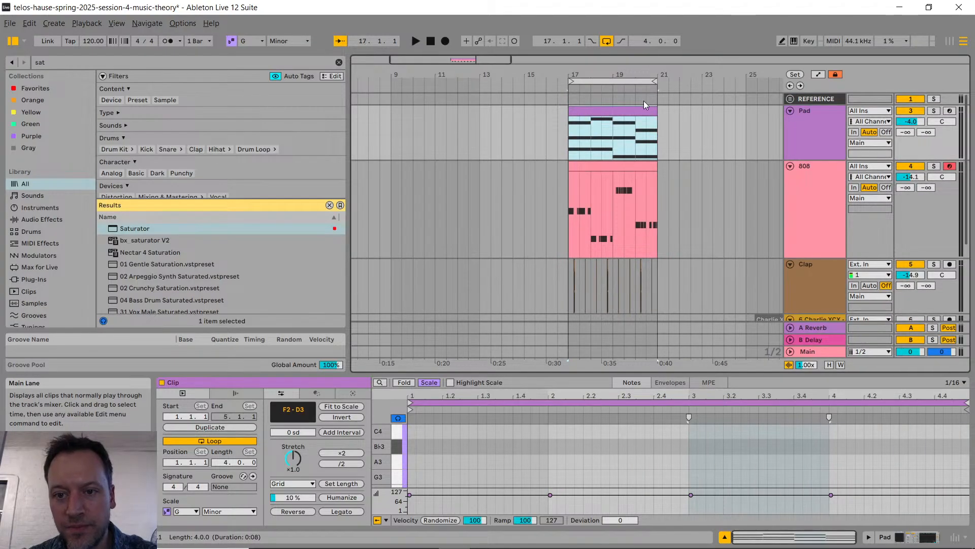
Step: Open the audio export settings for the selected range and set the rendered track to All Individual Tracks
left_click(9, 23)
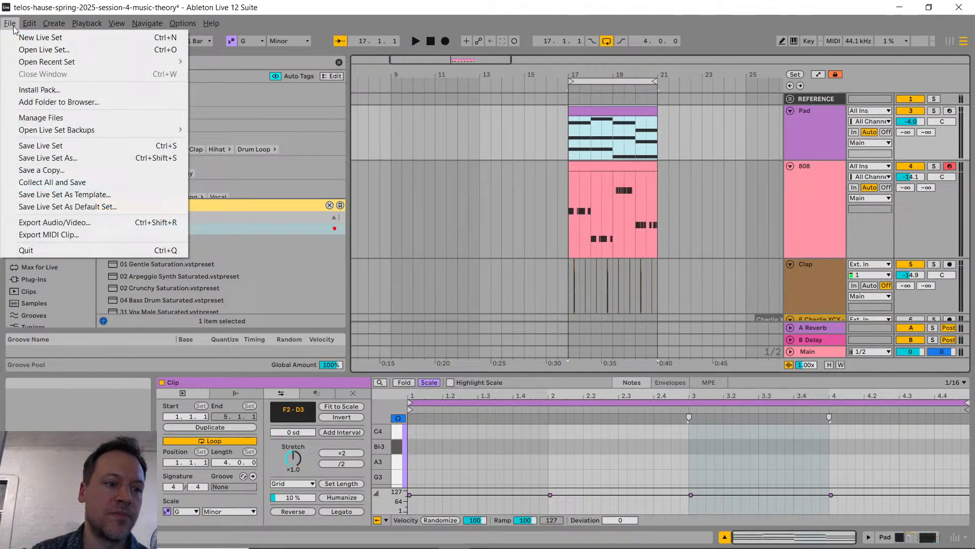
left_click(58, 224)
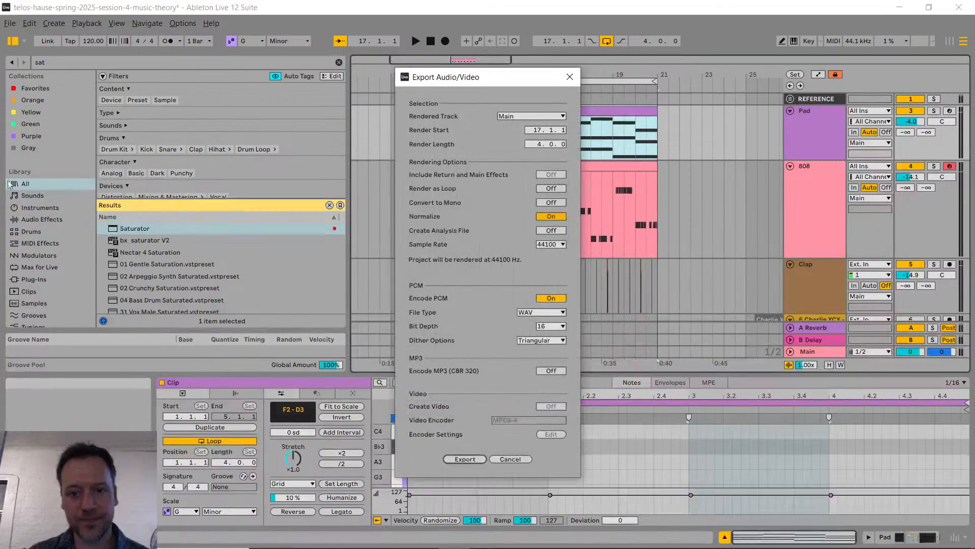
left_click(532, 117)
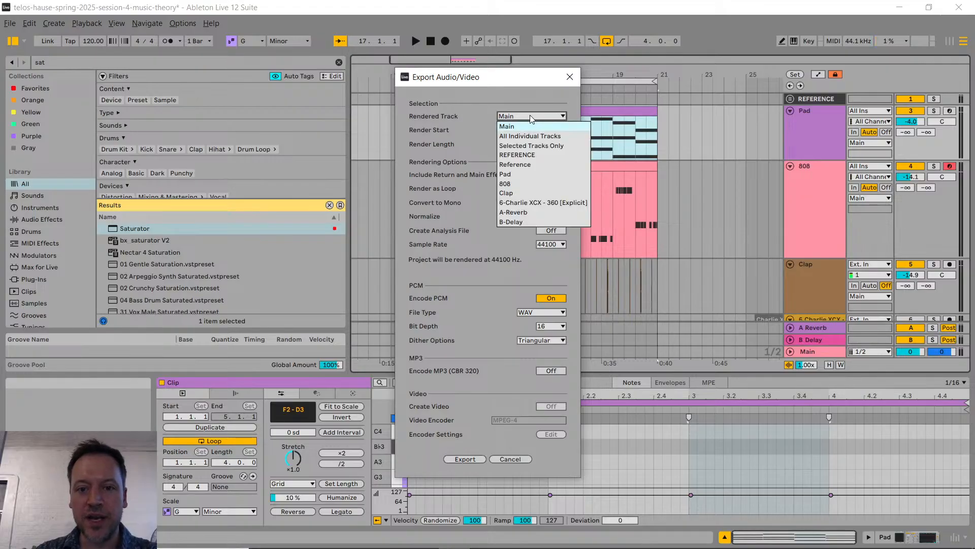
left_click(558, 136)
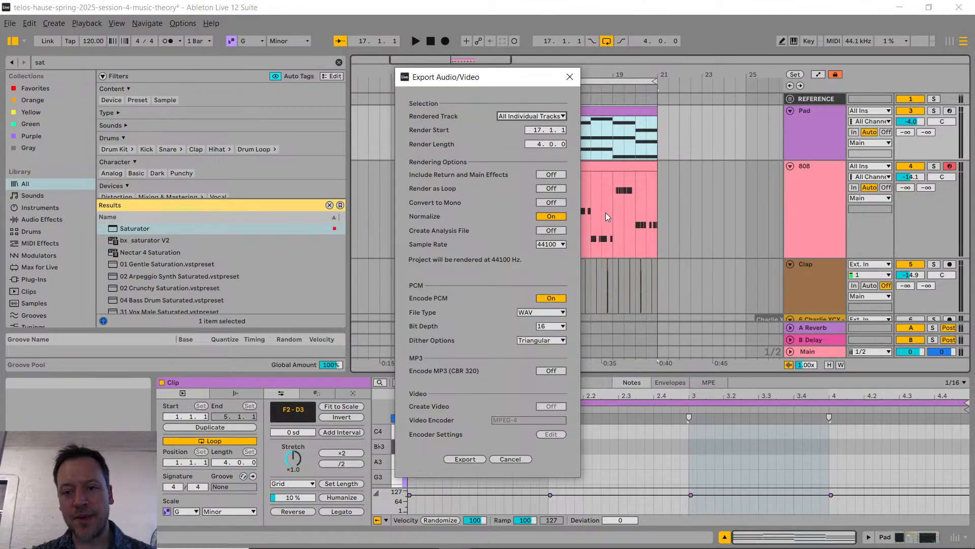
left_click(547, 120)
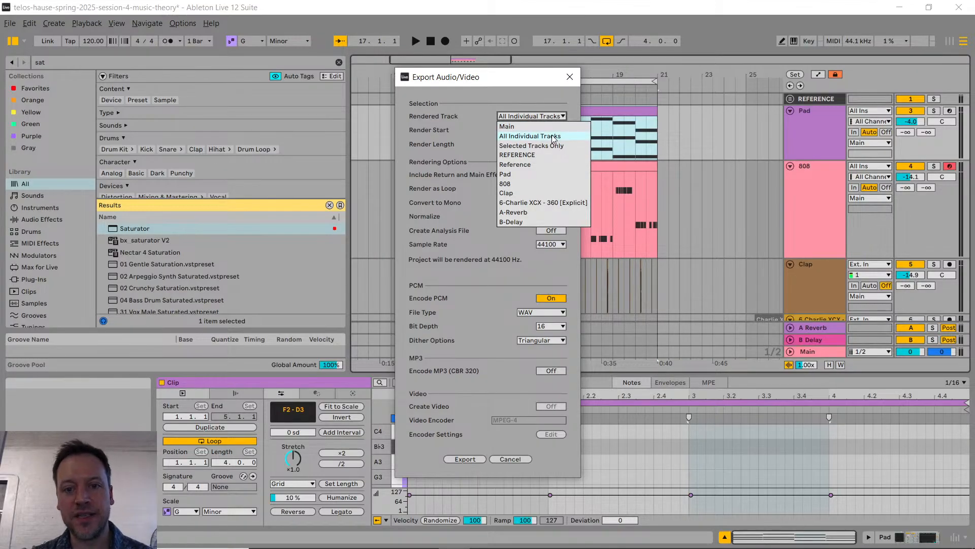
left_click(554, 137)
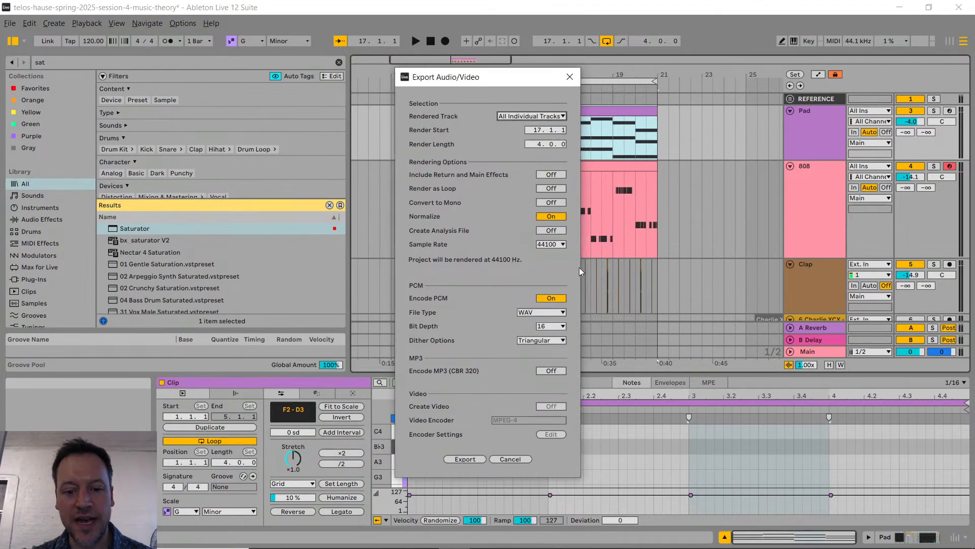
Step: Export the tracks as WAV under the name telos-hause-spring-2025-session-4-music-theory.wav in Documents\Ableton\Projects, copying the folder's path
left_click(466, 459)
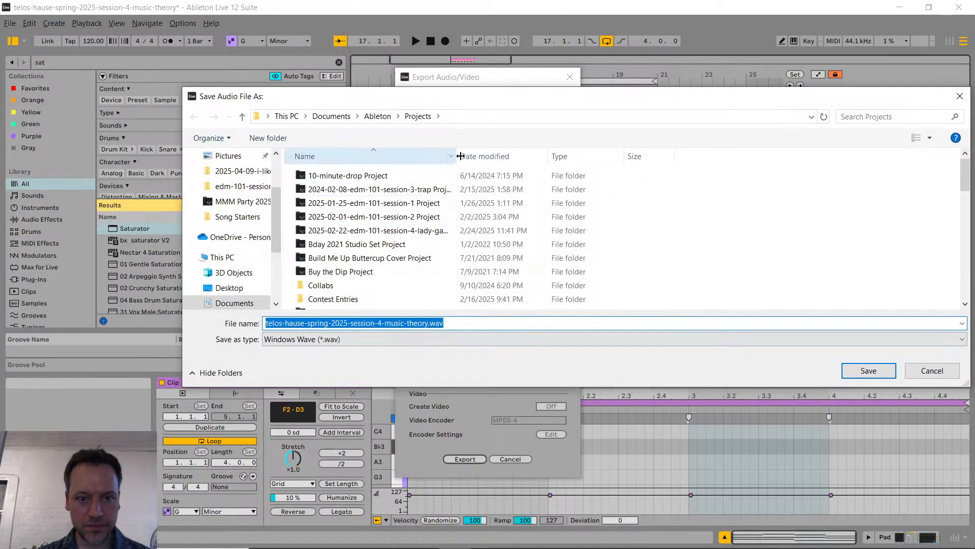
left_click(480, 116)
key("ctrl+c")
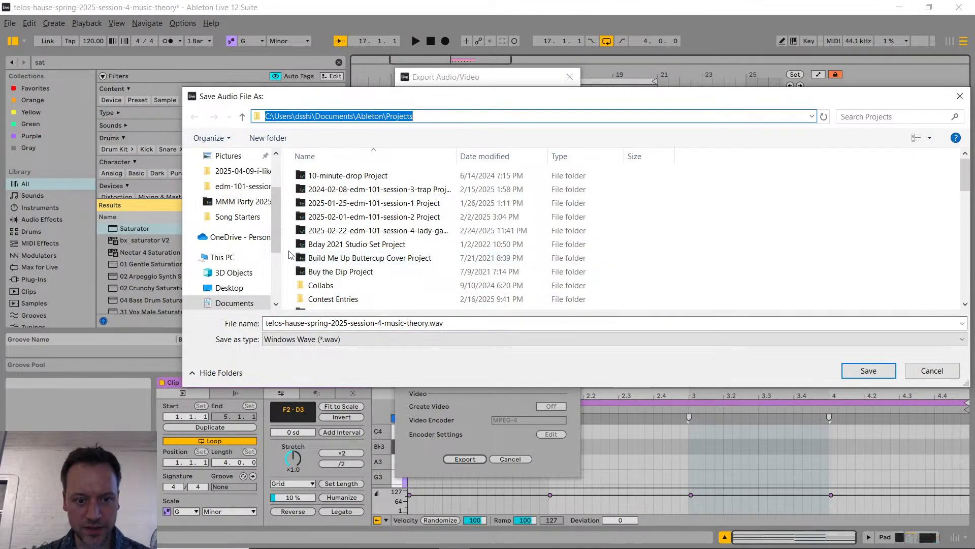
left_click(868, 371)
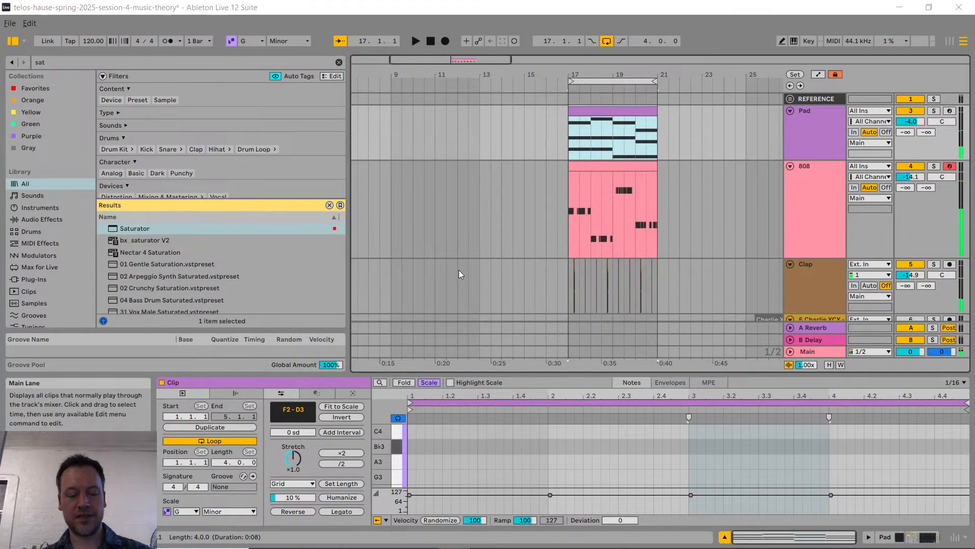
Step: Open the copied Ableton Projects path in File Explorer and find the exported telos-hause-spring-2025-session-4-music-theory WAV files
key("super+e")
left_click(163, 46)
key("ctrl+v")
key("Return")
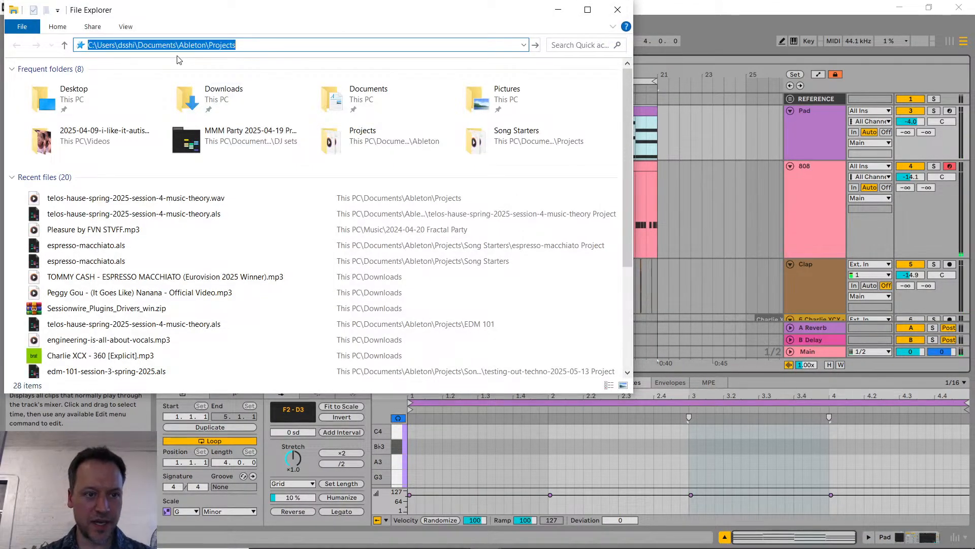
scroll(146, 209, "down", 10)
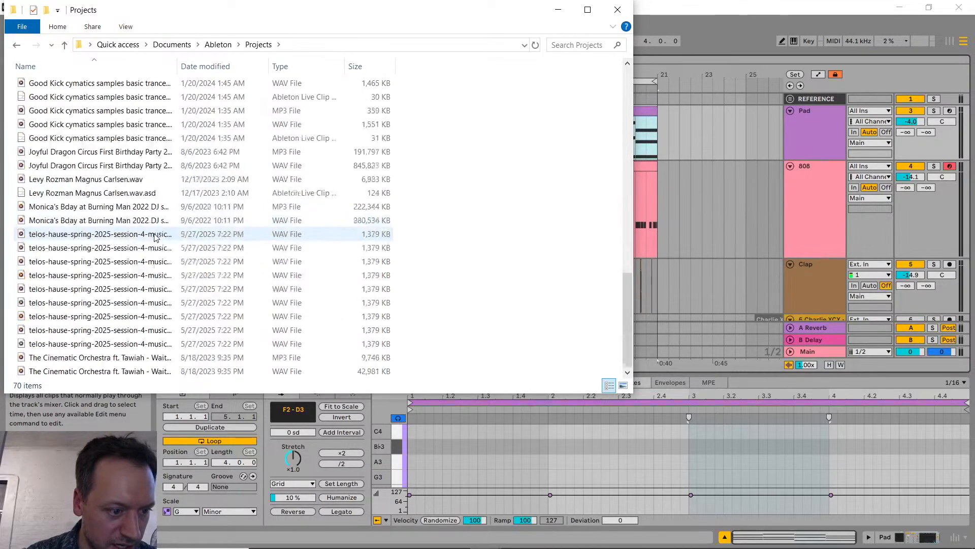
Step: Widen the Name column to show full file names and select all the exported session-4 music-theory WAV files
left_click_drag(177, 66, 321, 74)
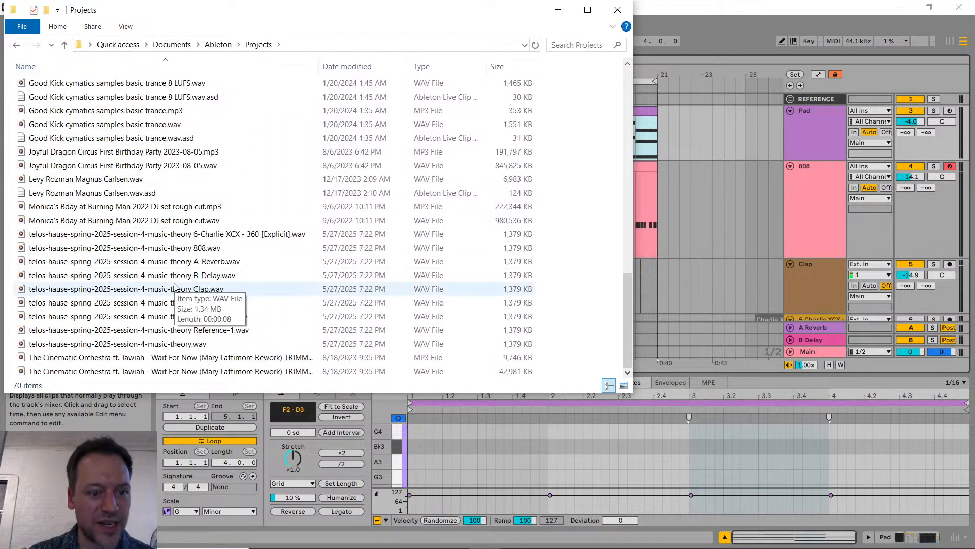
left_click(172, 339)
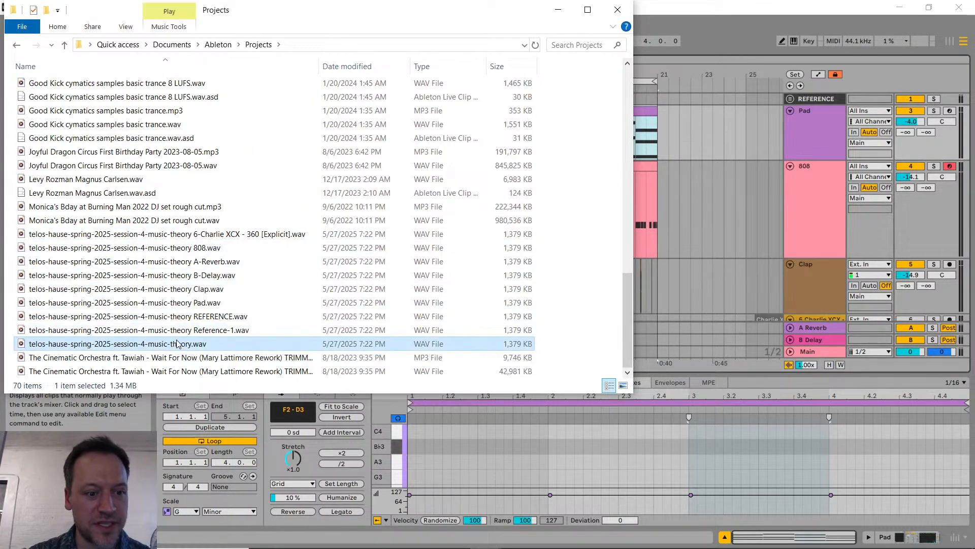
left_click(226, 234, "shift")
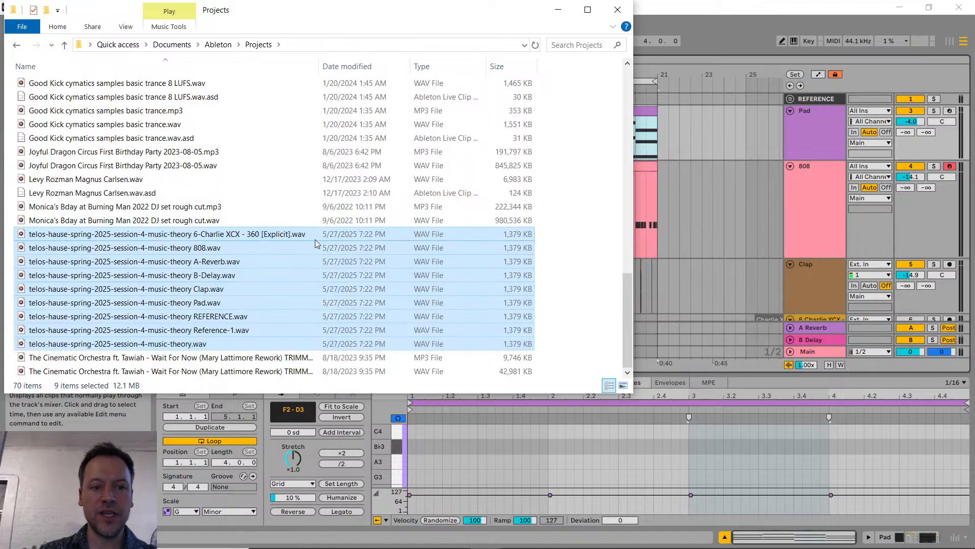
scroll(843, 293, "down", 2)
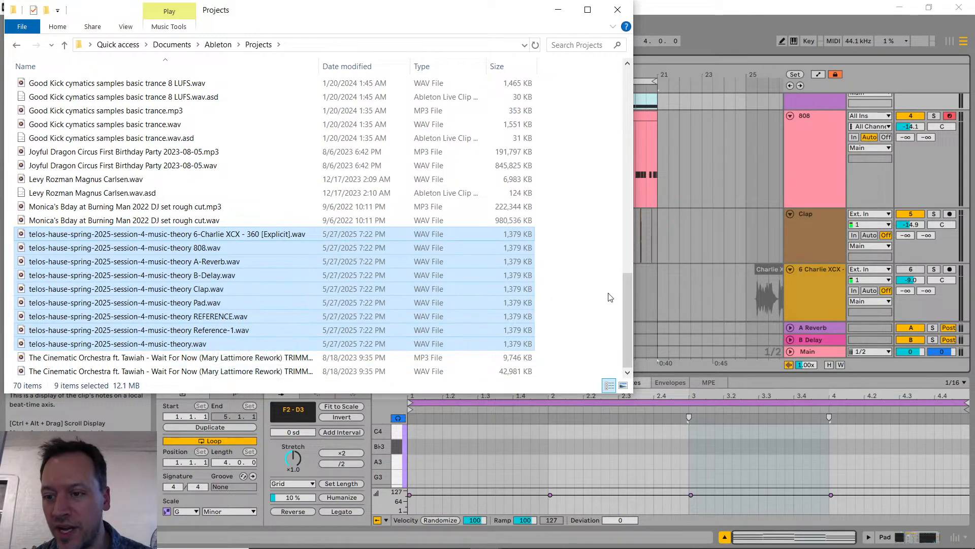
Step: Narrow the file selection to the 808, Clap and Pad session-4 music-theory WAV stems
scroll(707, 245, "up", 3)
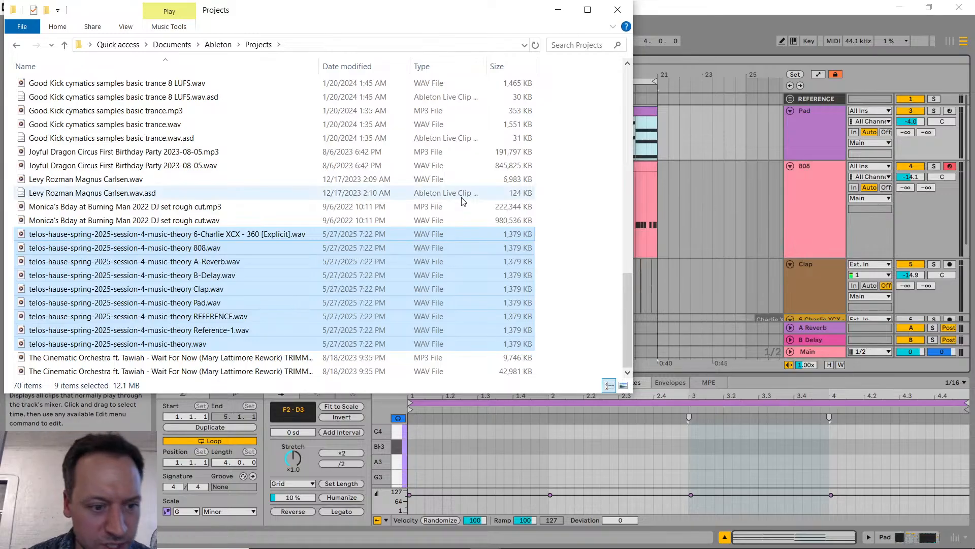
left_click(220, 304)
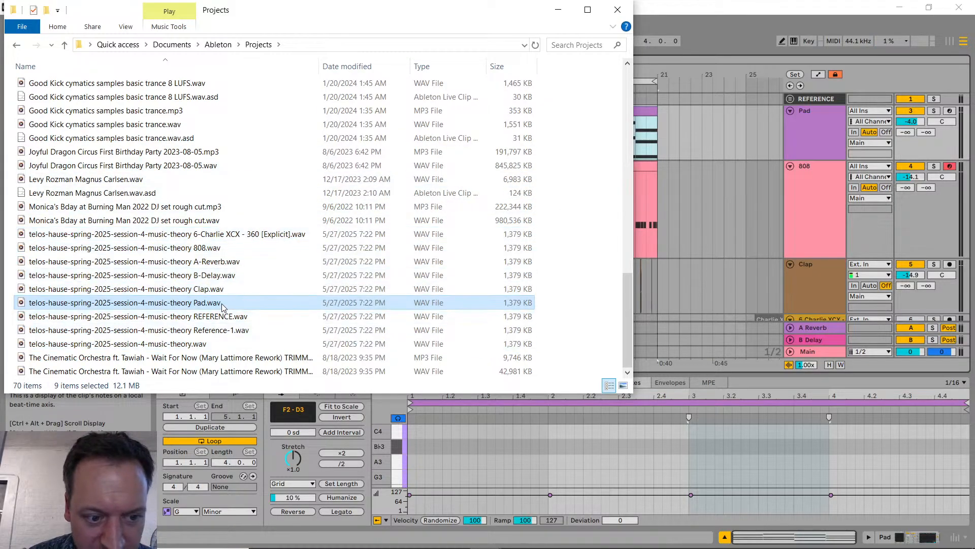
left_click(219, 290, "ctrl")
left_click(211, 250, "ctrl")
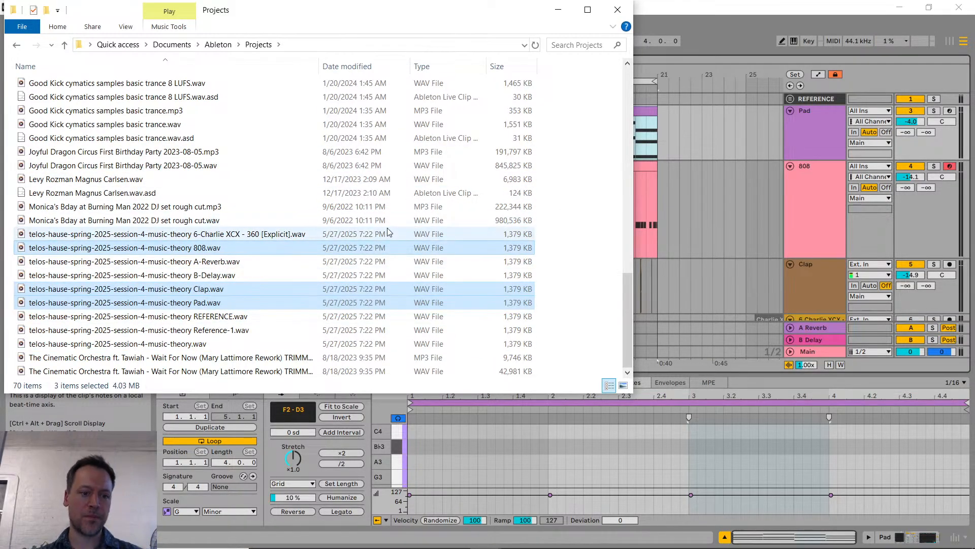
Step: Switch to Discord in Chrome and post the three selected WAV stems to the edm-production-101 channel
key("alt+Tab")
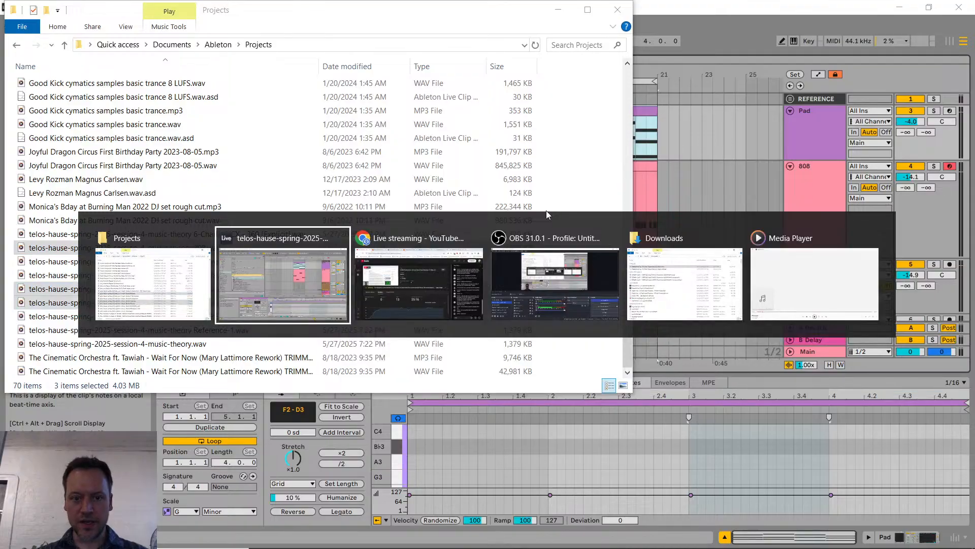
key("alt+Tab")
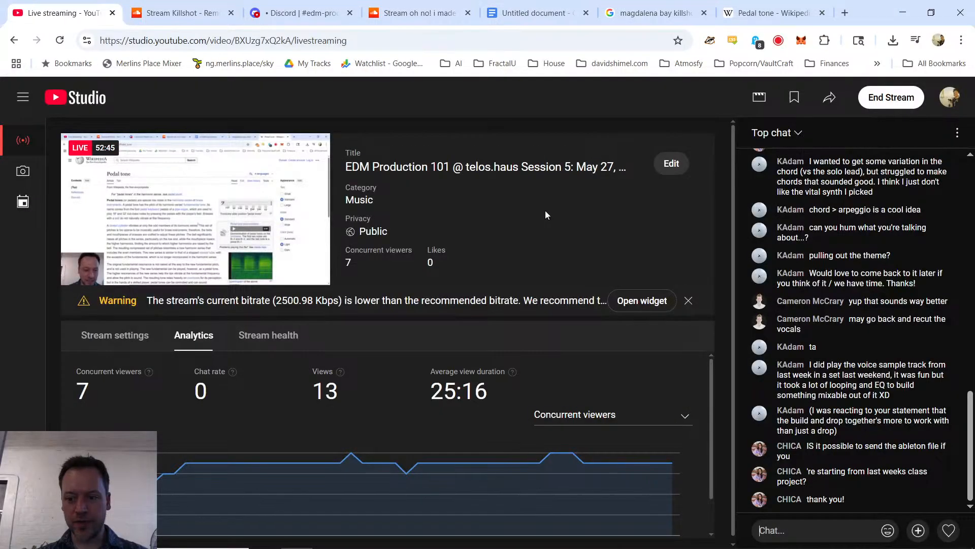
key("alt+Tab")
left_click_drag(368, 18, 669, 122)
left_click(297, 13)
key("alt+Tab")
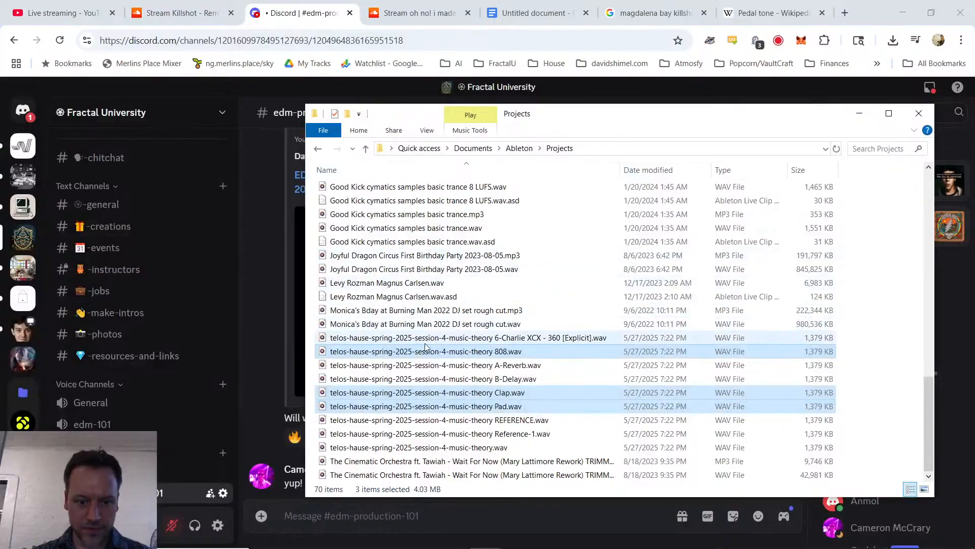
left_click_drag(401, 351, 298, 519)
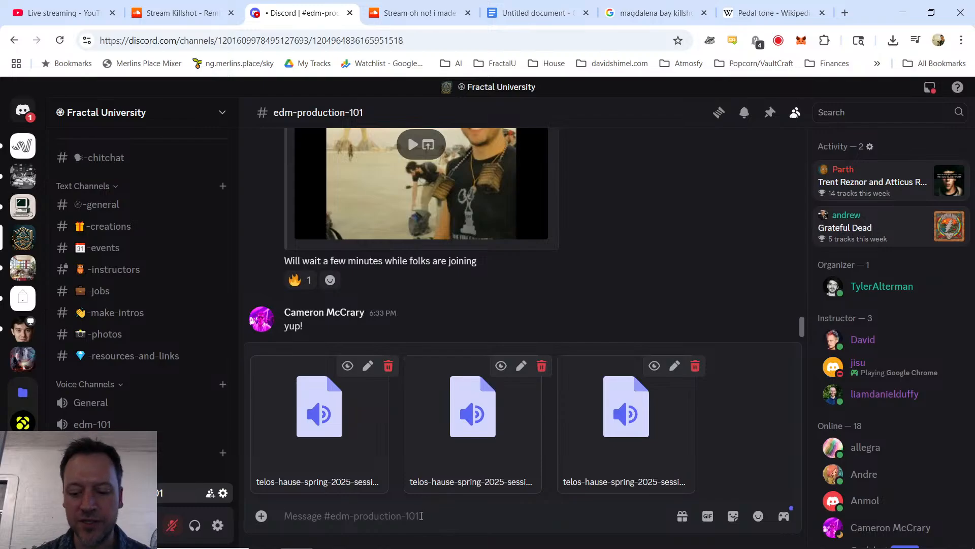
key("Return")
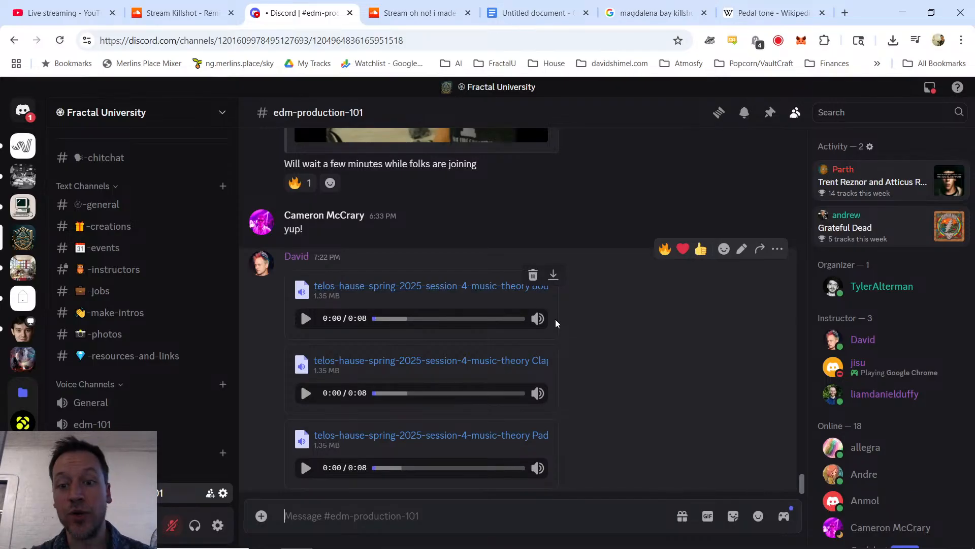
Step: Switch to Ableton Live, start a new Live Set without saving the old one, and delete its MAIN group track
key("alt+Tab")
key("alt+Tab")
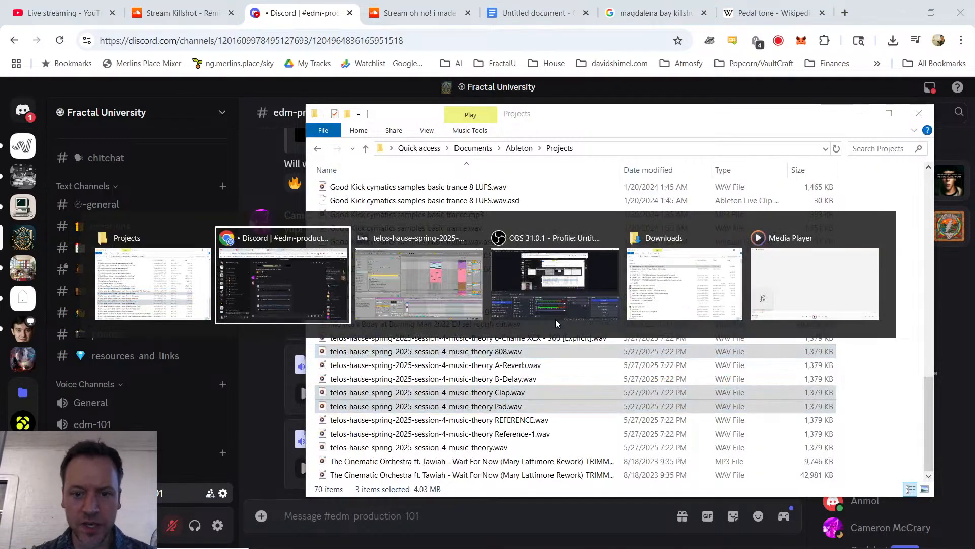
key("alt+Tab")
left_click(10, 23)
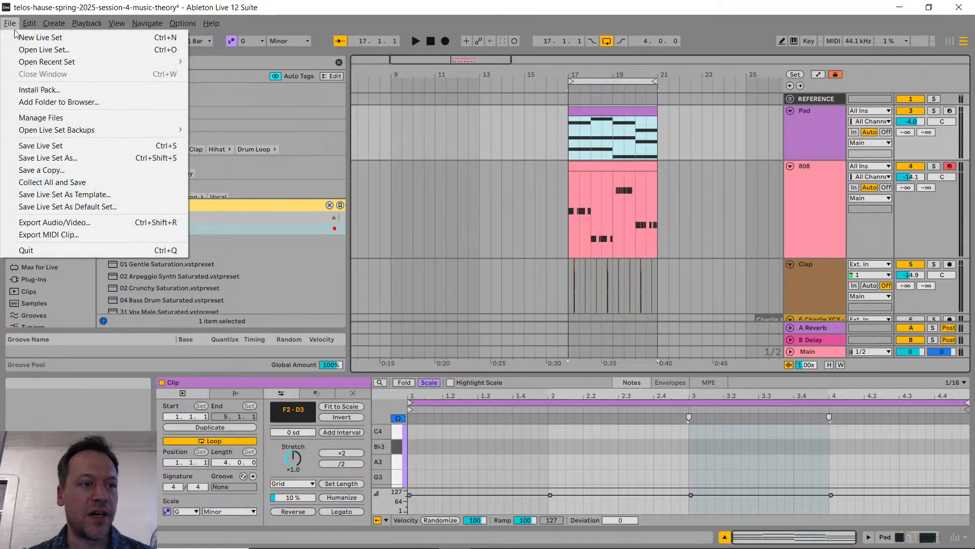
left_click(29, 38)
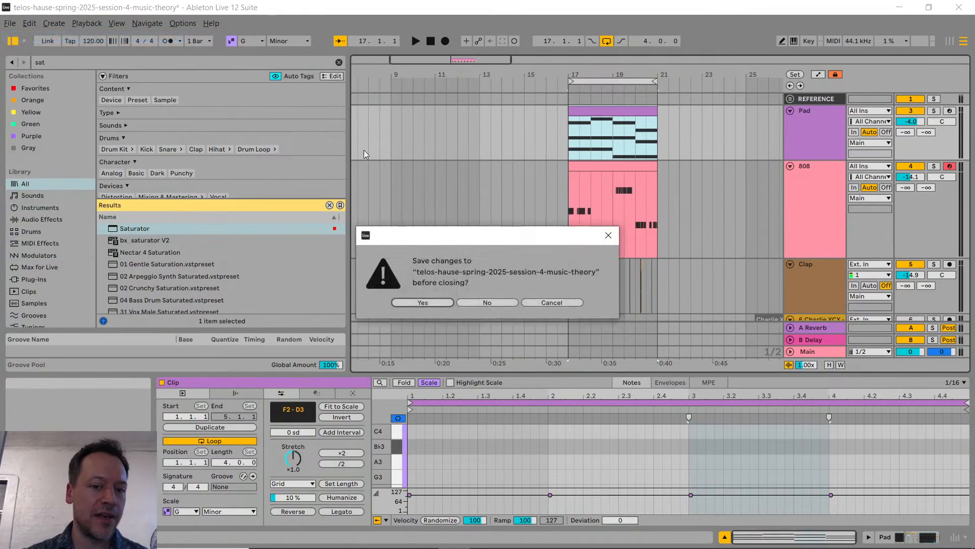
left_click(501, 305)
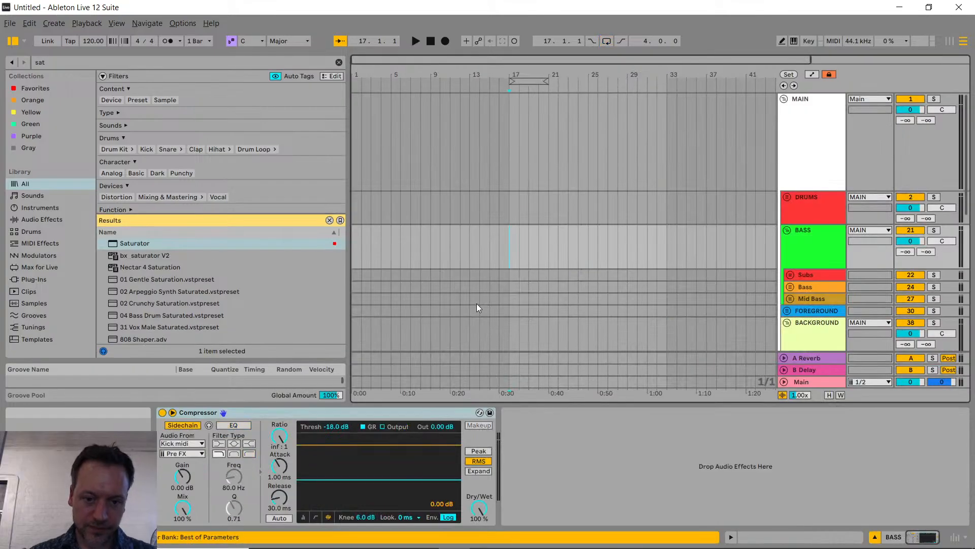
left_click(790, 138)
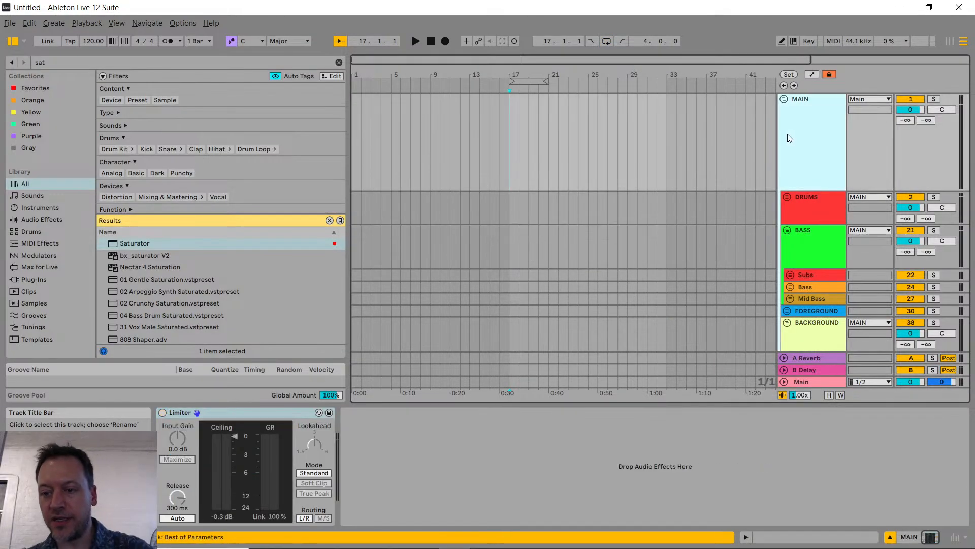
key("Delete")
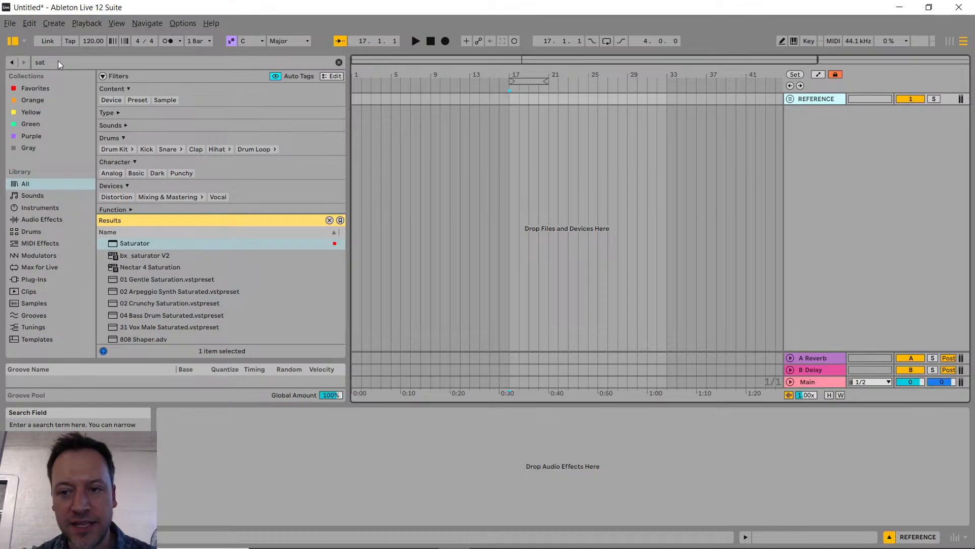
Step: Bring the Projects folder window over Ableton Live, clear of the arrangement, and reselect the 808, Clap and Pad WAV files
key("alt+Tab")
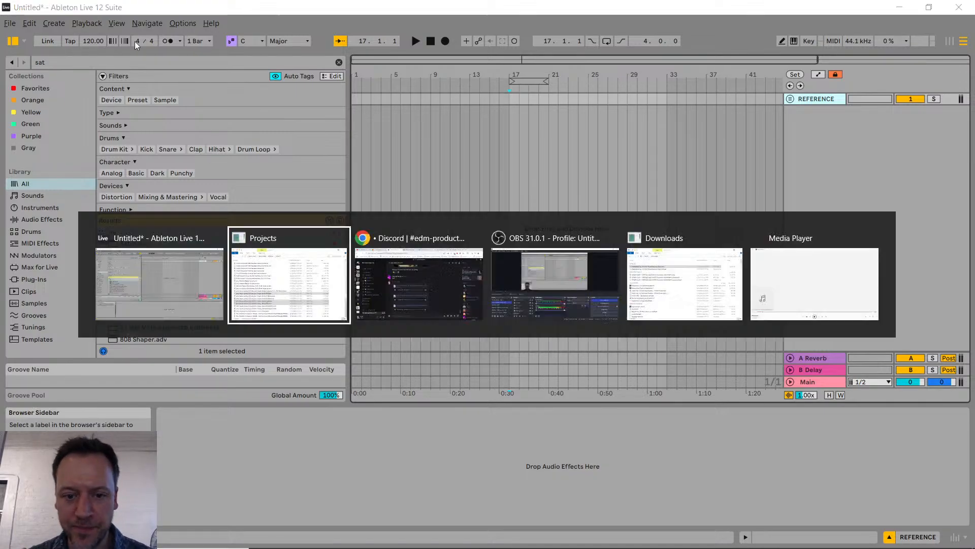
left_click_drag(567, 119, 970, 160)
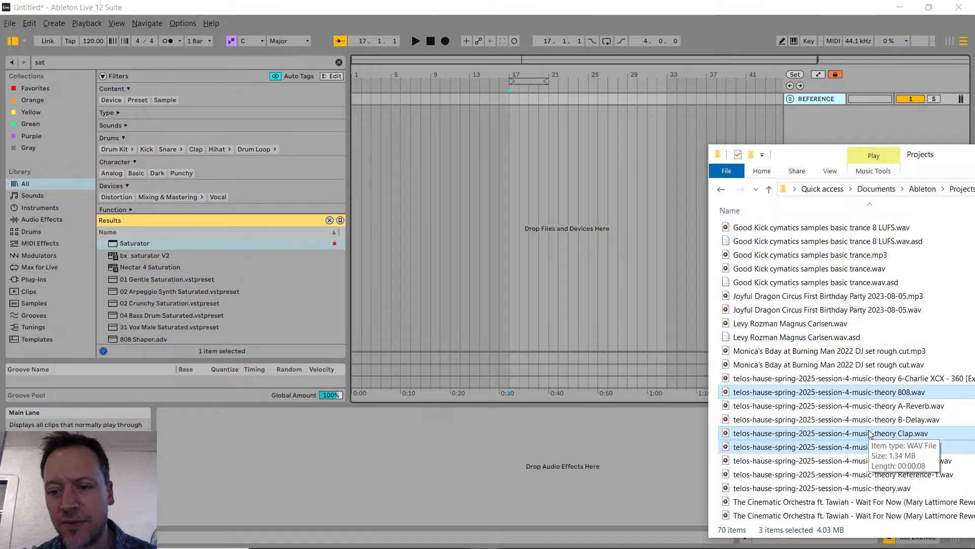
left_click(788, 392)
left_click(797, 433, "ctrl")
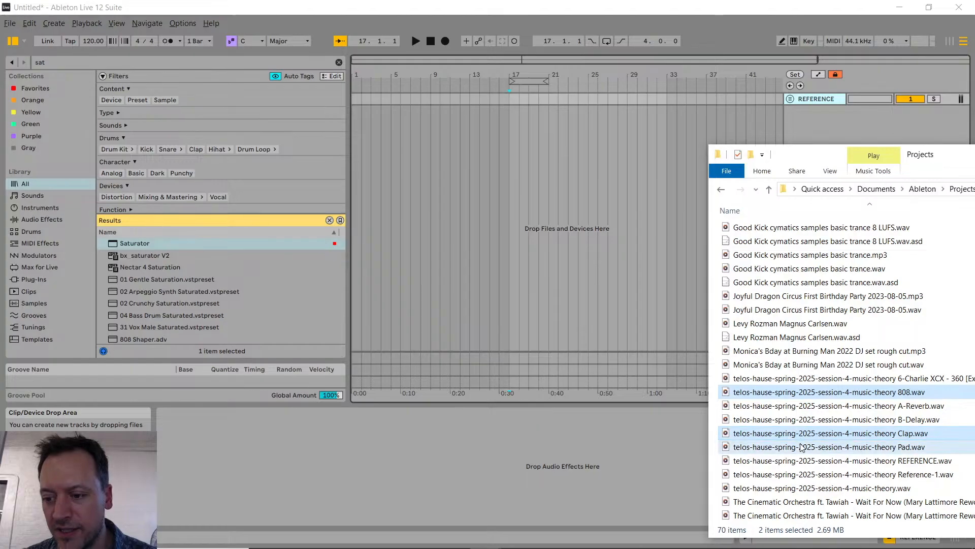
left_click(802, 447, "ctrl")
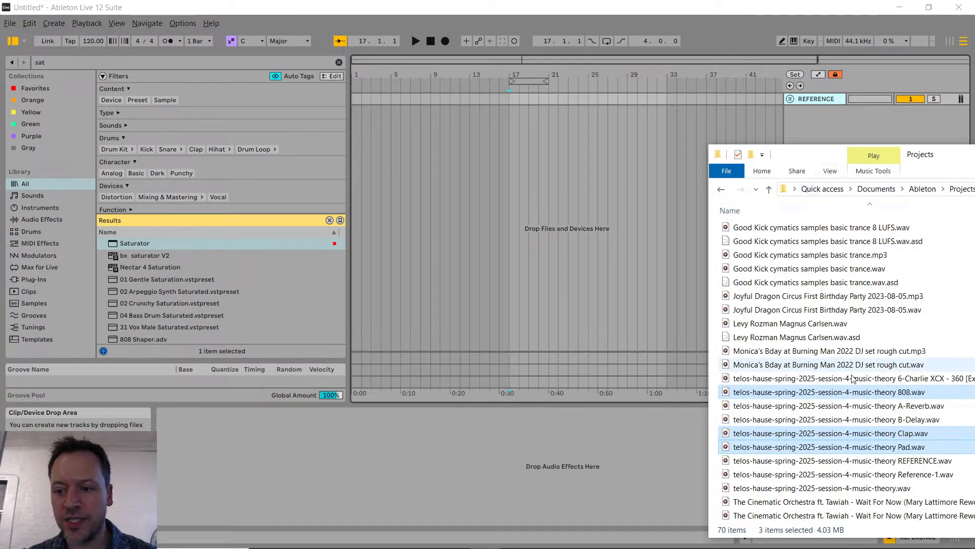
Step: Try to import the three stems one after another on a single new track from bar 17
left_click_drag(832, 395, 510, 117)
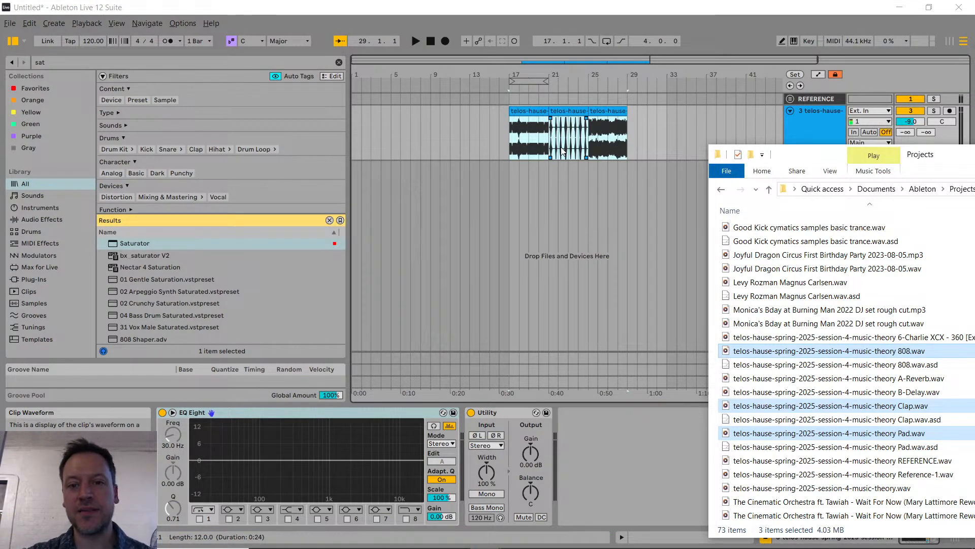
left_click(500, 147)
key("ctrl+z")
Step: Import the 808, Clap and Pad stems onto three separate new audio tracks, all starting at bar 17
key("alt+Tab")
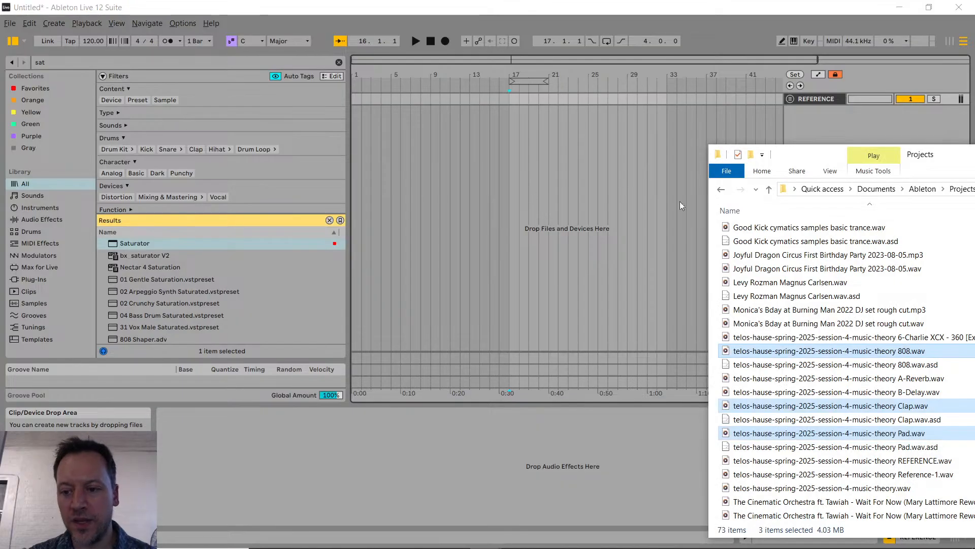
left_click_drag(768, 369, 511, 152)
key("ctrl")
left_click(489, 285)
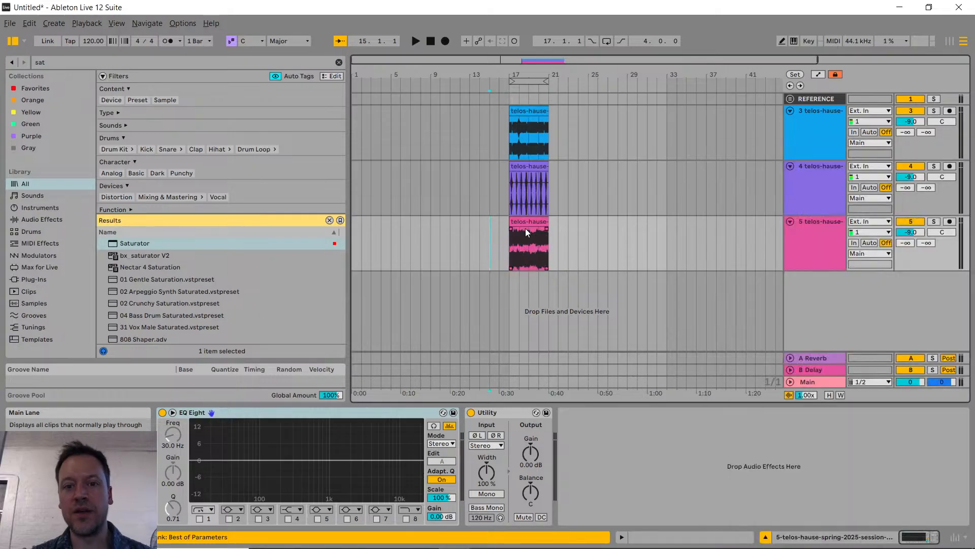
Step: Inspect the alignment of the imported stem waveforms and play them from bar 17
scroll(526, 235, "up", 3)
scroll(524, 237, "up", 3)
scroll(520, 245, "down", 2)
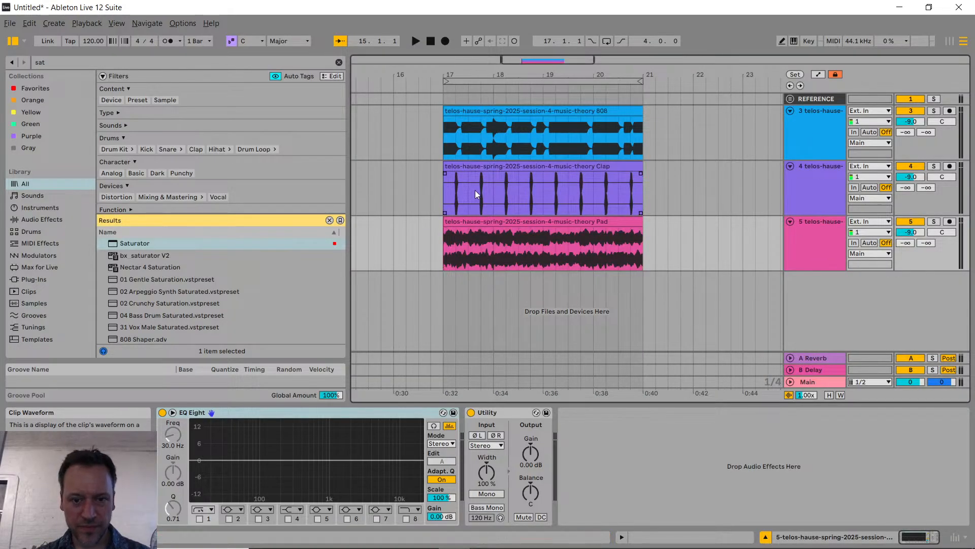
scroll(479, 191, "up", 2)
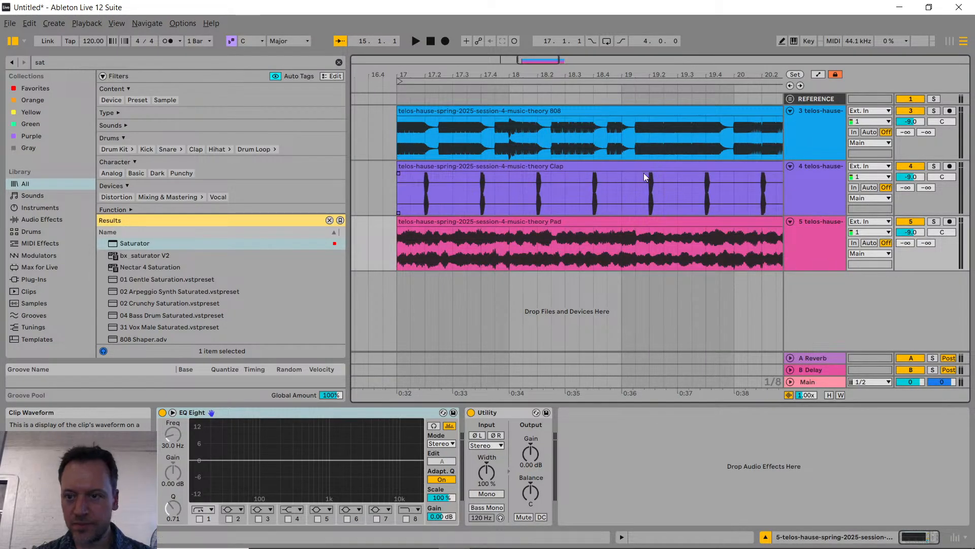
scroll(706, 133, "down", 2)
scroll(684, 140, "up", 2)
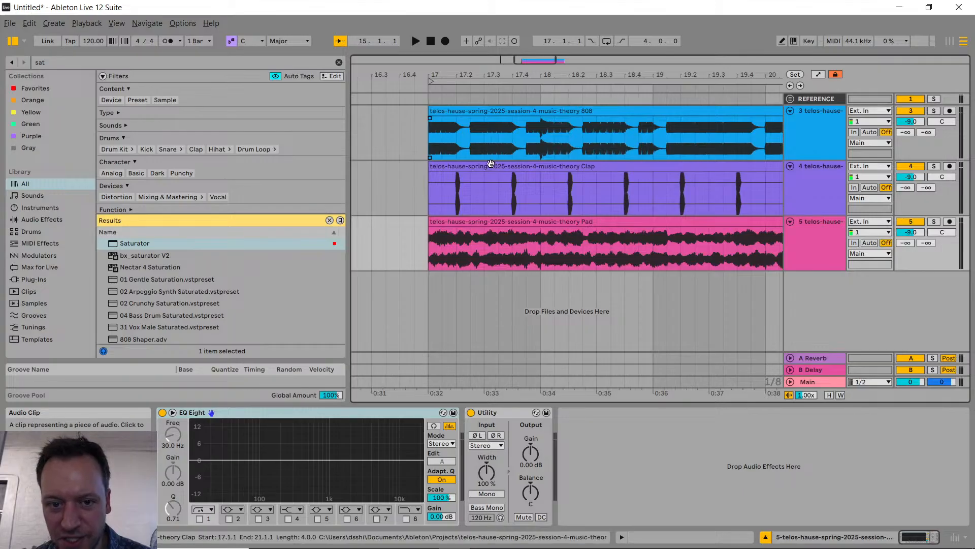
left_click(428, 138)
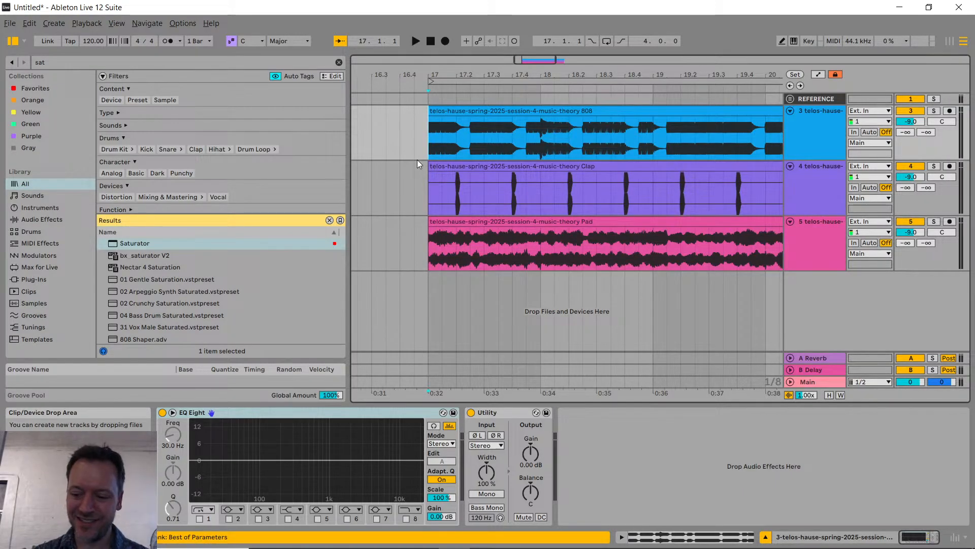
key("space")
key("alt+Tab")
key("alt+Tab")
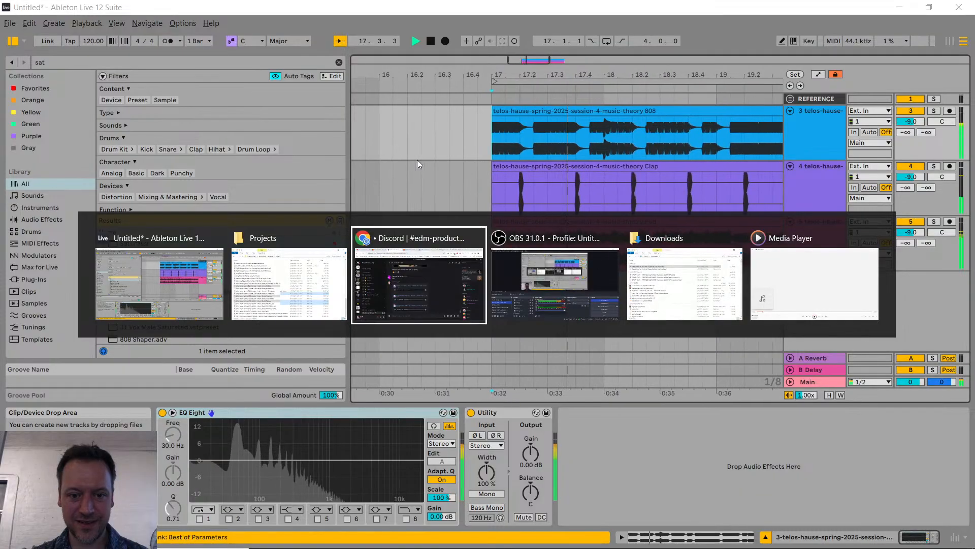
key("alt+Tab")
key("alt+Tab")
key("alt+Tab")
key("alt+Tab")
key("alt+Tab")
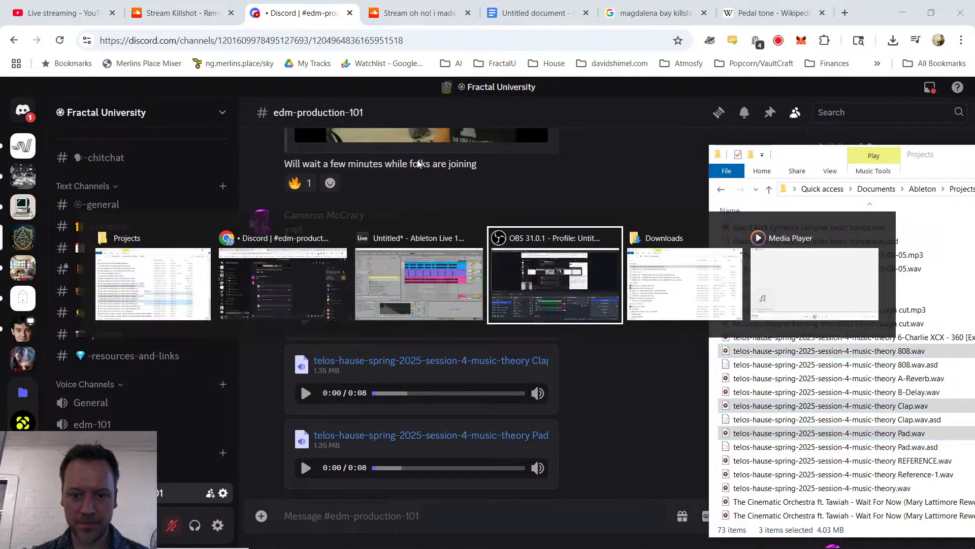
key("alt+Tab")
key("alt+Tab")
key("alt+Tab")
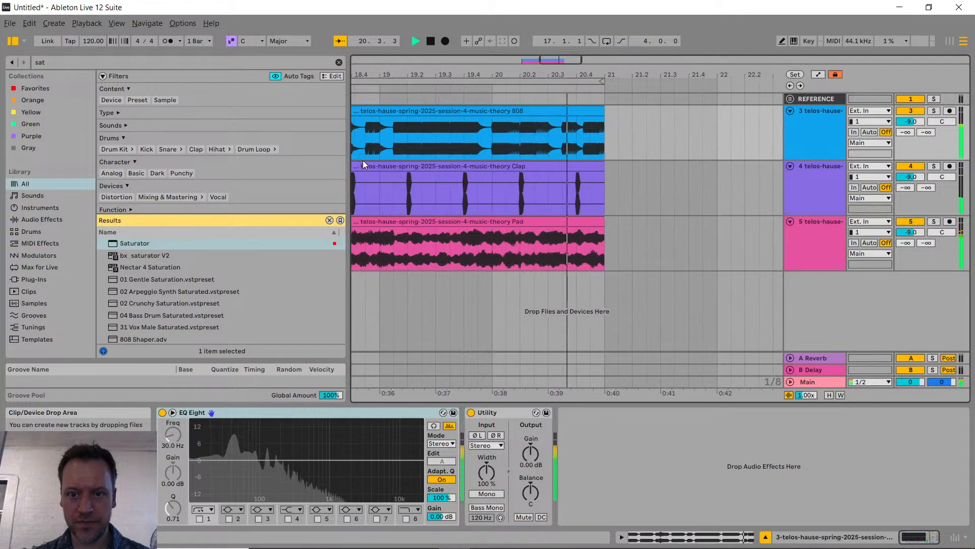
Step: Stop playback, examine the 808 waveform around bar 18, and audition the stems from just before it to near the clips' end
key("space")
scroll(434, 207, "left", 5)
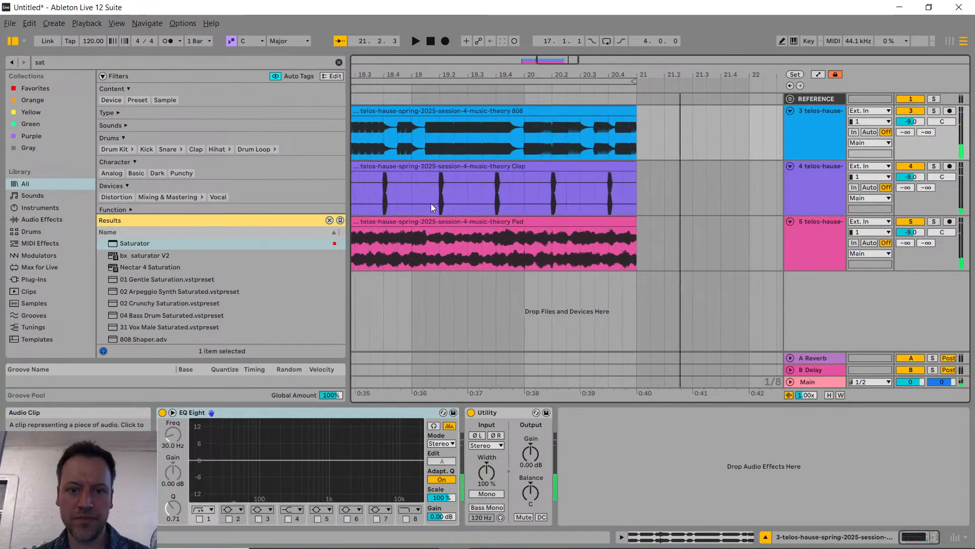
scroll(452, 194, "up", 4)
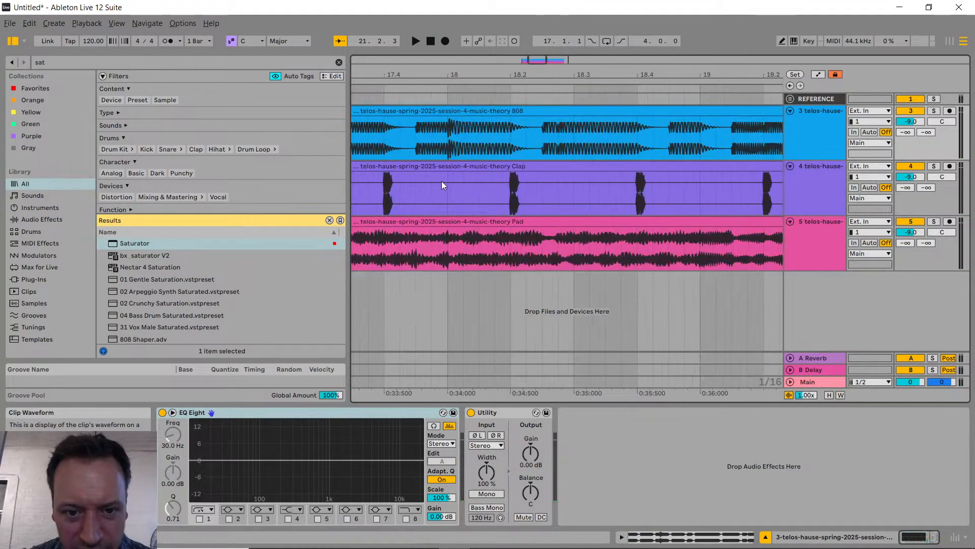
left_click(447, 132)
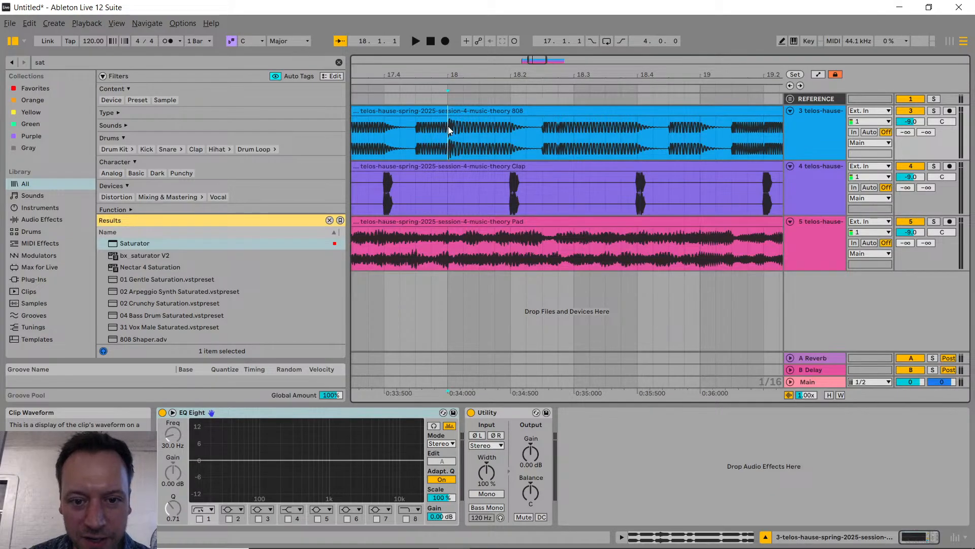
key("space")
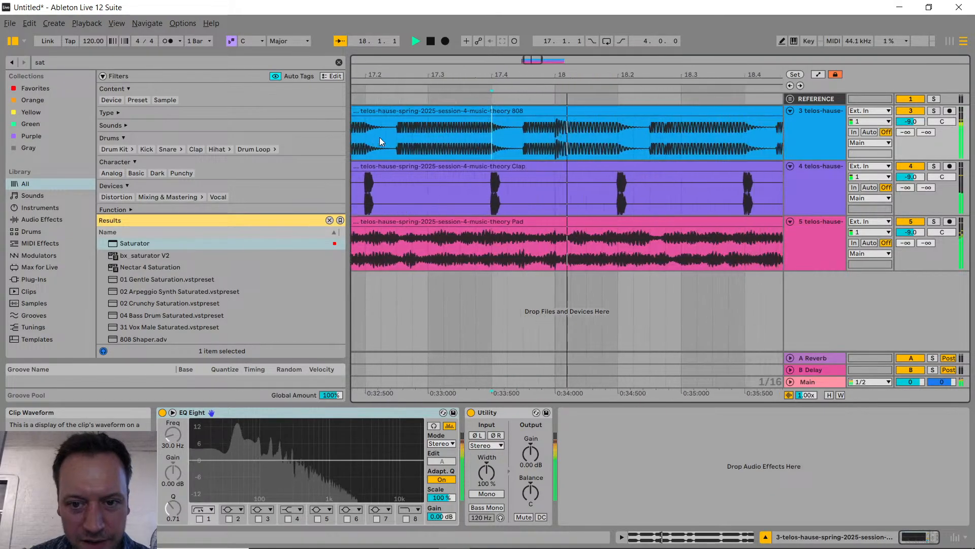
key("space")
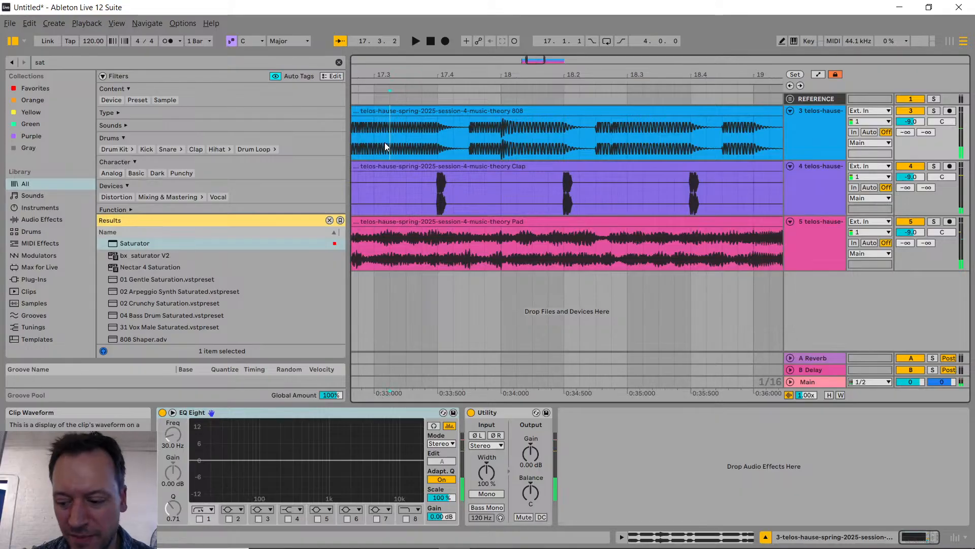
key("space")
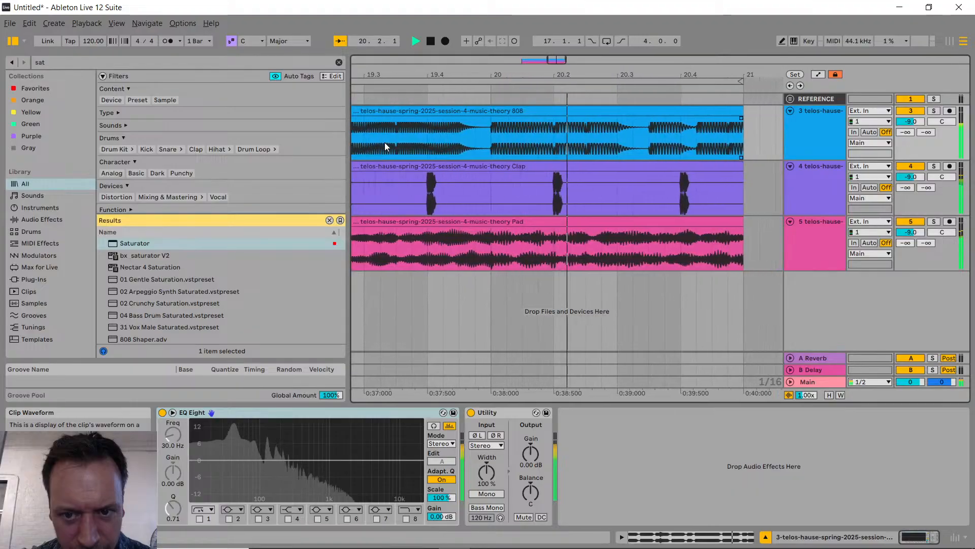
key("space")
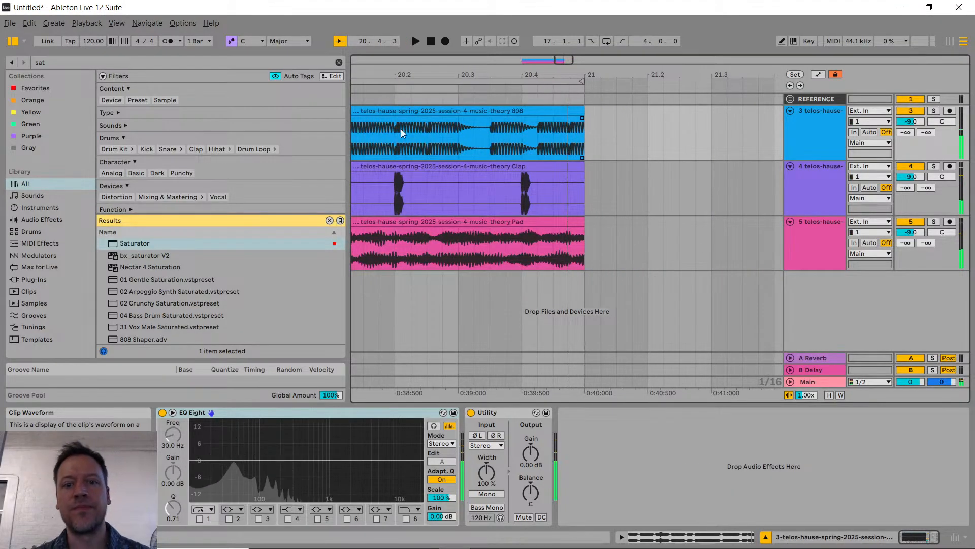
Step: Select a short stretch of the 808 stem at bar 18 and examine its waveform closely alongside the other stems
scroll(458, 219, "left", 8)
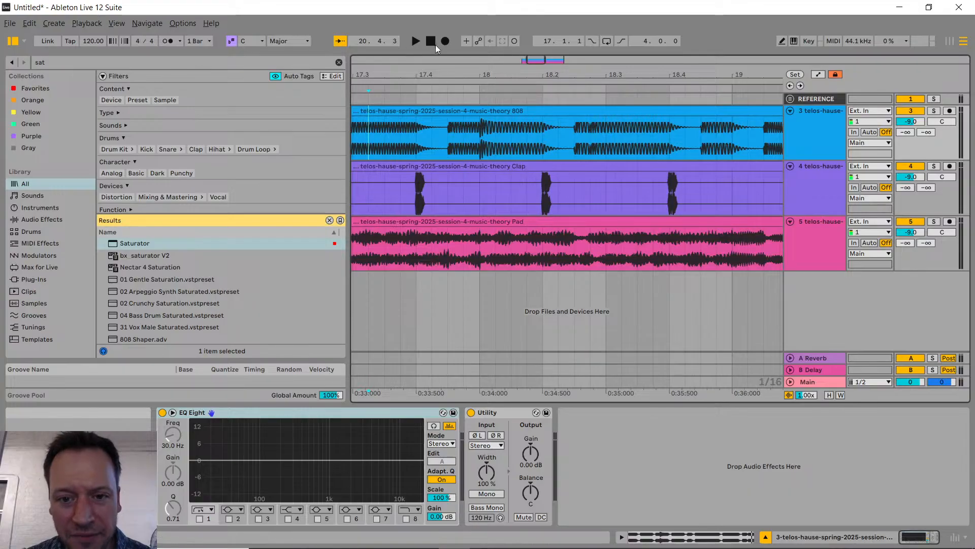
left_click_drag(480, 147, 492, 145)
scroll(477, 142, "up", 6)
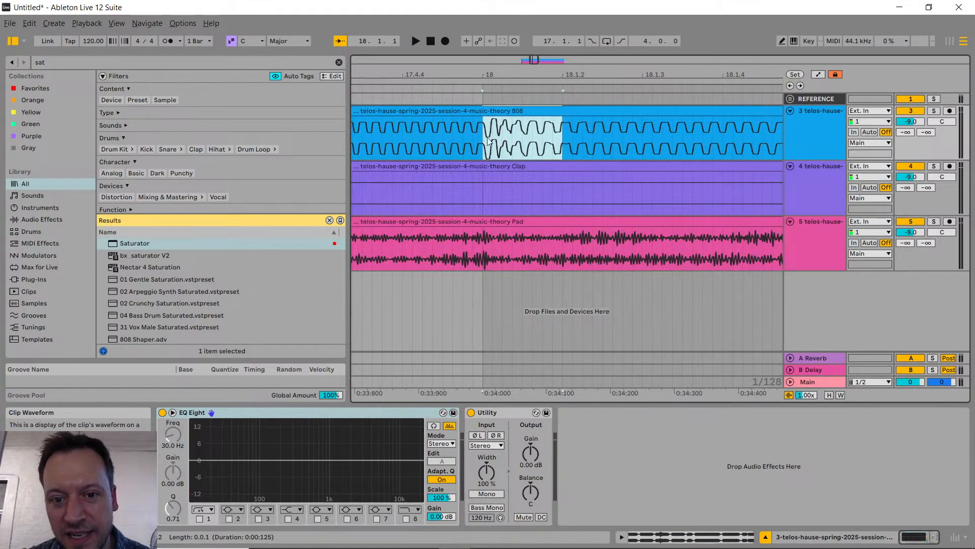
scroll(512, 135, "down", 10)
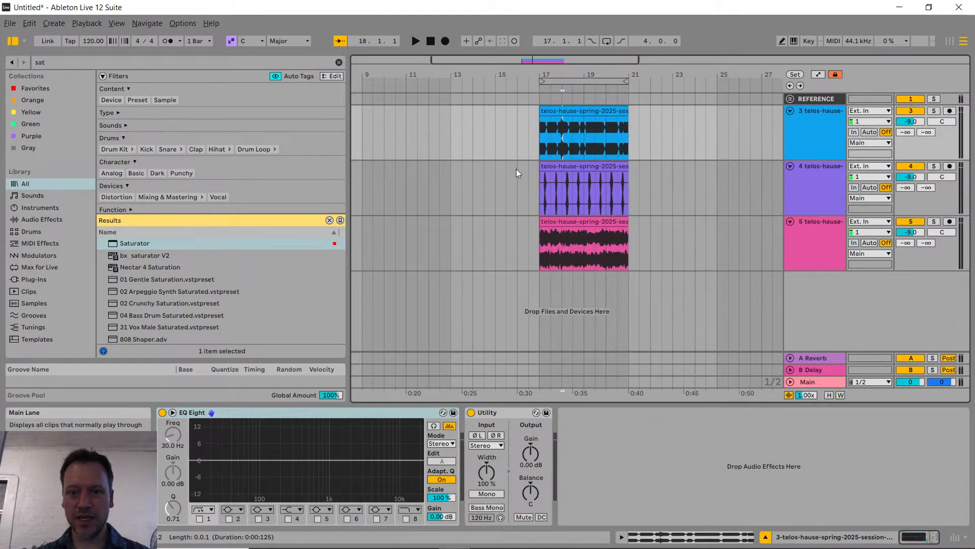
left_click(563, 180)
left_click(577, 148)
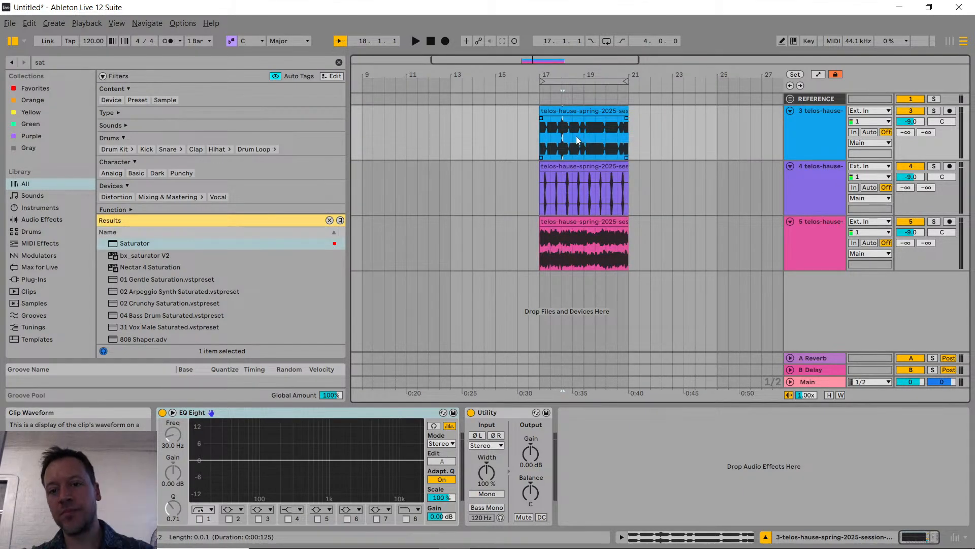
left_click(574, 133)
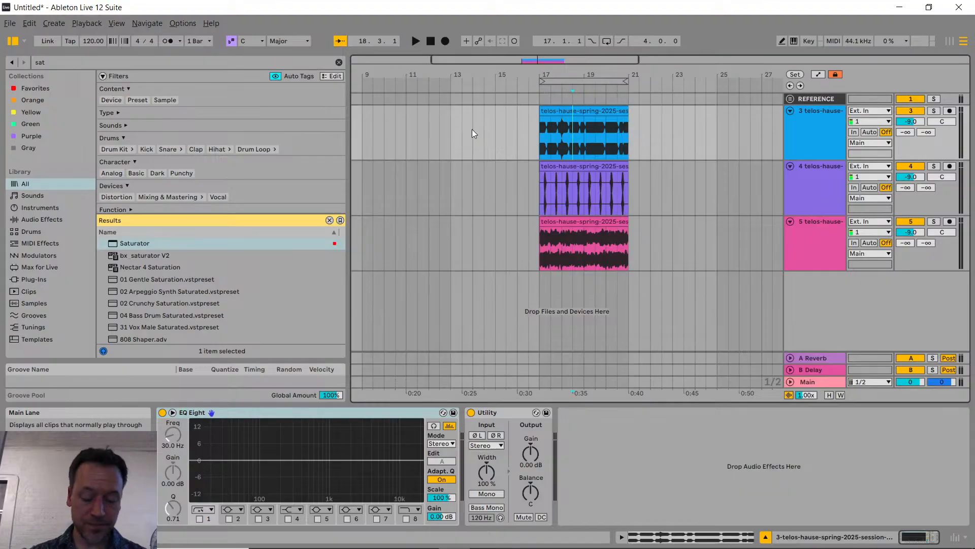
Step: Switch to the YouTube Studio live stream page and read the newest chat questions
key("alt+Tab")
key("alt+Tab")
key("alt+Tab")
key("alt+Tab")
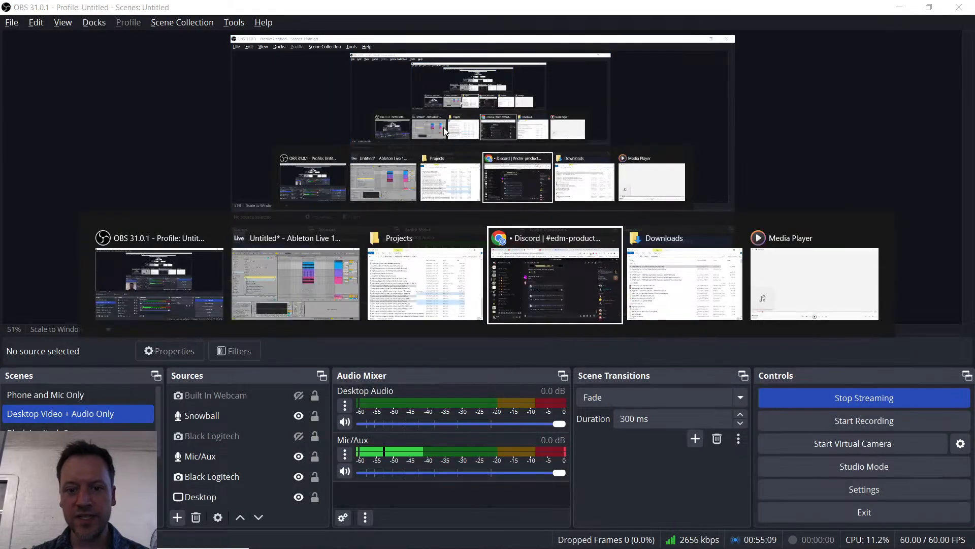
left_click(61, 13)
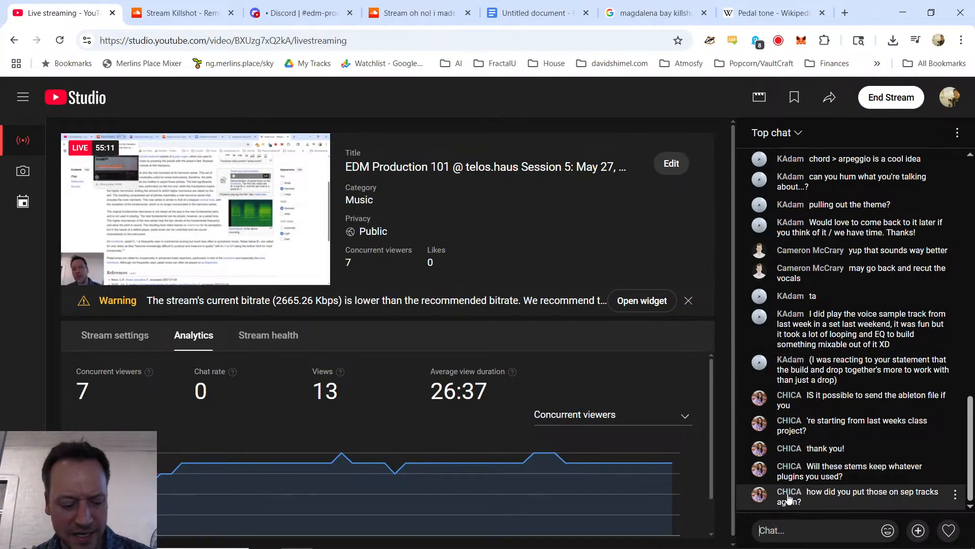
Step: Return to Ableton Live and delete the three imported stem tracks, keeping the REFERENCE track
key("alt+Tab")
key("alt+Tab")
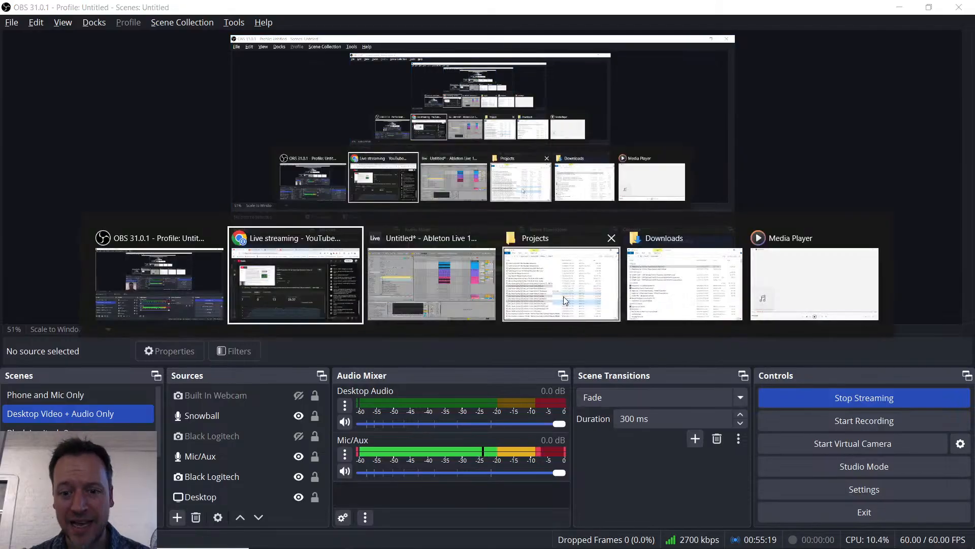
left_click(459, 279)
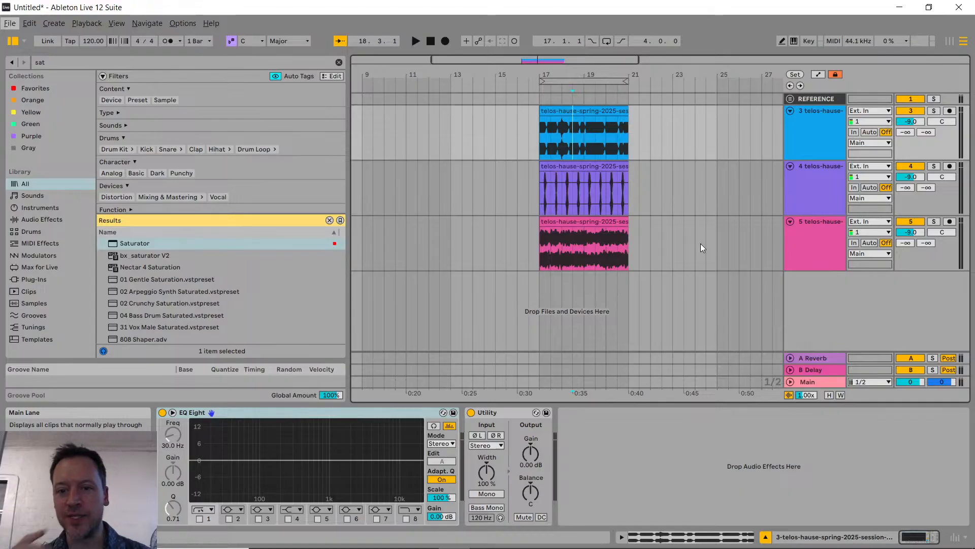
left_click(810, 130)
left_click(827, 238, "shift")
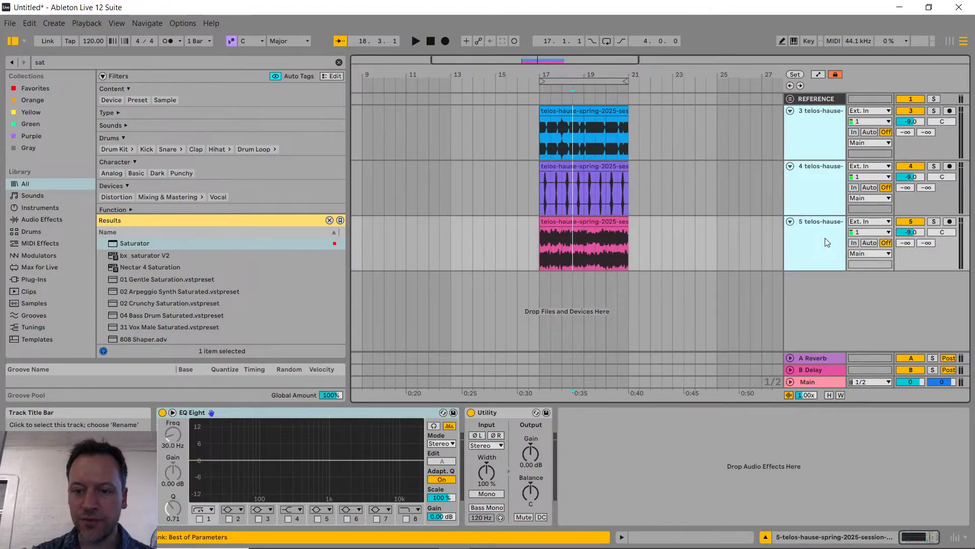
key("Delete")
Step: Import the 808, Clap and Pad stems together from the Projects folder onto separate new audio tracks, all starting at bar 17
key("alt+Tab")
left_click(605, 269)
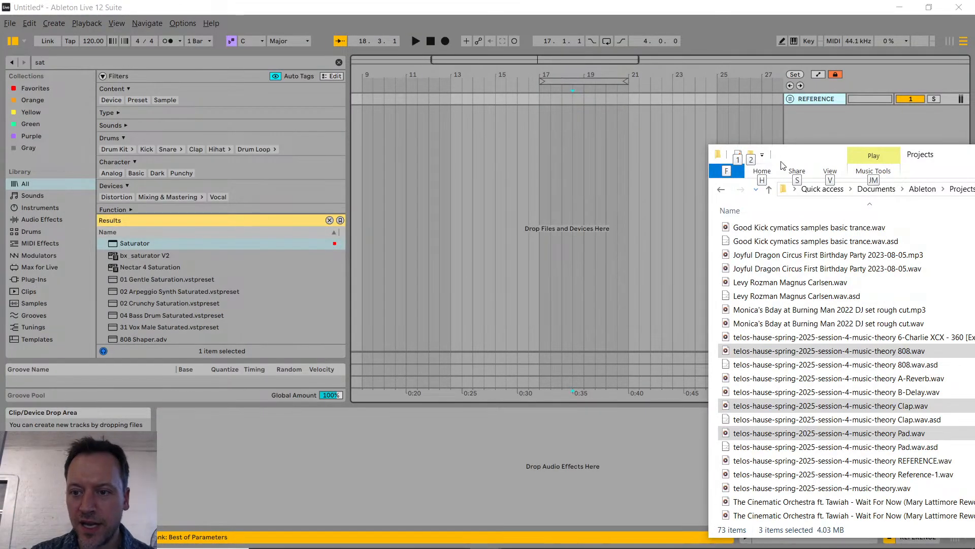
left_click_drag(783, 165, 767, 105)
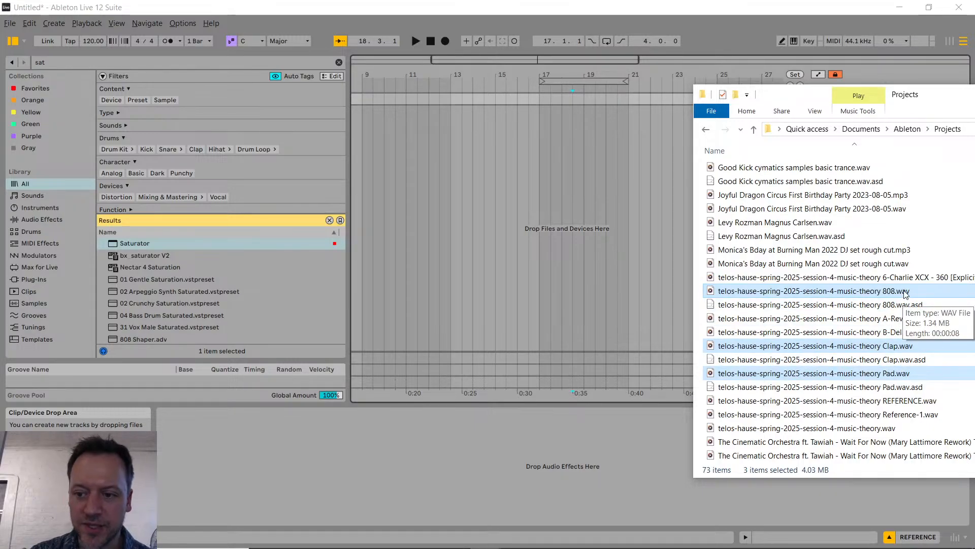
mouse_move(906, 293)
left_mouse_down()
mouse_move(676, 182)
mouse_move(541, 164)
left_mouse_up()
key("ctrl")
key("ctrl")
key("ctrl")
key("ctrl")
key("ctrl")
key("ctrl")
key("ctrl")
key("ctrl")
key("ctrl")
key("ctrl")
key("ctrl")
key("ctrl")
key("ctrl")
key("ctrl")
key("ctrl")
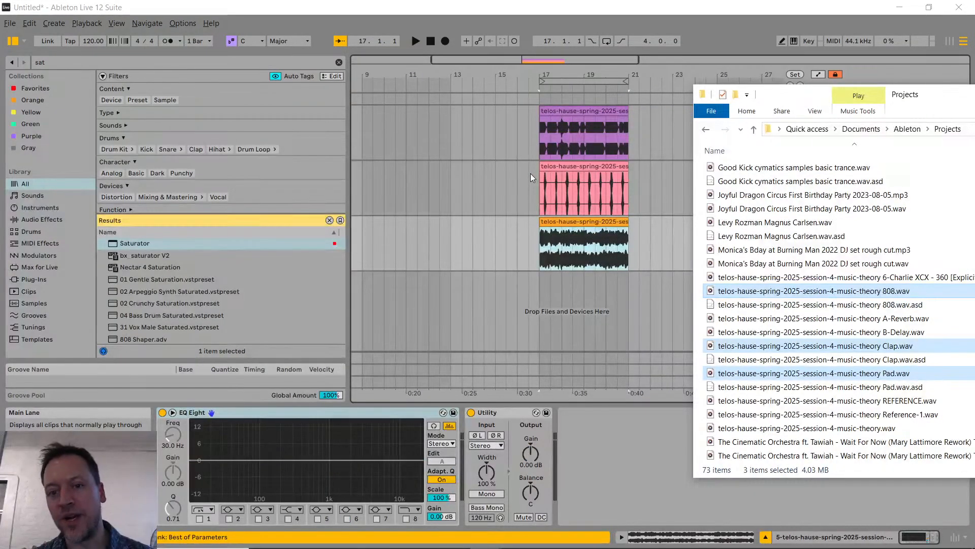
left_click(506, 172)
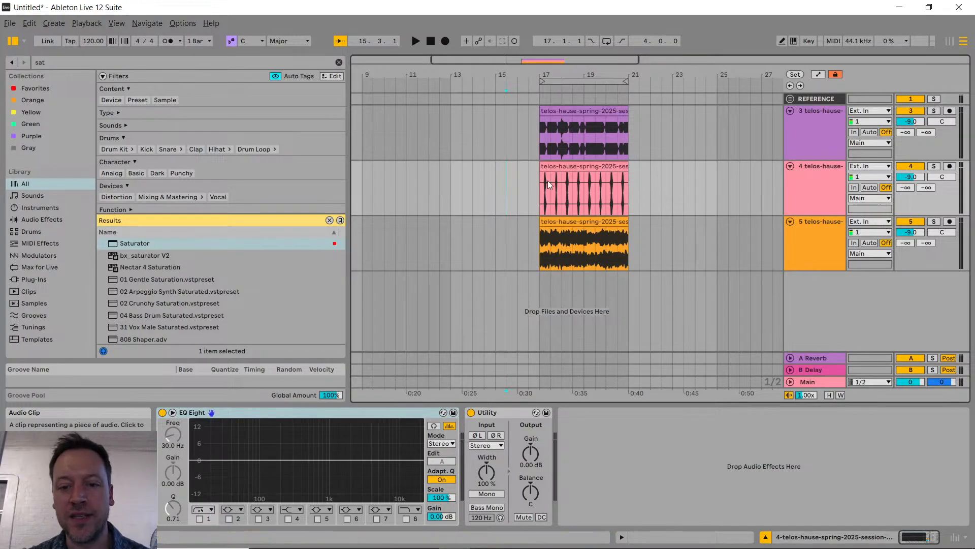
scroll(580, 193, "up", 3)
Step: Switch back to YouTube Studio and reread the chat question about whether the stems keep the plugins
key("alt+Tab")
key("alt+Tab")
key("alt+Tab")
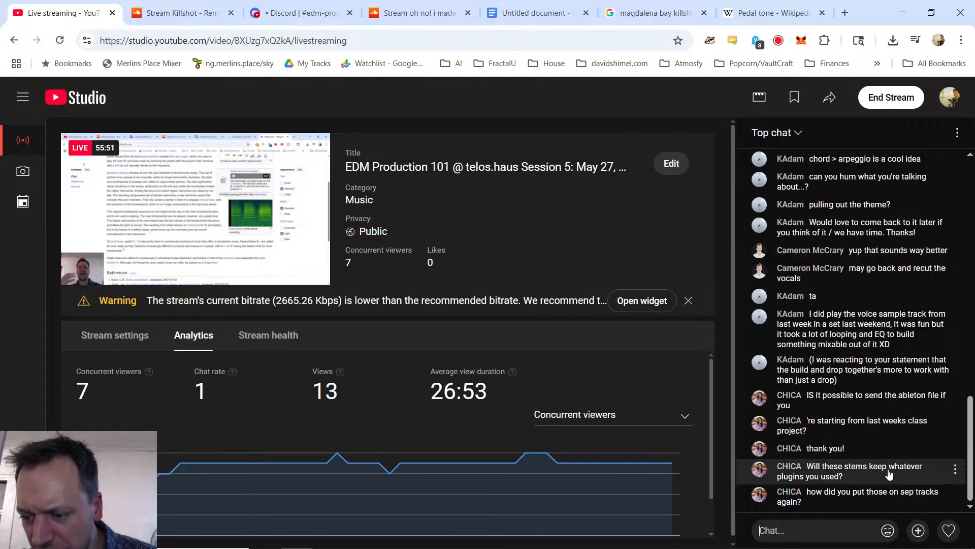
Step: Return to Ableton Live and open the recent set telos-hause-spring-2025-session-4-music-theory.als
key("alt+Tab")
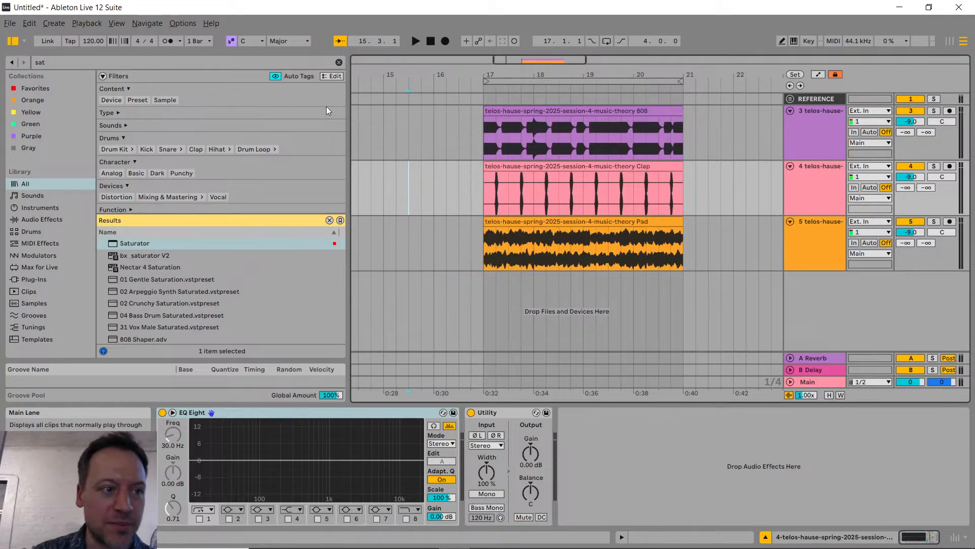
left_click(9, 23)
mouse_move(47, 64)
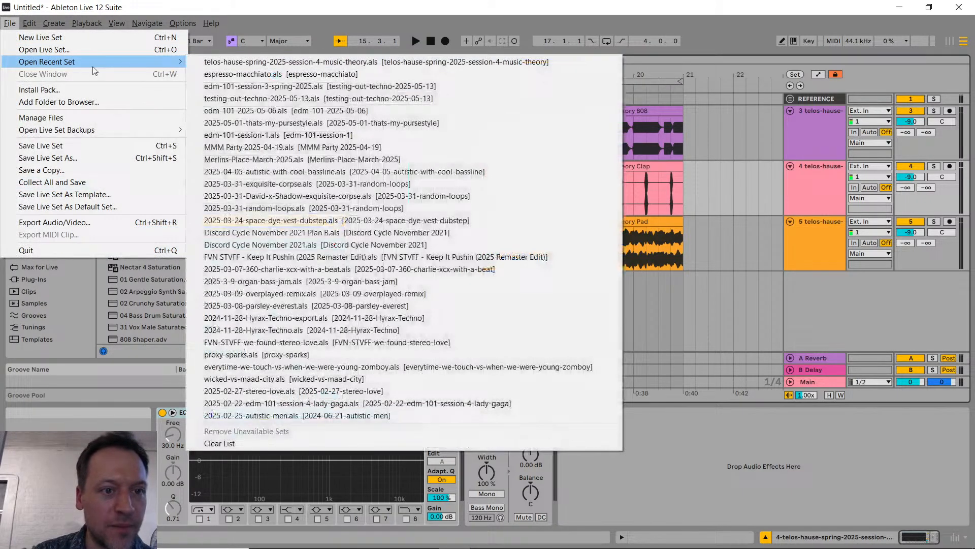
left_click(274, 62)
left_click(501, 300)
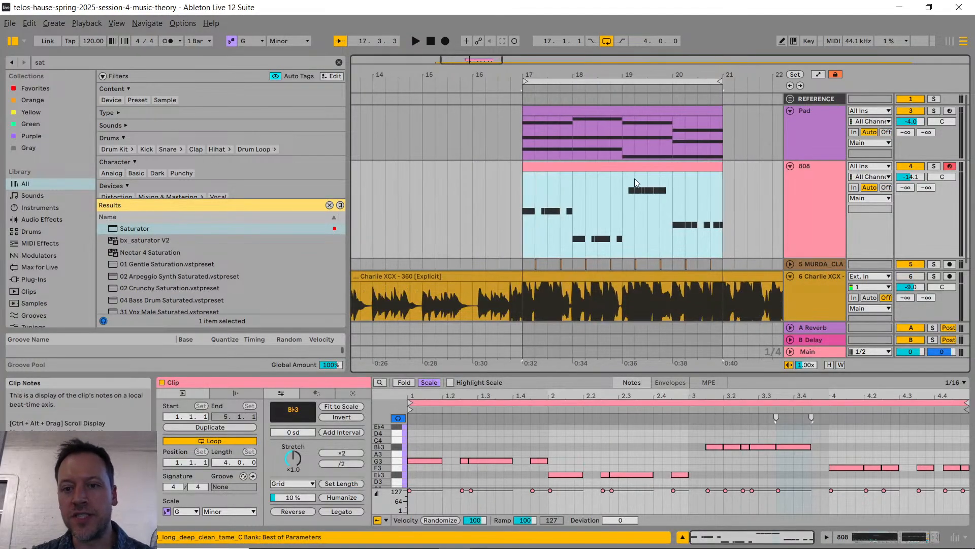
Step: Show the Pad clip's notes, unfold the MURDA_CLAP track and inspect one of its clap clips up close
left_click(601, 113)
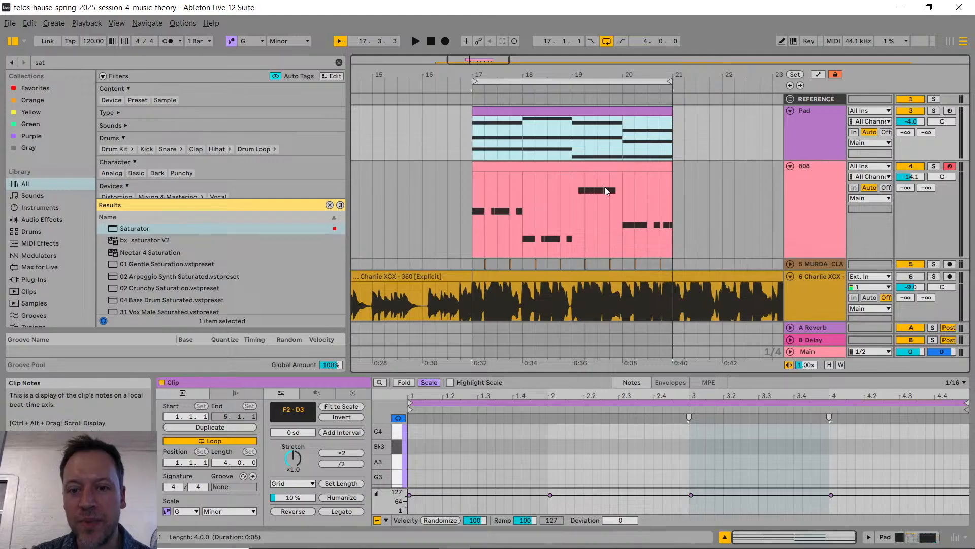
scroll(580, 149, "down", 3)
scroll(605, 145, "up", 2)
left_click(791, 251)
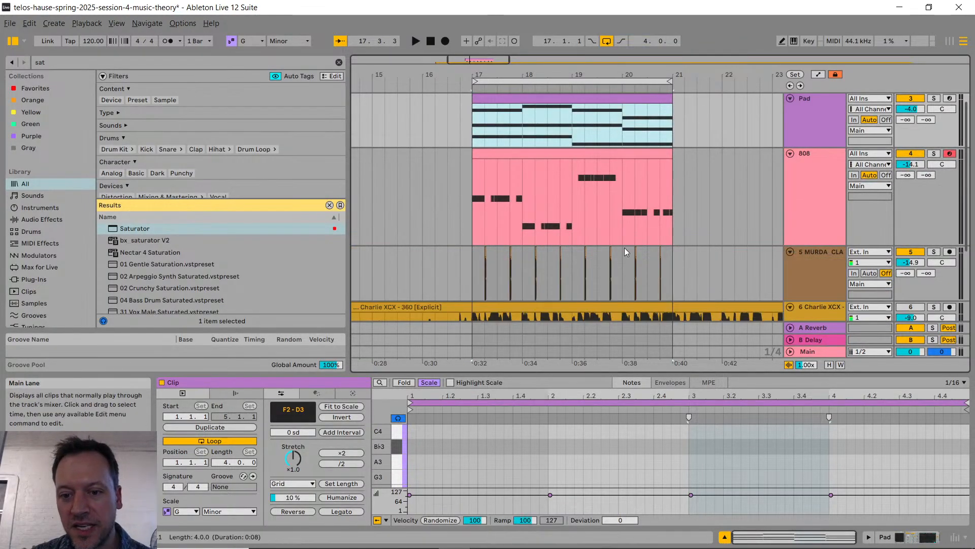
scroll(557, 257, "up", 5)
scroll(580, 260, "up", 3)
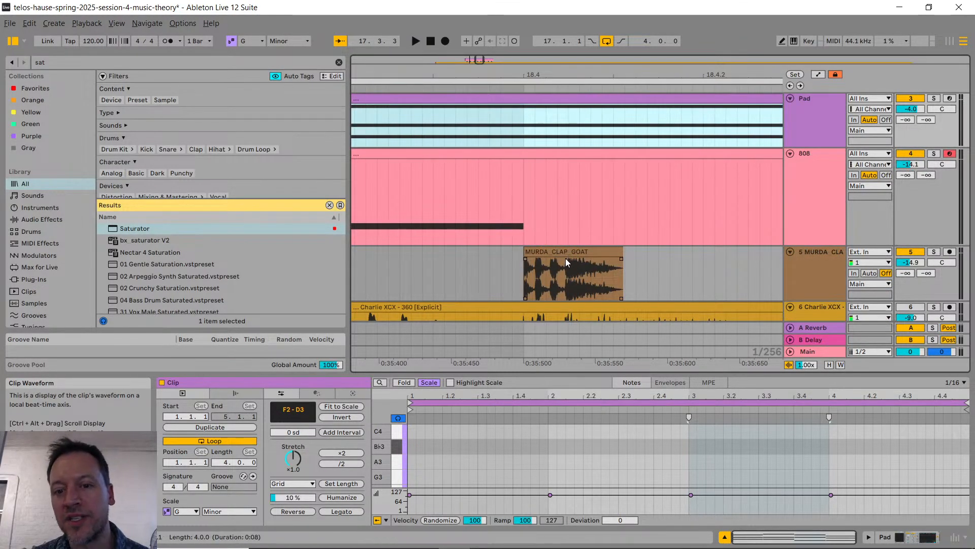
scroll(571, 258, "down", 6)
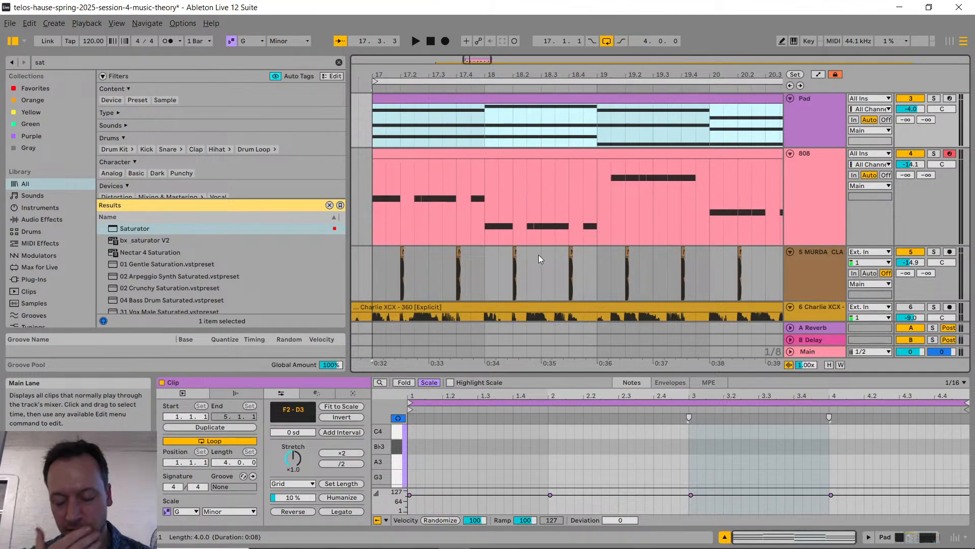
Step: Select the 808 and Pad tracks in turn and examine the MIDI notes in their clips
left_click(812, 191)
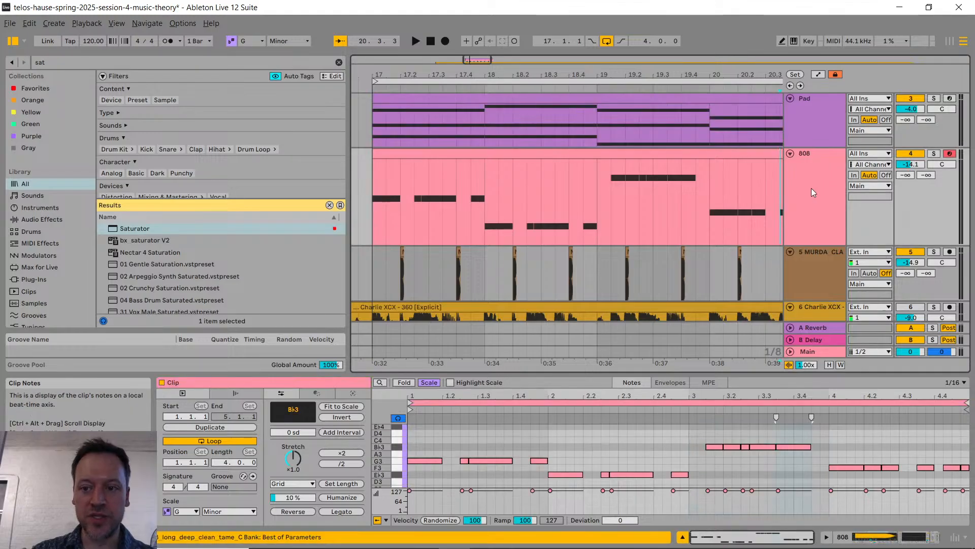
left_click(815, 179)
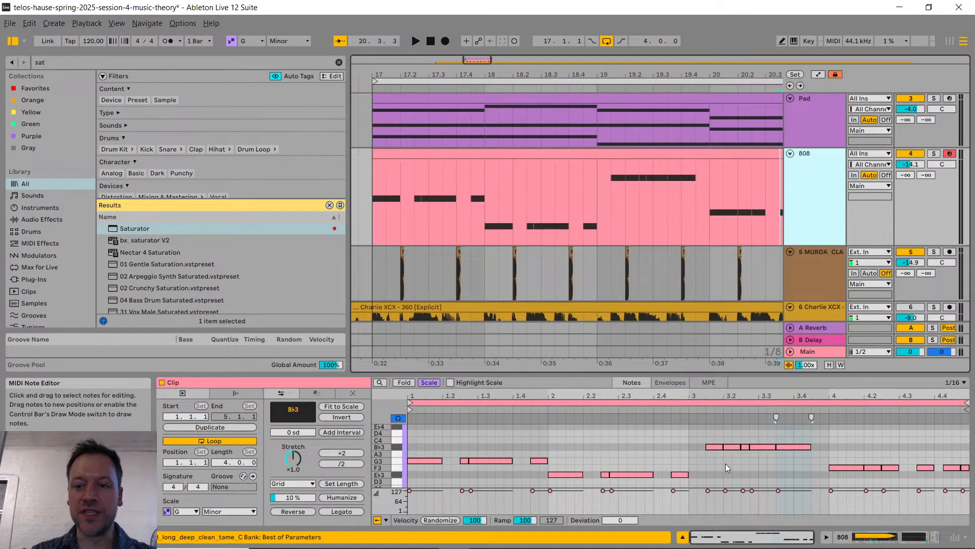
left_click(815, 125)
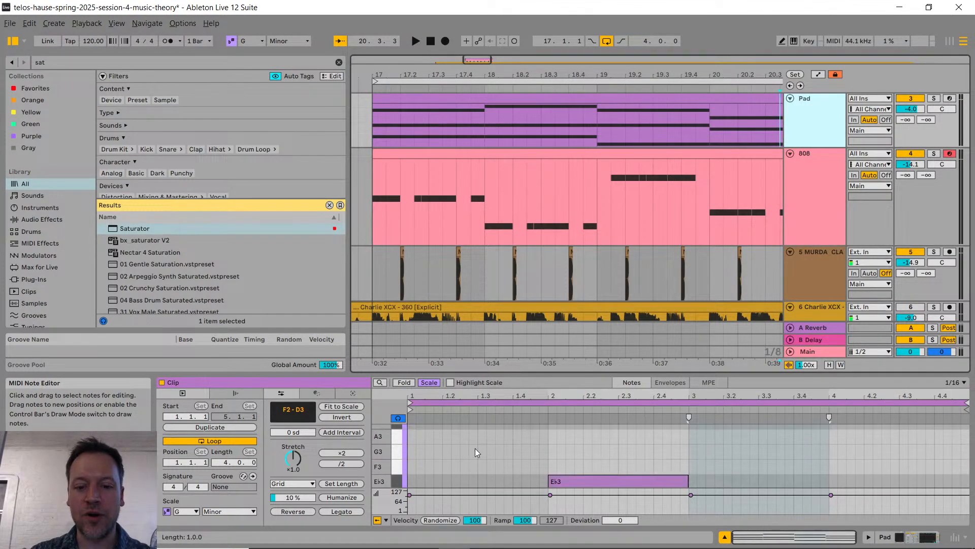
scroll(498, 447, "down", 5)
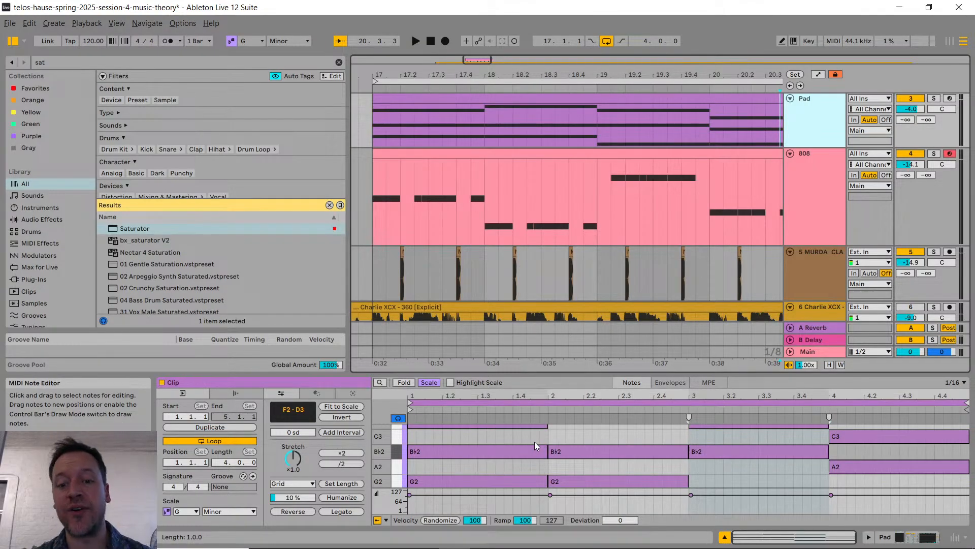
Step: Display and examine the device chains of the 808 track and the Pad track
left_click_drag(584, 374, 591, 332)
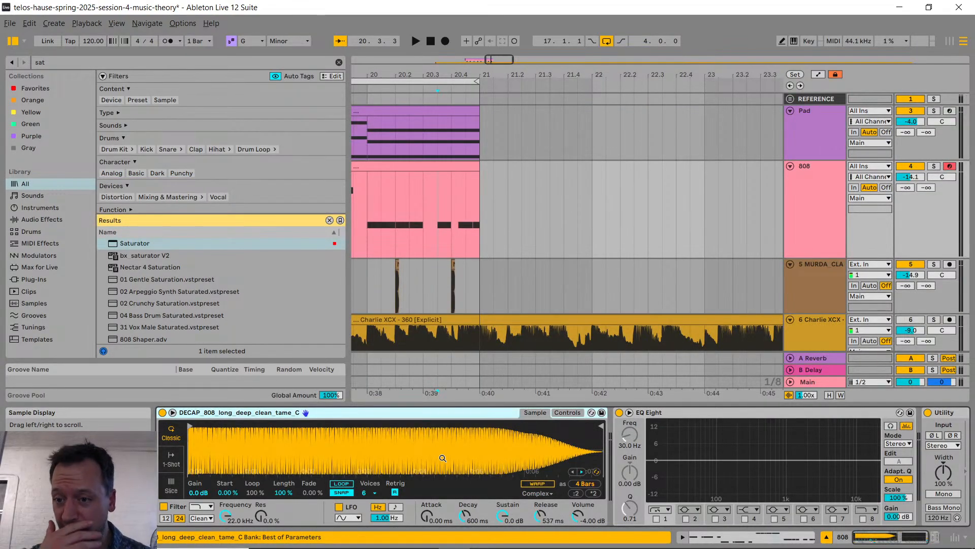
scroll(432, 217, "left", 10)
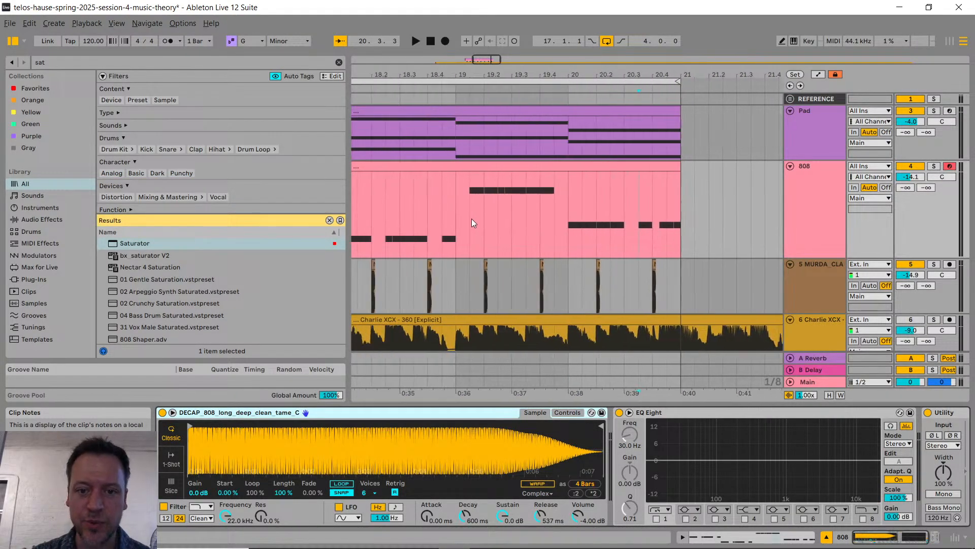
left_click(809, 200)
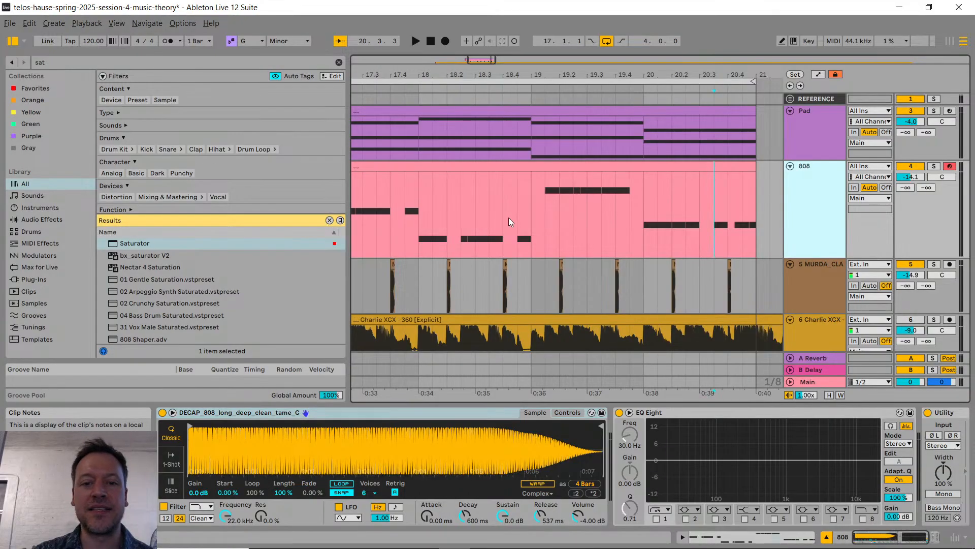
scroll(562, 213, "left", 4)
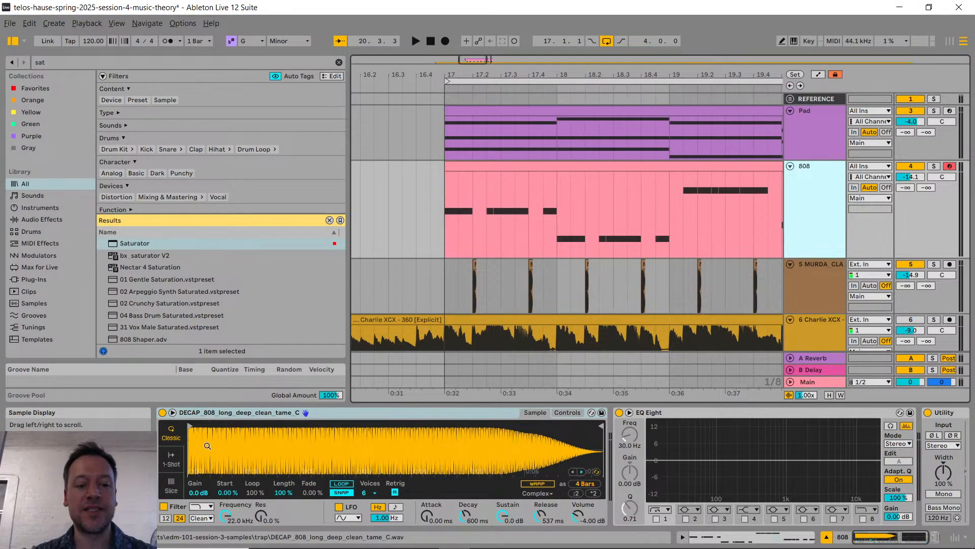
left_click(811, 129)
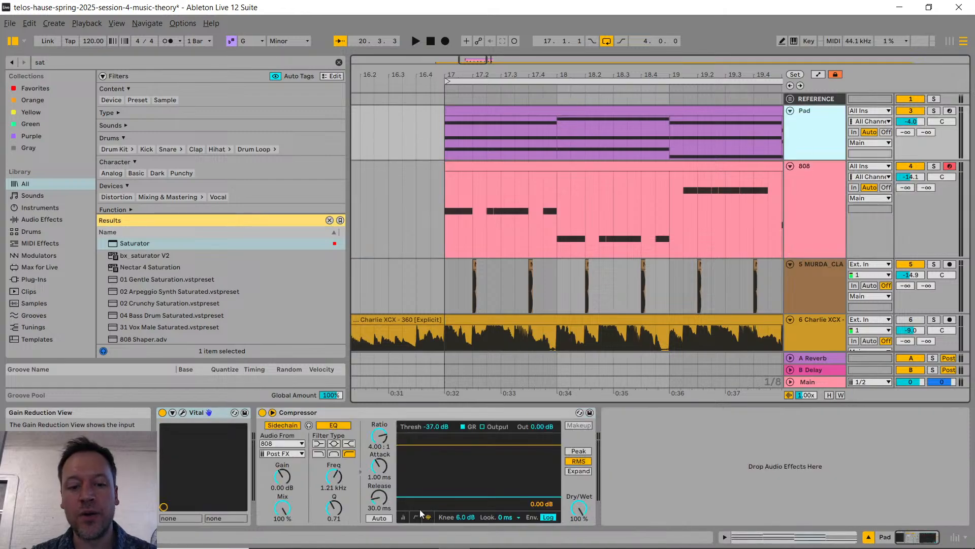
Step: Check the YouTube Studio live chat for new messages and return to the music-theory set in Ableton Live
key("alt+Tab")
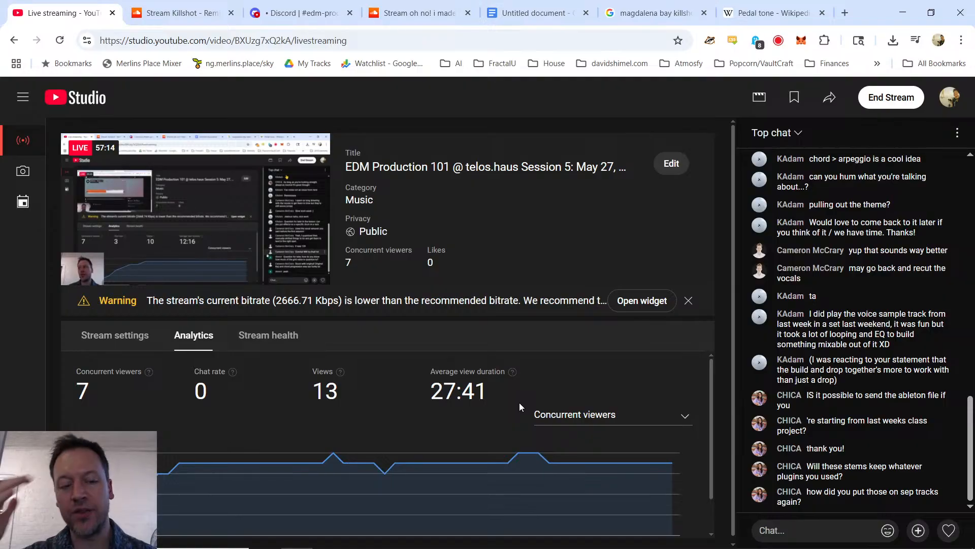
key("alt+Tab")
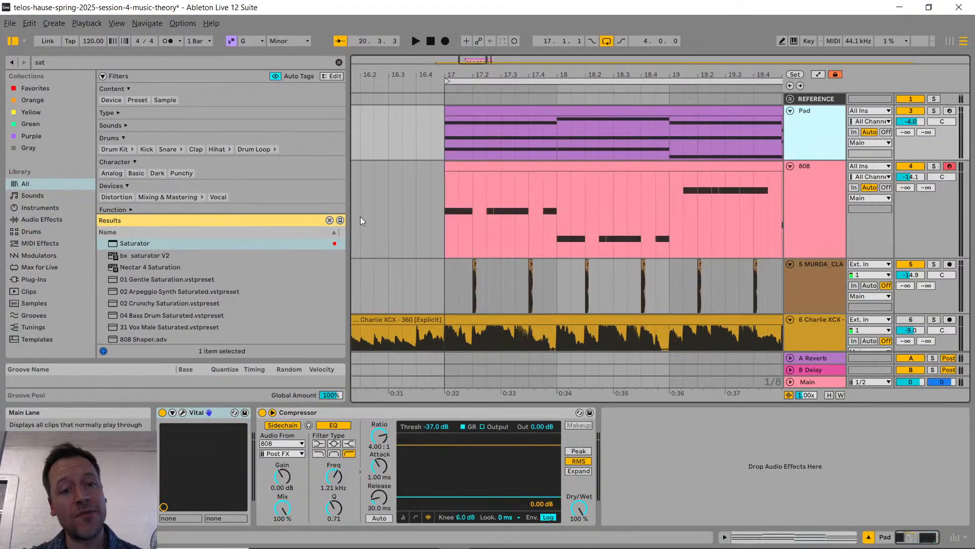
key("alt+Tab")
key("alt+Tab")
scroll(569, 223, "down", 8)
scroll(533, 224, "up", 10)
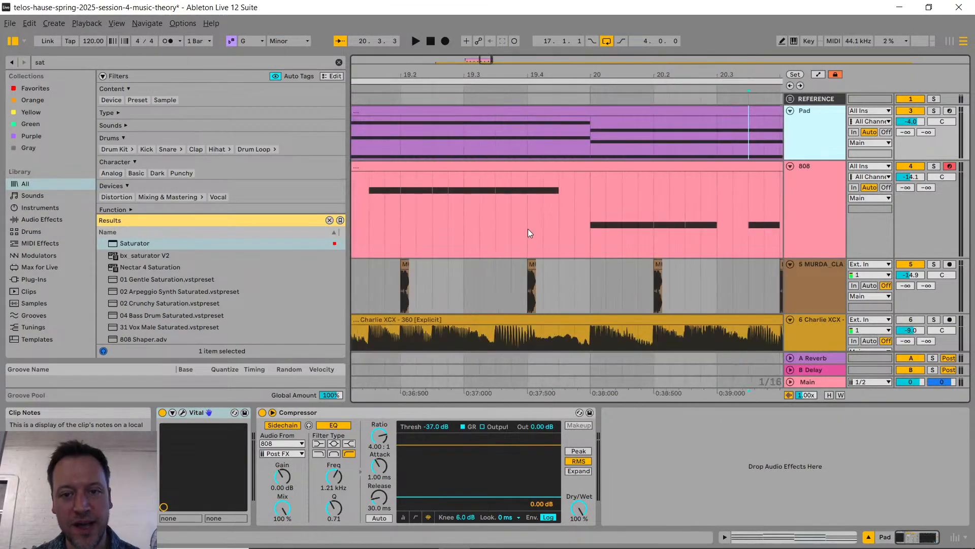
scroll(523, 228, "down", 5)
scroll(486, 199, "left", 5)
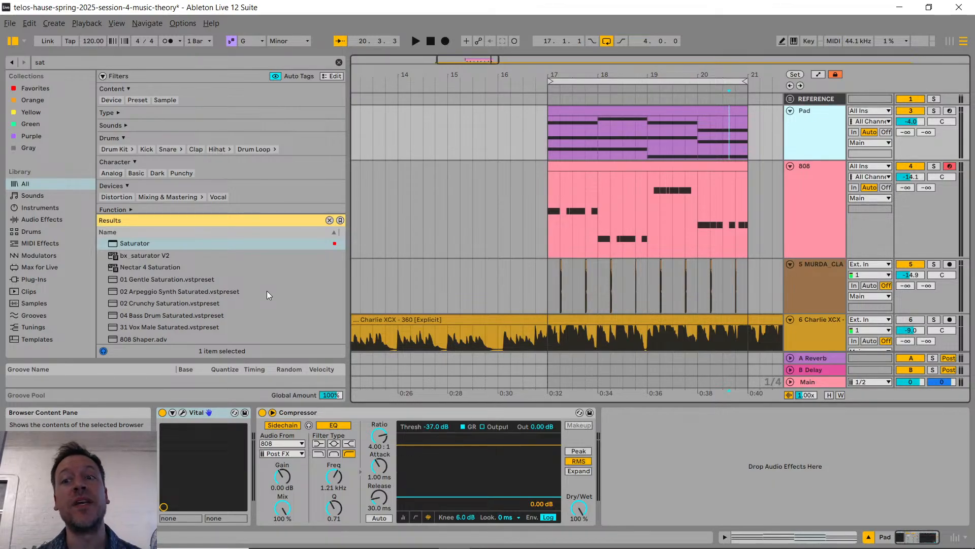
Step: Select the Pad track, look through the YouTube Studio live chat for new questions and return to Ableton Live
double_click(832, 131)
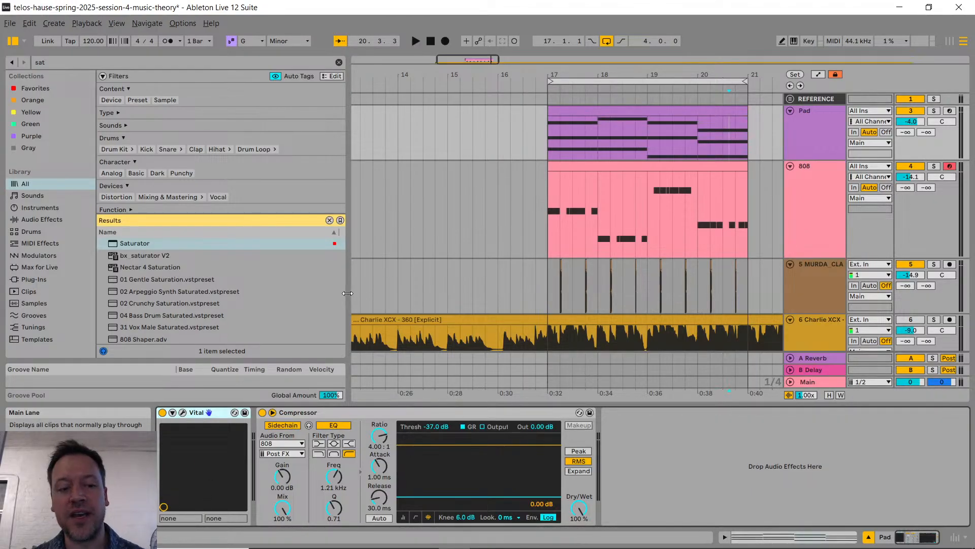
key("alt+Tab")
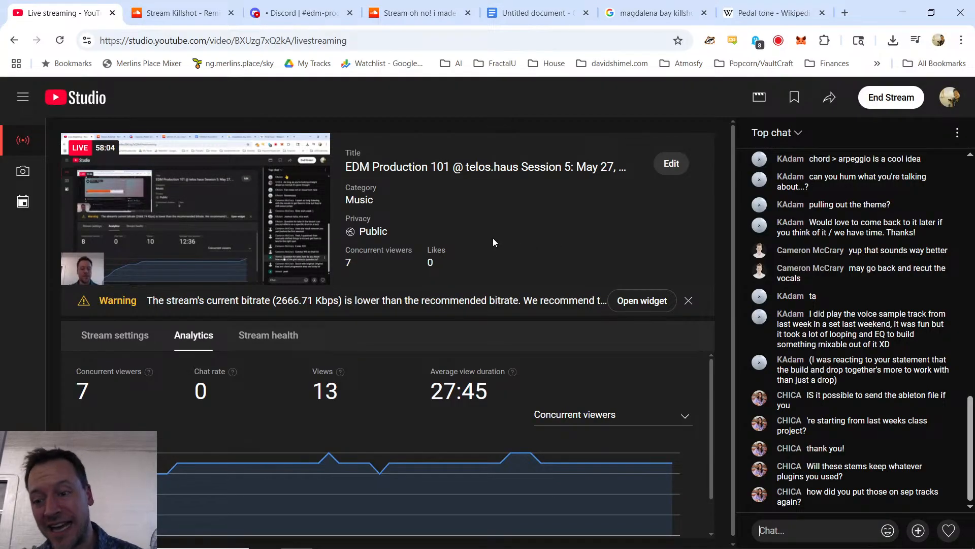
key("alt+Tab")
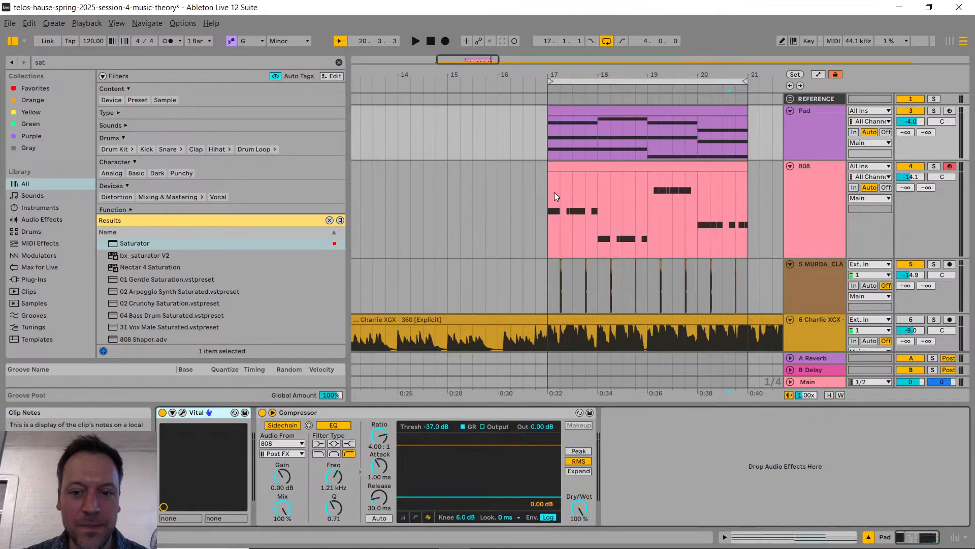
left_click(10, 23)
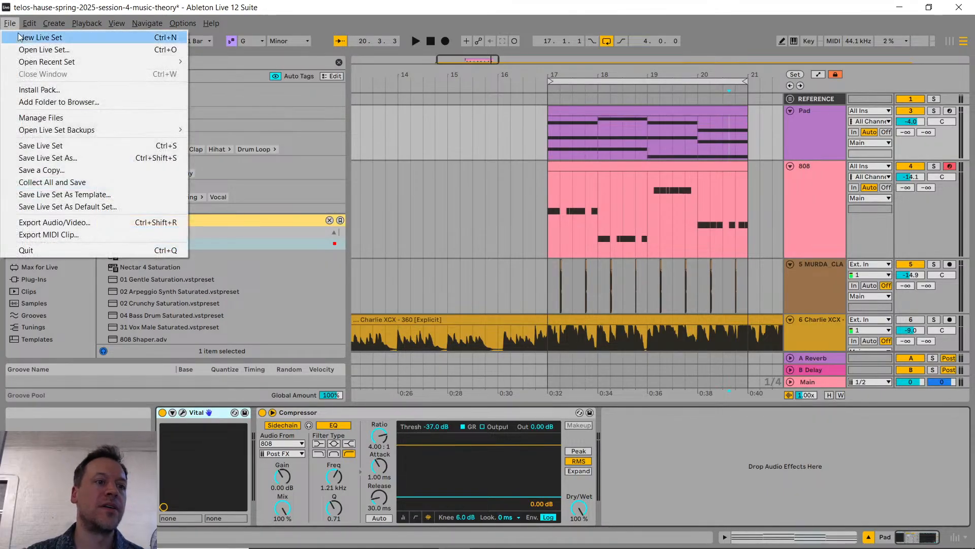
mouse_move(39, 66)
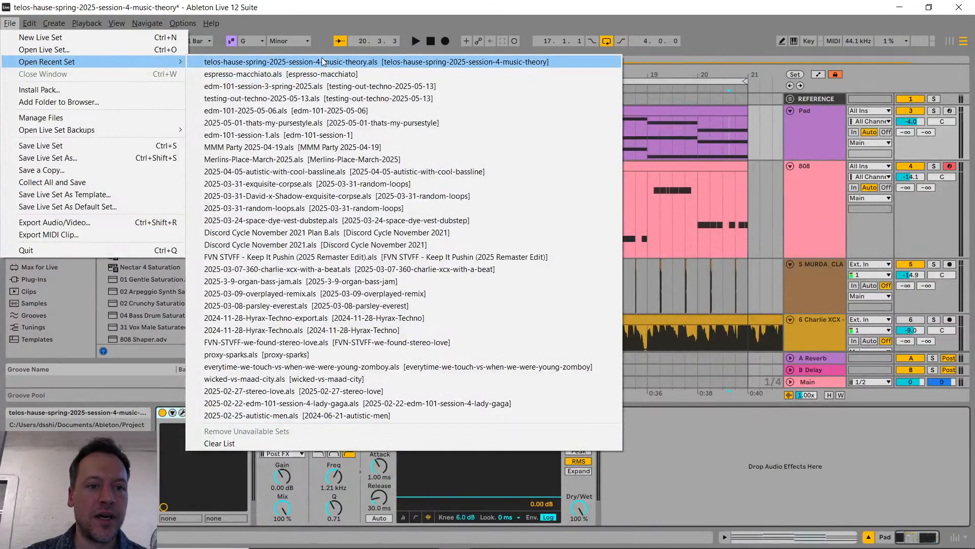
left_click(390, 5)
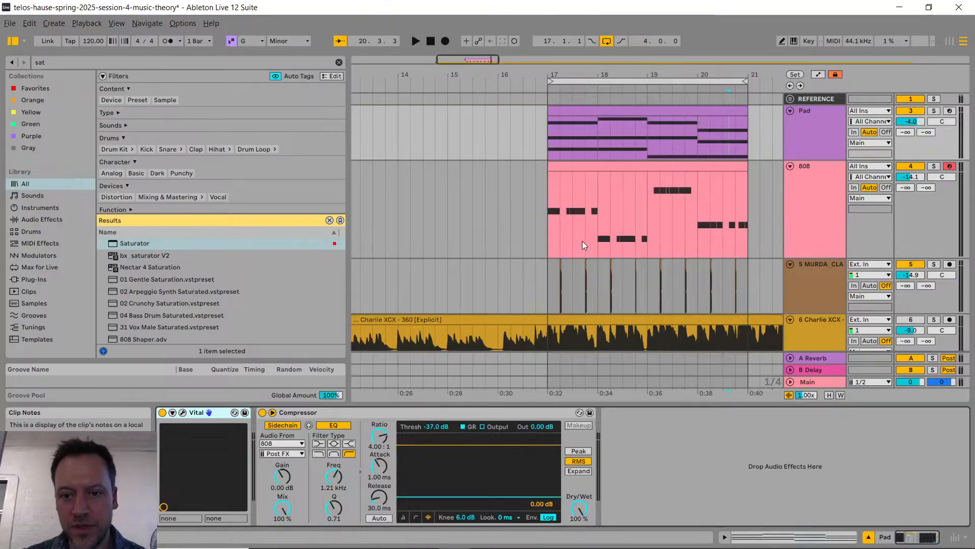
Step: Mark the empty eight bars before the Pad clip, from bar 9 to bar 17, on the Pad track
scroll(618, 229, "down", 8)
scroll(437, 209, "up", 3)
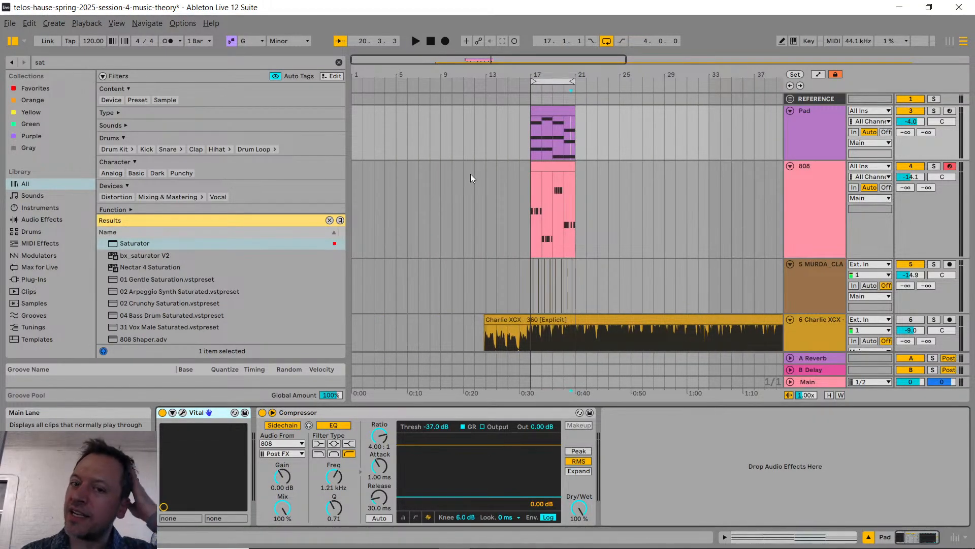
left_click_drag(447, 140, 464, 139)
left_click(526, 133, "shift")
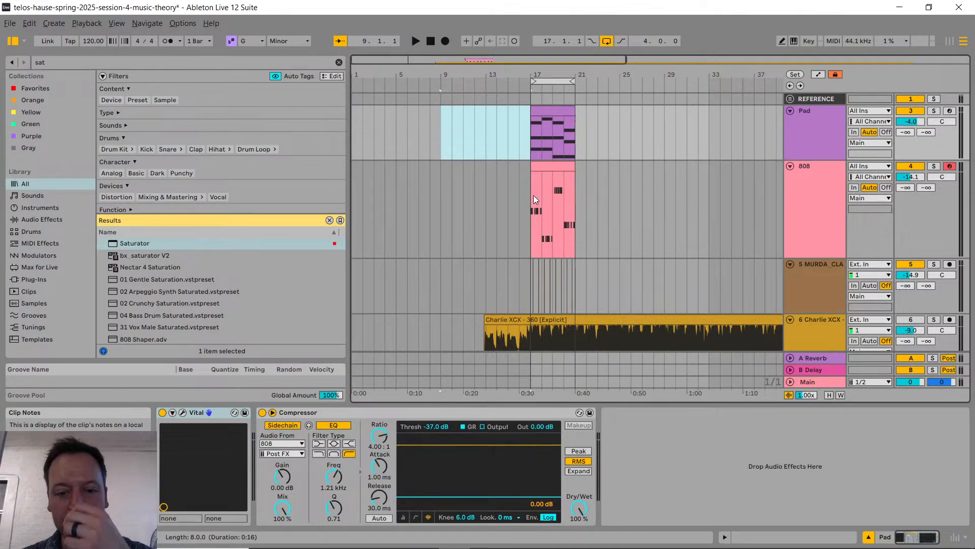
Step: Move the Charlie XCX - 360 audio clip along its track so it starts at about bar 33
scroll(535, 203, "down", 1)
left_click_drag(511, 288, 728, 294)
scroll(421, 239, "up", 1)
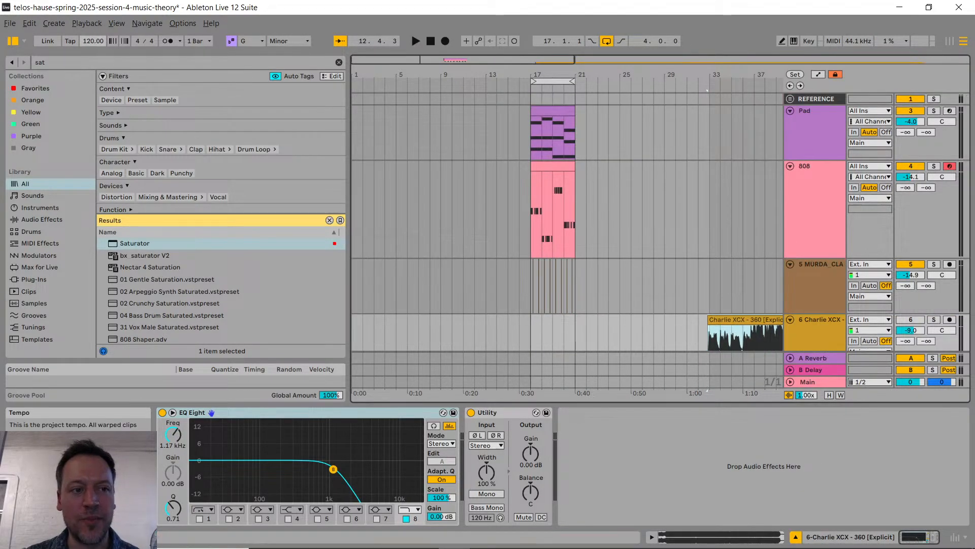
Step: Set the project tempo to 128 BPM
left_click_drag(88, 43, 88, 42)
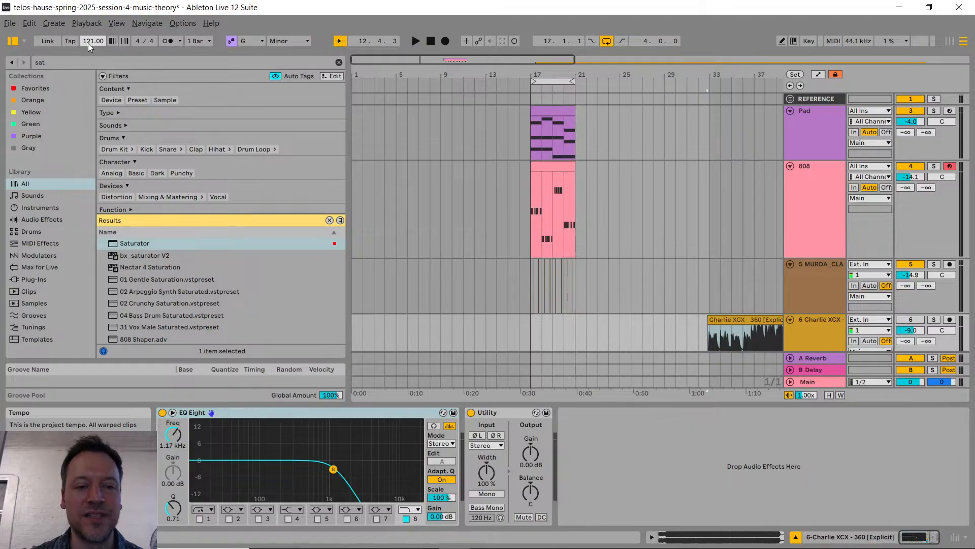
left_click_drag(89, 44, 89, 37)
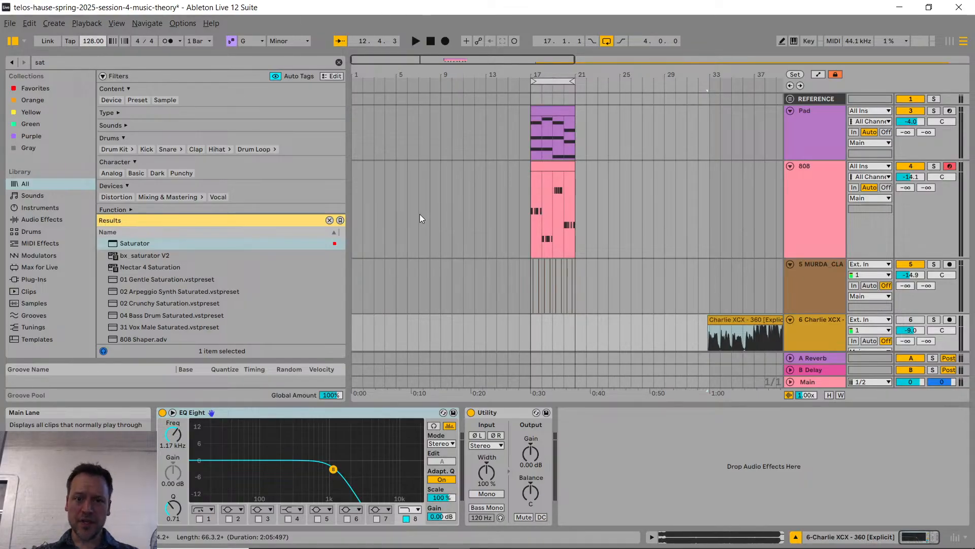
Step: Read the stream's chat in YouTube Studio again and switch back to the Live set
scroll(474, 227, "up", 3)
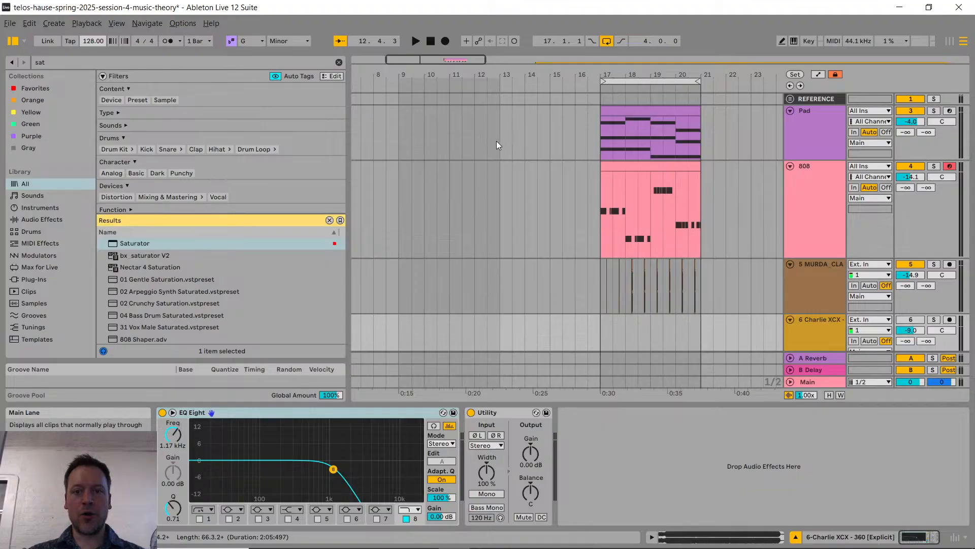
key("alt+Tab")
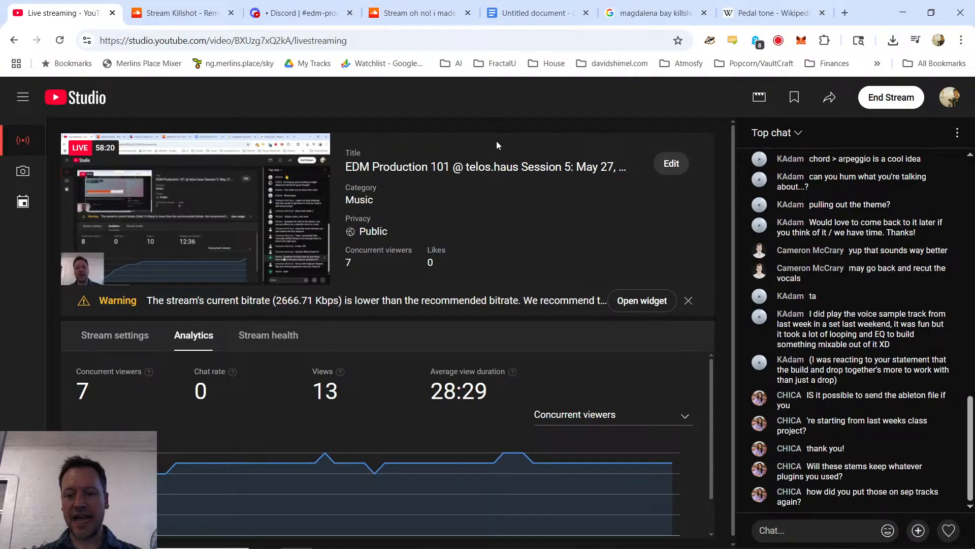
key("alt+Tab")
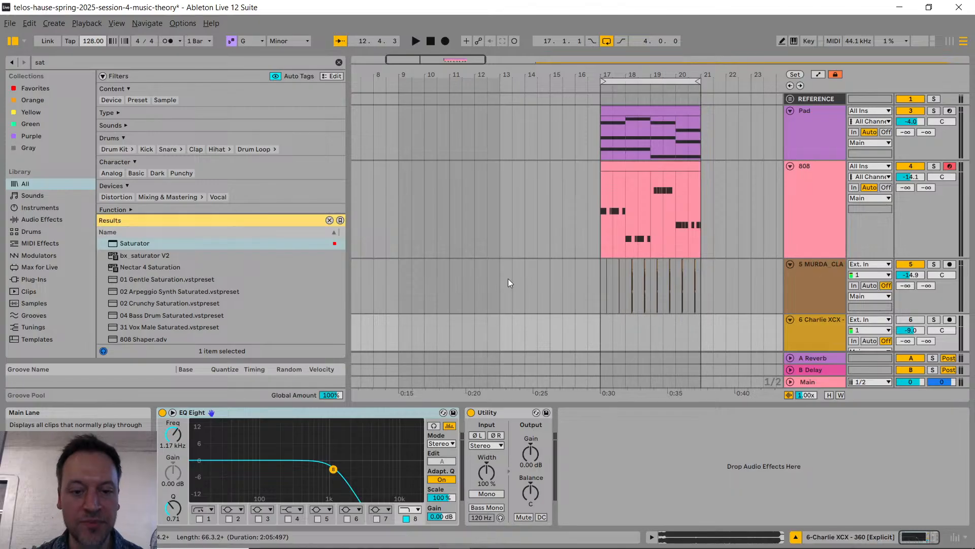
Step: Solo the MURDA_CLAP and Charlie XCX tracks and search the browser for "snare"
left_click(410, 287)
key("s")
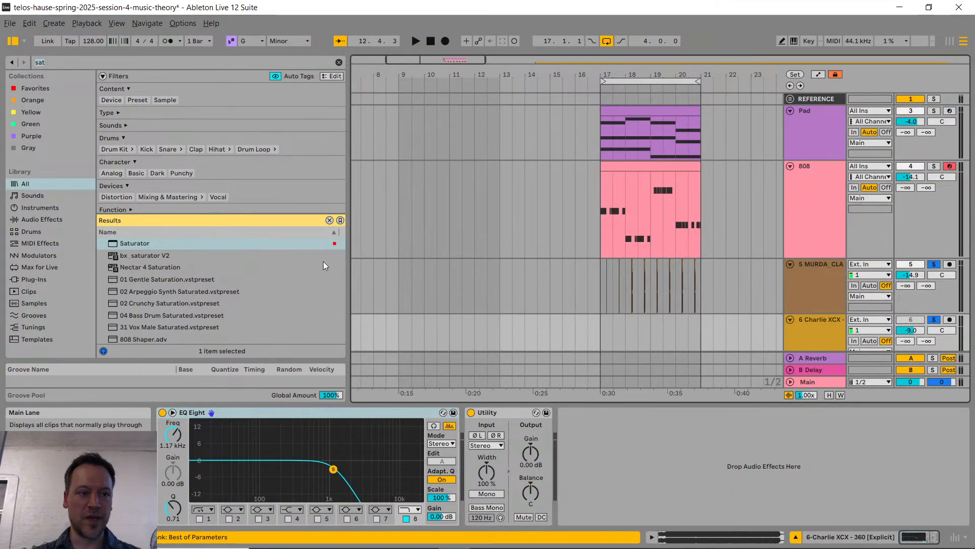
key("ctrl+f")
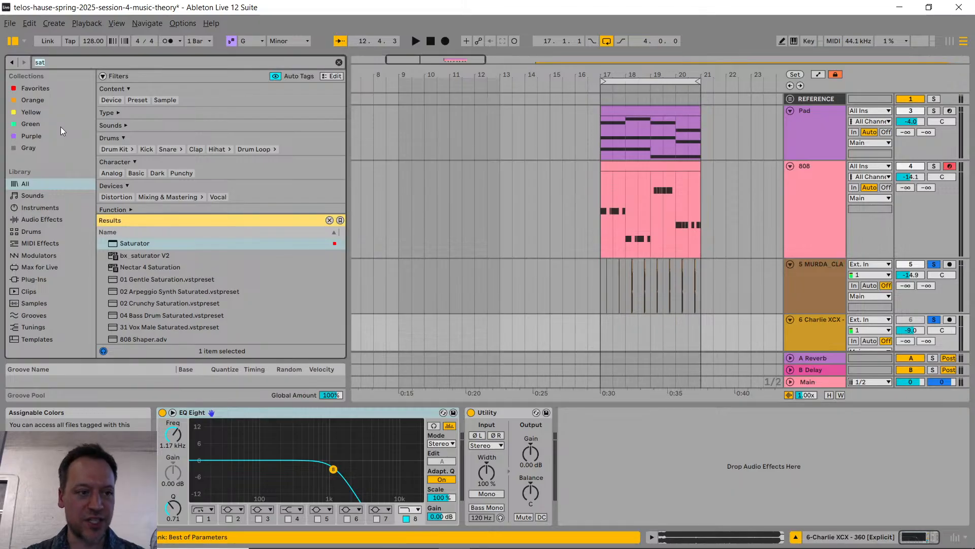
type("snare")
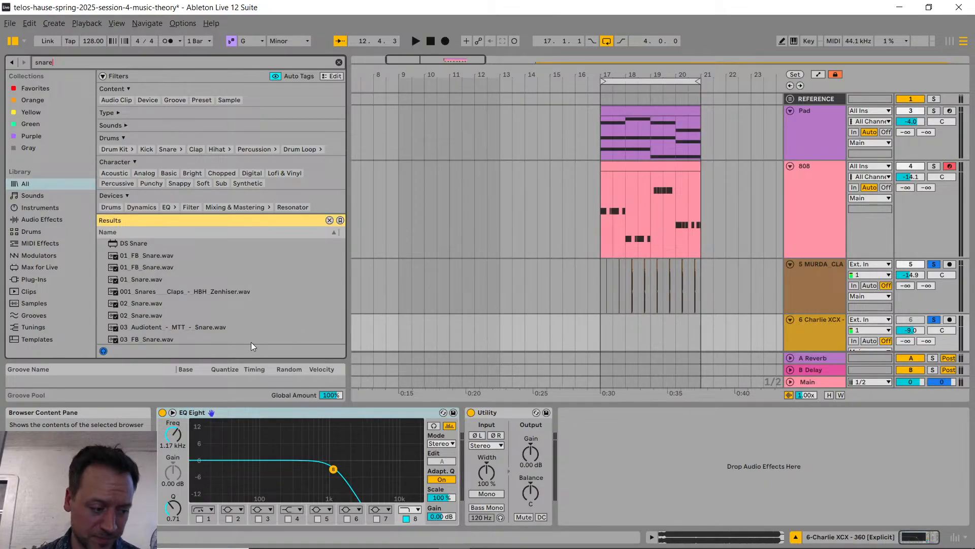
Step: Browse the snare results and preview the 17_FB_Snare.wav and Adieu Snare 2.wav samples
scroll(202, 306, "down", 8)
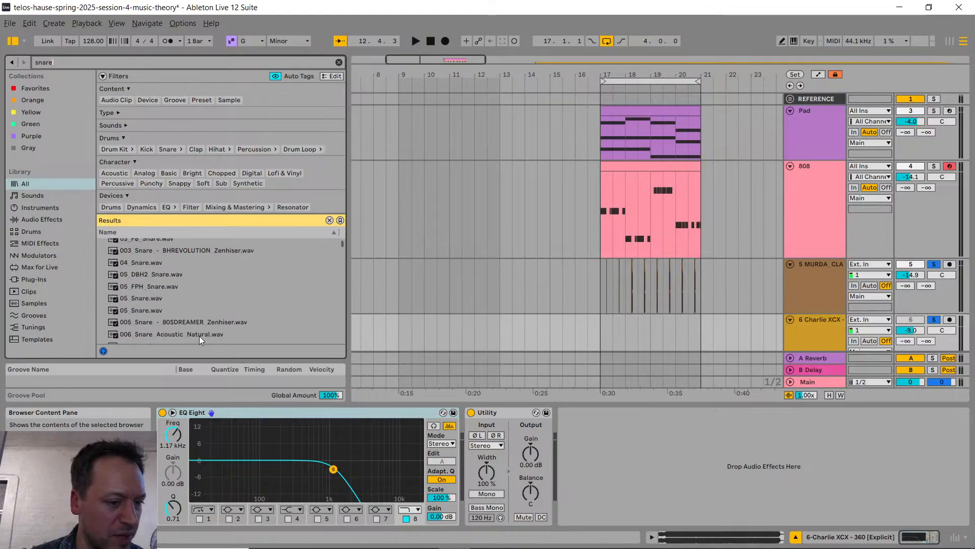
scroll(219, 291, "down", 4)
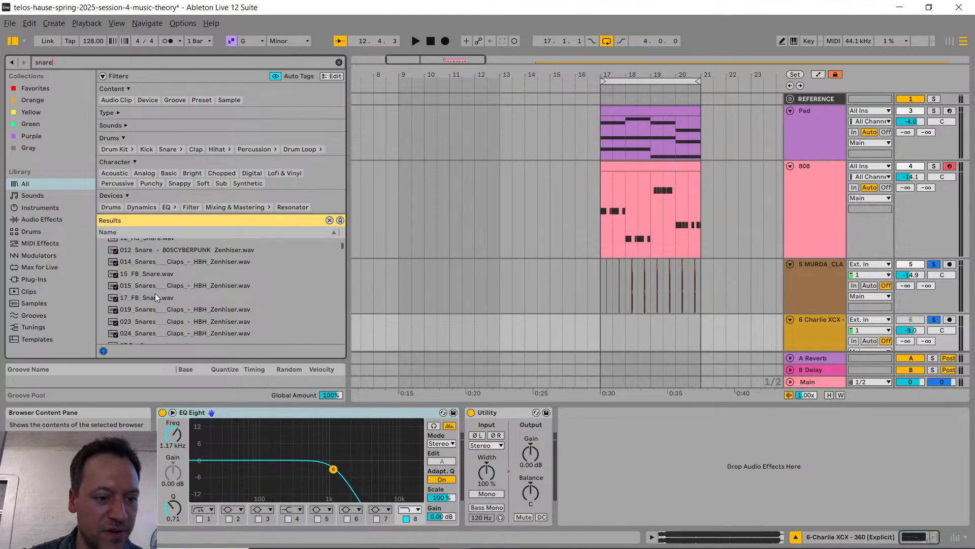
left_click(188, 298)
scroll(190, 290, "down", 3)
scroll(189, 294, "down", 3)
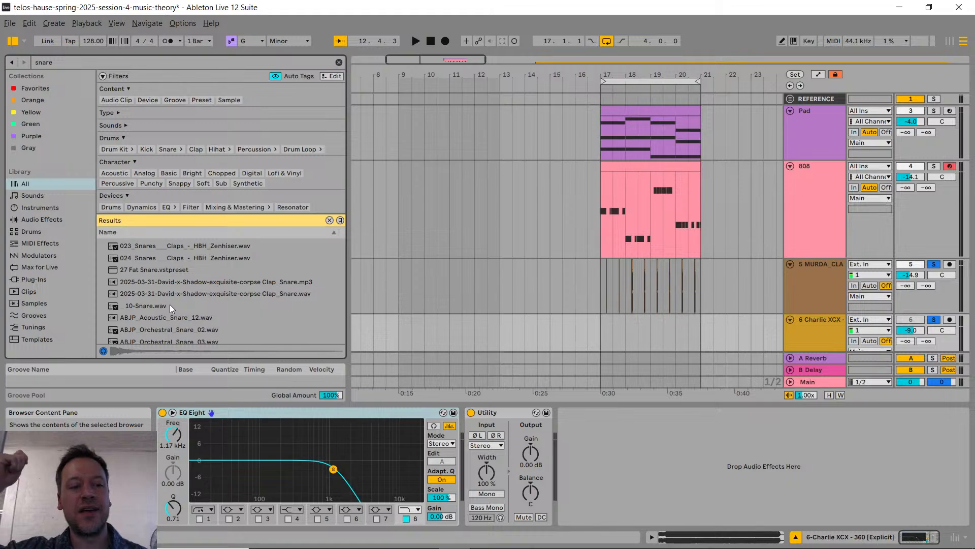
scroll(232, 323, "down", 4)
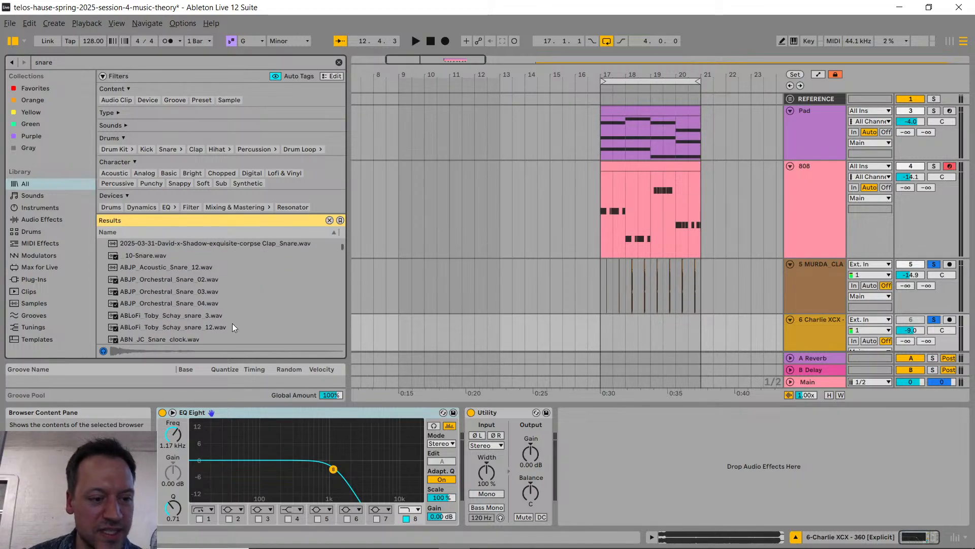
scroll(239, 307, "down", 5)
left_click(150, 326)
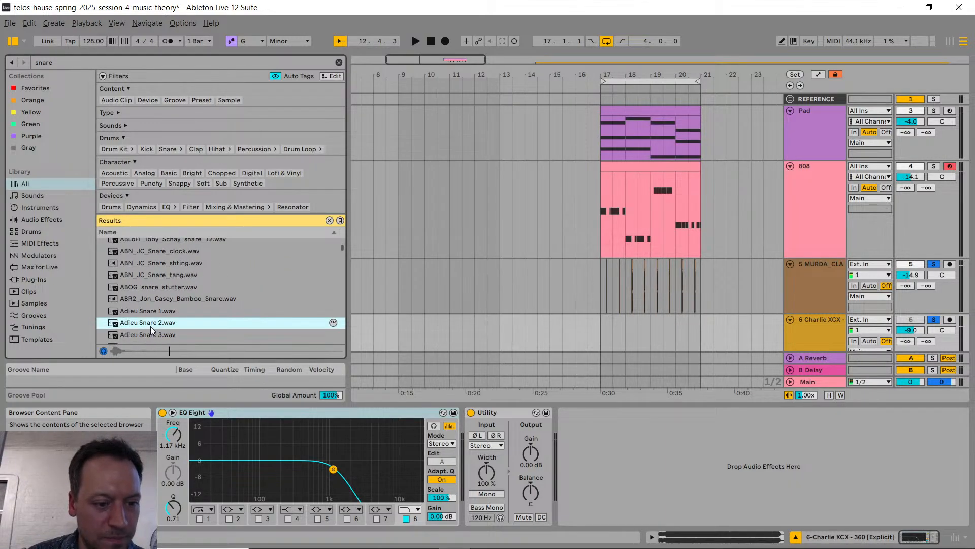
Step: Go much further down the snare results, preview both LSCTMR3_Dreams_Snare samples and select LSCTMR3_Dreams_Snare.wav
scroll(157, 324, "down", 2)
scroll(166, 323, "down", 3)
left_click_drag(342, 249, 341, 290)
left_click(197, 292)
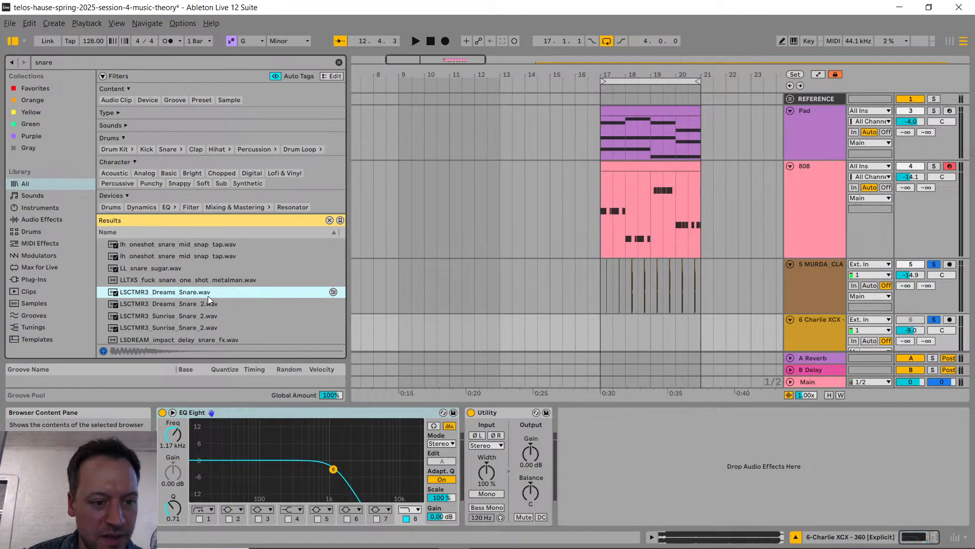
left_click(209, 305)
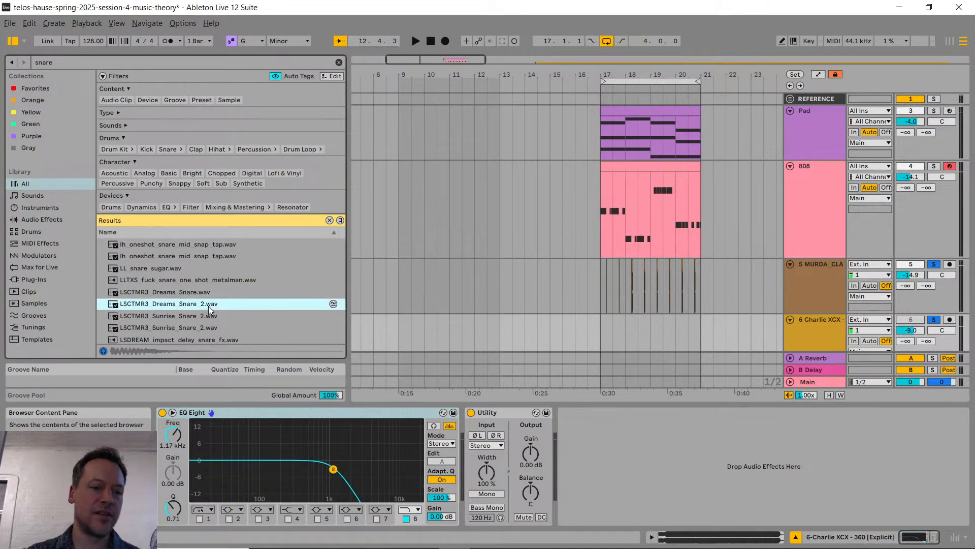
left_click(196, 293)
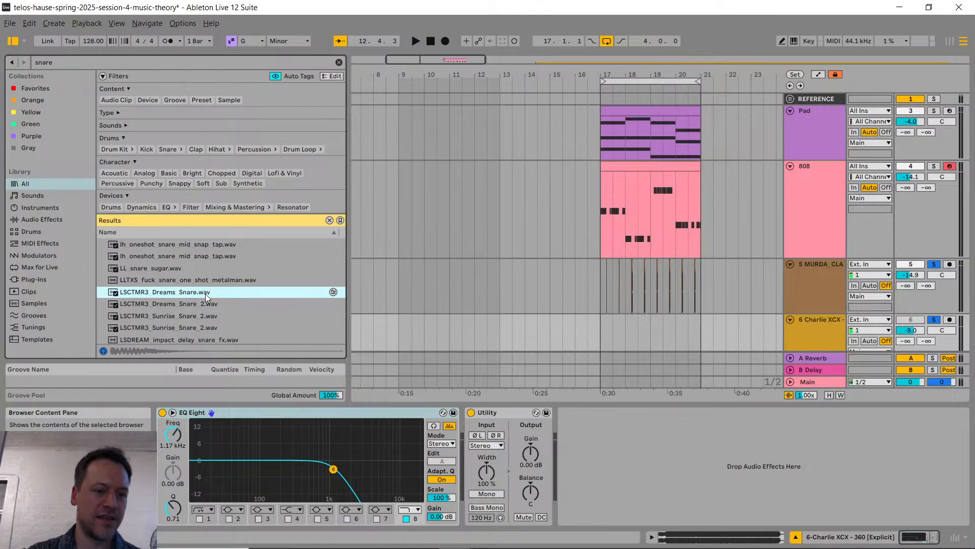
Step: Reveal LSCTMR3_Dreams_Snare.wav in File Explorer and attach it to a message in Discord's edm-production-101 channel
right_click(204, 294)
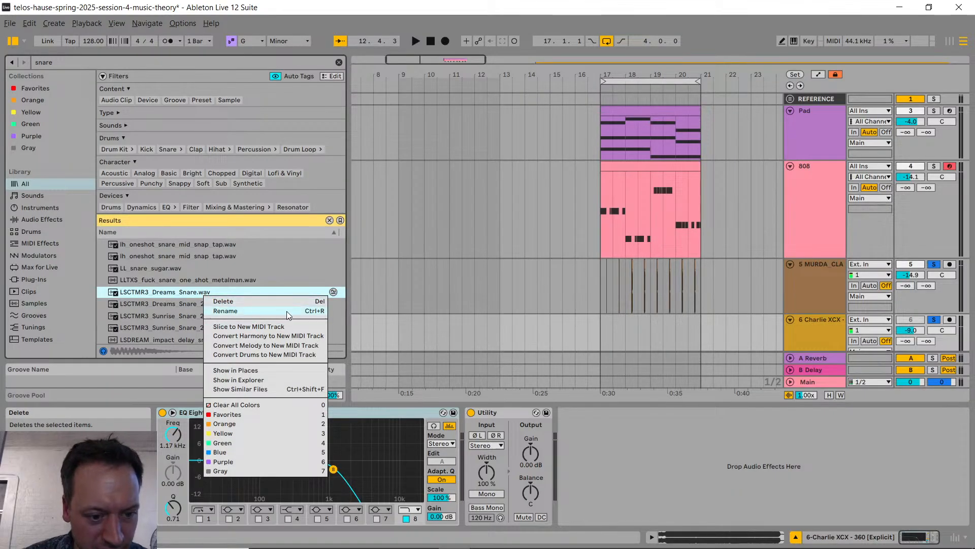
left_click(274, 380)
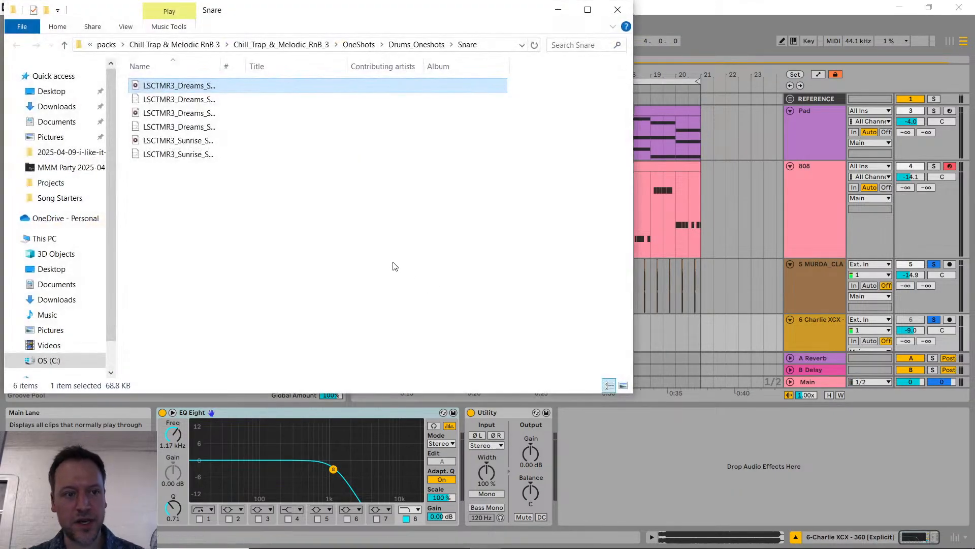
key("alt+Tab")
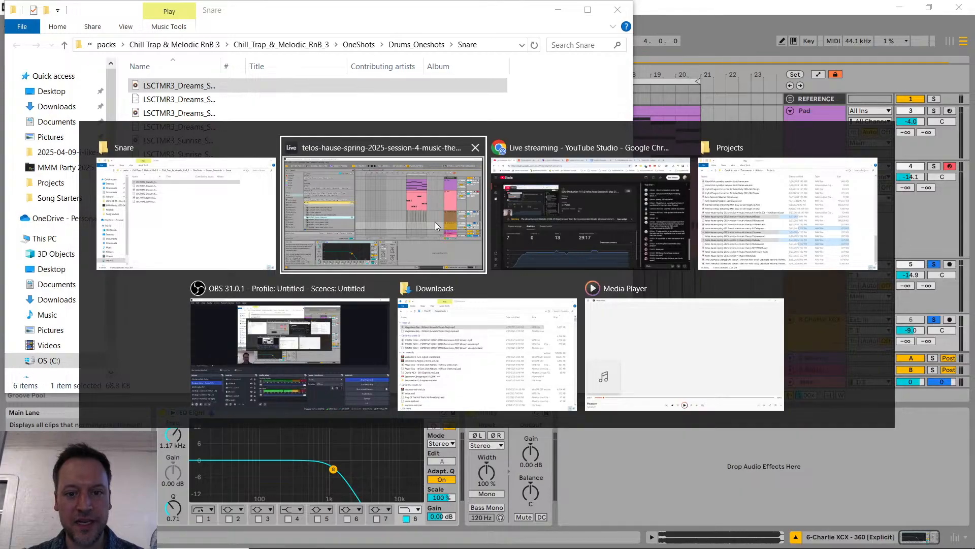
left_click(526, 209)
key("alt+Tab")
left_click(560, 11)
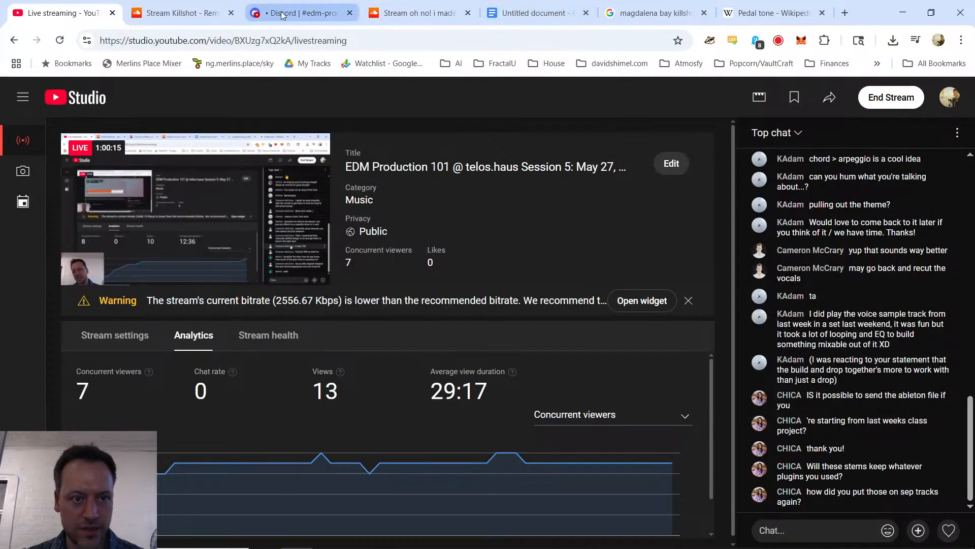
left_click(299, 13)
key("alt+Tab")
left_click_drag(179, 86, 486, 482)
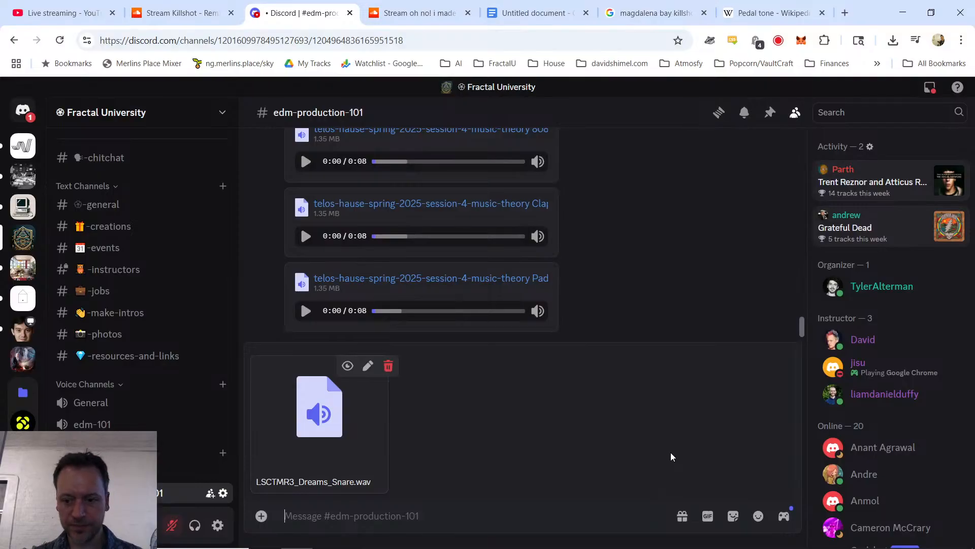
Step: Send the attached snare sample with the message "Snare 1" and return to Ableton Live
type("Snare 1")
key("Return")
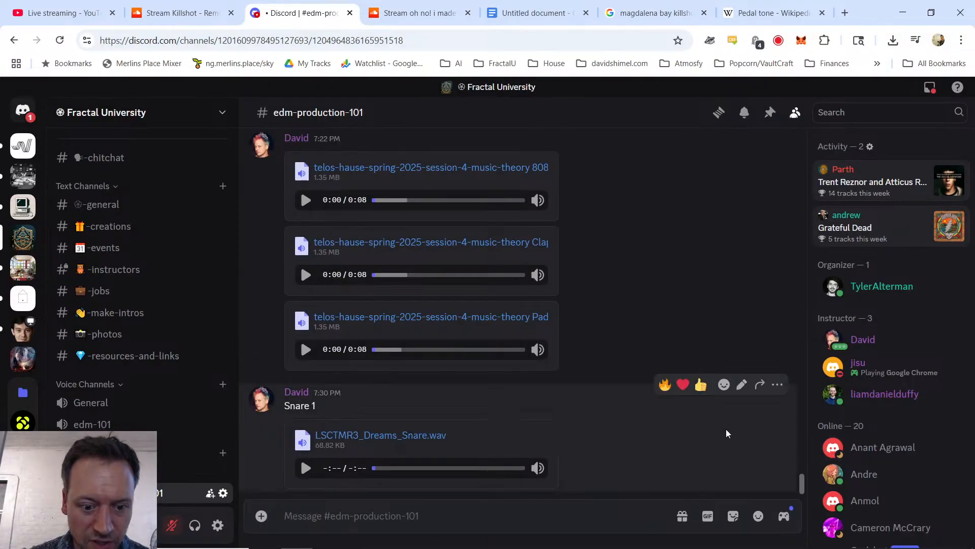
key("alt+Tab")
key("alt+Tab")
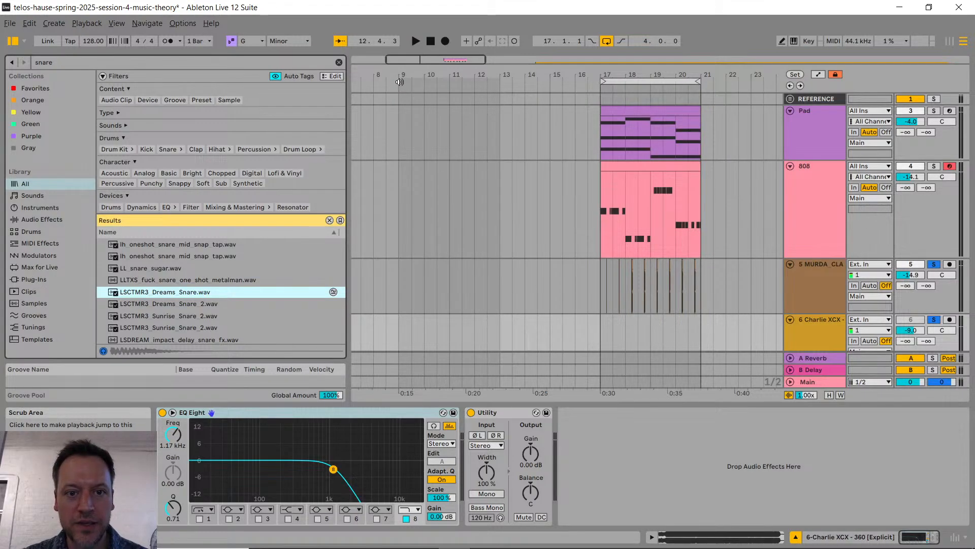
Step: Add a locator named "Buildup" at bar 9 of the arrangement
right_click(400, 83)
left_click(422, 114)
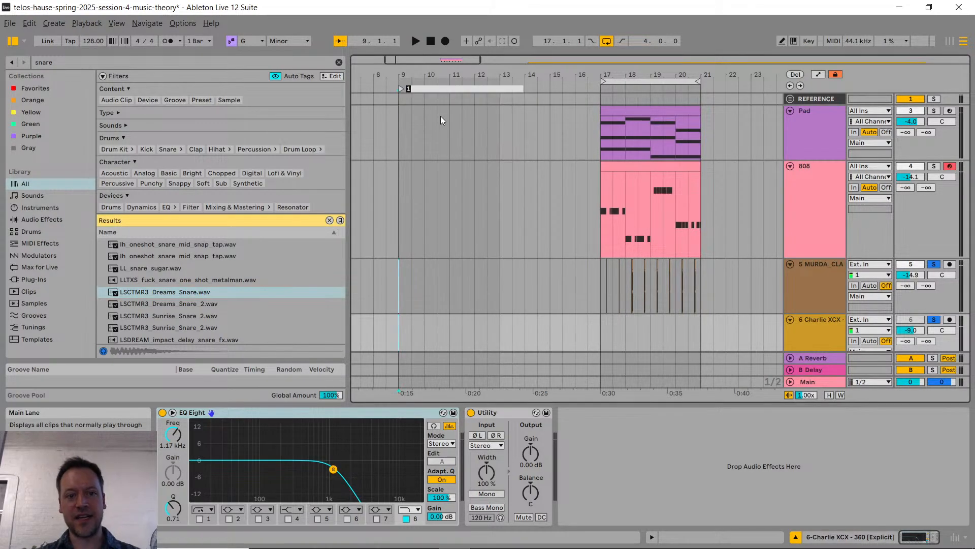
type("Buildup")
key("Return")
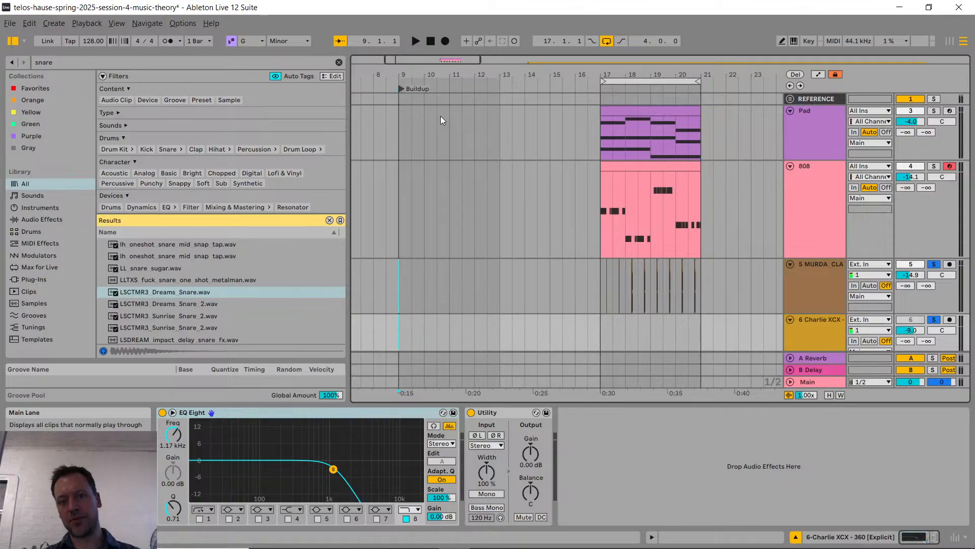
Step: Take the MURDA_CLAP track out of solo and insert a new MIDI track directly below it
left_click(839, 285)
scroll(837, 277, "down", 1)
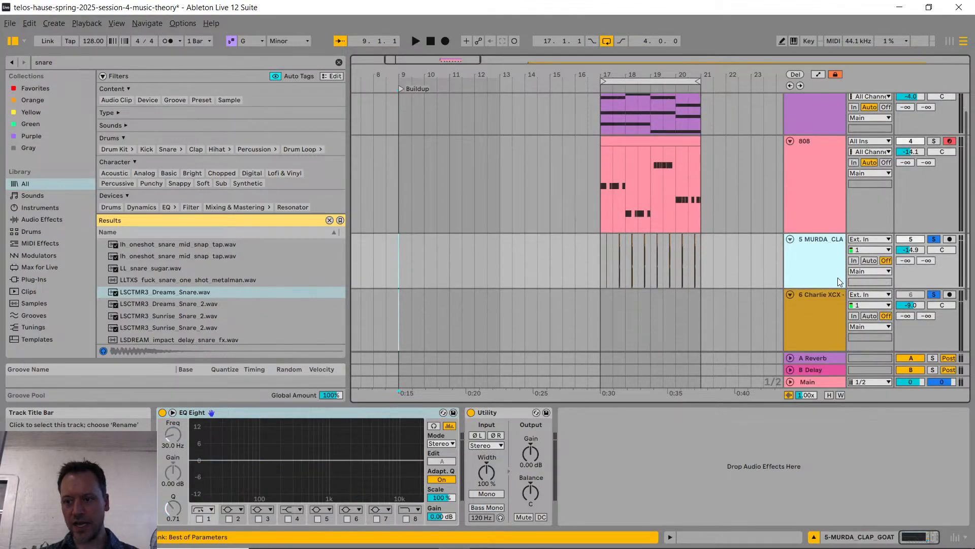
left_click(932, 239)
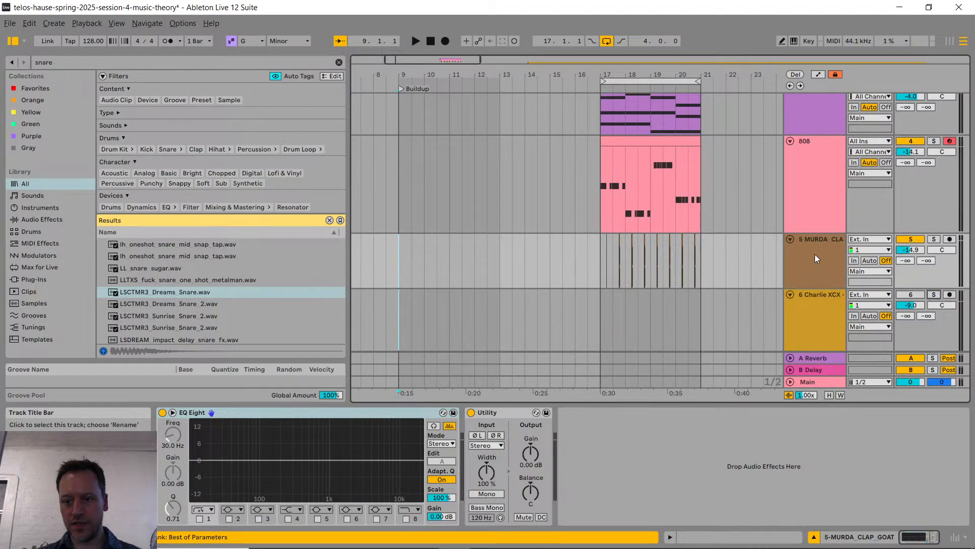
key("ctrl+shift+t")
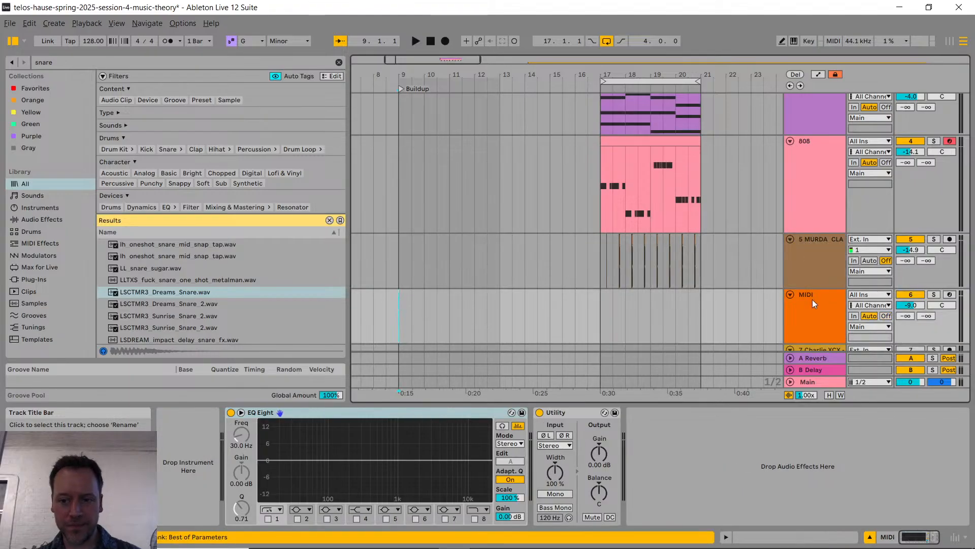
Step: Create an empty eight-bar MIDI clip on the new MIDI track from bar 9 to bar 17
left_click(399, 307)
left_click_drag(399, 309, 599, 302)
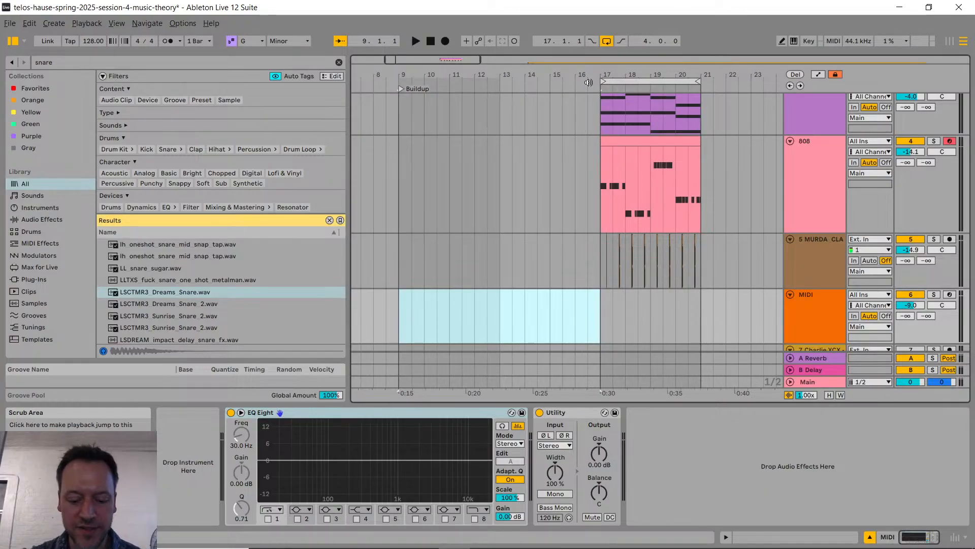
key("ctrl+shift+m")
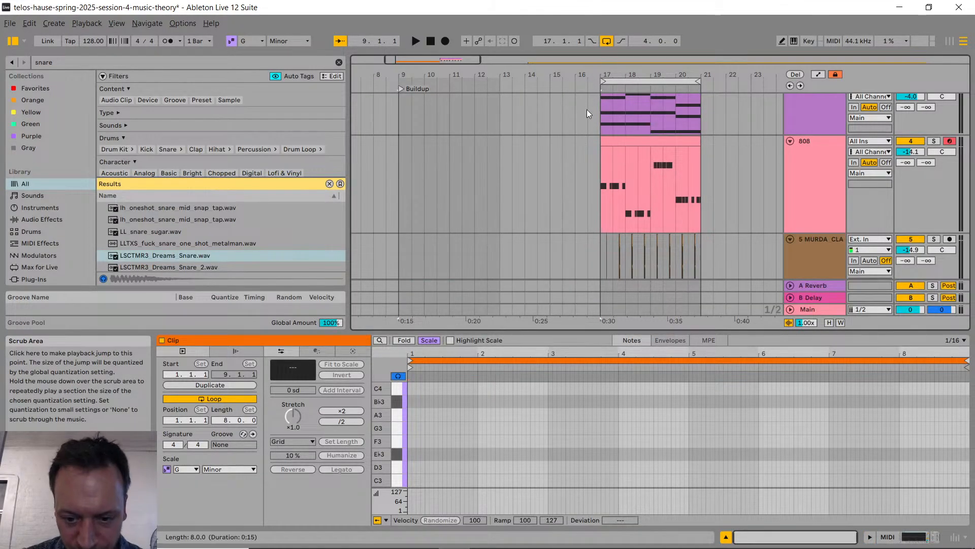
Step: Load LSCTMR3_Dreams_Snare.wav as the instrument of the new MIDI track
scroll(683, 235, "down", 3)
left_click(816, 250)
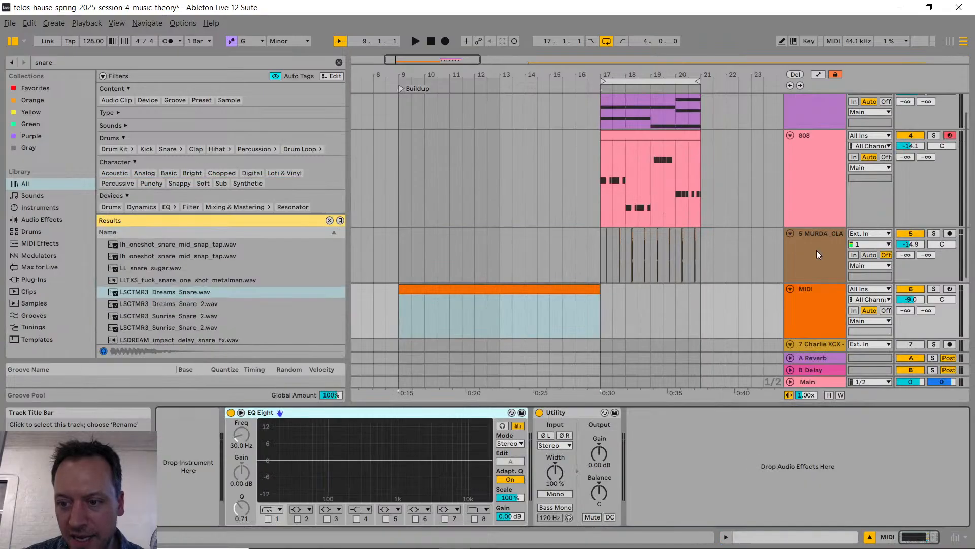
left_click(172, 291)
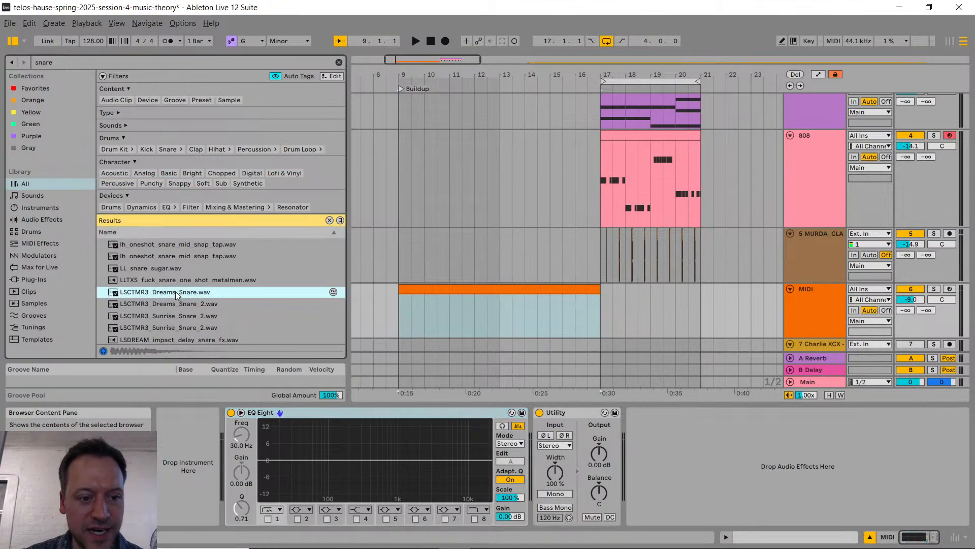
key("Return")
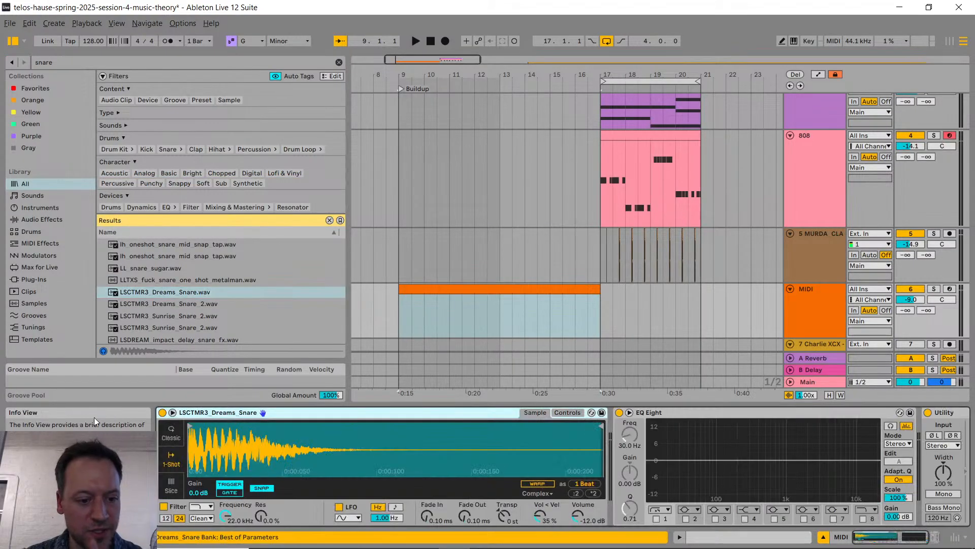
Step: Open the eight-bar clip on the MIDI track for note editing and set its grid to 1/4
scroll(473, 266, "down", 3)
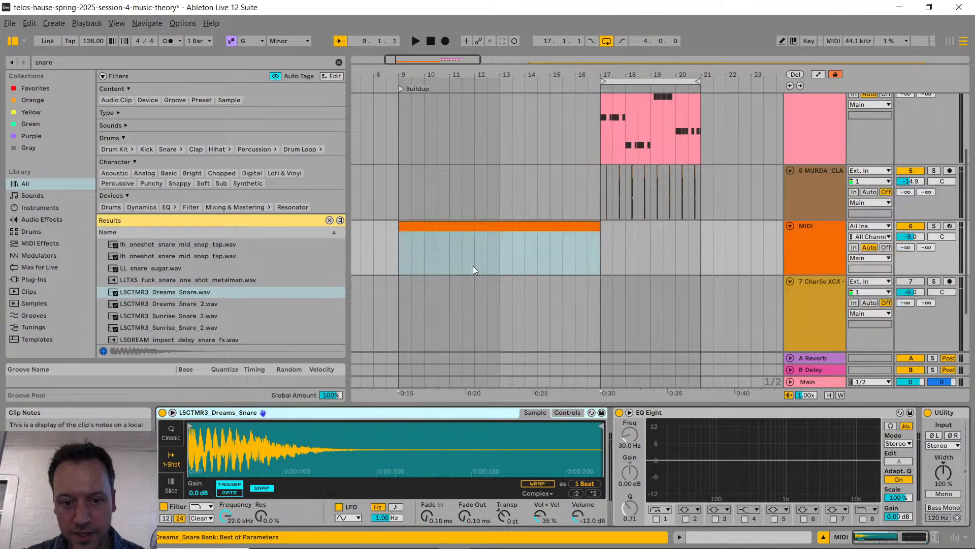
left_click(436, 226)
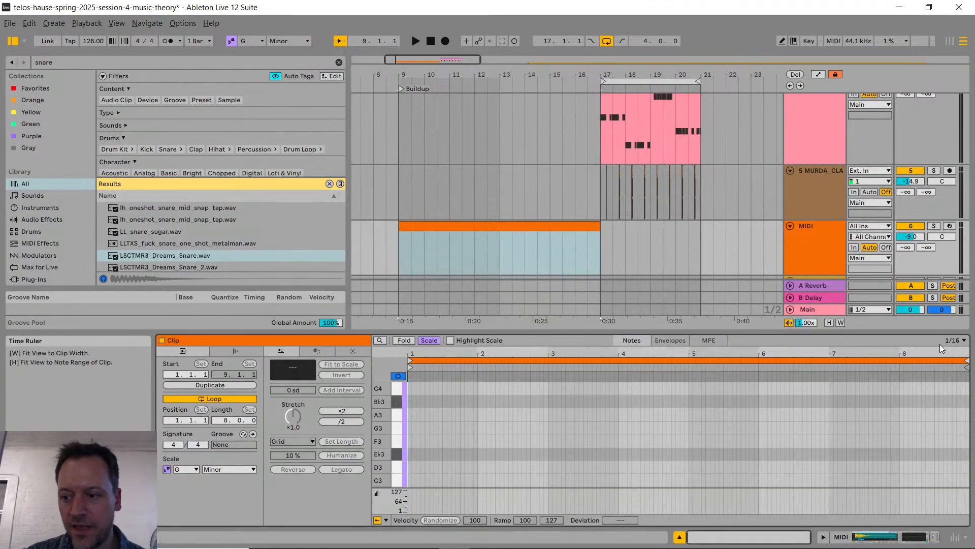
left_click(960, 341)
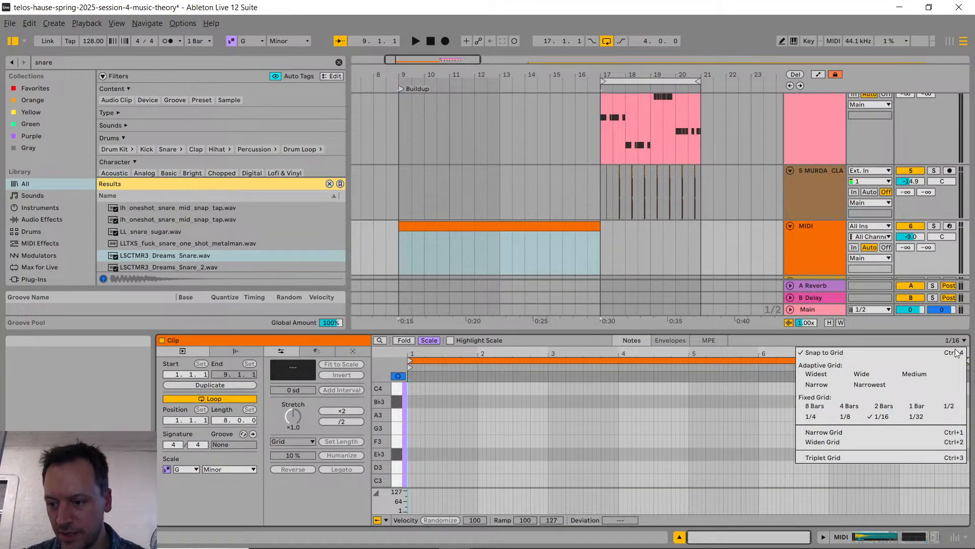
left_click(815, 418)
Step: Draw four quarter notes on C3 across the clip's first bar, then leave draw mode
scroll(396, 411, "down", 2)
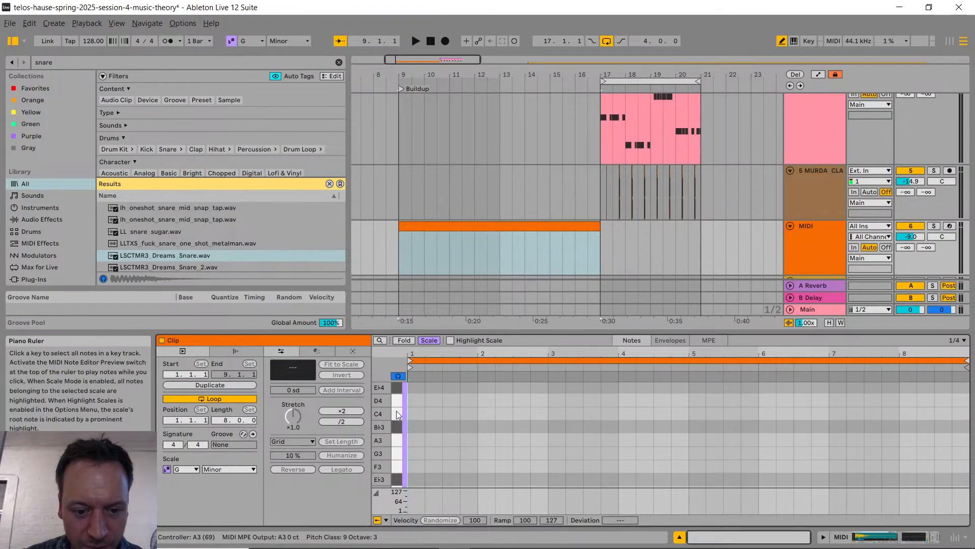
key("b")
scroll(403, 411, "down", 1)
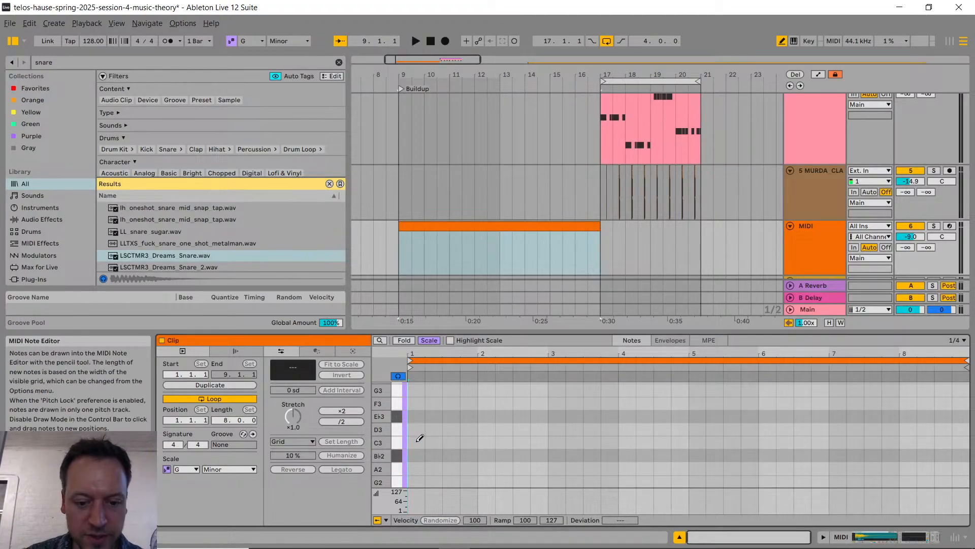
left_click_drag(421, 440, 475, 447)
key("b")
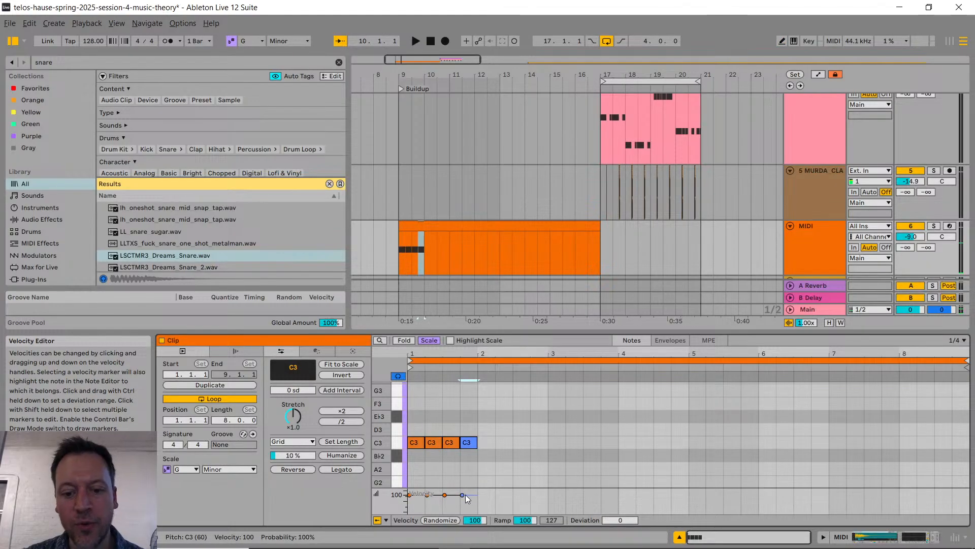
Step: Raise the four C3 notes' velocity to 127 and duplicate them through the end of the clip's bar 4
left_click_drag(465, 495, 381, 392)
key("ctrl+a")
left_click(460, 465)
key("ctrl+d")
key("ctrl+d")
key("ctrl+d")
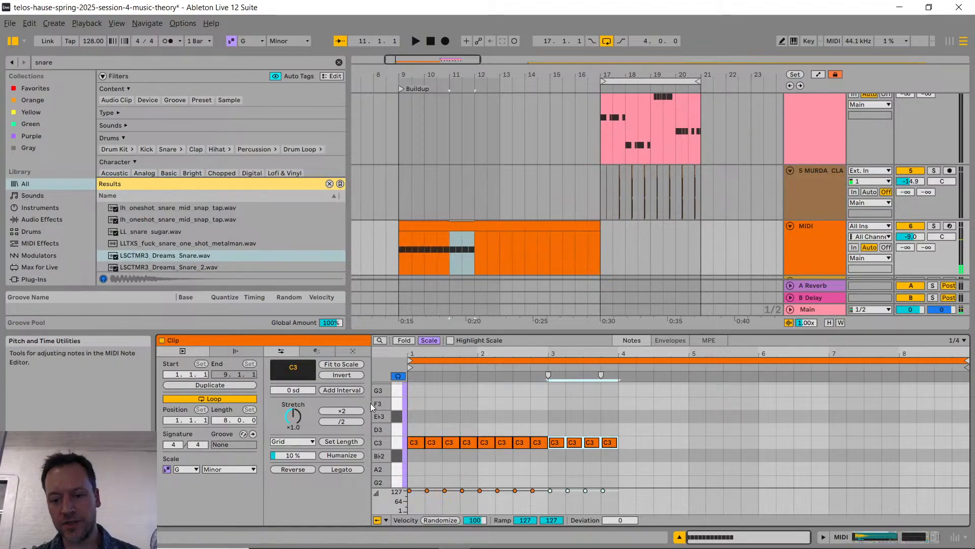
left_click(712, 470)
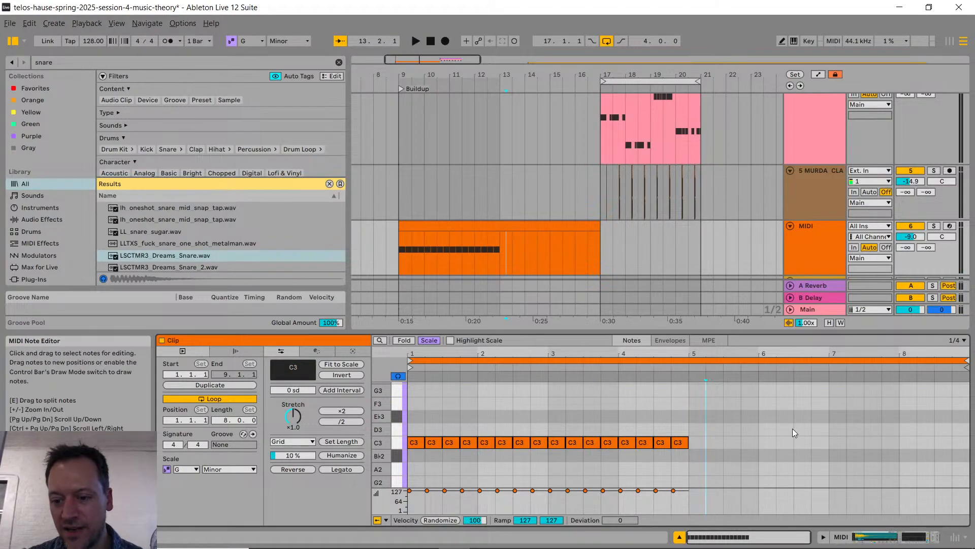
Step: Duplicate the bar 4 notes into bar 5 and shorten the copies to eighth notes on a 1/8 grid
left_click(961, 340)
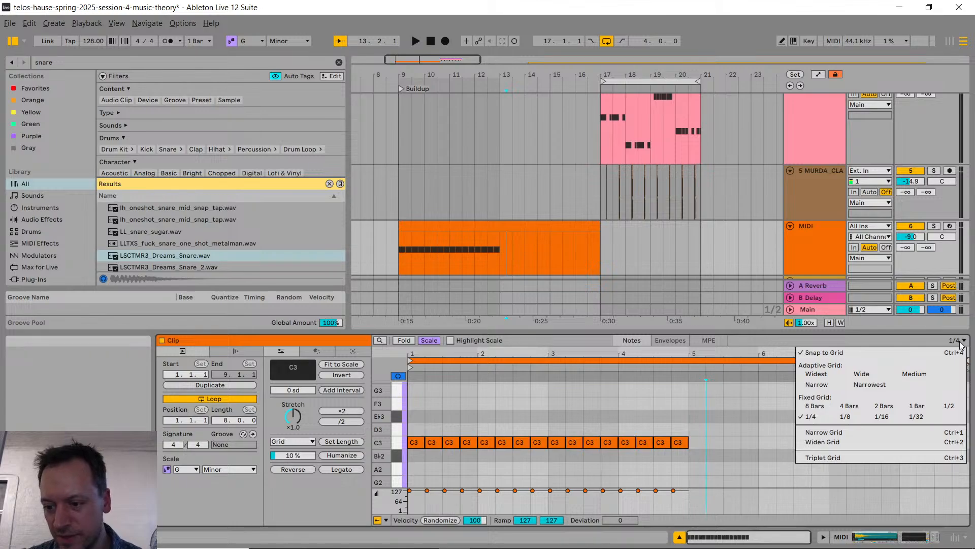
left_click(693, 465)
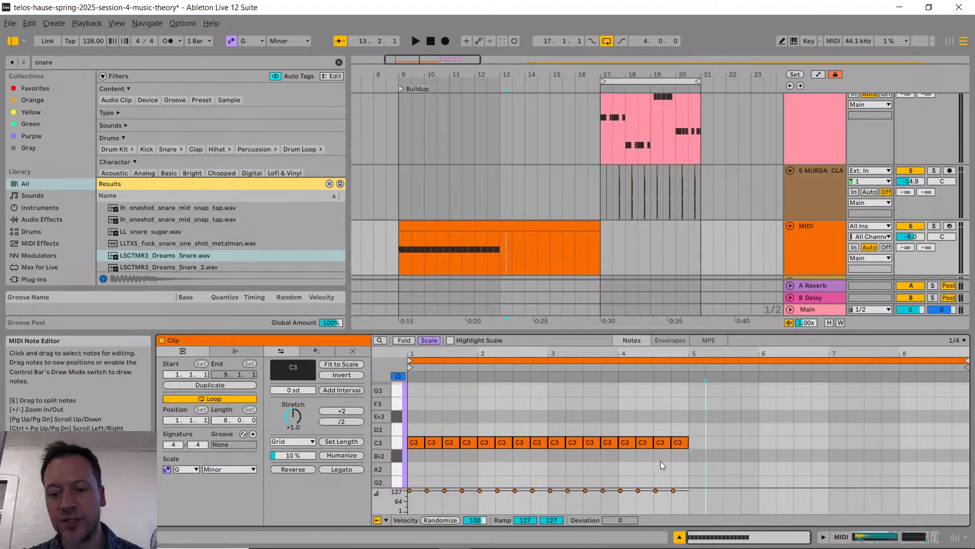
left_click_drag(687, 460, 625, 431)
key("ctrl+d")
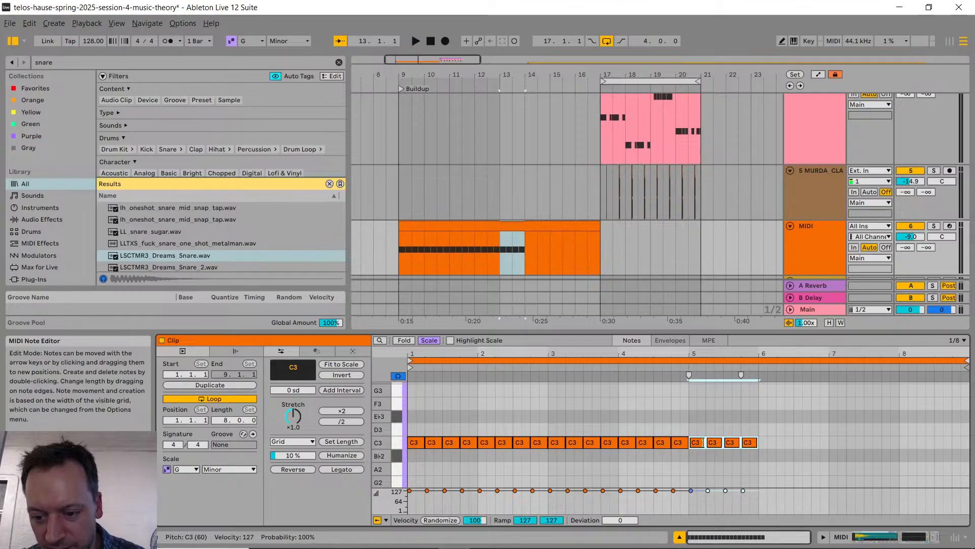
left_click_drag(706, 443, 695, 443)
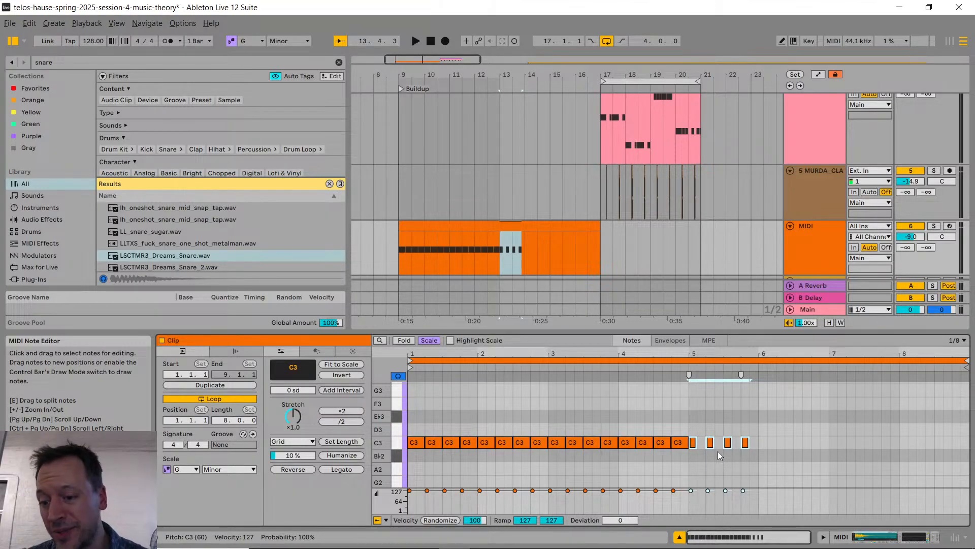
Step: Duplicate the four eighth notes in bar 5 into the gaps between them and lower the copies' velocity to 115
key("ctrl+d")
key("Left")
key("Left")
key("Left")
key("Left")
key("Left")
key("Left")
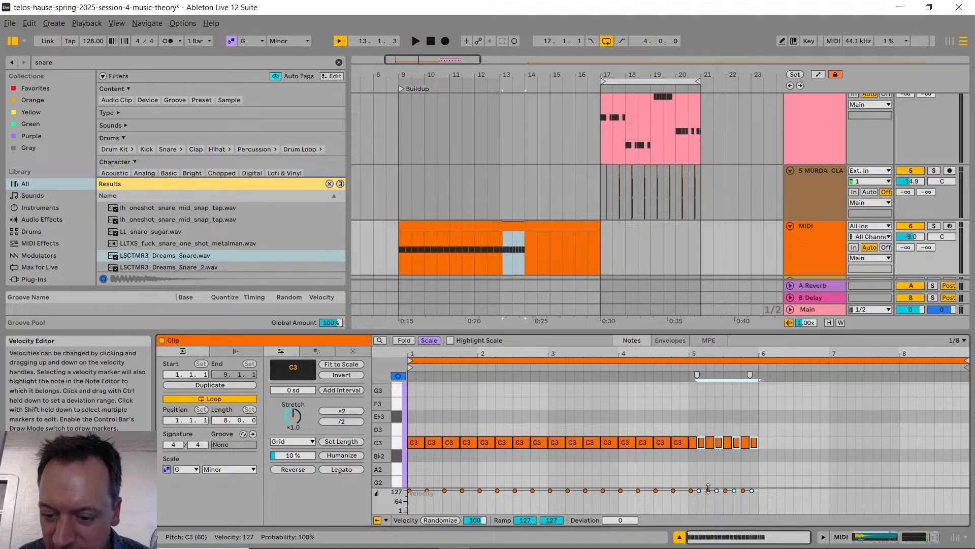
left_click_drag(699, 490, 699, 495)
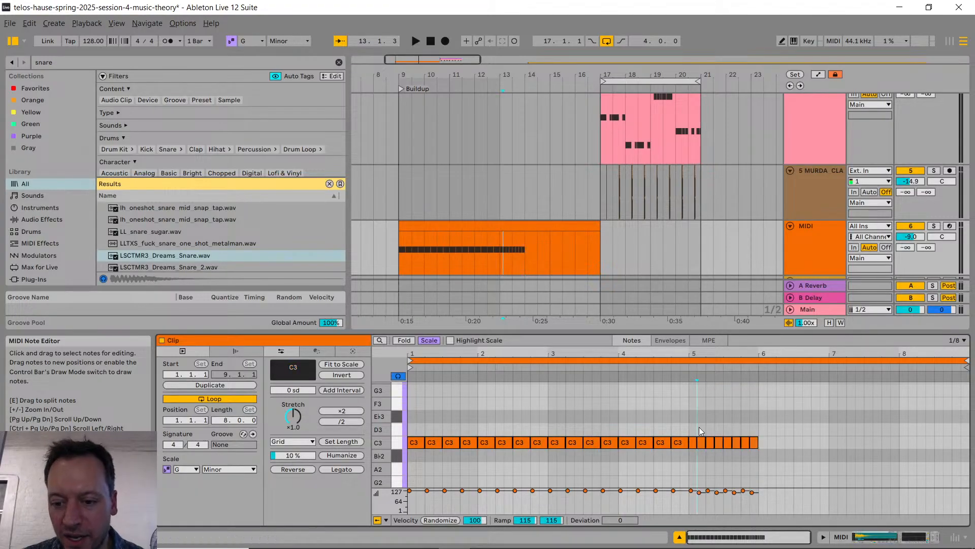
Step: Duplicate the eighth-note pattern of bar 5 into bars 6 and 7 of the clip
left_click_drag(691, 426, 756, 456)
key("ctrl+d")
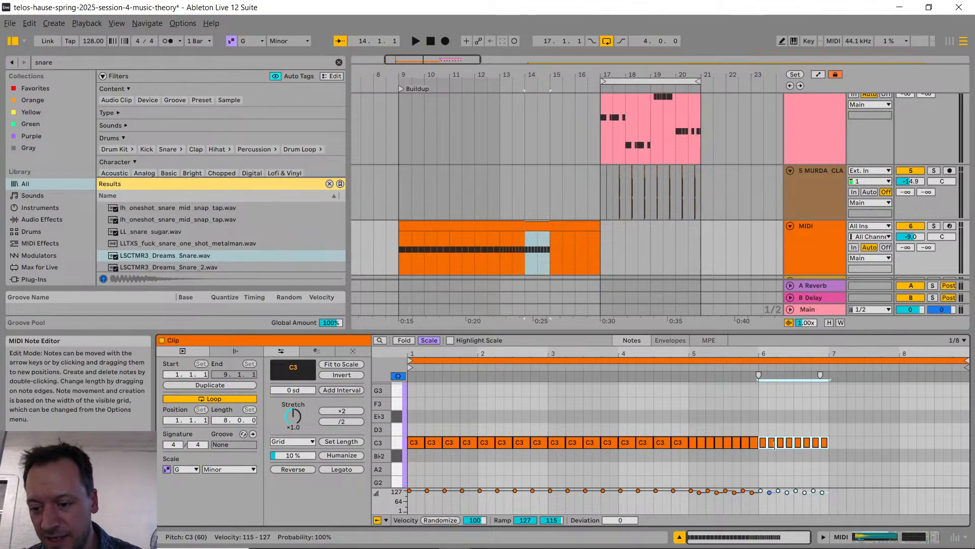
key("ctrl+d")
Step: Set the note grid to 1/16 and shorten the bar 7 notes to sixteenth notes
right_click(866, 418)
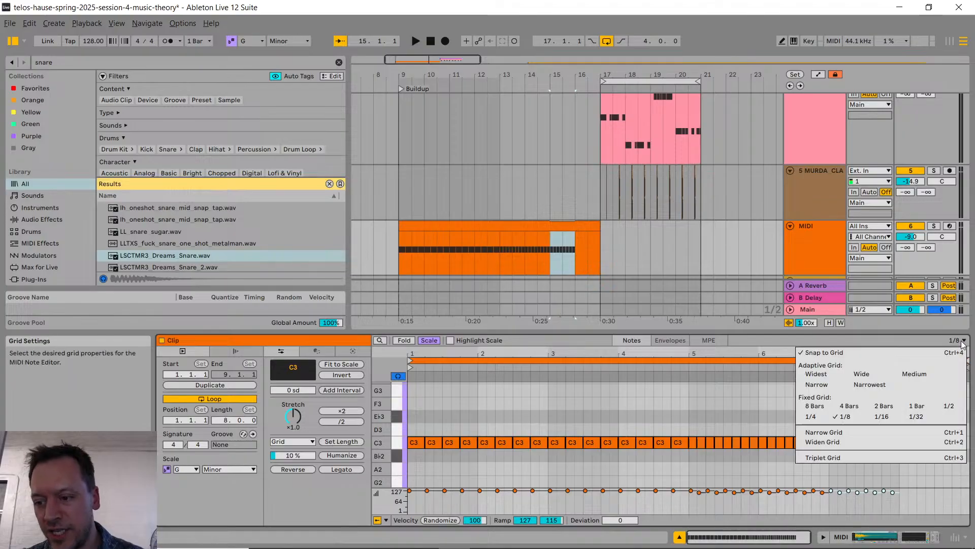
left_click(882, 418)
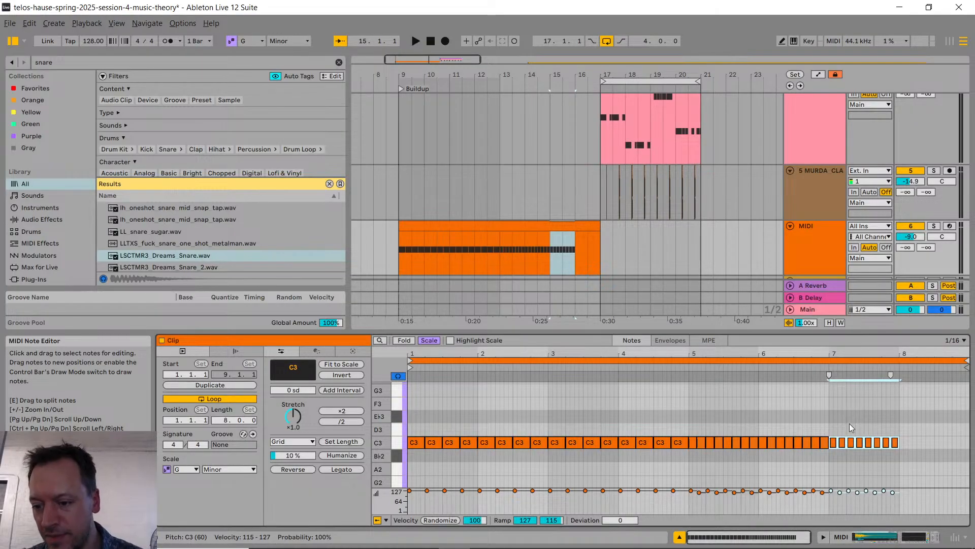
left_click_drag(845, 441, 841, 442)
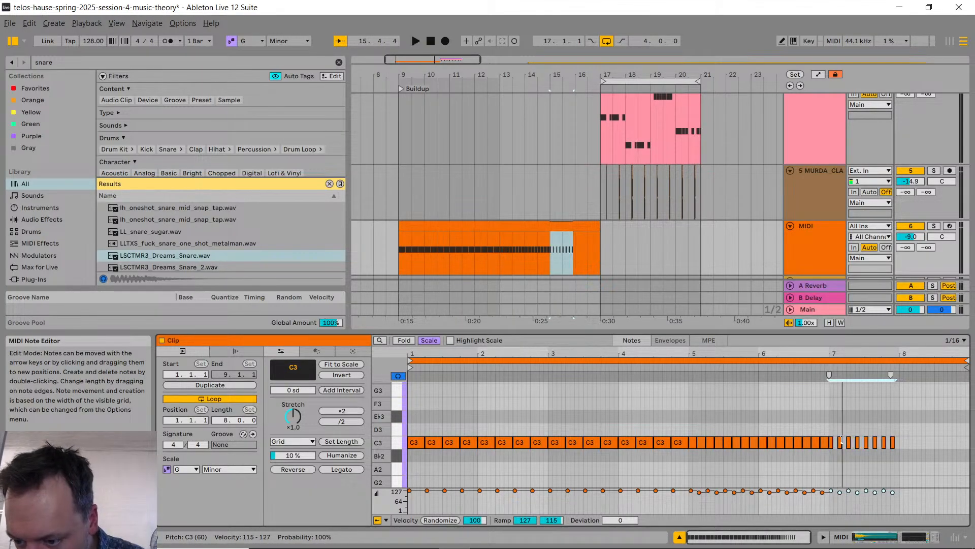
Step: Duplicate the bar 7 sixteenth notes and shift the copies back into the gaps between the originals
key("ctrl+d")
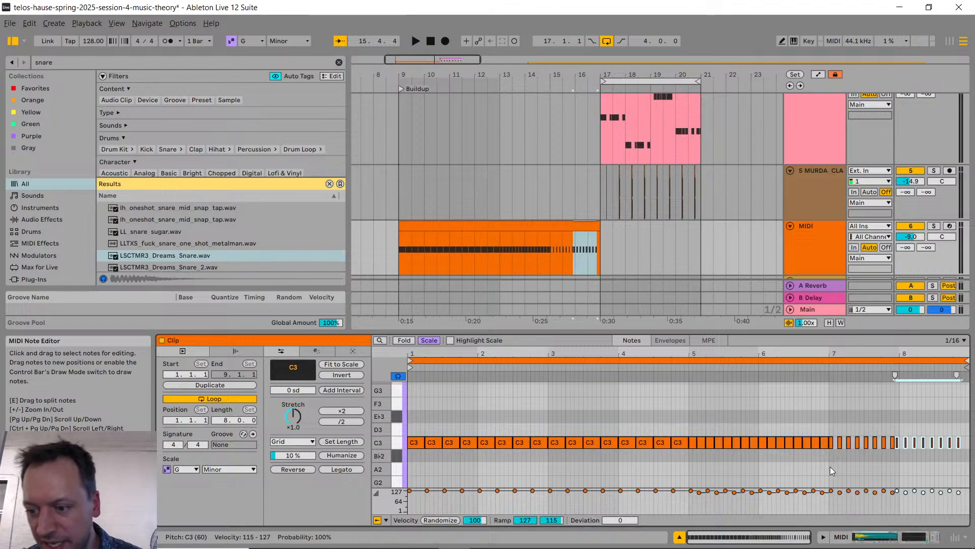
key("Left")
key("Left")
key("Left")
key("Left")
key("Left")
key("Left")
key("Left")
key("Left")
key("Left")
key("Left")
key("Left")
key("Left")
key("Left")
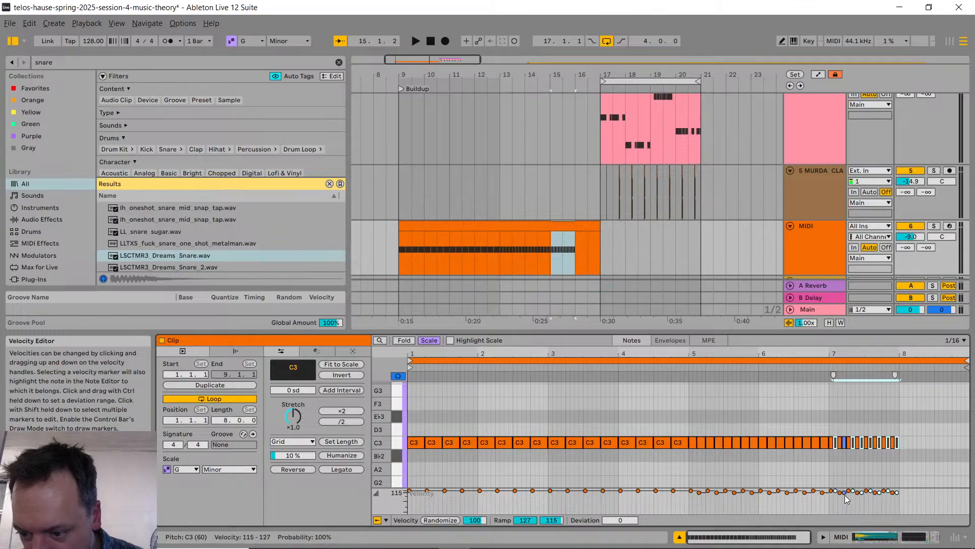
Step: Lower the velocities of the in-between sixteenth notes in bar 7 to 111–123 and deselect them
left_click_drag(846, 496, 846, 499)
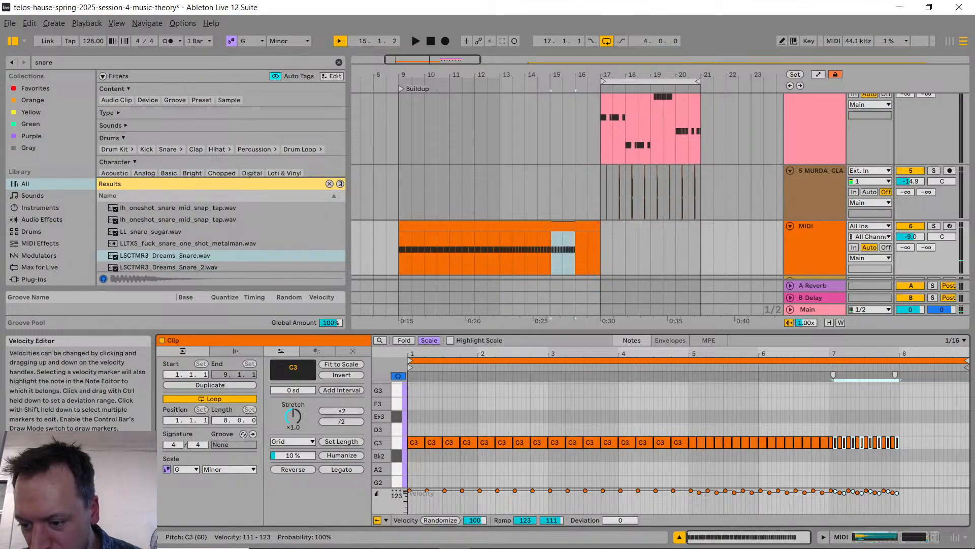
left_click(873, 474)
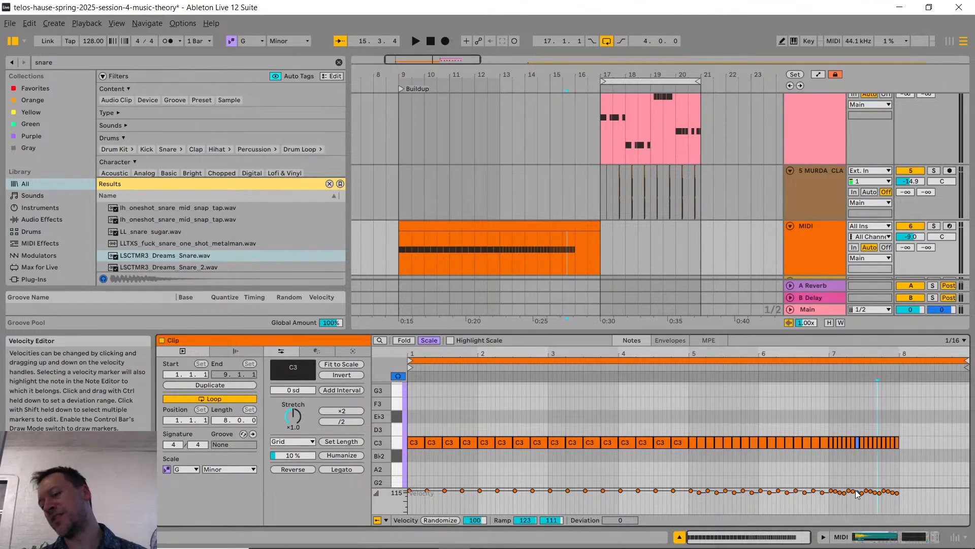
left_click(596, 405)
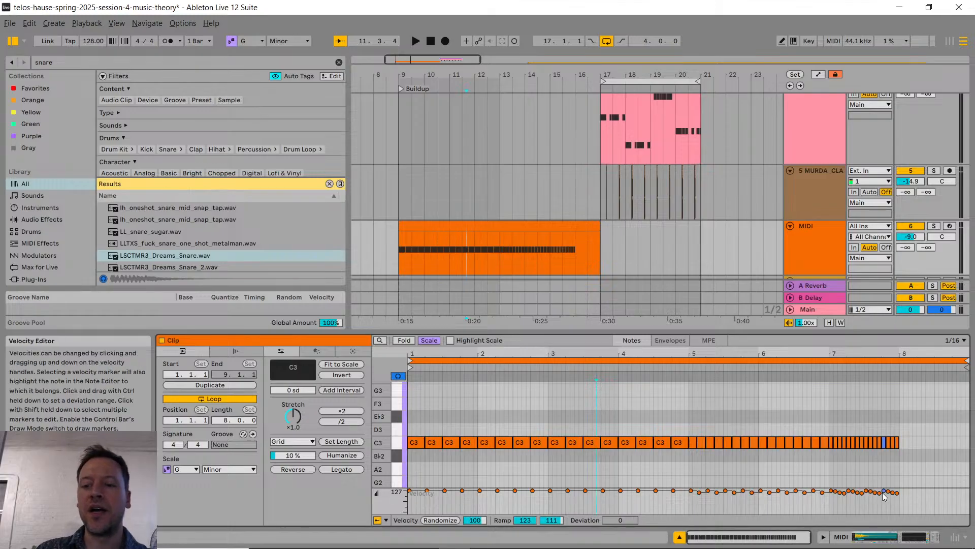
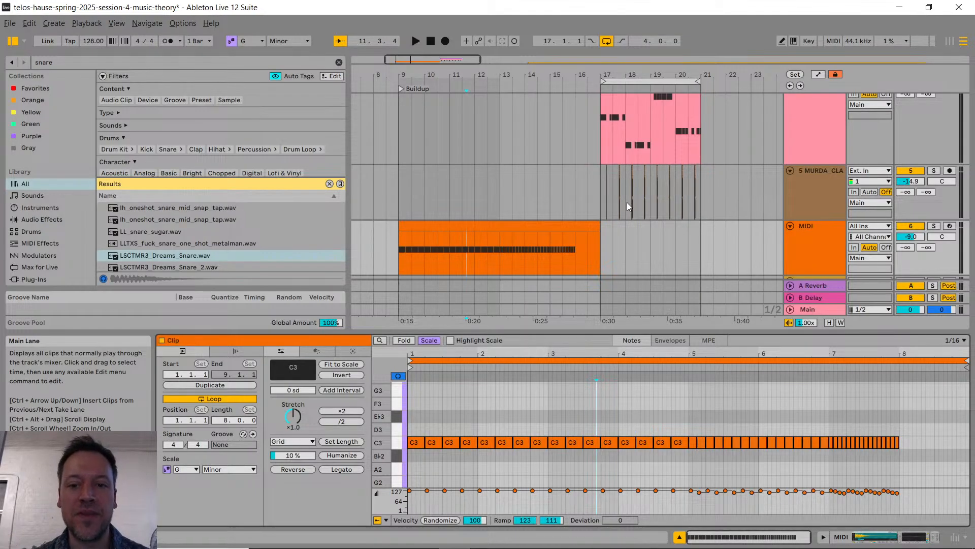
Step: Switch to the browser to show the YouTube Studio livestream page and return to Ableton Live
key("alt+Tab")
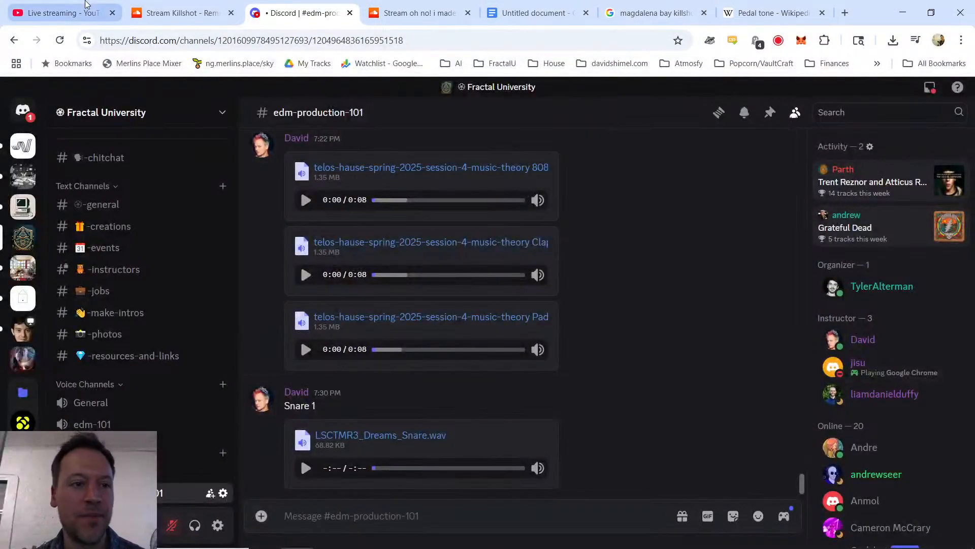
left_click(58, 13)
key("alt+Tab")
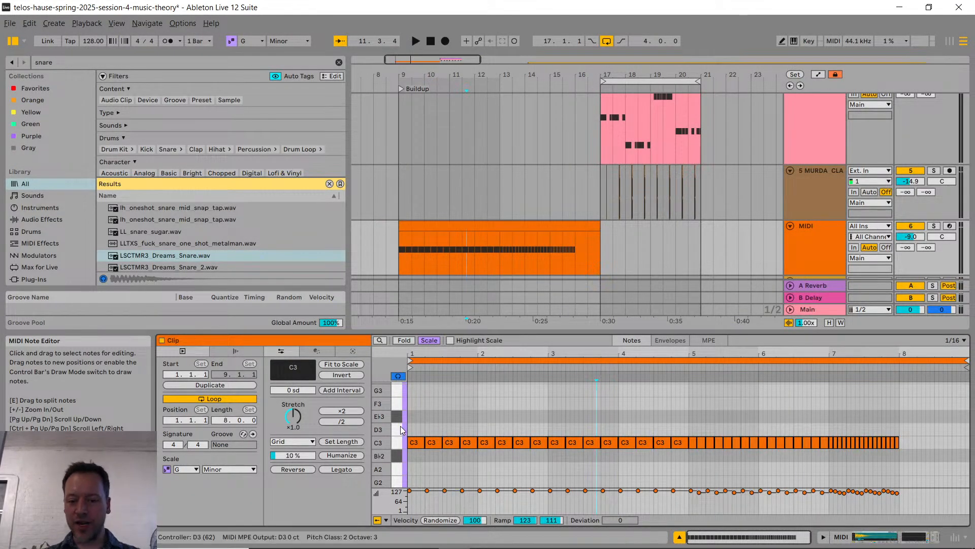
Step: Play the snare buildup from bar 9 into the drop and check the livestream chat in YouTube Studio
left_click(548, 383)
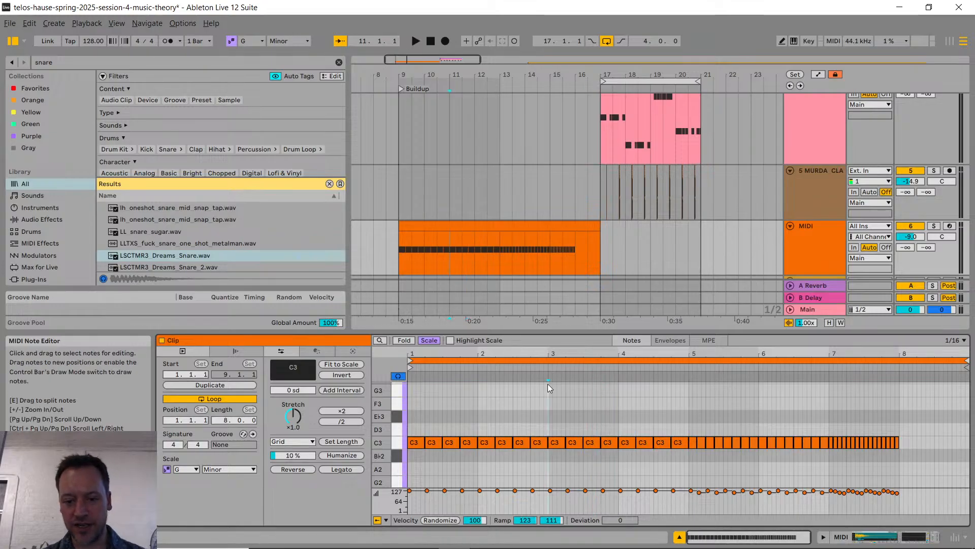
left_click(408, 391)
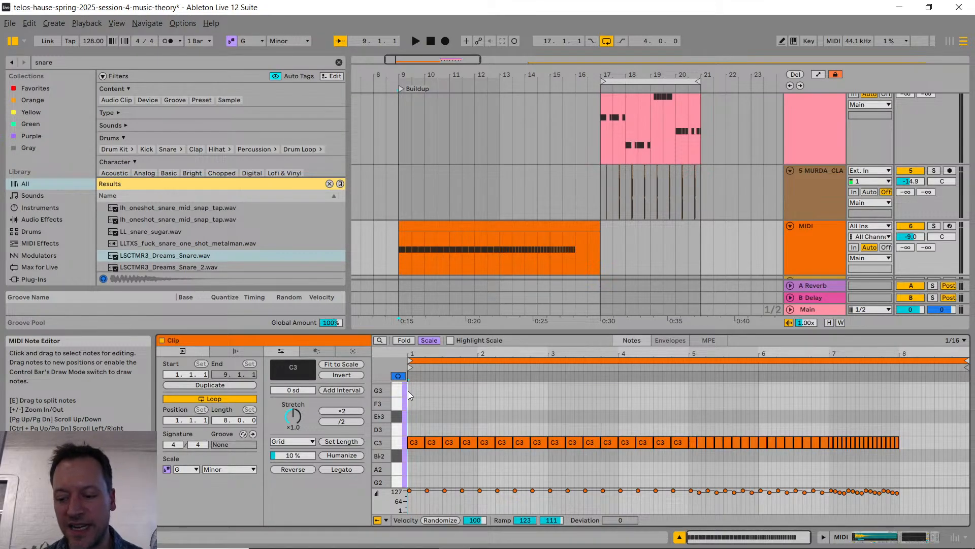
key("space")
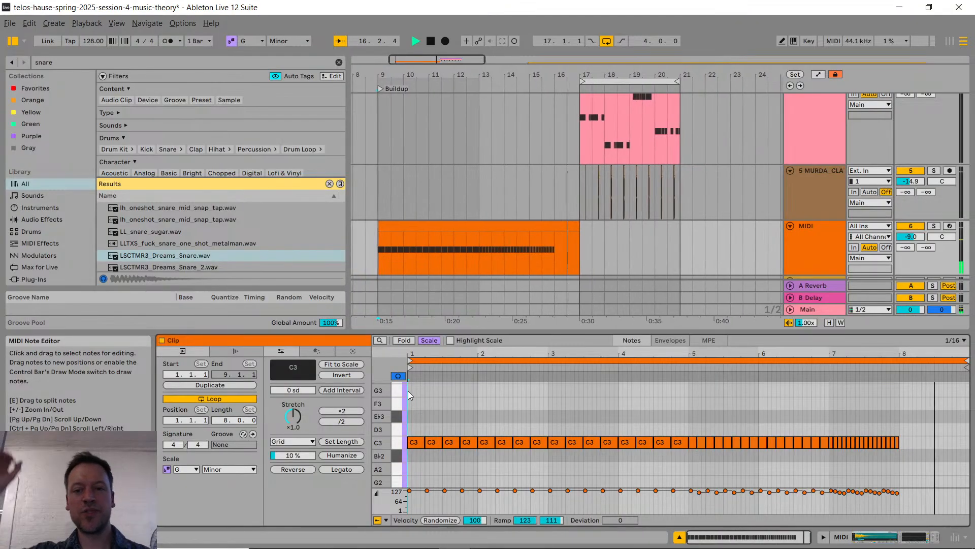
key("space")
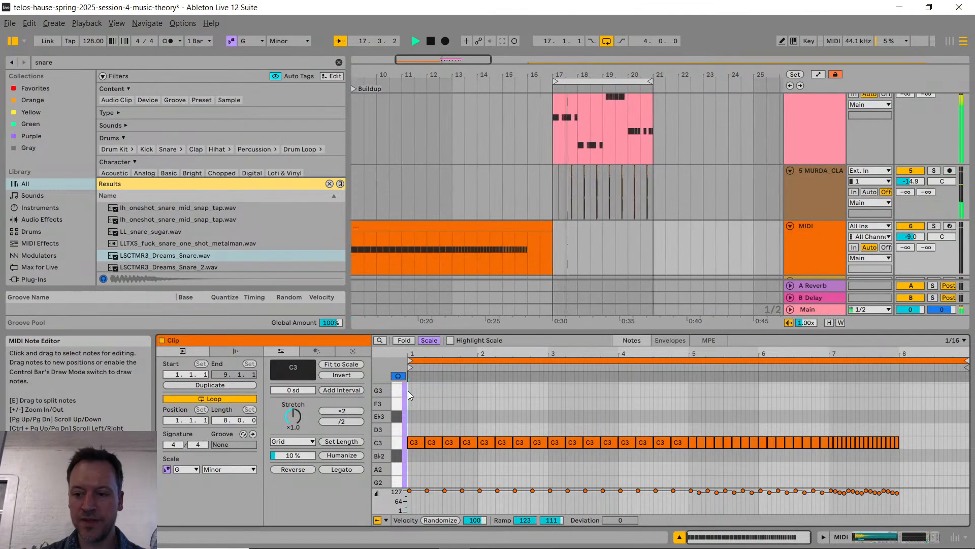
key("alt+Tab")
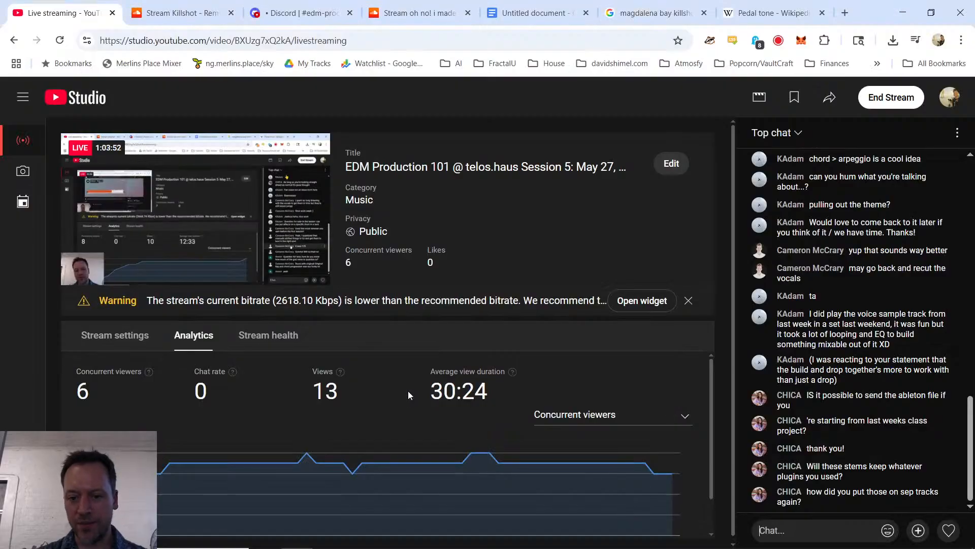
key("alt+Tab")
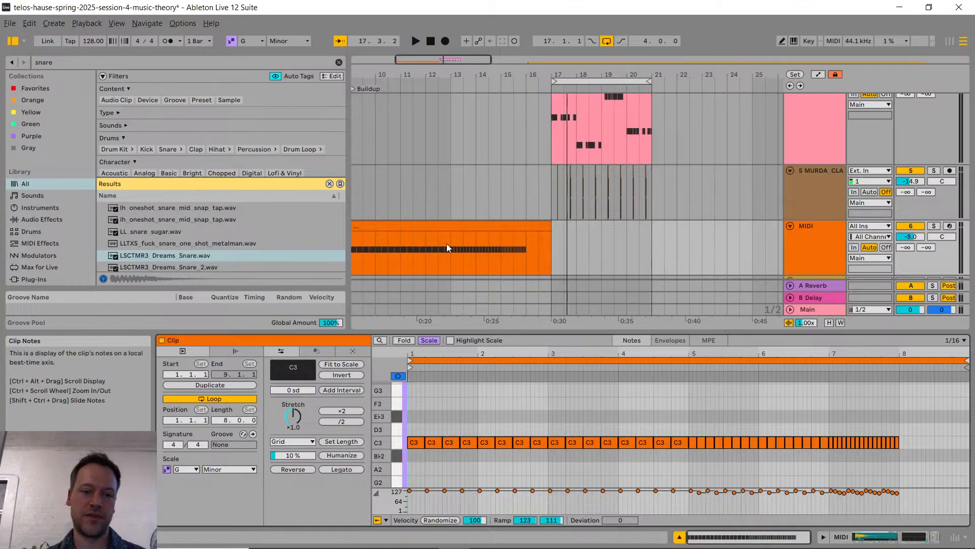
Step: Try to paste the buildup clip into a message in Discord's edm-production-101 channel and clear the message field
left_click(459, 229)
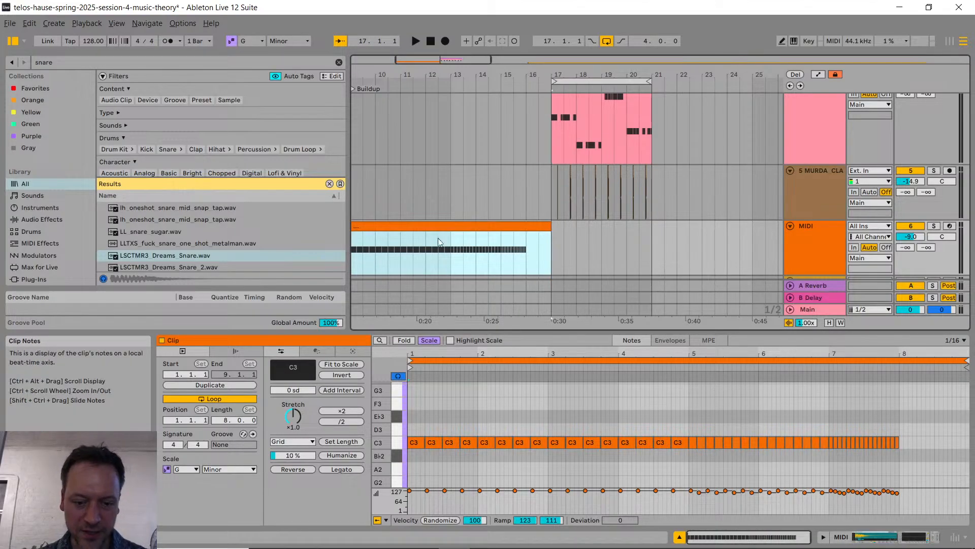
key("alt+Tab")
left_click(299, 13)
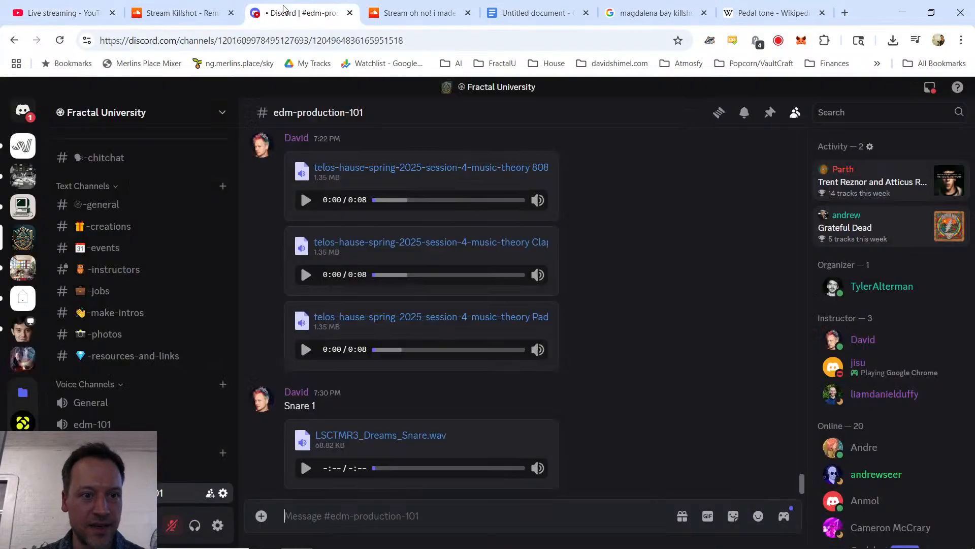
type("C:\\Users\\dvshi\\Documents\\Ableton\\Projects")
key("ctrl+a")
key("BackSpace")
key("alt+Tab")
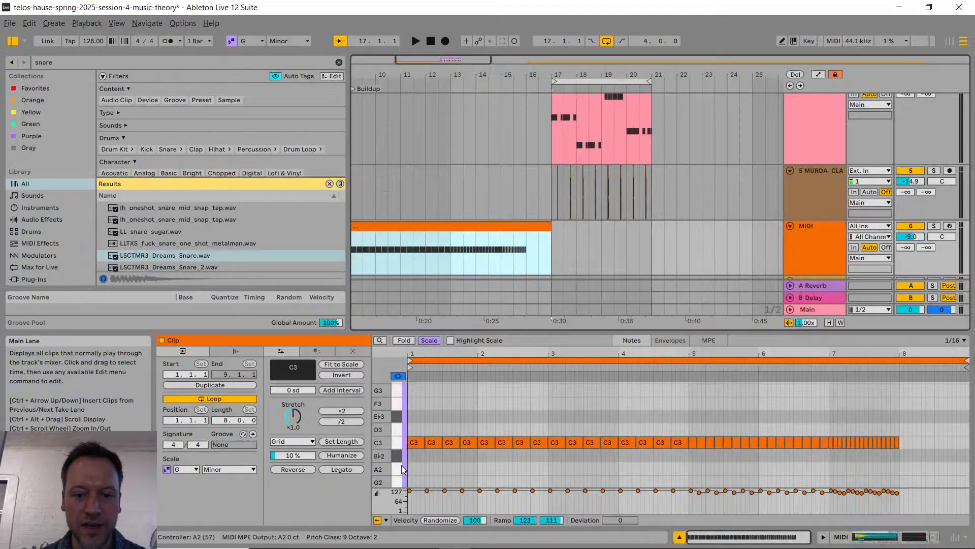
Step: Export the orange buildup MIDI clip as snare-roll-7-measures.mid in the Ableton Projects folder
right_click(429, 228)
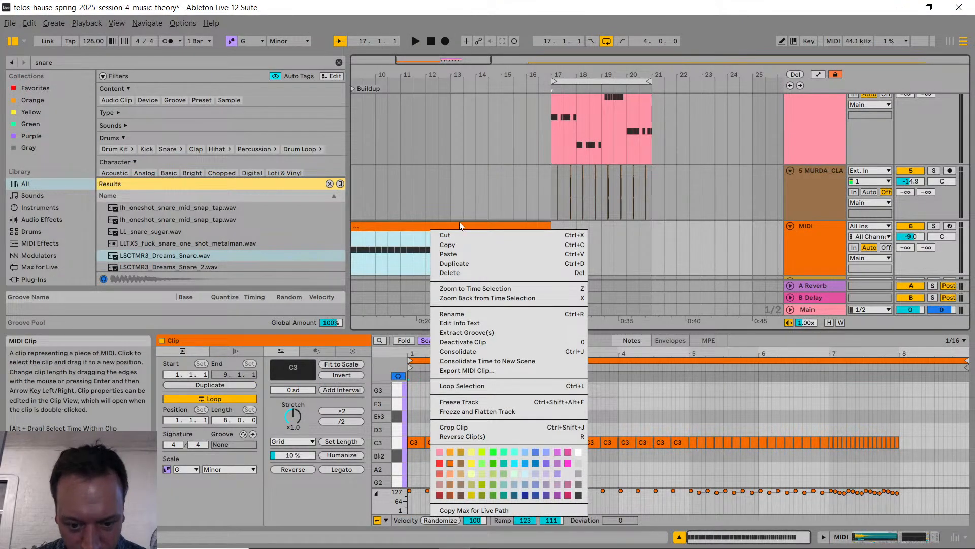
left_click(485, 371)
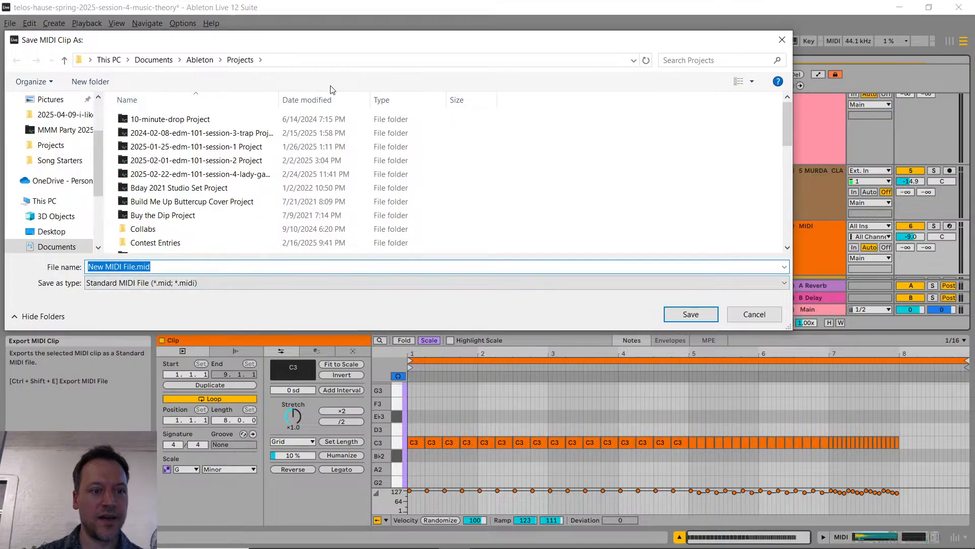
key("ctrl+shift+Left")
key("ctrl+shift+Left")
key("ctrl+shift+Left")
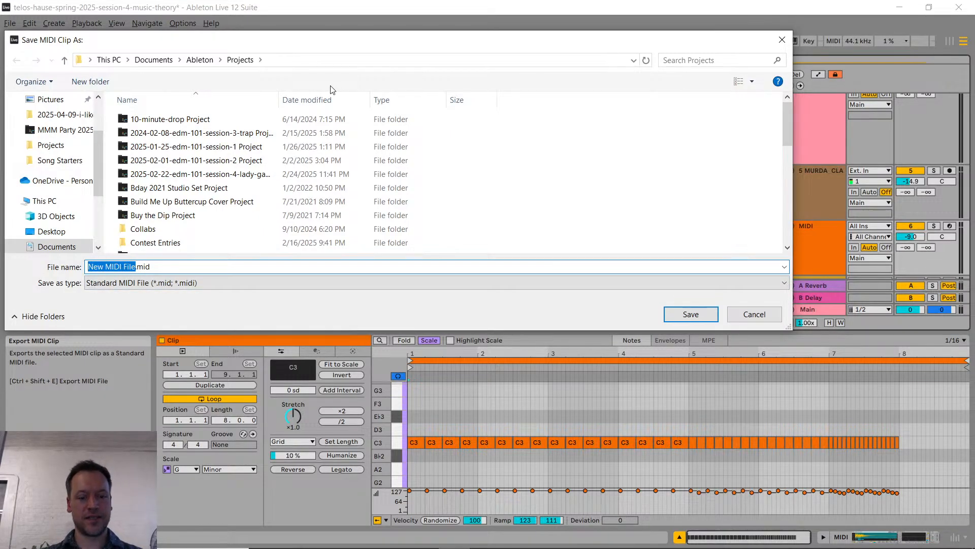
type("snare")
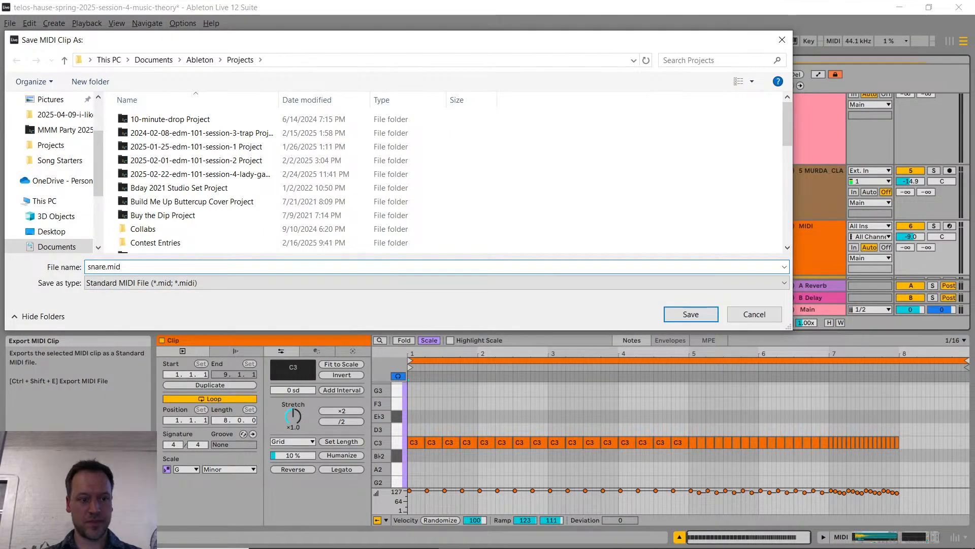
type("-roll-7-measures")
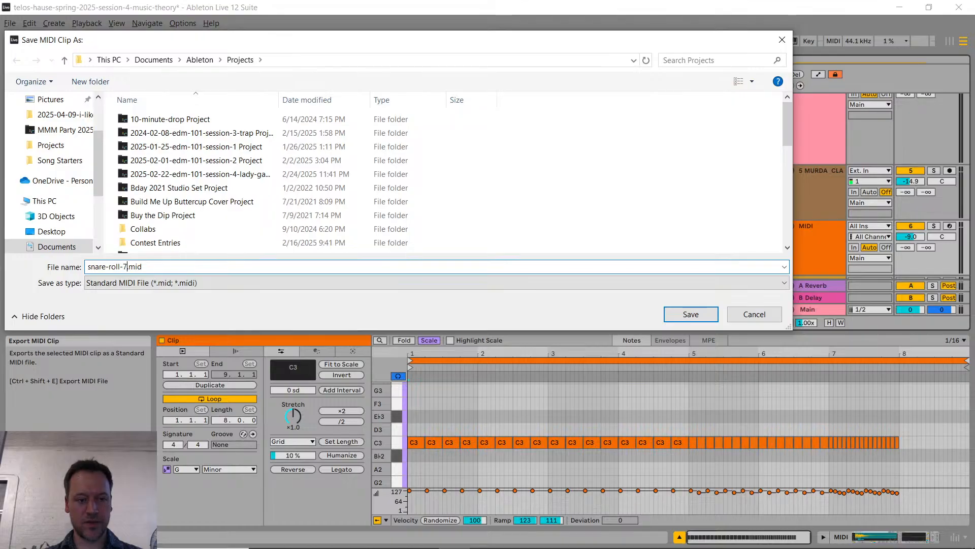
key("Return")
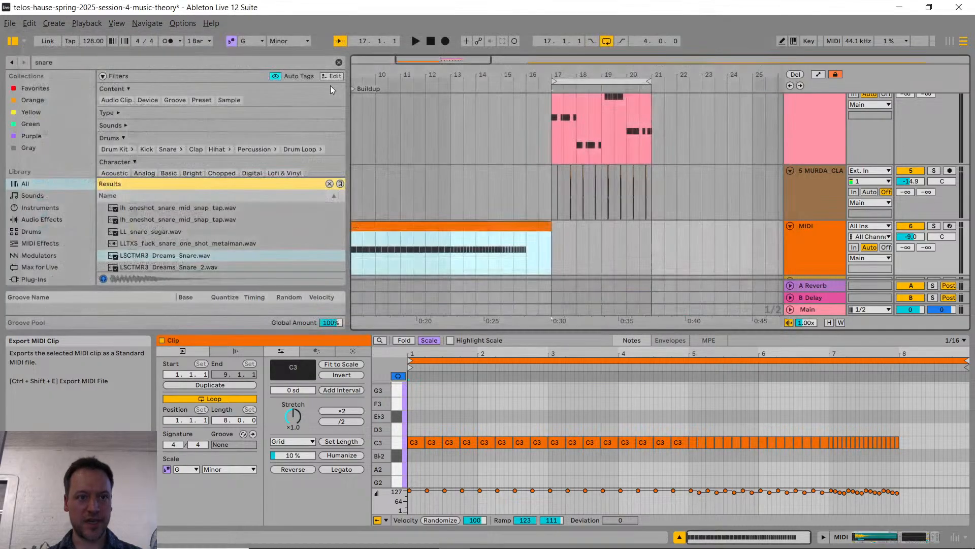
Step: Open the Ableton Projects folder in File Explorer and select snare-roll-7-measures.mid
key("super+e")
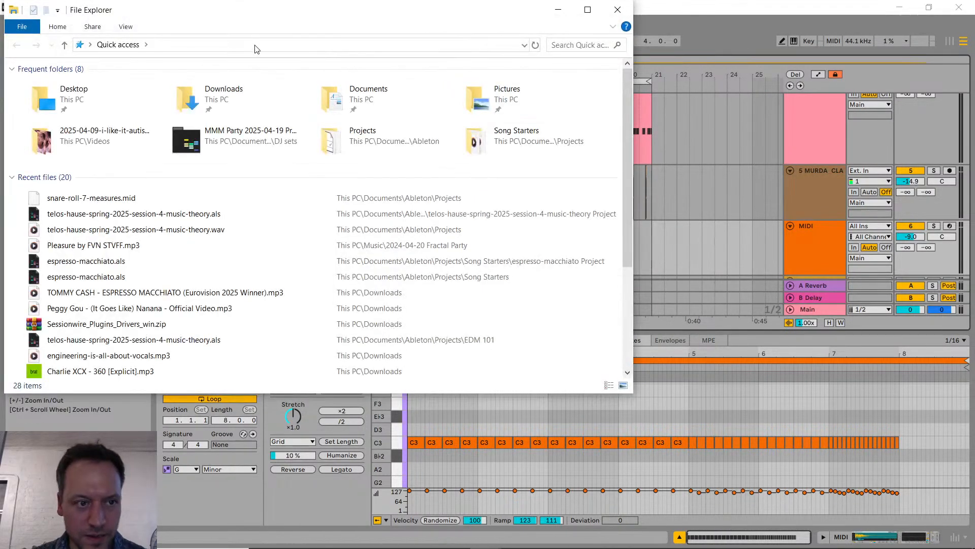
left_click(254, 47)
type("C:\\Users\\david\\Documents\\Ableton\\Projects")
key("Return")
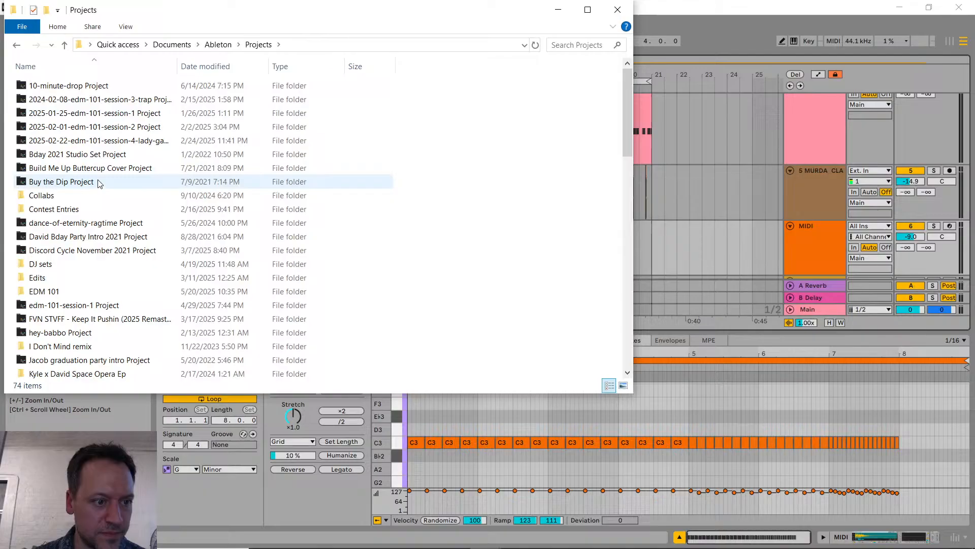
left_click(87, 210)
type("snare")
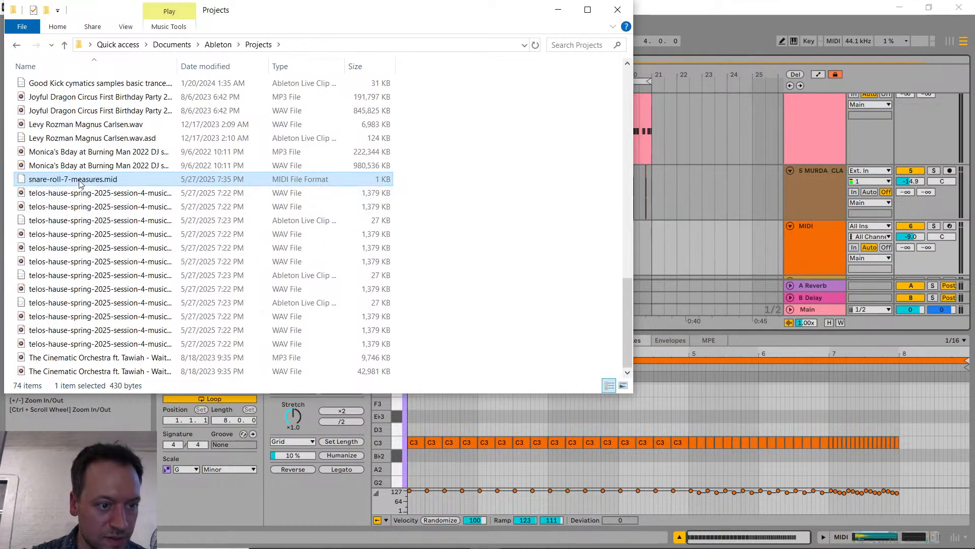
Step: Attach snare-roll-7-measures.mid to a message in Discord's edm-production-101 channel and send it
key("alt+Tab")
key("alt+Tab")
key("alt+Tab")
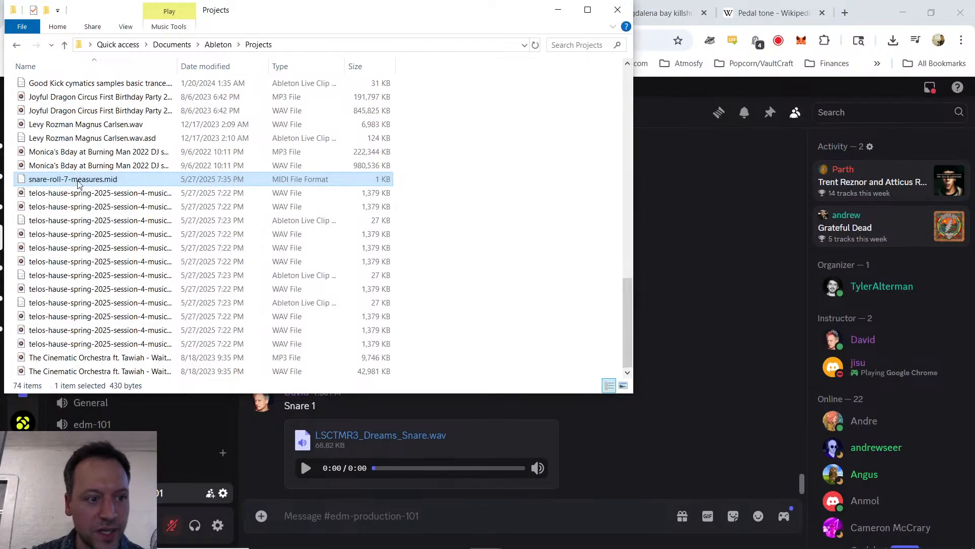
left_click_drag(80, 182, 368, 496)
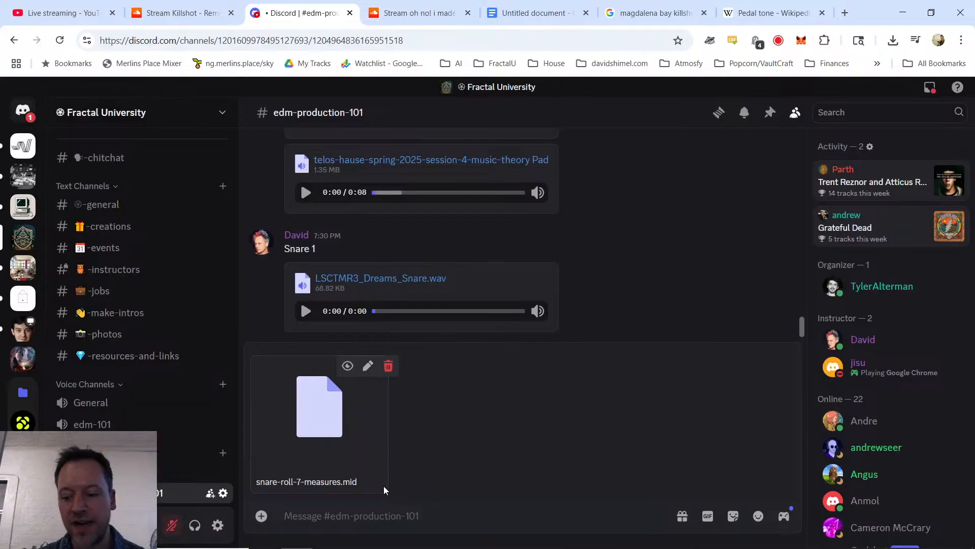
key("Return")
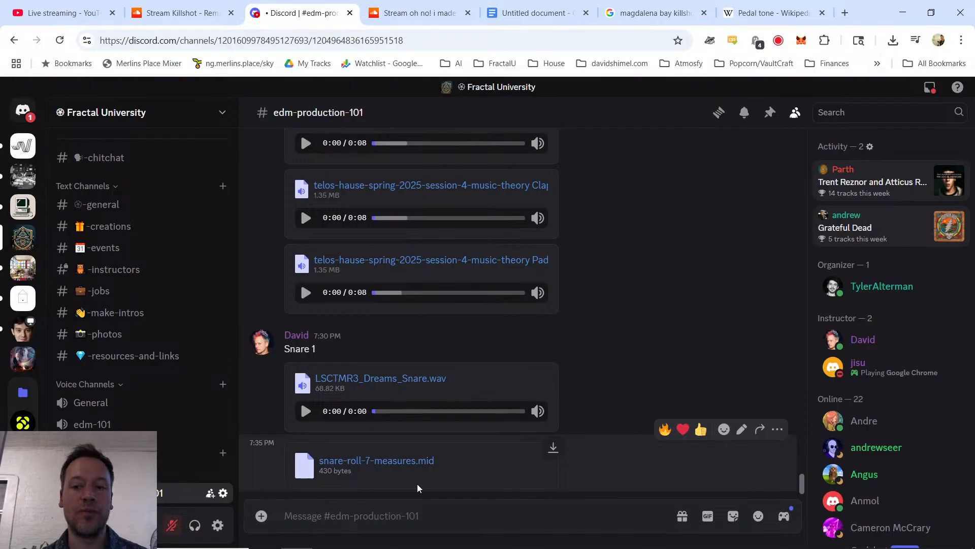
Step: Return to Ableton Live and insert a new MIDI track beneath the orange snare track
key("alt+Tab")
key("alt+Tab")
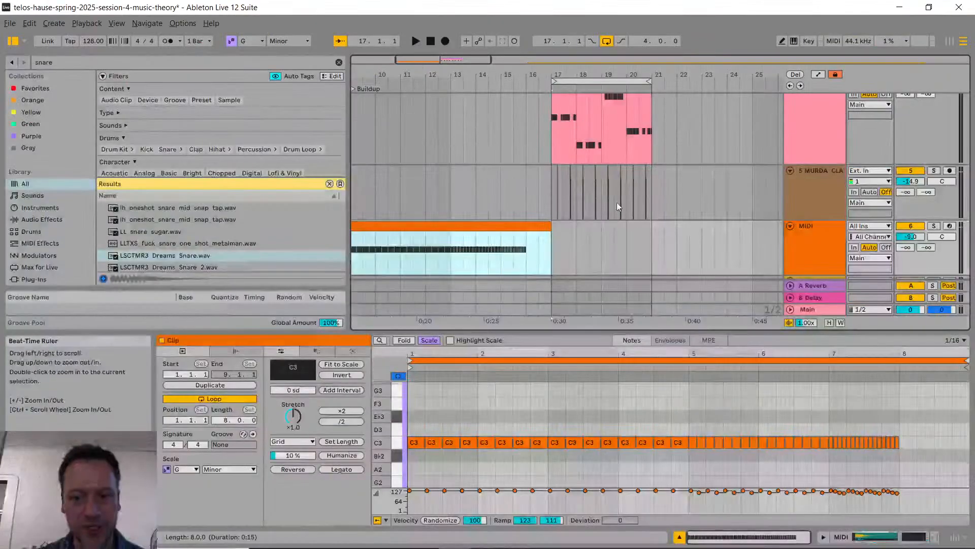
scroll(543, 260, "left", 2)
scroll(661, 213, "down", 3)
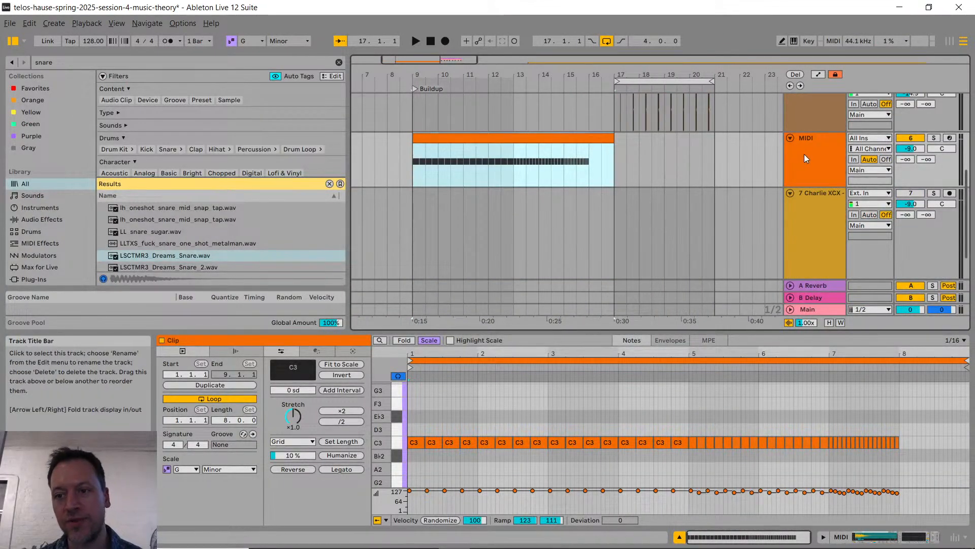
left_click(791, 165)
left_click(769, 169)
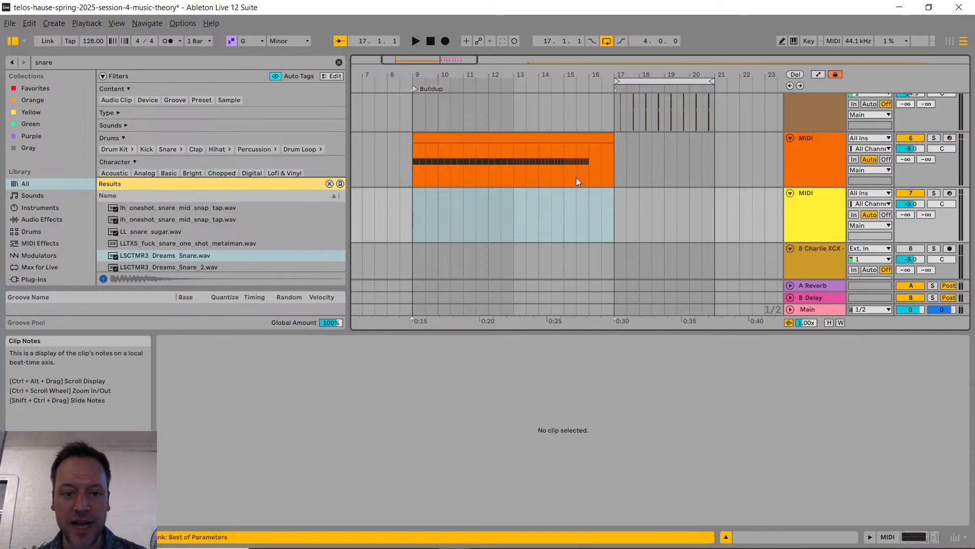
Step: Import snare-roll-7-measures.mid from File Explorer onto the new MIDI track at bar 9, without its tempo and time signature data
key("alt+Tab")
left_click(563, 181)
left_click_drag(286, 19, 889, 248)
mouse_move(671, 407)
left_mouse_down()
mouse_move(447, 223)
mouse_move(415, 224)
left_mouse_up()
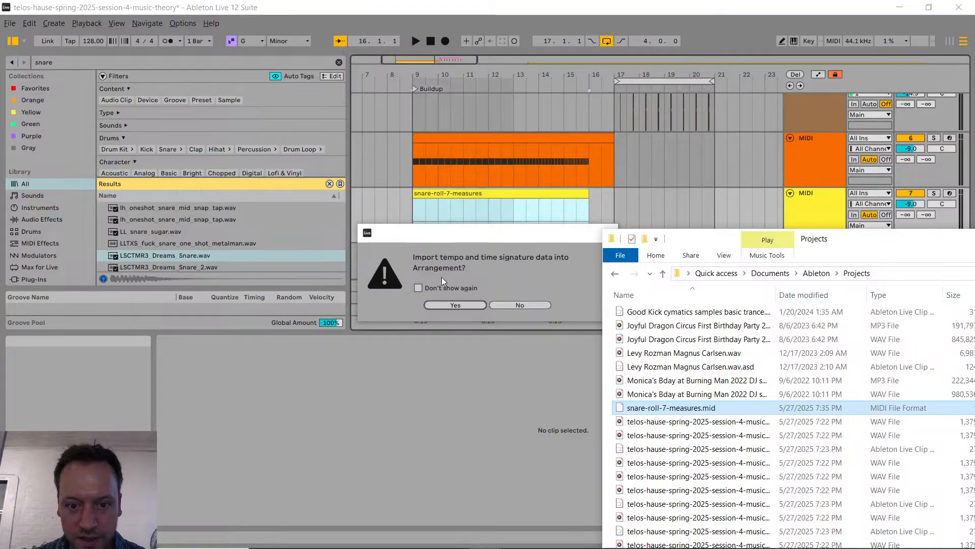
left_click(513, 306)
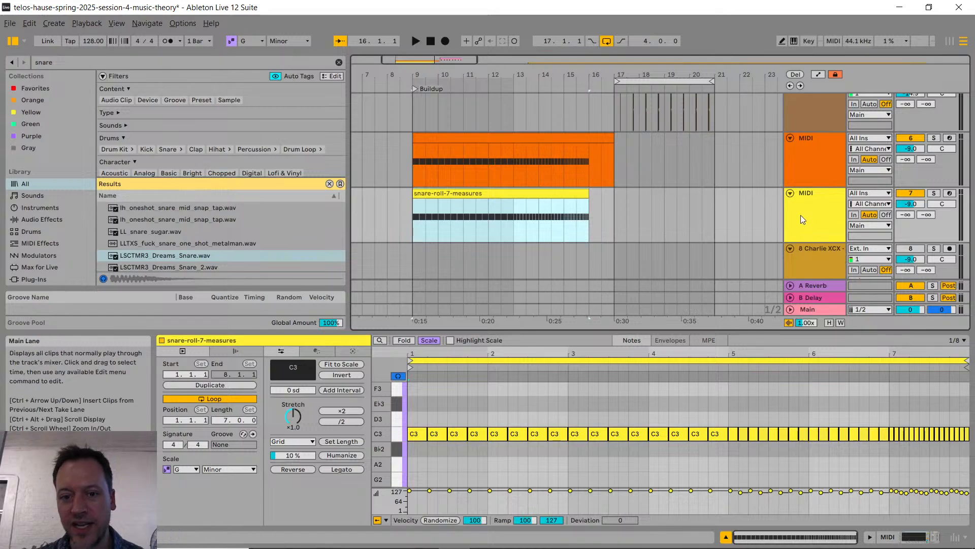
Step: Remove the yellow MIDI track with its imported clip and open the notes of the original orange snare clip
left_click(816, 216)
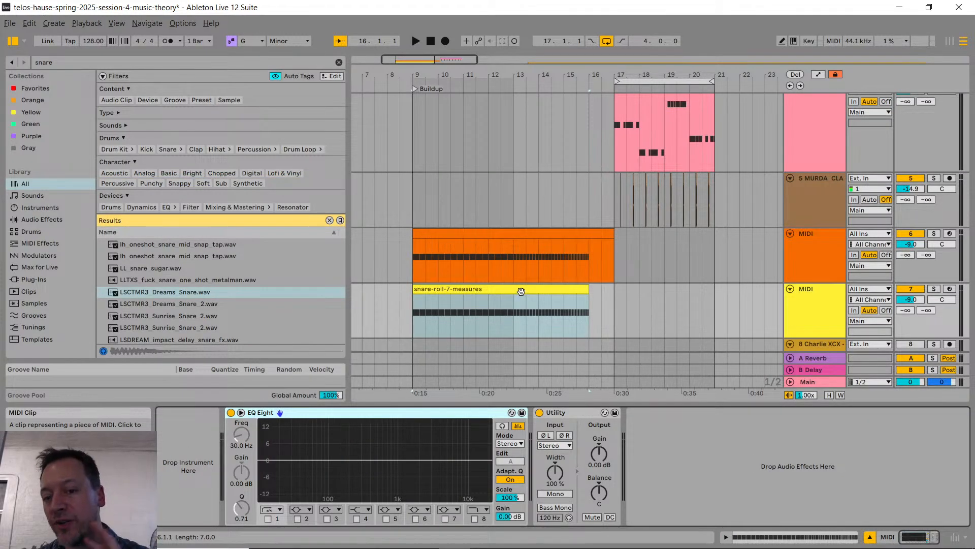
left_click(517, 289)
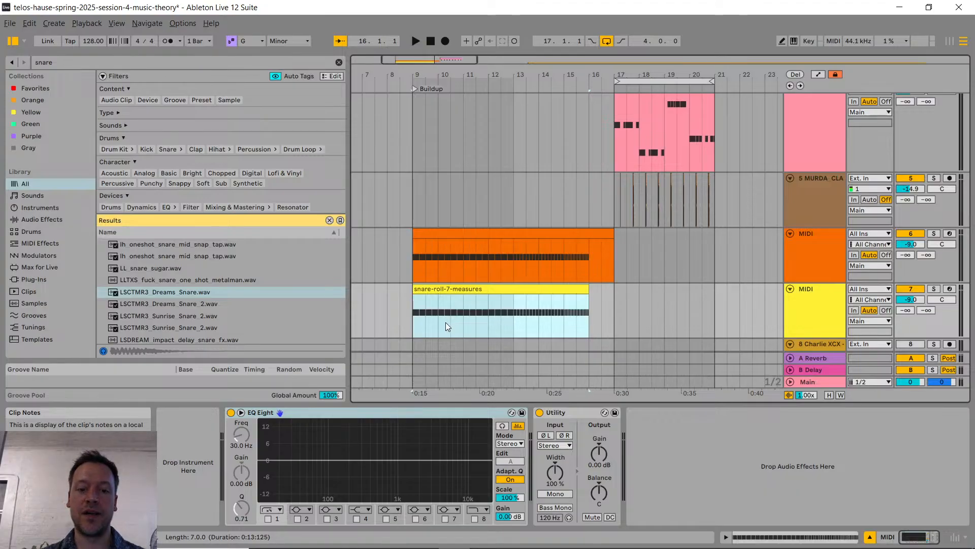
scroll(48, 273, "down", 5)
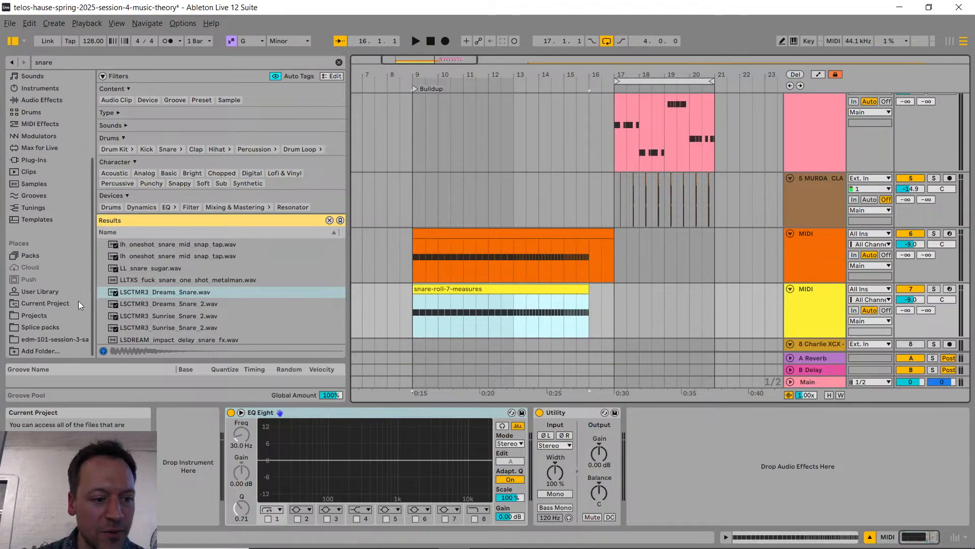
left_click(535, 234)
double_click(535, 234)
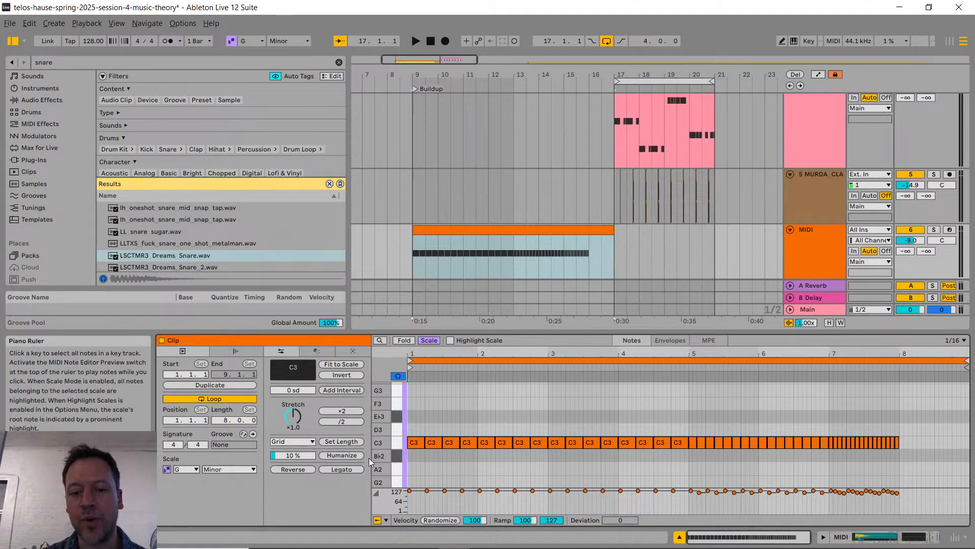
Step: Save the orange snare-roll clip from the arrangement into the User Library
scroll(68, 159, "down", 3)
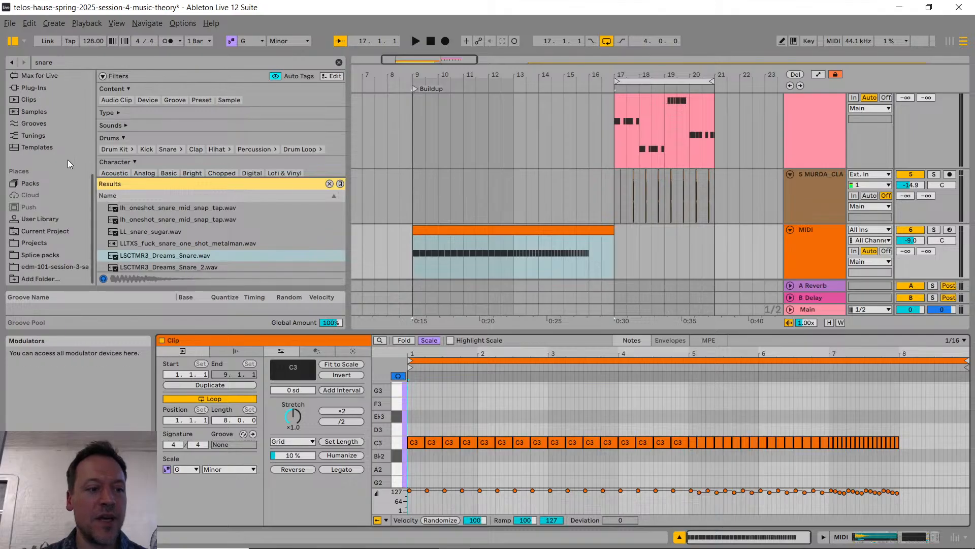
left_click(50, 217)
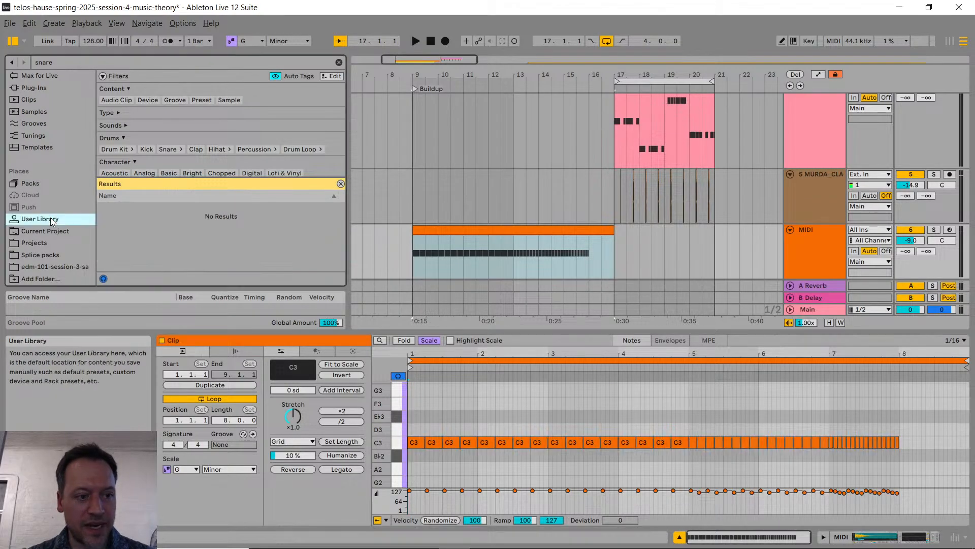
right_click(513, 231)
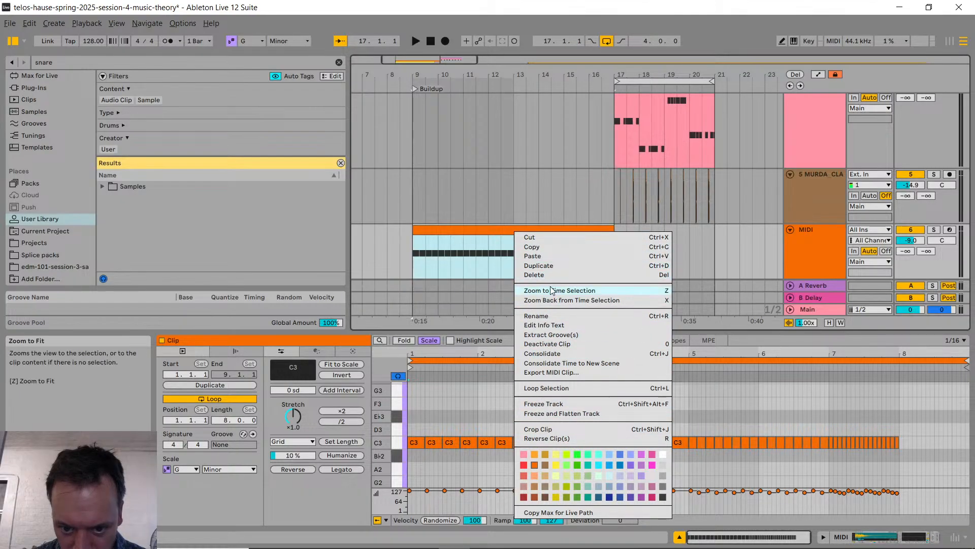
left_click(184, 244)
left_click(99, 200)
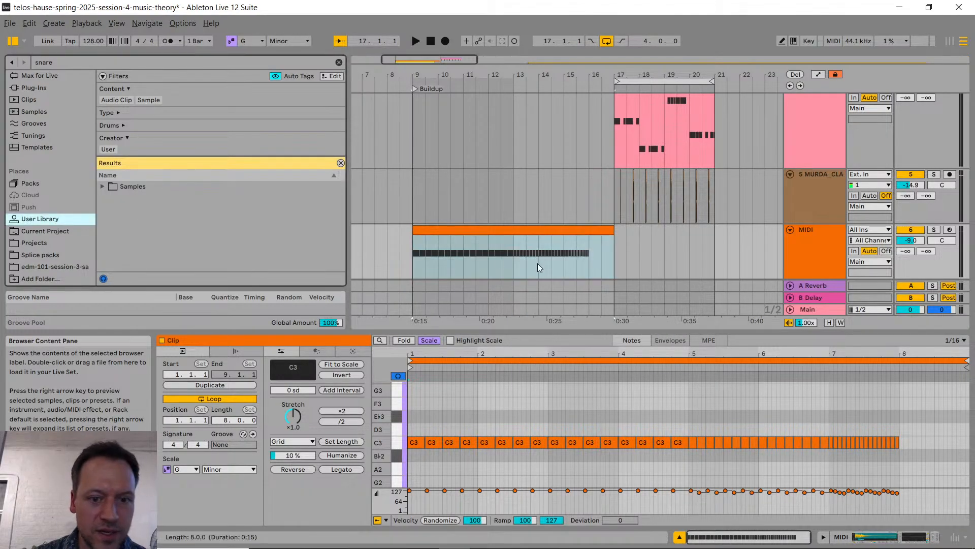
mouse_move(519, 230)
left_mouse_down()
mouse_move(133, 225)
mouse_move(47, 234)
mouse_move(96, 221)
mouse_move(478, 257)
mouse_move(514, 254)
mouse_move(514, 240)
left_mouse_up()
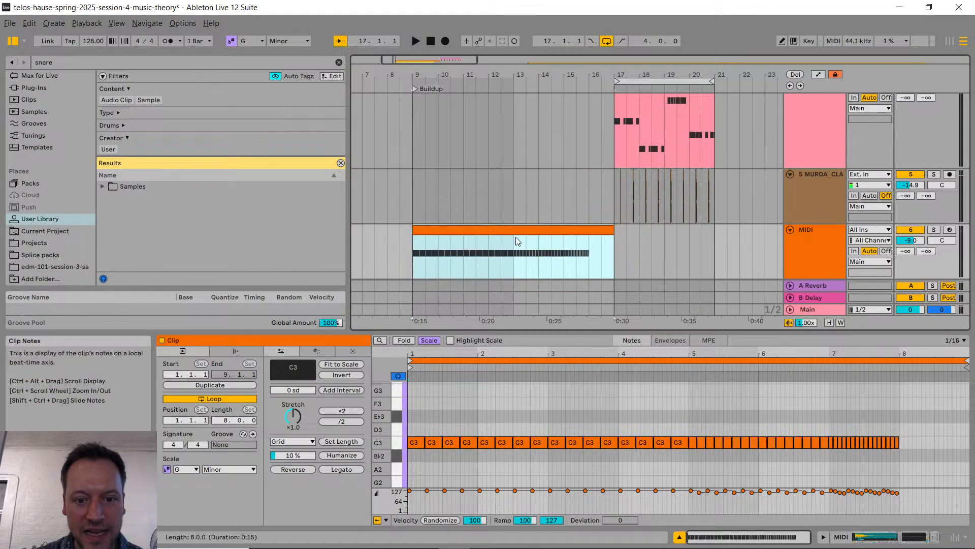
left_click(49, 220)
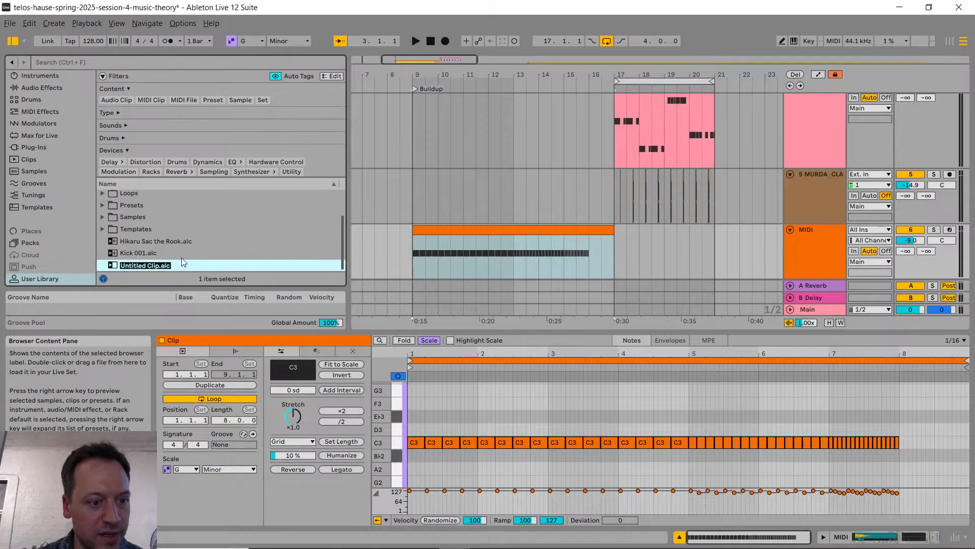
Step: Name the newly saved User Library clip snare-roll-7-measures-001
key("Left")
key("Left")
key("Left")
key("Left")
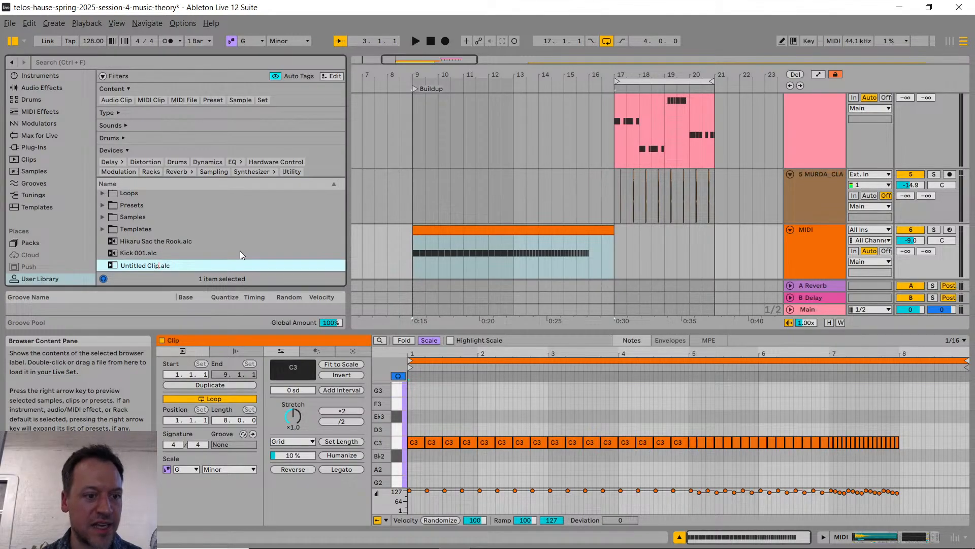
key("shift+Home")
type("snare-roll")
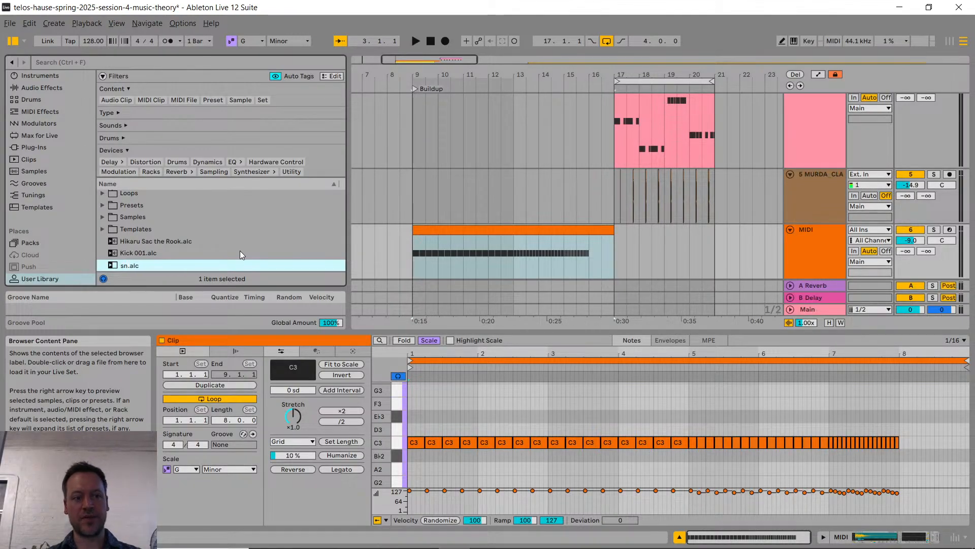
type("-7-measures-")
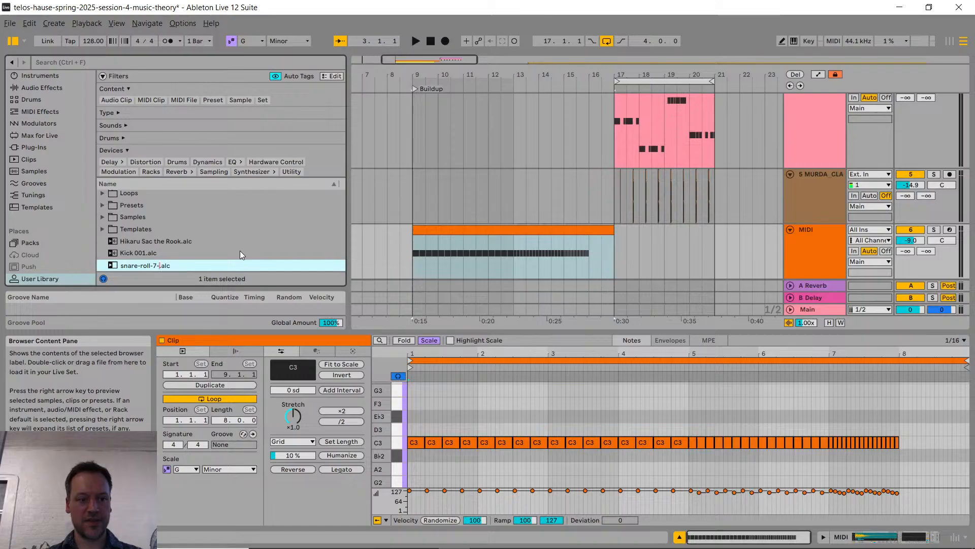
type("001")
key("Return")
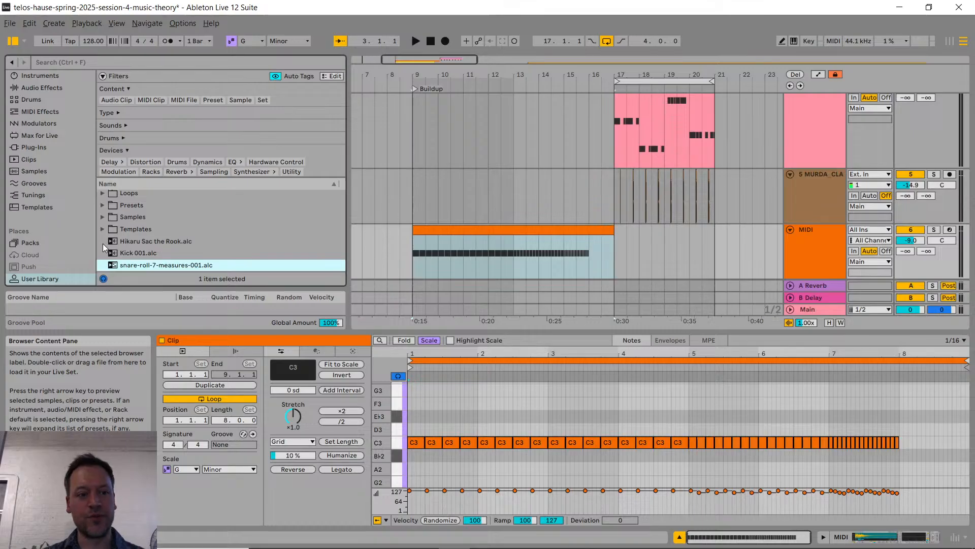
Step: Create a folder named MIDI Patterns in the User Library and move snare-roll-7-measures-001.alc into it
right_click(104, 242)
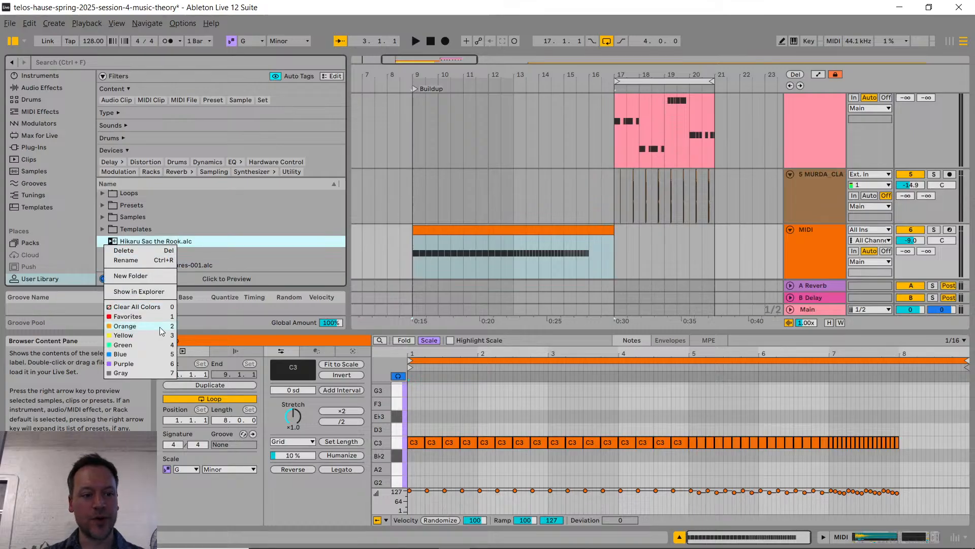
left_click(154, 279)
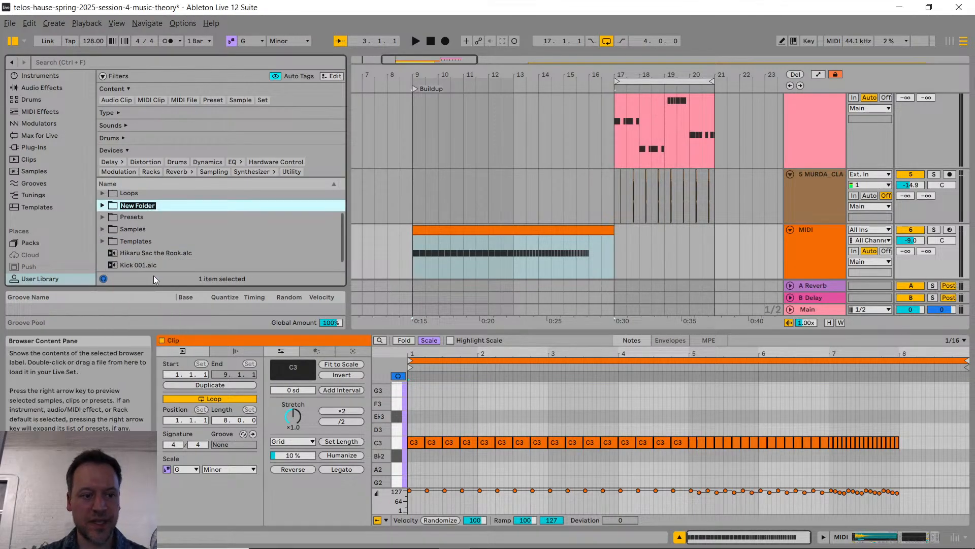
type("MIDI PA")
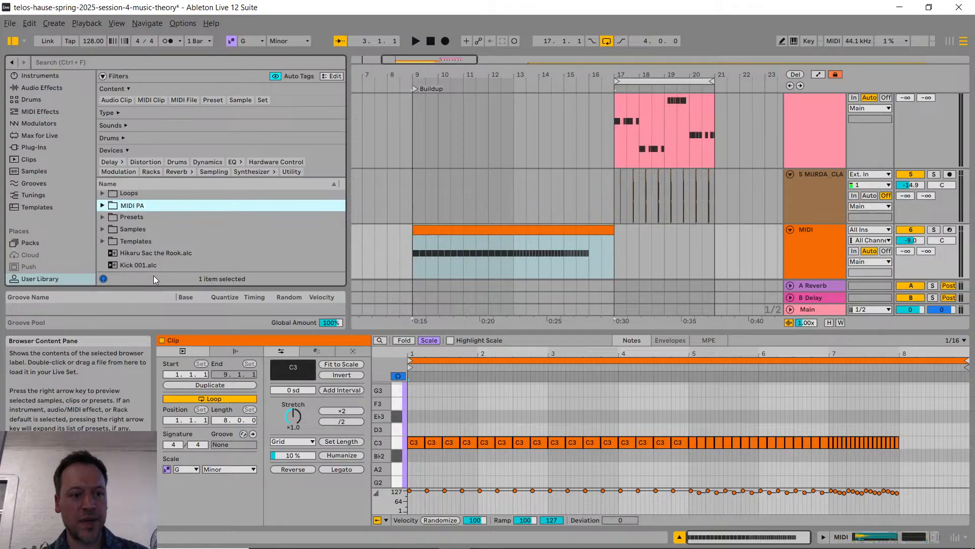
type("tterns")
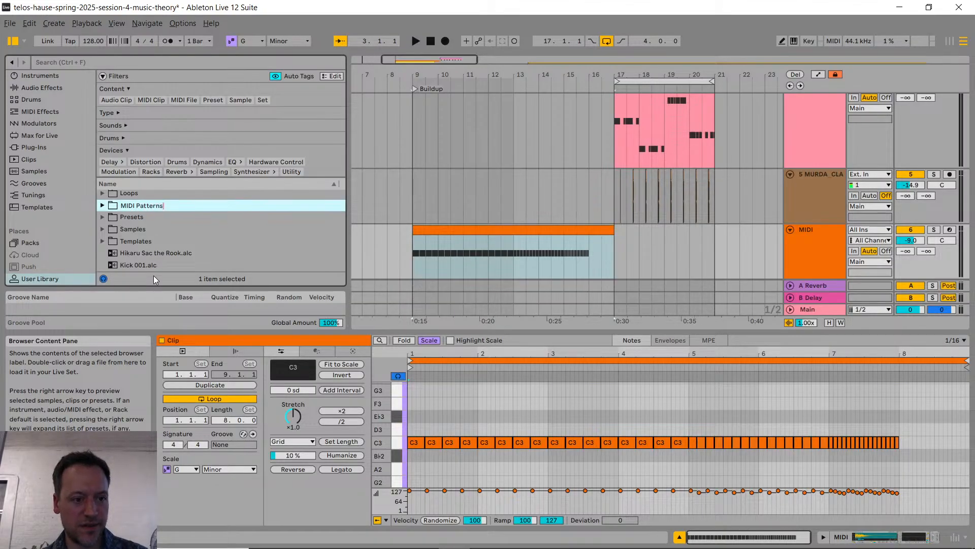
key("Return")
left_click_drag(171, 264, 115, 207)
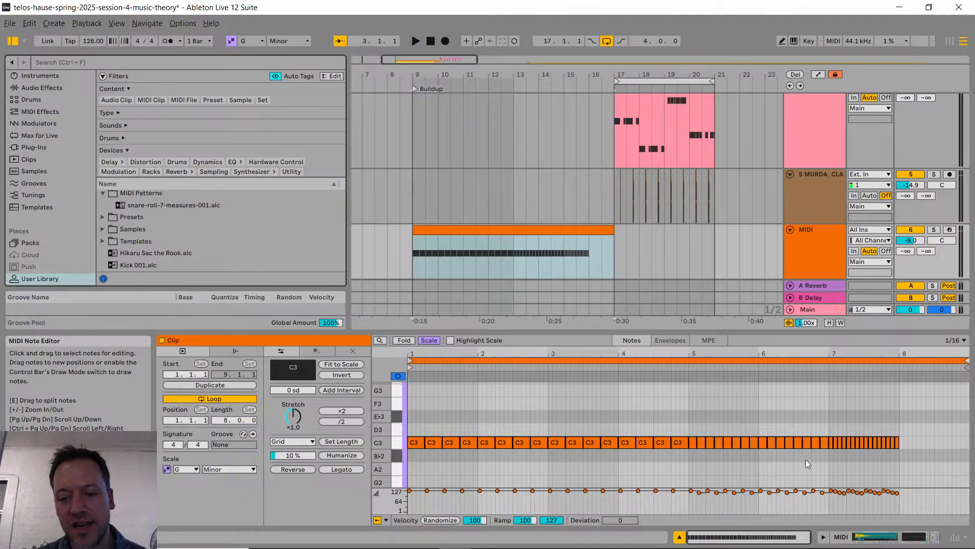
left_click(185, 207)
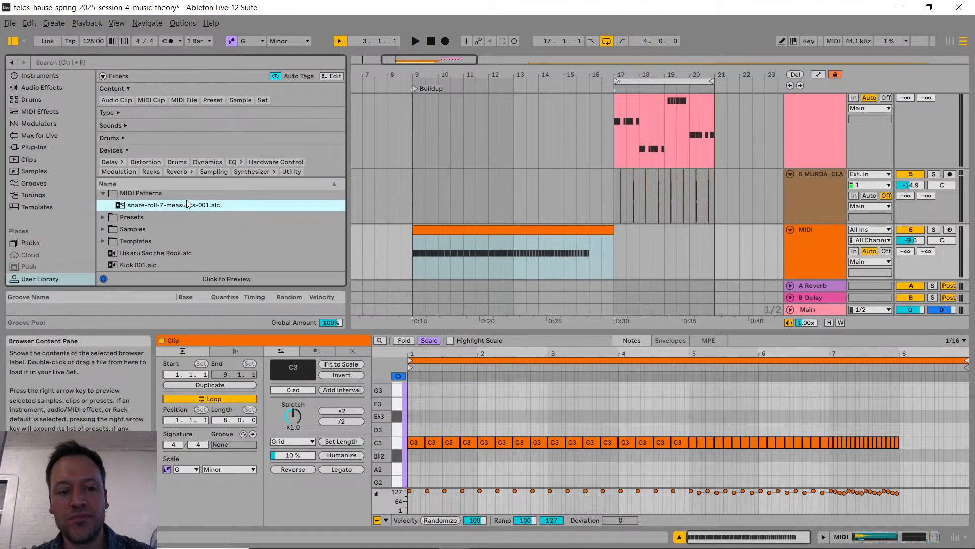
Step: Switch to the web browser, check the live chat in YouTube Studio, and return to Ableton Live
key("alt+Tab")
key("alt+Tab")
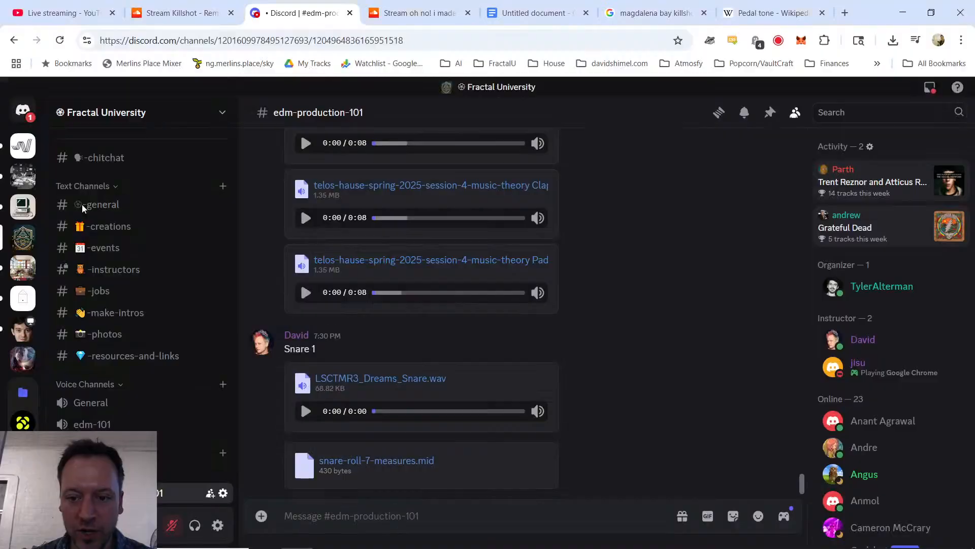
key("ctrl+1")
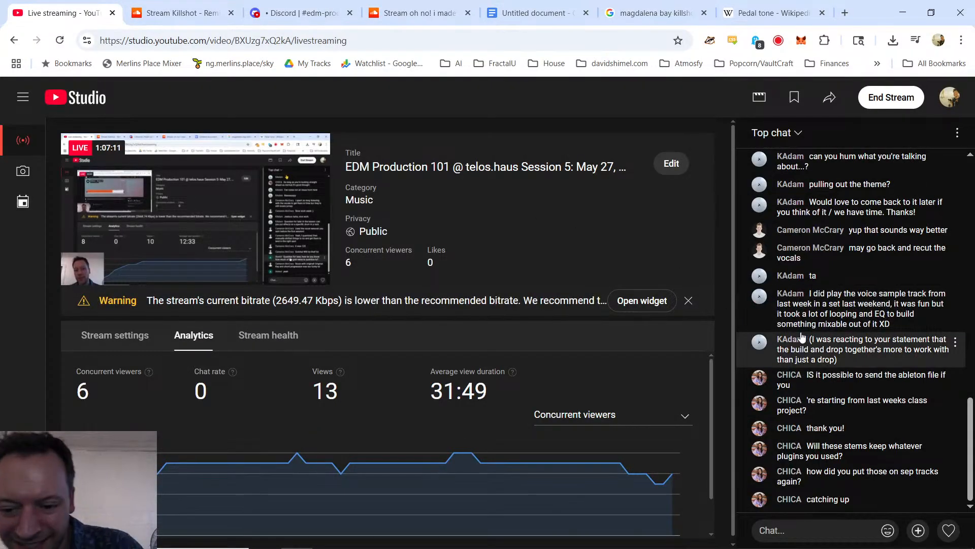
key("alt+Tab")
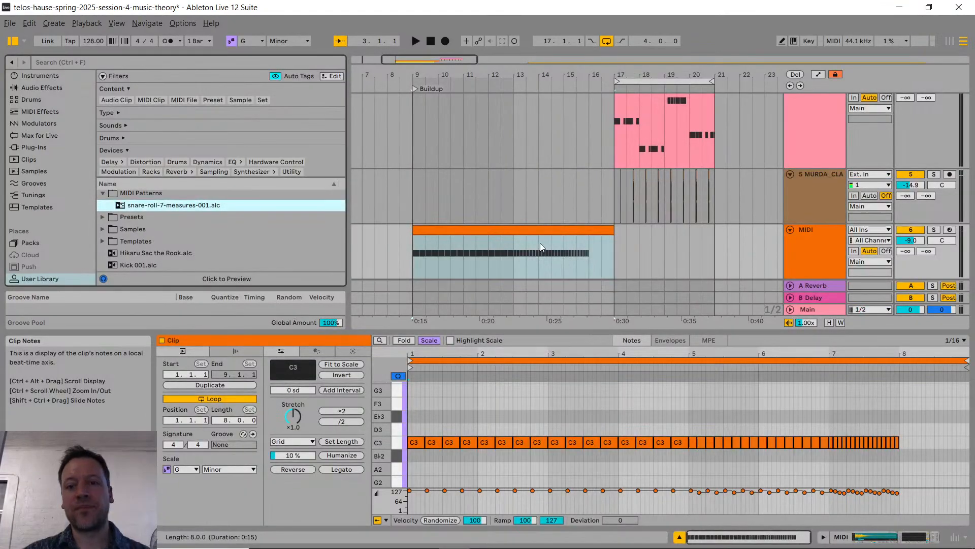
Step: Delete the yellow MIDI track holding the snare-roll-7-measures clip
left_click(525, 237)
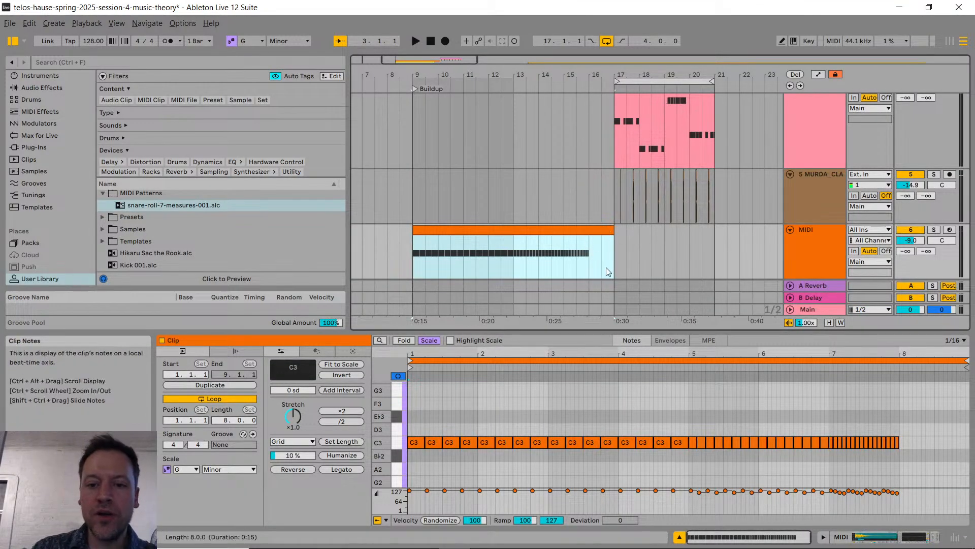
scroll(585, 249, "down", 3)
left_click(820, 230)
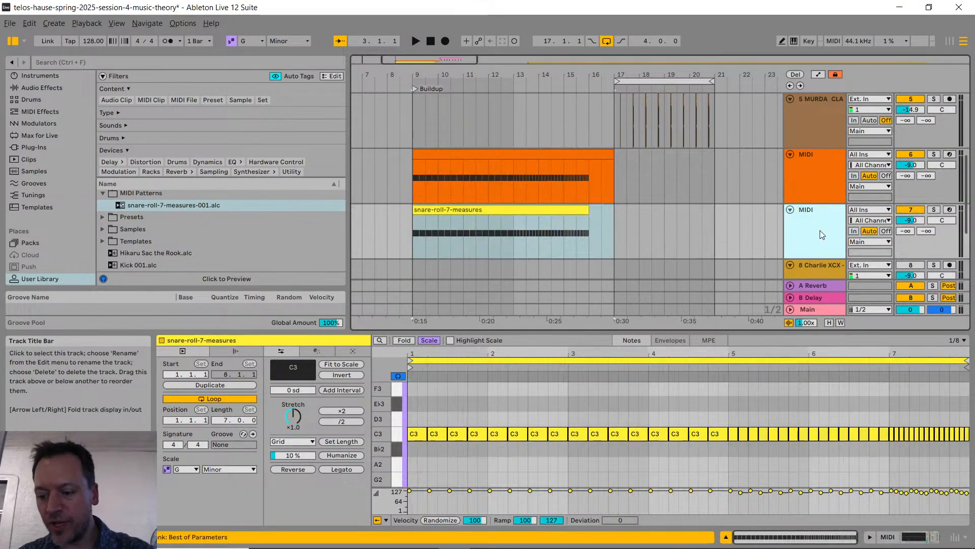
key("Delete")
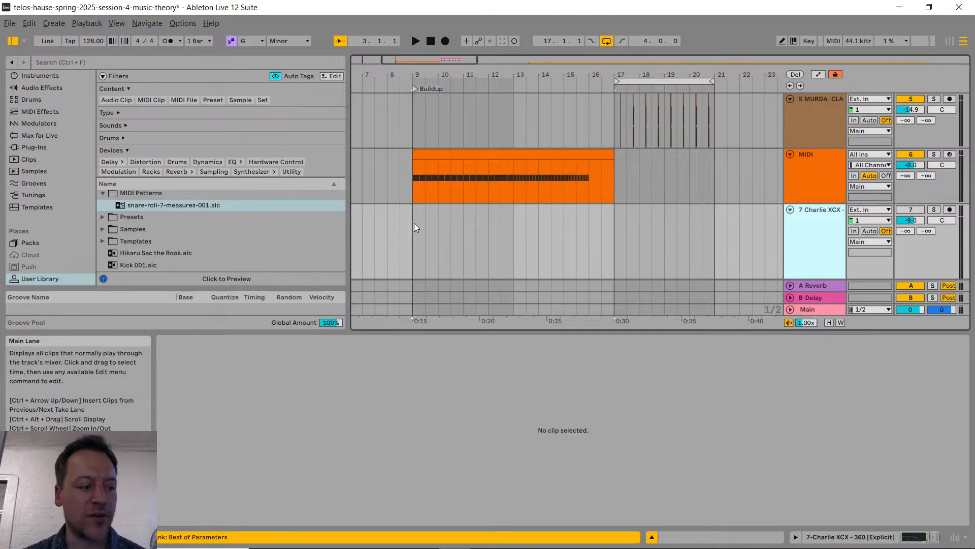
Step: Rename the orange MIDI track as Snare Roll Main
left_click(810, 188)
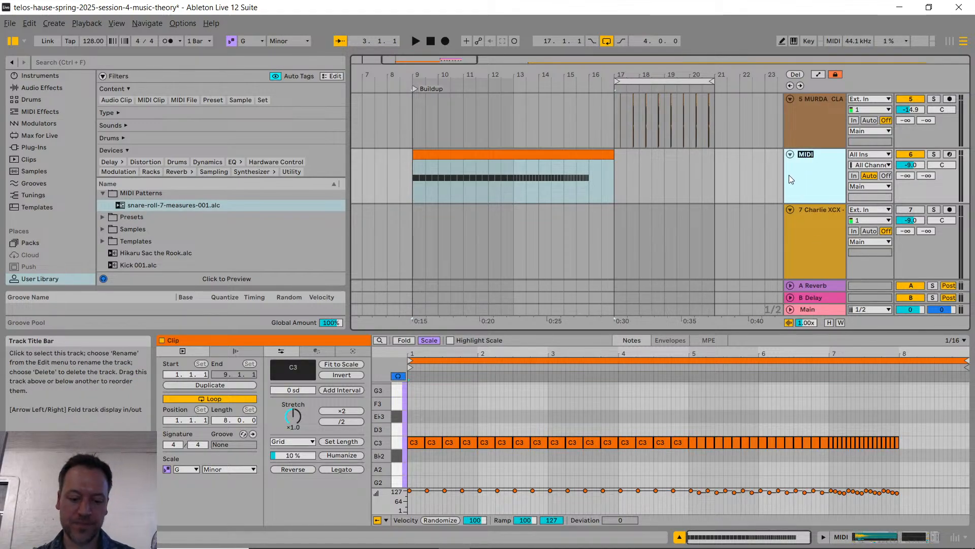
type("Snare o")
key("BackSpace")
type("Ro")
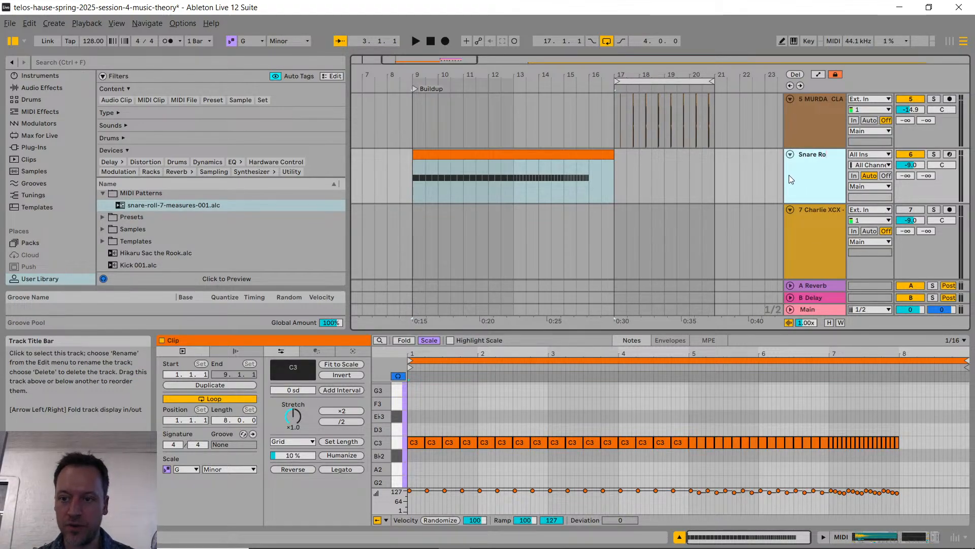
type("ll MAin")
key("Return")
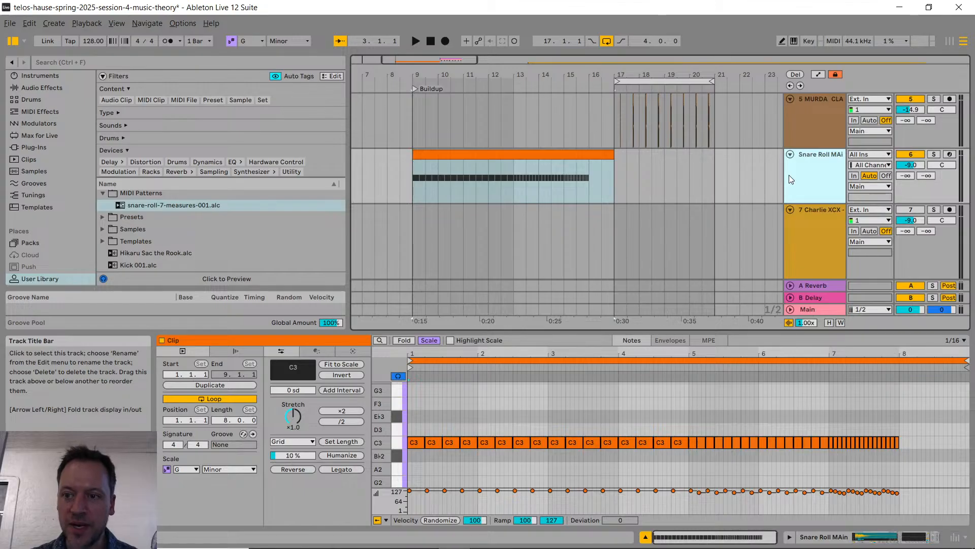
key("ctrl+r")
key("Right")
key("BackSpace")
key("BackSpace")
key("BackSpace")
type("ain")
key("Return")
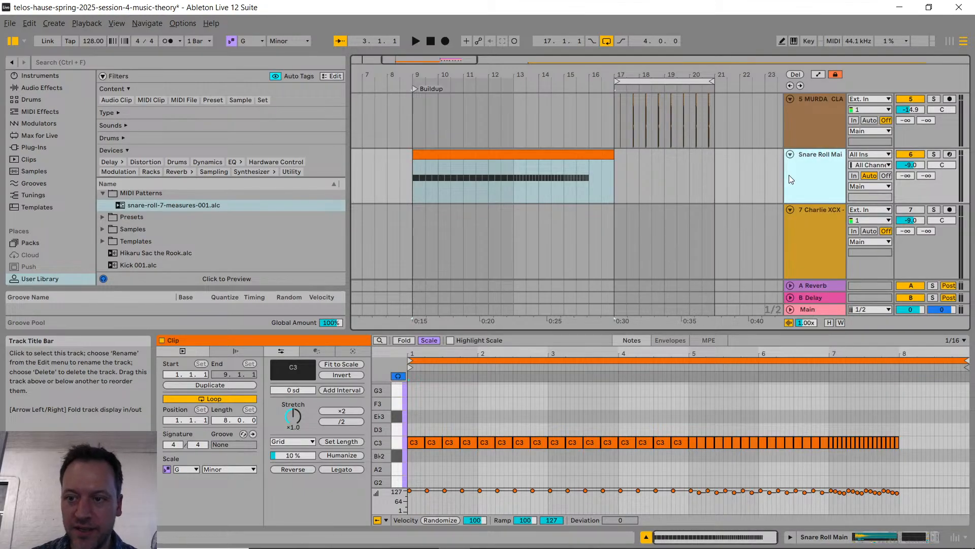
Step: Search the whole browser library for snare and audition Snare Breeze.wav
scroll(77, 162, "down", 3)
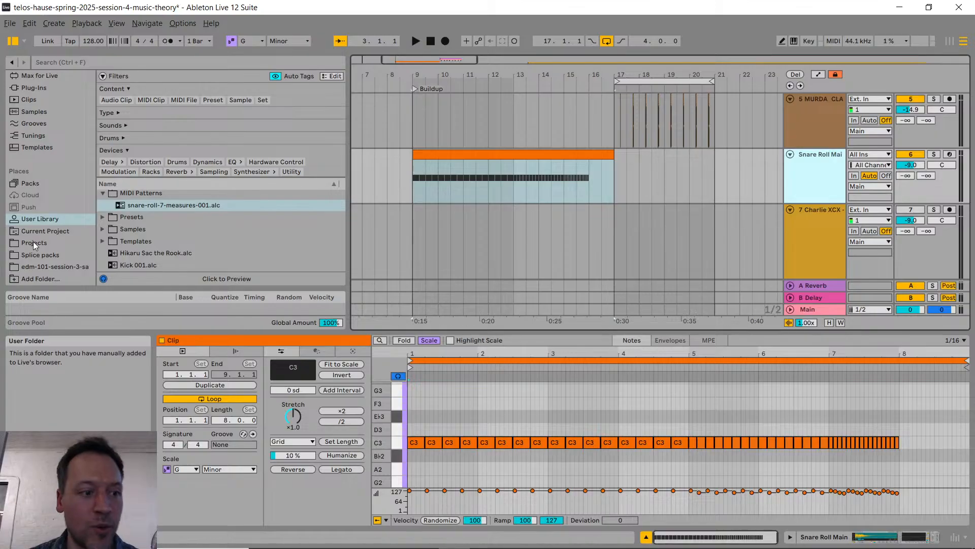
key("ctrl+f")
type("snare")
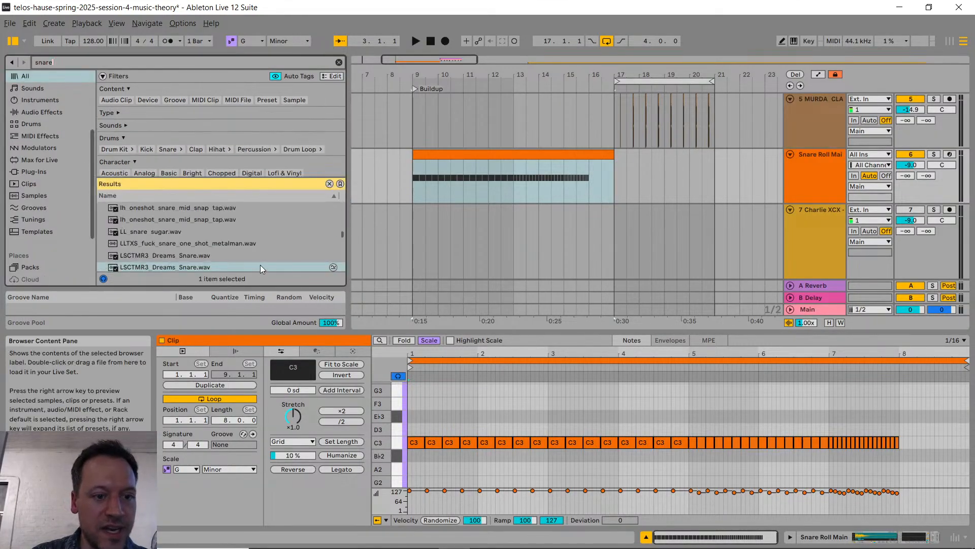
scroll(262, 263, "down", 5)
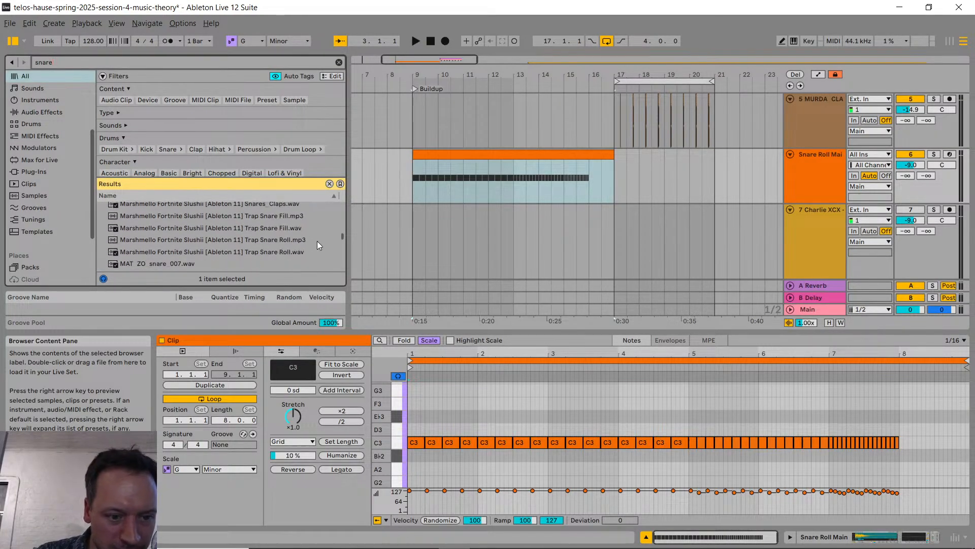
scroll(343, 239, "down", 5)
left_click(228, 225)
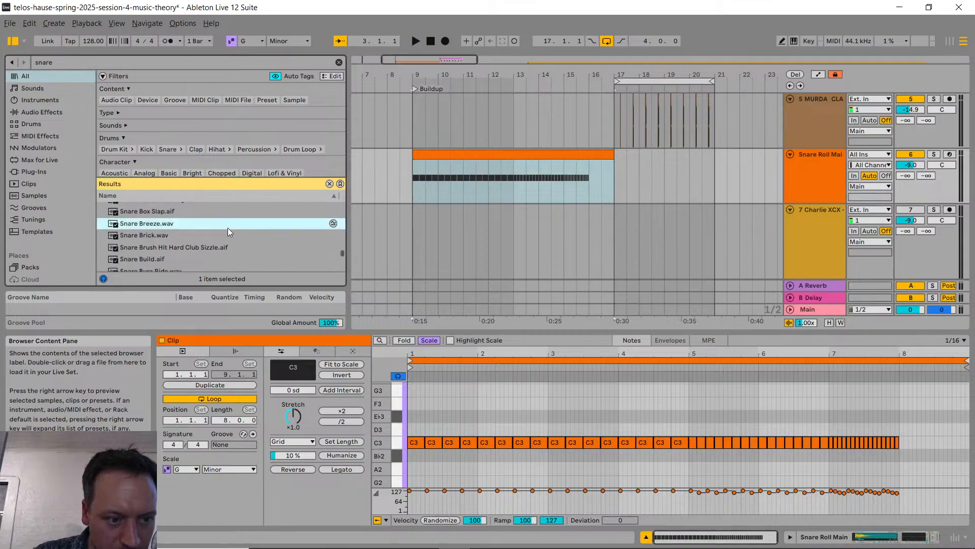
Step: Audition more snare samples: Snare Build.aif, Snare Buss Ride.wav, Snare Caked.wav and Snare Box Slap.aif, and compare with Snare Breeze.wav
scroll(227, 228, "down", 1)
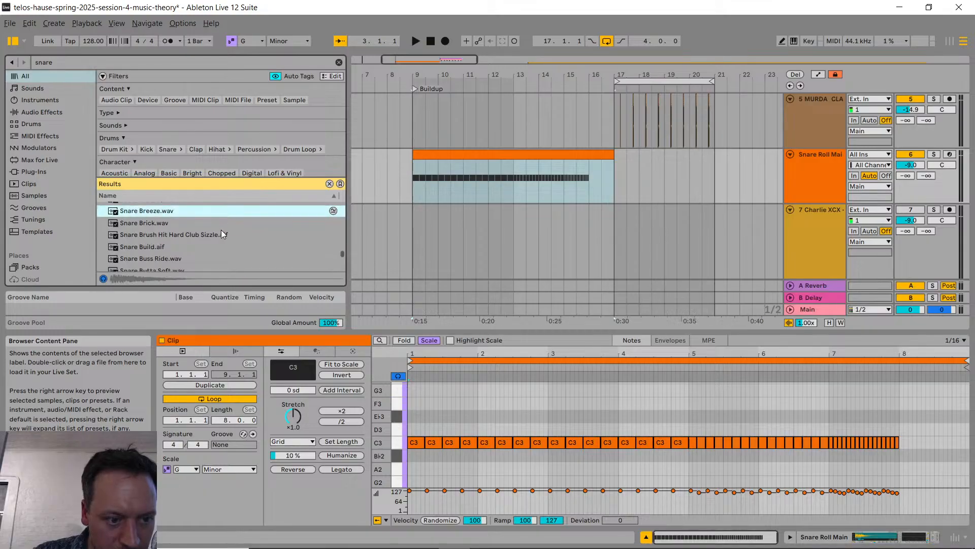
left_click(166, 247)
scroll(165, 254, "down", 1)
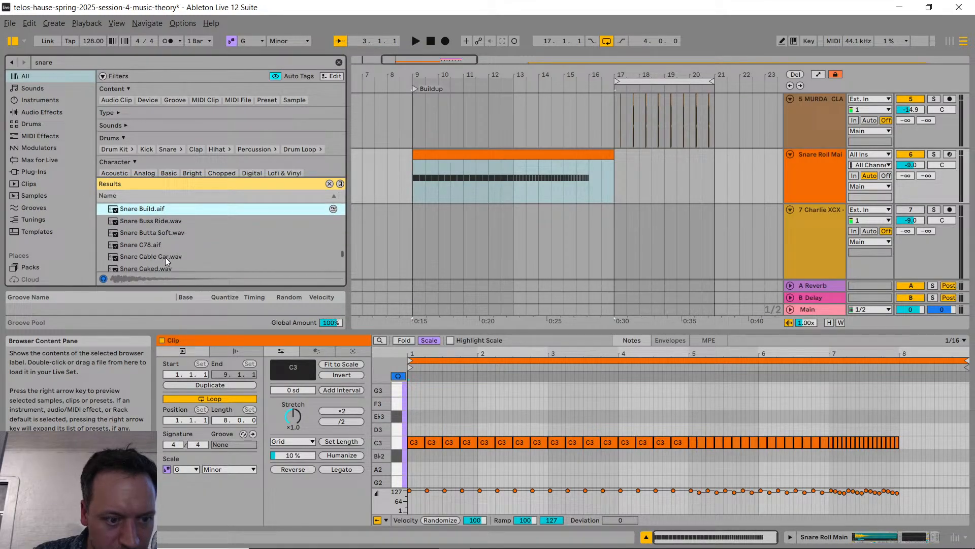
left_click(169, 223)
scroll(173, 233, "down", 1)
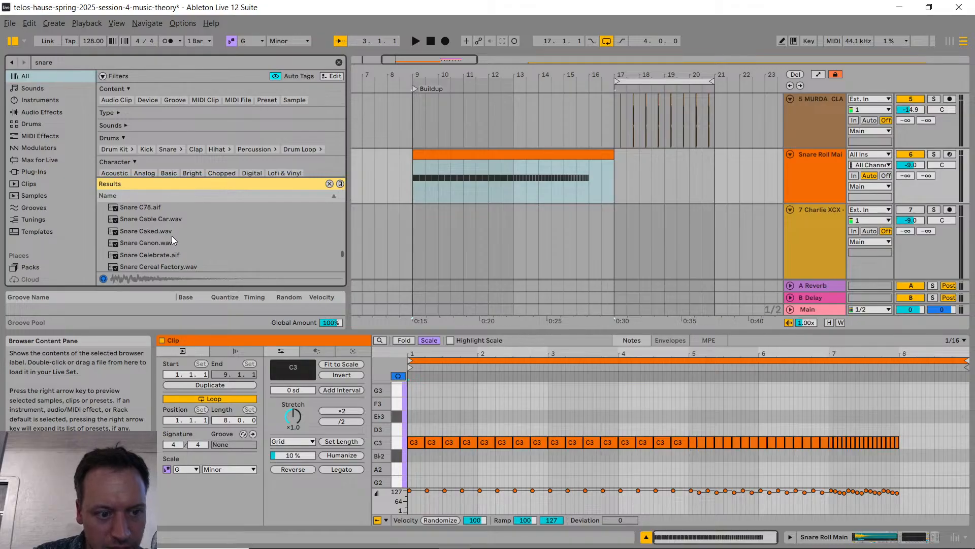
left_click(171, 235)
scroll(174, 243, "up", 2)
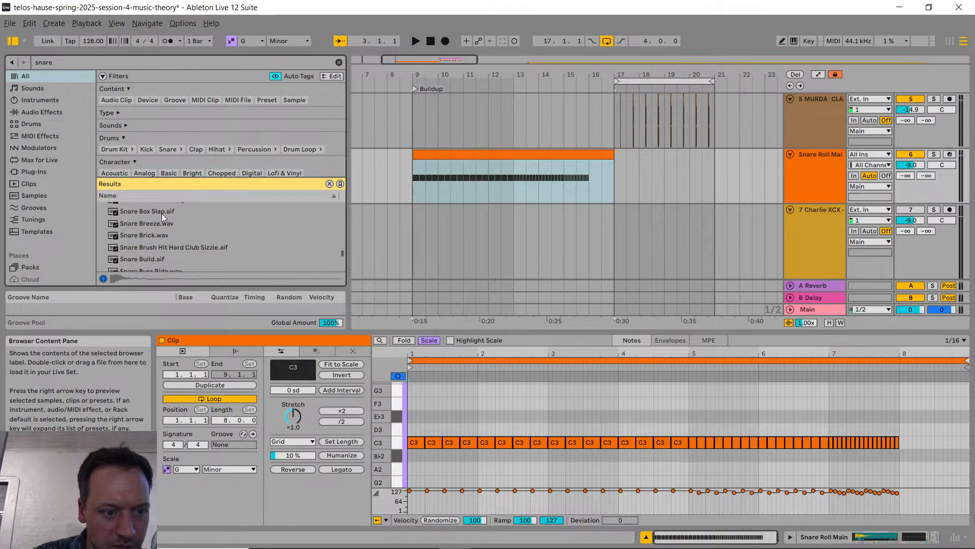
left_click(161, 213)
left_click(166, 223)
left_click(173, 209)
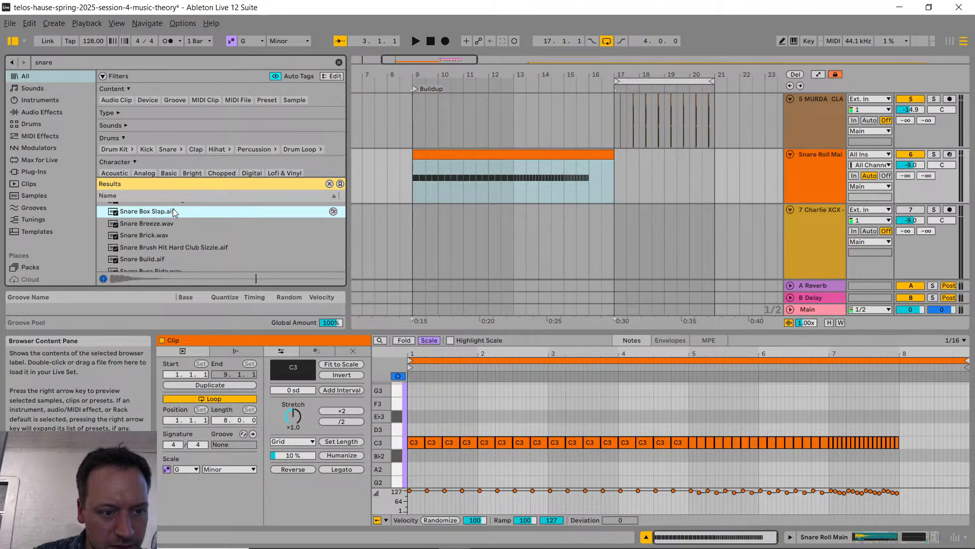
Step: Audition Snare Breeze.wav, Snare Brick.wav and Snare Boom Bap.aif, comparing them with Snare Box Slap.aif
left_click(173, 224)
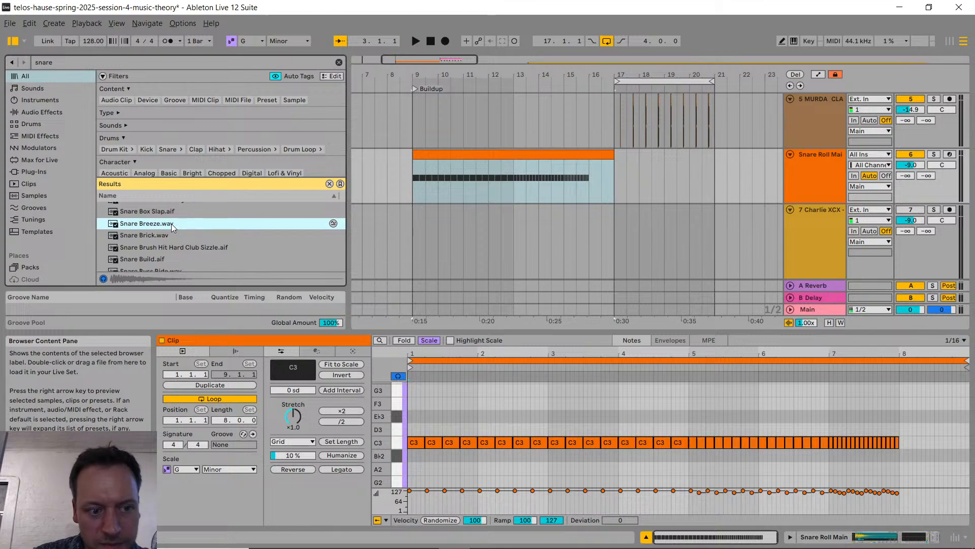
left_click(169, 234)
left_click(168, 213)
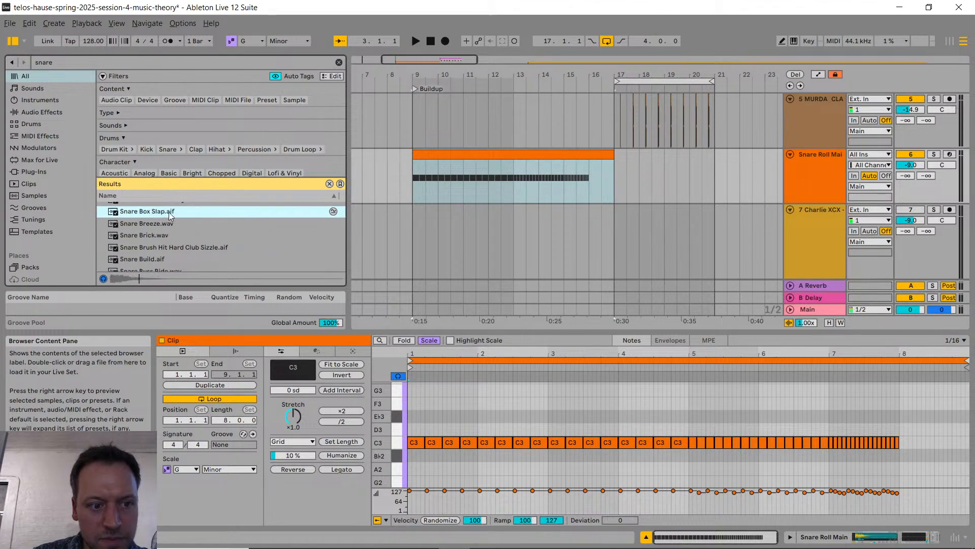
scroll(185, 234, "up", 1)
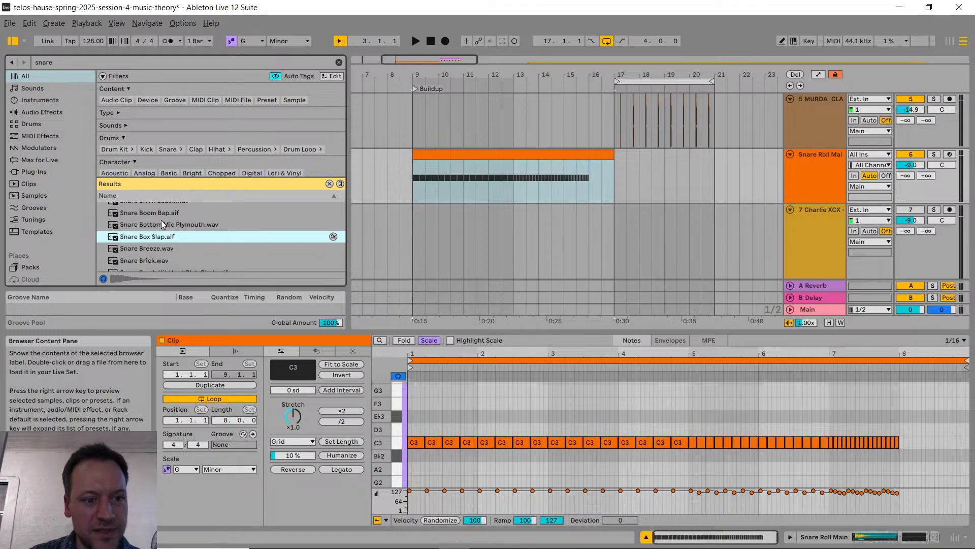
left_click(160, 213)
left_click(169, 237)
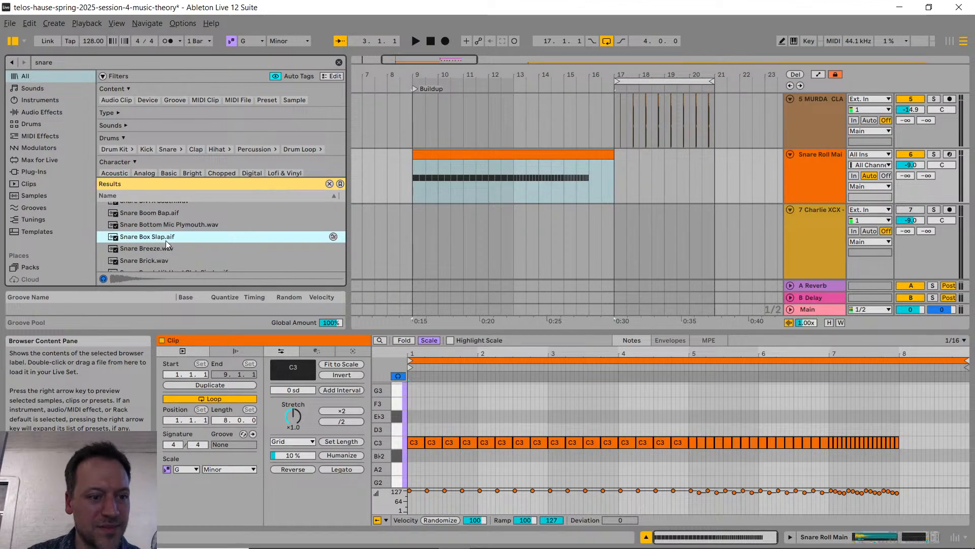
right_click(191, 237)
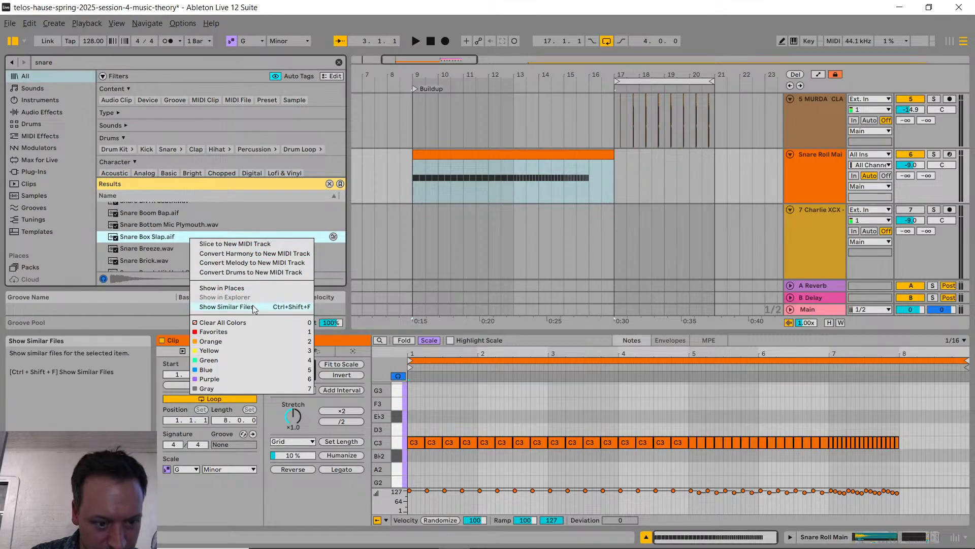
left_click(116, 235)
Step: Go back to the start of the snare results and audition the numbered samples 04_Snare.wav, 05_Snare.wav and 07_Snare.wav
scroll(224, 230, "up", 10)
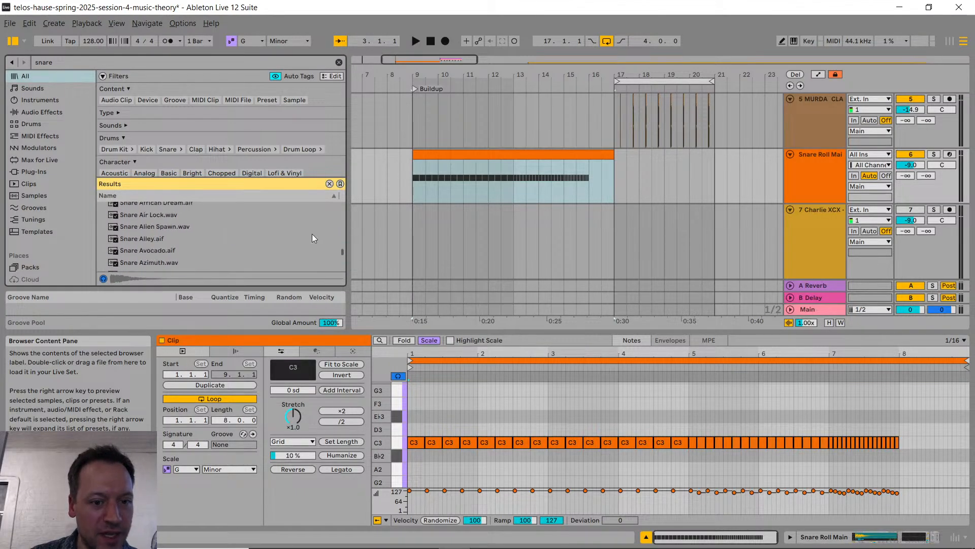
left_click_drag(342, 251, 333, 194)
scroll(206, 224, "down", 1)
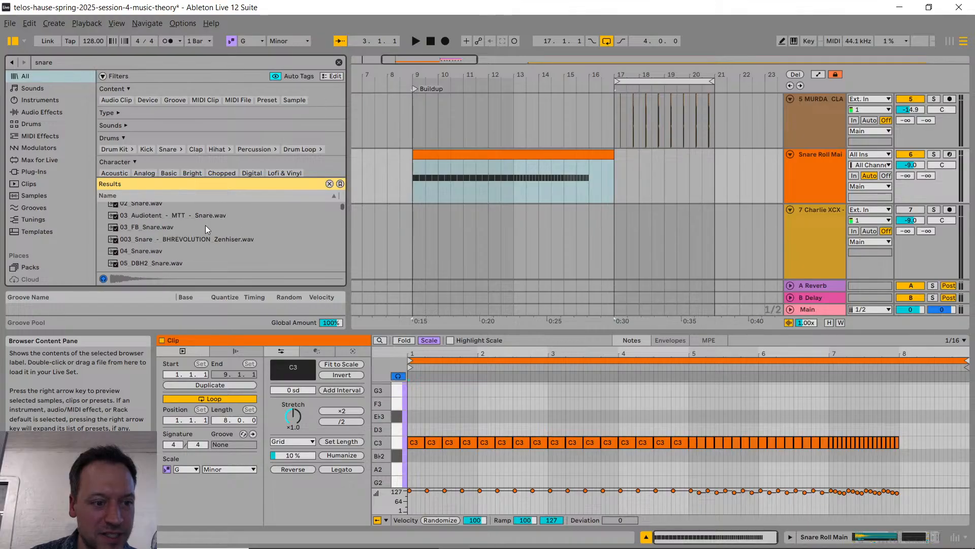
left_click(145, 250)
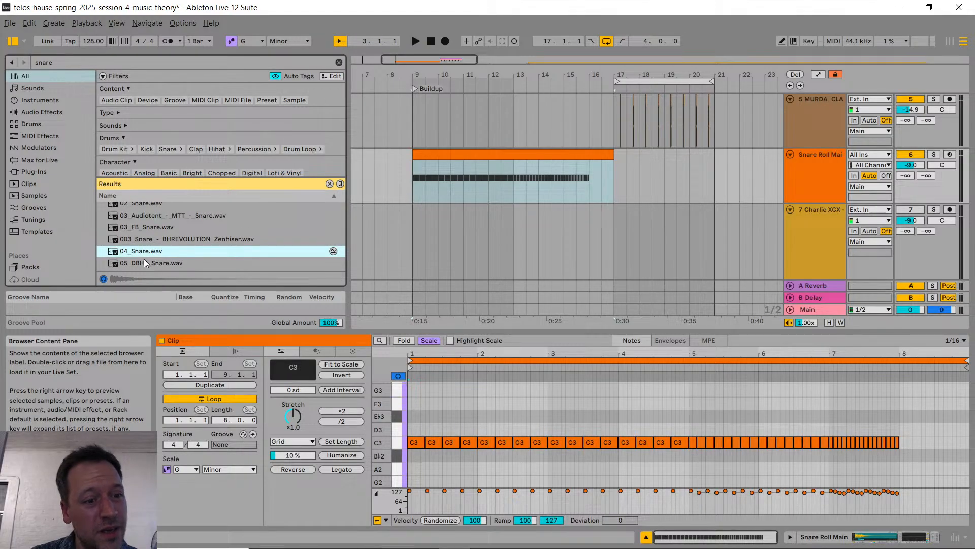
scroll(147, 256, "down", 3)
scroll(150, 231, "down", 2)
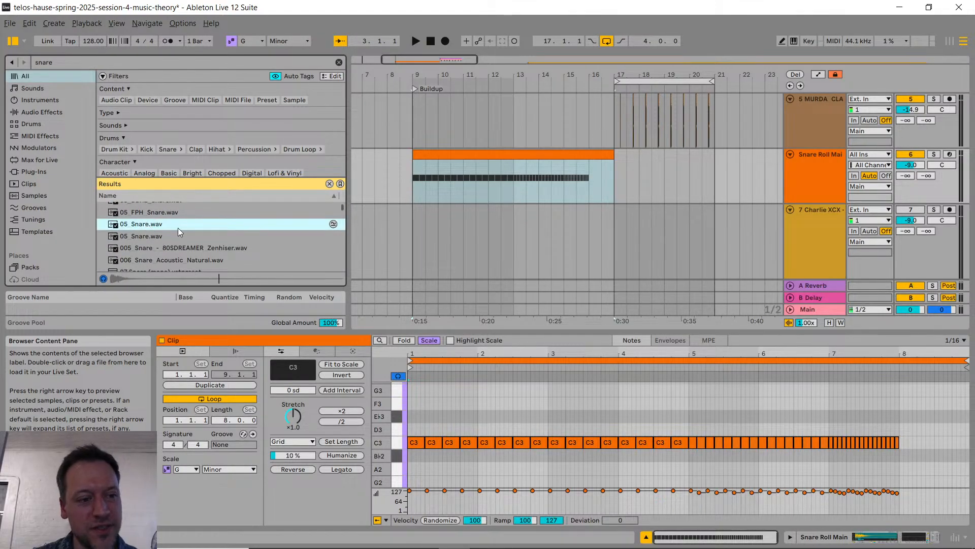
scroll(165, 232, "down", 3)
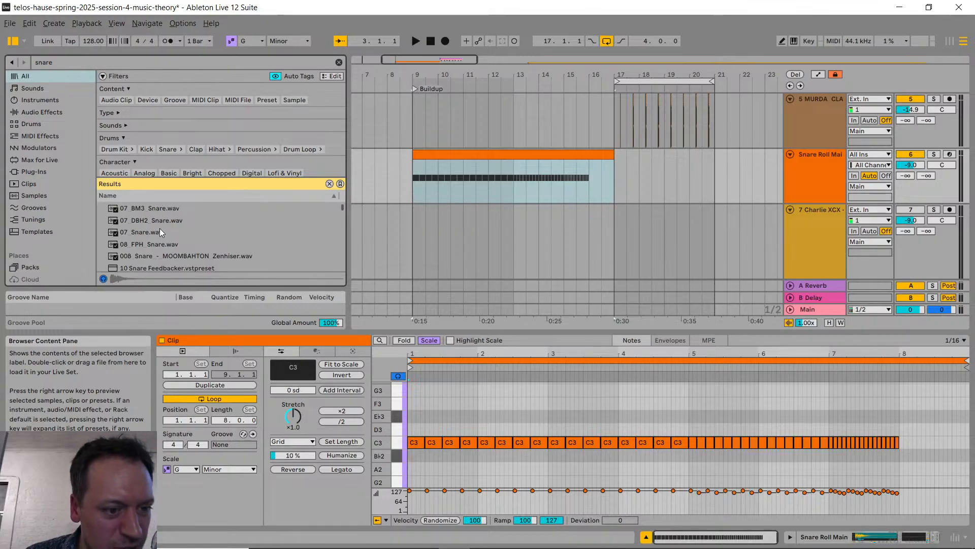
left_click(153, 231)
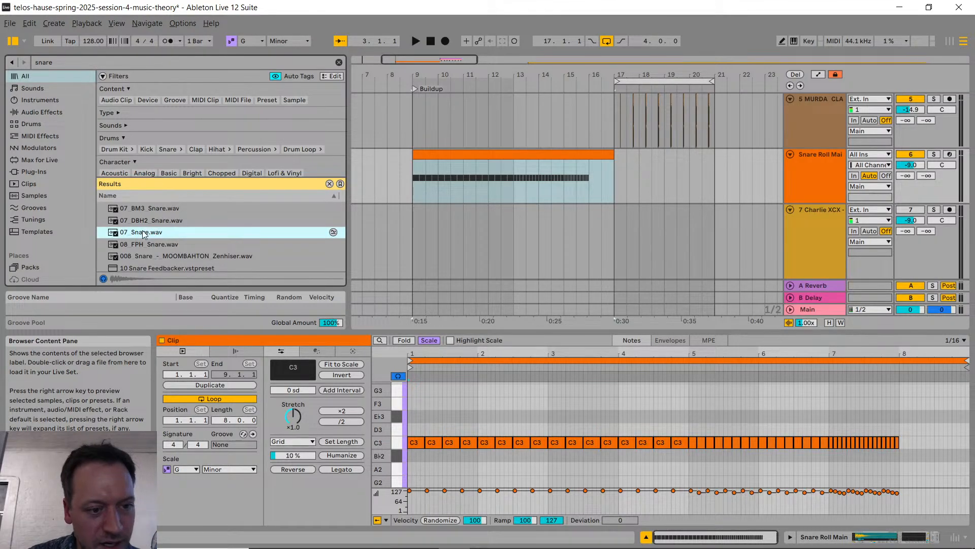
Step: Locate 07_Snare.wav in its Explorer folder, share it in Discord's edm-production-101 channel with the message Snare 2, and return to Ableton Live
right_click(157, 232)
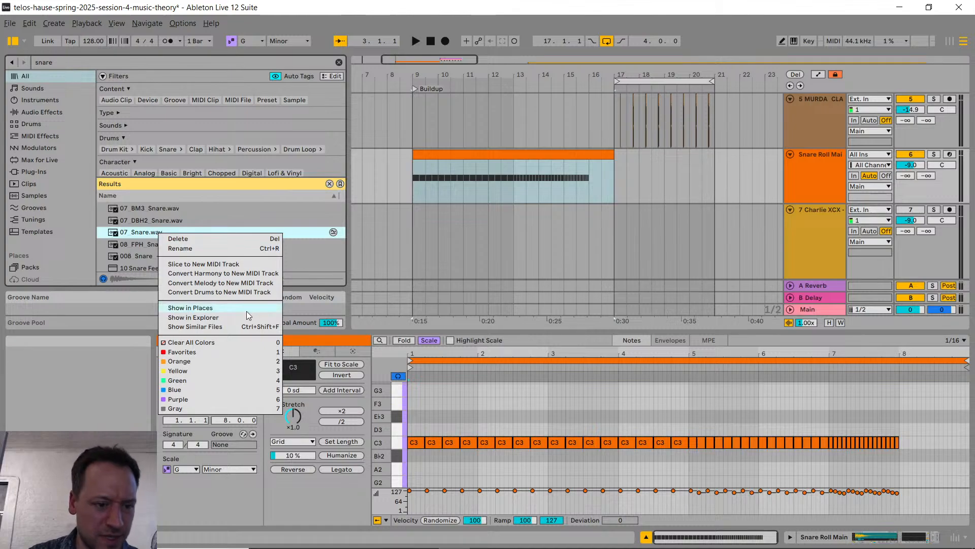
left_click(224, 318)
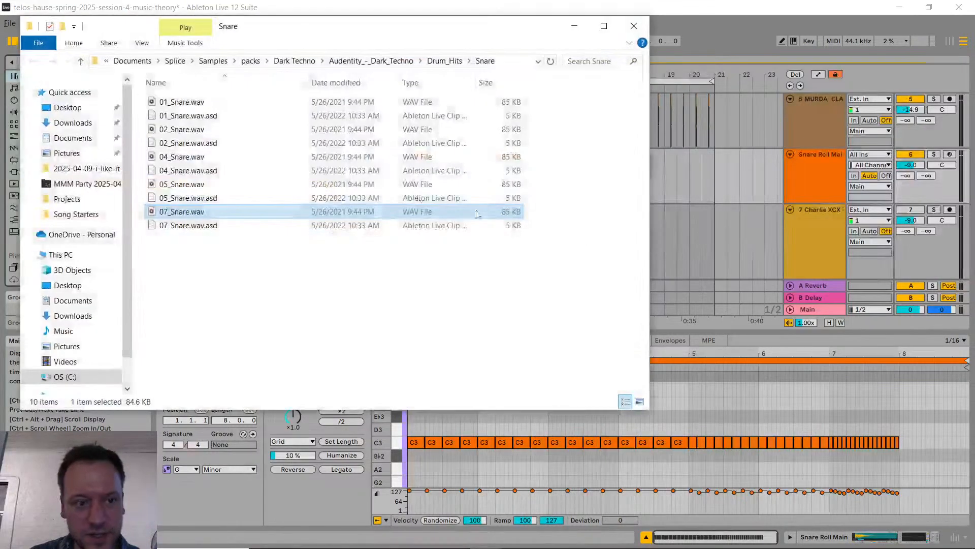
key("alt+Tab")
key("Tab")
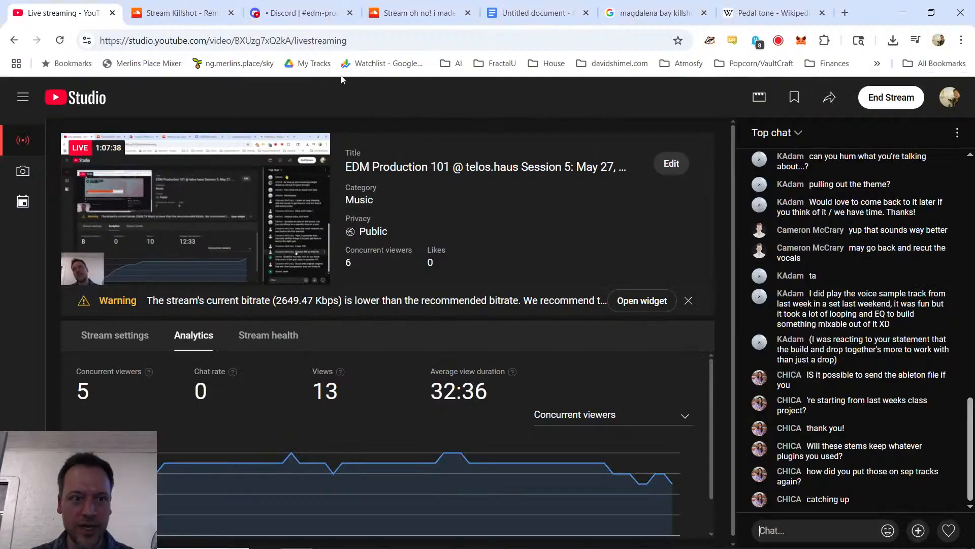
left_click(298, 13)
key("alt+Tab")
left_click_drag(217, 216, 379, 501)
type("Snare 2")
key("Return")
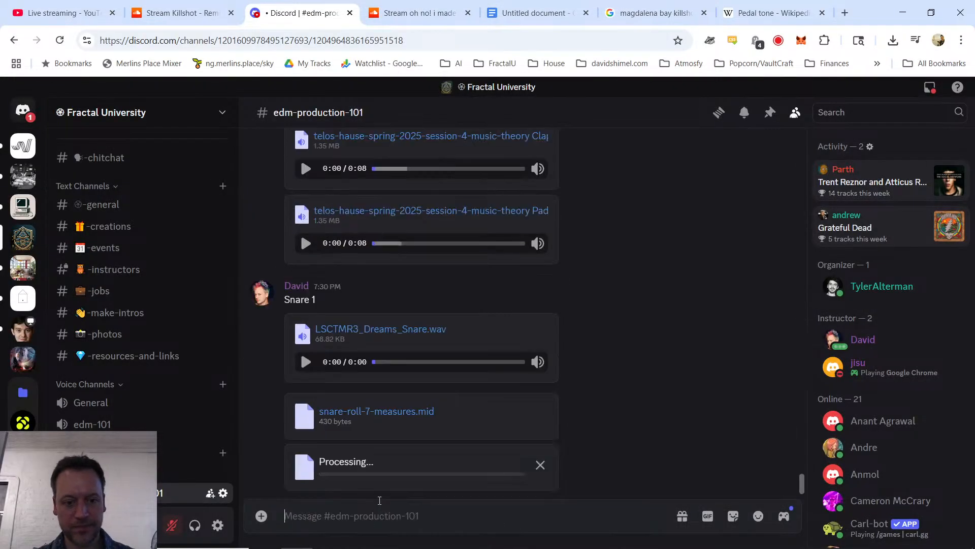
key("alt+Tab")
key("alt+Tab")
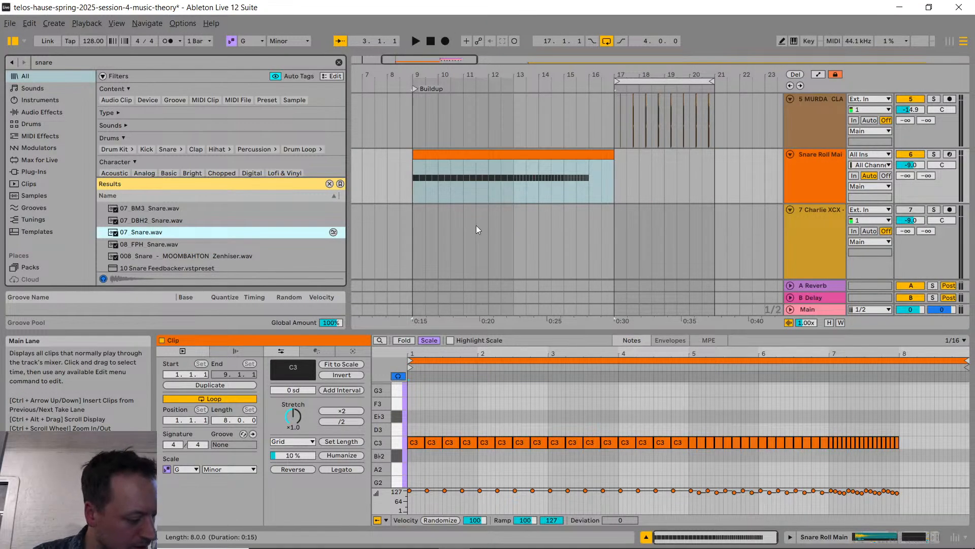
Step: Add a MIDI track below Snare Roll Main and create an empty eight-bar clip on it from bar 9 to bar 17
left_click(818, 168)
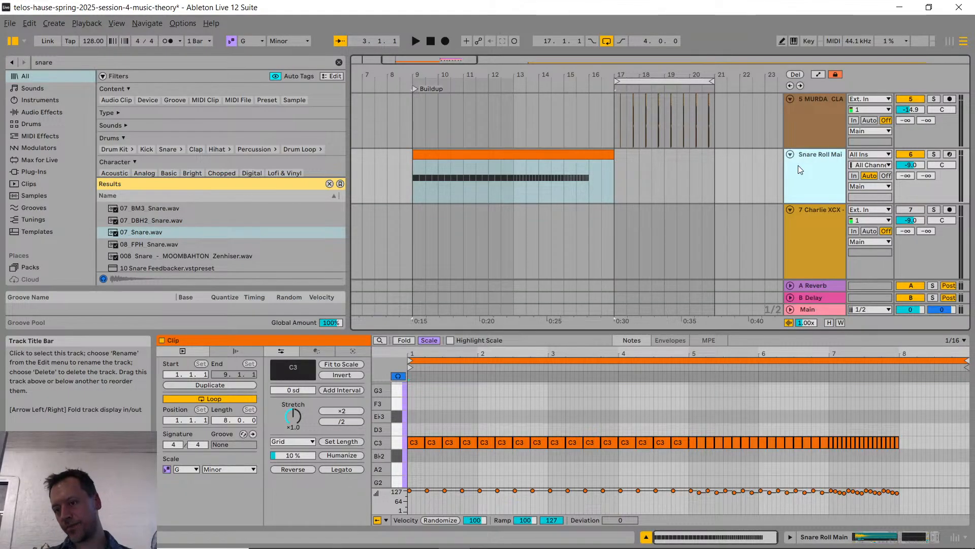
key("ctrl+shift+t")
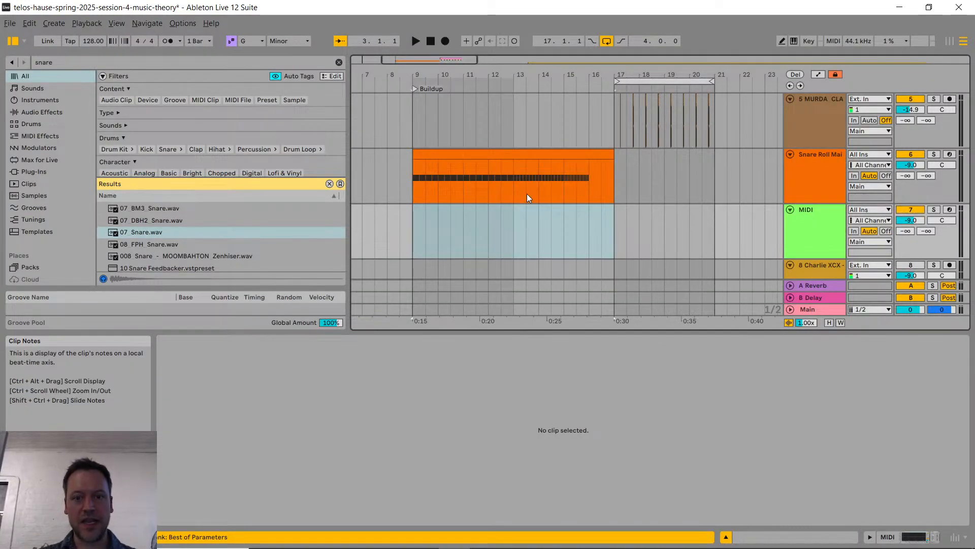
left_click_drag(417, 227, 613, 227)
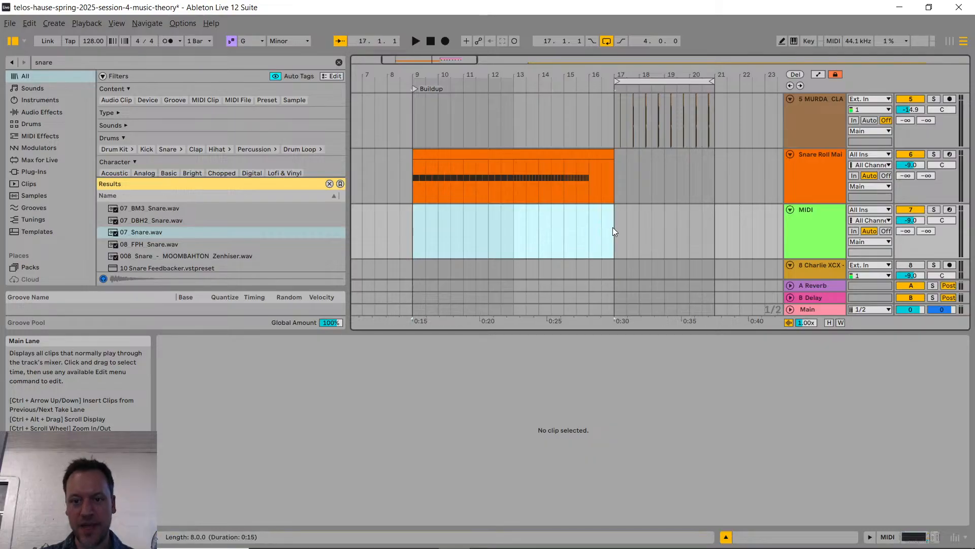
key("ctrl+shift+m")
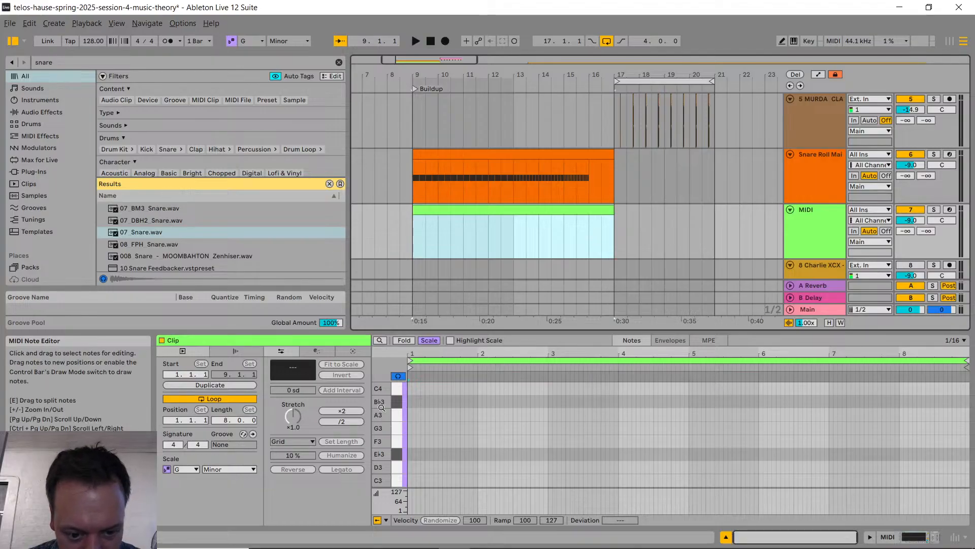
Step: Draw four consecutive sixteenth notes on C3 in the first beat of the new clip
scroll(417, 432, "down", 2)
key("b")
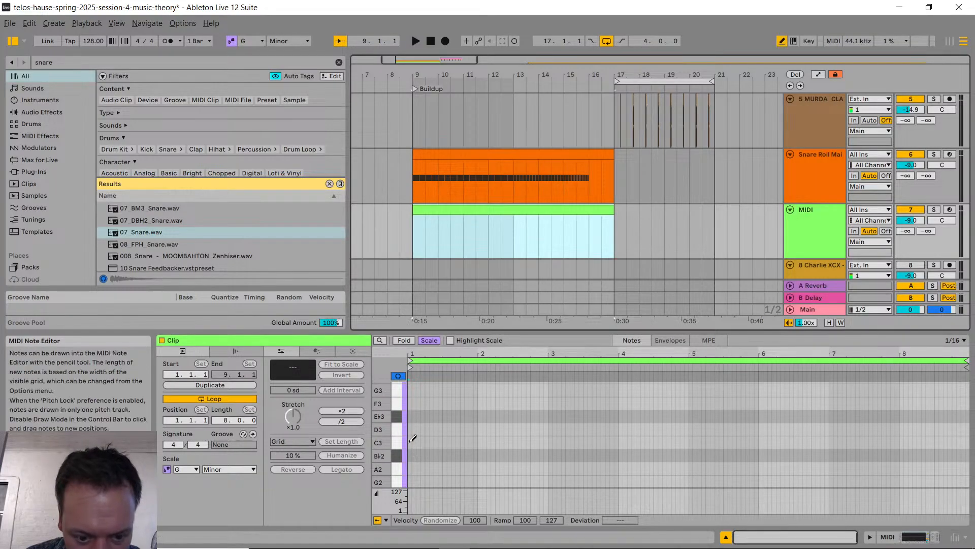
left_click(411, 442)
left_click_drag(412, 441, 421, 441)
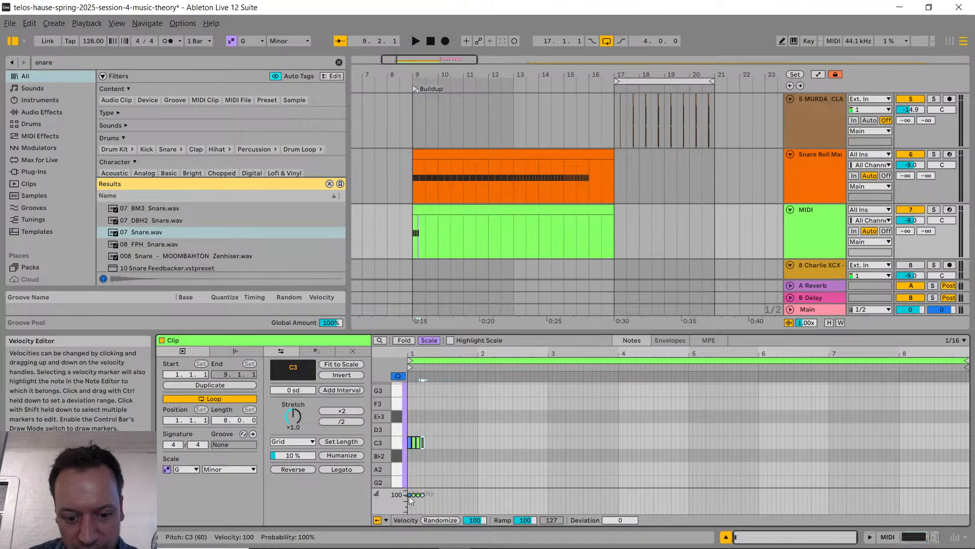
Step: Accent the four-note pattern by setting the first note's velocity to 127 and the third note's to 117
left_click_drag(409, 495, 410, 489)
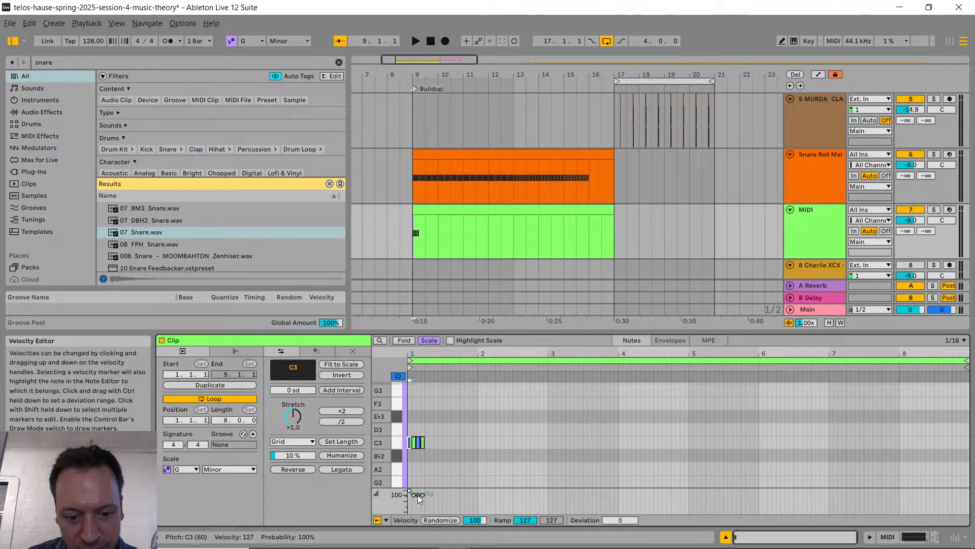
left_click(418, 495)
left_click_drag(418, 494, 417, 494)
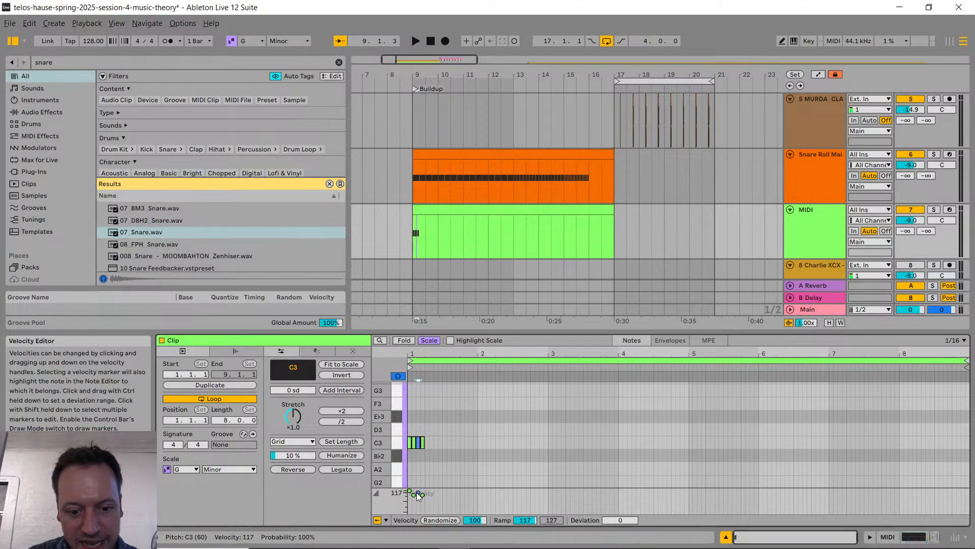
Step: Duplicate the four accented C3 notes repeatedly until they fill the first seven bars of the clip
left_click_drag(424, 457, 409, 415)
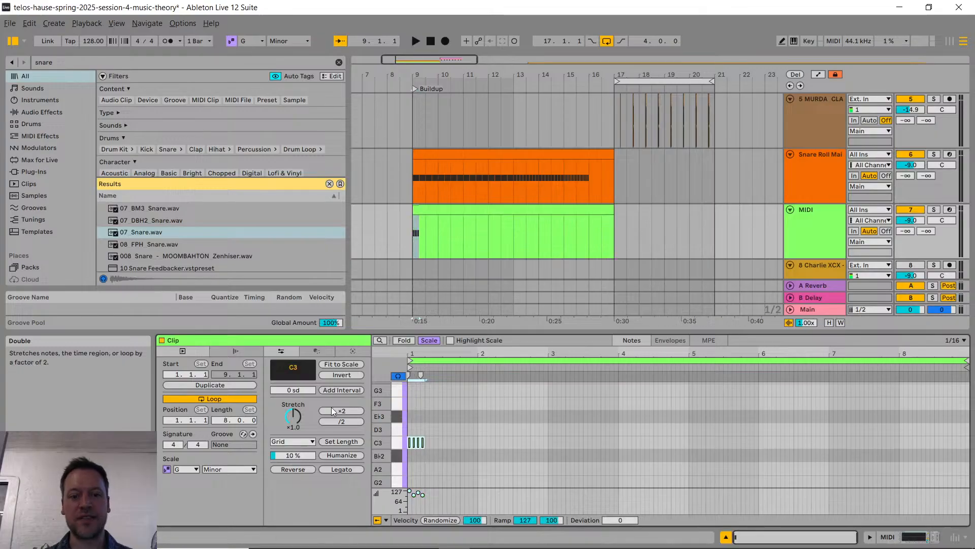
key("ctrl+d")
key("ctrl+d")
key("ctrl+d")
key("ctrl+d")
key("ctrl+d")
key("ctrl+d")
key("ctrl+d")
key("ctrl+d")
key("ctrl+d")
key("ctrl+d")
key("ctrl+d")
key("ctrl+d")
key("ctrl+d")
key("ctrl+d")
key("ctrl+d")
key("ctrl+d")
key("ctrl+d")
key("ctrl+d")
key("ctrl+d")
key("ctrl+d")
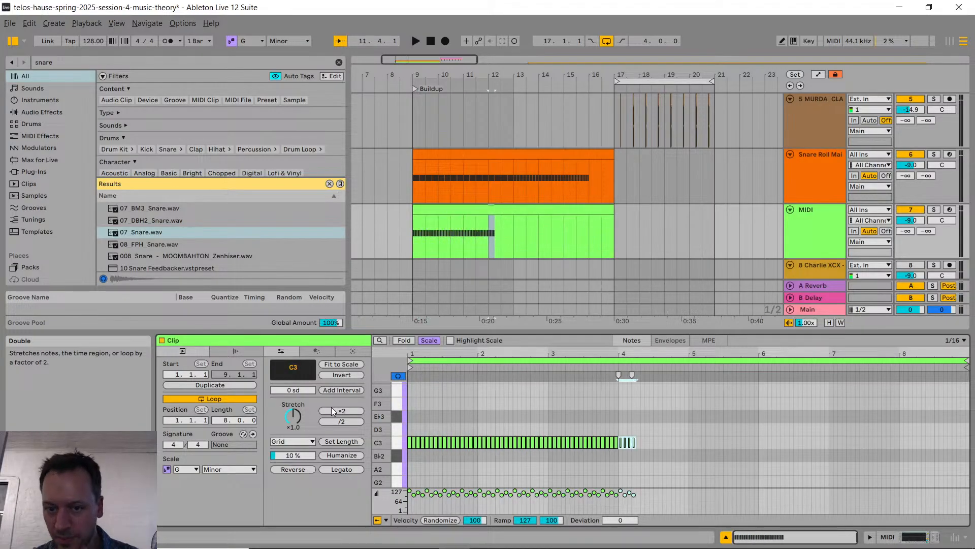
key("ctrl+d")
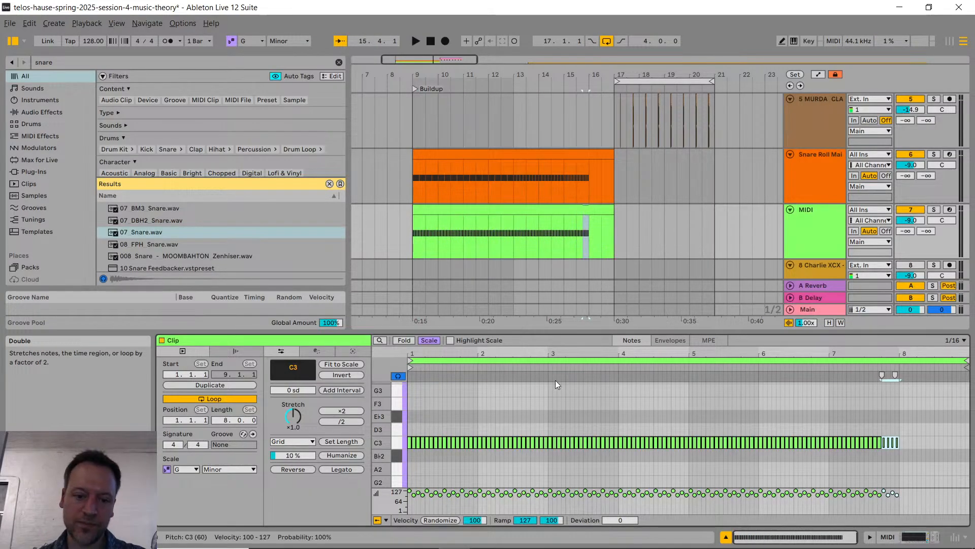
left_click(626, 228)
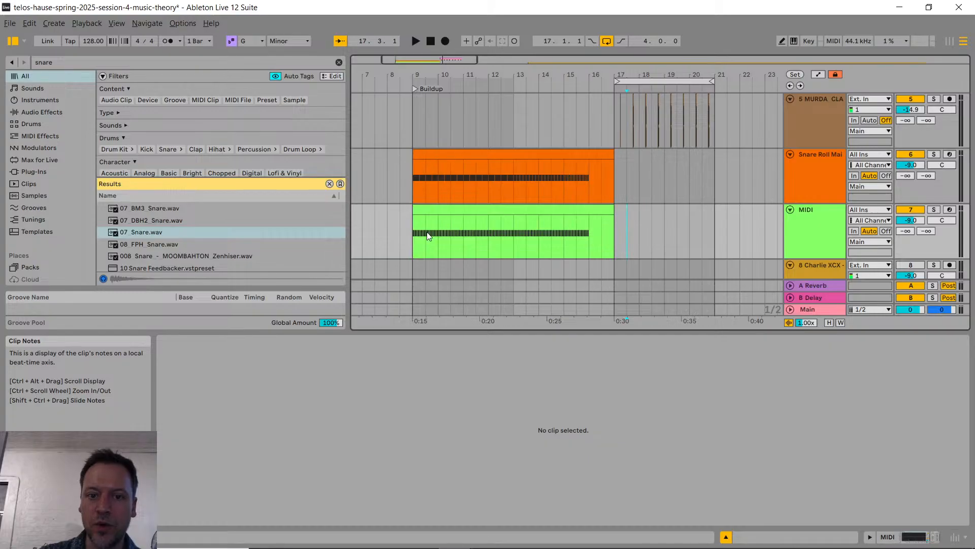
Step: Rename the new green MIDI track as Snare Roll Alt
left_click(806, 227)
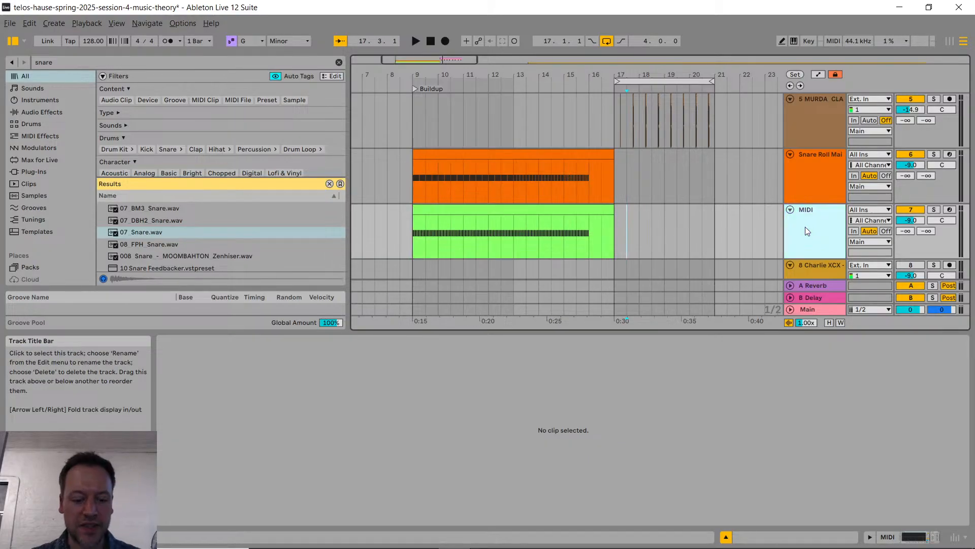
key("ctrl+r")
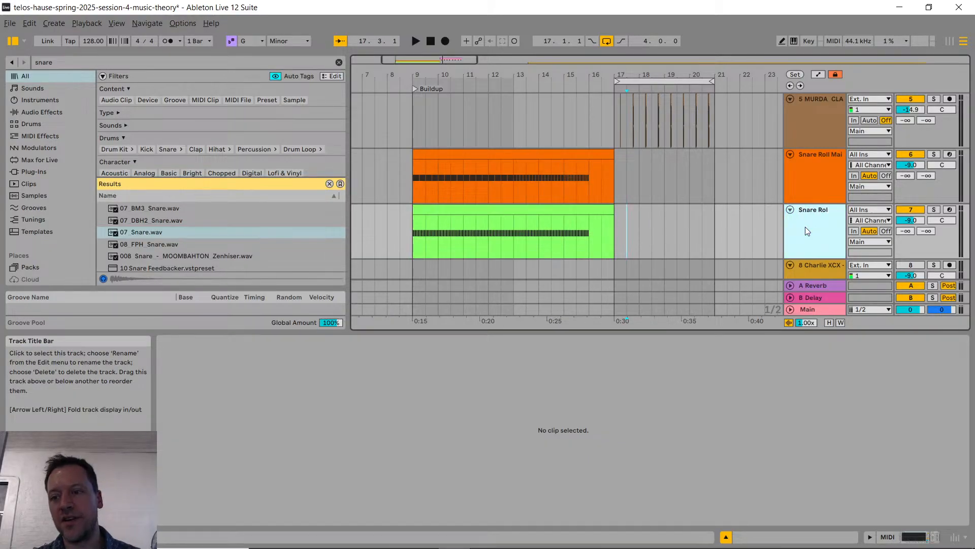
type("Snare Roll Alt")
key("Return")
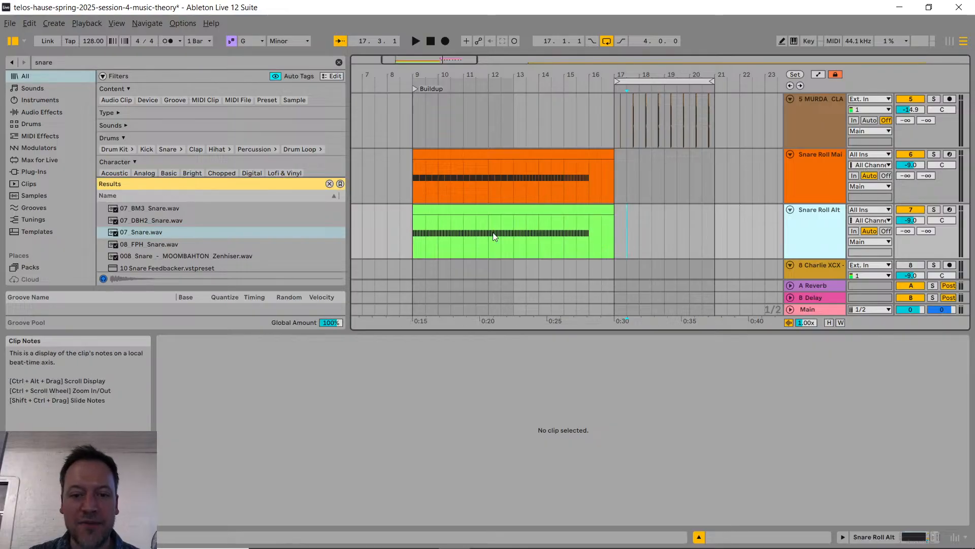
Step: Play back the buildup's snare roll from bar 9
left_click(453, 205)
left_click(420, 164)
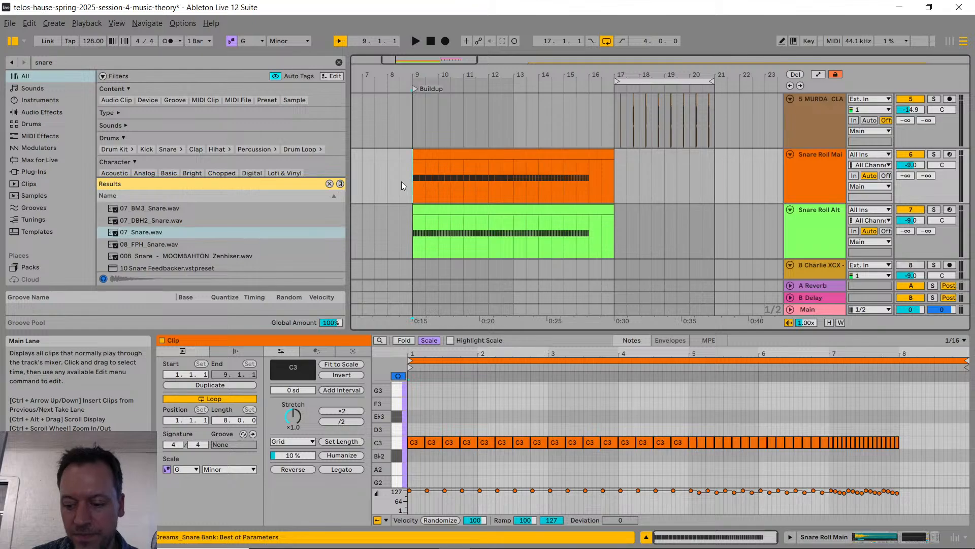
key("space")
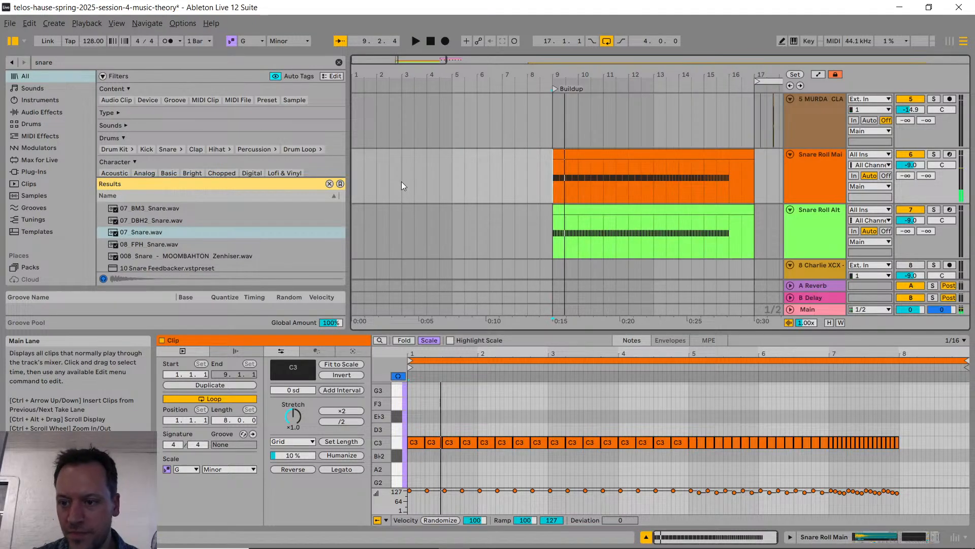
Step: Load 07_Snare.wav as the sampled instrument on the Snare Roll Alt track, ahead of its EQ Eight
left_click(800, 228)
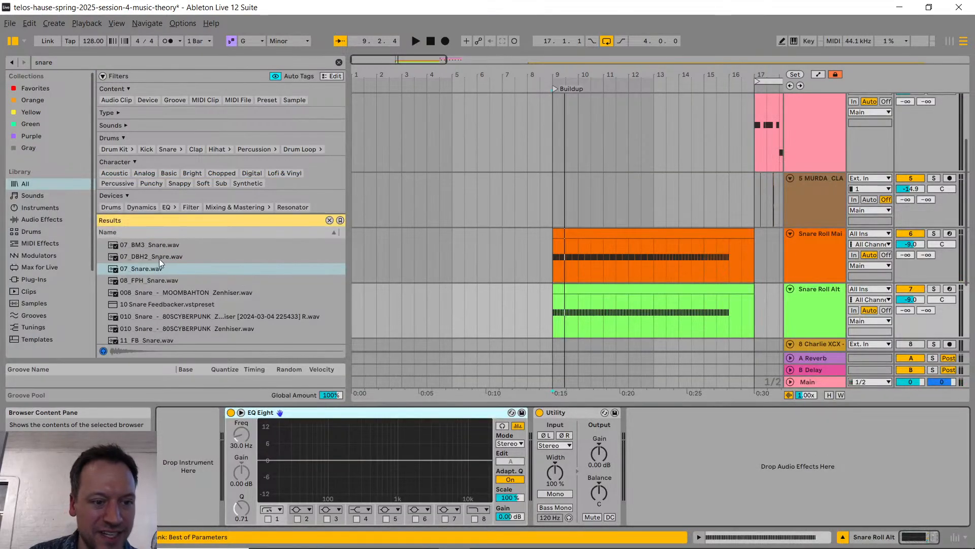
left_click_drag(160, 271, 178, 483)
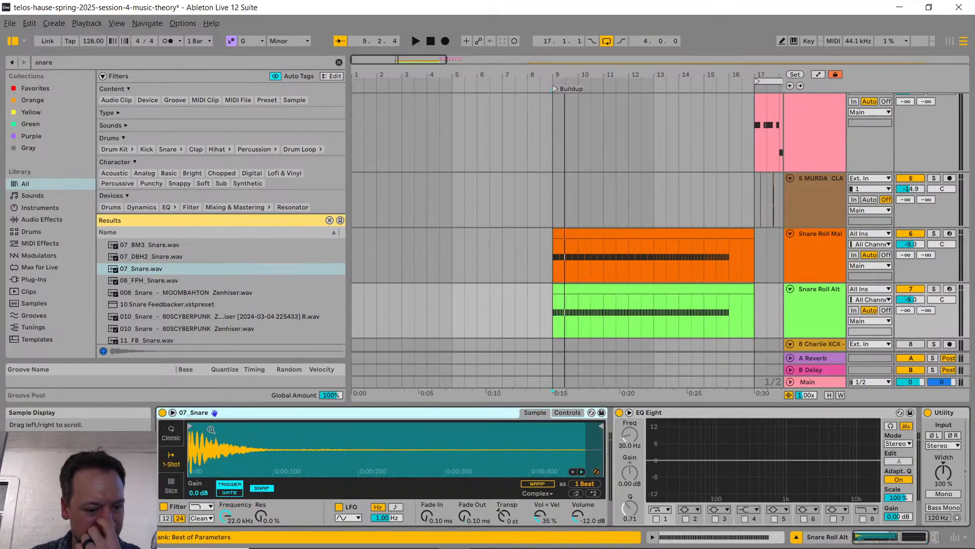
Step: Play back the Snare Roll Main and Snare Roll Alt clips together from bar 9
left_click(550, 259)
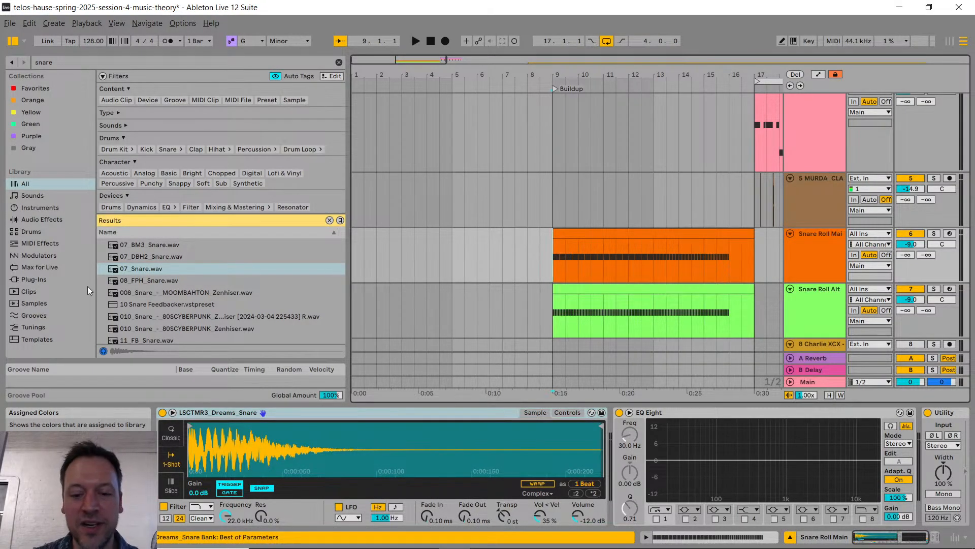
key("Down")
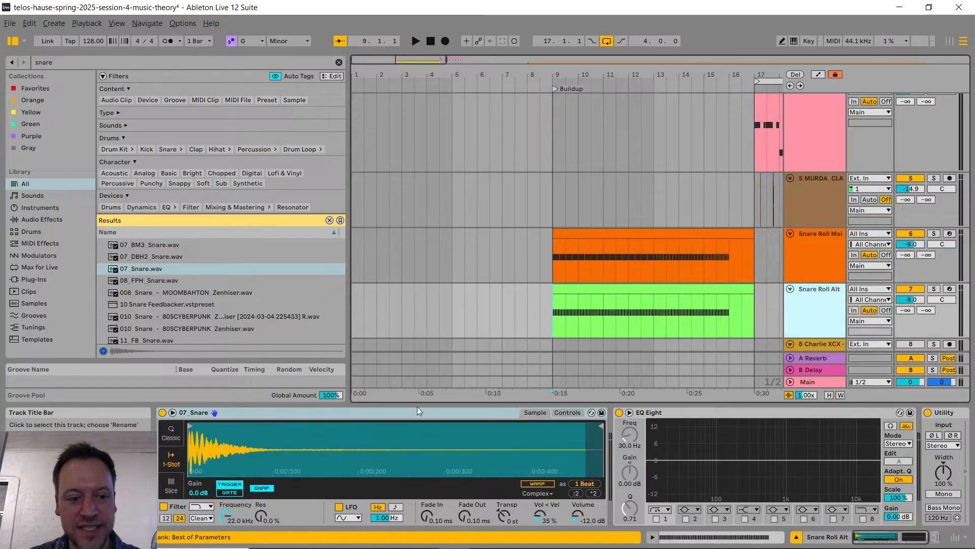
scroll(706, 313, "right", 3)
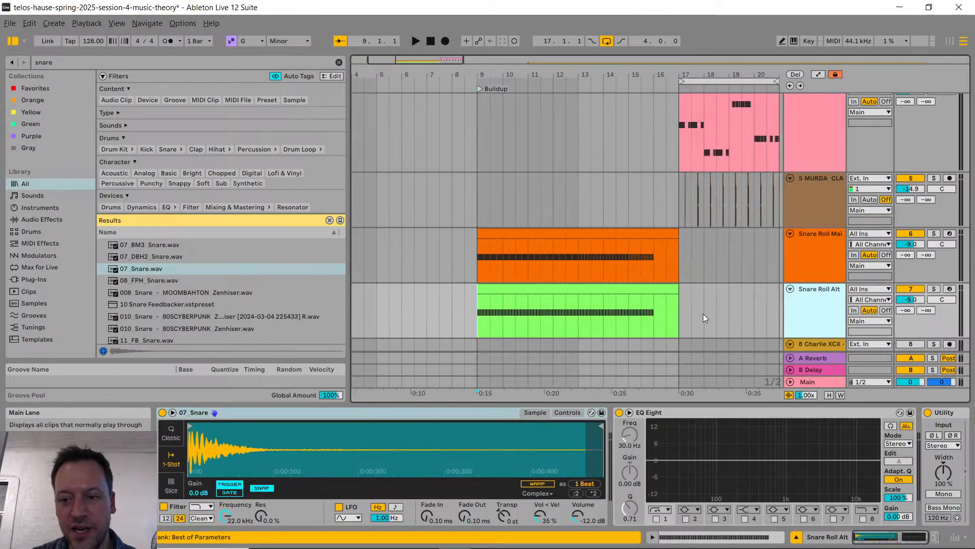
scroll(704, 313, "down", 2)
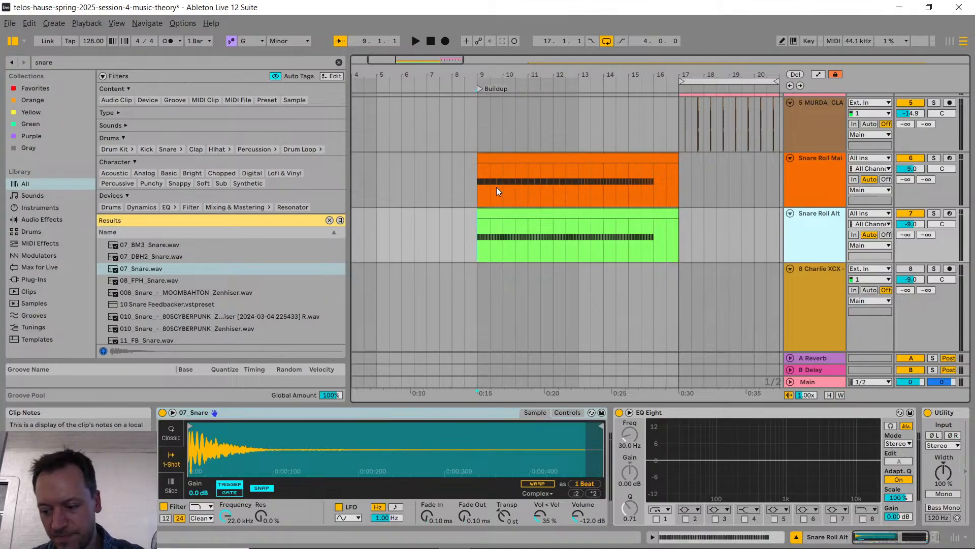
left_click(479, 166)
key("space")
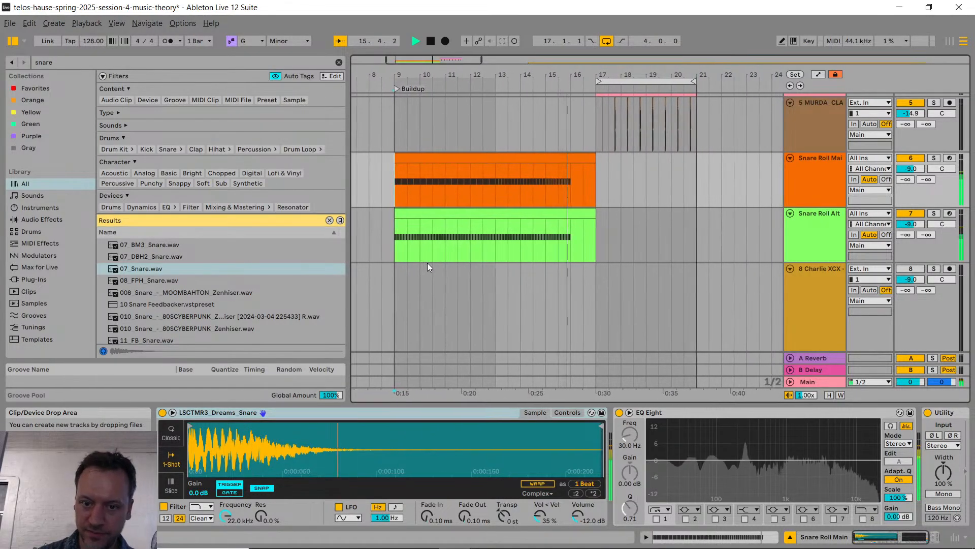
key("space")
Step: Switch to Chrome and check the edm-production-101 Discord channel and the YouTube live chat for student questions
key("alt+Tab")
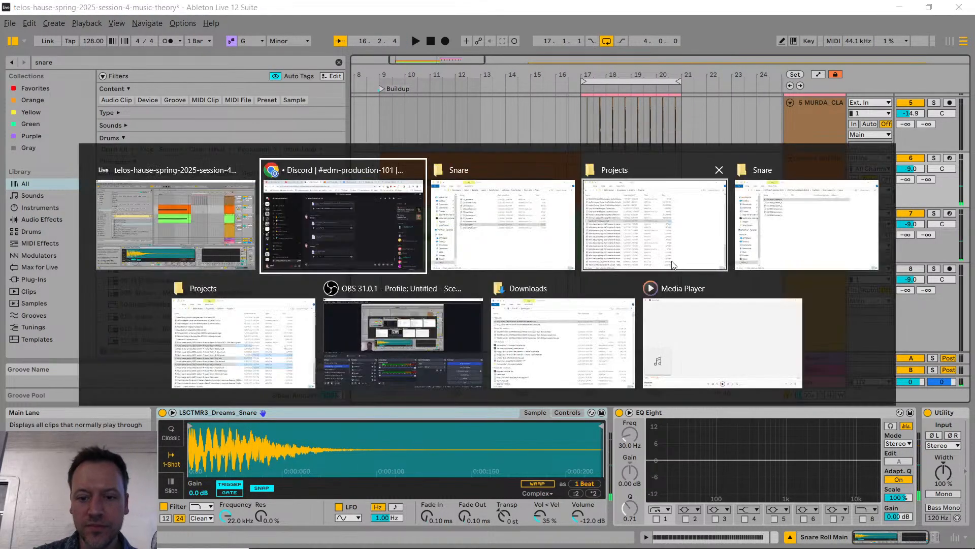
key("alt+Tab")
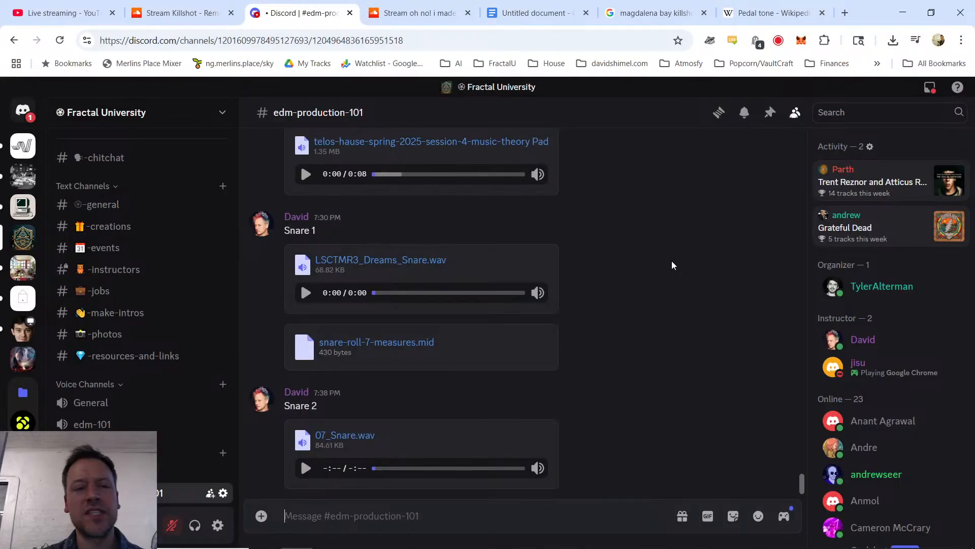
key("ctrl+1")
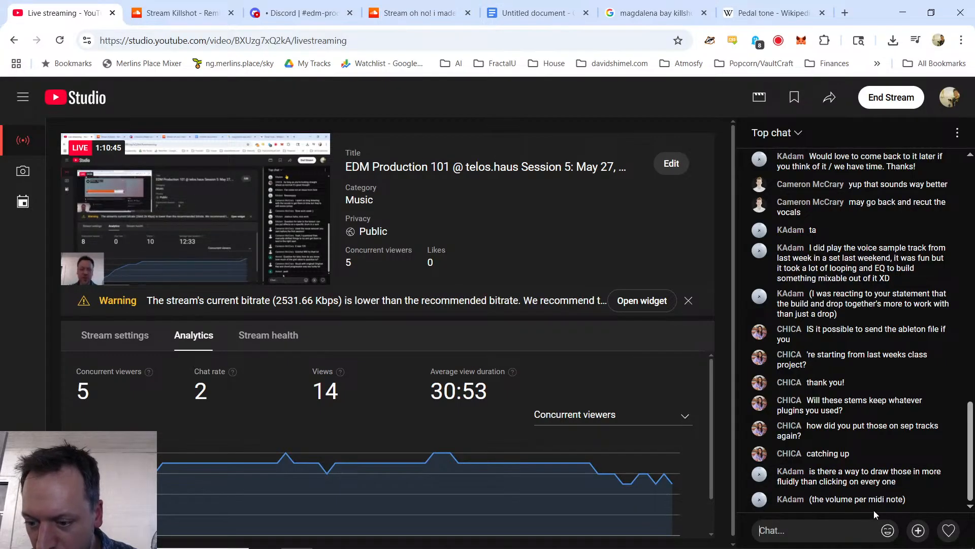
Step: Return to Ableton Live and open the Snare Roll Alt clip's notes with Draw Mode on for velocity editing
key("alt+Tab")
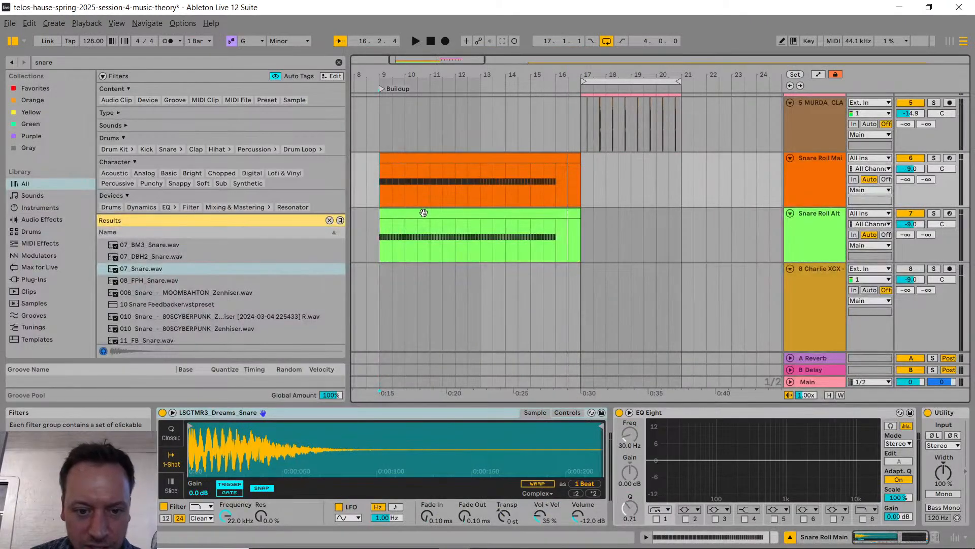
double_click(424, 212)
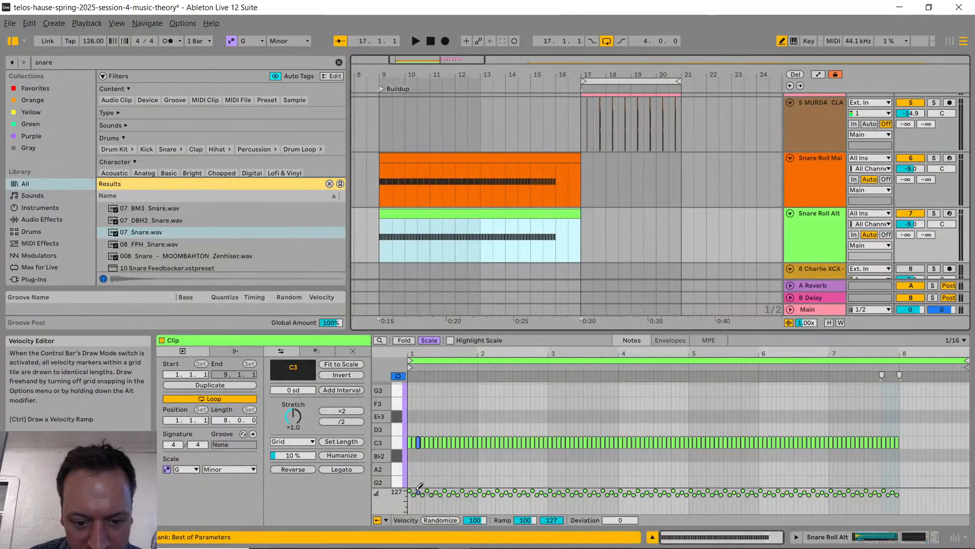
key("b")
key("b")
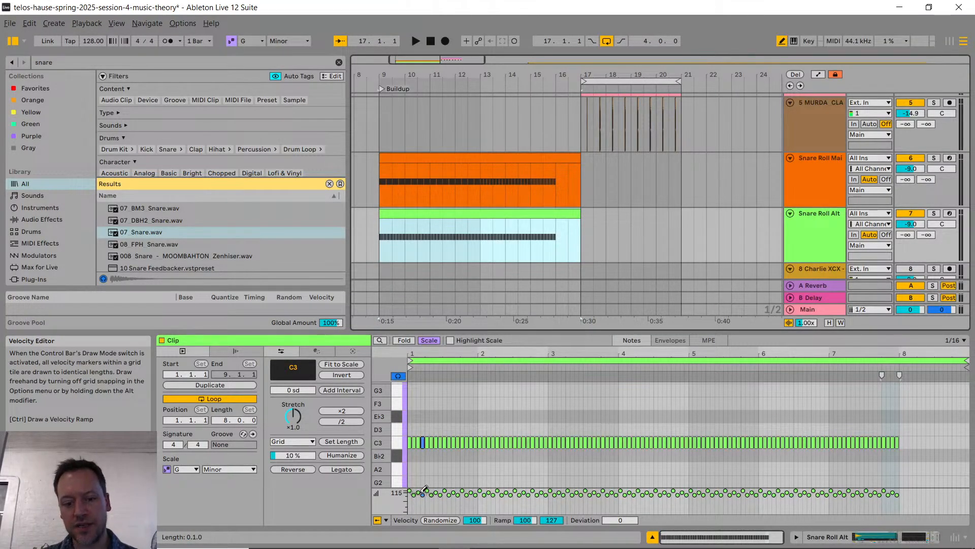
Step: Draw freehand velocity curves across the C3 notes of the Snare Roll Alt clip
mouse_move(414, 490)
left_mouse_down()
mouse_move(533, 500)
mouse_move(605, 489)
mouse_move(755, 494)
left_mouse_up()
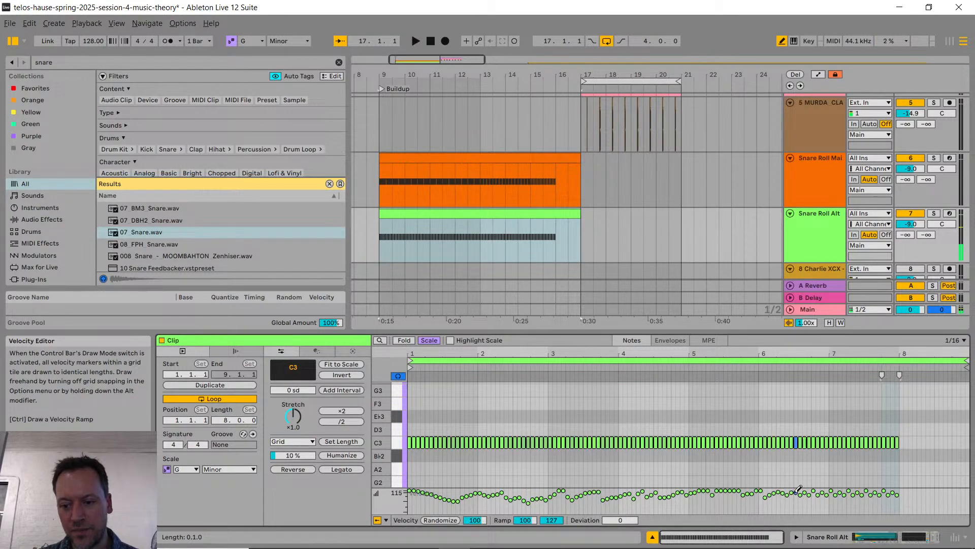
mouse_move(893, 491)
left_mouse_down()
mouse_move(411, 490)
mouse_move(455, 500)
left_mouse_up()
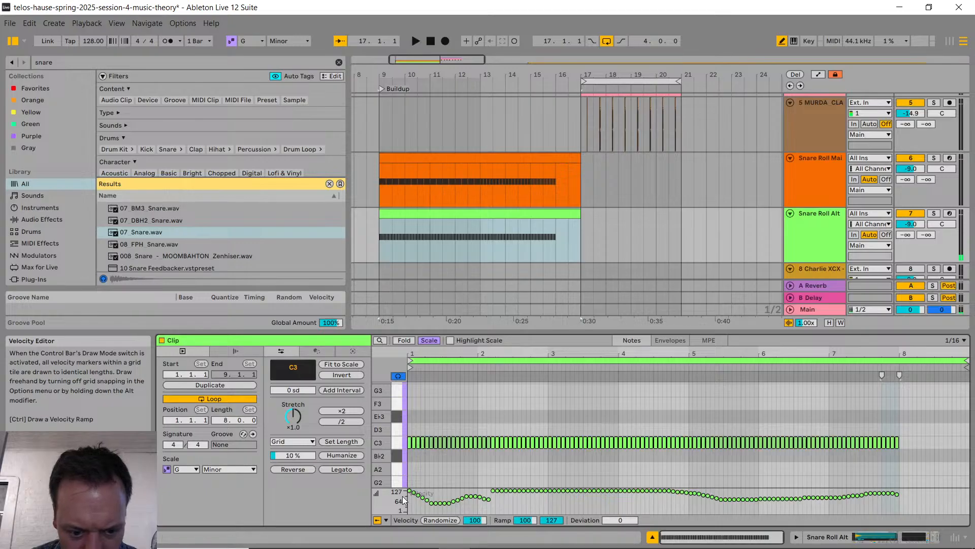
mouse_move(435, 492)
left_mouse_down()
mouse_move(444, 500)
mouse_move(487, 487)
left_mouse_up()
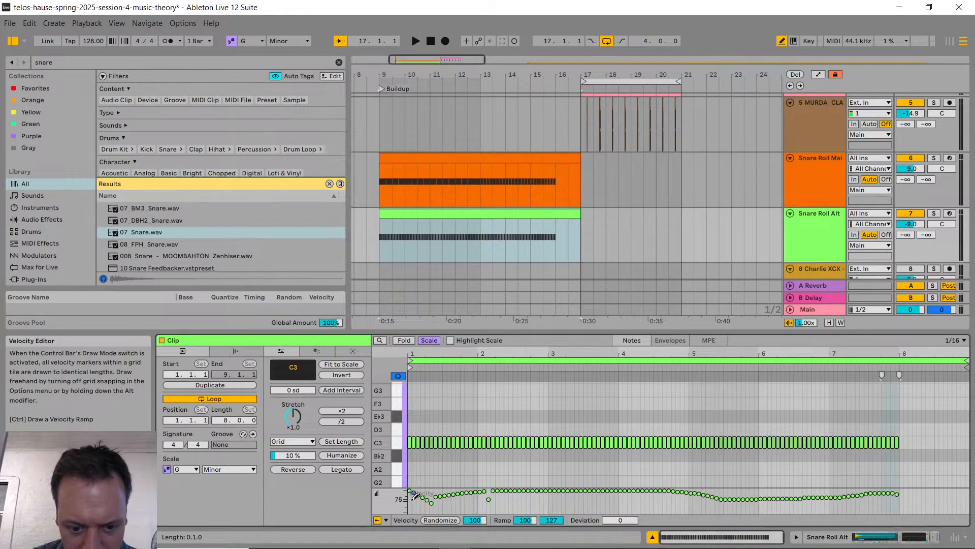
left_click_drag(412, 501, 471, 487, "ctrl")
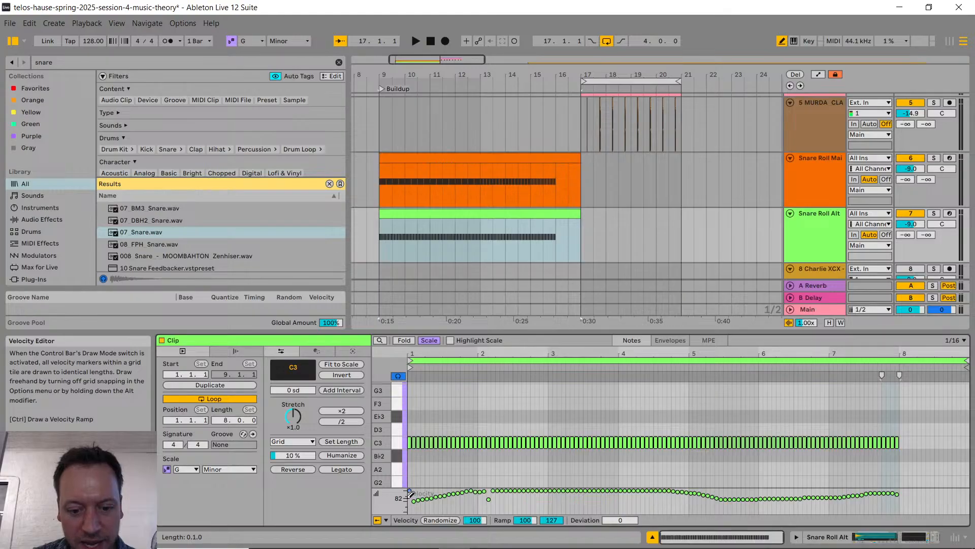
left_click_drag(441, 494, 483, 484, "ctrl")
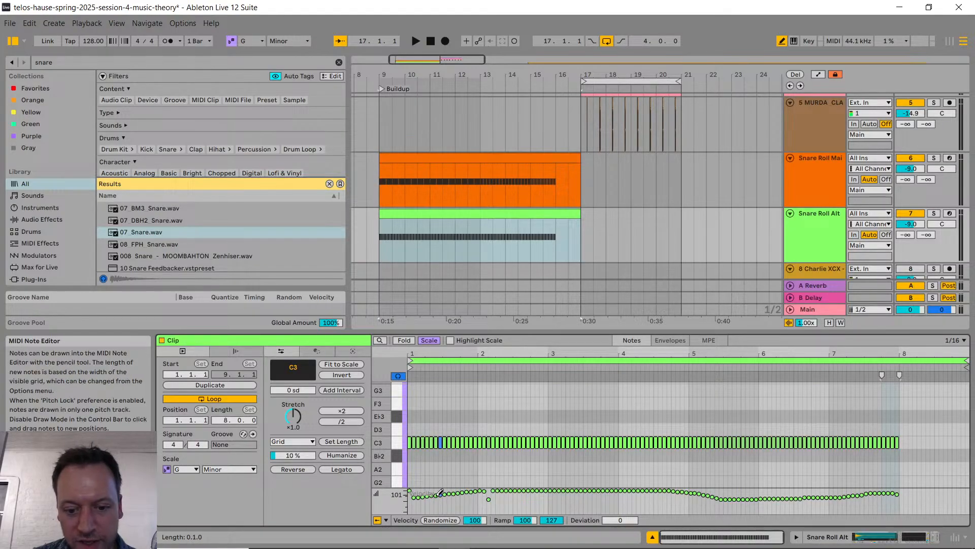
Step: Draw a steady velocity ramp across all C3 notes of the Snare Roll Alt clip, rising from 53 to 127
left_click_drag(411, 494, 902, 483, "ctrl")
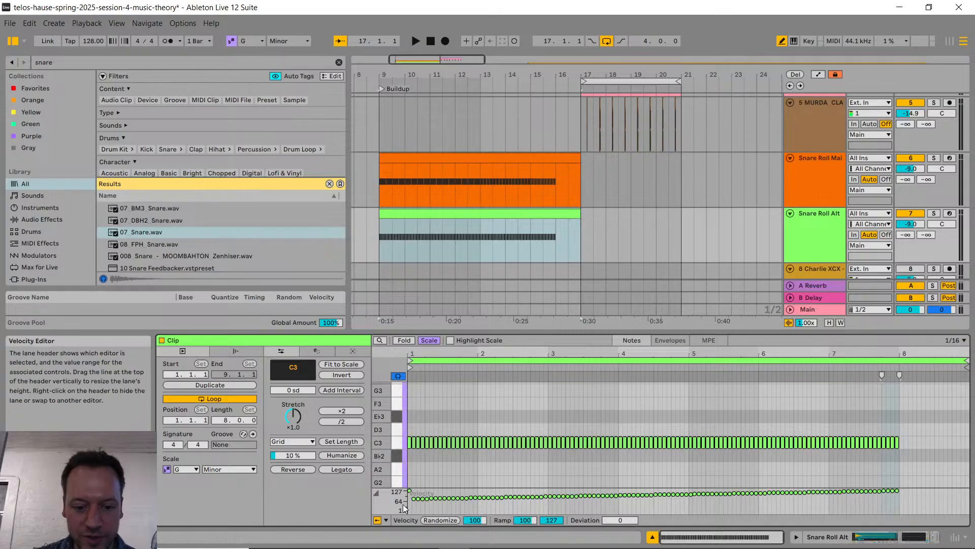
left_click_drag(411, 499, 901, 484)
key("b")
left_click_drag(410, 491, 410, 497)
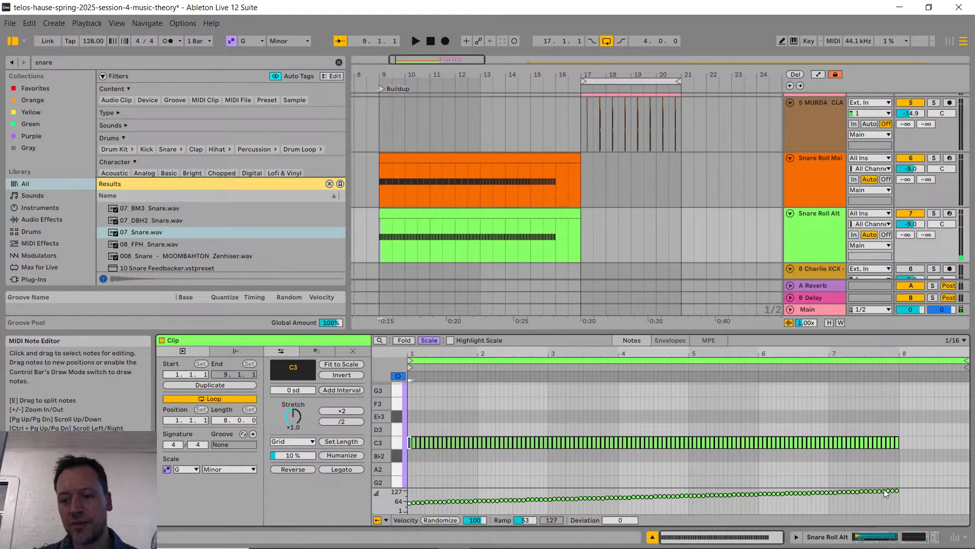
left_click(429, 501)
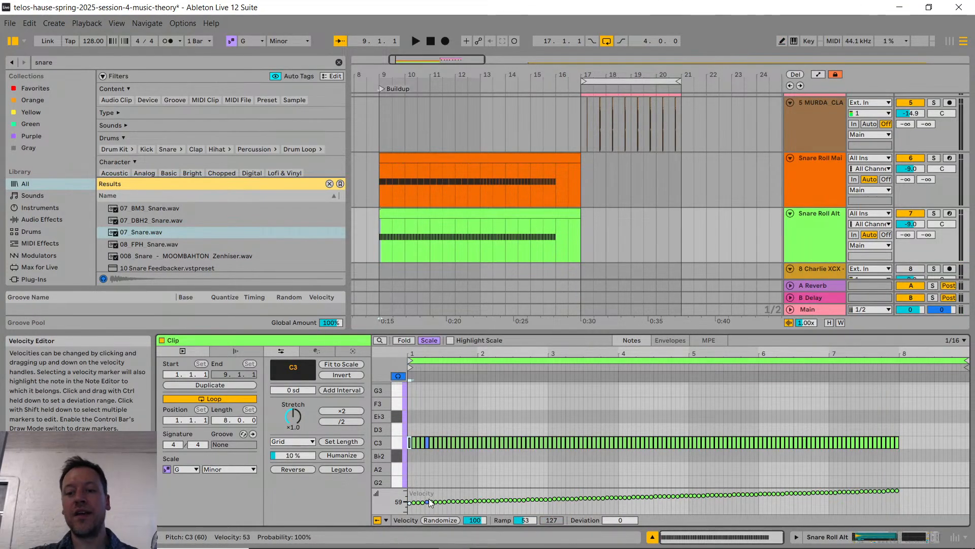
Step: Check the YouTube live chat for replies and play back the snare rolls from bar 9 with the rising velocities
key("alt+Tab")
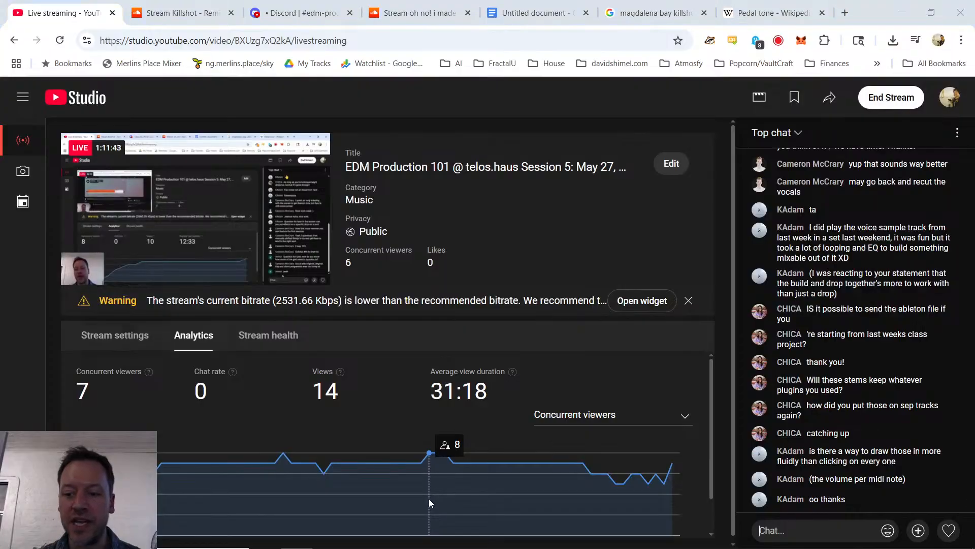
key("alt+Tab")
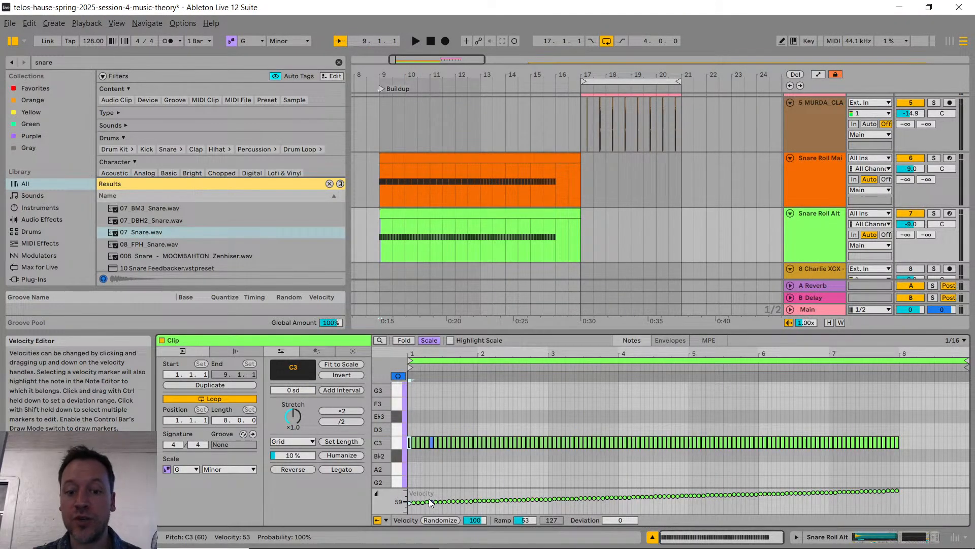
key("space")
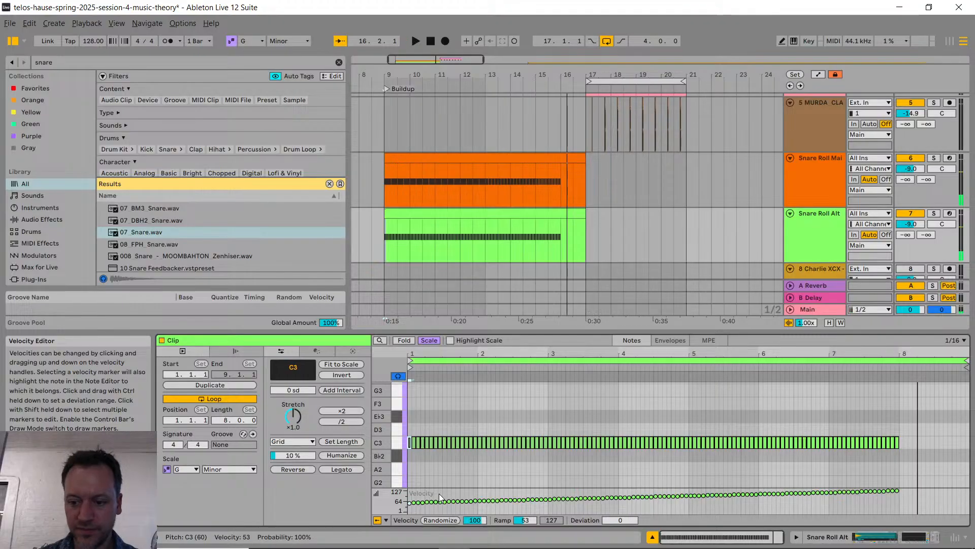
key("alt+Tab")
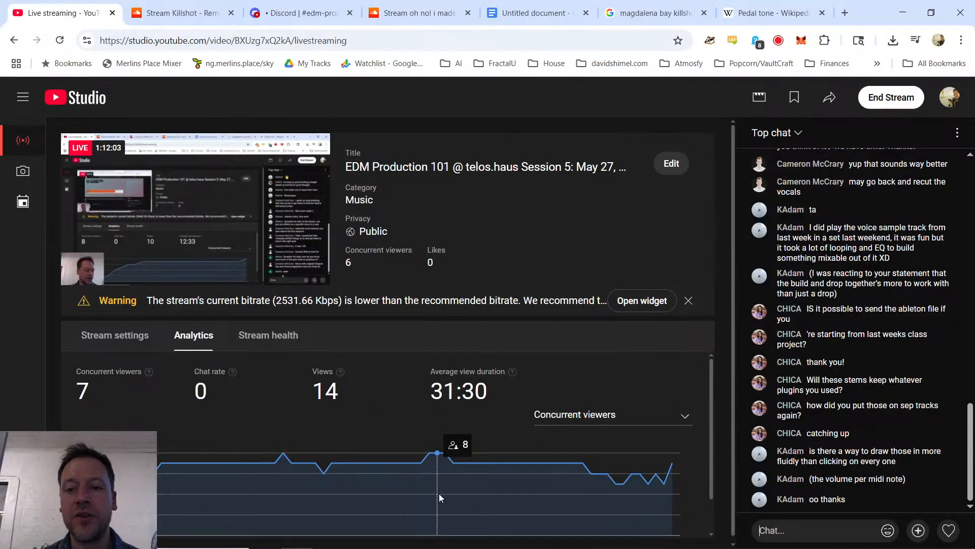
key("alt+Tab")
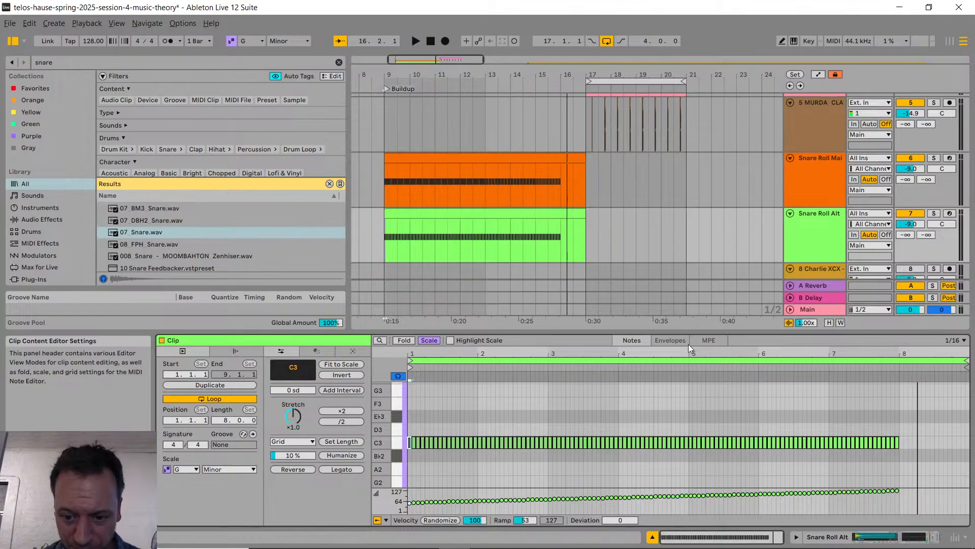
Step: Show the Envelopes view of the Snare Roll Alt clip, comparing it with the Notes view
left_click(675, 340)
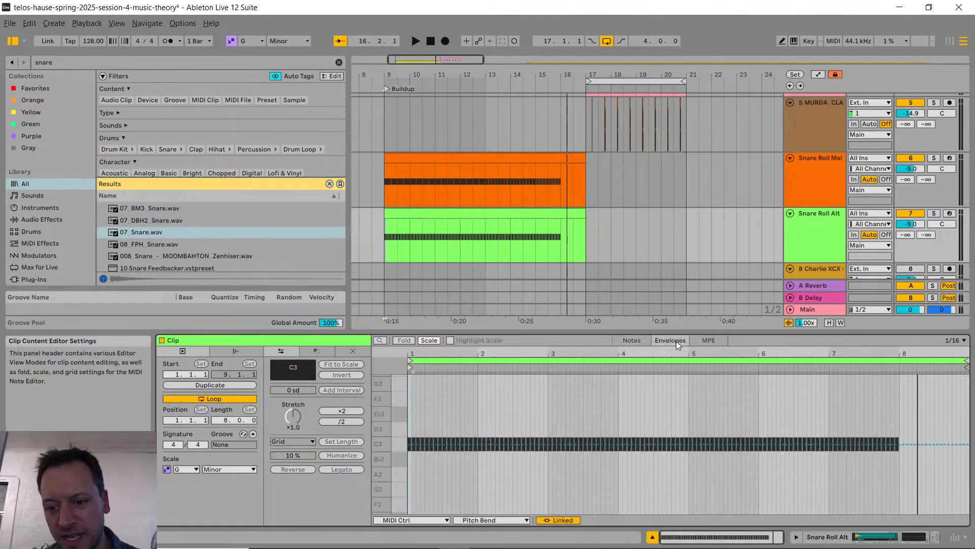
left_click(487, 219)
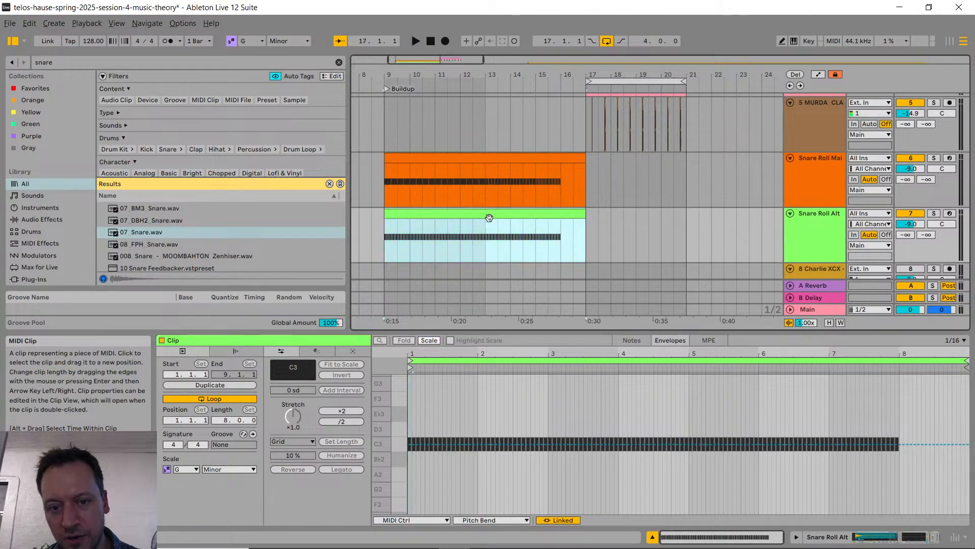
left_click(671, 342)
left_click(630, 340)
left_click(671, 343)
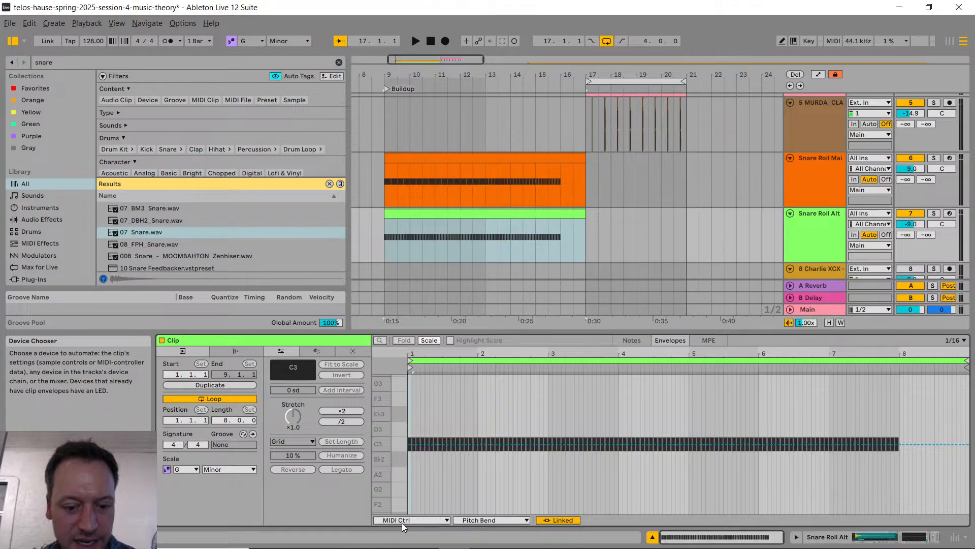
Step: Examine the devices and MIDI controllers available for envelopes in the Snare Roll Alt clip, from Pitch Bend through controller 119
left_click(481, 519)
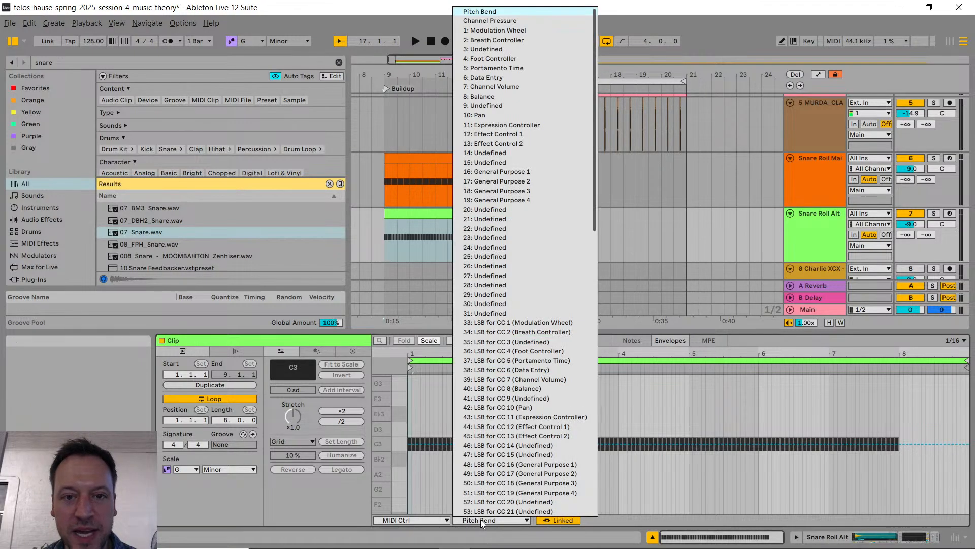
left_click(480, 519)
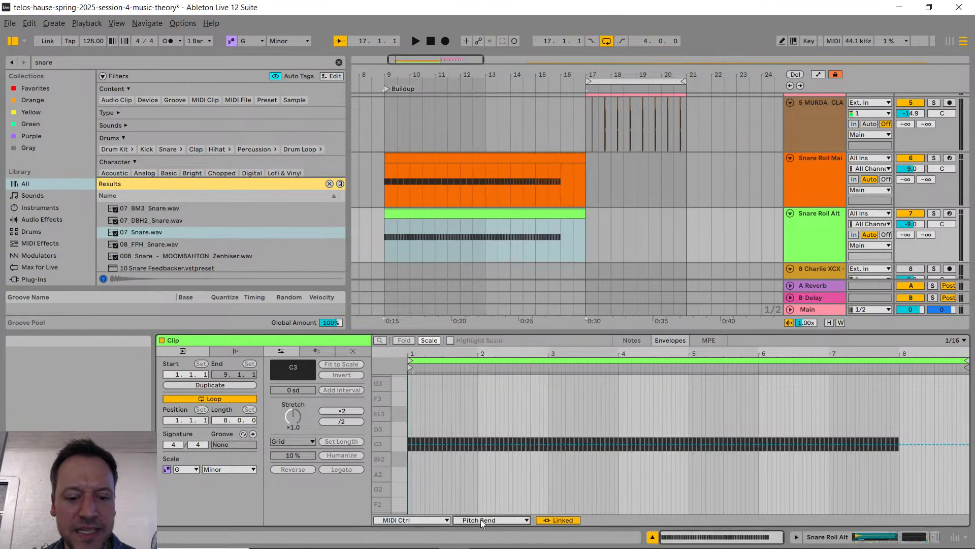
left_click(425, 520)
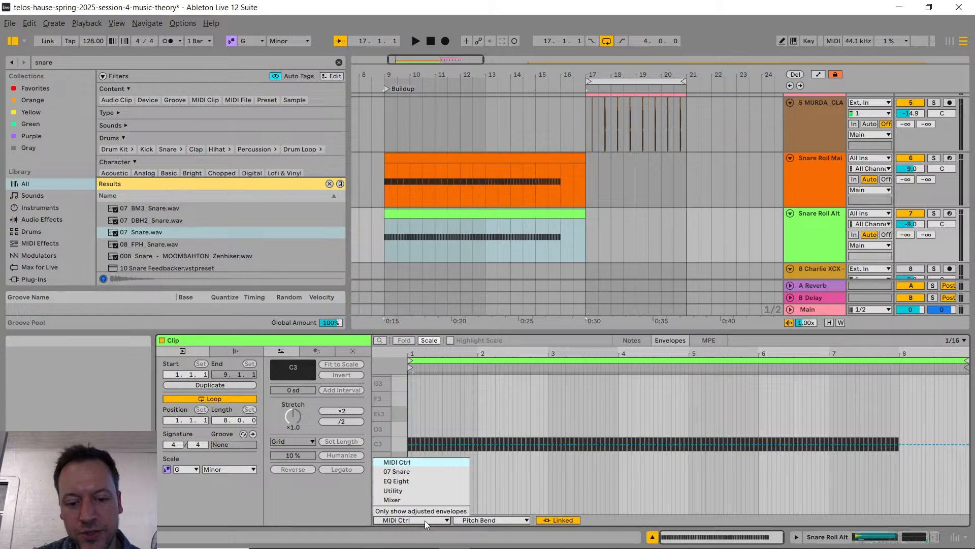
left_click(425, 520)
left_click(477, 518)
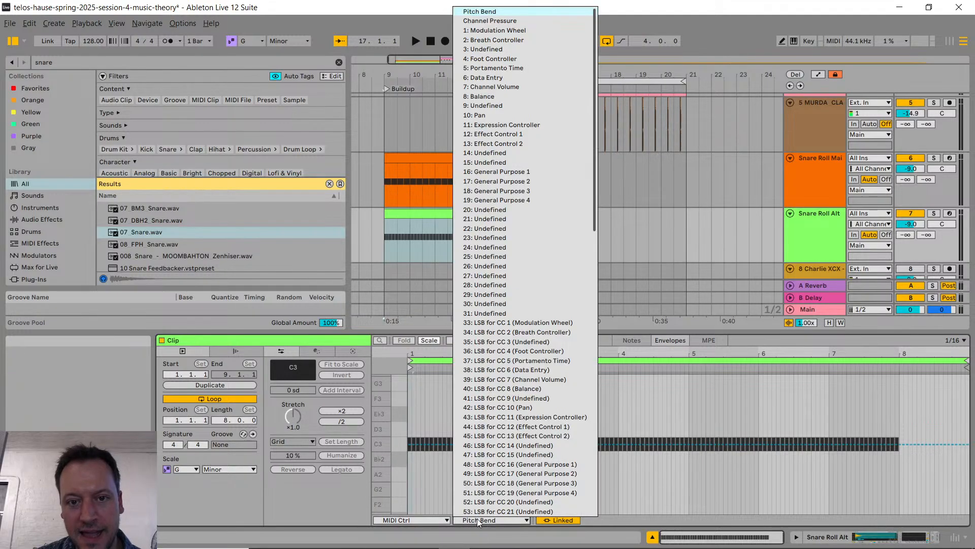
left_click(486, 520)
left_click(487, 520)
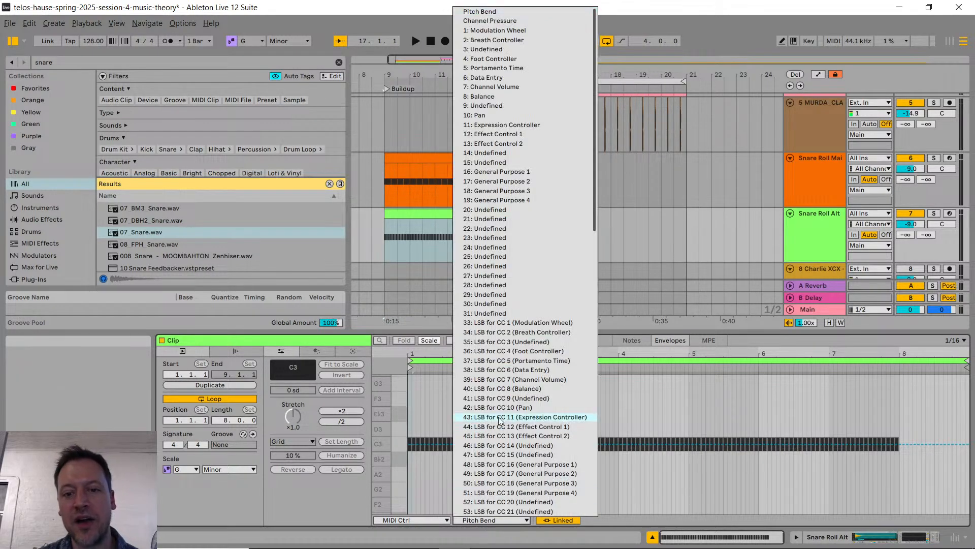
scroll(529, 84, "down", 11)
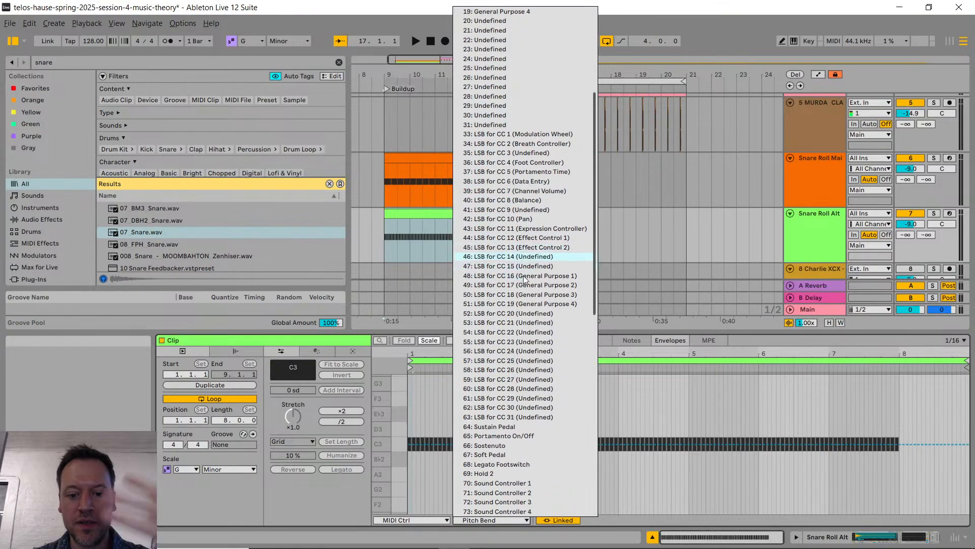
scroll(522, 314, "down", 11)
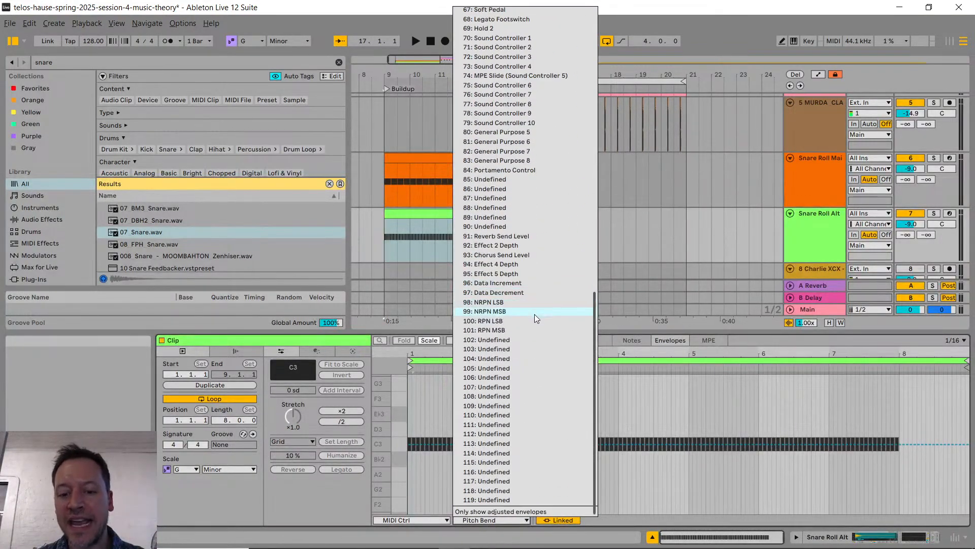
scroll(518, 316, "up", 20)
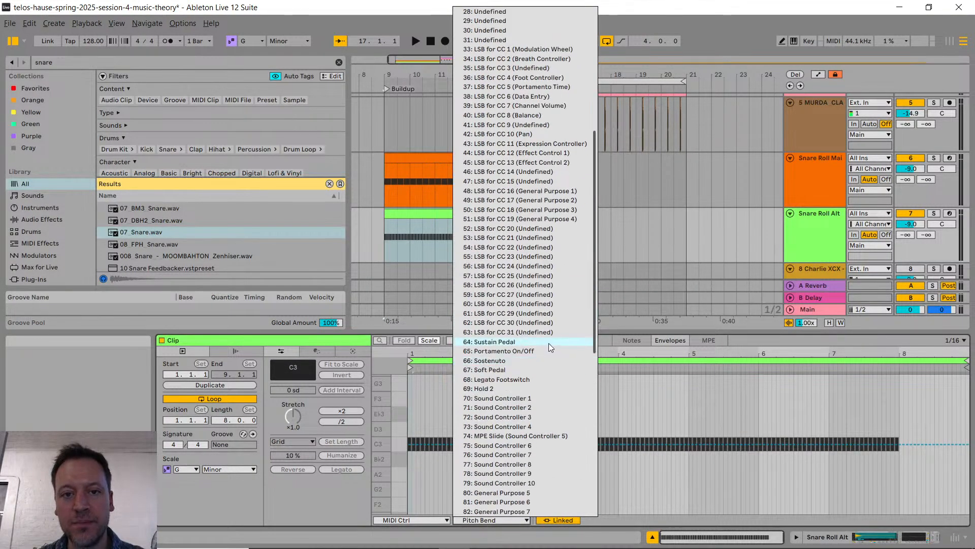
scroll(553, 342, "up", 2)
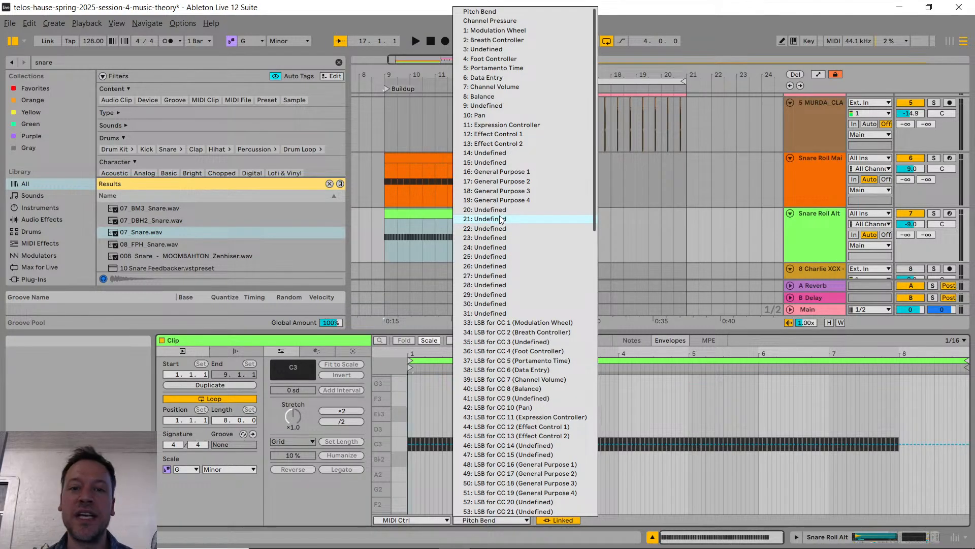
scroll(501, 236, "down", 10)
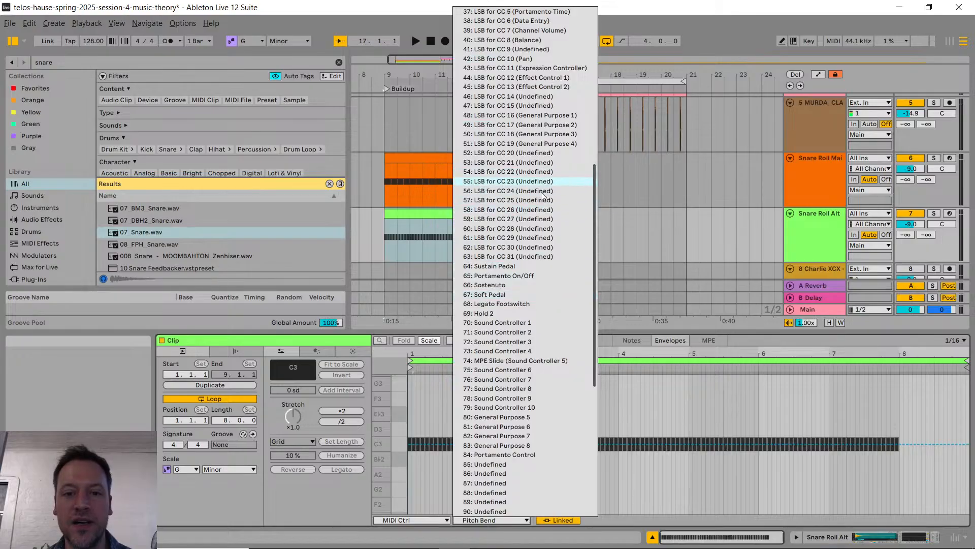
scroll(539, 366, "down", 2)
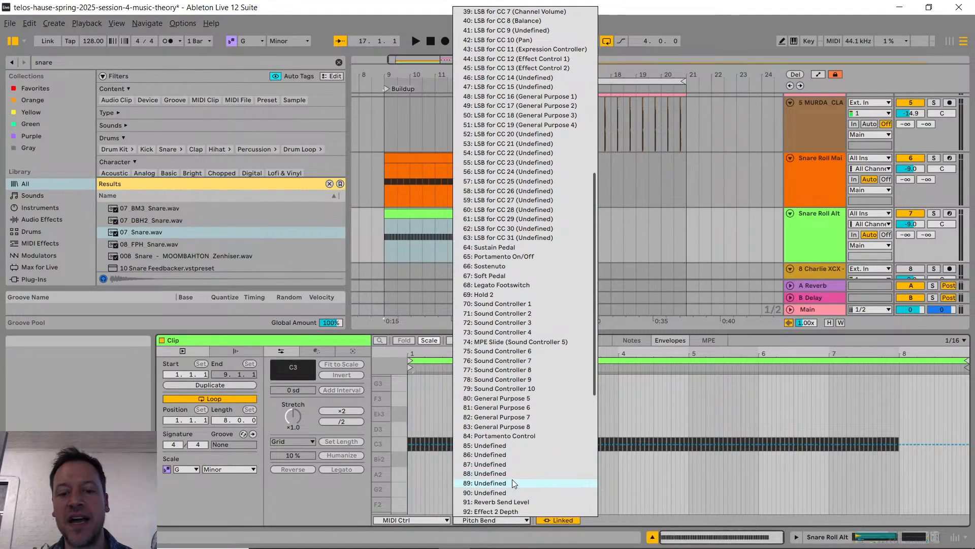
scroll(525, 441, "up", 10)
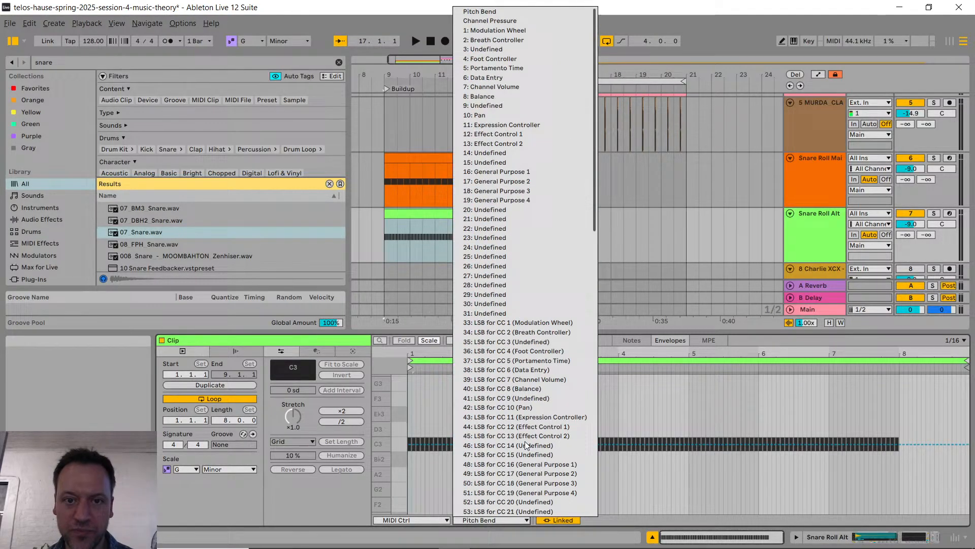
Step: Draw a Pitch Bend envelope in the Snare Roll Alt clip, ramping from 0 at the start to the maximum at the last note
left_click(485, 12)
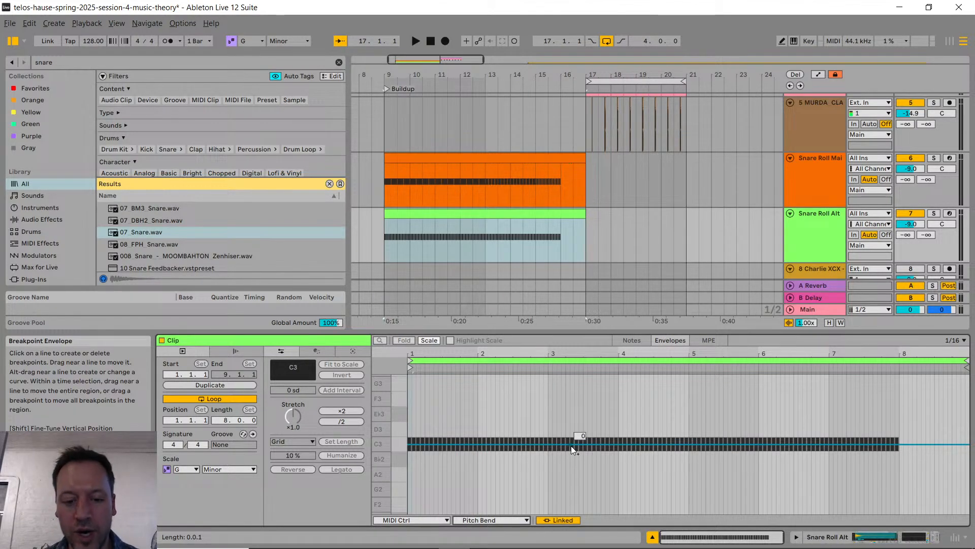
left_click(413, 444)
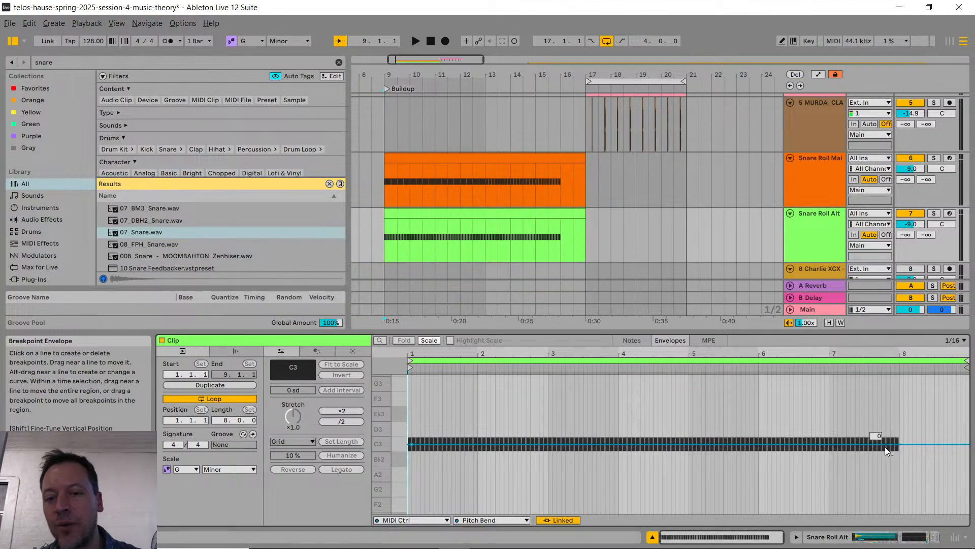
left_click(413, 444)
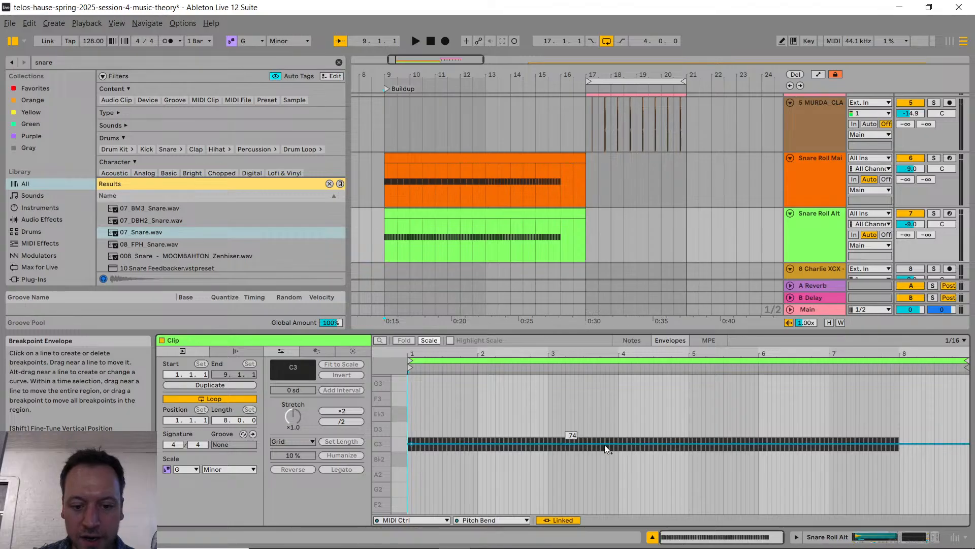
left_click(413, 444)
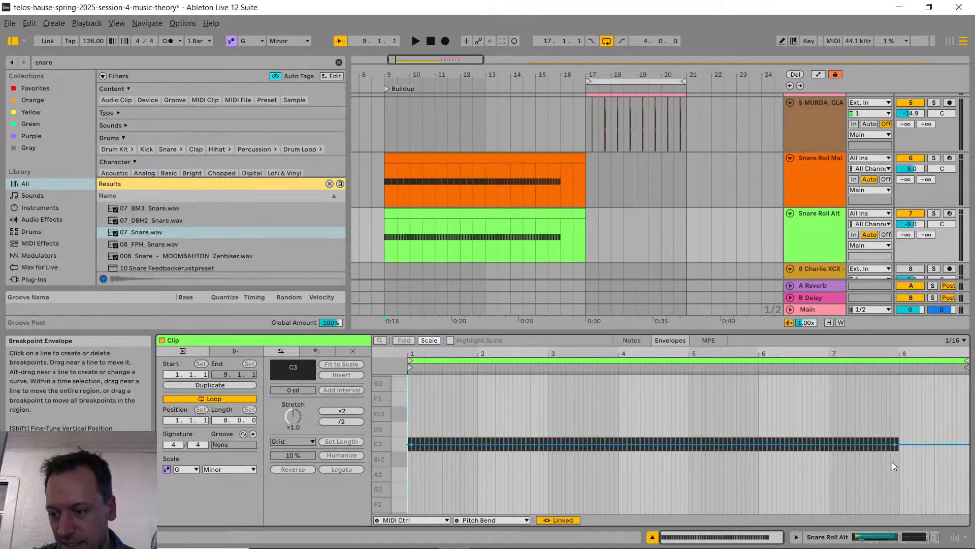
left_click_drag(895, 444, 895, 375)
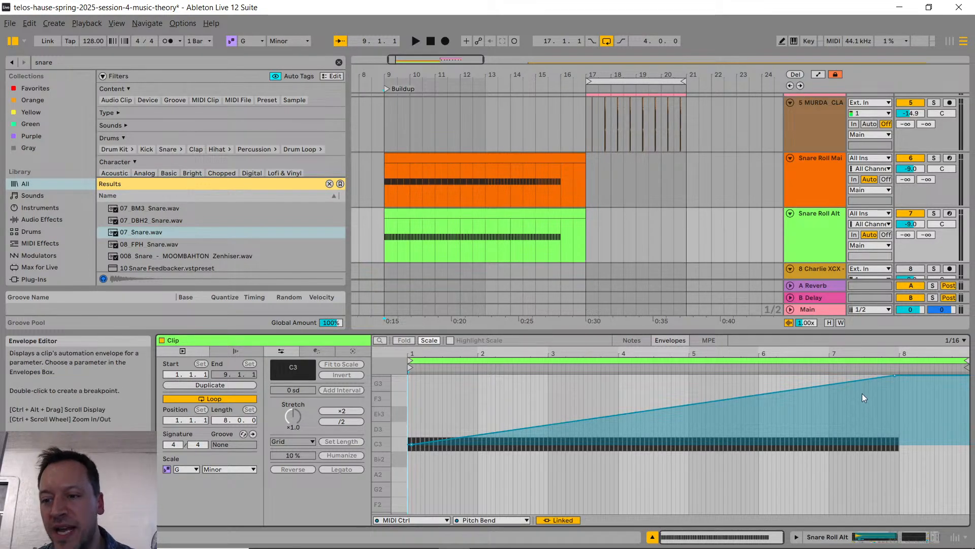
Step: Show the Controls of the 07_Snare sampler on the Snare Roll Alt track and examine its pitch bend range
left_click(825, 233)
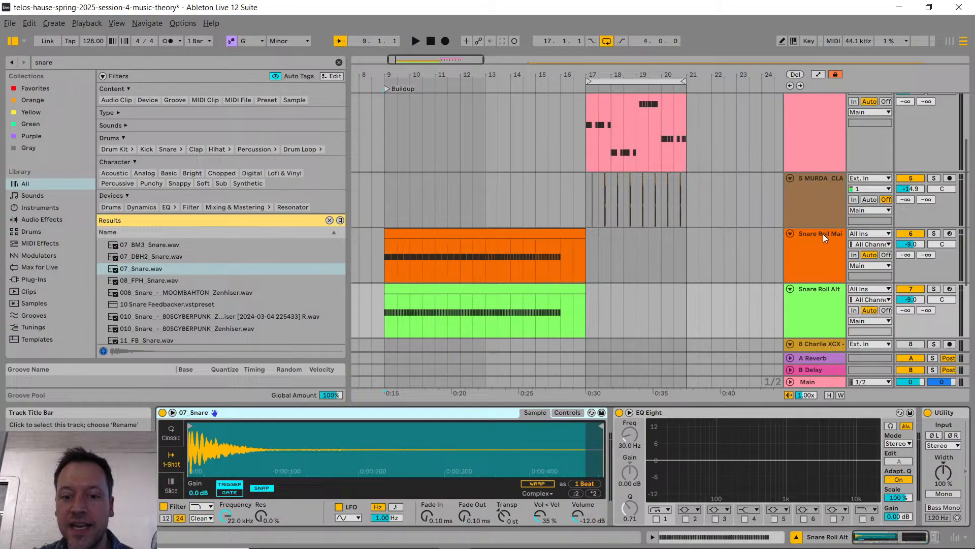
left_click(557, 413)
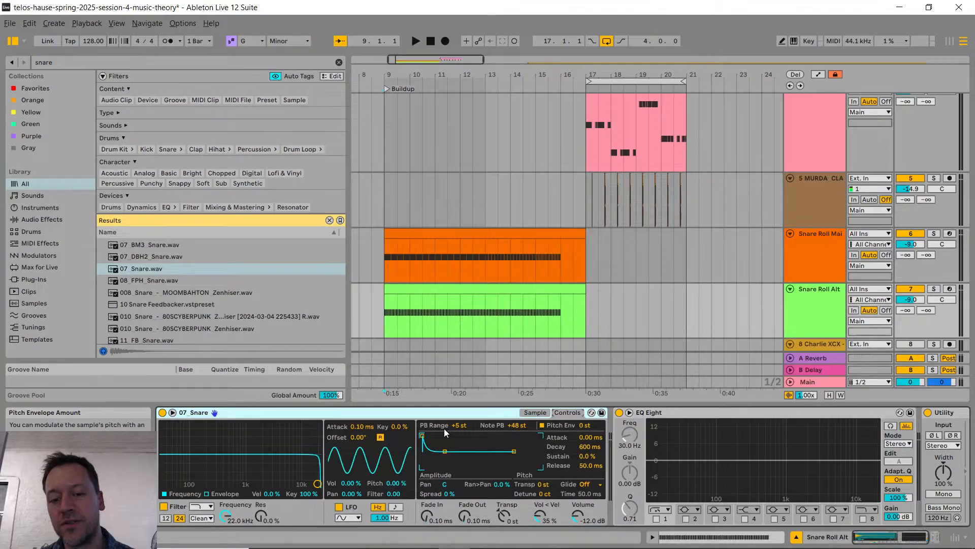
mouse_move(464, 428)
left_mouse_down()
mouse_move(464, 412)
mouse_move(459, 422)
left_mouse_up()
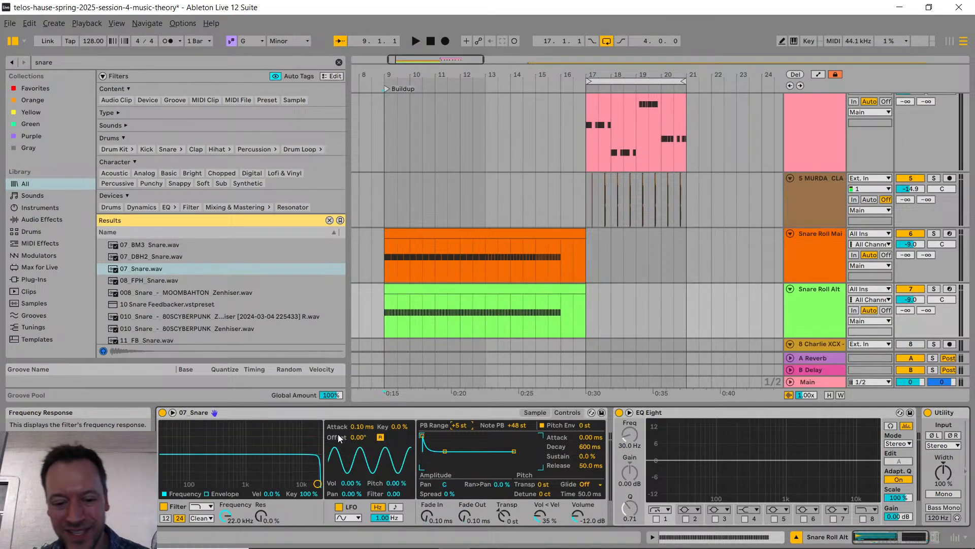
Step: Solo the Snare Roll Alt track and play its clip from the beginning with the pitch bend envelope
left_click(502, 314)
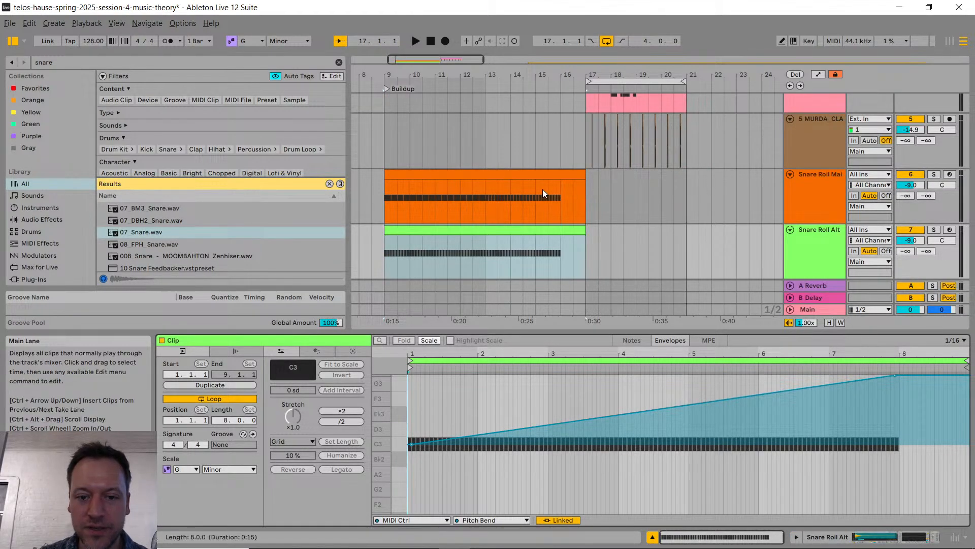
left_click(934, 229)
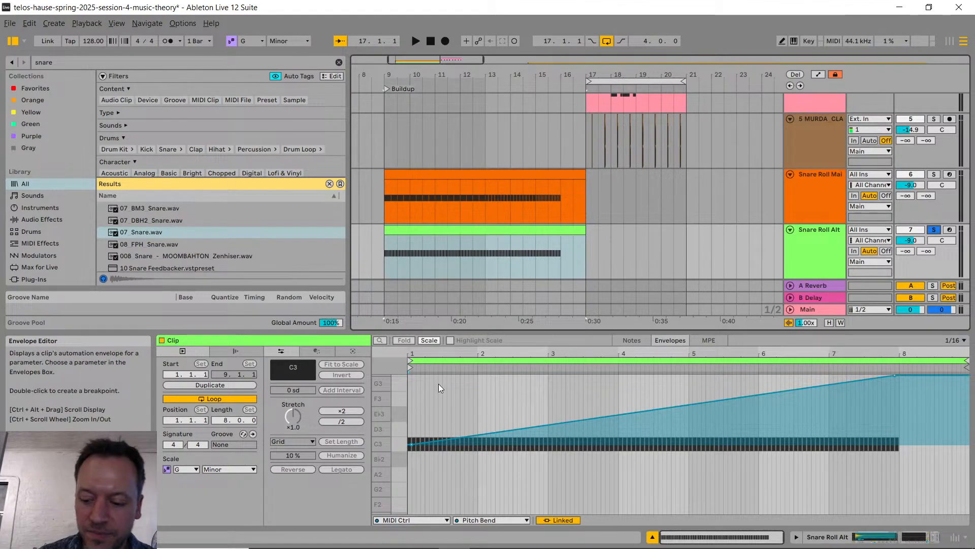
left_click(410, 387)
key("space")
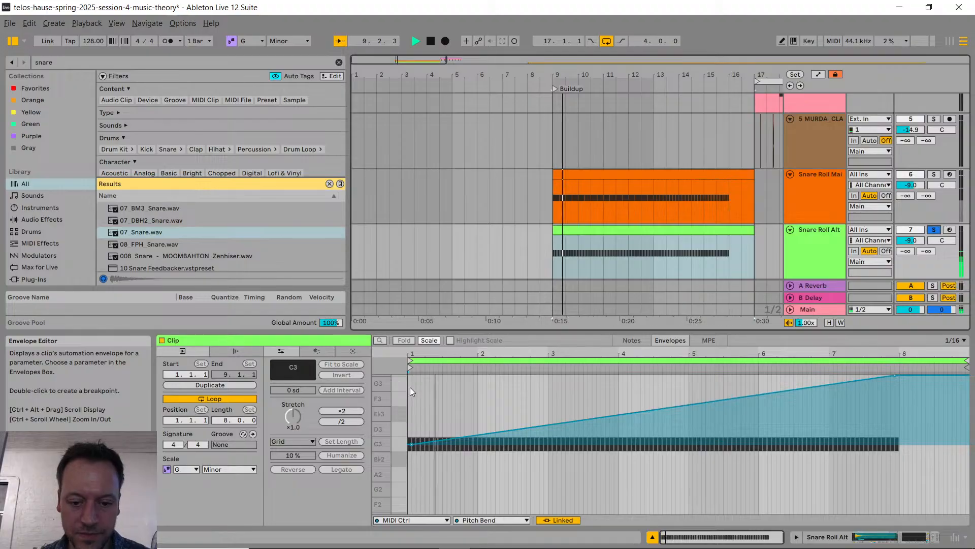
Step: Stop playback and raise the velocity of all C3 notes in the Snare Roll Alt clip to 127
left_click(630, 340)
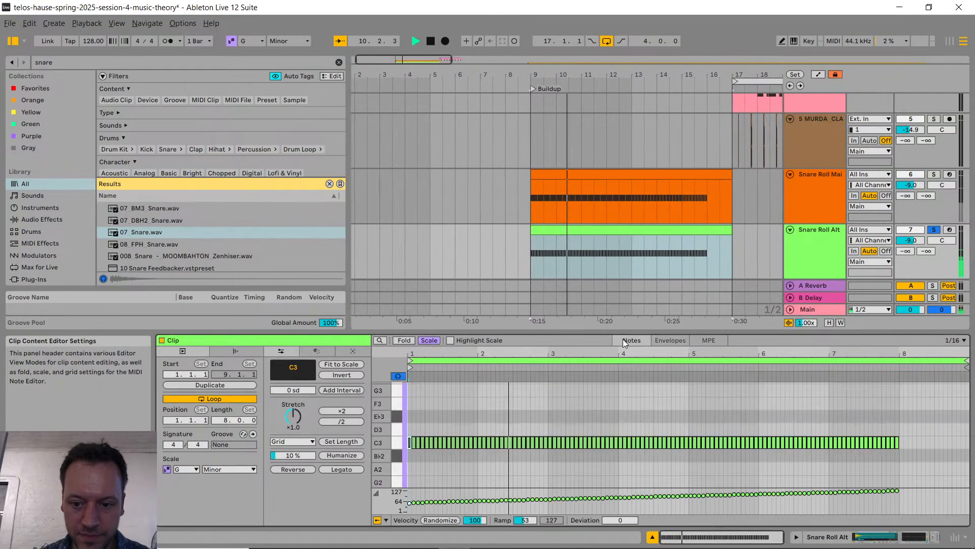
key("space")
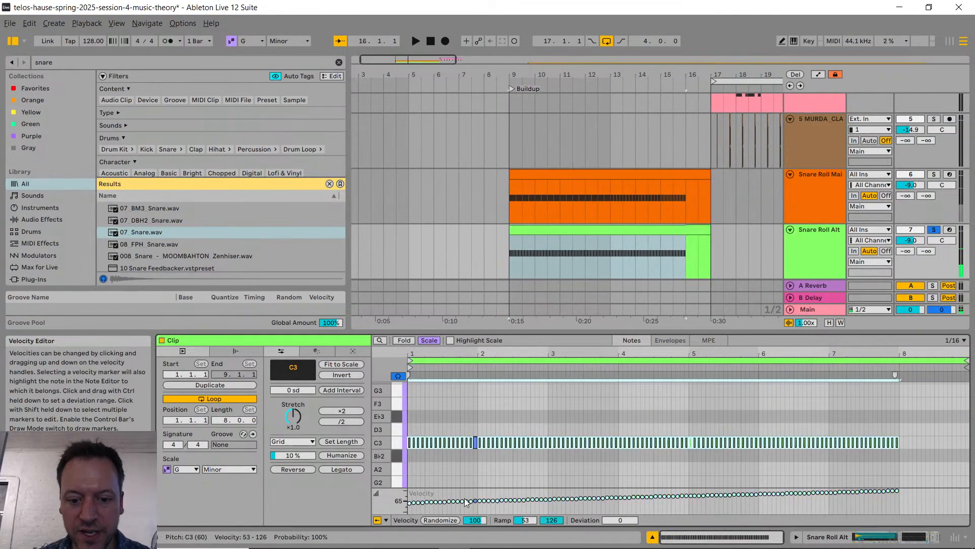
key("ctrl+a")
left_click_drag(443, 503, 441, 487)
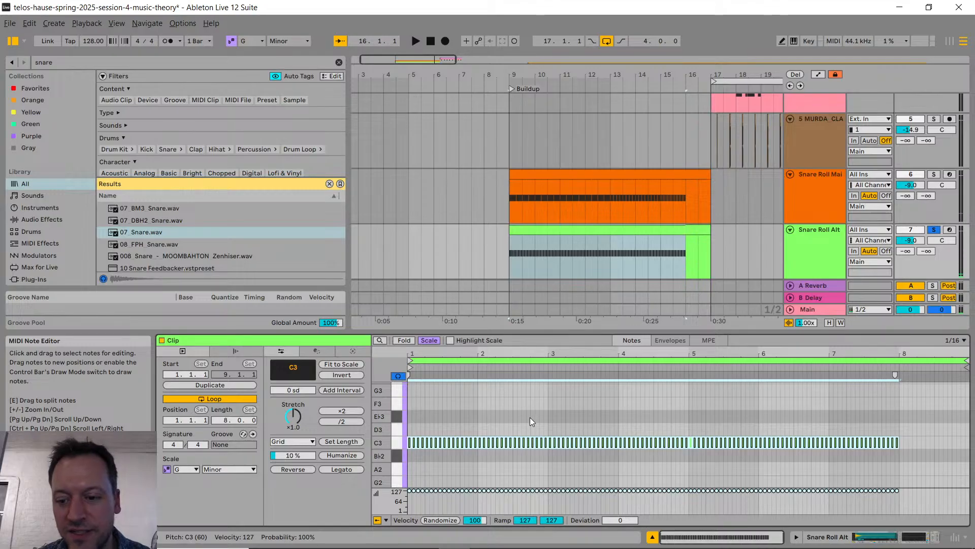
Step: Play the soloed Snare Roll Alt clip from its bar 3 to the end of the roll
left_click(553, 410)
key("space")
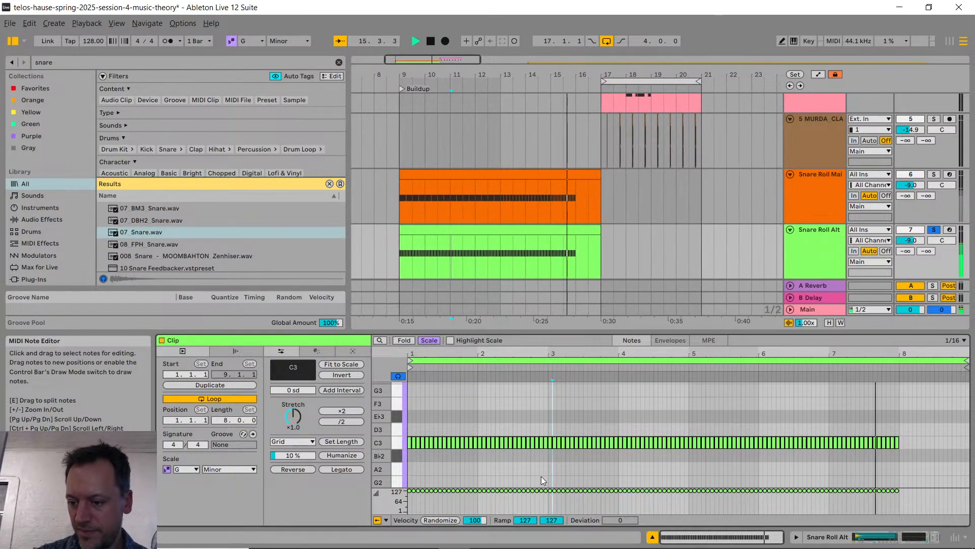
key("space")
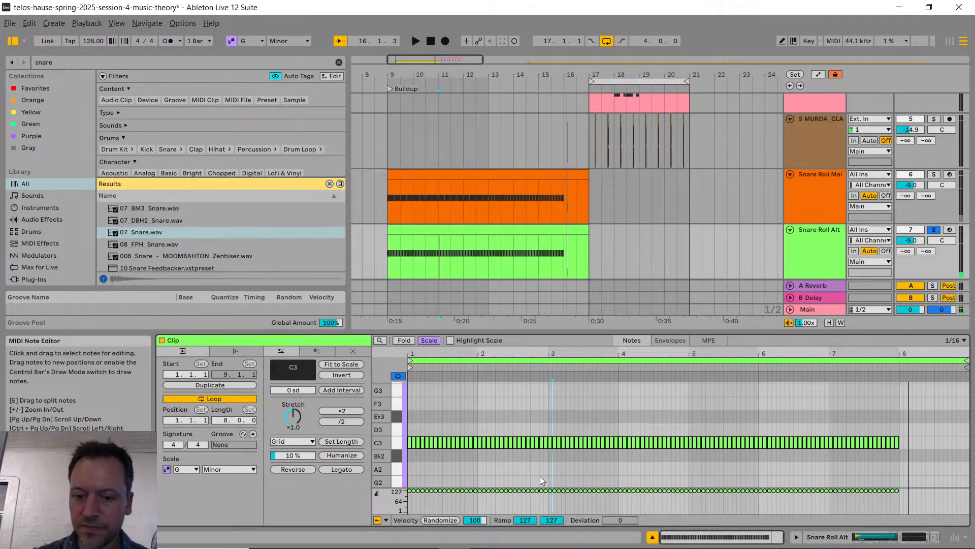
Step: Check the YouTube live chat for messages and compare the Snare Roll Alt clip's Pitch Bend envelope with its notes
key("alt+Tab")
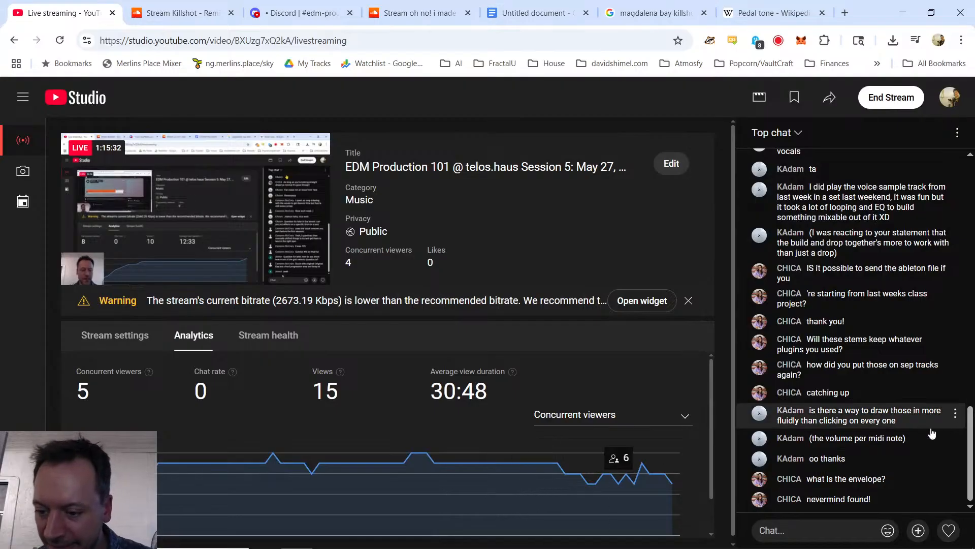
key("alt+Tab")
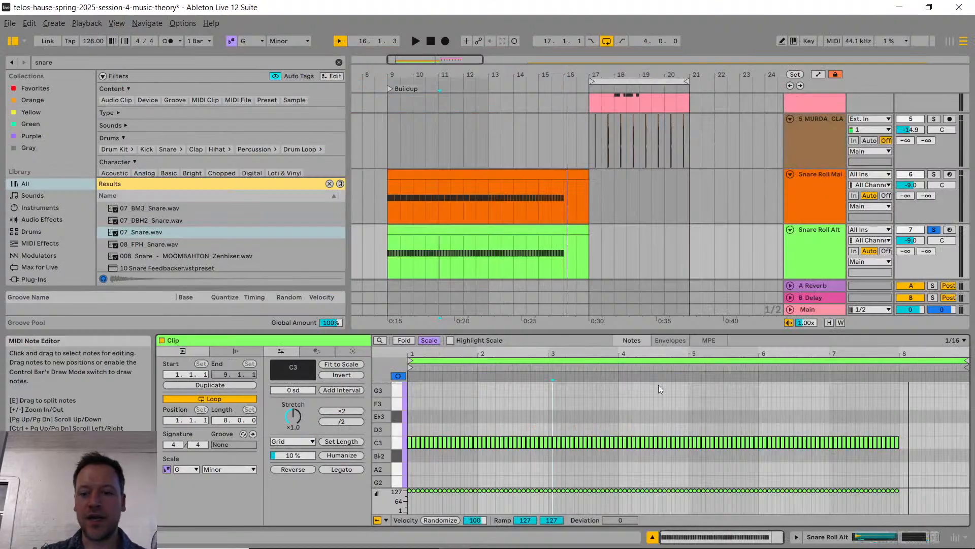
left_click(671, 342)
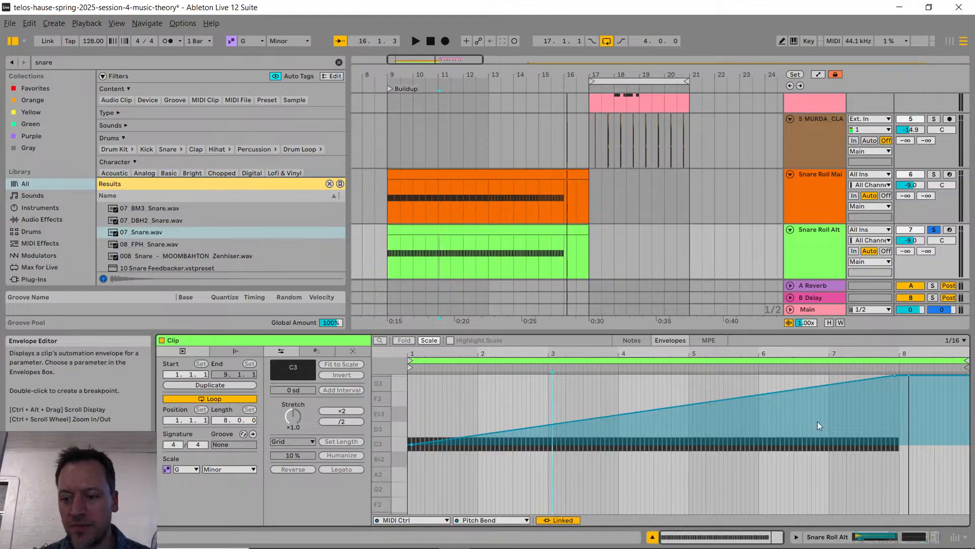
left_click(639, 339)
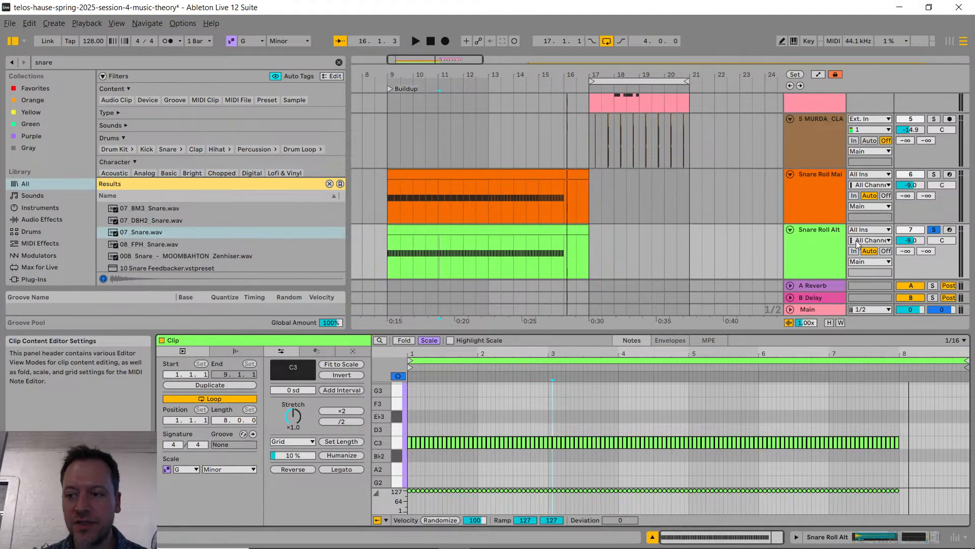
Step: Unsolo the Snare Roll Alt track, review its 07_Snare sampler controls, and reopen the clip's notes
left_click(933, 230)
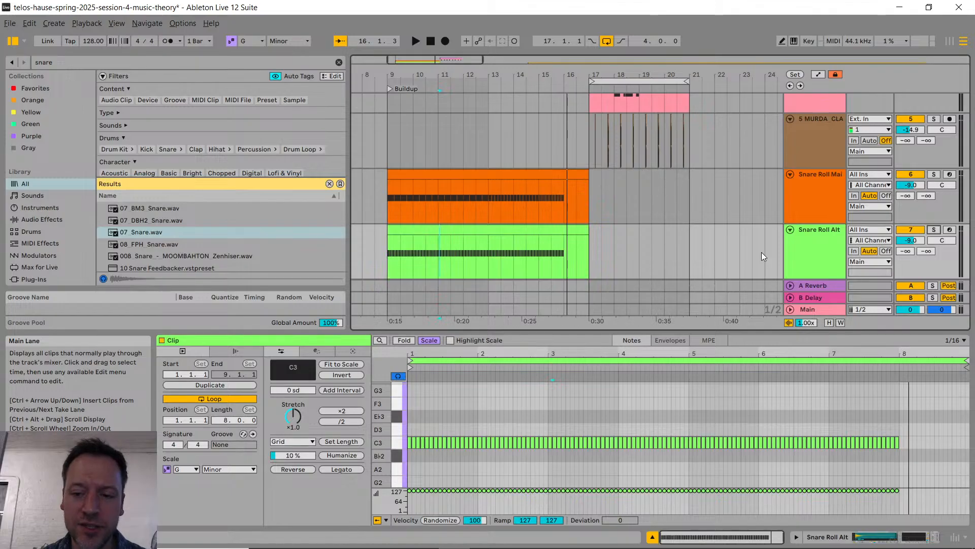
left_click(808, 253)
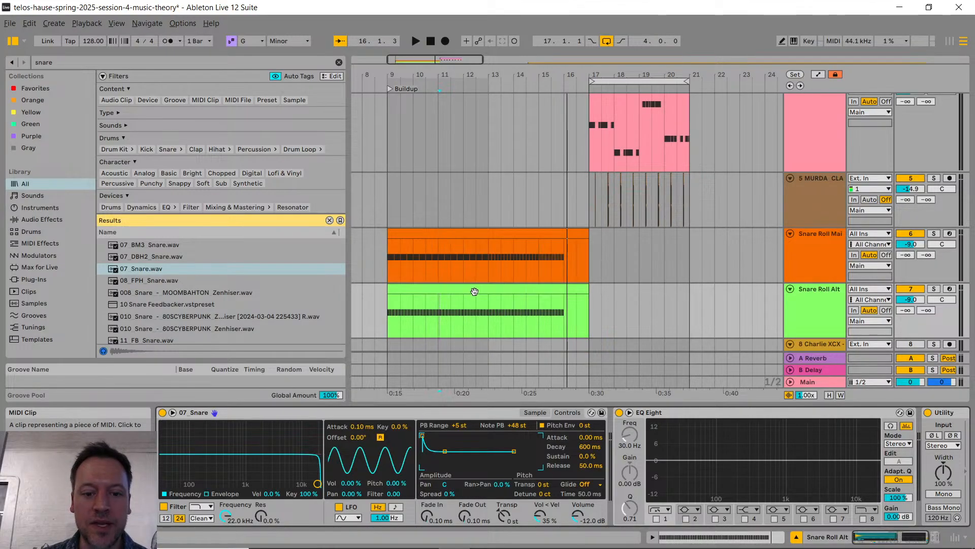
double_click(534, 285)
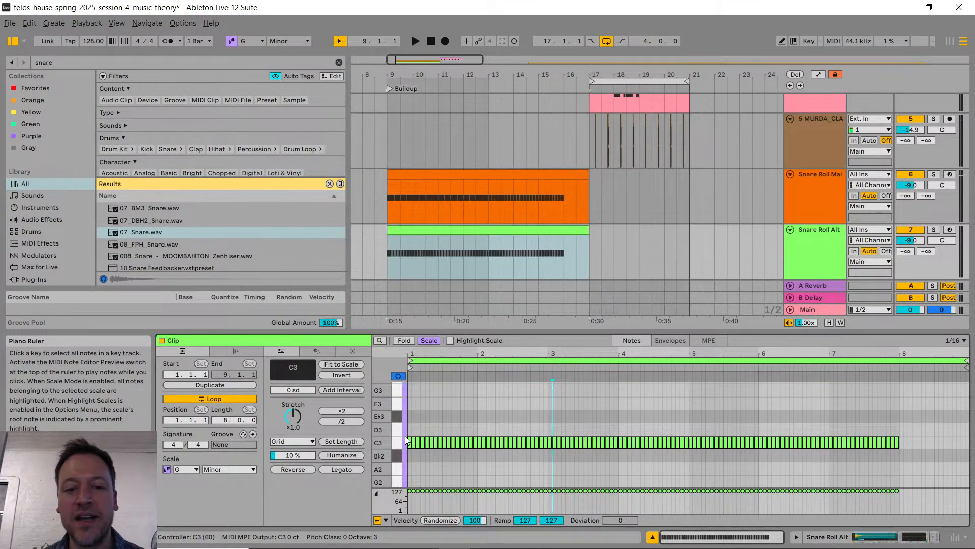
Step: Find the Auto Filter effect in the browser and insert it between the 07_Snare sampler and EQ Eight on Snare Roll Alt
left_click(807, 255)
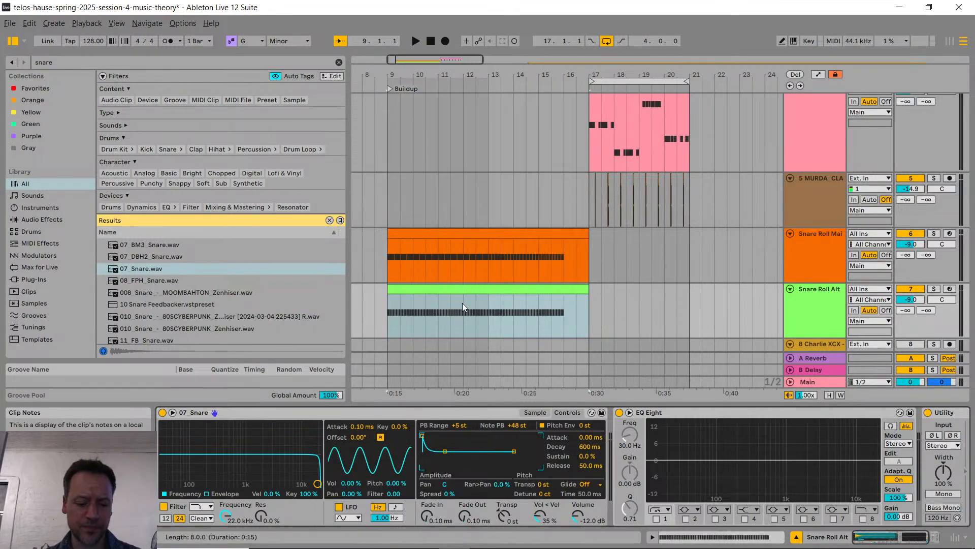
key("ctrl+f")
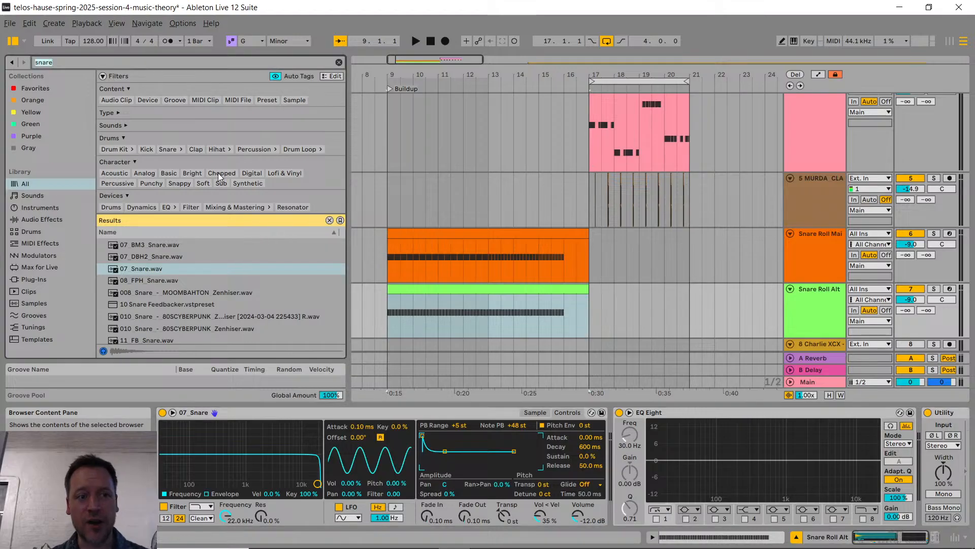
type("auto filter")
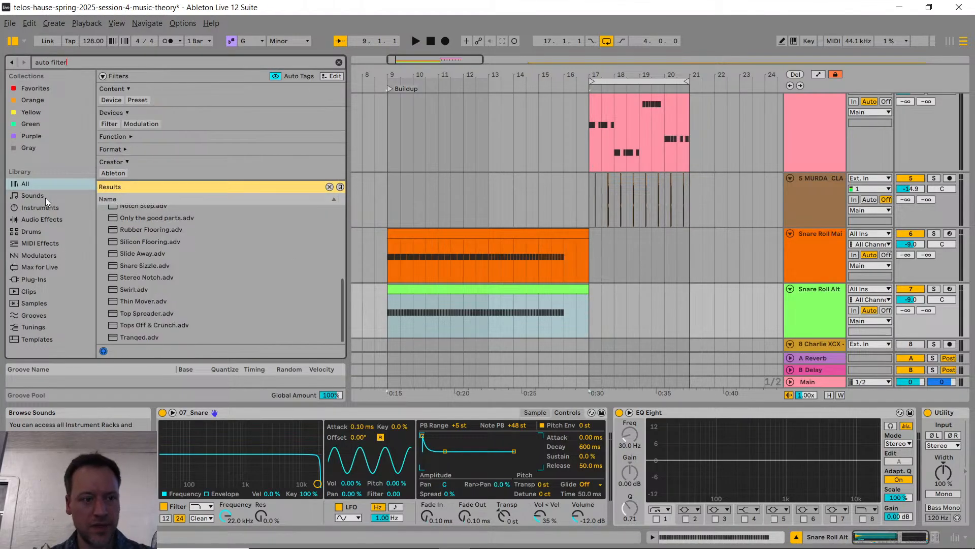
scroll(249, 283, "up", 3)
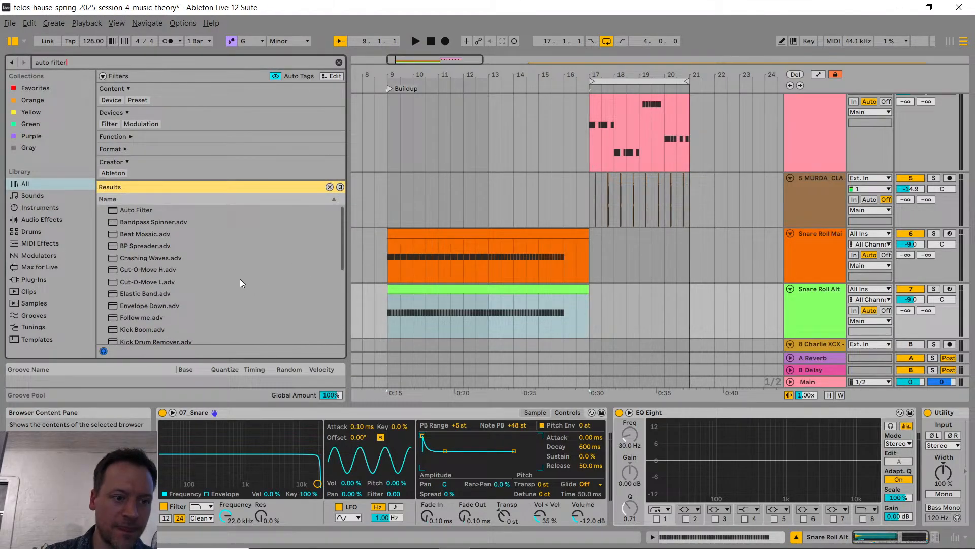
left_click(122, 210)
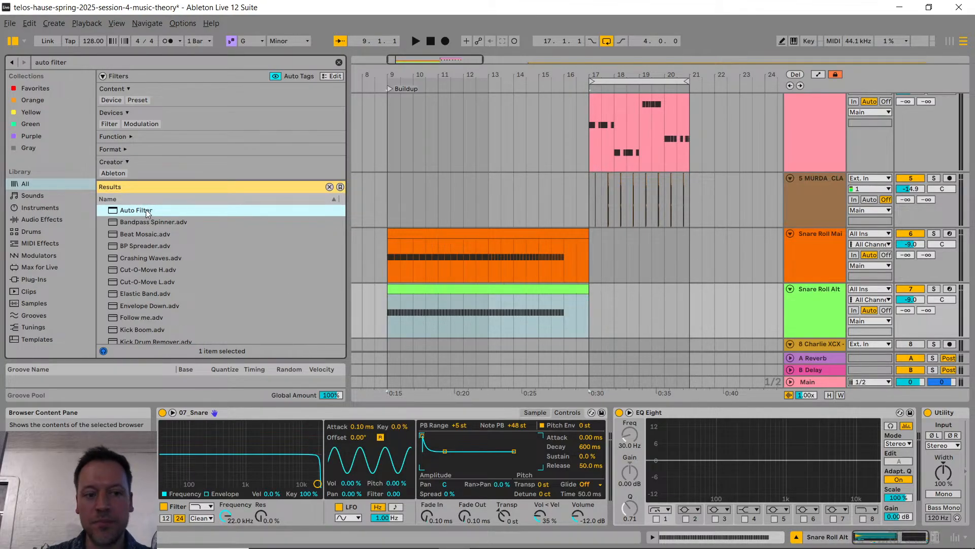
left_click_drag(144, 210, 610, 439)
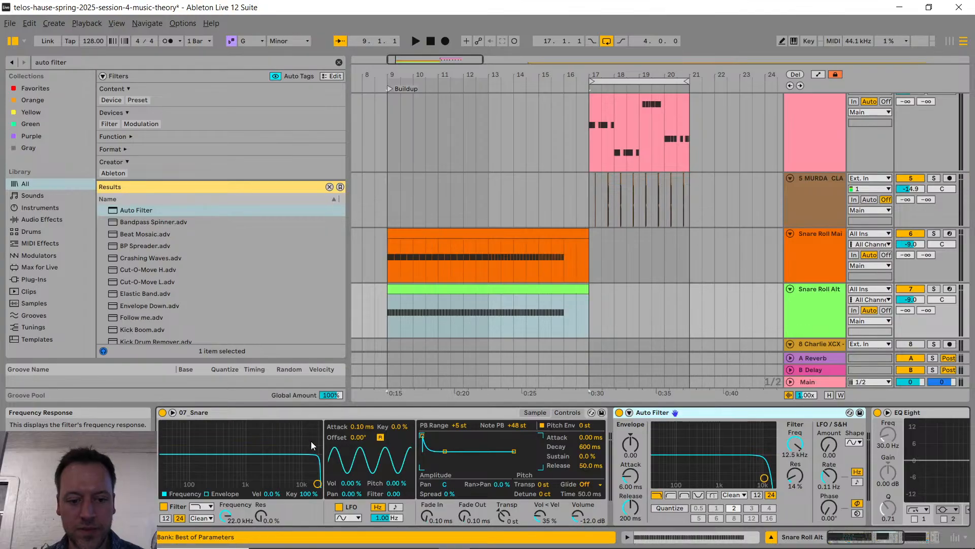
Step: Lower the Auto Filter's cutoff frequency on Snare Roll Alt to 719 Hz and check the YouTube live chat
left_click(450, 312)
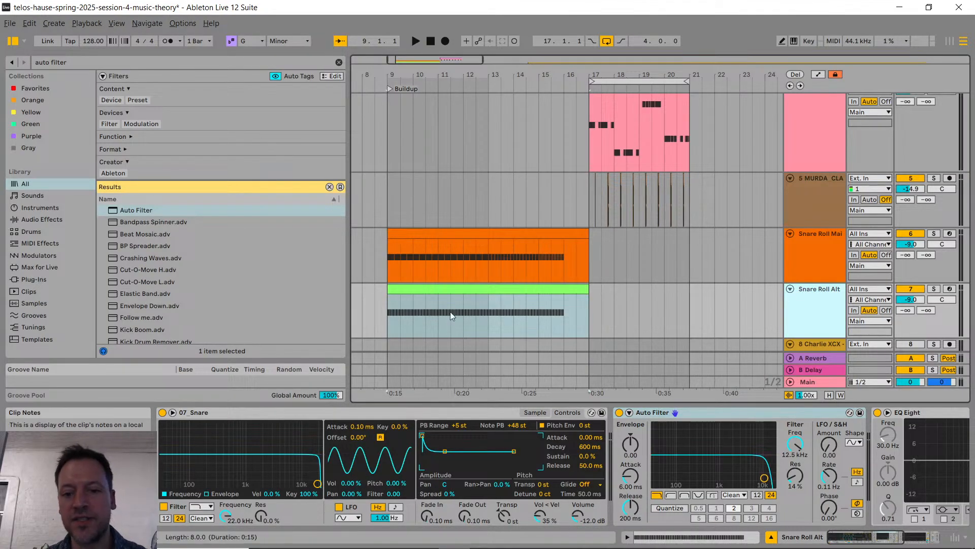
left_click(449, 292)
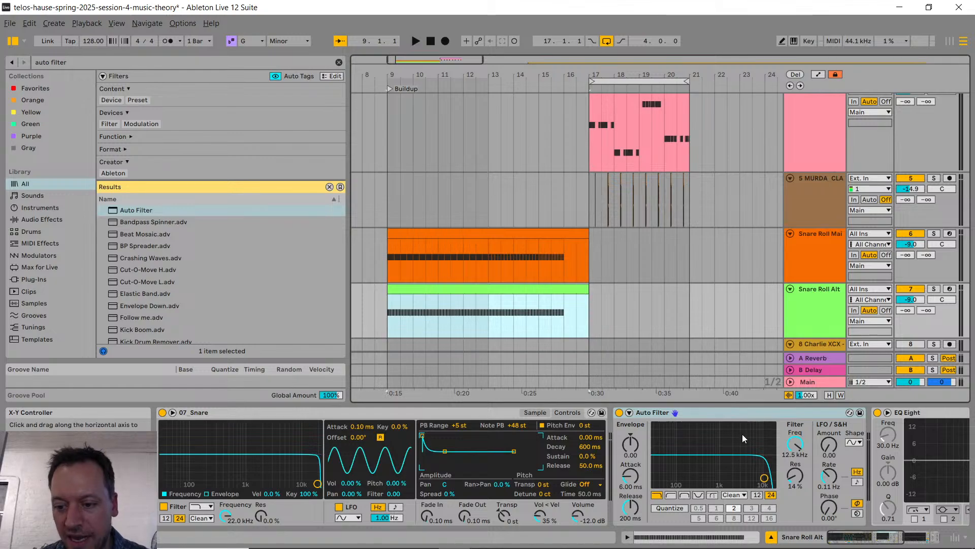
left_click_drag(794, 444, 794, 470)
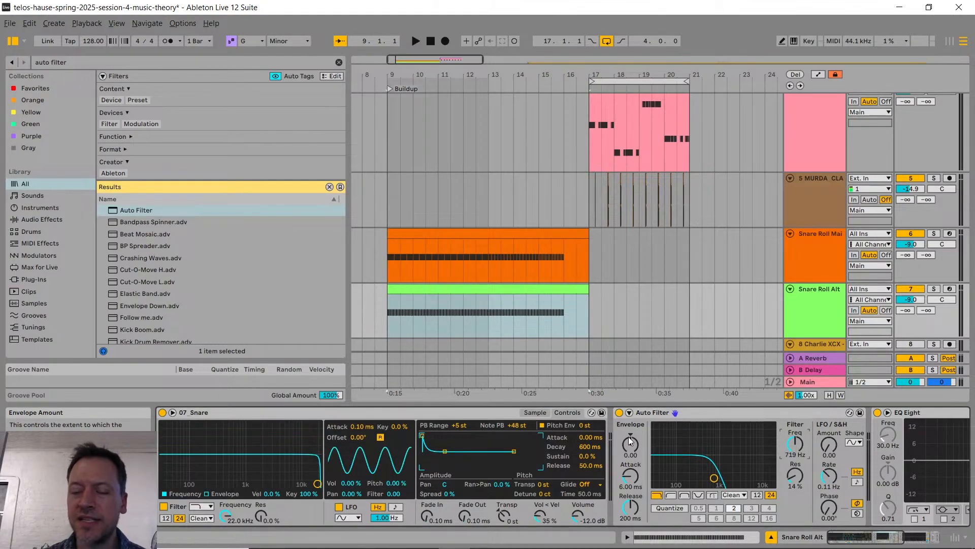
key("alt+Tab")
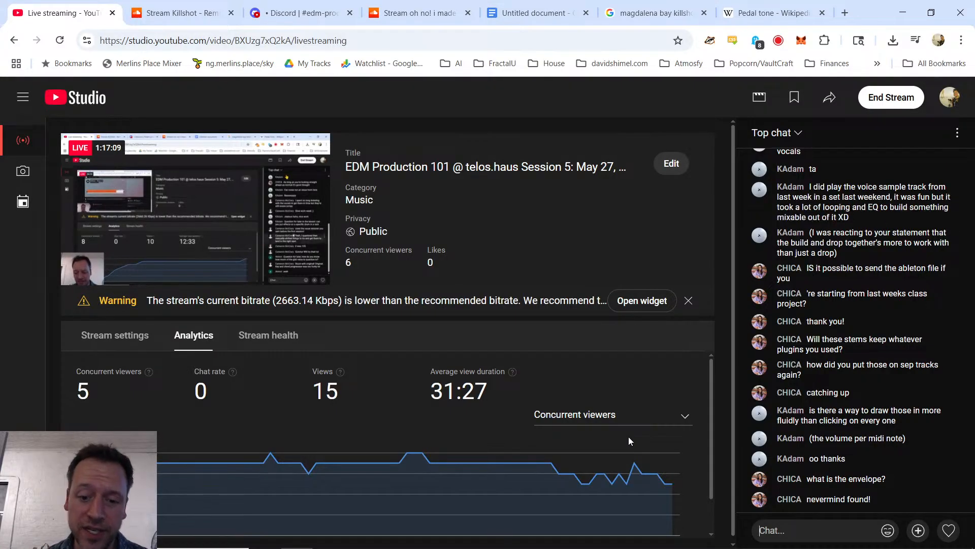
key("alt+Tab")
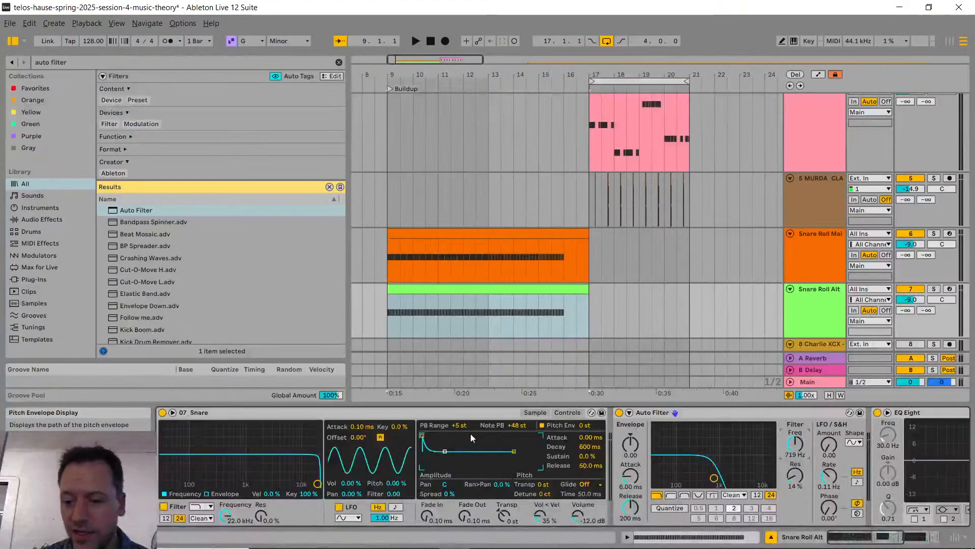
Step: Show the Auto Filter Frequency automation on Snare Roll Alt and draw a ramp from 719 Hz at bar 9 to 19.9 kHz at bar 16
right_click(797, 448)
left_click(841, 451)
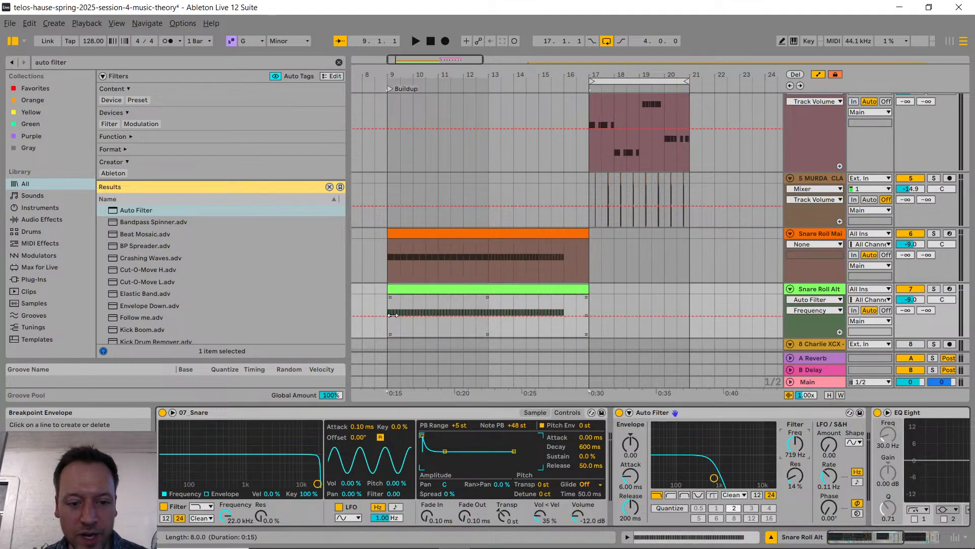
left_click_drag(399, 315, 387, 316)
left_click(564, 316)
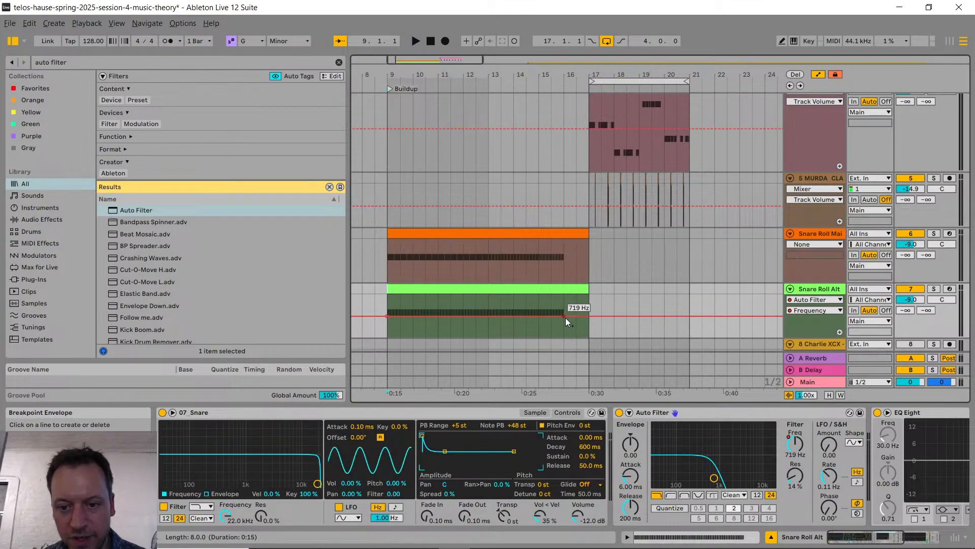
left_click_drag(562, 316, 564, 294)
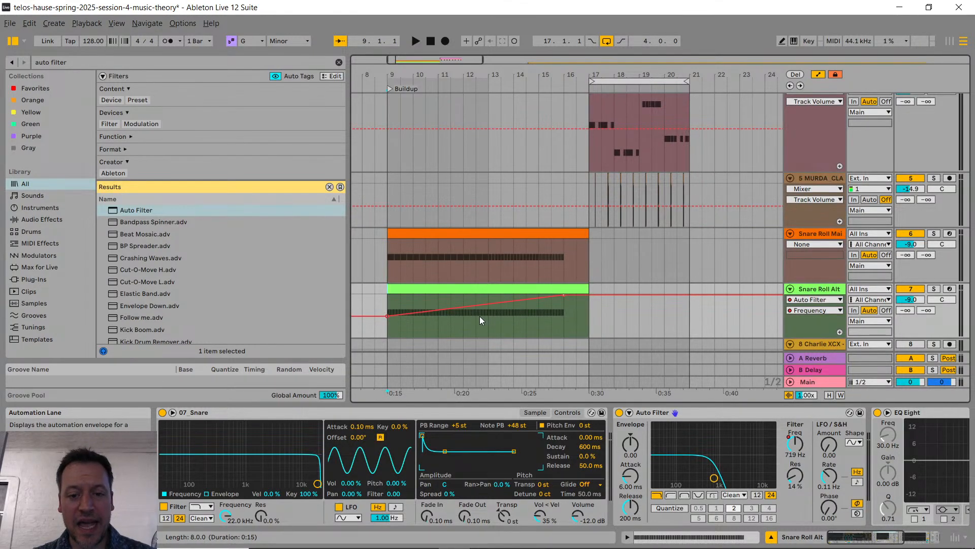
Step: Enlarge the Snare Roll Alt lane and bend the filter frequency ramp into a curve that rises slowly at first
scroll(682, 275, "down", 3)
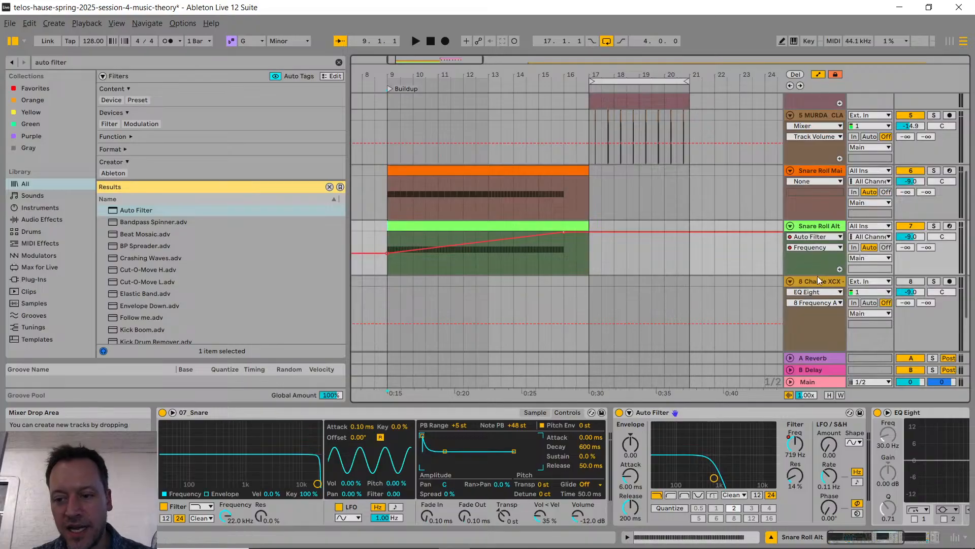
left_click_drag(818, 275, 812, 338)
scroll(557, 240, "down", 1)
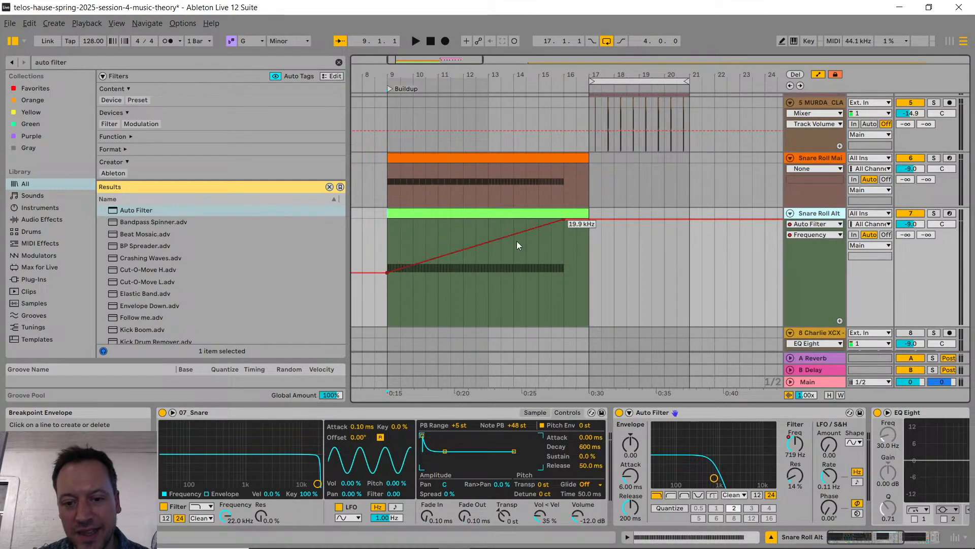
left_click(420, 265)
left_click(419, 263)
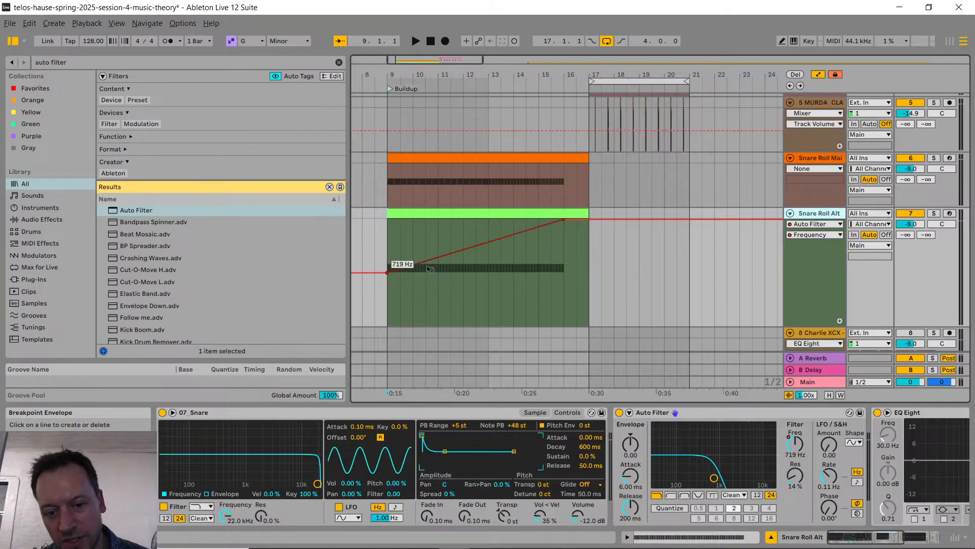
left_click_drag(468, 250, 468, 282)
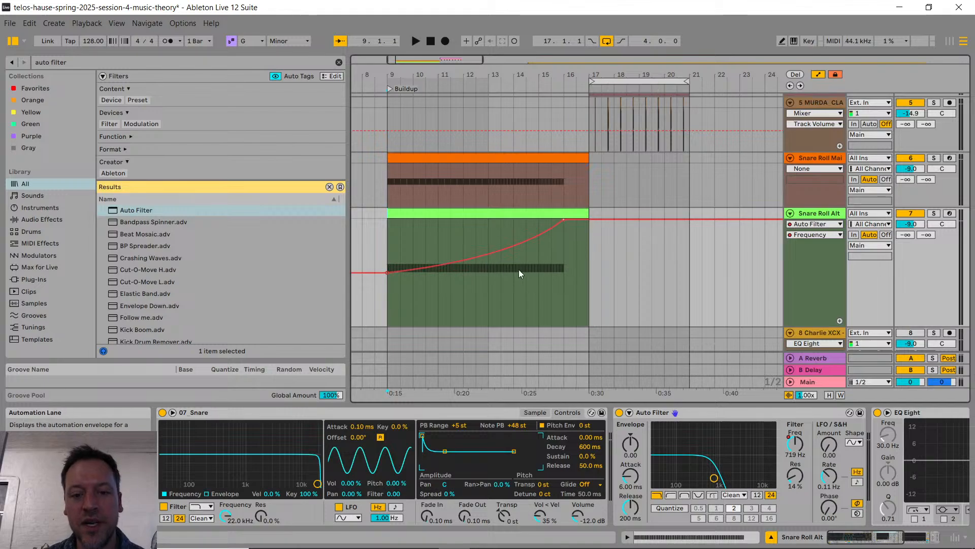
Step: Straighten the filter frequency ramp and bend it downward again, fine-tuning its curvature
double_click(493, 253, "alt")
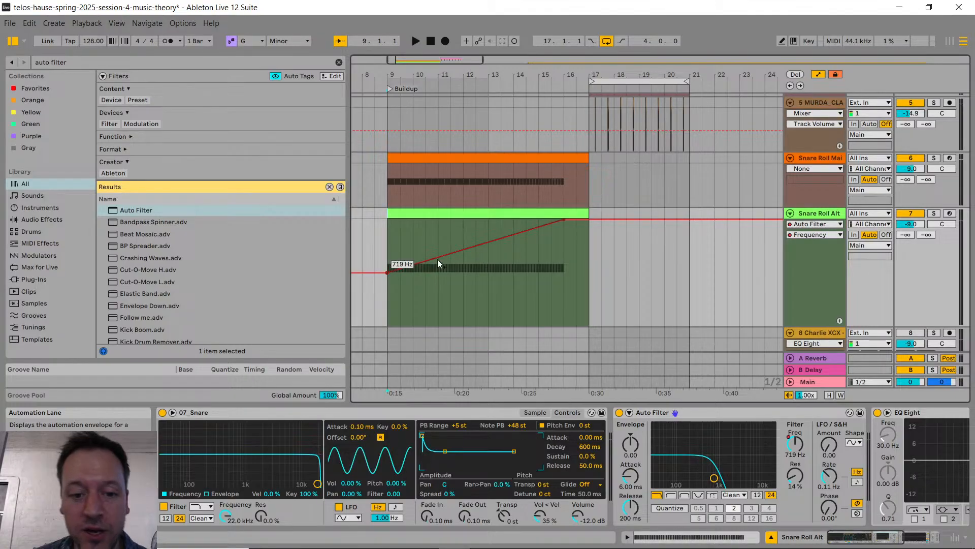
left_click_drag(483, 249, 483, 274)
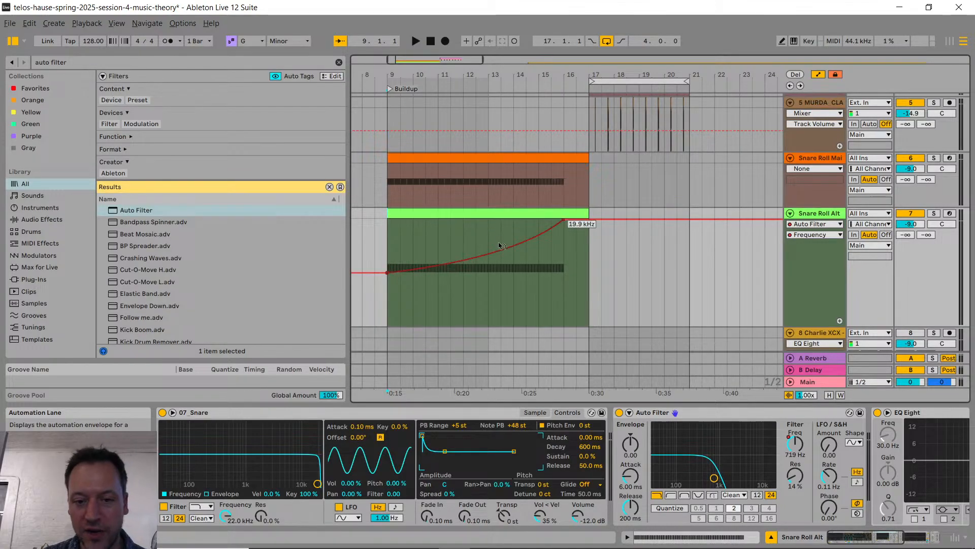
left_click_drag(499, 252, 498, 250)
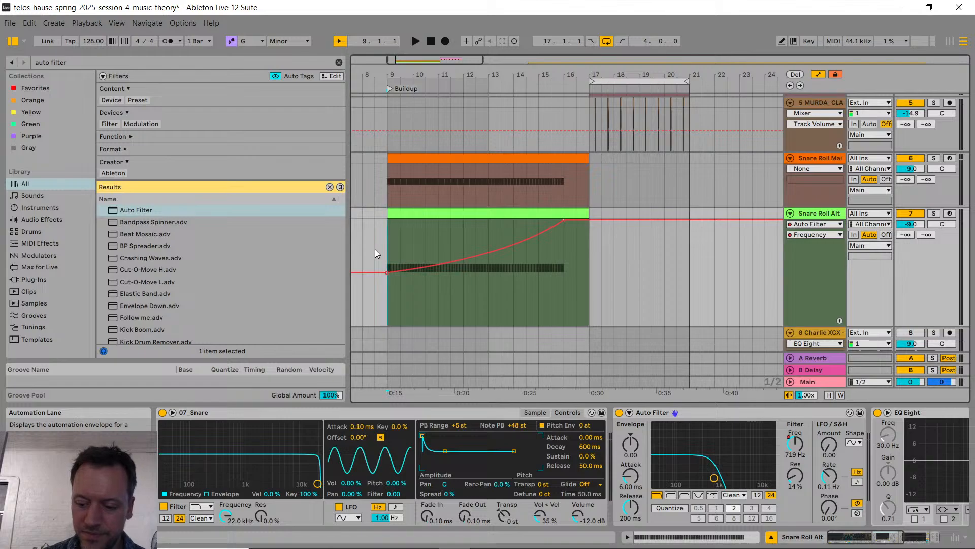
Step: Play the buildup from bar 9 to bar 16 to hear the filter sweep, and check the YouTube live chat for questions
key("space")
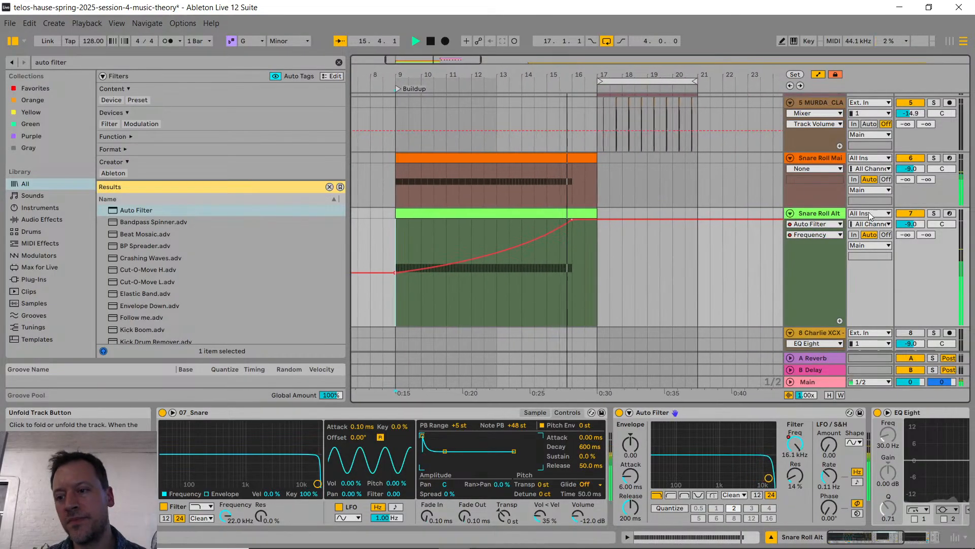
key("space")
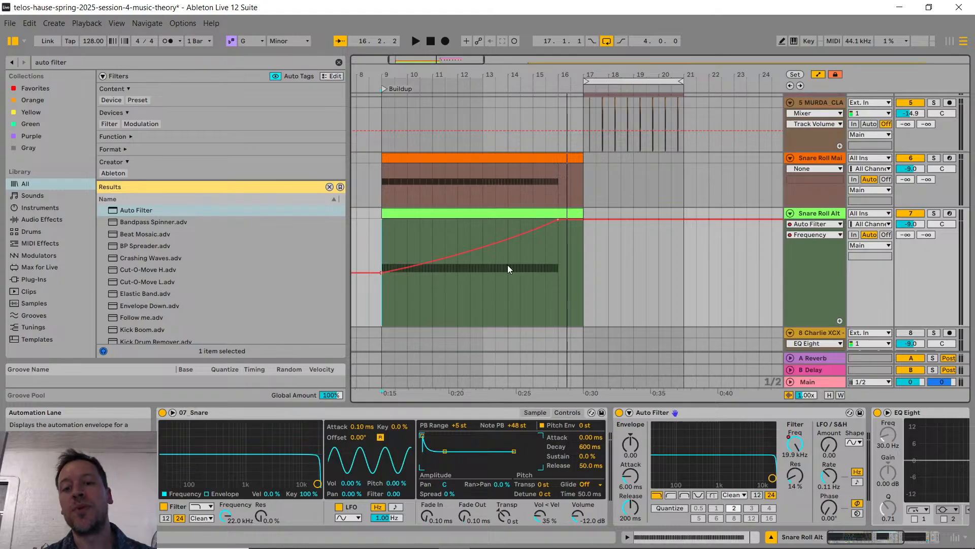
key("alt+Tab")
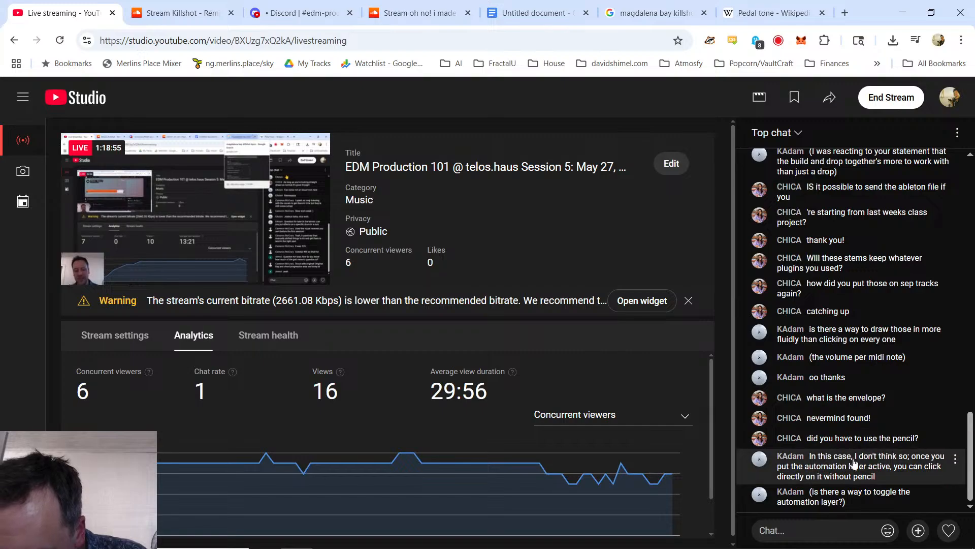
key("alt+Tab")
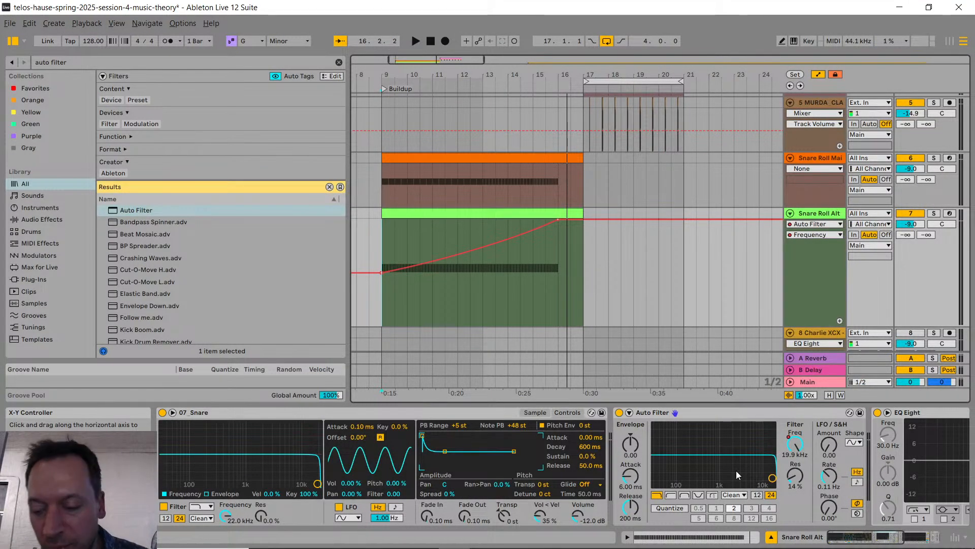
key("alt+Tab")
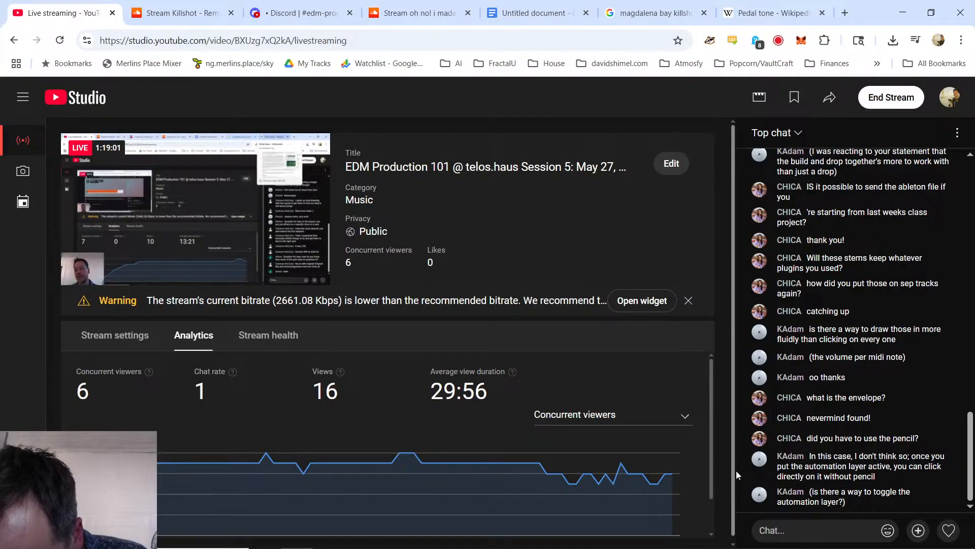
key("alt+Tab")
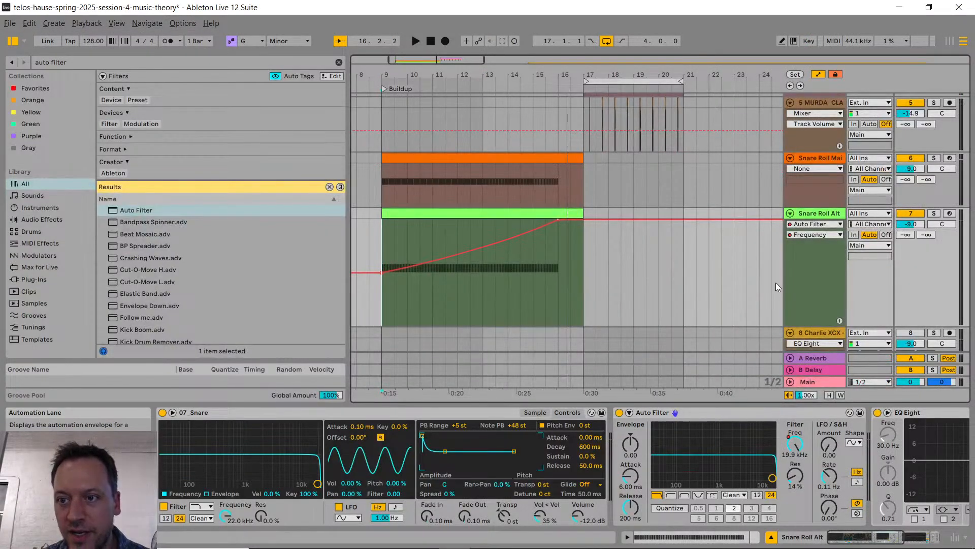
Step: Toggle the arrangement's automation display on and off several times and leave it hidden
key("a")
key("a")
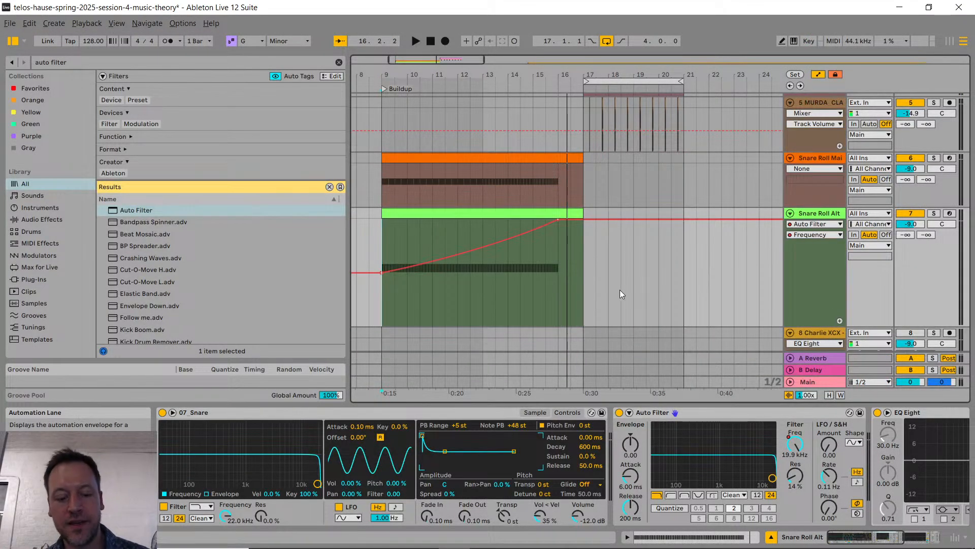
key("a")
key("a")
key("a")
key("a")
key("a")
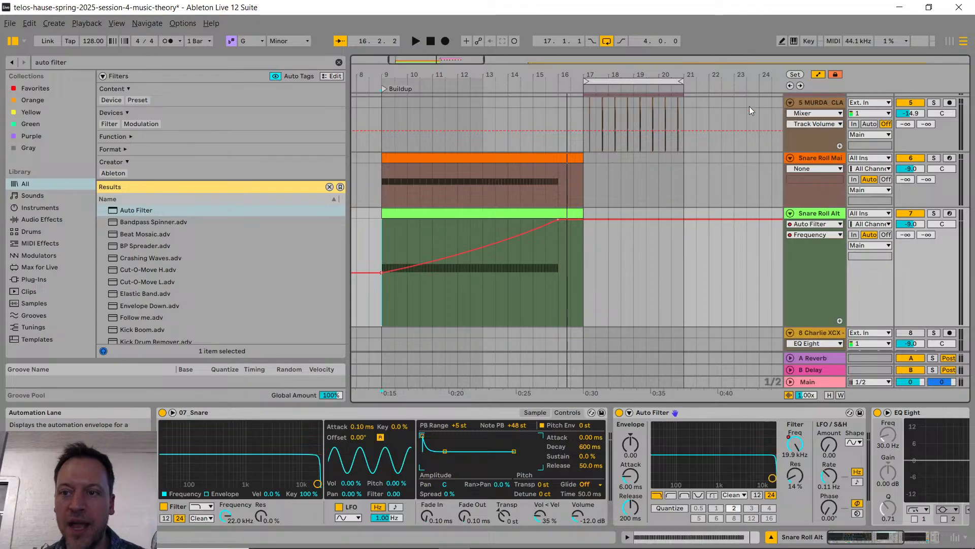
left_click(793, 41)
key("a")
key("a")
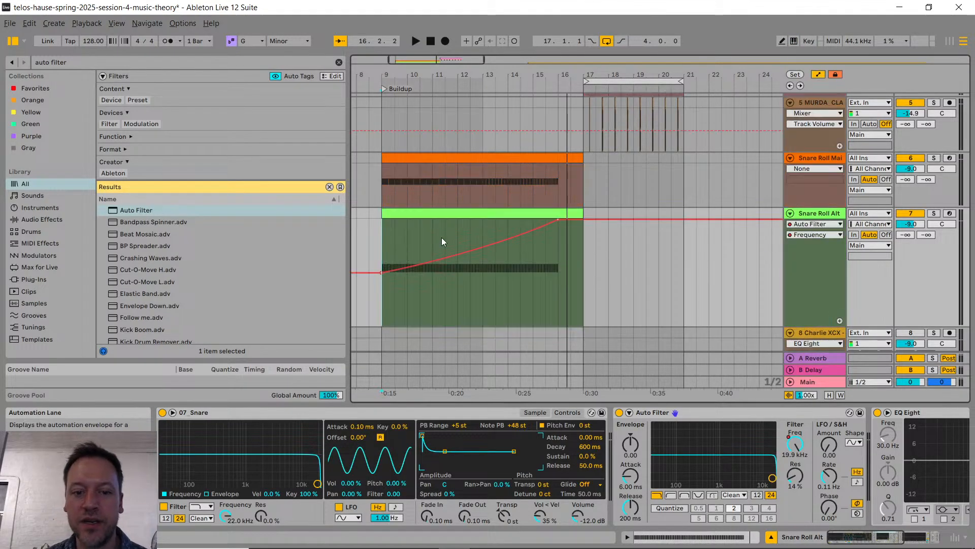
key("a")
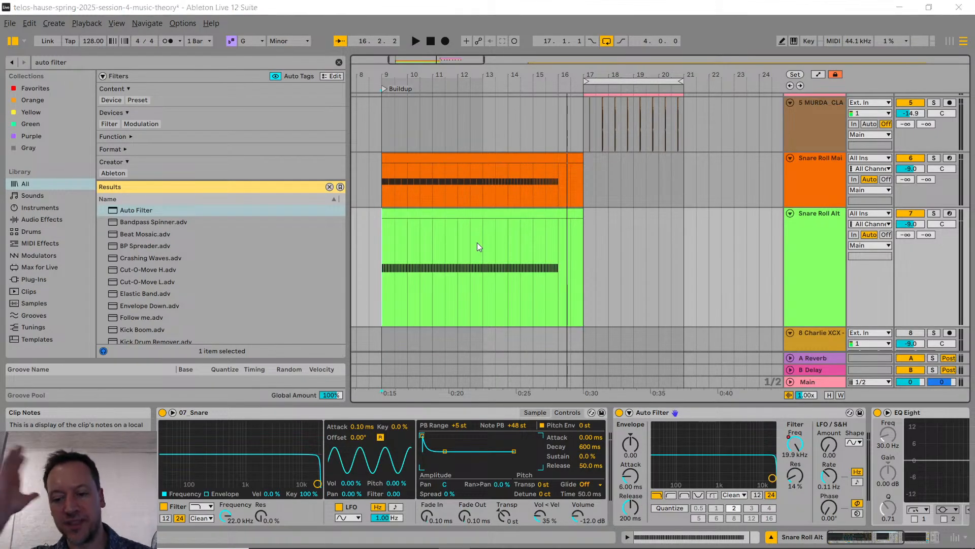
Step: Check the YouTube live chat for new messages and review the two snare roll tracks in the Ableton Live arrangement
key("alt+Tab")
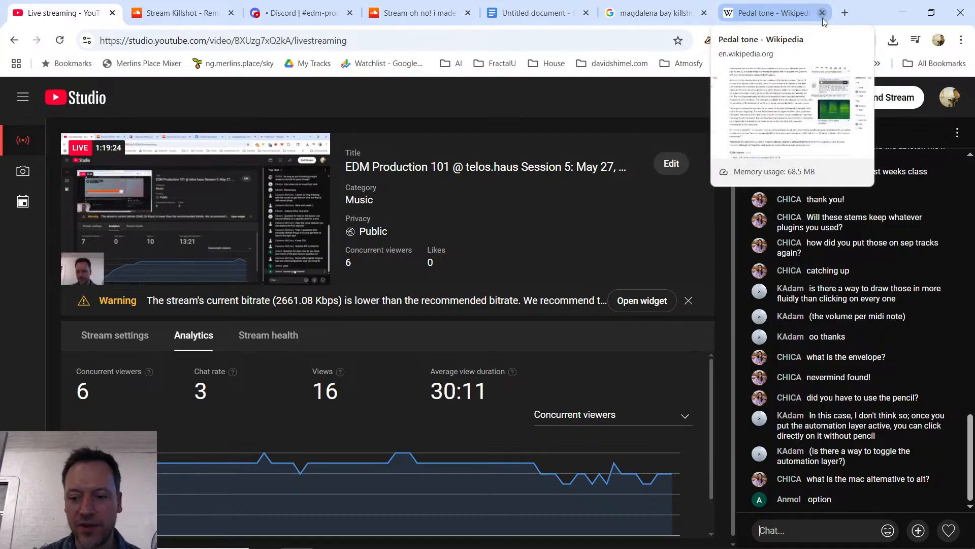
key("alt+Tab")
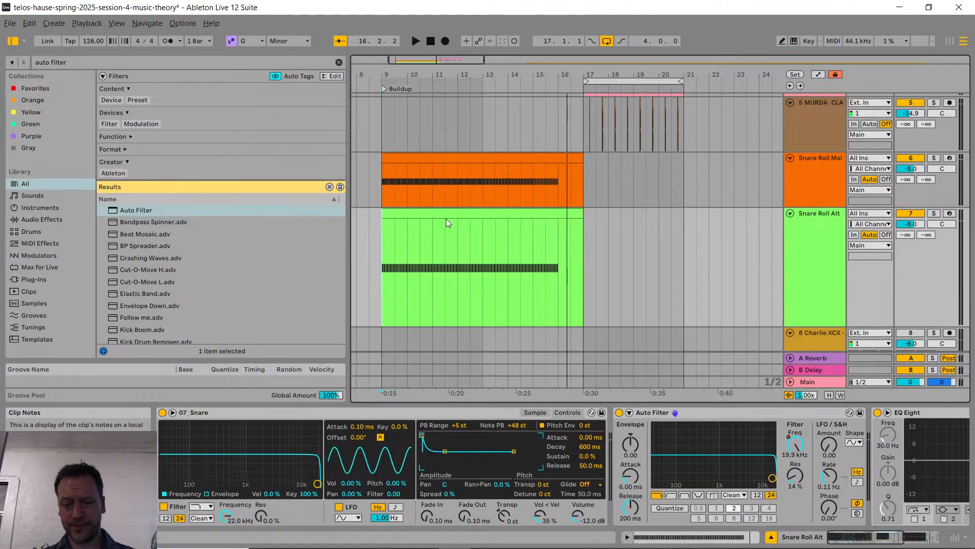
scroll(416, 288, "down", 3)
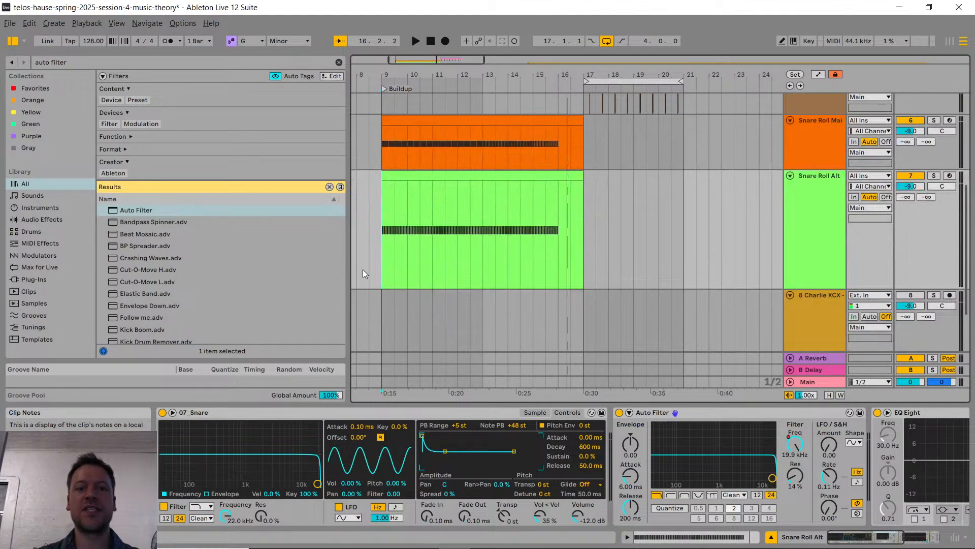
scroll(362, 270, "up", 2)
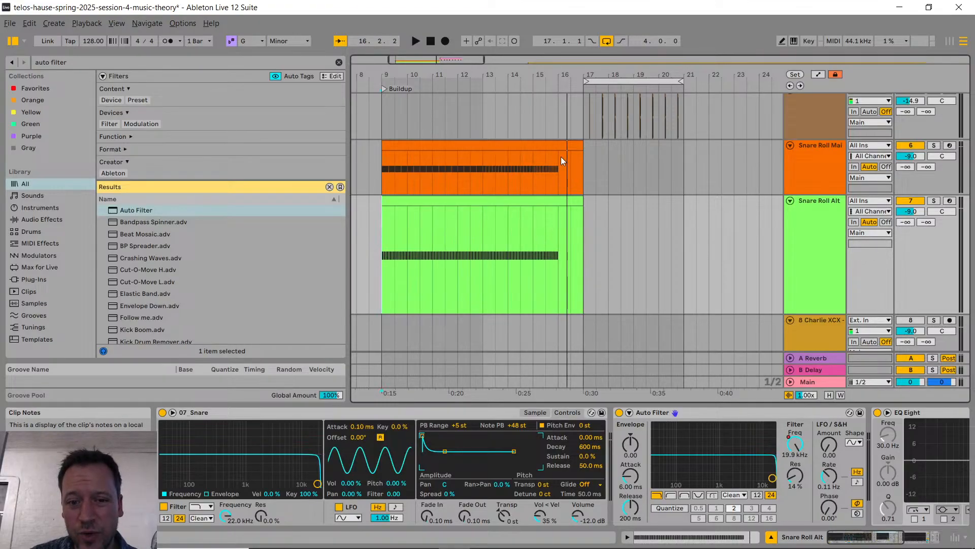
scroll(412, 174, "down", 2)
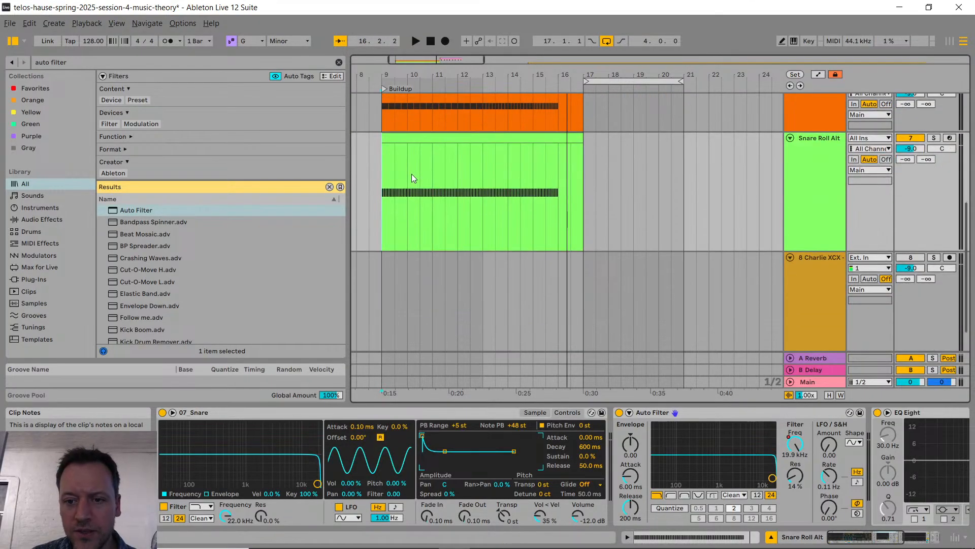
scroll(559, 196, "up", 1)
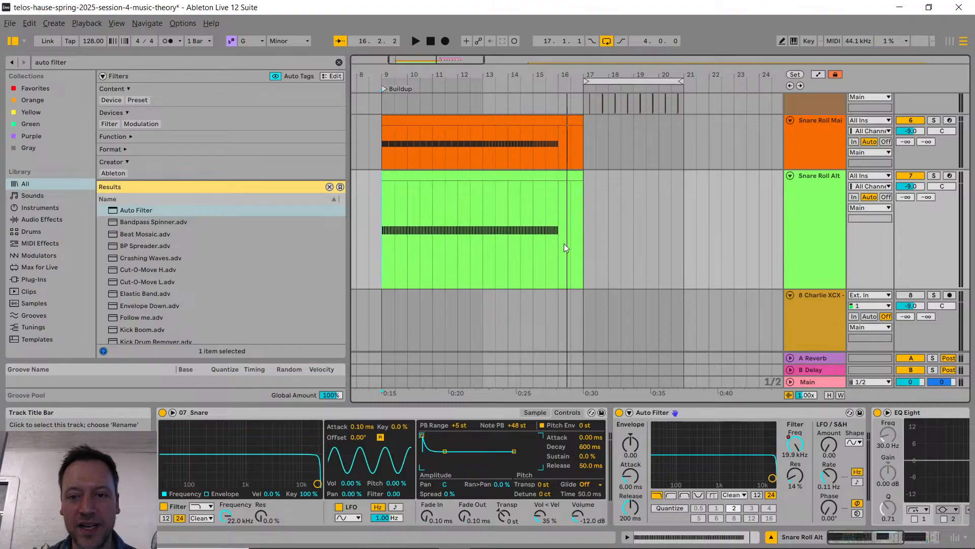
key("super+Tab")
key("Escape")
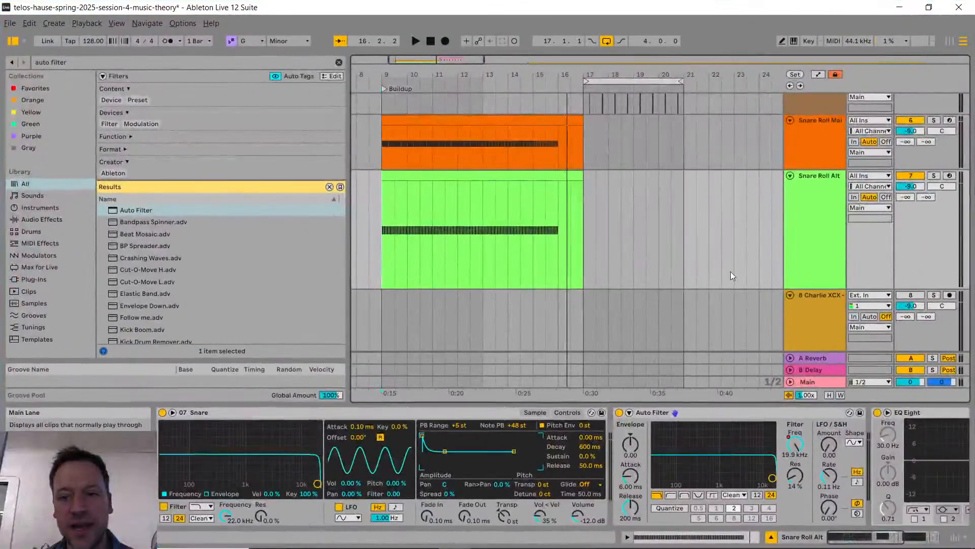
scroll(584, 162, "up", 5)
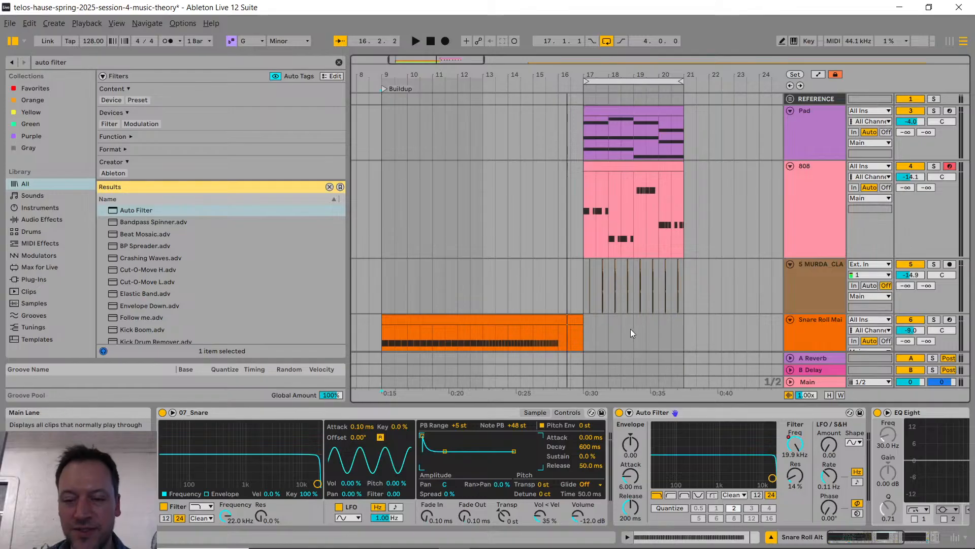
scroll(639, 177, "down", 5)
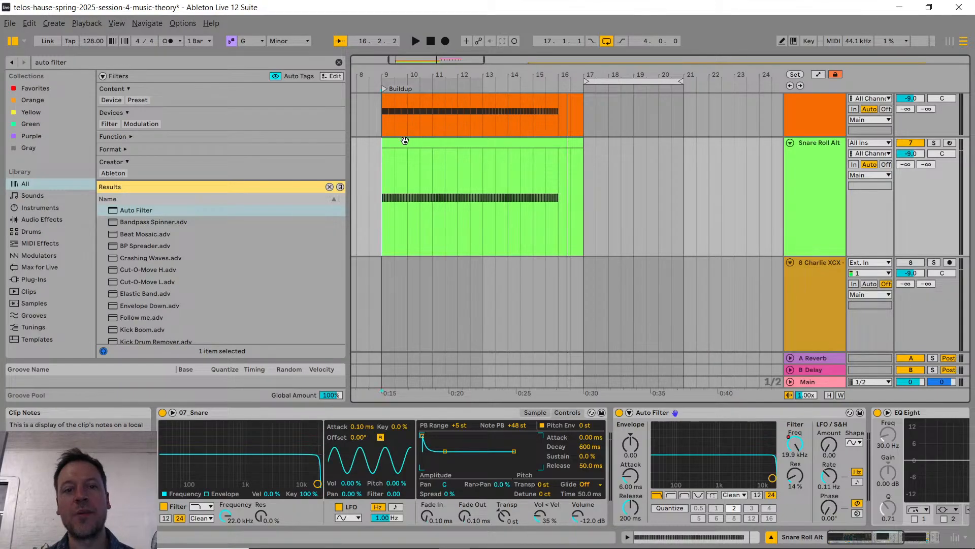
scroll(416, 137, "up", 1)
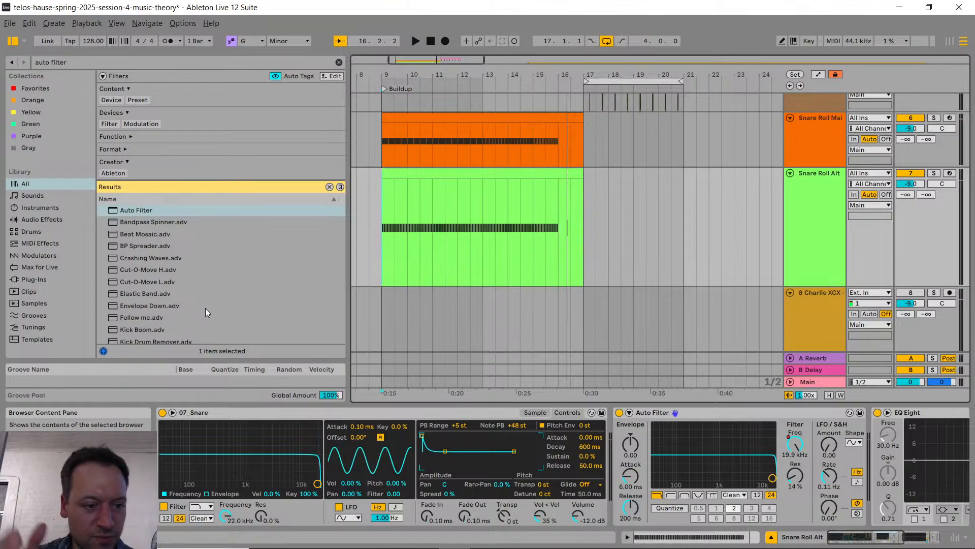
Step: Search the browser for "kick", preview DS_BTH_drum_kick_one_shot_focus.wav and show that sample in its Explorer folder
key("ctrl+f")
type("kick")
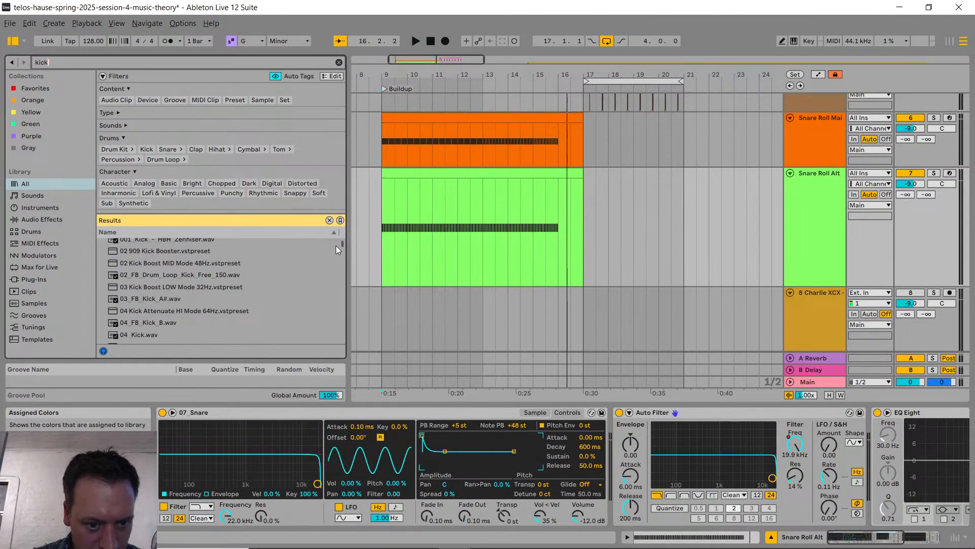
left_click_drag(341, 245, 336, 273)
scroll(336, 273, "down", 3)
left_click(230, 266)
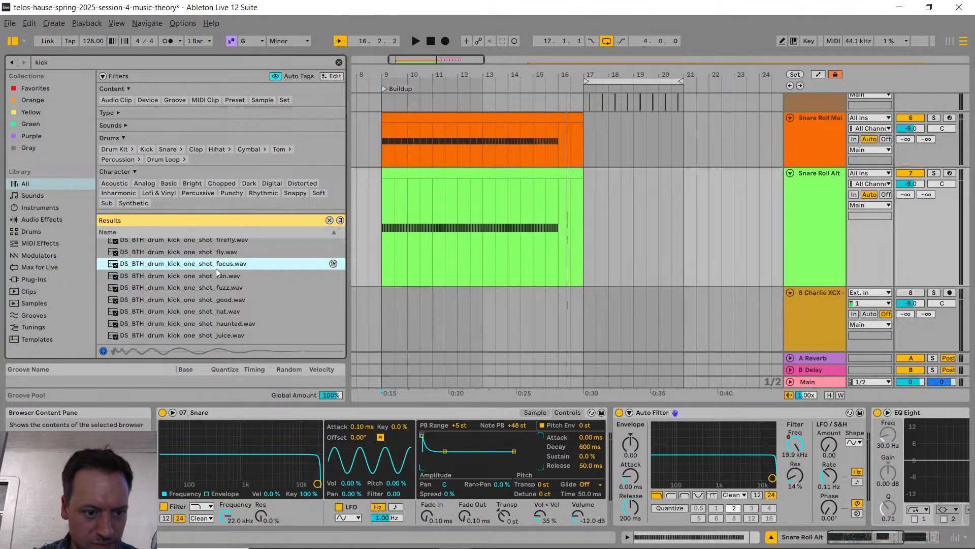
right_click(221, 266)
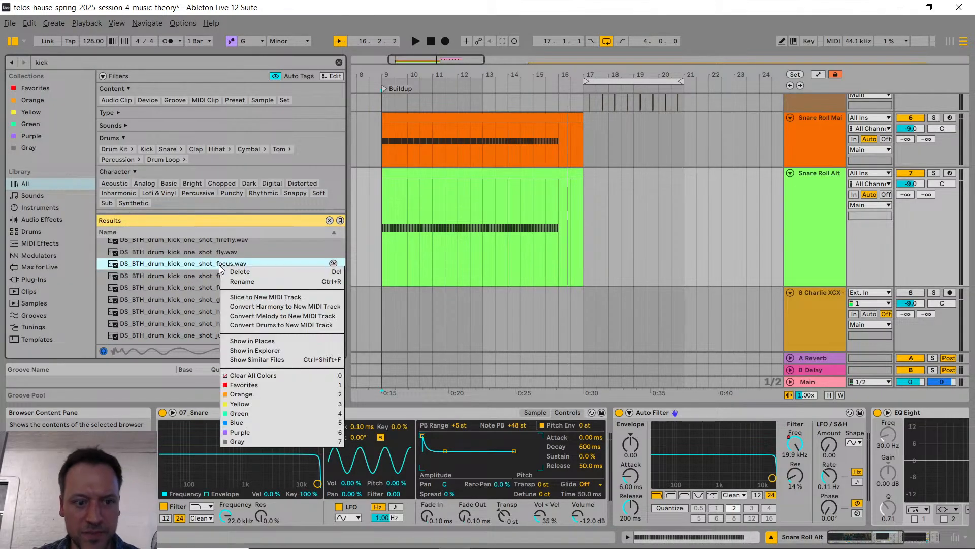
left_click(288, 350)
Step: Post the kick sample file in Discord's edm-production-101 channel with the message "Kick for buildup"
key("alt+Tab")
key("alt+Tab")
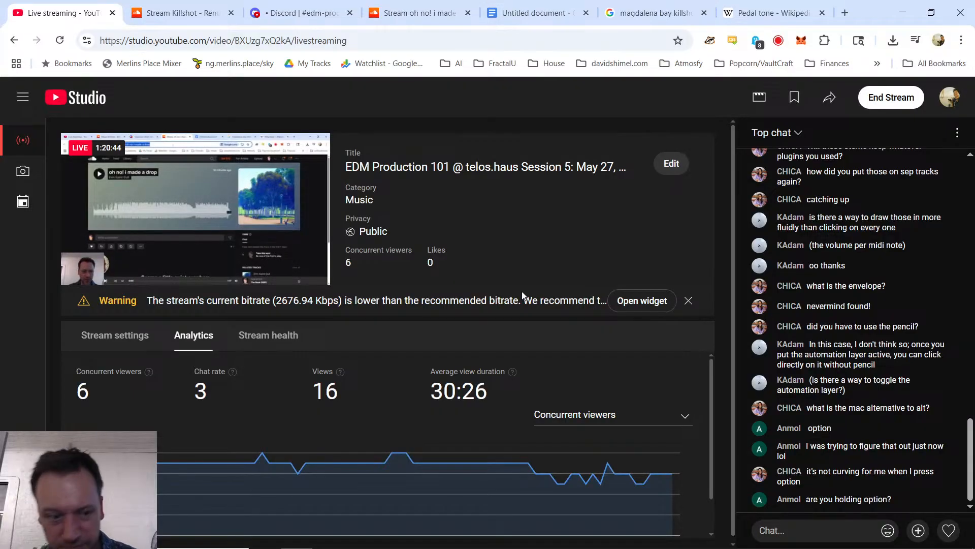
left_click(291, 14)
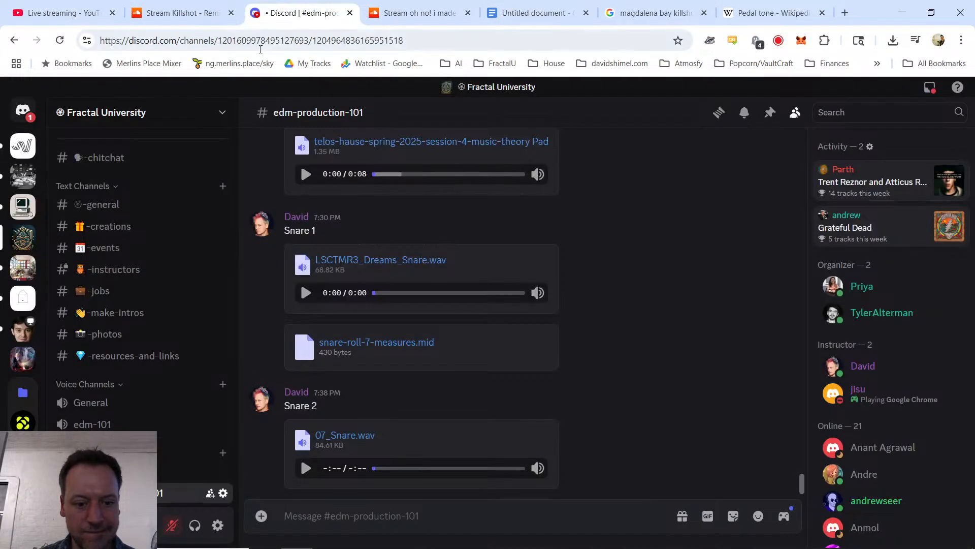
key("alt+Tab")
left_click_drag(251, 387, 352, 487)
type("Kick fo")
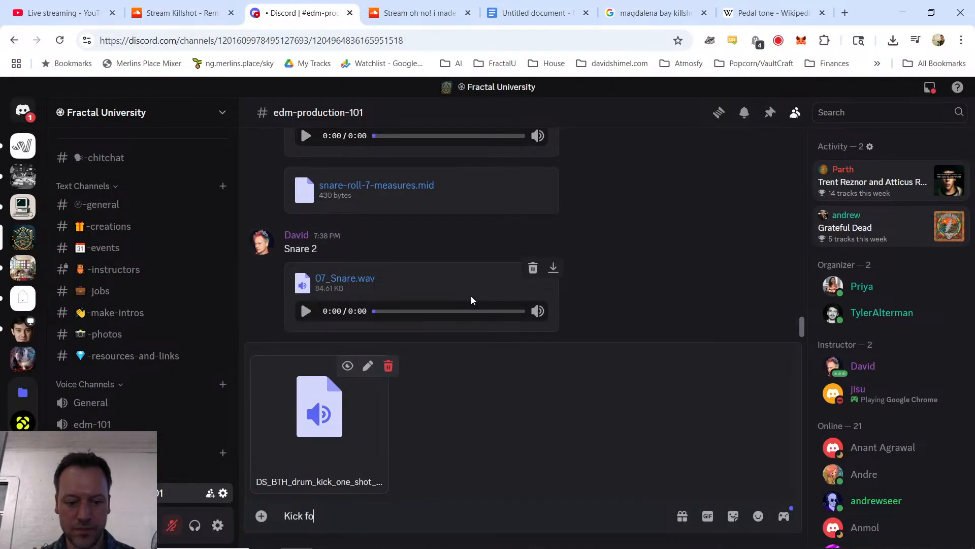
type("r buildup")
key("Return")
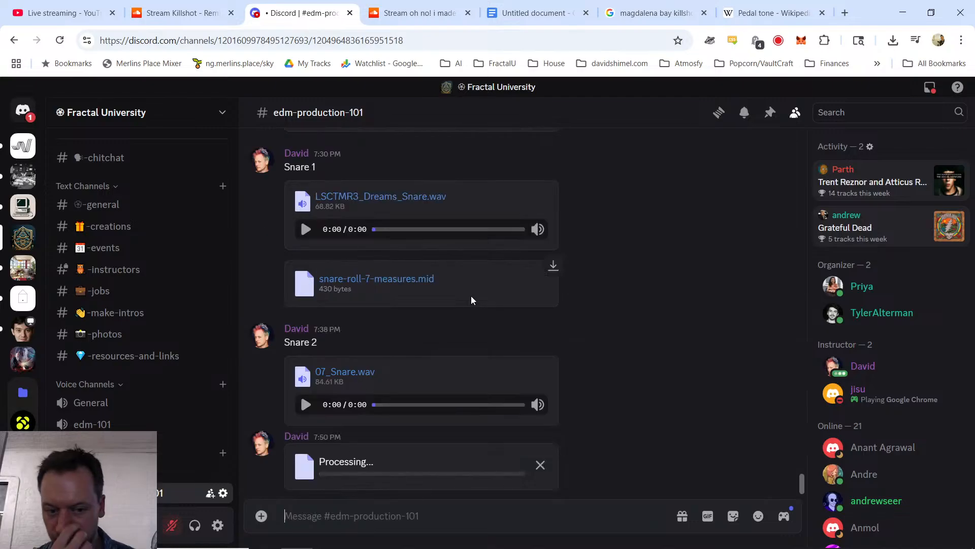
Step: Search Google in a new browser tab for "bend automation curve ableton mac"
key("alt+Tab")
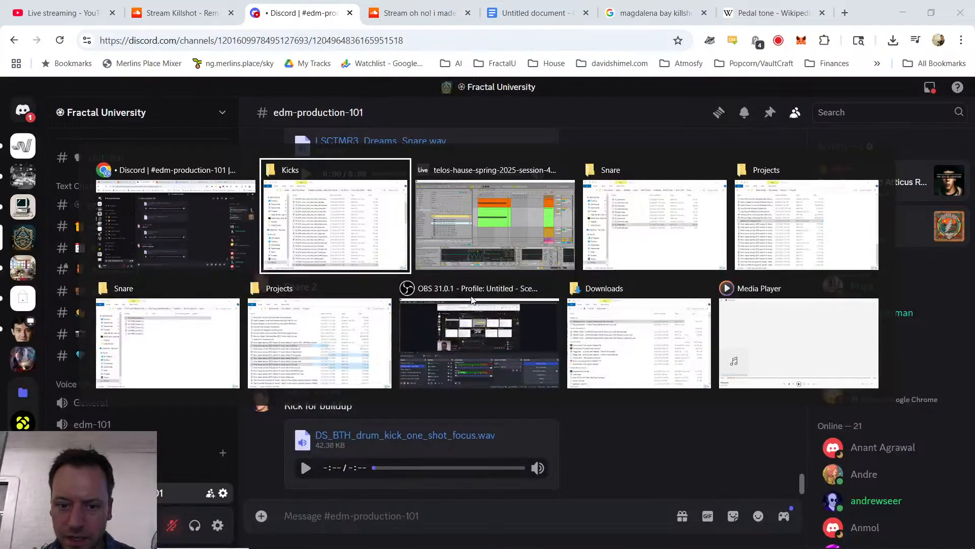
key("alt+Tab")
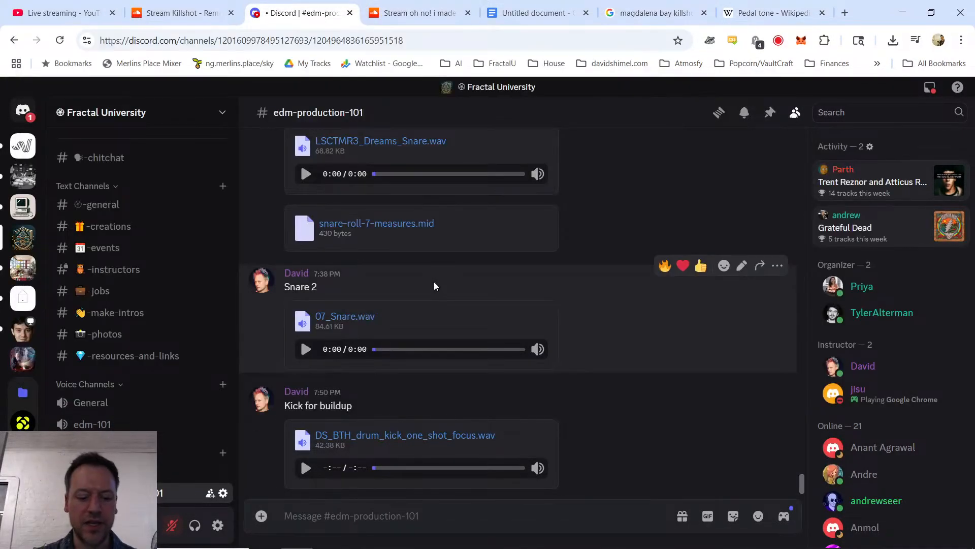
key("ctrl+t")
type("bend au")
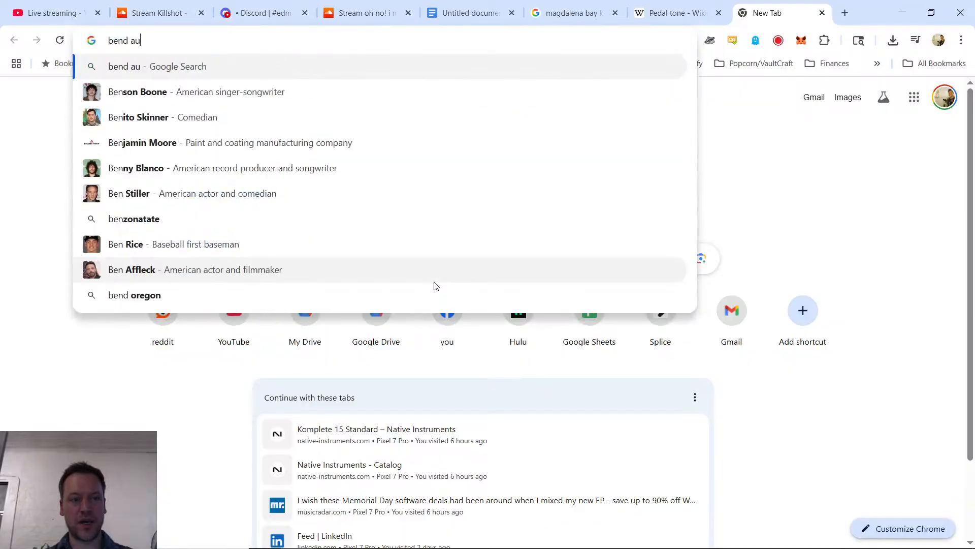
type("tomation curve ablet")
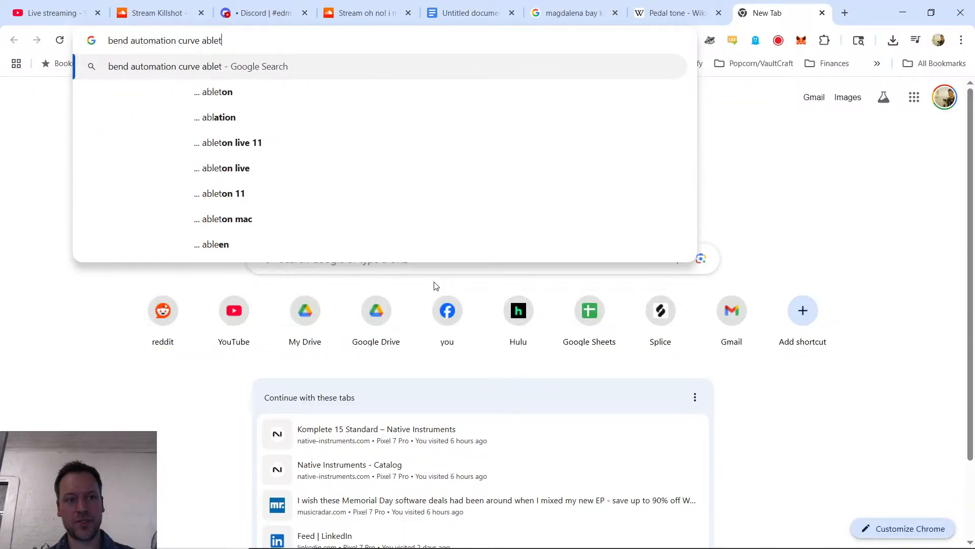
type("on mac")
key("Return")
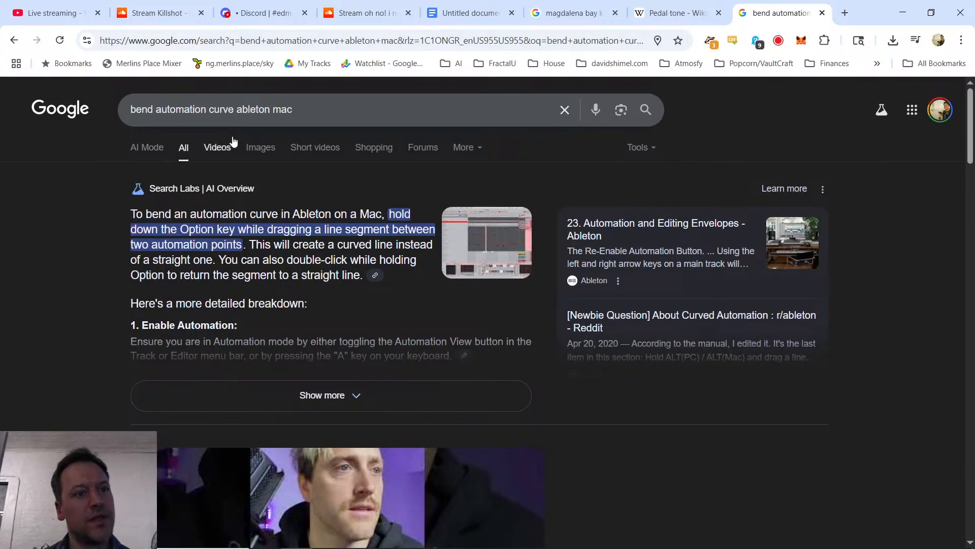
Step: Check the YouTube live chat for new messages, switch back to Ableton Live and show the arrangement's automation
left_click(51, 12)
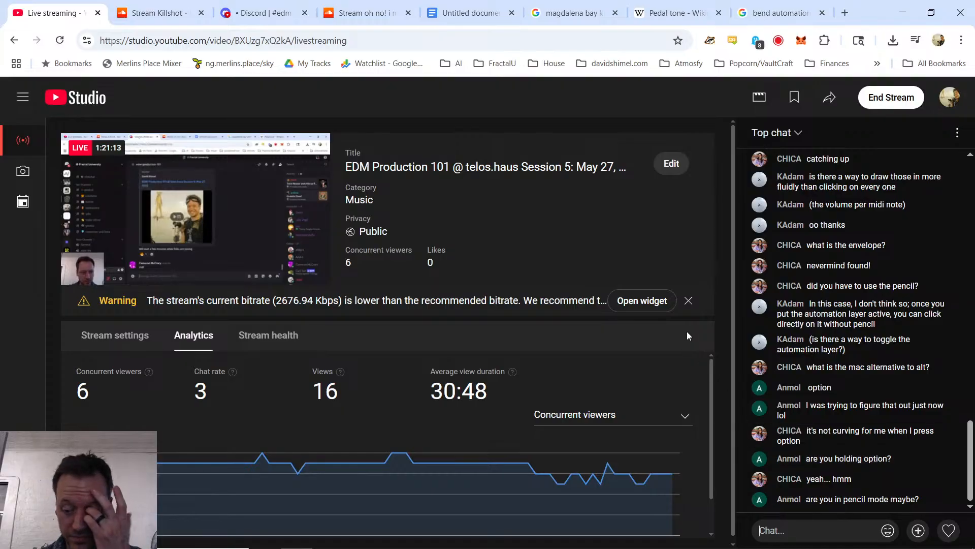
mouse_move(762, 343)
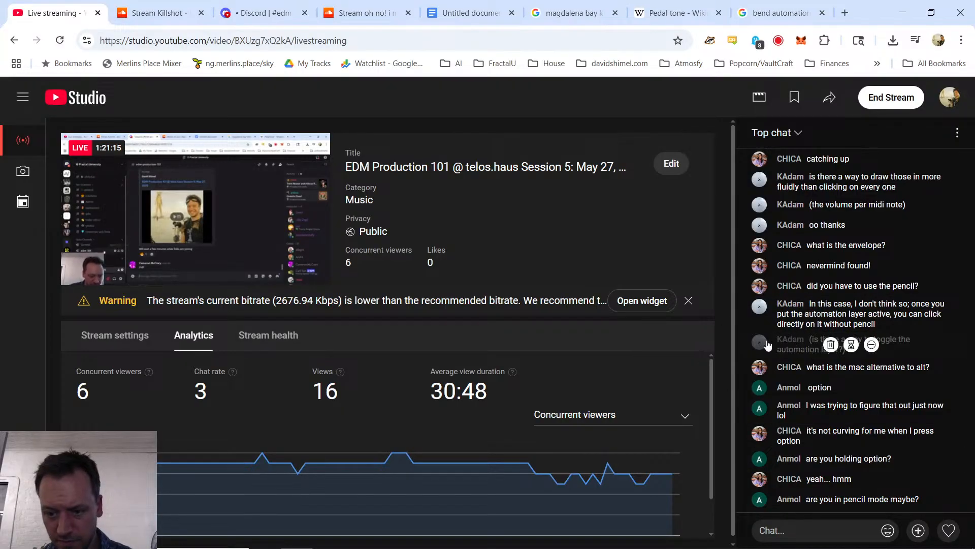
key("alt+Tab")
key("alt+Tab")
key("alt+Tab")
key("a")
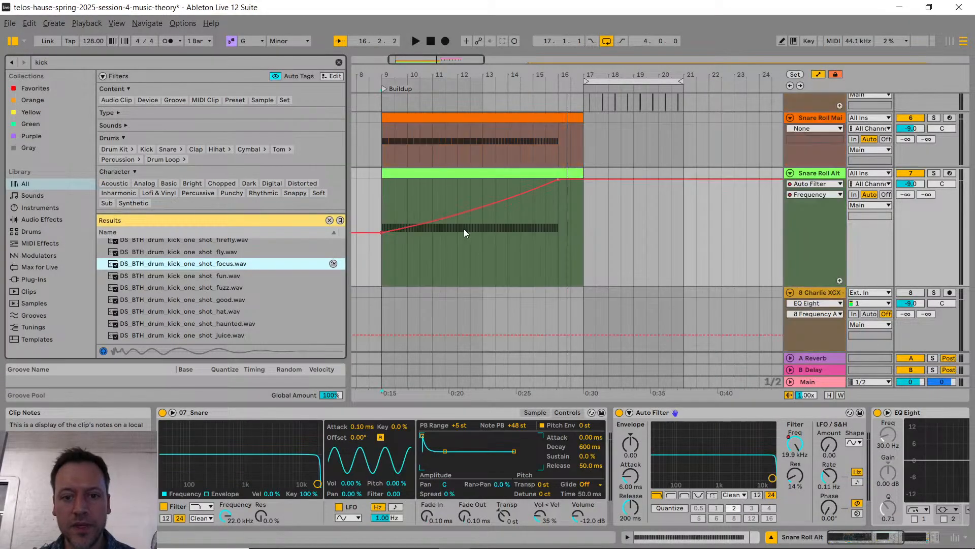
Step: Try reshaping the Snare Roll Alt filter frequency ramp into stepped values across the buildup, and undo the edits
mouse_move(462, 206)
left_mouse_down()
mouse_move(443, 207)
mouse_move(518, 199)
mouse_move(403, 226)
mouse_move(549, 192)
left_mouse_up()
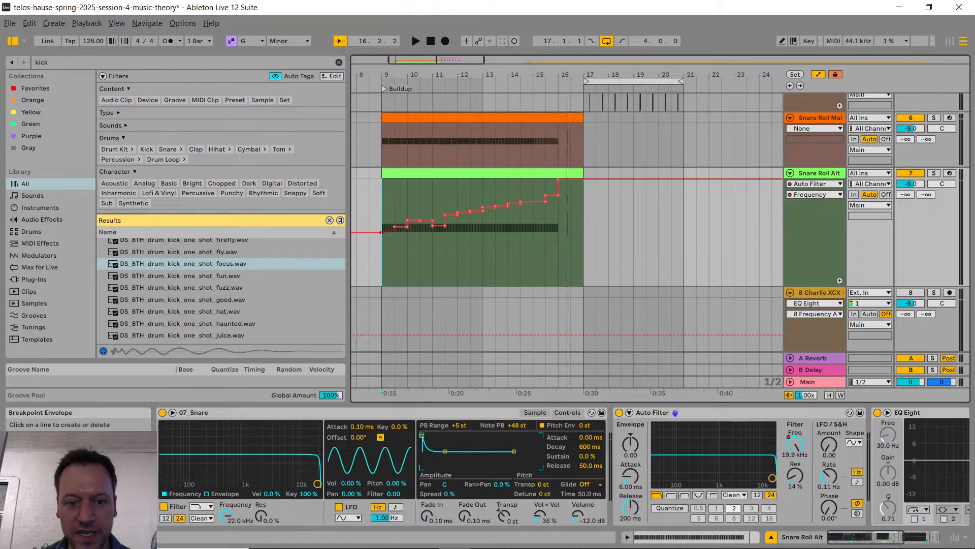
key("ctrl+z")
key("ctrl+z")
key("ctrl+z")
key("ctrl+z")
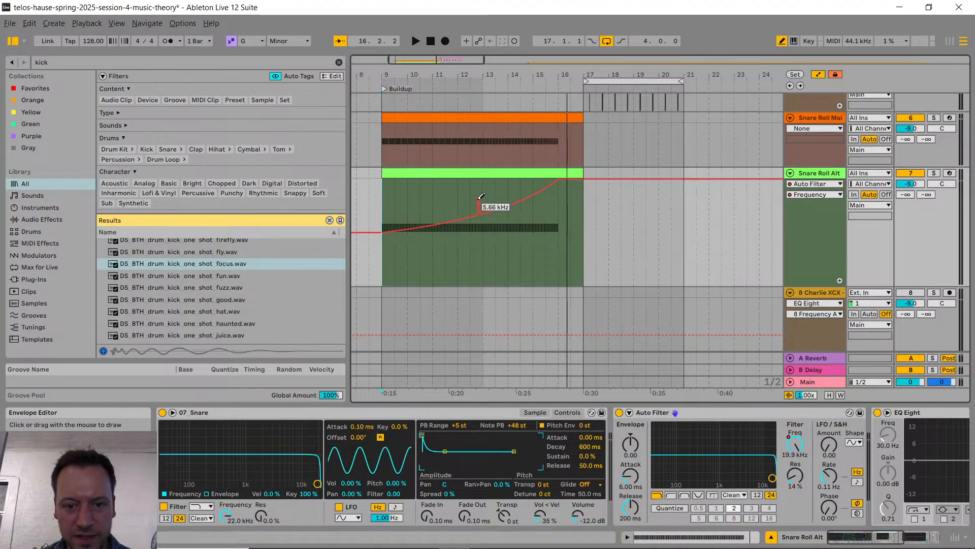
Step: Draw an irregular freehand filter frequency envelope on Snare Roll Alt from bar 9 to bar 16
mouse_move(483, 203)
left_mouse_down()
mouse_move(425, 205)
mouse_move(500, 201)
mouse_move(481, 205)
left_mouse_up()
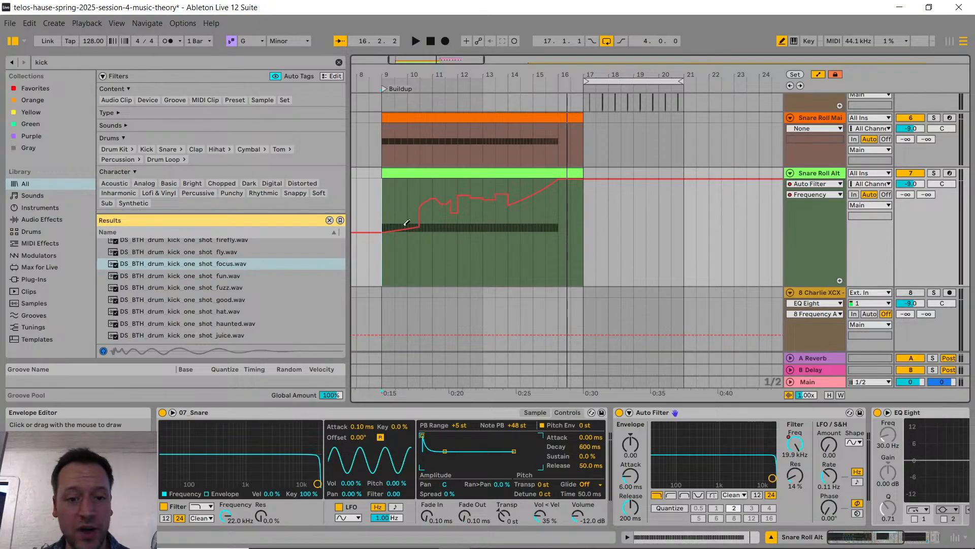
mouse_move(410, 224)
left_mouse_down()
mouse_move(445, 223)
mouse_move(457, 203)
mouse_move(475, 219)
mouse_move(492, 199)
mouse_move(538, 204)
mouse_move(552, 186)
mouse_move(429, 204)
mouse_move(400, 218)
left_mouse_up()
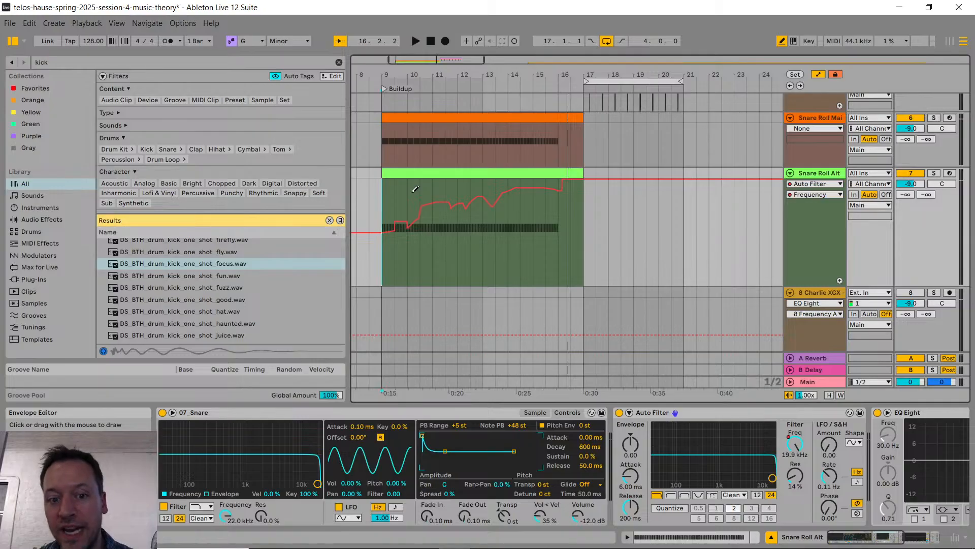
left_click_drag(395, 228, 555, 195)
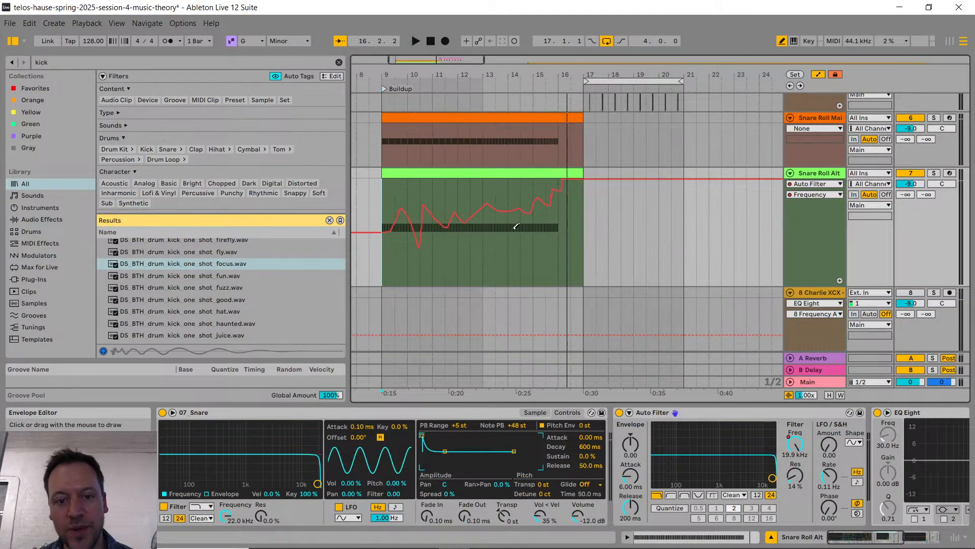
Step: Leave draw mode, delete the filter frequency breakpoints between bars 9 and 16, and bend the ramp downward
key("b")
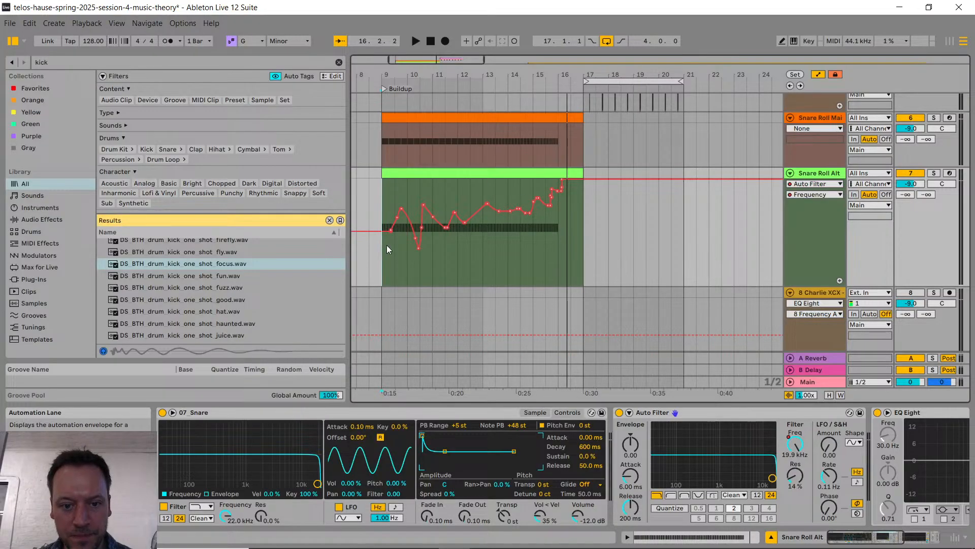
left_click_drag(394, 248, 563, 233)
key("Delete")
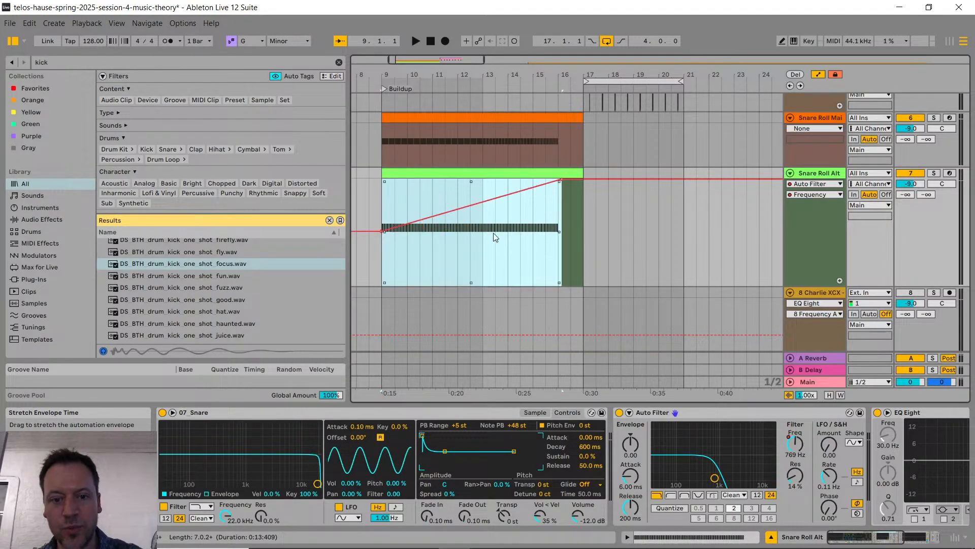
left_click(483, 210)
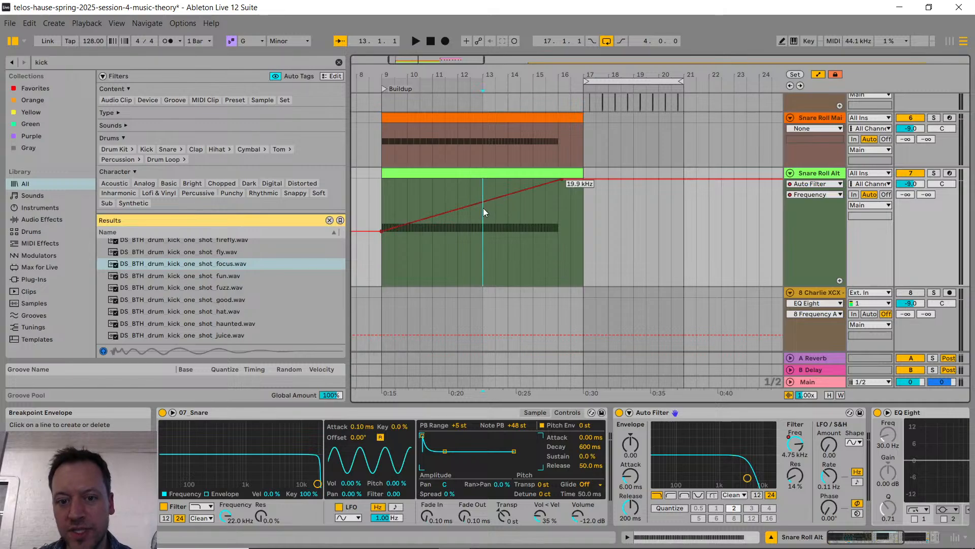
left_click_drag(510, 194, 513, 203)
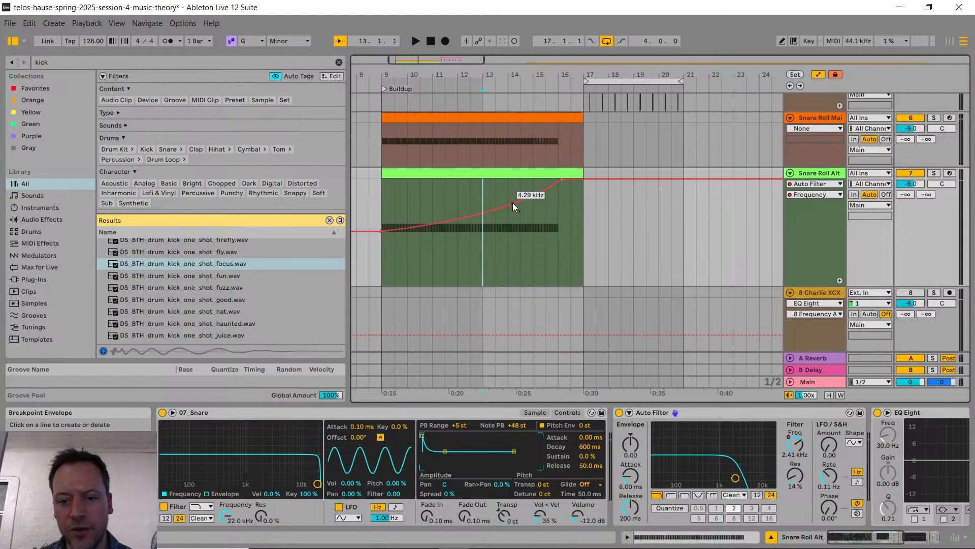
Step: Check the YouTube live chat for follow-up questions about curving automation and return to Ableton Live
key("alt+Tab")
key("alt+Tab")
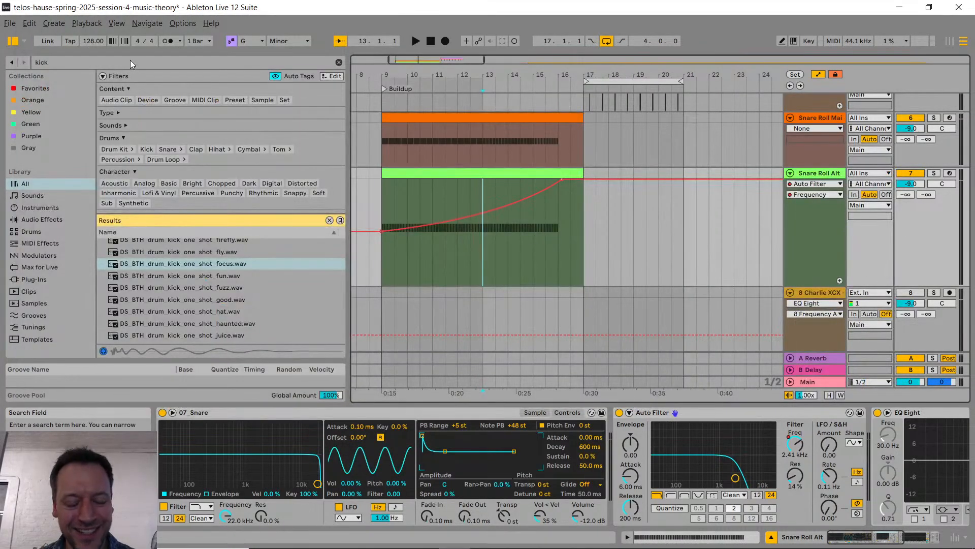
key("alt+Tab")
key("Tab")
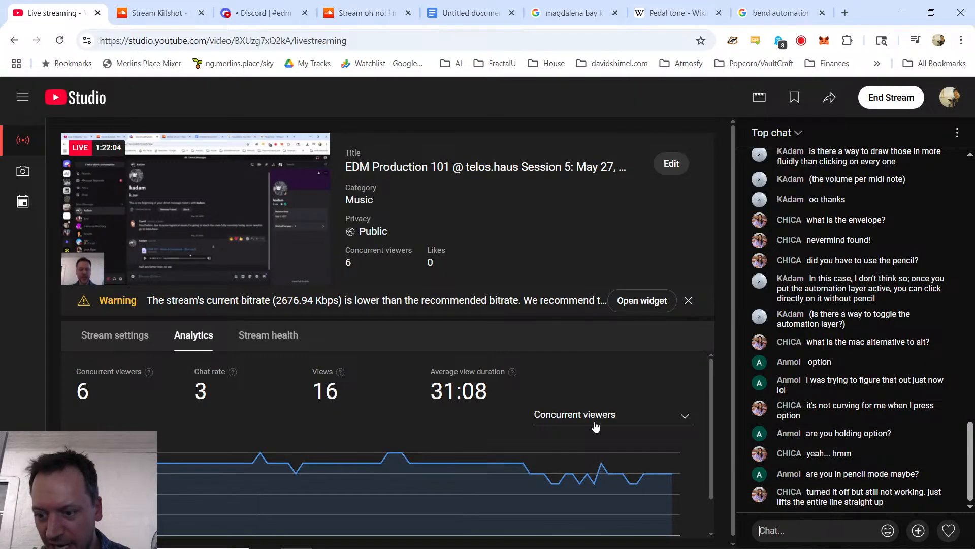
key("alt+Tab")
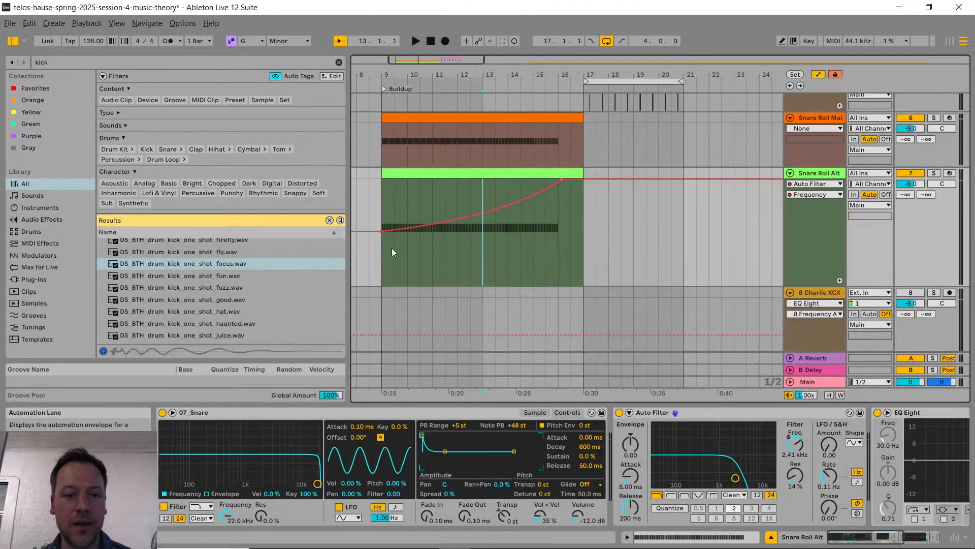
Step: Select the Snare Roll Alt filter automation from bar 9 to bar 17, try dragging its curve, and undo the edit
left_click(392, 225)
left_click_drag(574, 207, 578, 214)
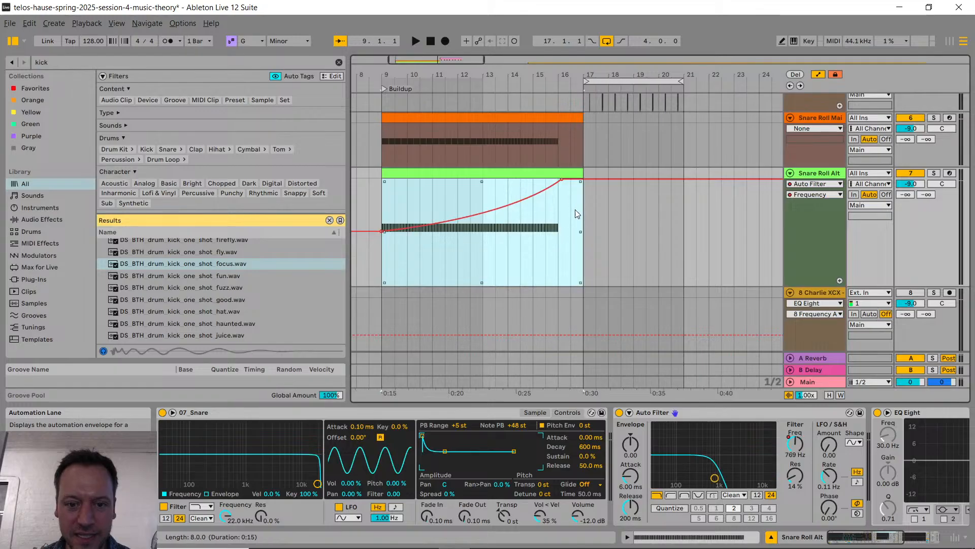
left_click_drag(468, 216, 446, 192)
key("ctrl+z")
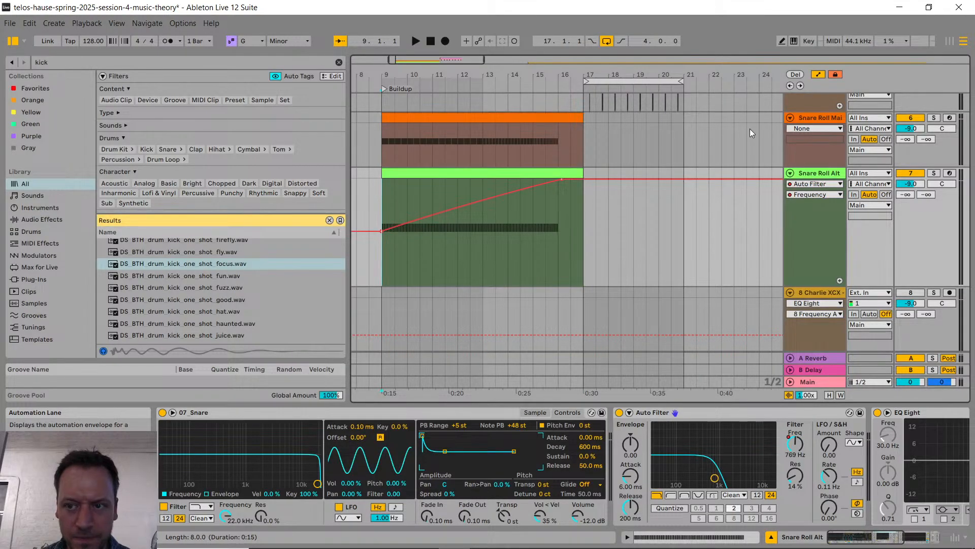
Step: Try reshaping the selected Snare Roll Alt filter ramp between bars 9 and 17 by pulling a midpoint down to about 1.18 kHz
left_click_drag(380, 197, 584, 196)
left_click_drag(465, 203, 465, 227)
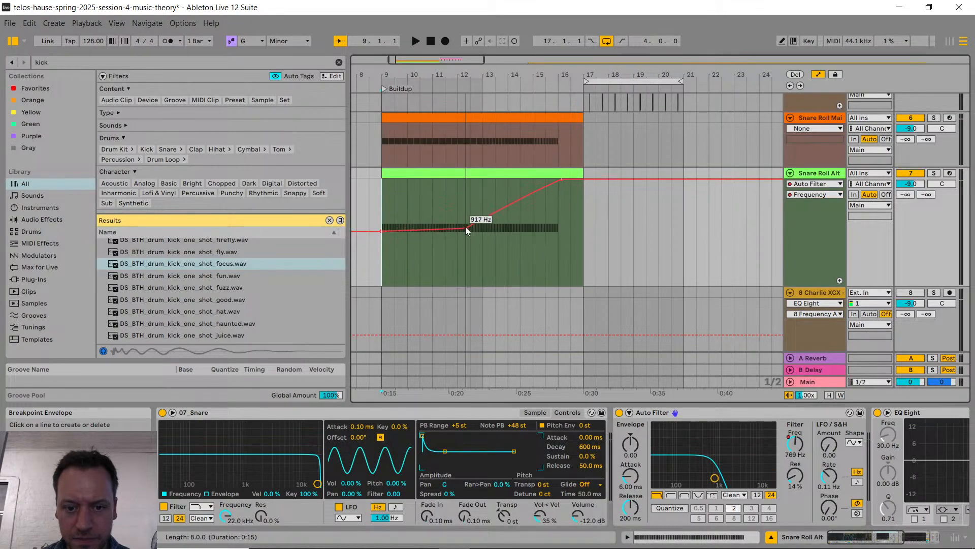
key("ctrl+z")
left_click_drag(382, 210, 583, 211)
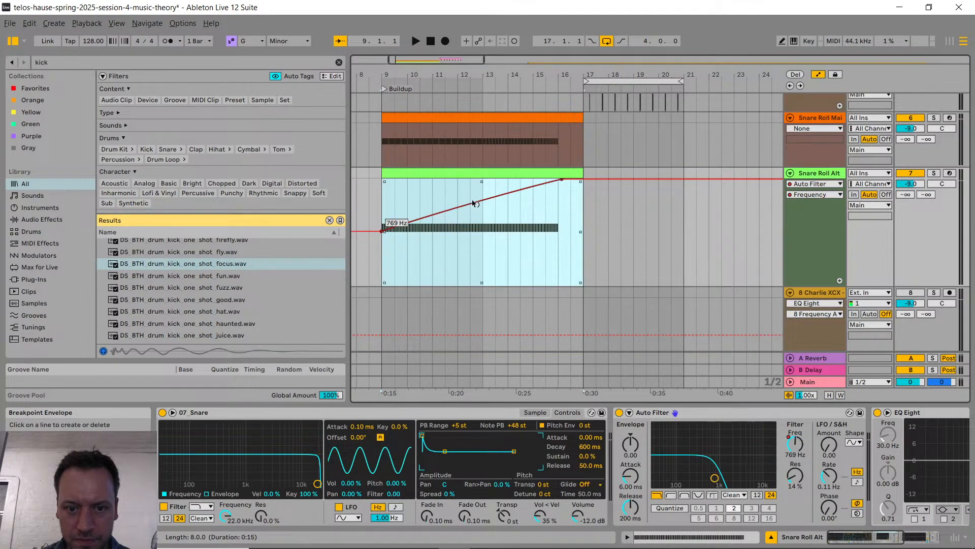
left_click_drag(473, 203, 506, 224)
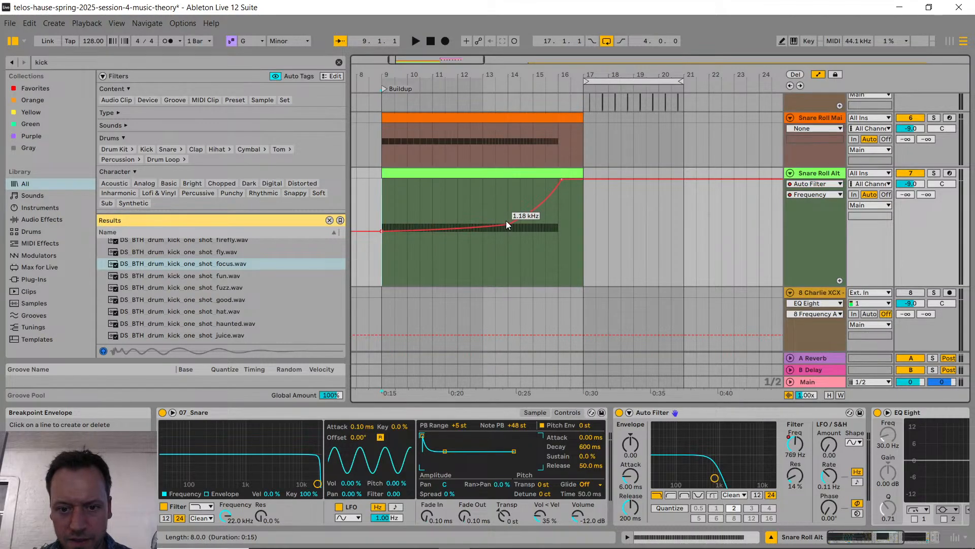
left_click_drag(382, 212, 606, 206)
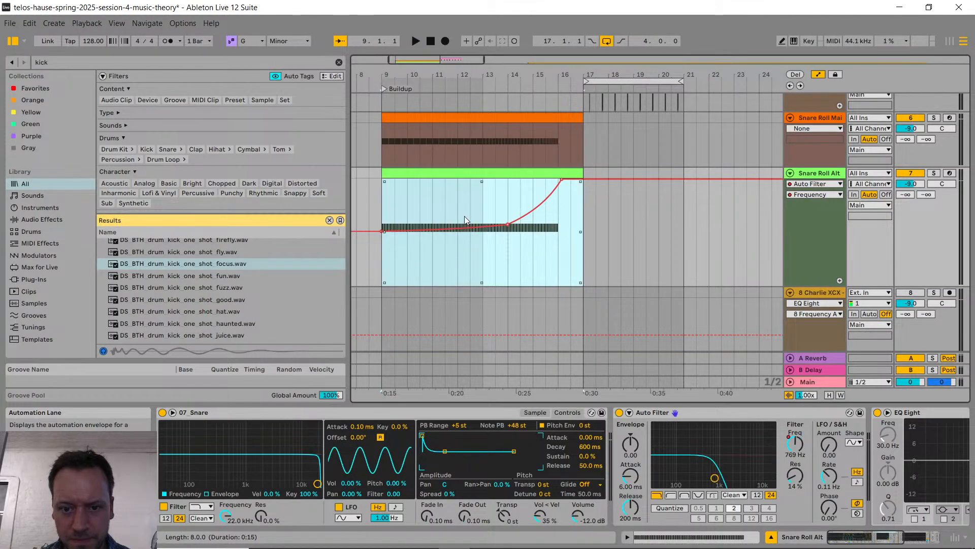
left_click(452, 228)
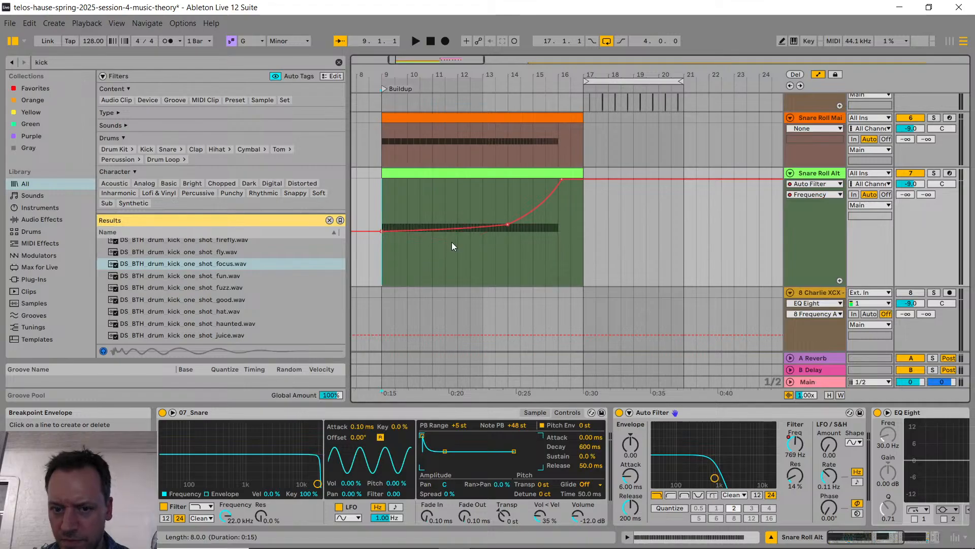
Step: Check the YouTube live chat about the curving problem, clear the stray chat text, and return to Ableton Live
key("alt+Tab")
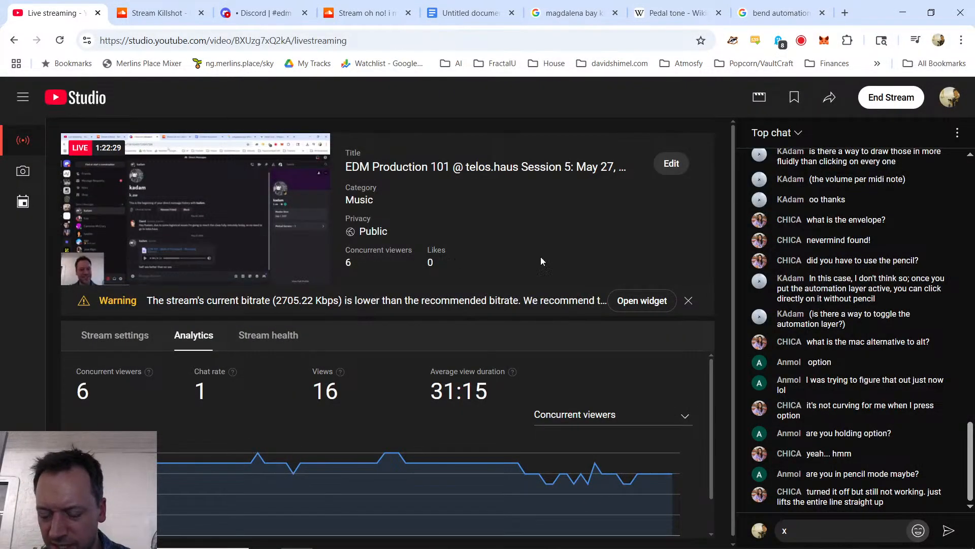
left_click(839, 524)
key("alt+Tab")
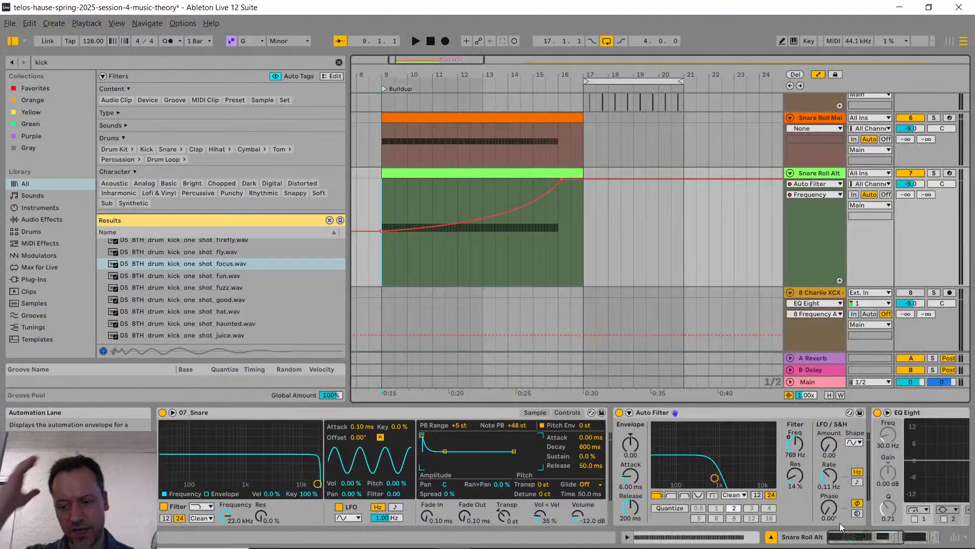
Step: Rebuild the Snare Roll Alt filter frequency ramp with breakpoints at bar 9 (719 Hz) and bar 16, raising the end and curving the line
left_click(382, 232)
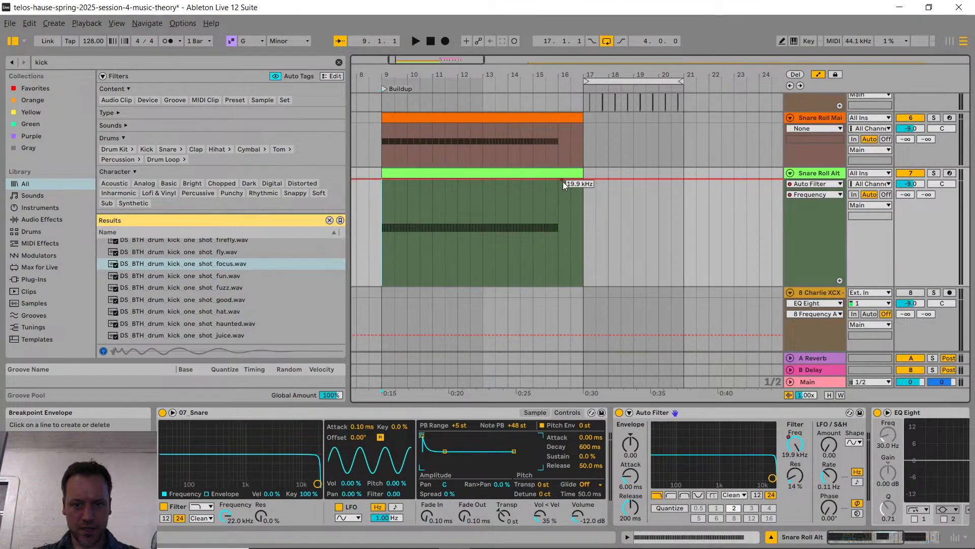
left_click_drag(563, 181, 509, 232)
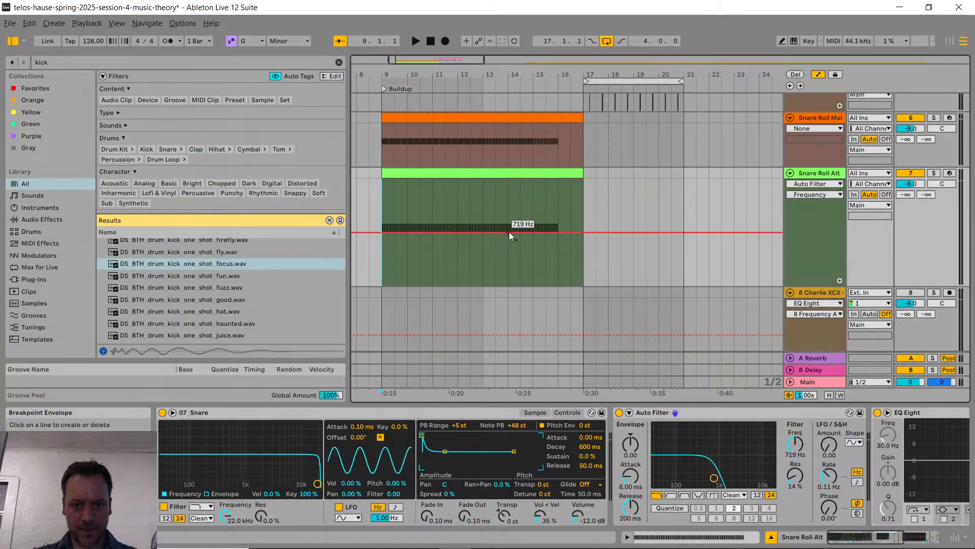
left_click(384, 234)
left_click(560, 234)
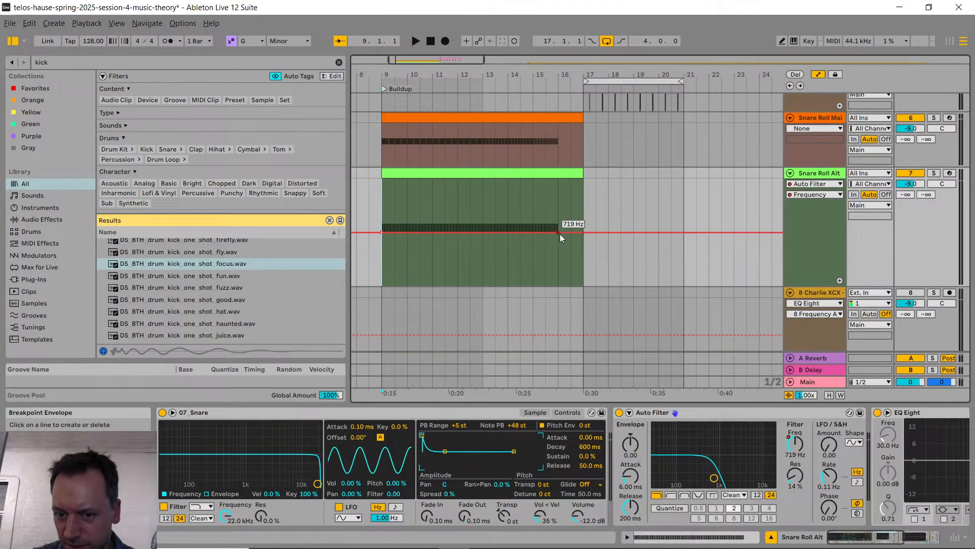
left_click_drag(560, 234, 537, 213)
Step: Check the YouTube live chat for replies about the automation curve, comparing against the ramp in Ableton Live
key("alt+Tab")
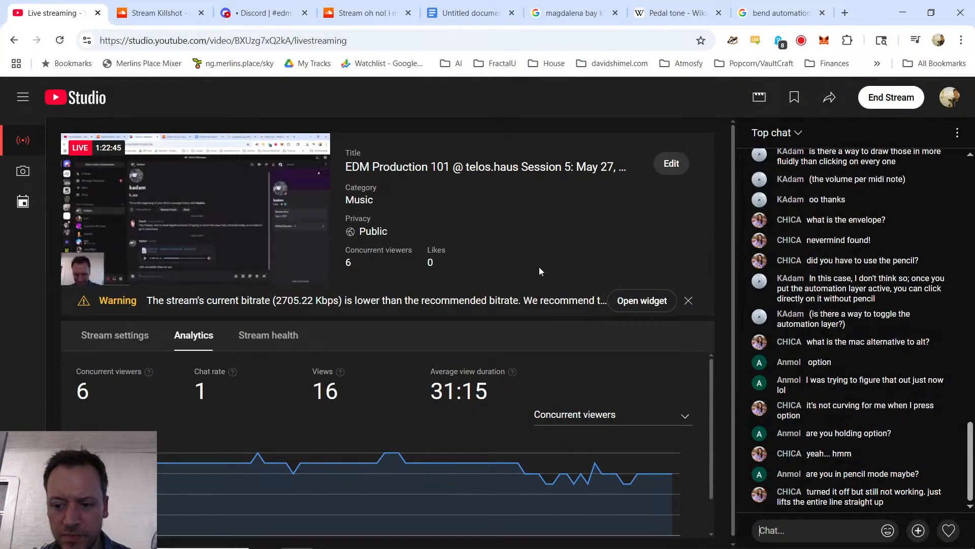
key("alt+Tab")
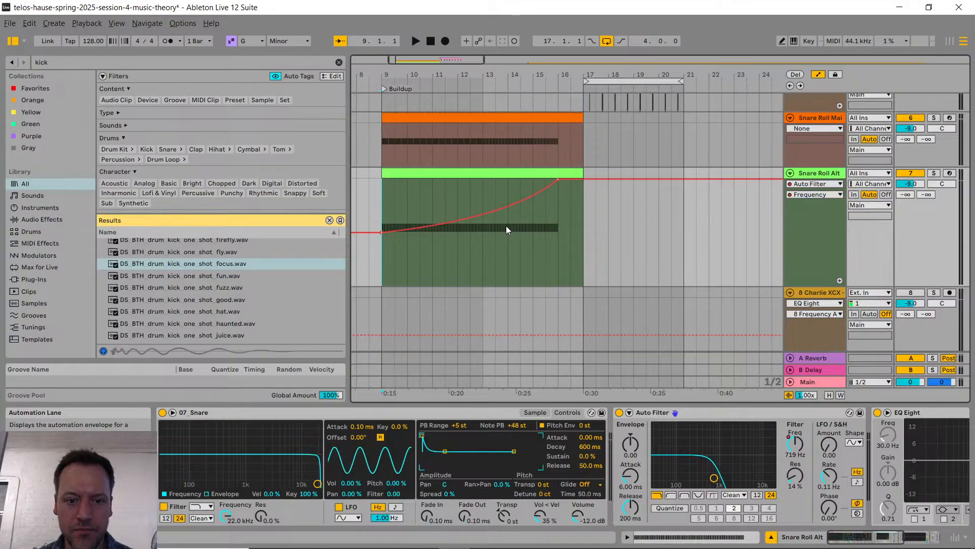
key("alt+Tab")
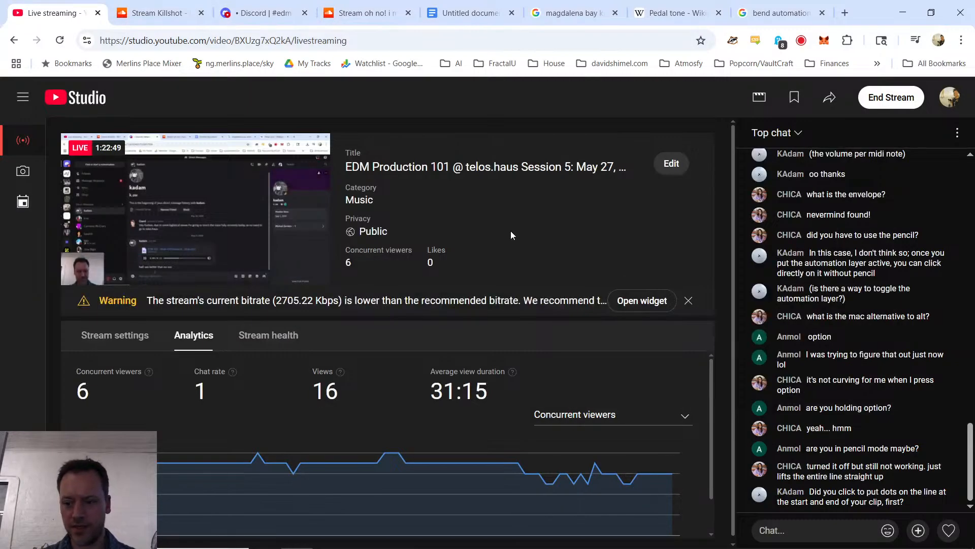
Step: Search Google in a new browser tab for "select automation curve ableton"
key("ctrl+t")
type("select ")
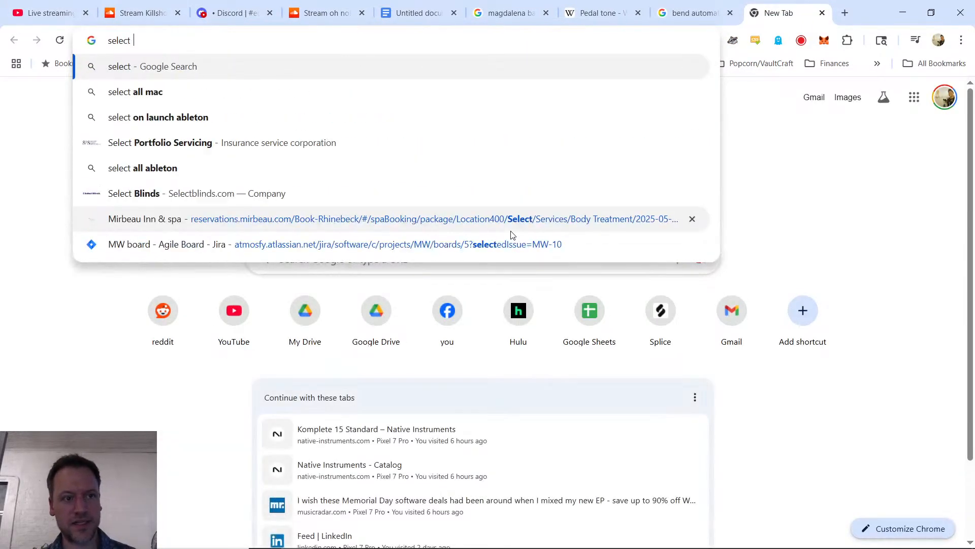
type("automation curve ableton")
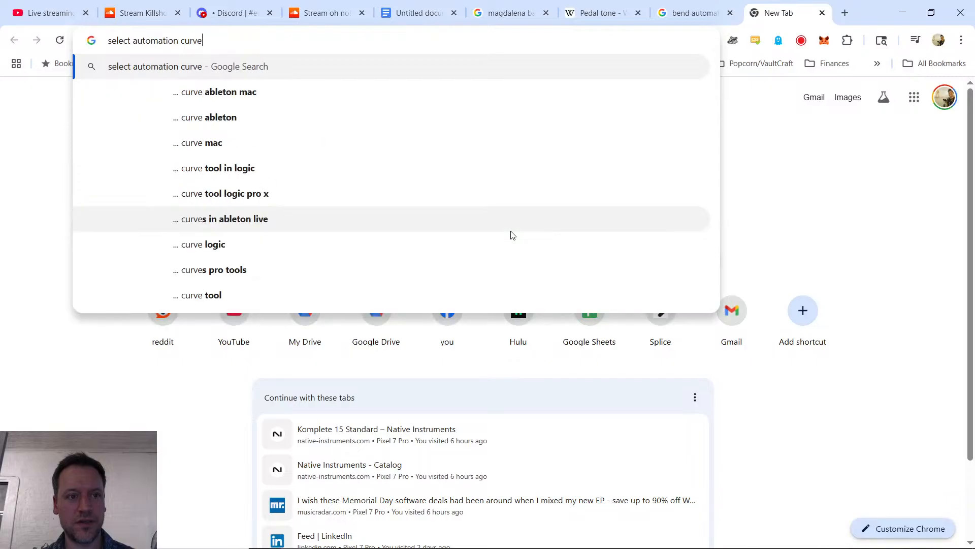
key("Return")
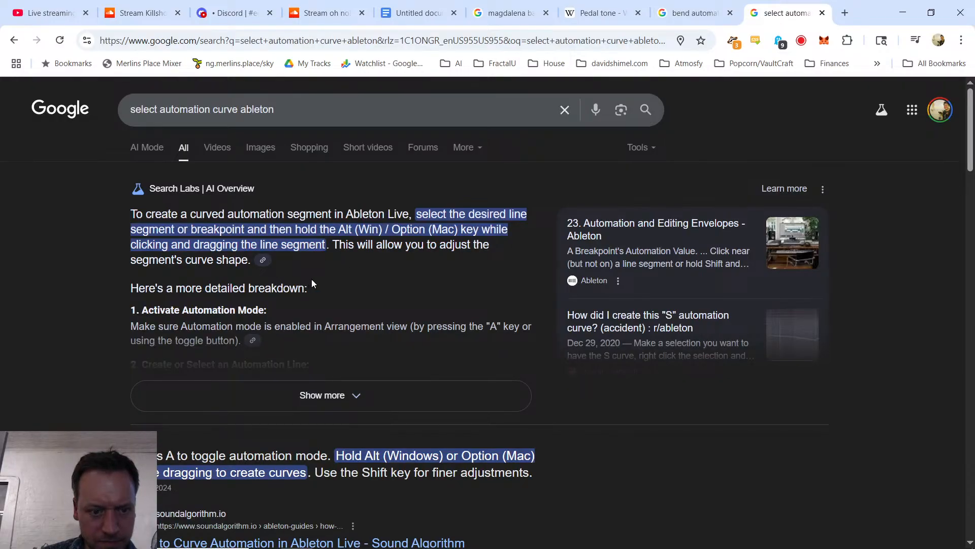
Step: Switch to Ableton Live and try dragging selected segments of the Snare Roll Alt filter automation between bars 9 and 16
key("alt+Tab")
mouse_move(383, 209)
left_mouse_down()
mouse_move(563, 199)
mouse_move(556, 191)
mouse_move(557, 206)
mouse_move(557, 186)
mouse_move(556, 208)
left_mouse_up()
mouse_move(445, 203)
left_mouse_down()
mouse_move(506, 236)
mouse_move(482, 239)
mouse_move(482, 225)
left_mouse_up()
left_click_drag(403, 253, 429, 252)
left_click(434, 224)
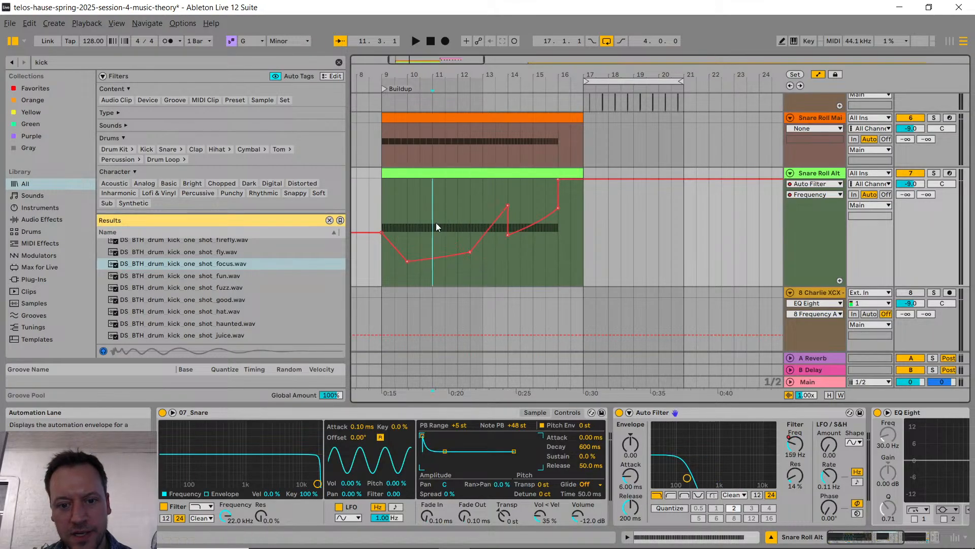
left_click_drag(431, 201, 508, 204)
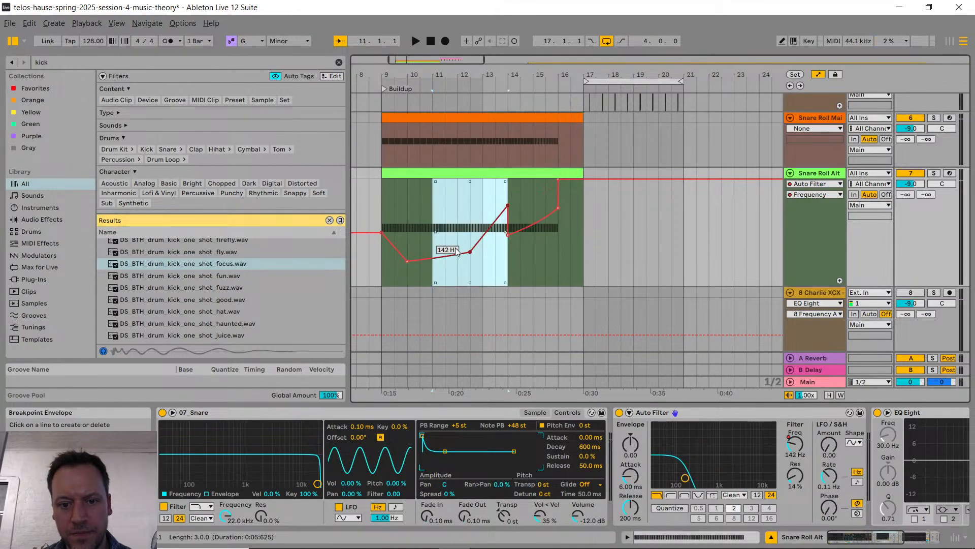
left_click_drag(455, 254, 470, 255)
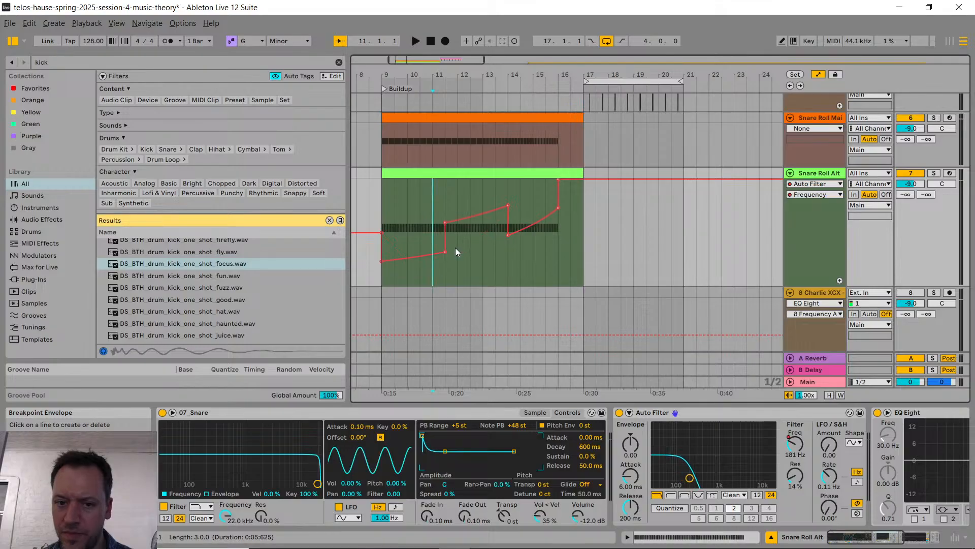
Step: Review the Google answer on curving automation, read the newest YouTube live chat messages, and return to Ableton Live
key("alt+Tab")
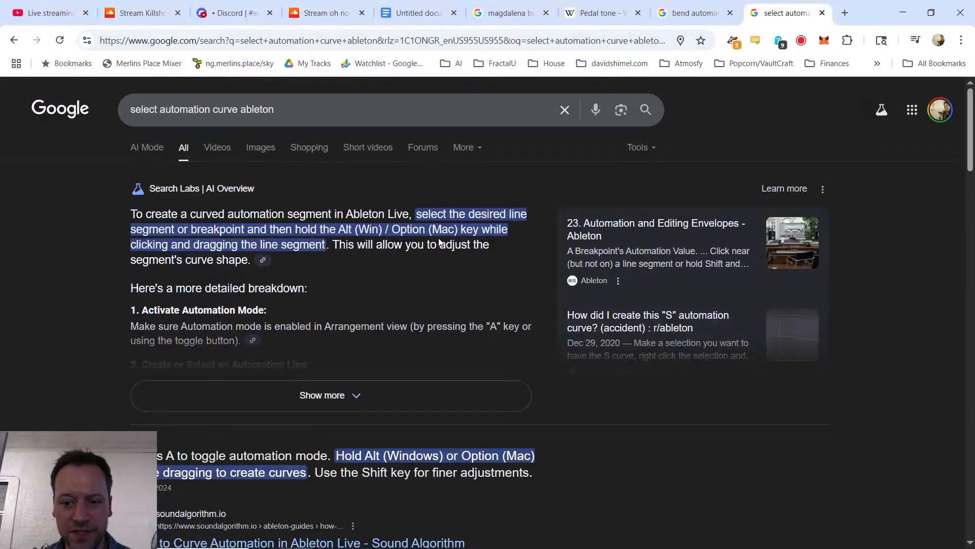
key("alt+Tab")
key("alt+Tab")
left_click(55, 7)
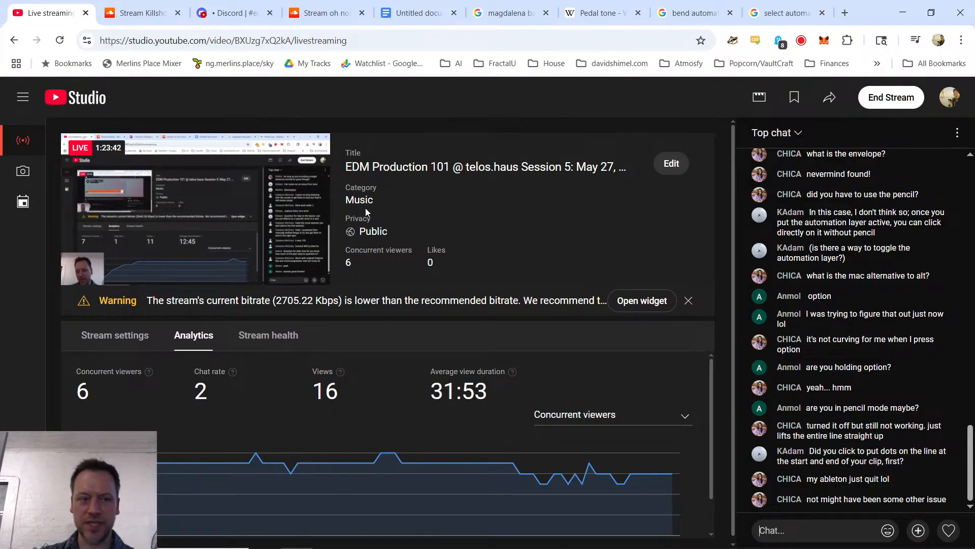
key("alt+Tab")
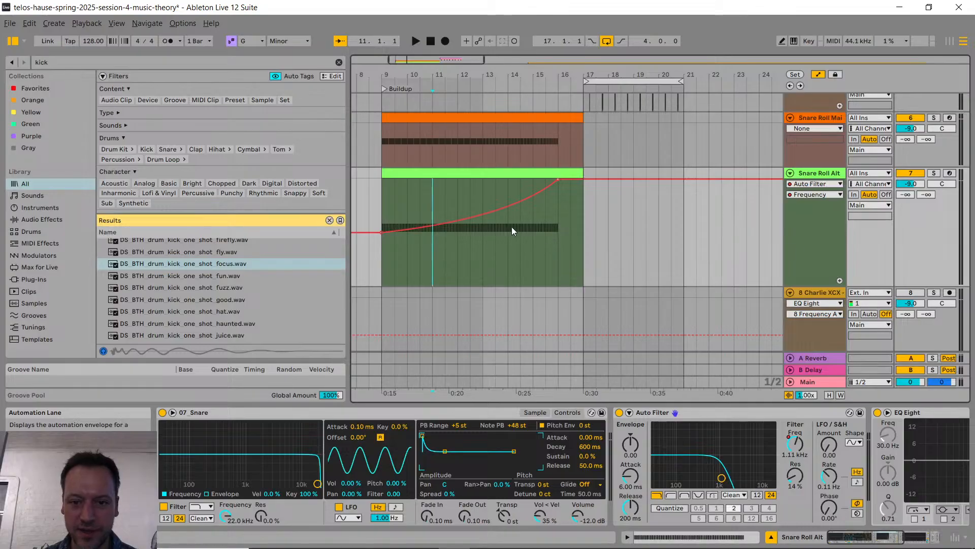
Step: Hide the automation lanes and check the kick sample posted in Discord's edm-production-101 channel, then return to Ableton Live
key("a")
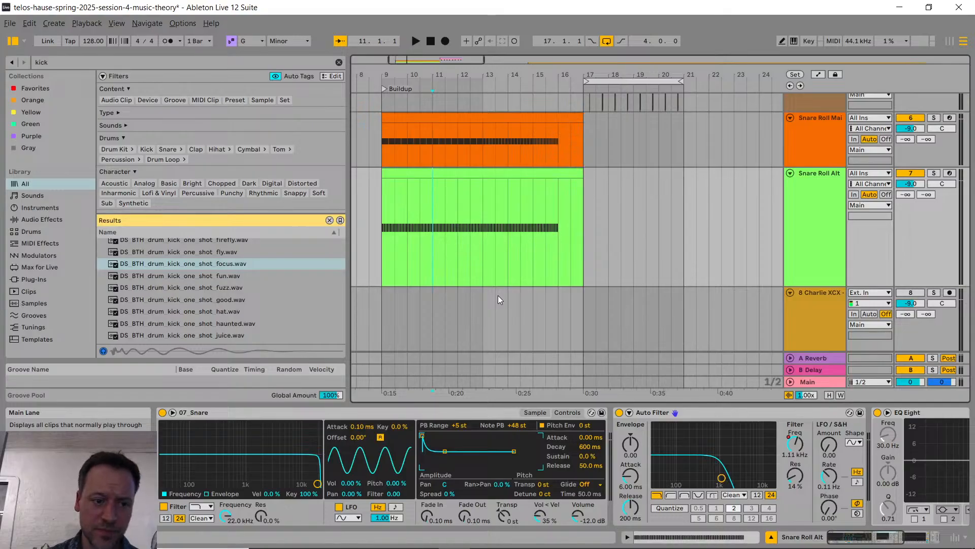
key("alt+Tab")
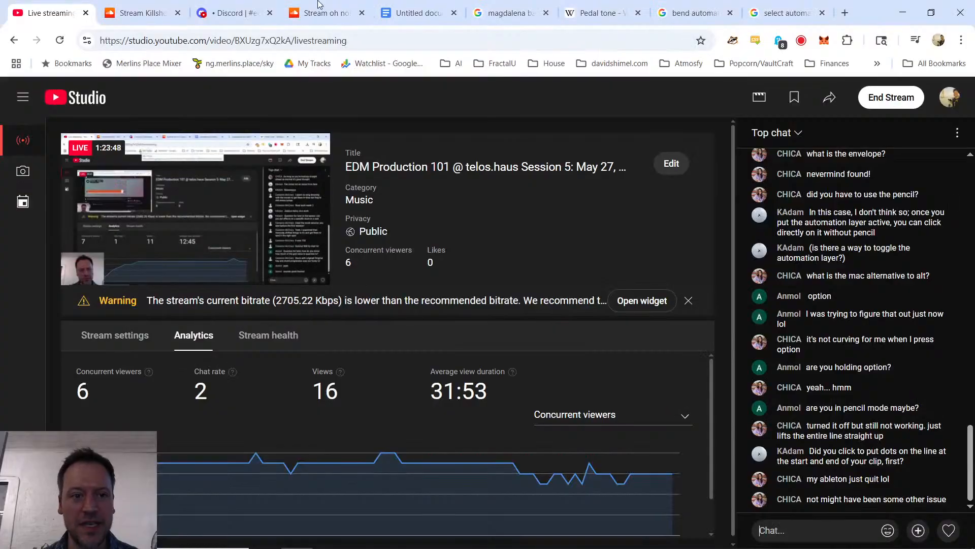
left_click(230, 12)
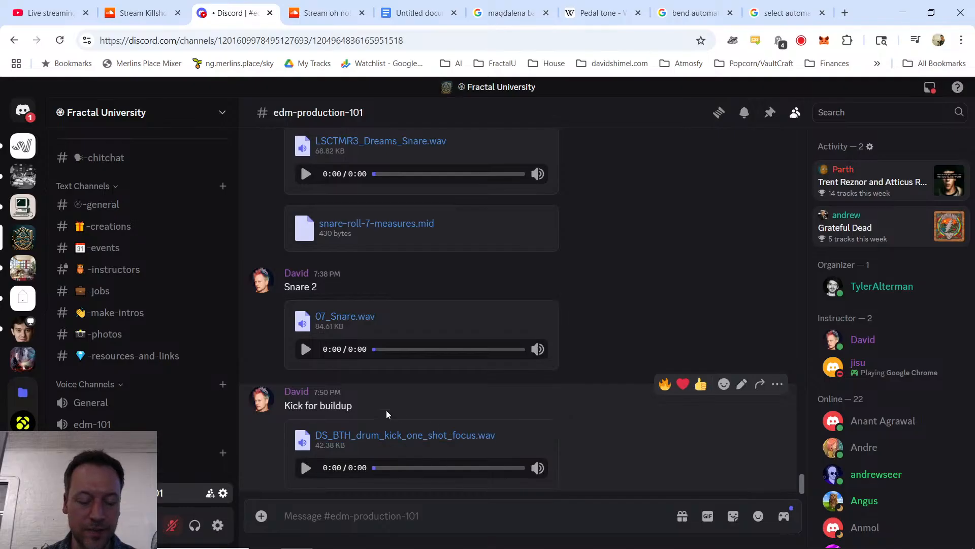
key("alt+Tab")
Step: Insert a MIDI track below Snare Roll Alt and load DS_BTH_drum_kick_one_shot_focus.wav as its instrument
left_click(810, 196)
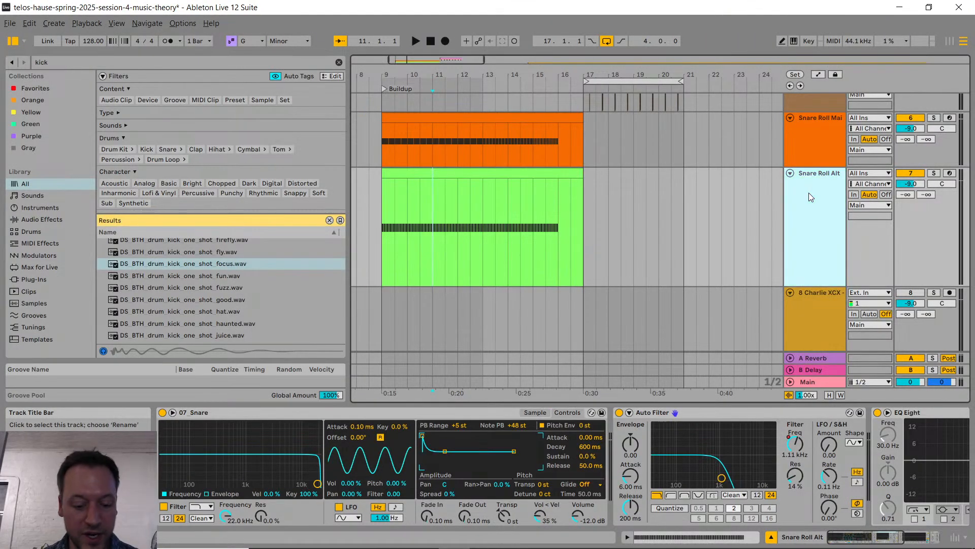
key("ctrl+shift+t")
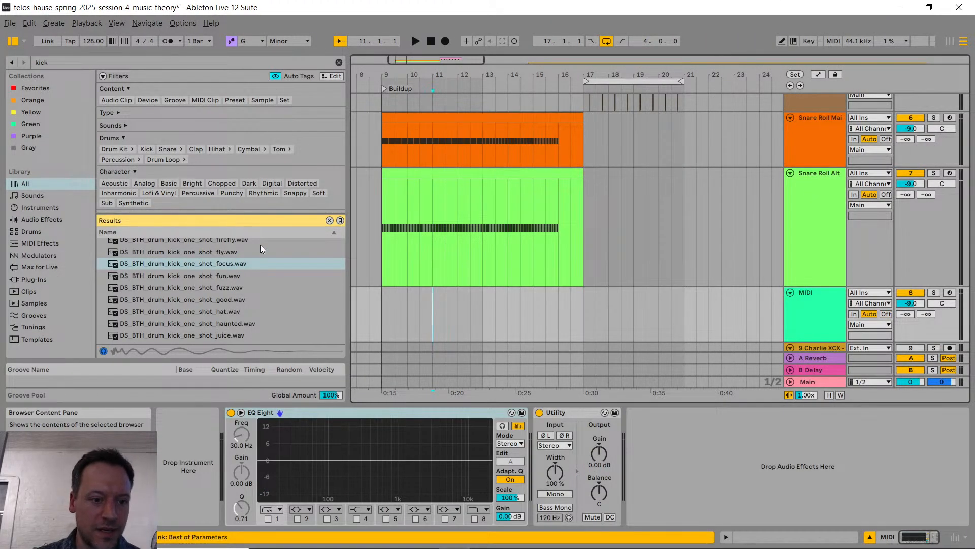
left_click_drag(226, 267, 188, 456)
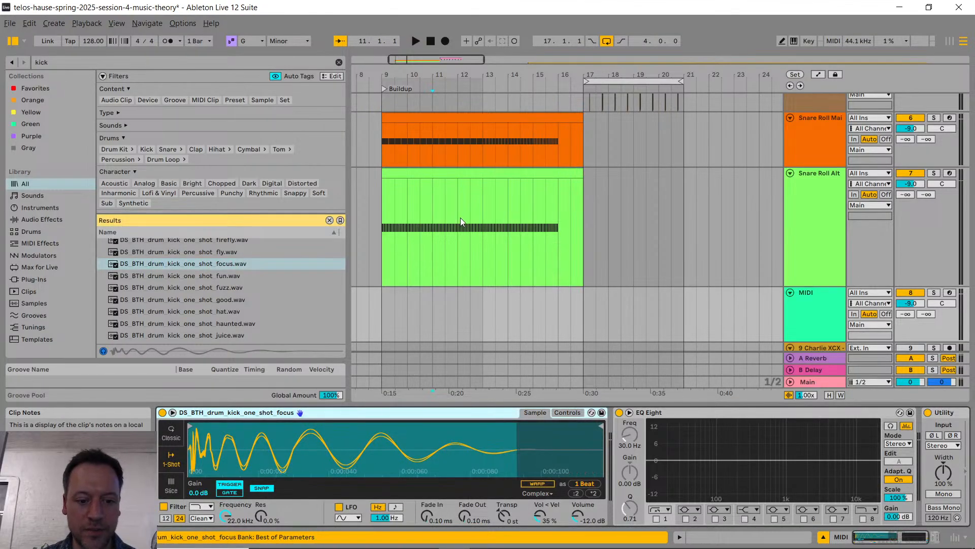
scroll(460, 221, "down", 1)
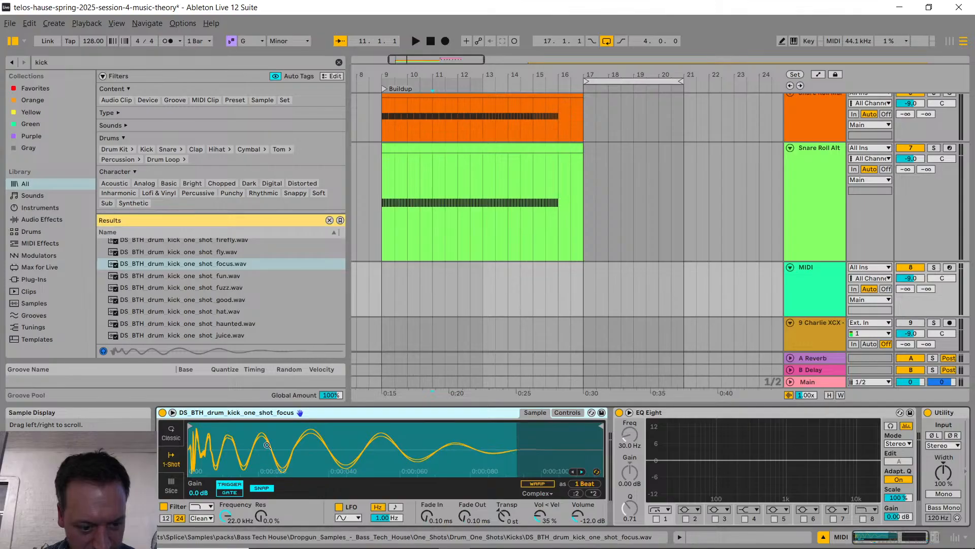
Step: Create an empty eight-bar MIDI clip on the new kick track from bar 9 to bar 17
left_click(483, 305)
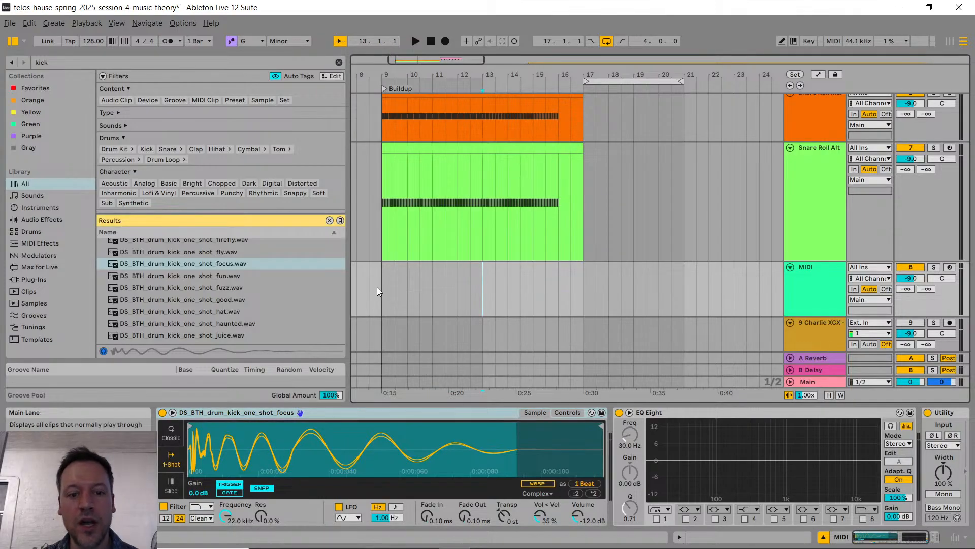
left_click_drag(379, 280, 578, 275)
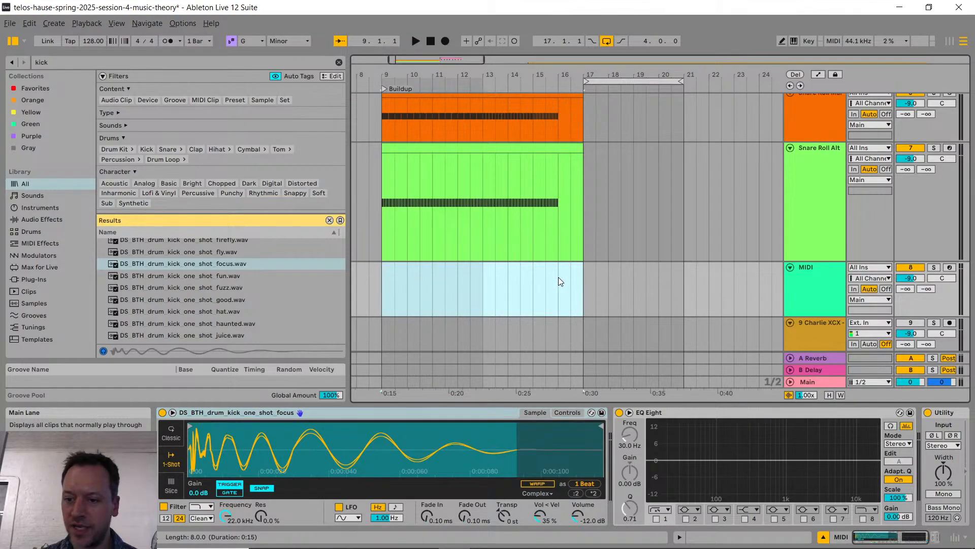
key("ctrl+shift+m")
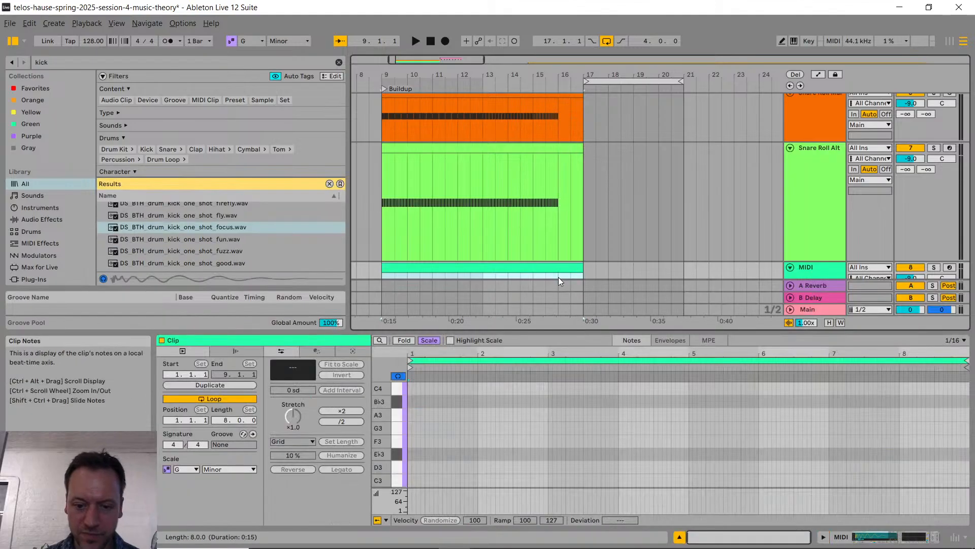
Step: Set the note grid to 1/4 and draw quarter-note C3 kicks on the first beat of clip bars 1 to 4
left_click(955, 340)
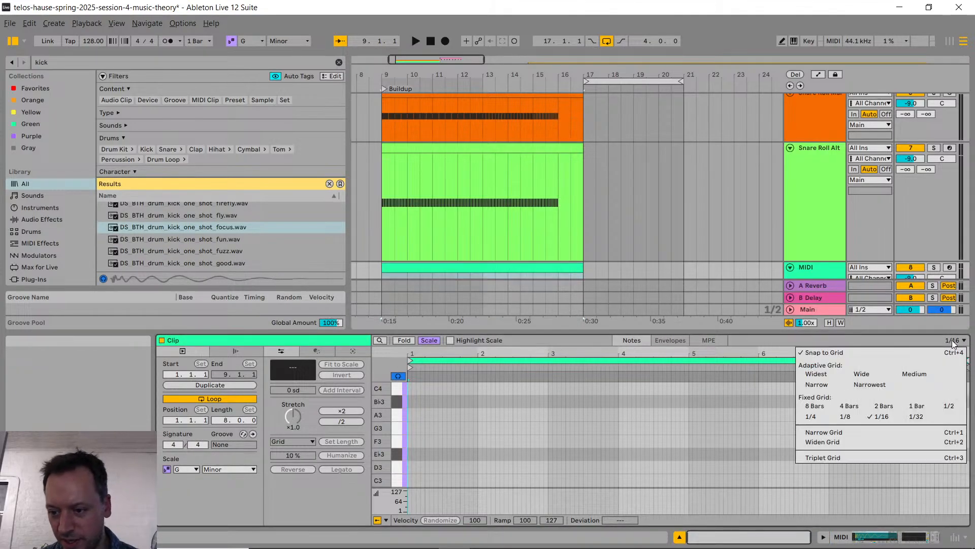
left_click(821, 418)
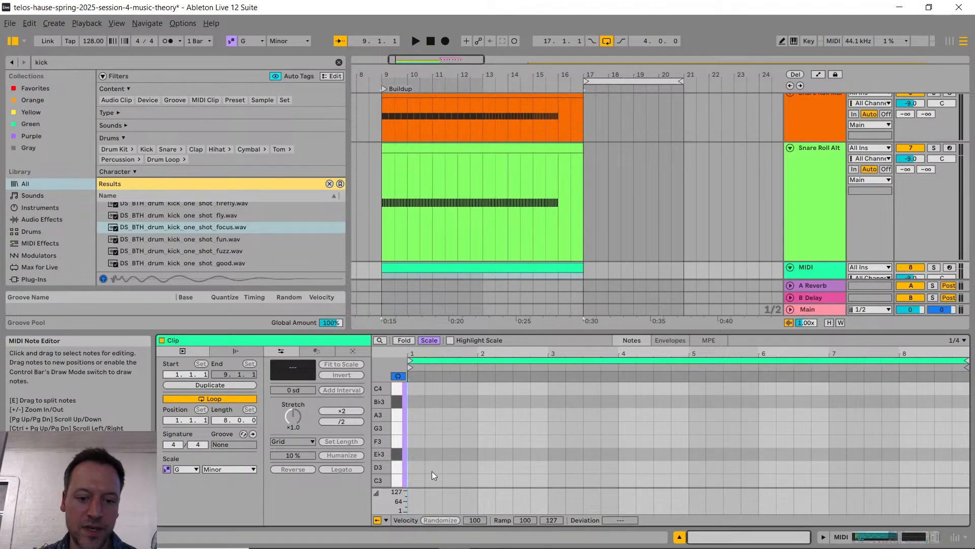
key("b")
left_click(415, 480)
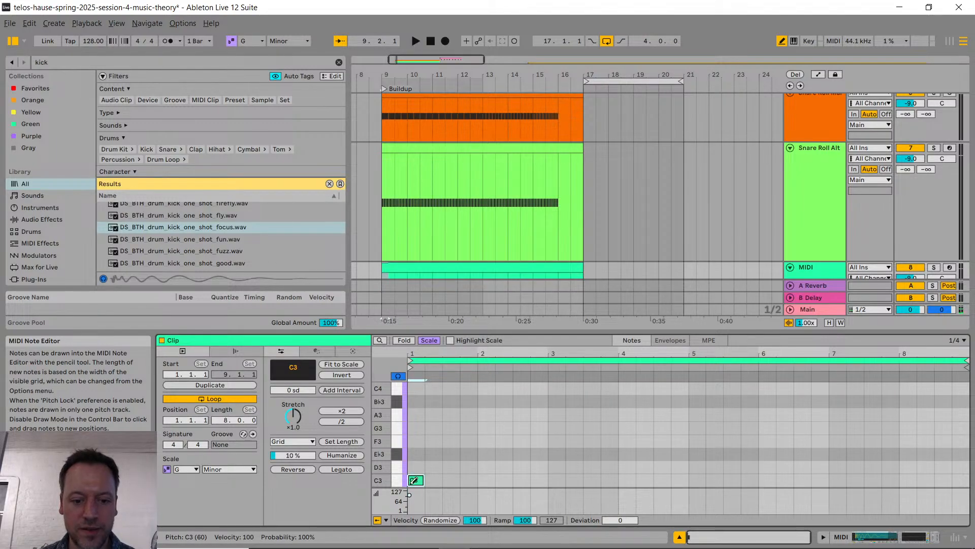
key("b")
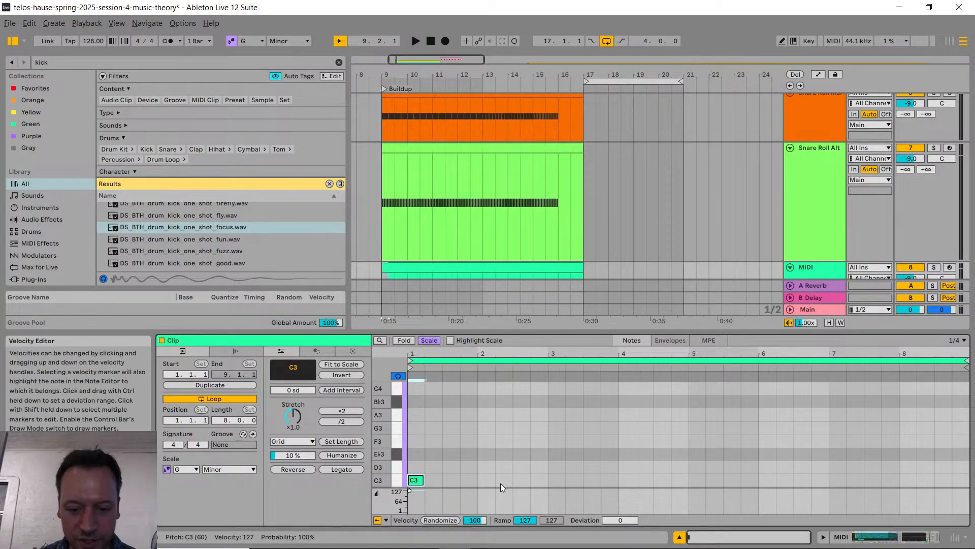
key("b")
left_click(486, 481)
left_click(557, 480)
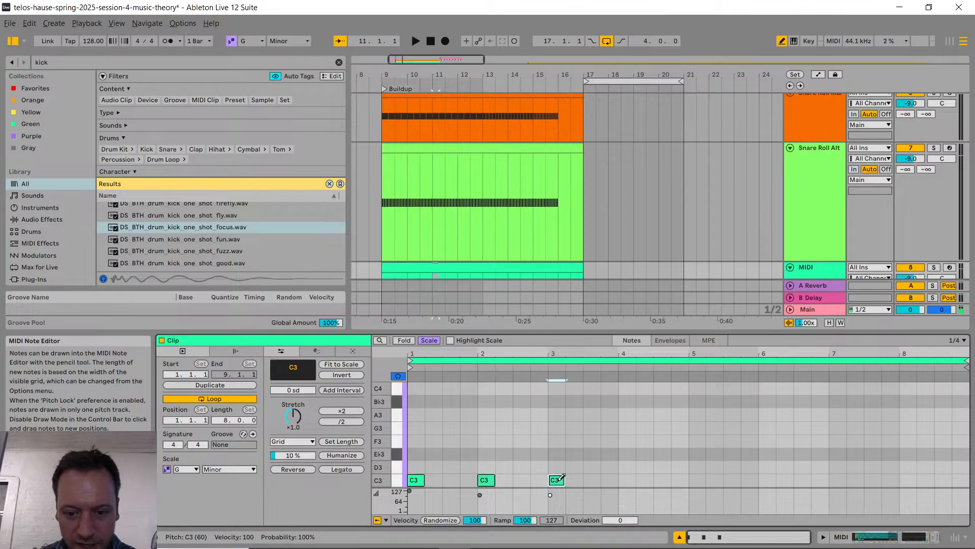
left_click(627, 480)
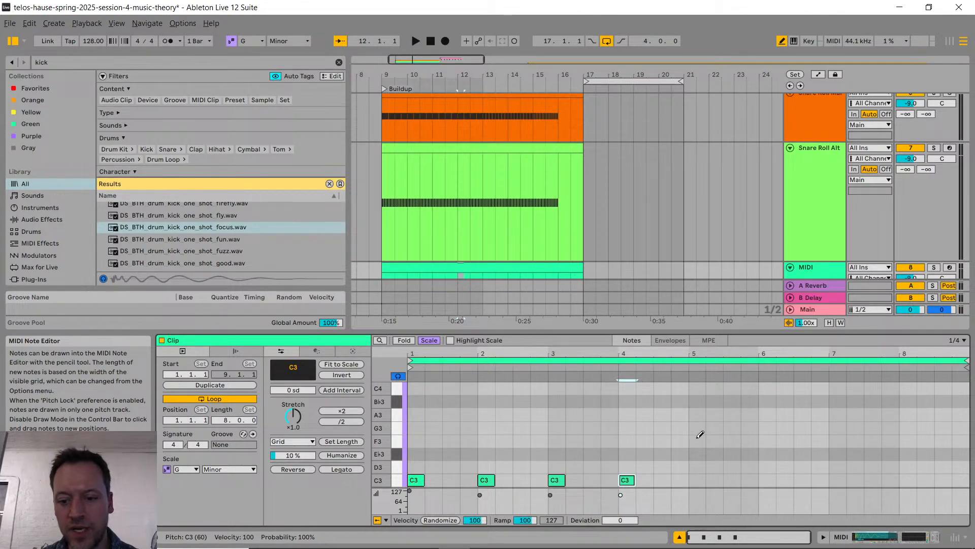
Step: Draw C3 kicks on beats 1 and 3 of clip bars 5 and 6 and on every beat of bar 7
left_click(697, 479)
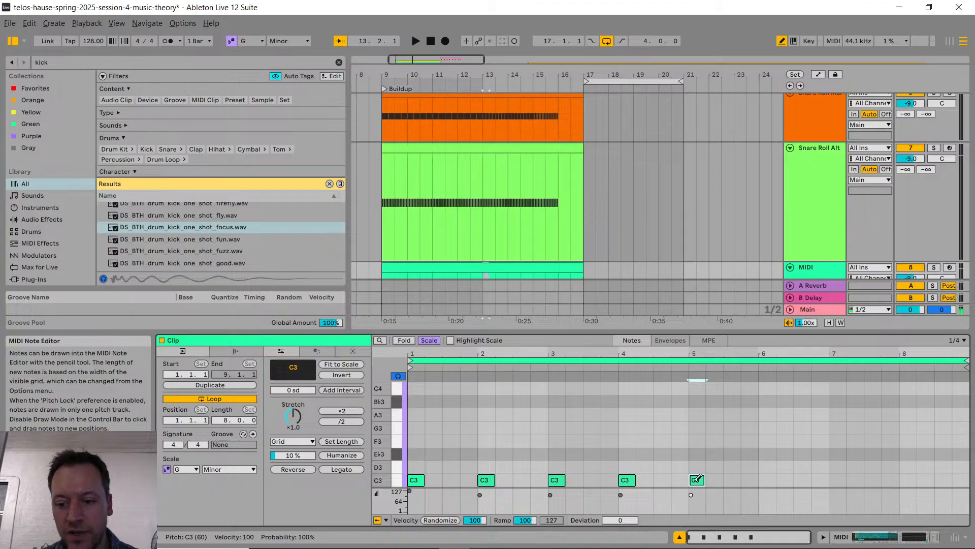
left_click(730, 479)
left_click(767, 480)
left_click(801, 480)
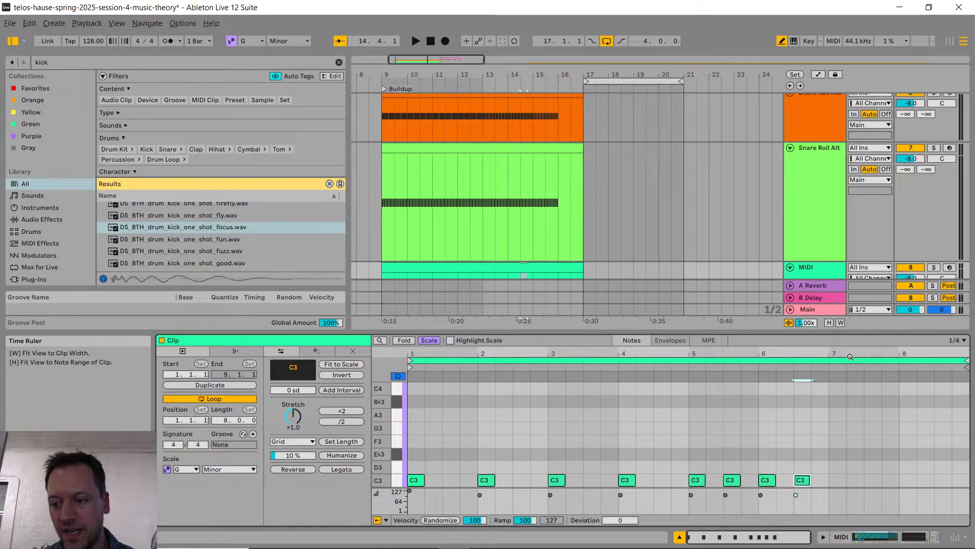
left_click(836, 480)
left_click(854, 479)
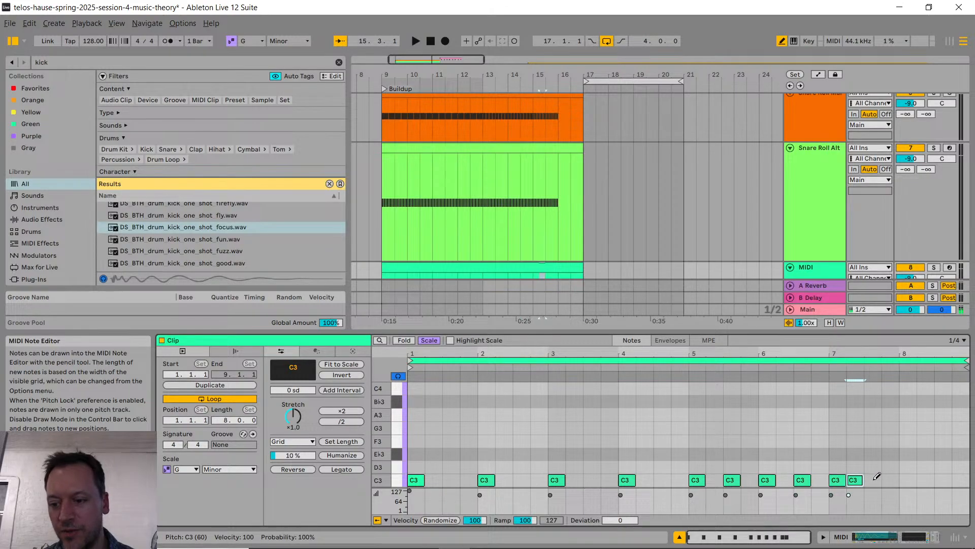
left_click(871, 479)
left_click(889, 480)
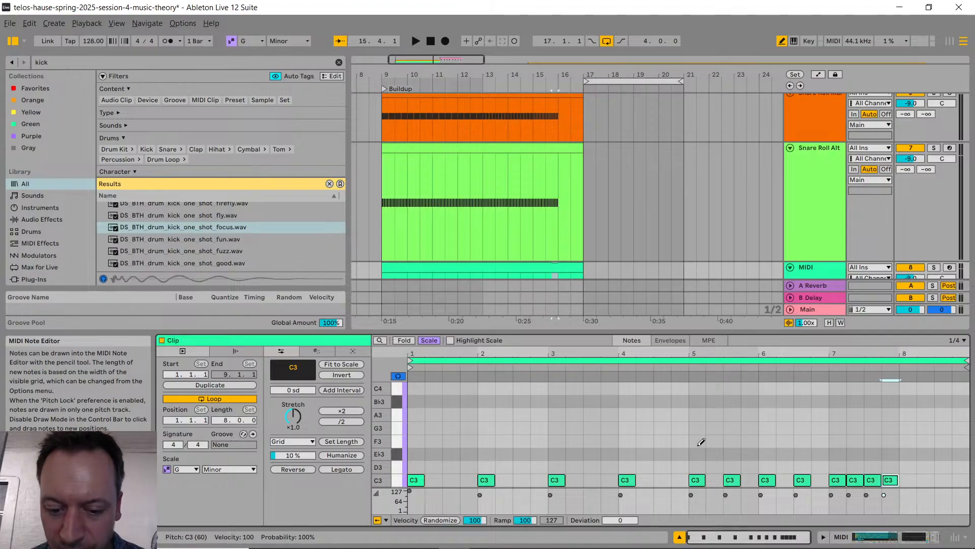
Step: Set the velocity of all notes in the kick clip to 127
key("b")
key("ctrl+a")
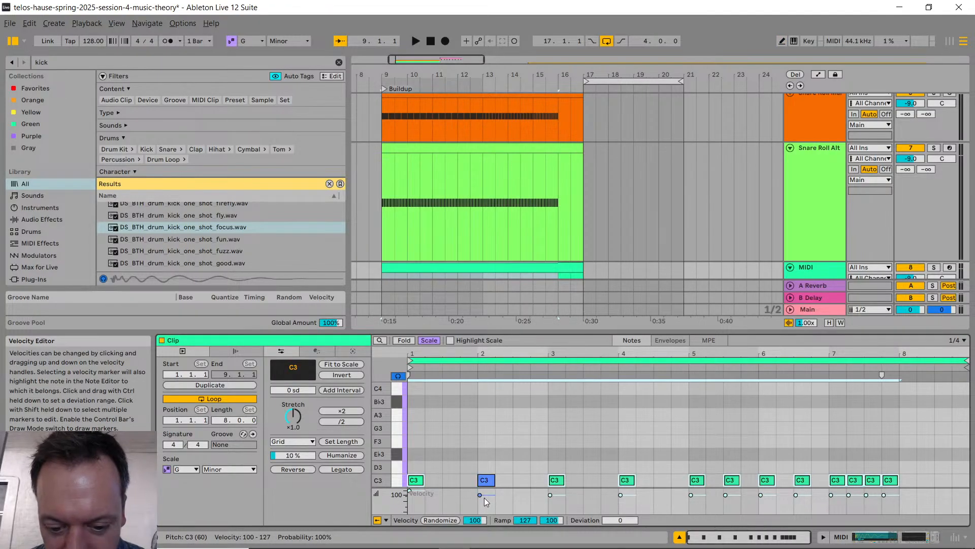
left_click_drag(480, 494, 479, 486)
left_click(801, 435)
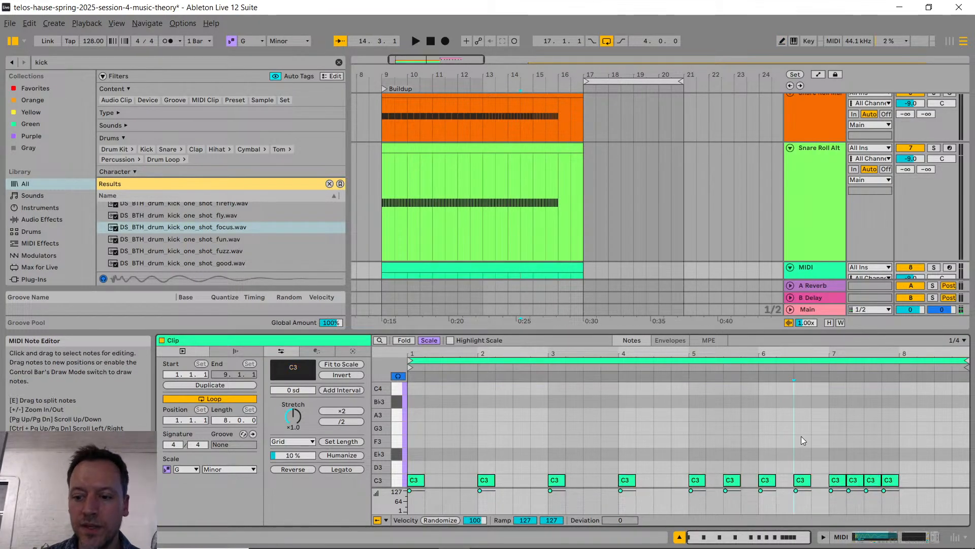
Step: Rename the kick's MIDI track Kick Roll and set its volume to -4.5 dB while playing the buildup from bar 9
scroll(584, 274, "down", 1)
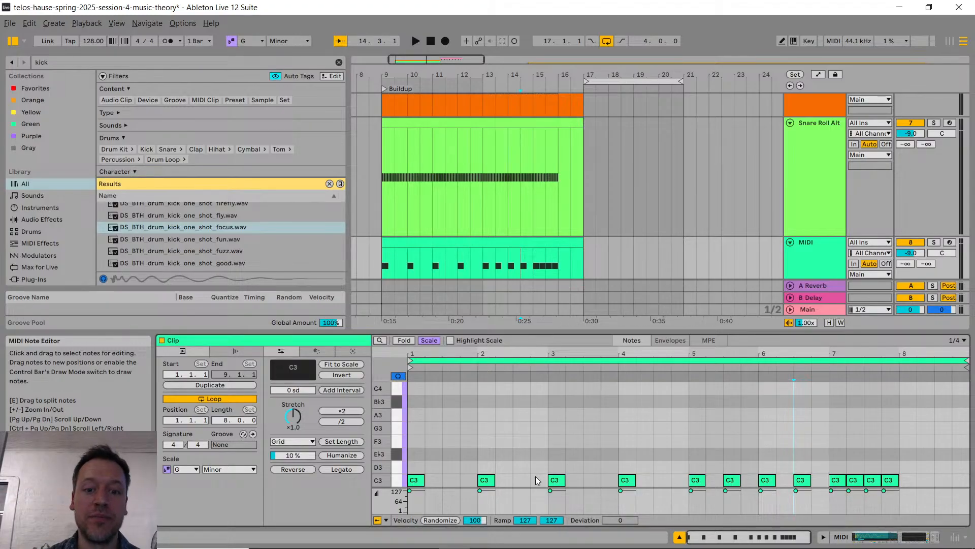
left_click(807, 246)
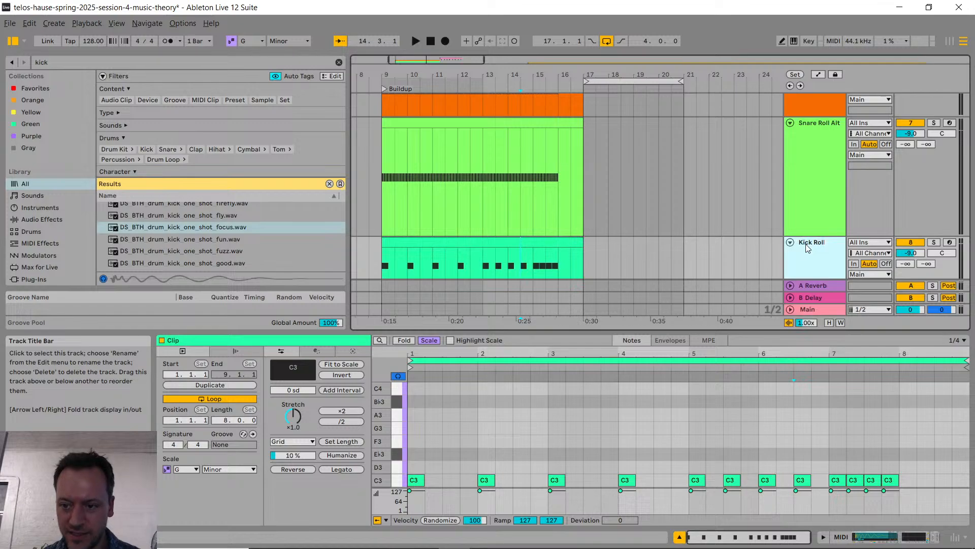
left_click(384, 184)
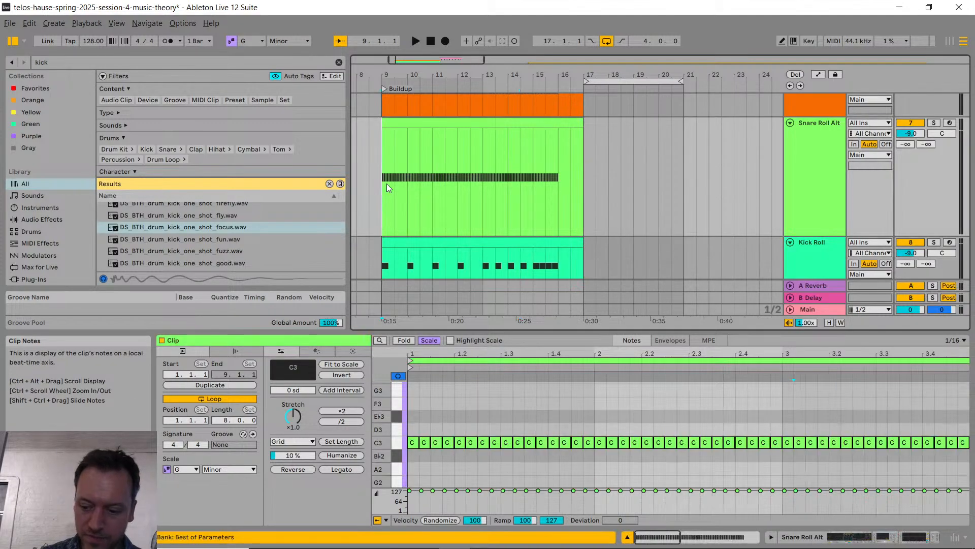
key("space")
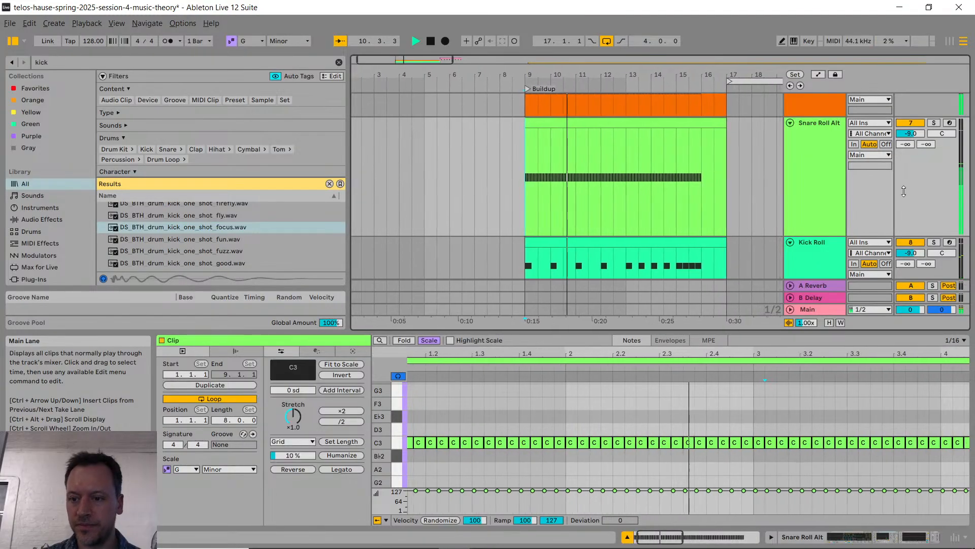
left_click_drag(911, 253, 911, 239)
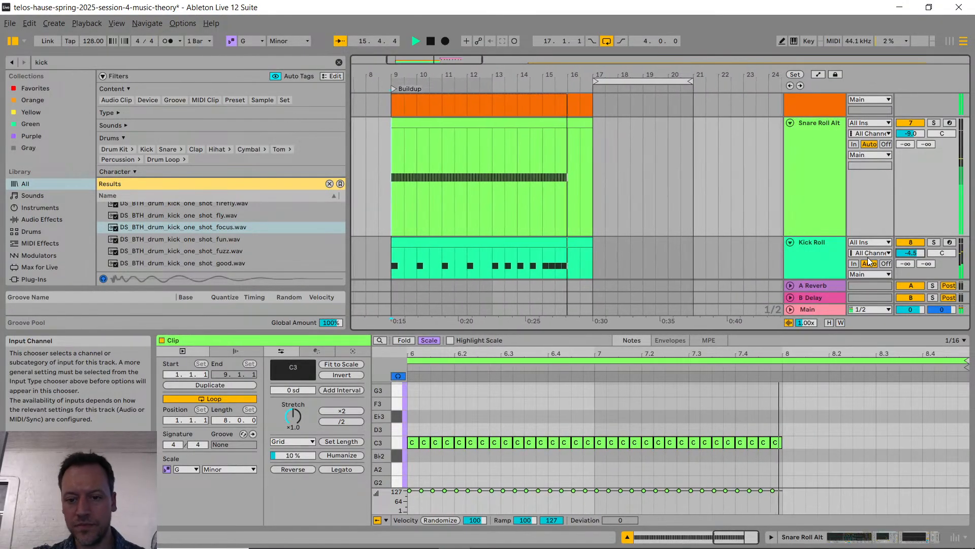
key("space")
Step: Check Discord's edm-production-101 channel and the YouTube live chat for new messages, and return to Ableton Live
key("alt+Tab")
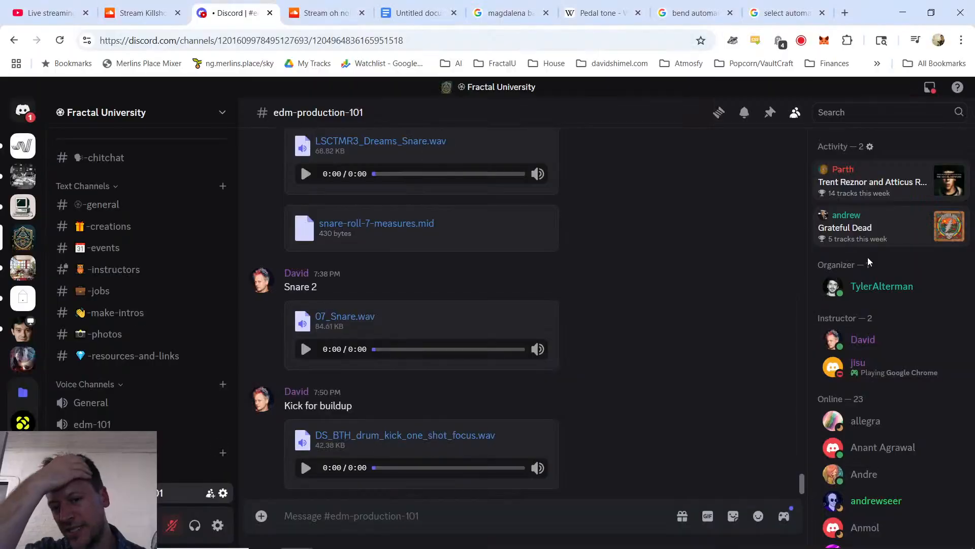
key("ctrl+1")
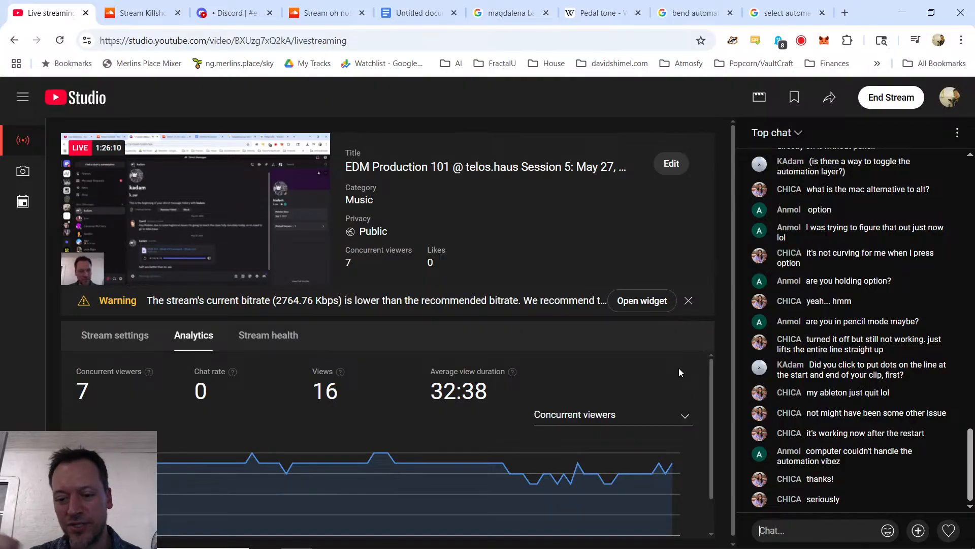
key("alt+Tab")
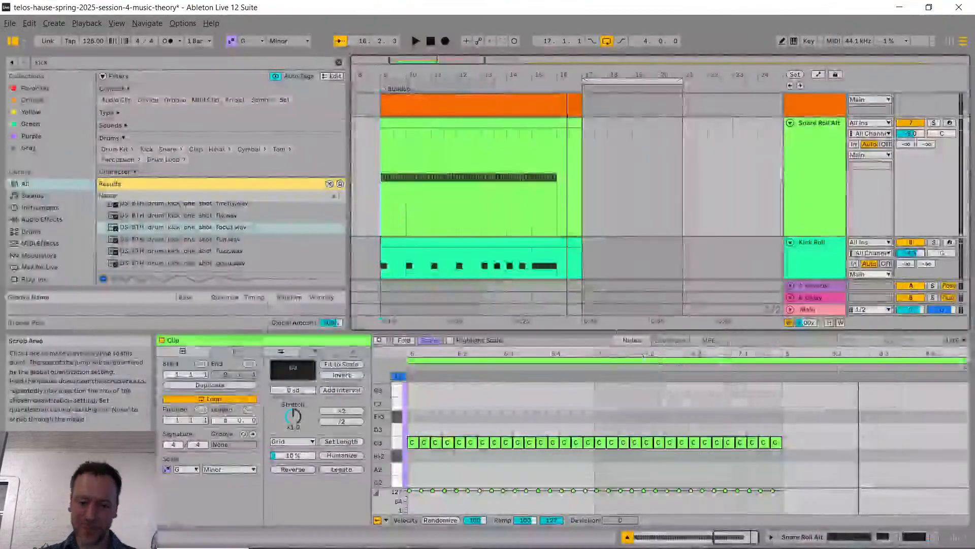
Step: Enlarge the arrangement by shortening the clip editor and narrowing the browser, keeping the buildup tracks in view
left_click_drag(645, 332, 644, 381)
scroll(431, 230, "up", 2)
scroll(430, 230, "down", 3)
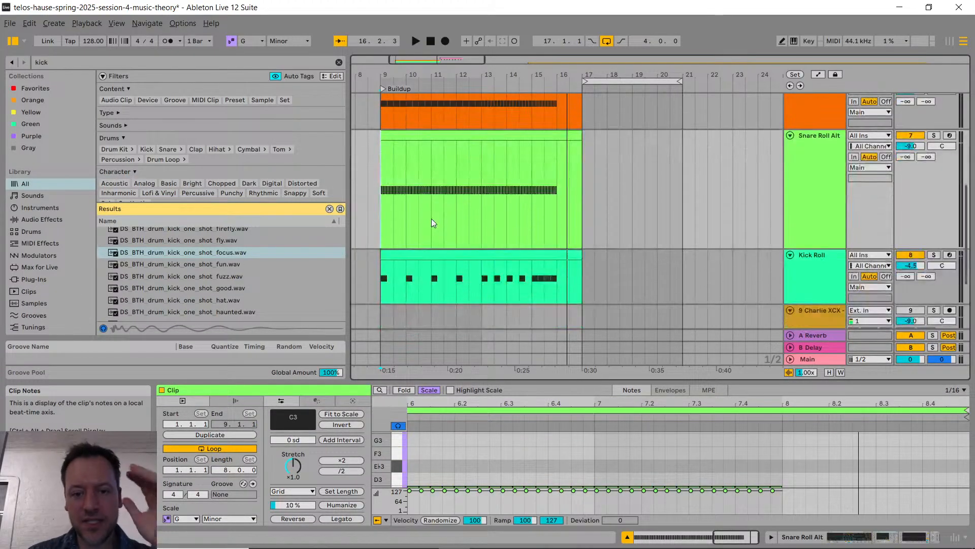
scroll(546, 194, "up", 2)
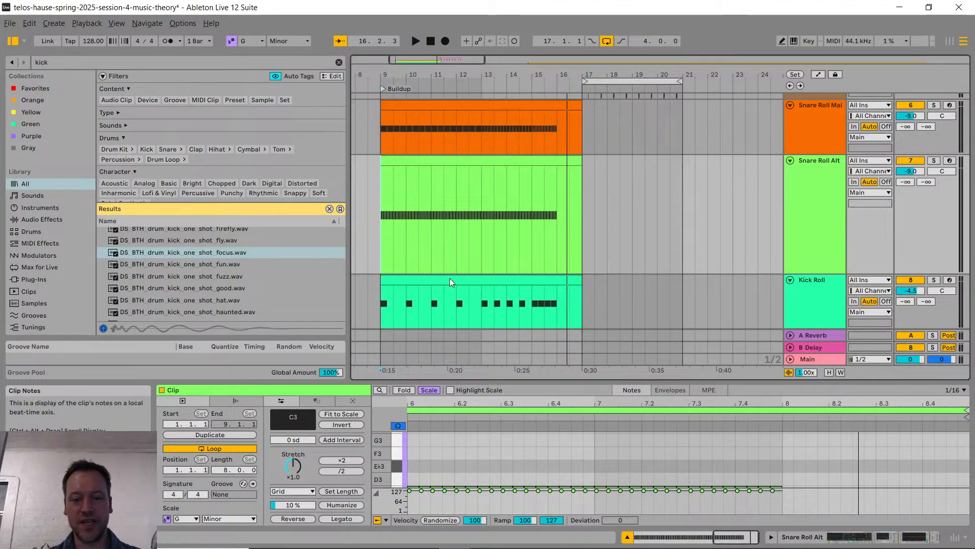
left_click_drag(349, 215, 163, 215)
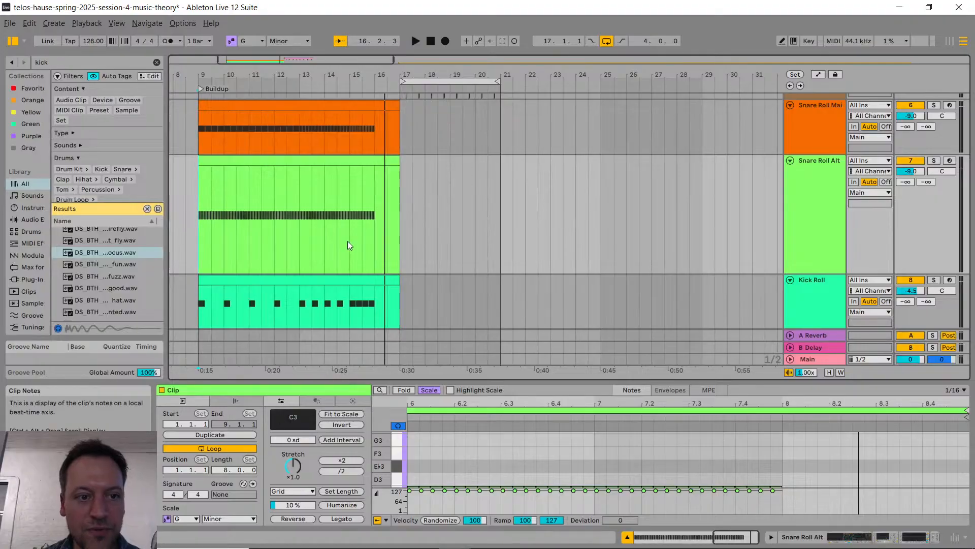
scroll(347, 241, "left", 5)
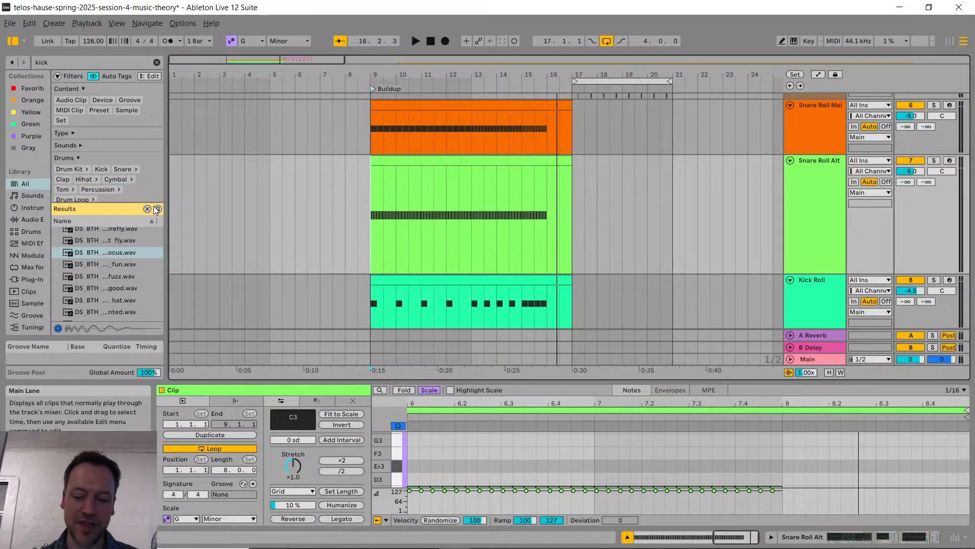
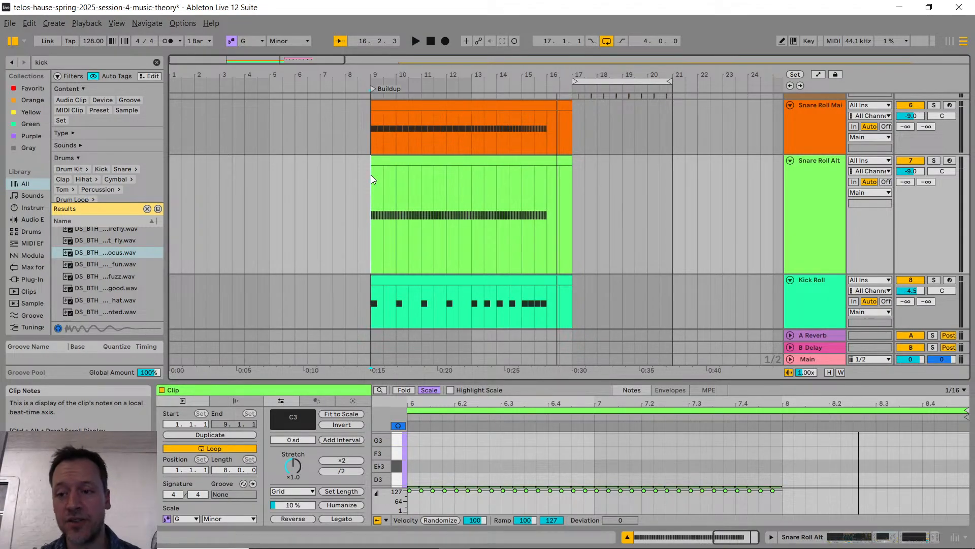
Step: Insert a new MIDI track directly below the Kick Roll track
scroll(798, 254, "down", 2)
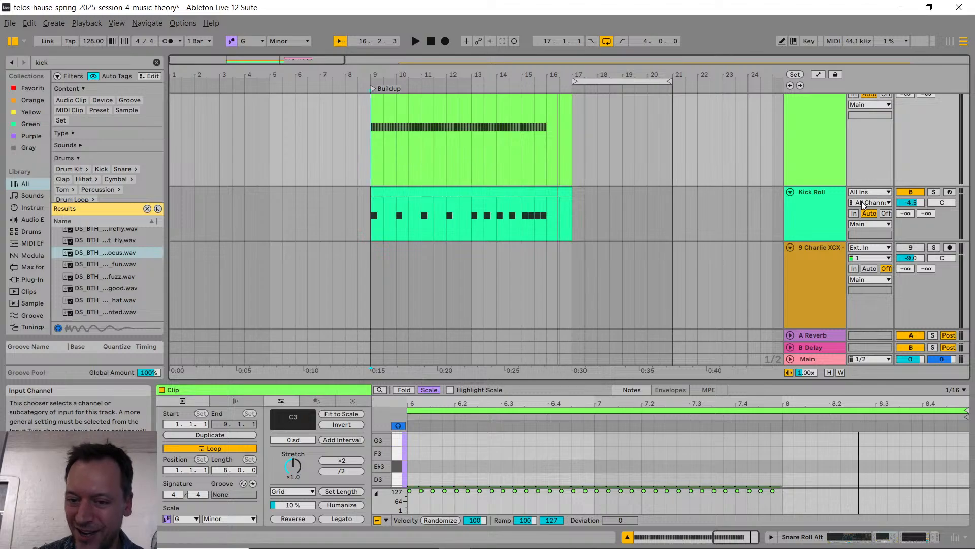
left_click(813, 204)
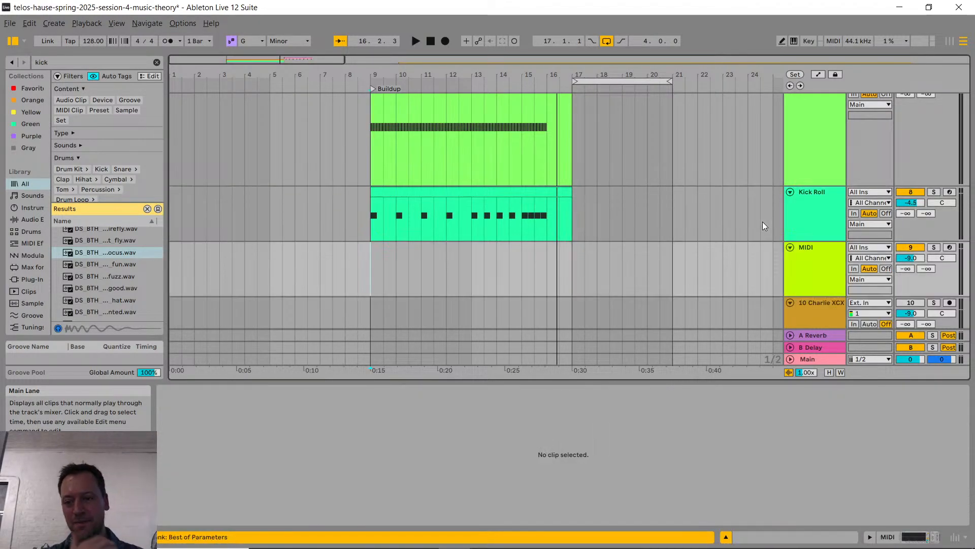
key("ctrl+shift+t")
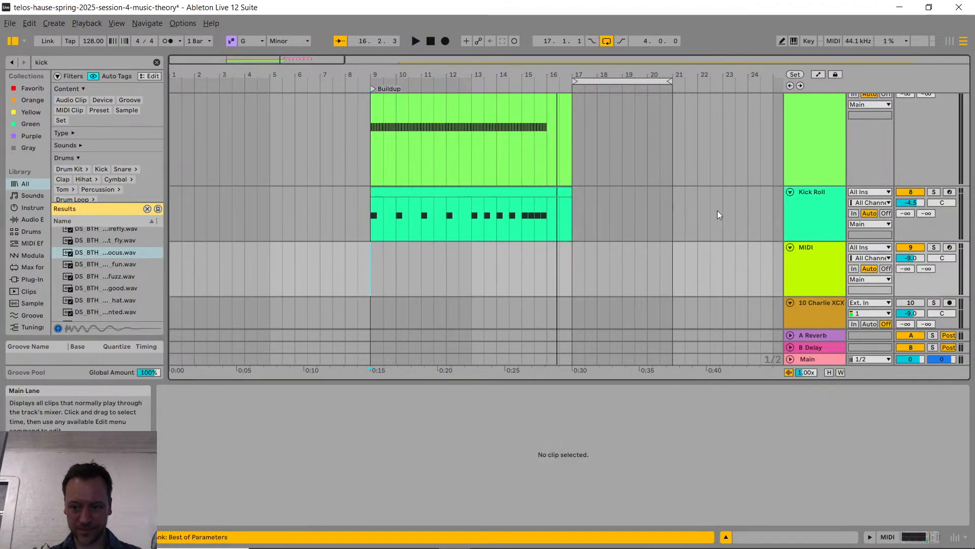
Step: Find the Vital synthesizer in the browser and load it as the instrument on the new MIDI track
left_click(809, 259)
key("ctrl+f")
type("vital")
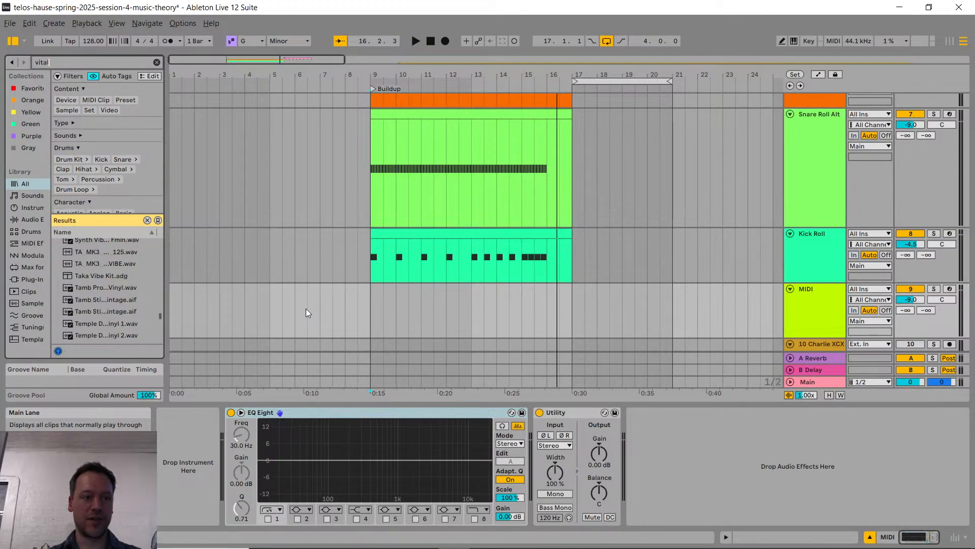
scroll(102, 292, "up", 5)
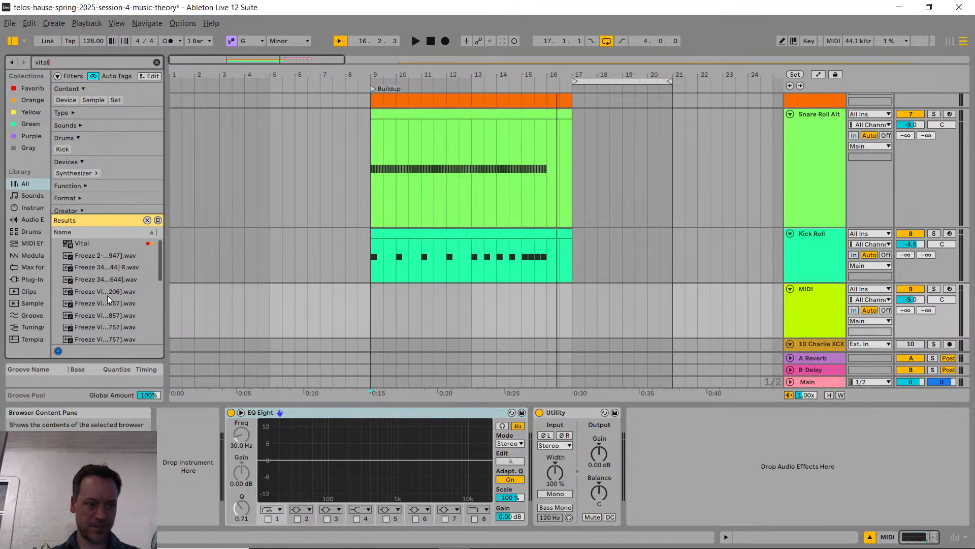
left_click_drag(82, 246, 203, 454)
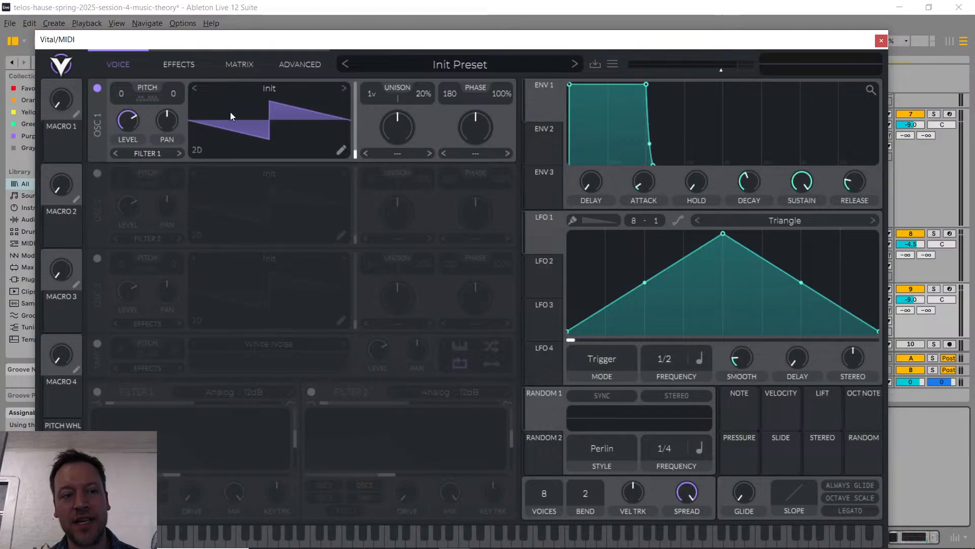
Step: In Vital, switch off oscillator 1, enable the White Noise sampler, audition a note and close the plugin window
left_click_drag(248, 48, 248, 34)
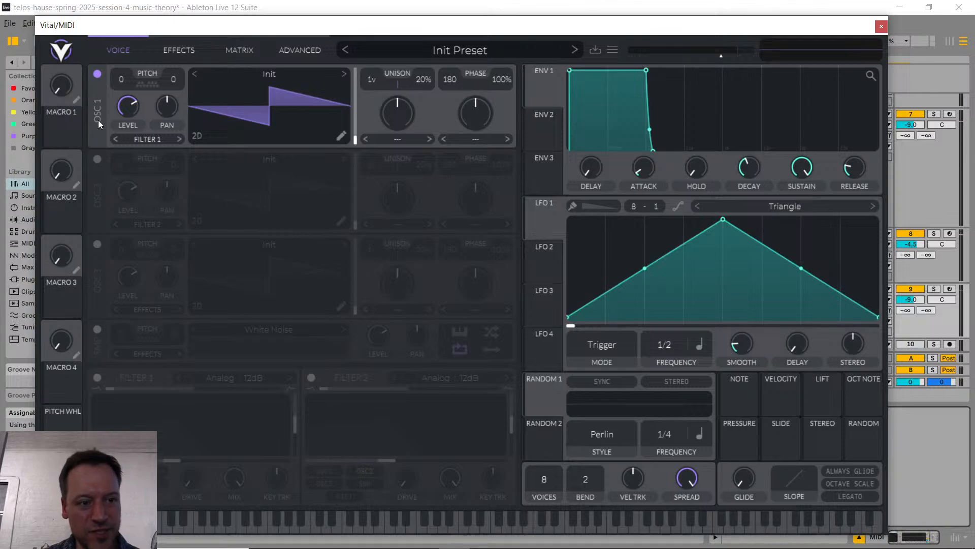
left_click(97, 75)
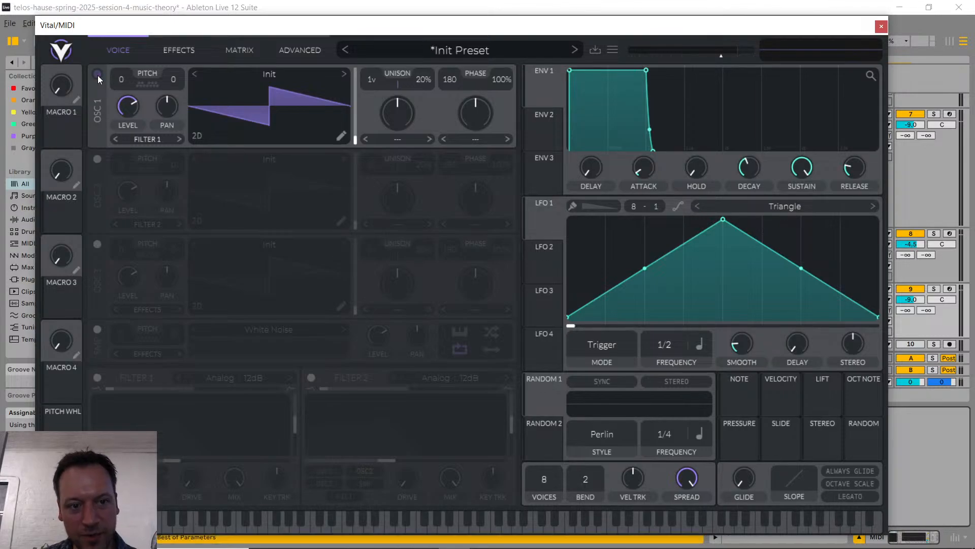
left_click(98, 75)
left_click(99, 75)
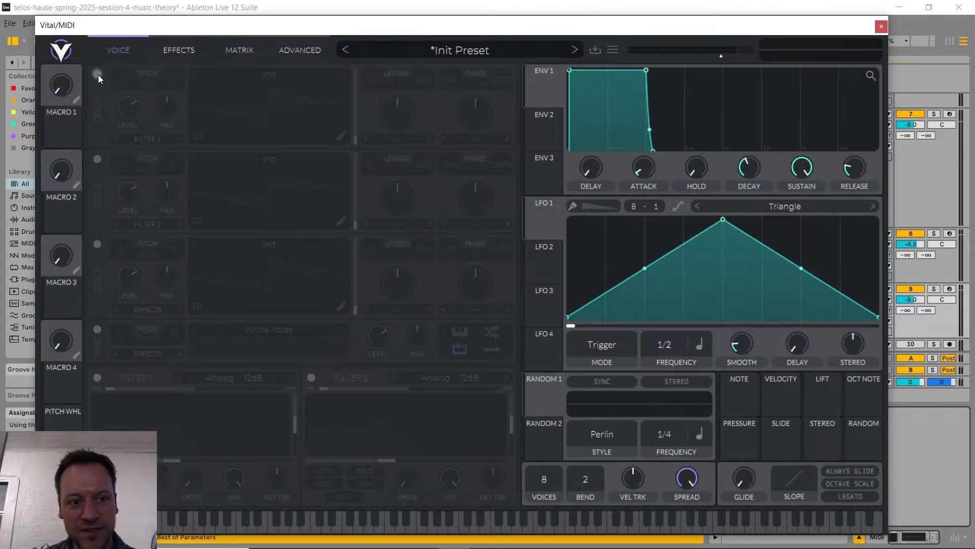
left_click(98, 330)
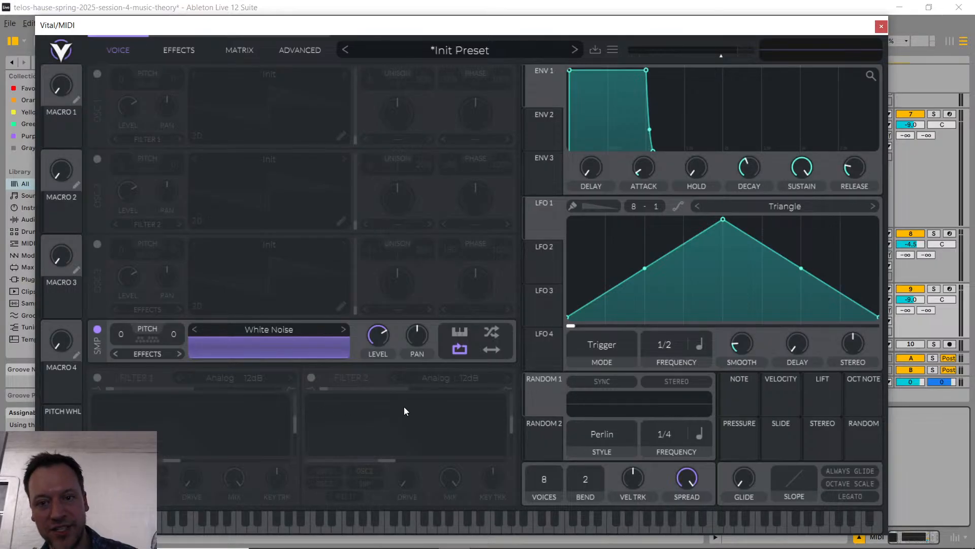
left_click(423, 524)
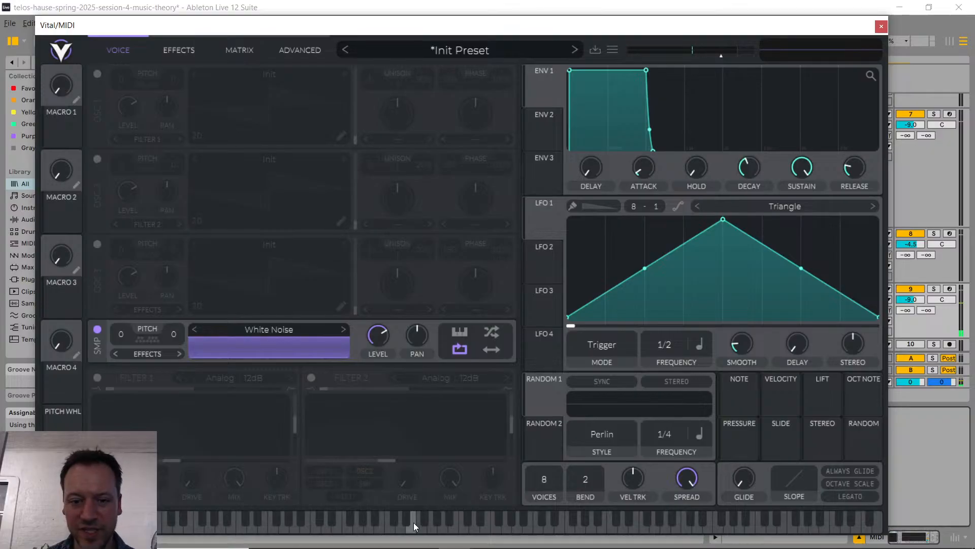
left_click(882, 27)
Step: Rename the new MIDI track Noise Downer and briefly recheck its Vital patch
left_click(799, 299)
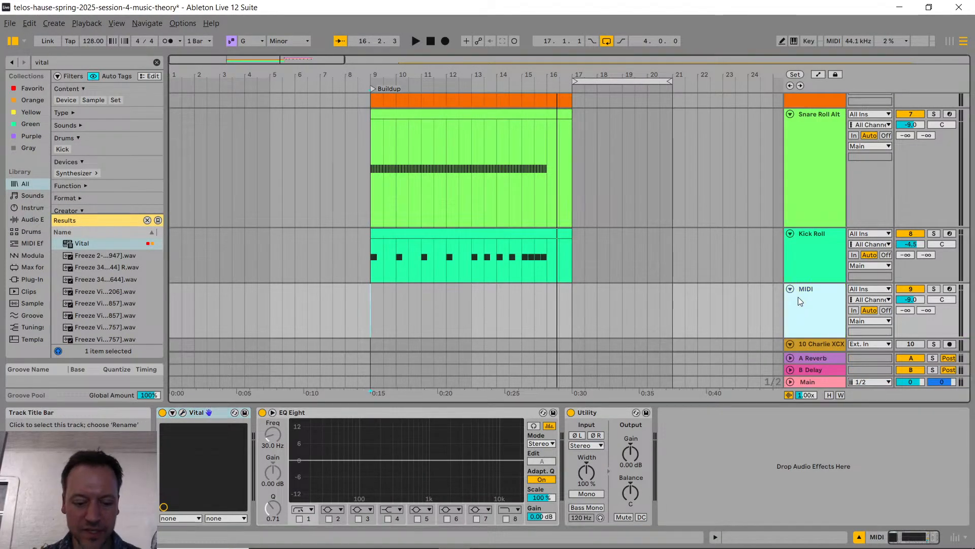
type("Downer")
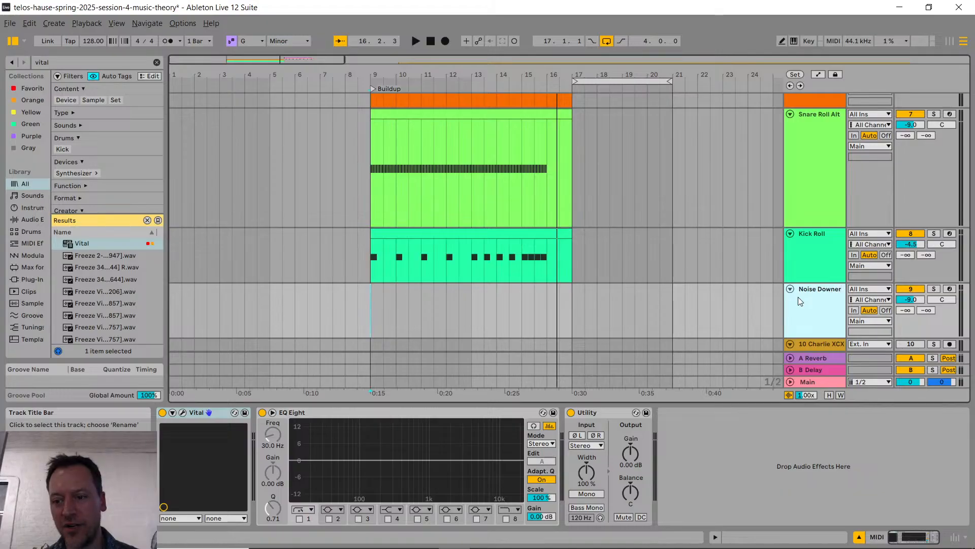
key("Return")
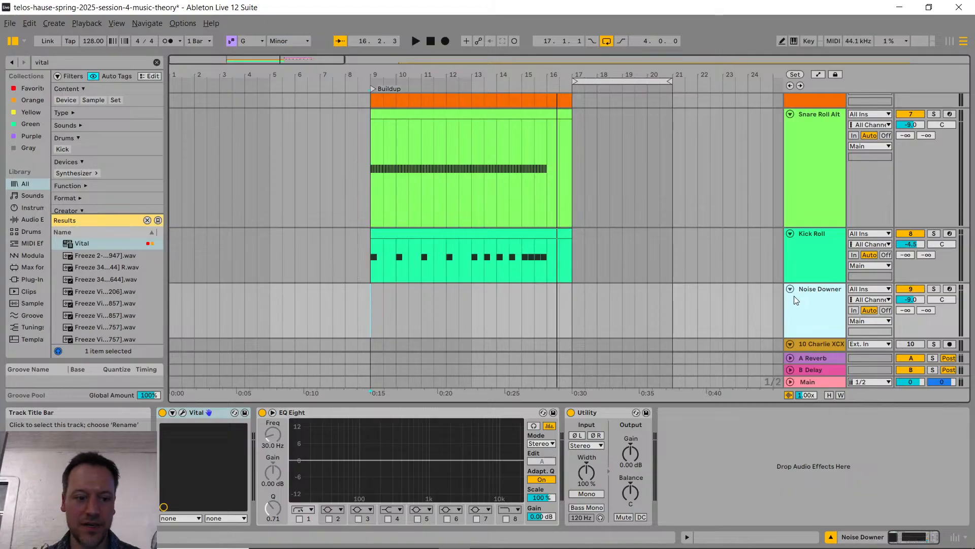
left_click(177, 413)
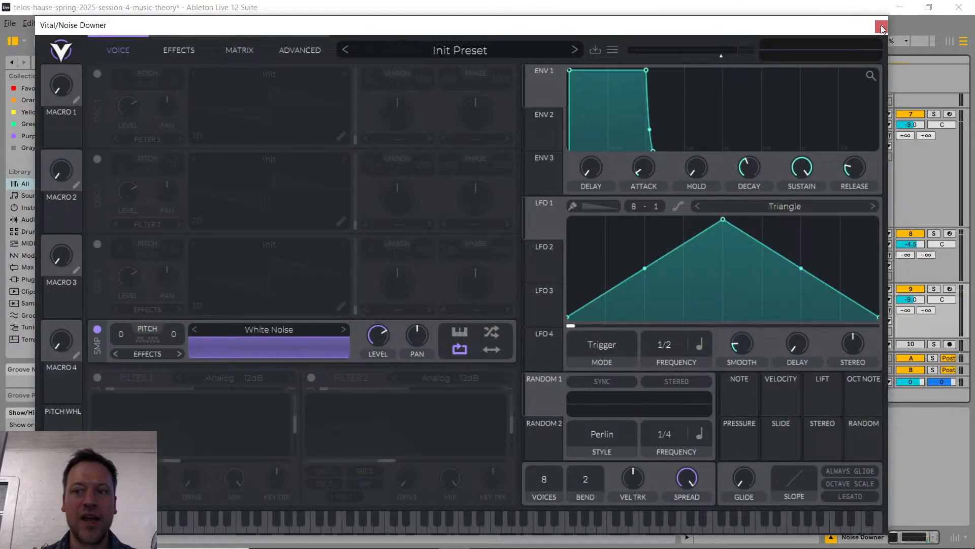
left_click(882, 25)
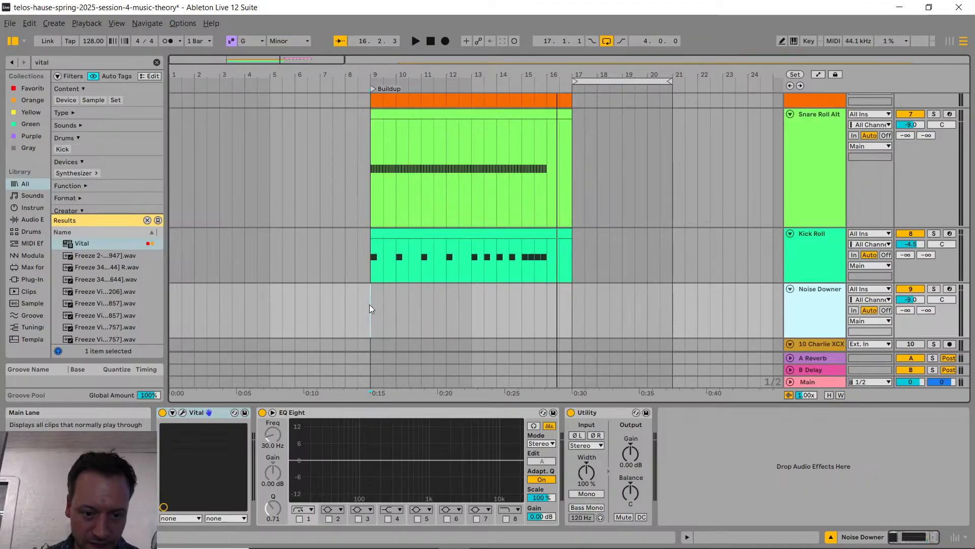
Step: Create an empty four-bar MIDI clip on Noise Downer from bar 9 to bar 13 and enlarge the note editor
left_click_drag(370, 304, 470, 304)
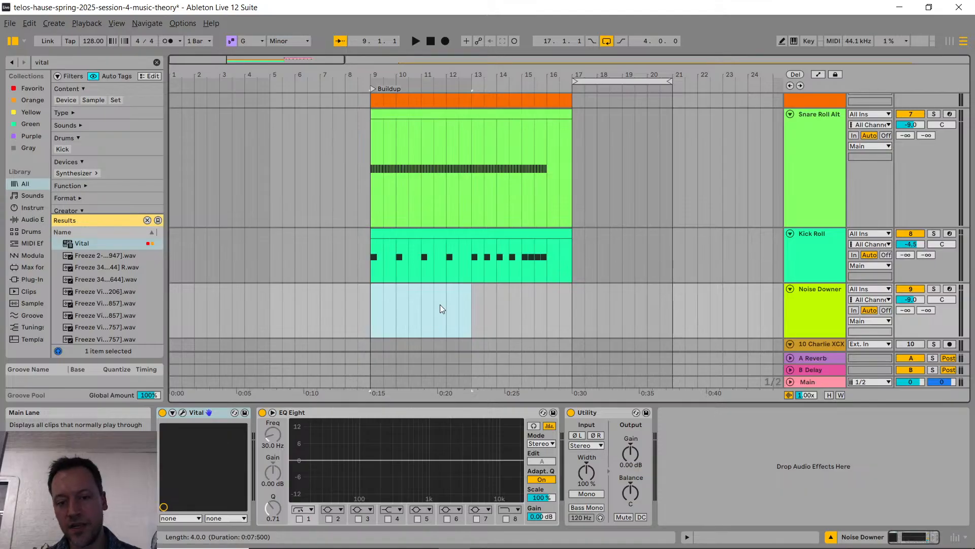
key("ctrl+shift+m")
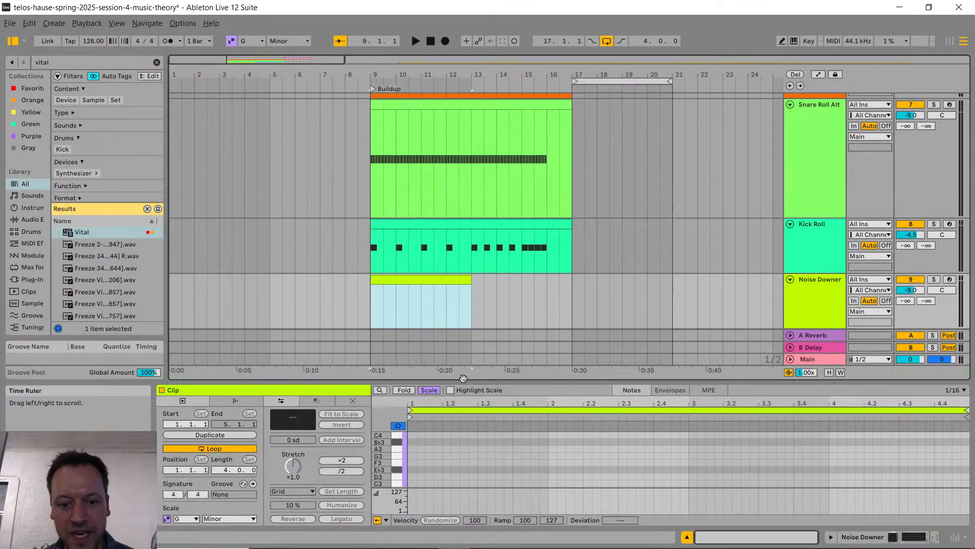
left_click_drag(459, 382, 458, 262)
scroll(431, 332, "down", 3)
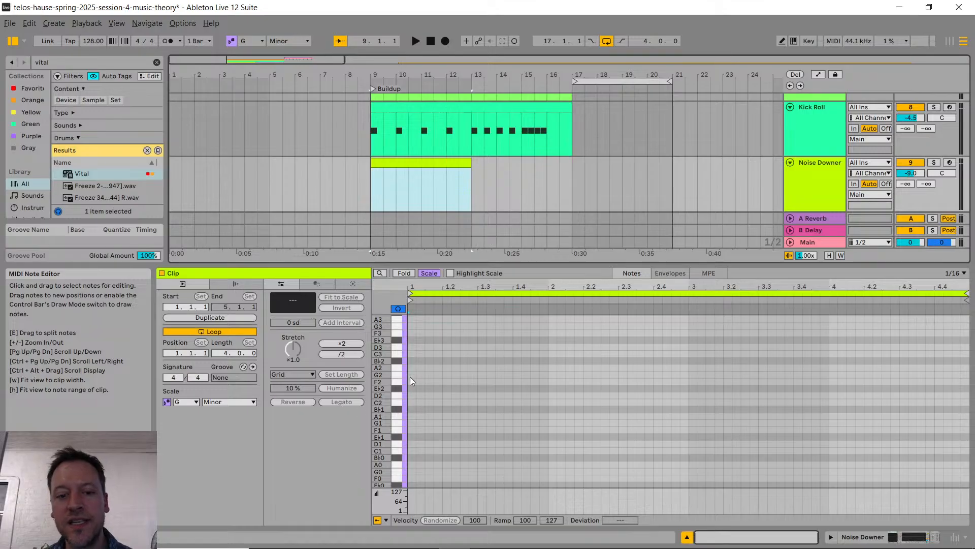
Step: Draw a C3 note at the start of the Noise Downer clip and extend it across all four bars
scroll(411, 376, "up", 5)
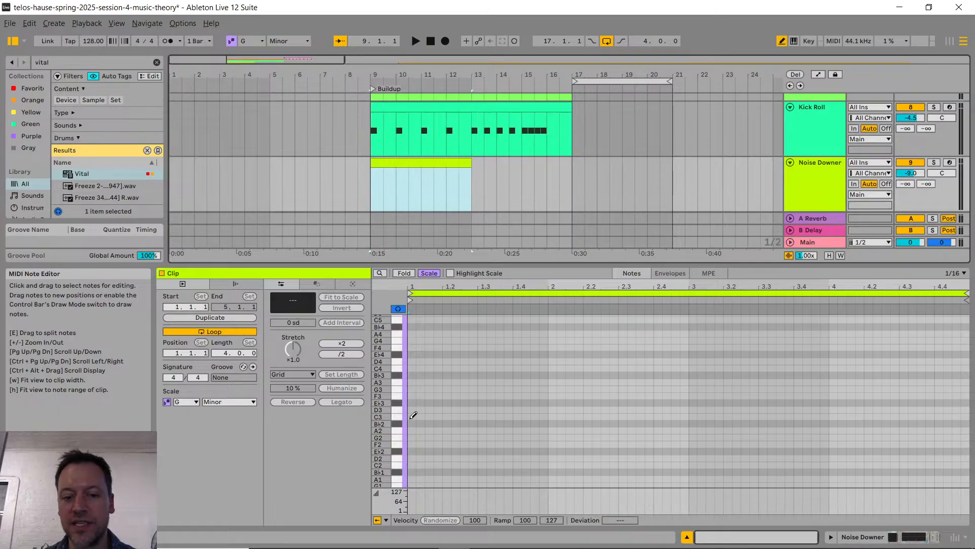
left_click(412, 416)
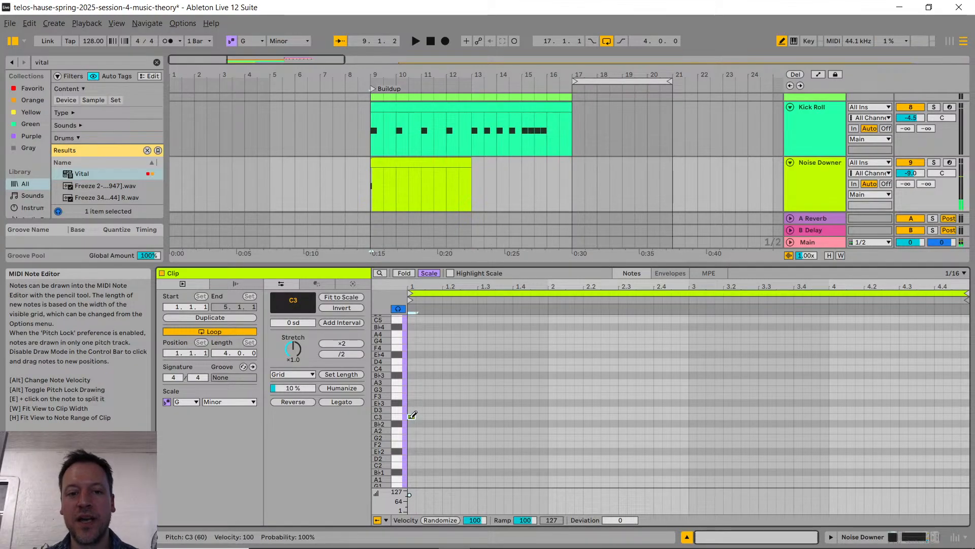
key("b")
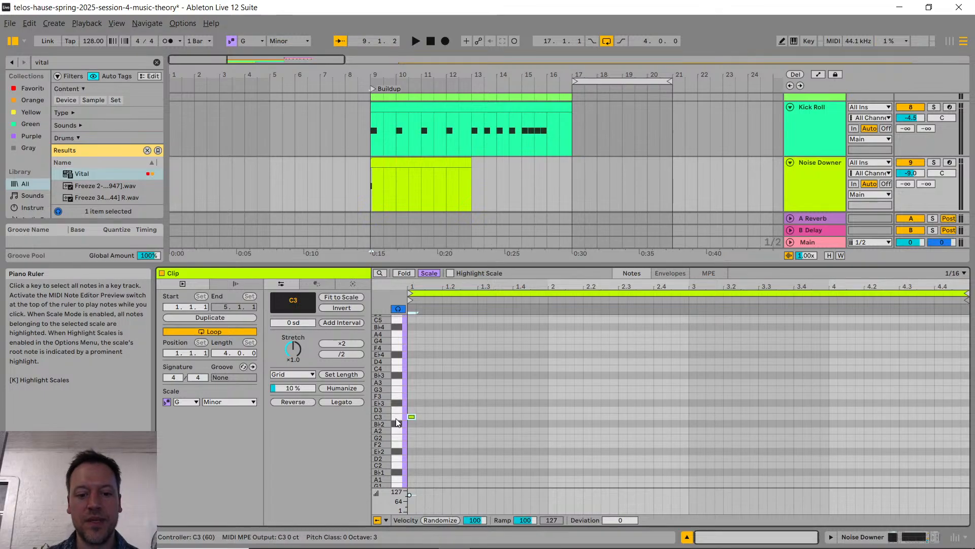
left_click_drag(411, 418, 970, 428)
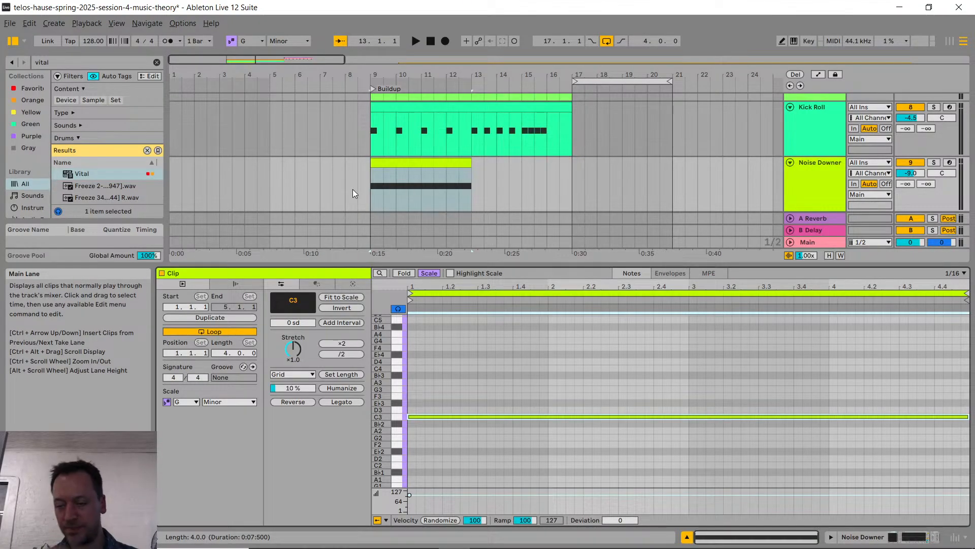
Step: Add an Auto Filter right after Vital on Noise Downer, set to band-pass with a frequency of 19.9 kHz
left_click(811, 179)
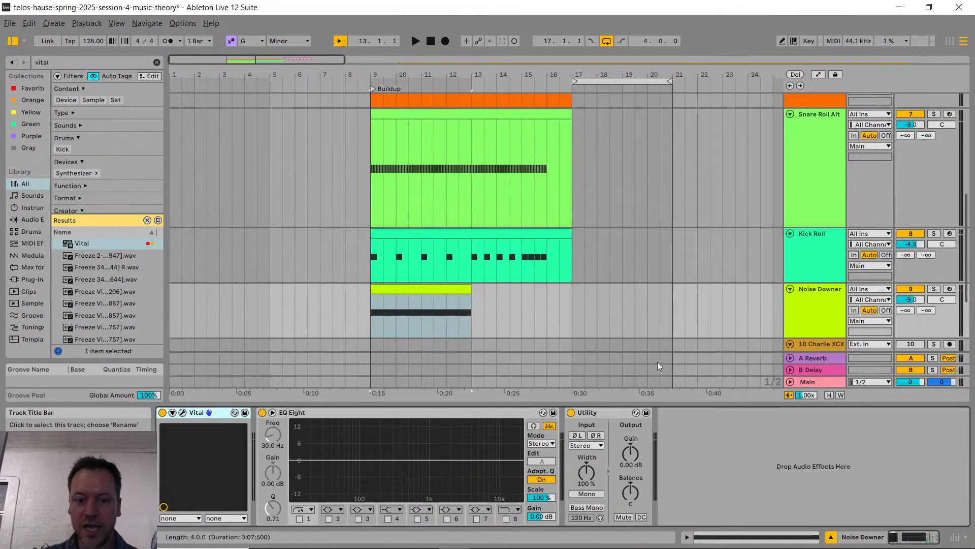
left_click(704, 461)
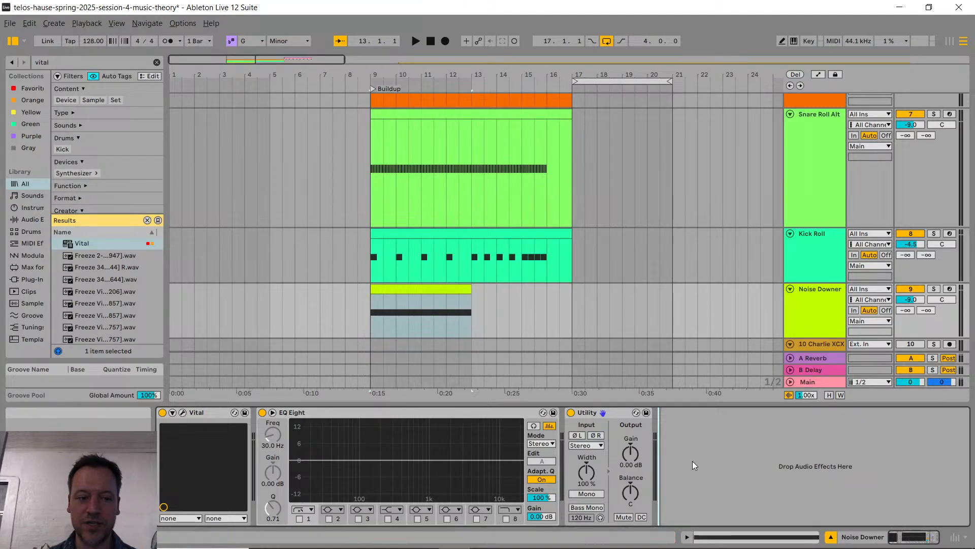
key("ctrl+f")
type("auto")
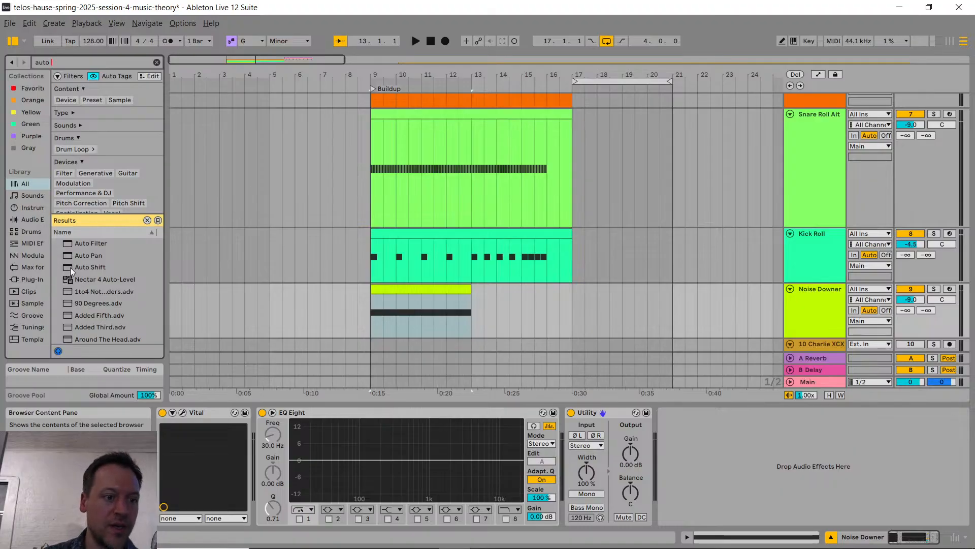
left_click_drag(92, 246, 258, 442)
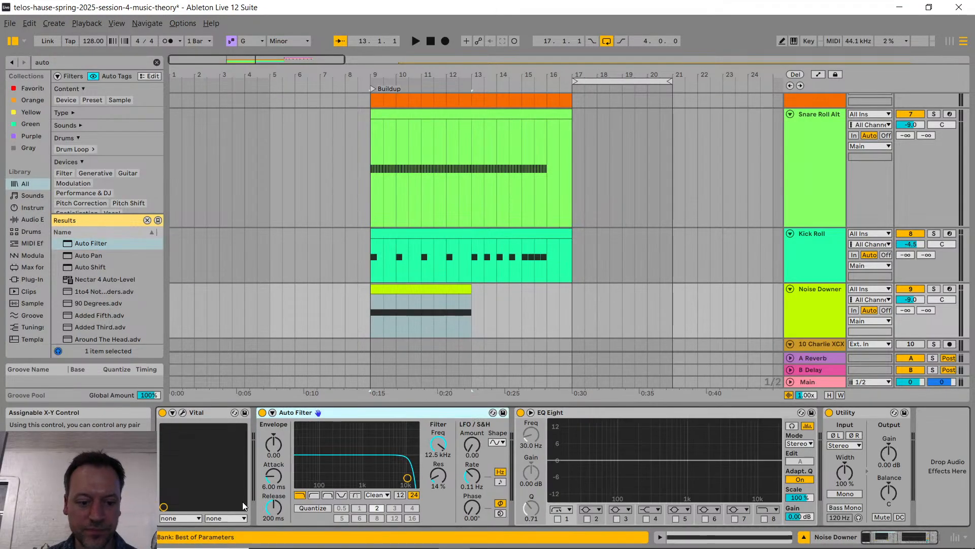
left_click(328, 495)
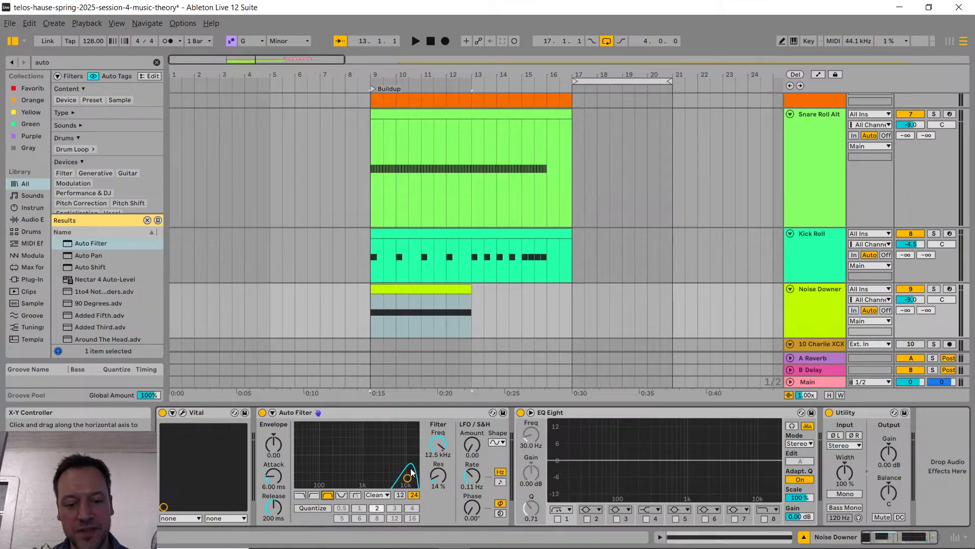
left_click_drag(437, 443, 440, 356)
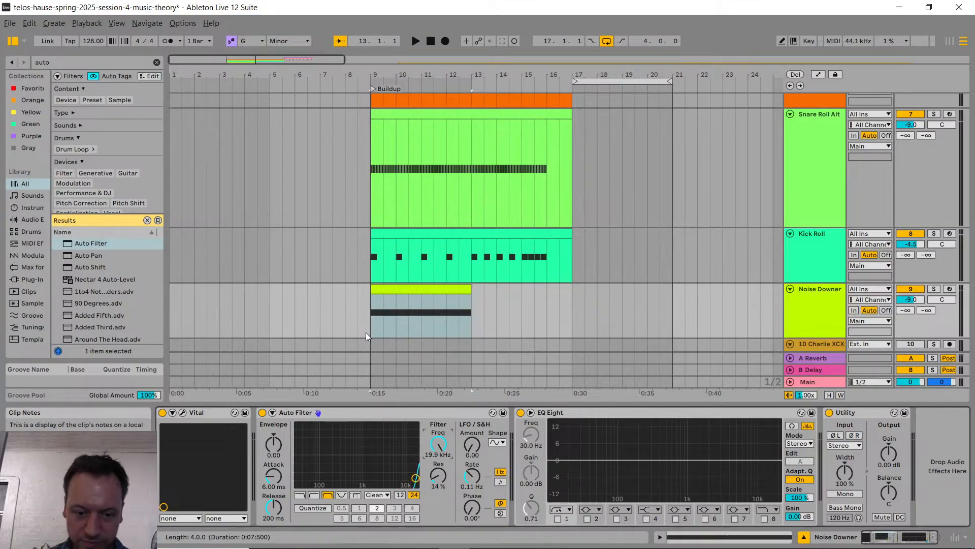
Step: Show the Auto Filter frequency automation on Noise Downer and ramp it downward from 19.9 kHz at bar 9 to bar 13
right_click(440, 445)
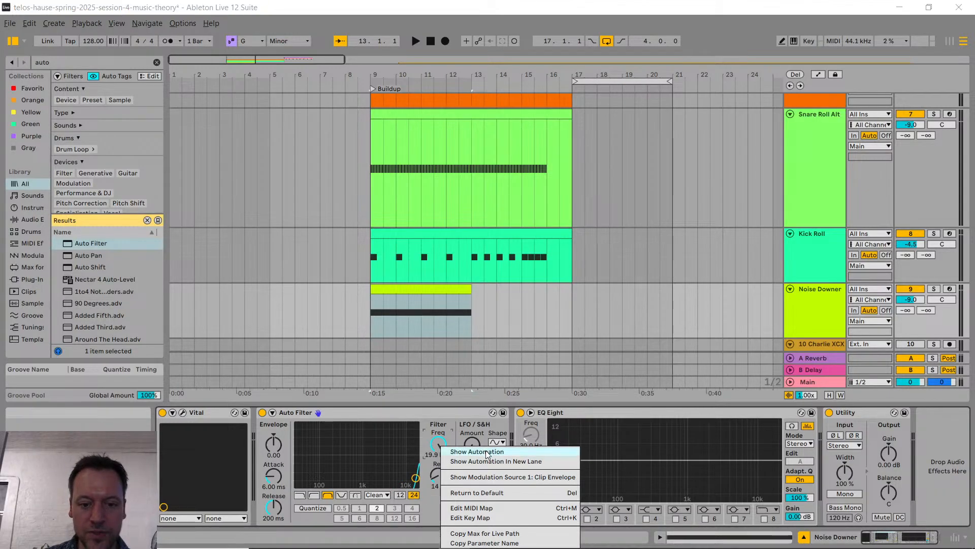
left_click(460, 451)
left_click(357, 297)
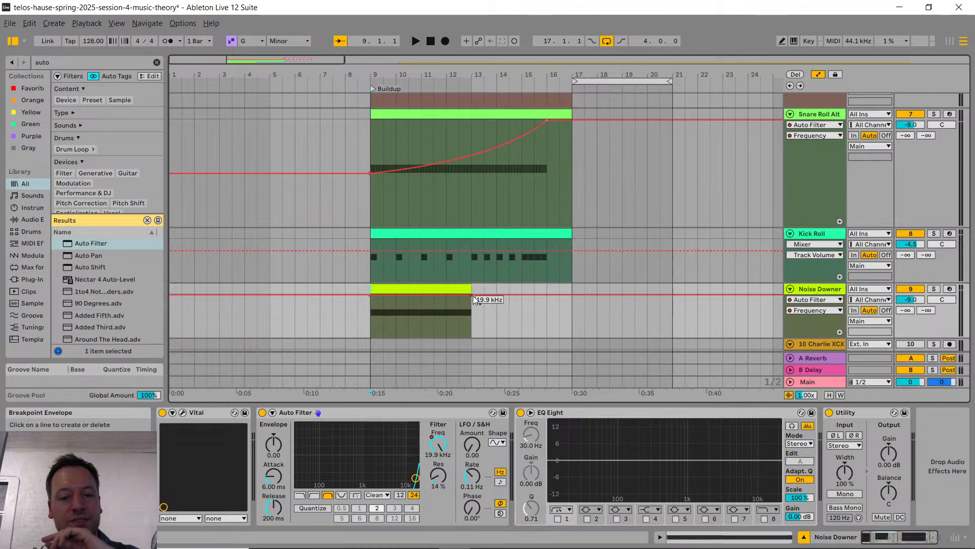
scroll(487, 304, "down", 1)
left_click_drag(473, 287, 472, 312)
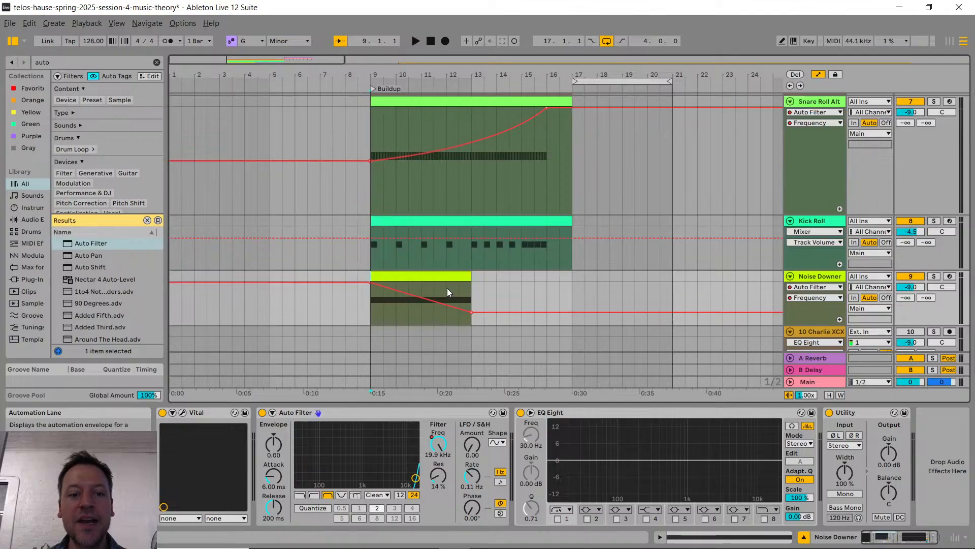
scroll(446, 288, "down", 3)
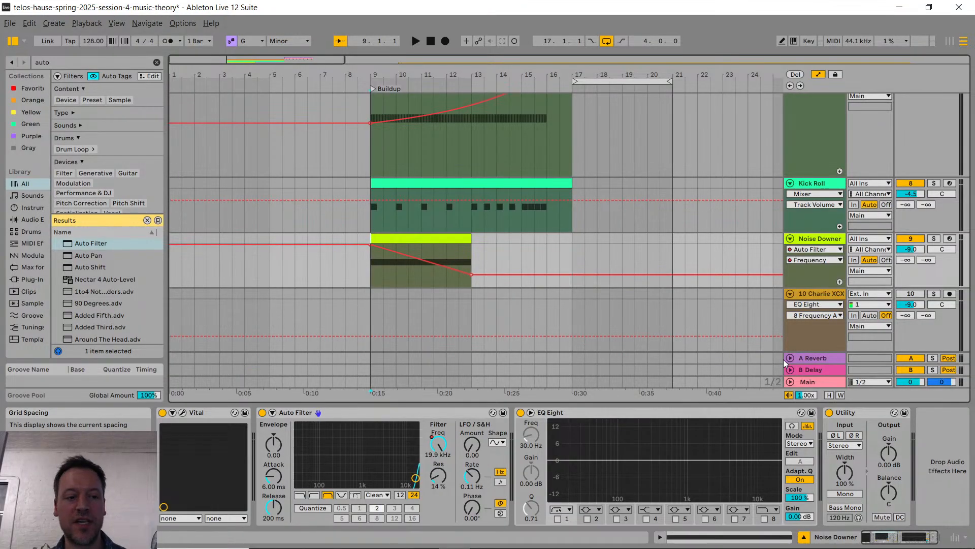
key("ctrl+f")
type("utili")
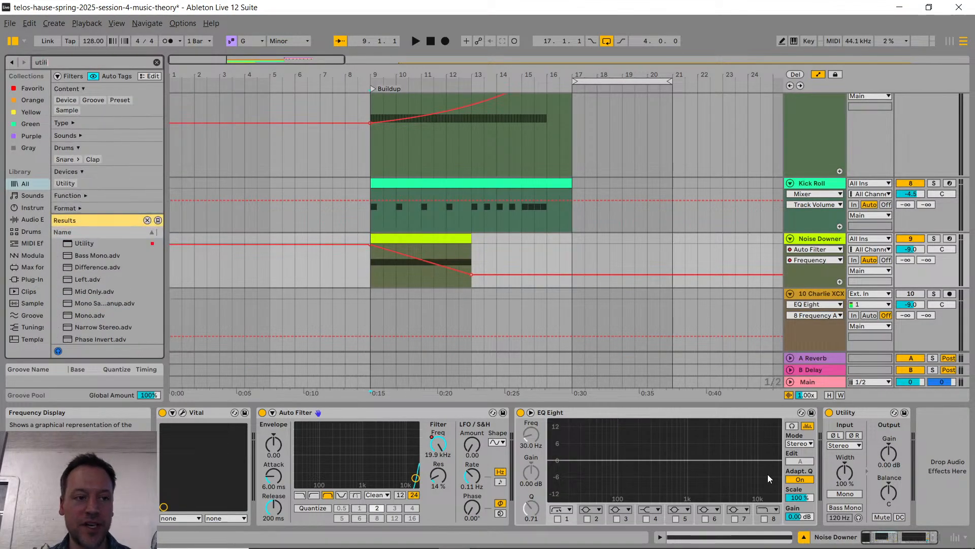
left_click(90, 223)
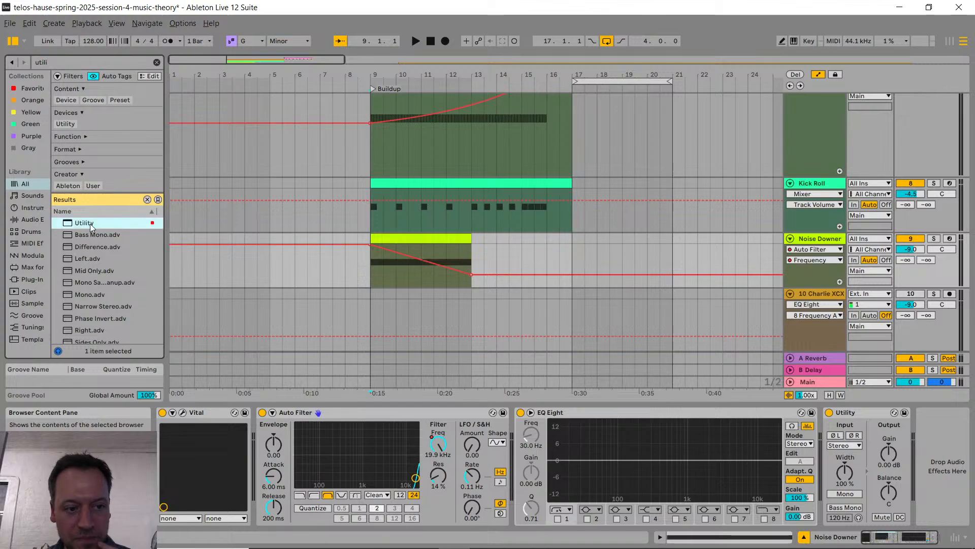
left_click_drag(85, 224, 805, 451)
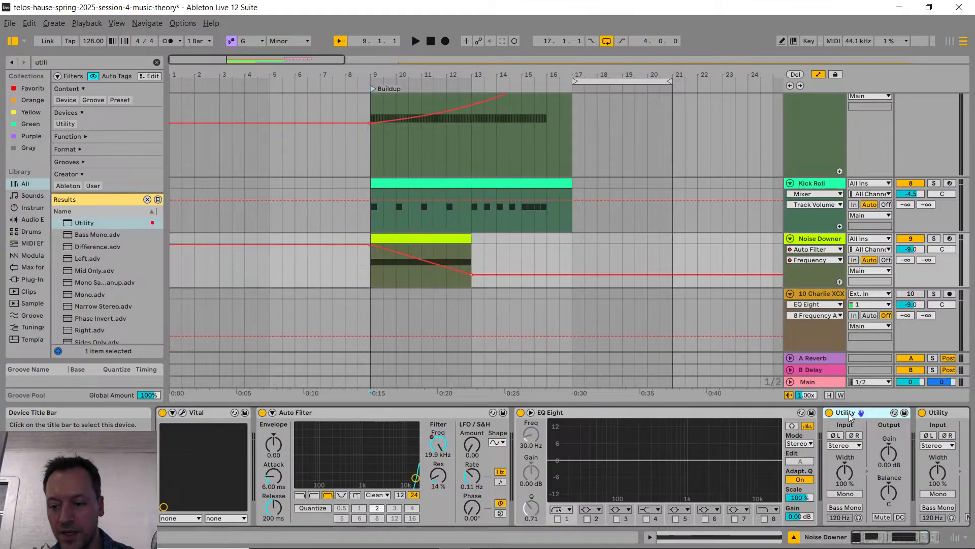
key("Delete")
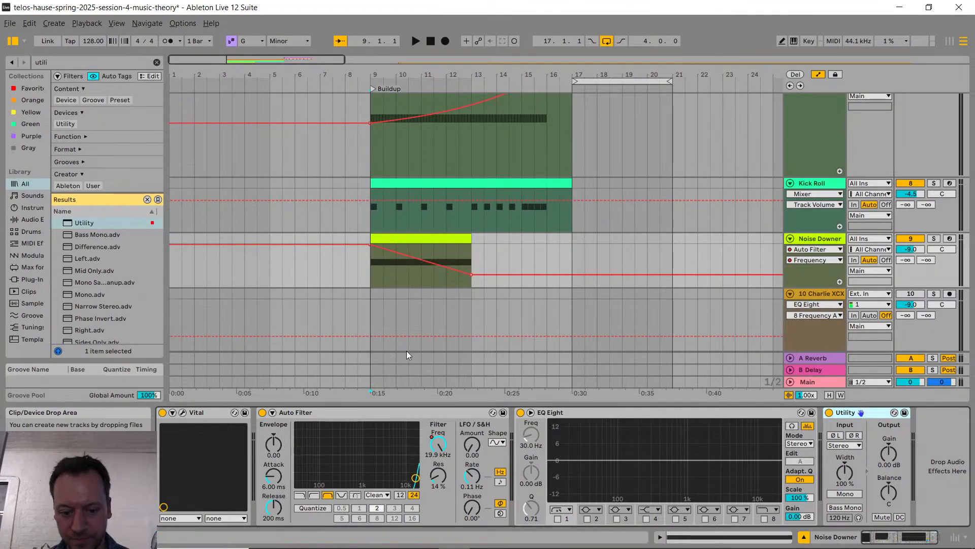
Step: Show the Utility gain automation on Noise Downer and draw a curved, late-dropping fade from 0 dB at bar 9 to -inf dB at bar 13
right_click(887, 450)
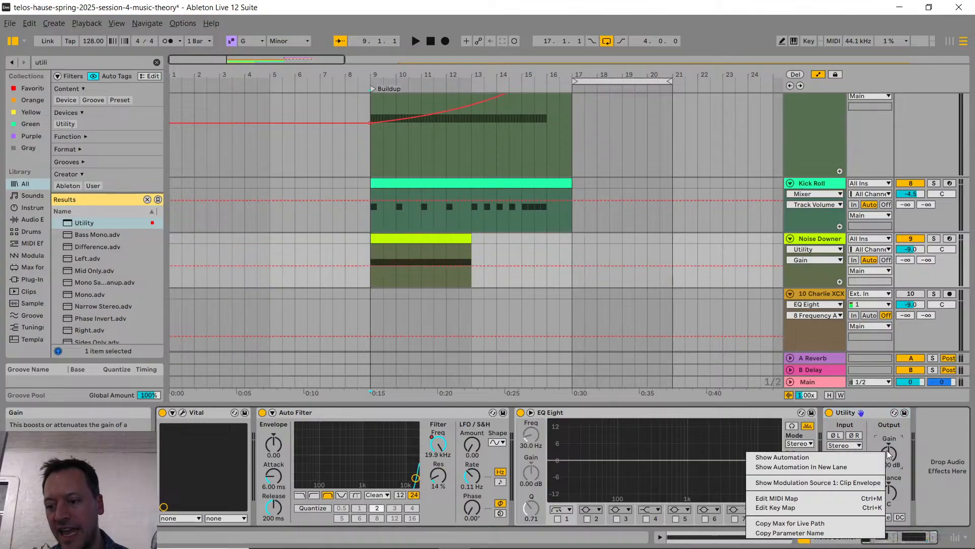
left_click(825, 459)
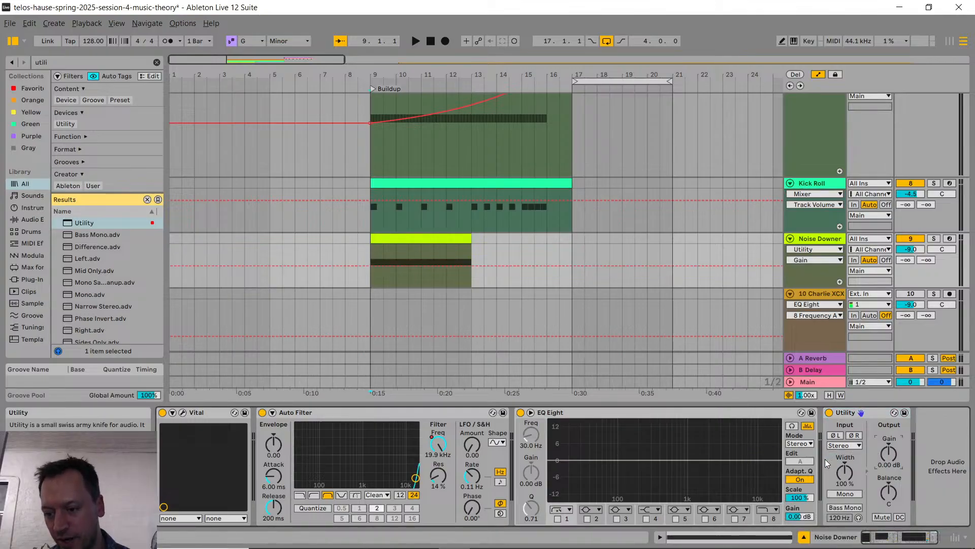
left_click(371, 267)
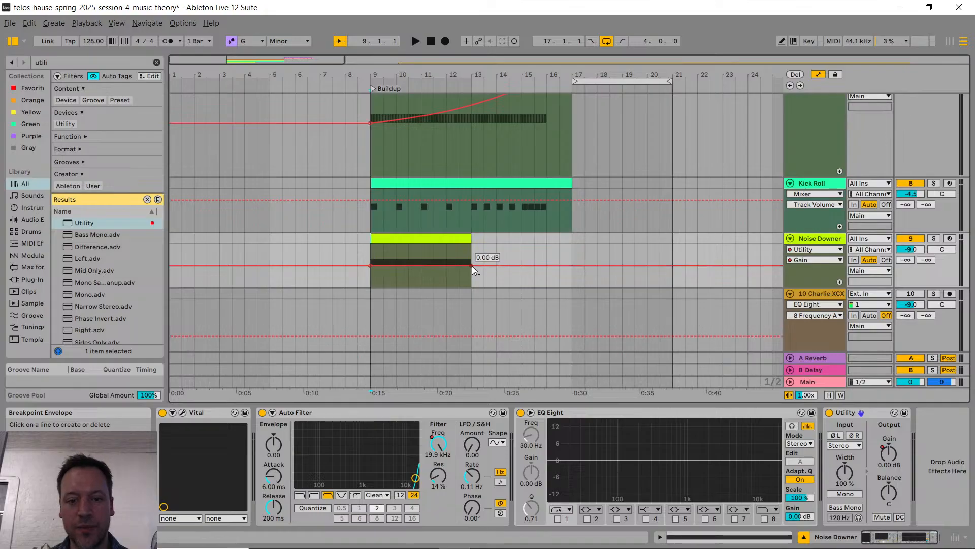
left_click_drag(472, 267, 427, 267)
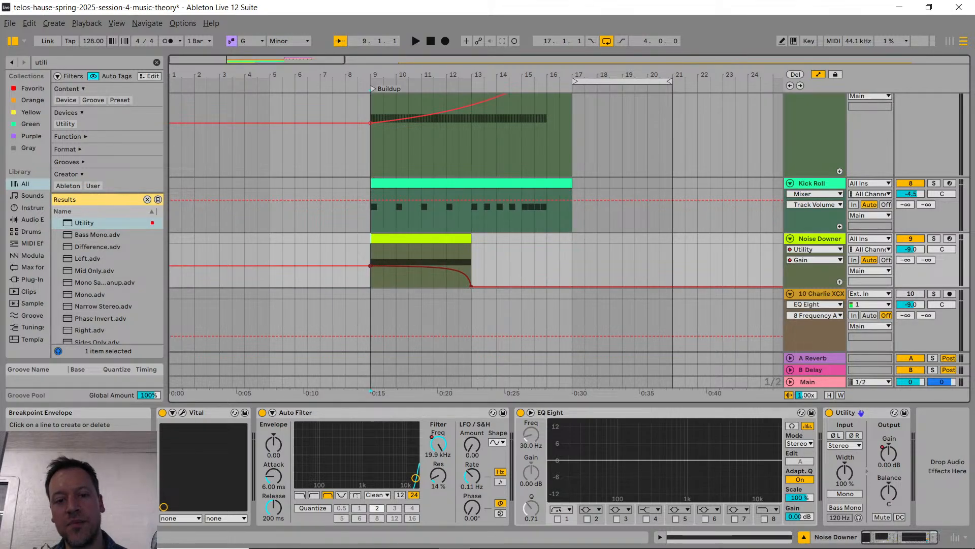
key("alt")
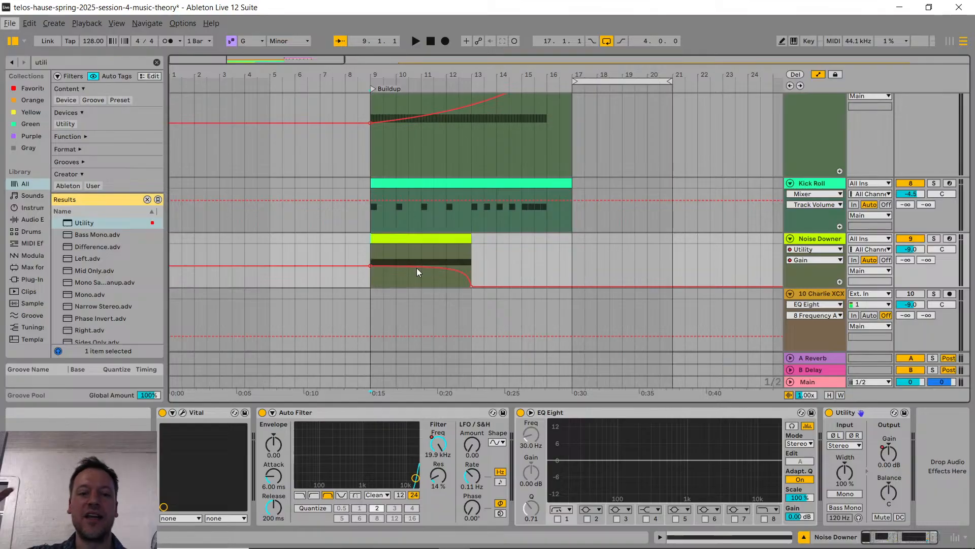
left_click_drag(425, 269, 425, 271)
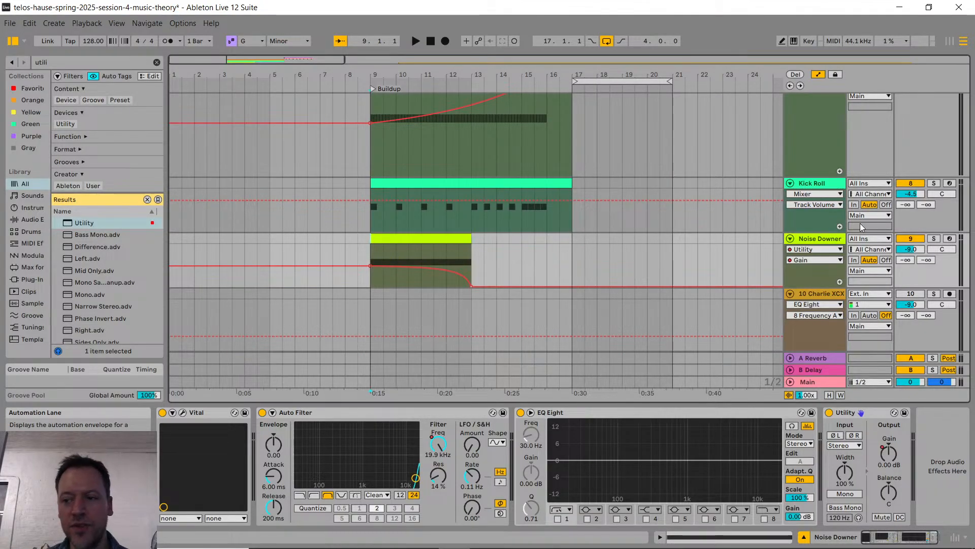
Step: Solo Noise Downer, play it from bar 9, and raise its track volume to -4.8 dB
left_click(933, 239)
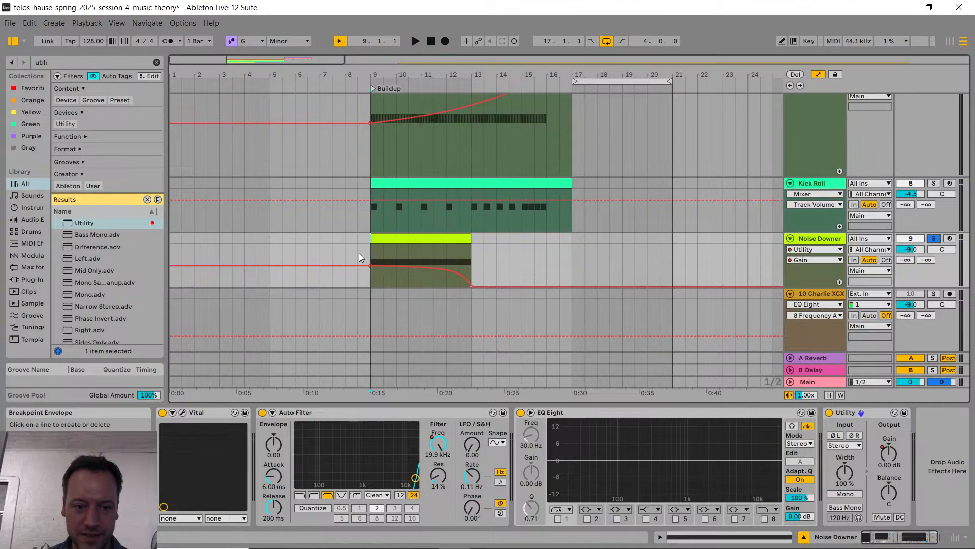
key("space")
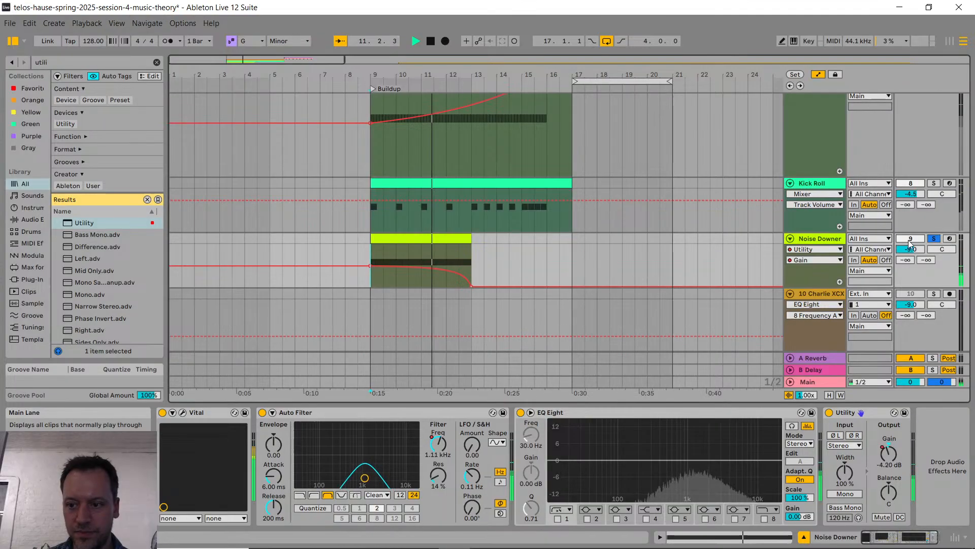
left_click_drag(911, 250, 910, 237)
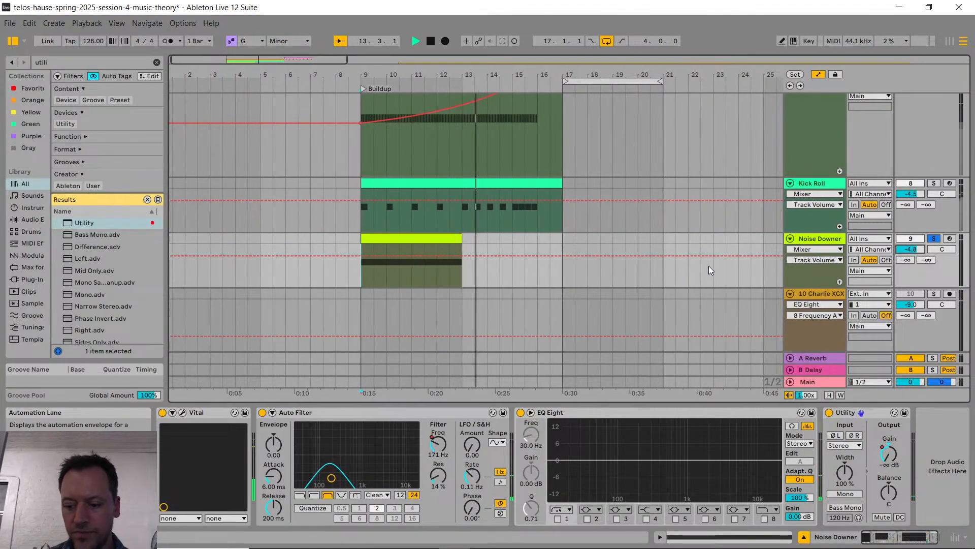
key("space")
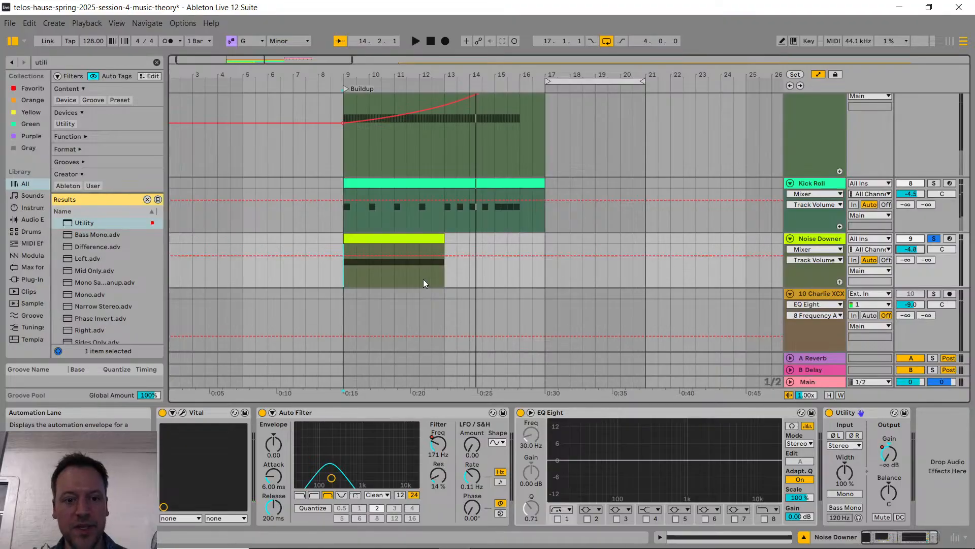
Step: Hide the automation lanes, and check the livestream chat in the web browser before returning to Ableton Live
key("a")
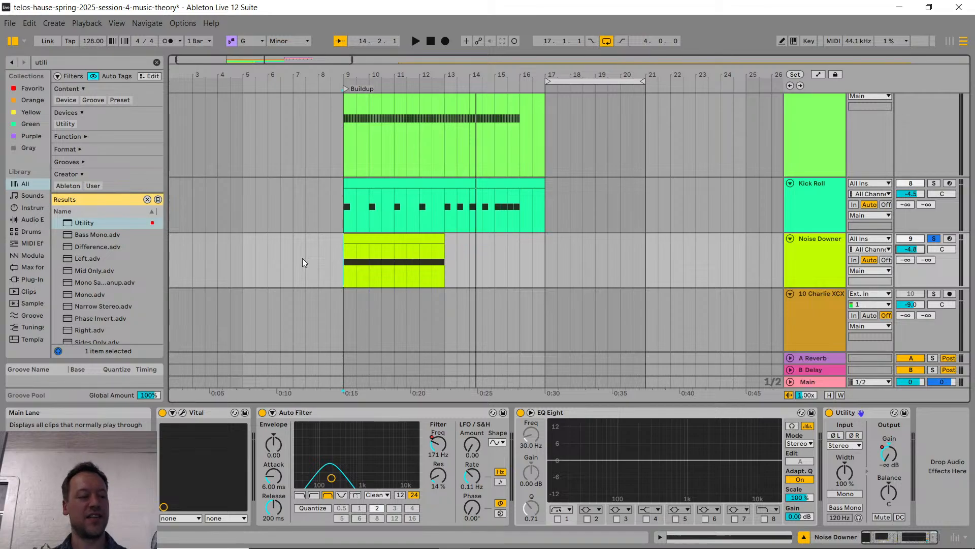
key("alt+Tab")
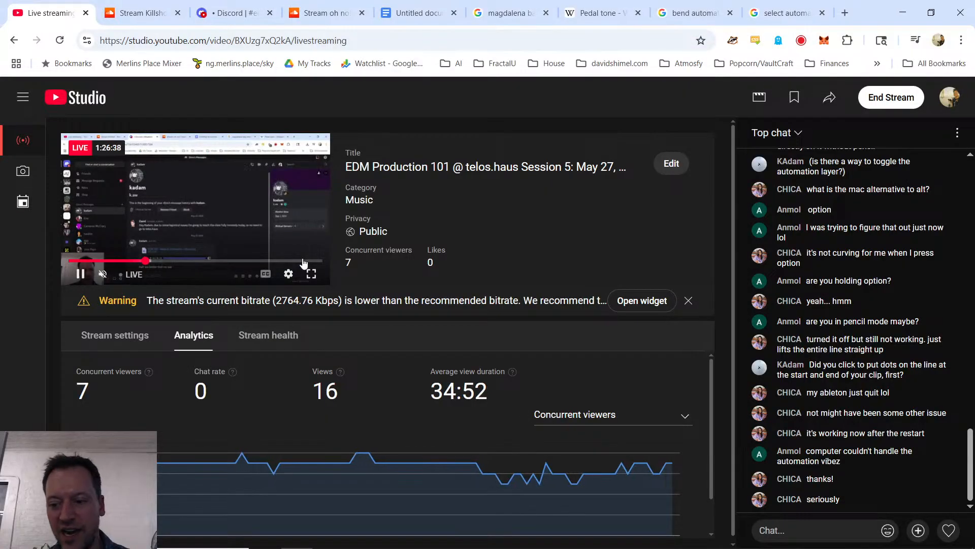
left_click(217, 18)
key("ctrl+shift+Tab")
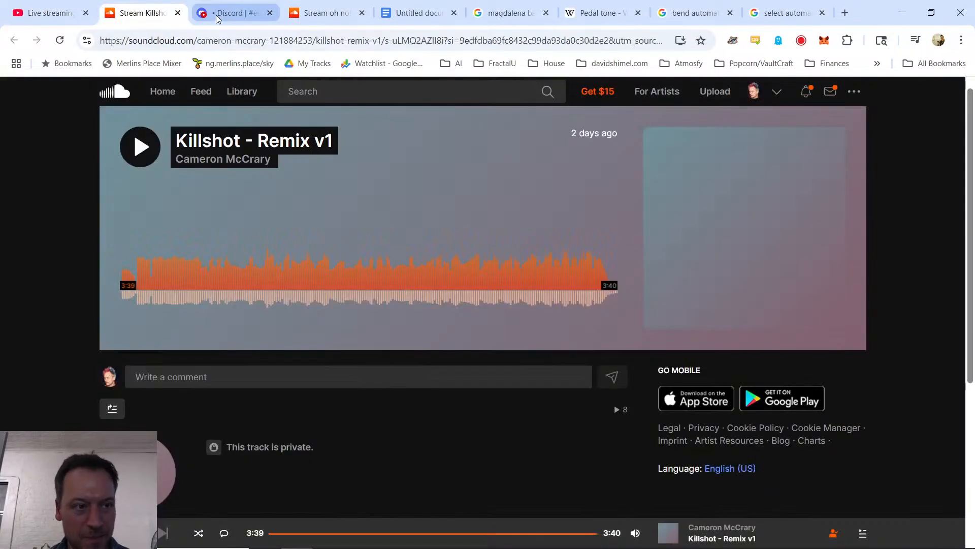
key("ctrl+shift+Tab")
key("alt+Tab")
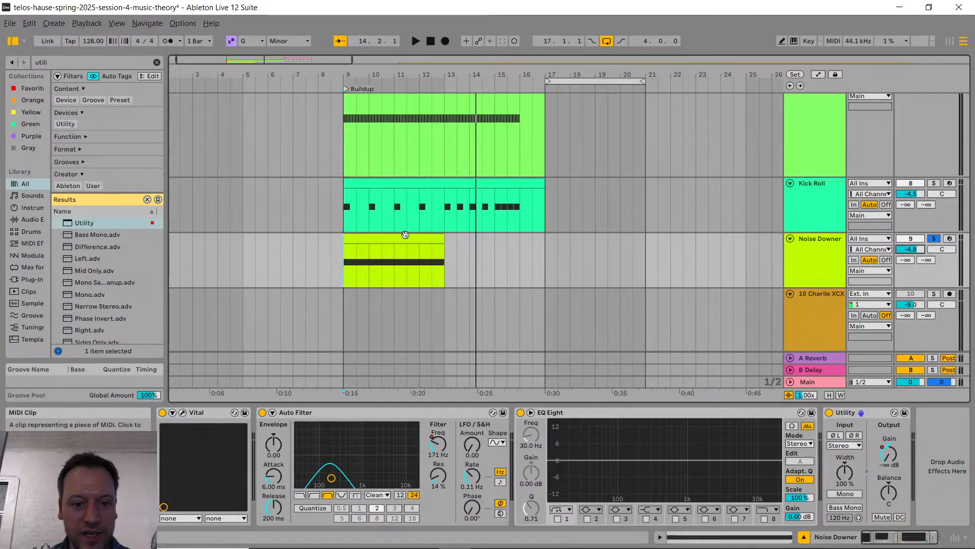
Step: Inspect the Vital settings on Noise Downer, and lower the track volume to -8.4 dB
left_click(822, 270)
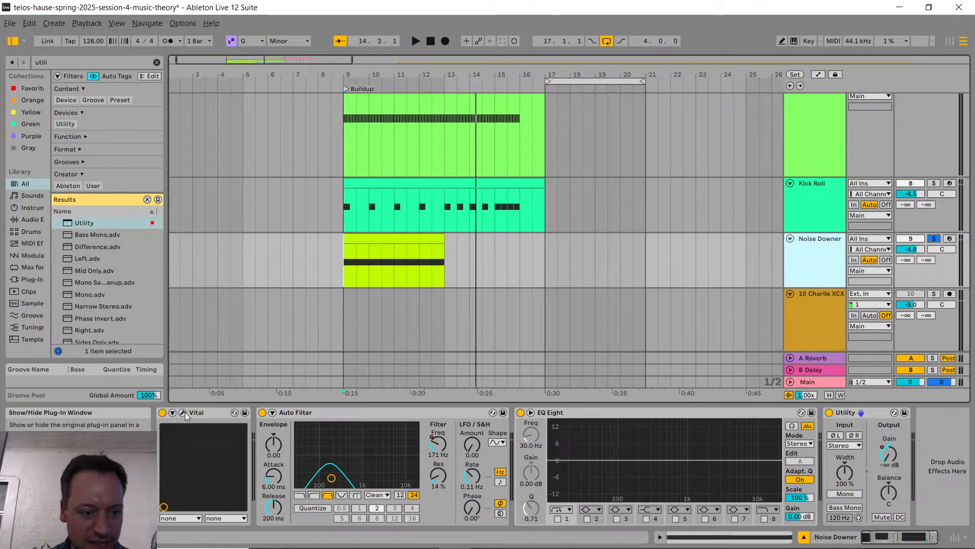
left_click(184, 412)
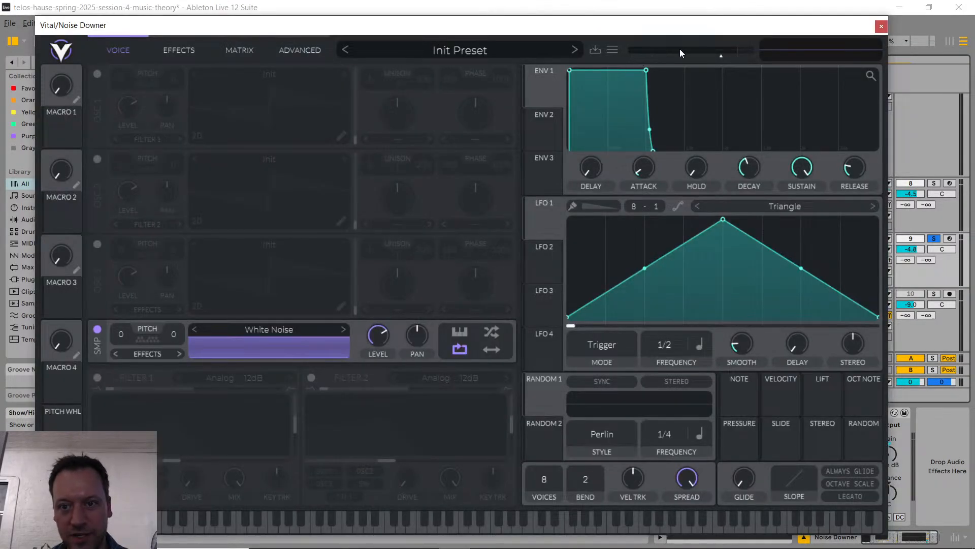
left_click(881, 26)
left_click_drag(917, 250, 917, 260)
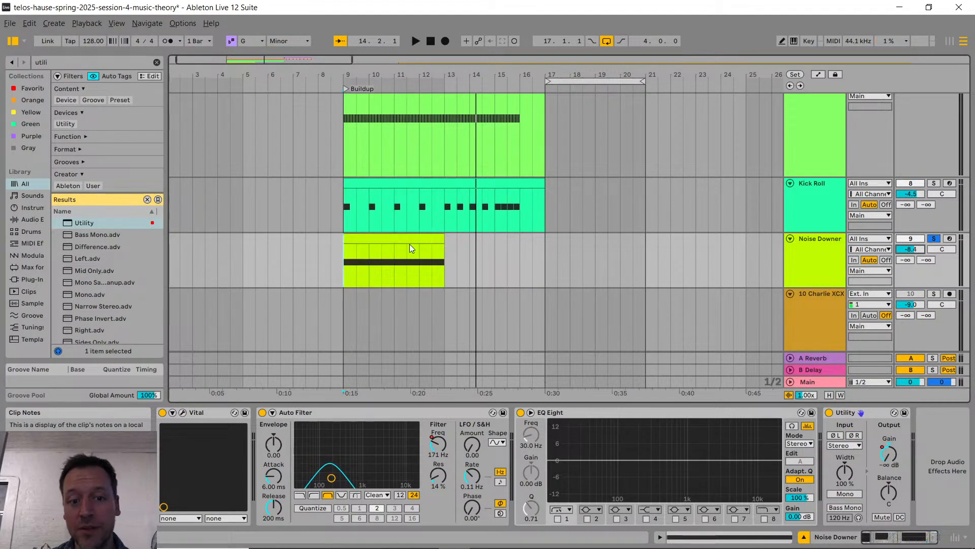
Step: Unsolo Noise Downer and play the buildup from bar 9 with all its tracks audible
left_click(343, 230)
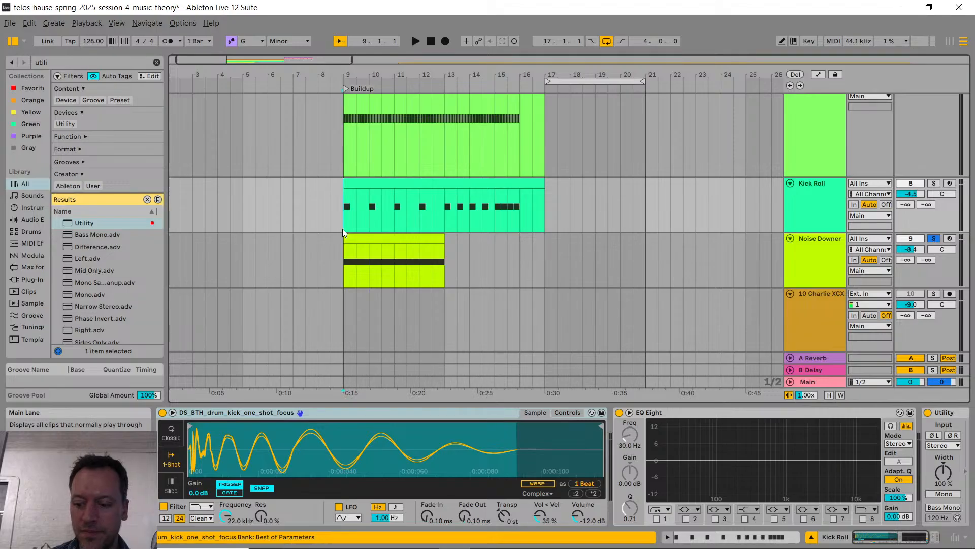
key("space")
key("space")
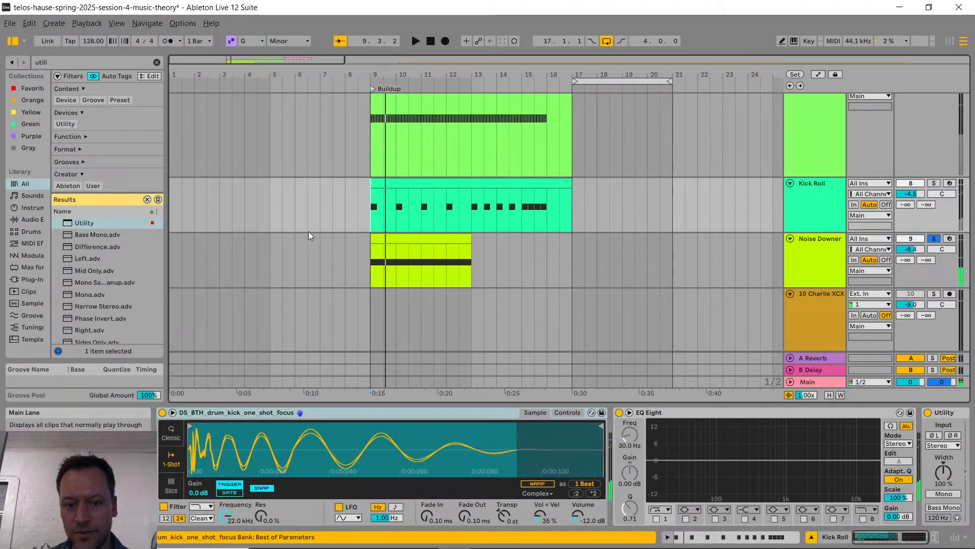
left_click(933, 240)
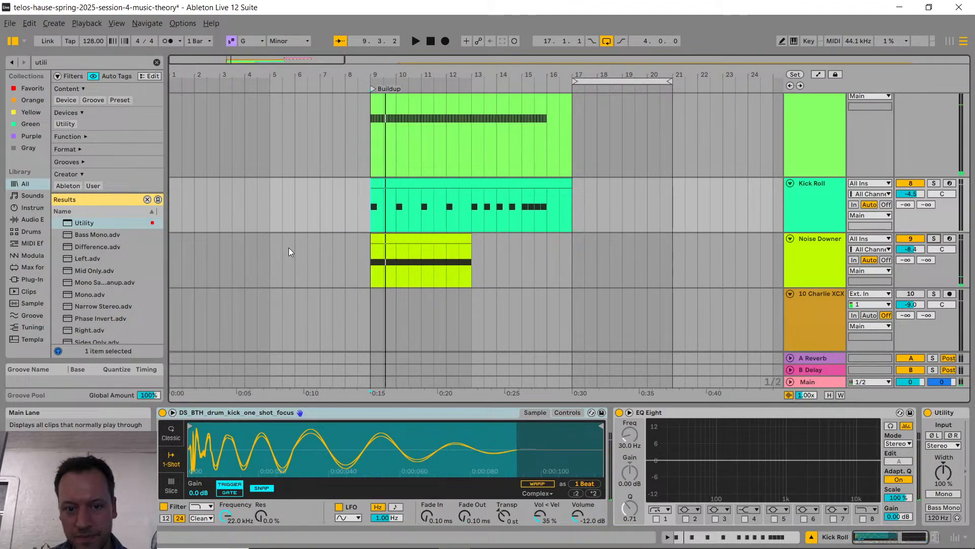
left_click(375, 205)
key("space")
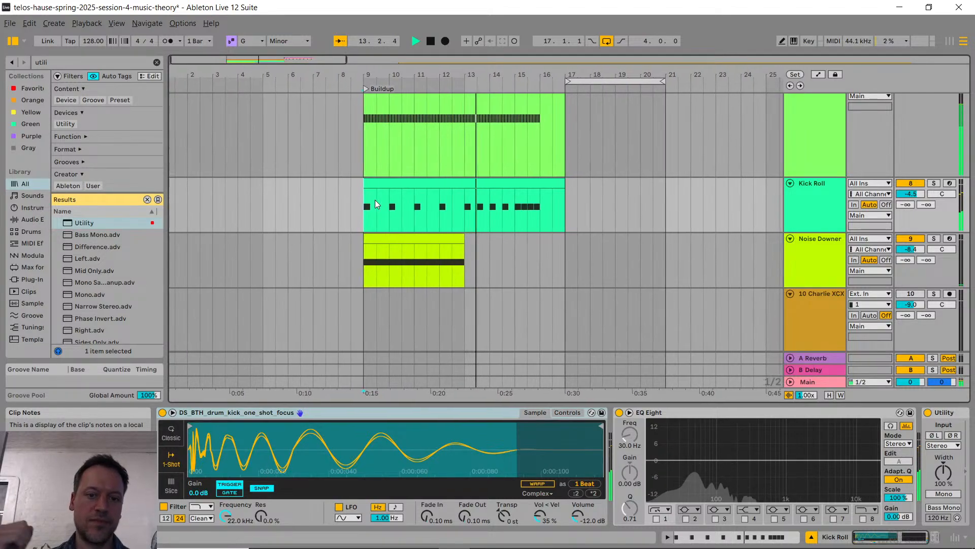
key("space")
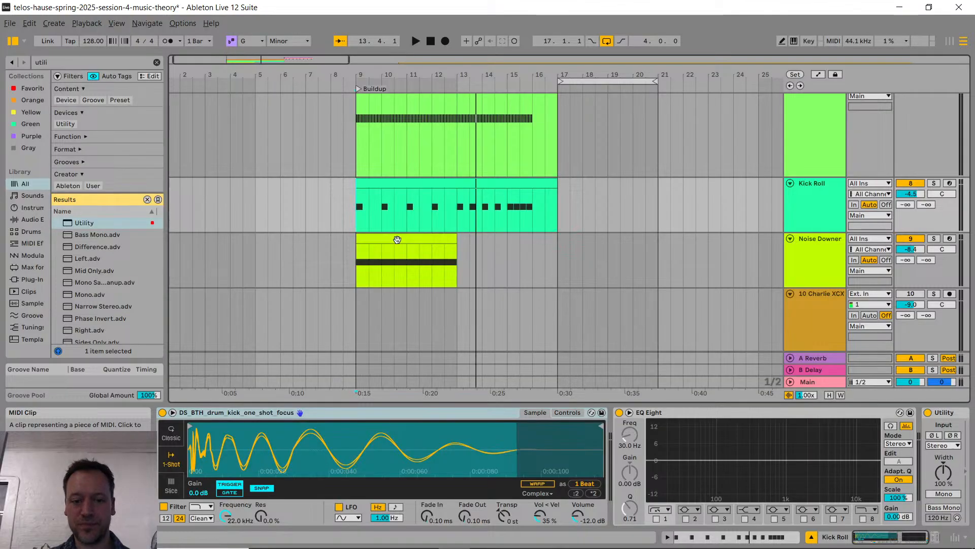
Step: Try to assign LFO 1 to the pan of the white-noise sampler in Noise Downer's Vital
left_click(792, 277)
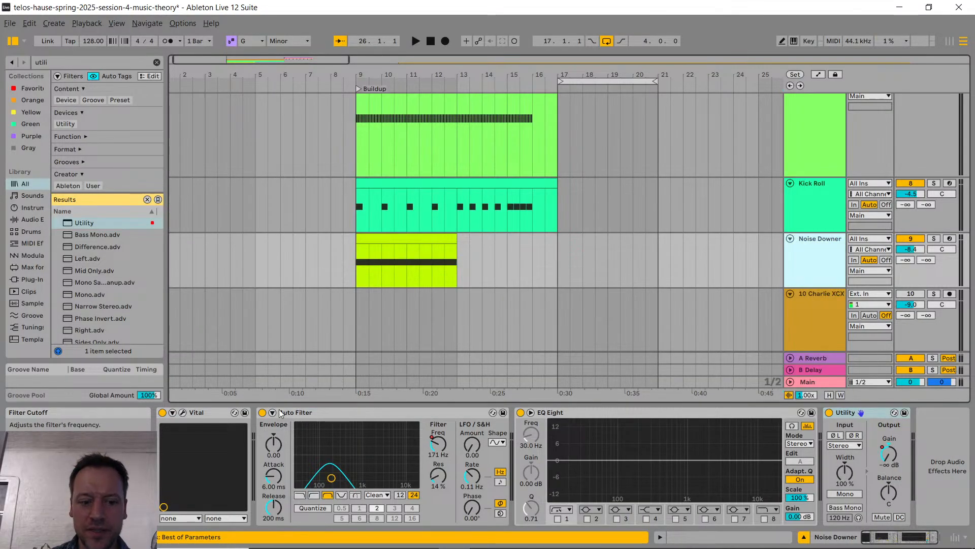
left_click(183, 412)
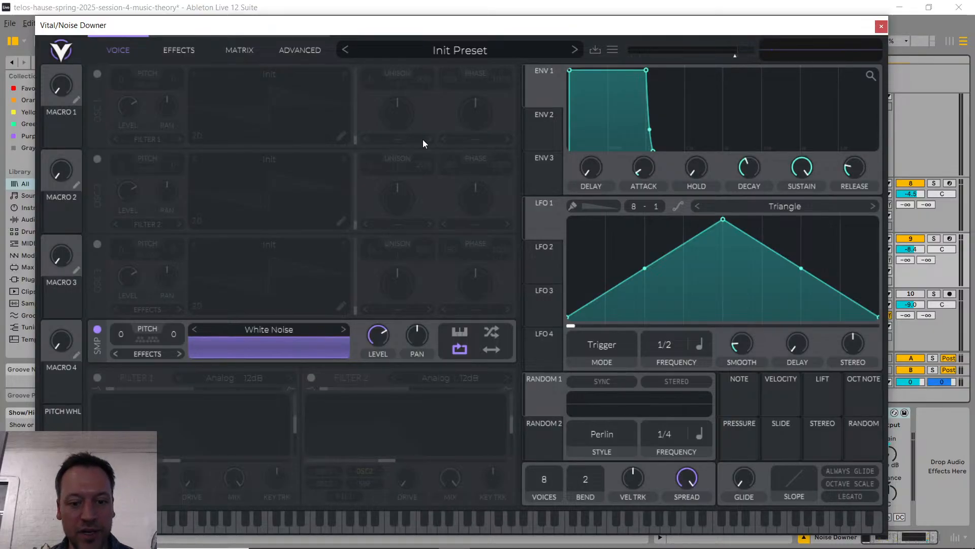
left_click_drag(547, 221, 420, 336)
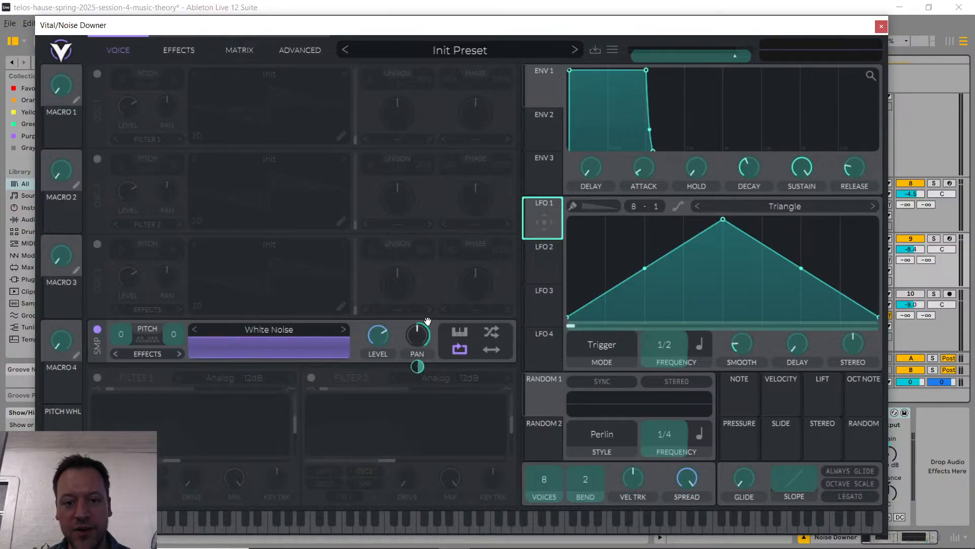
left_click_drag(428, 321, 550, 217)
left_click(881, 27)
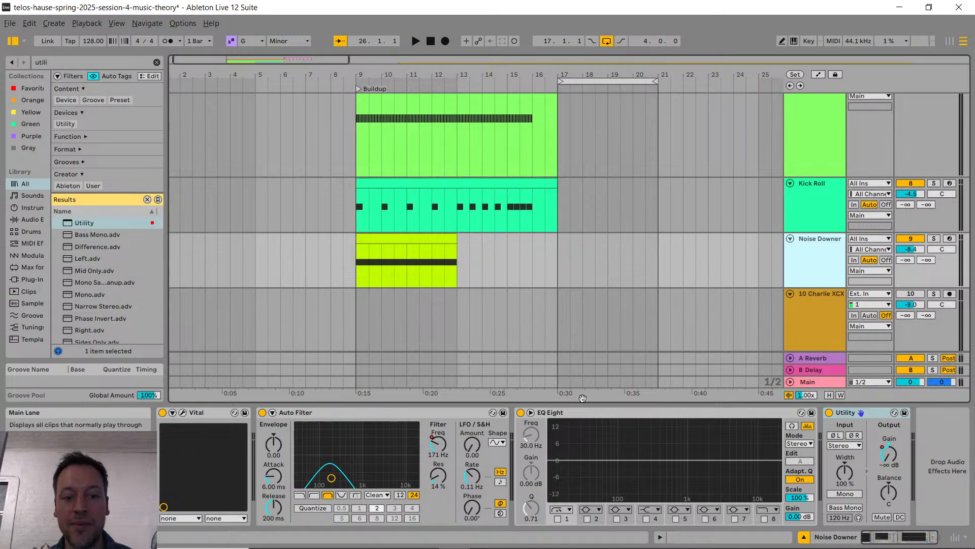
Step: Search the device library for "auto pan" and insert Auto Pan between Auto Filter and EQ Eight on Noise Downer
key("ctrl+f")
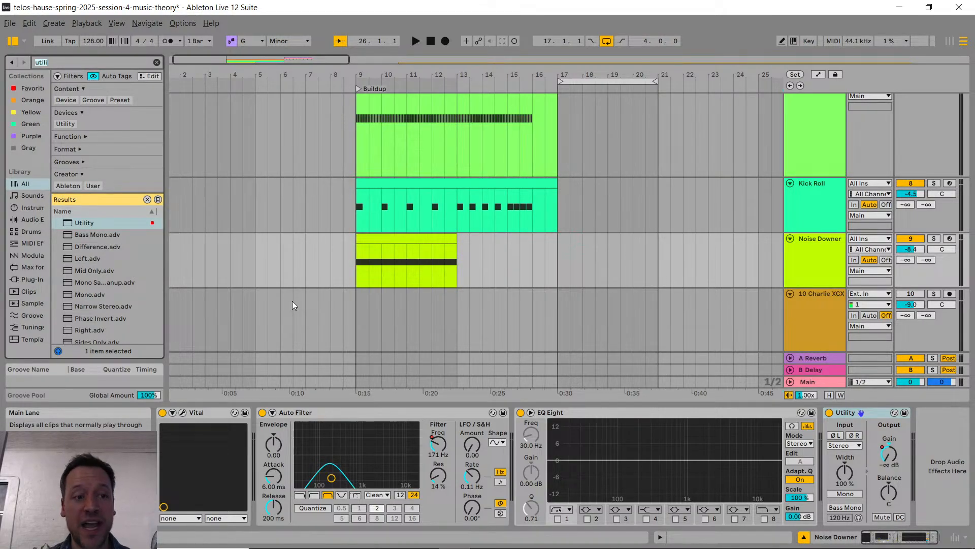
type("auto pan")
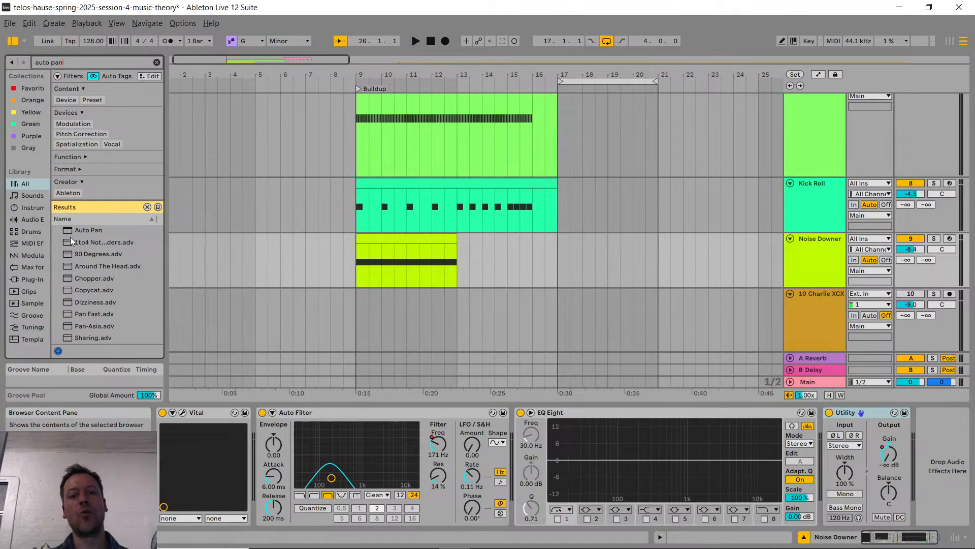
key("alt+Tab")
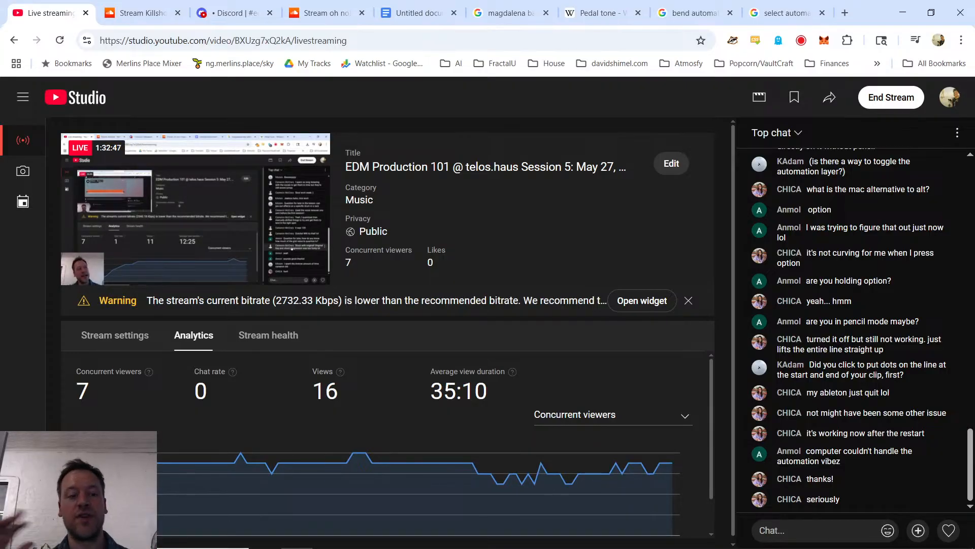
key("alt+Tab")
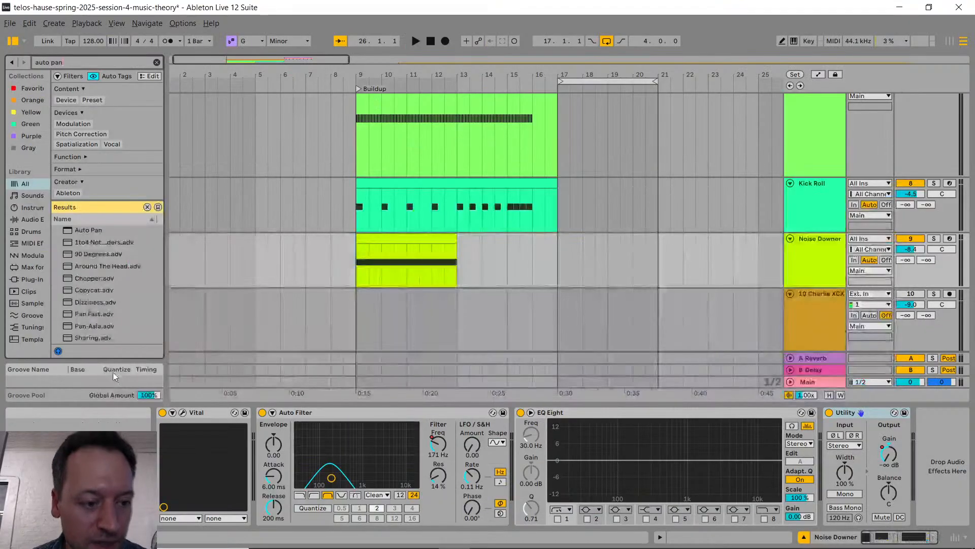
left_click(101, 231)
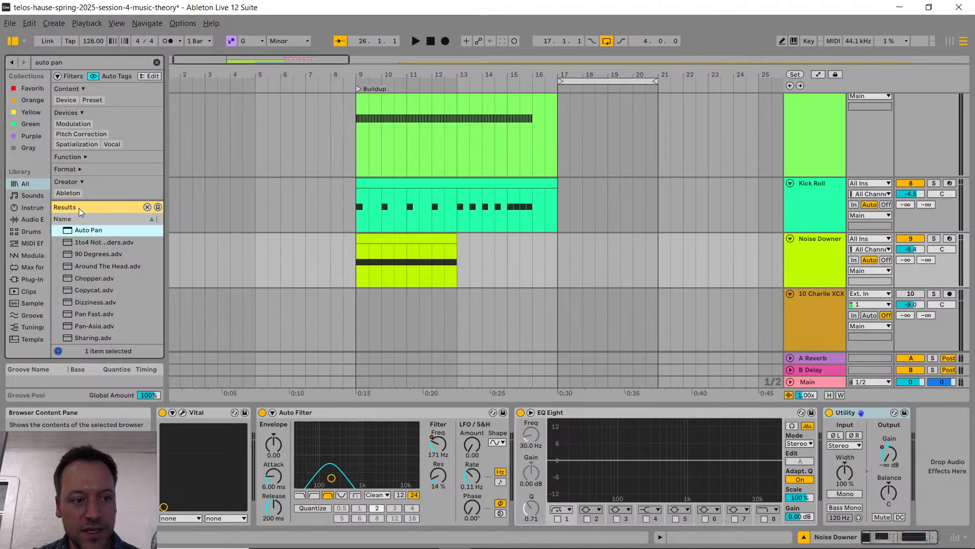
left_click_drag(80, 234, 492, 467)
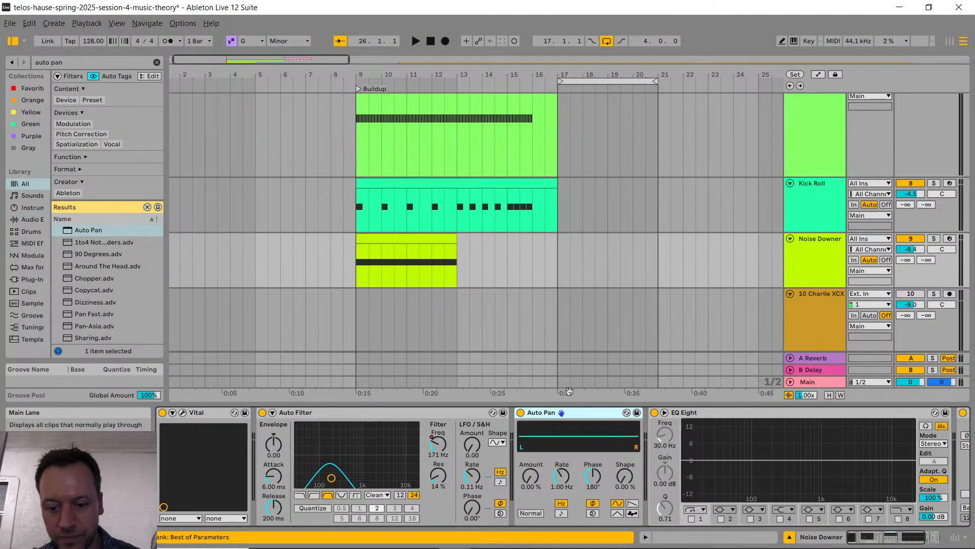
Step: Switch Auto Pan to a tempo-synced rate of 1/4 and set its amount to 100%
left_click(563, 514)
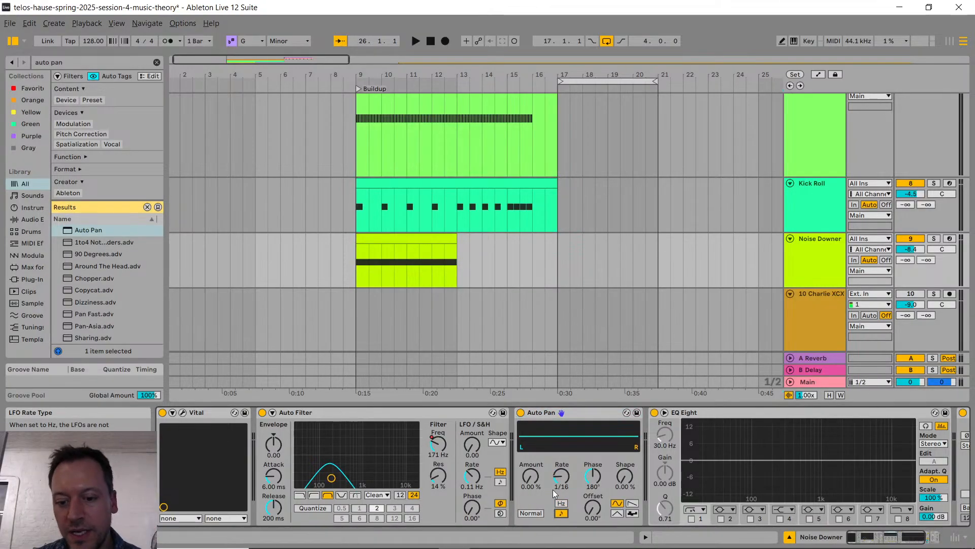
left_click_drag(567, 473, 567, 467)
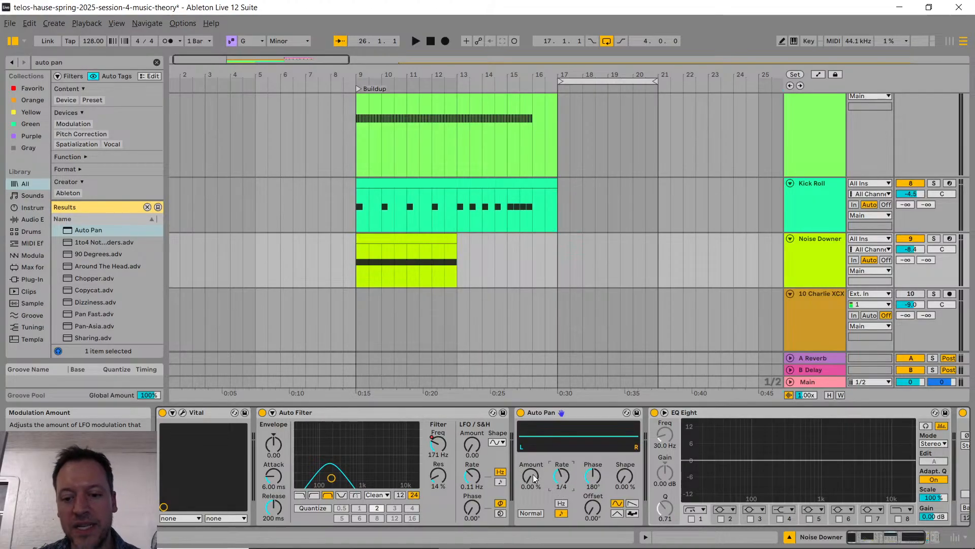
left_click_drag(534, 477, 541, 454)
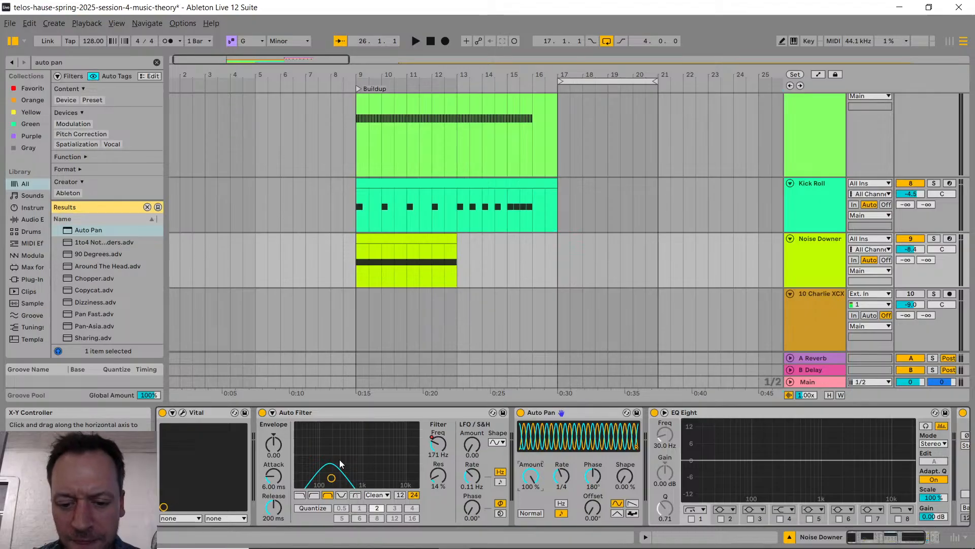
Step: Check the livestream chat in the web browser and return to Ableton Live
key("alt+Tab")
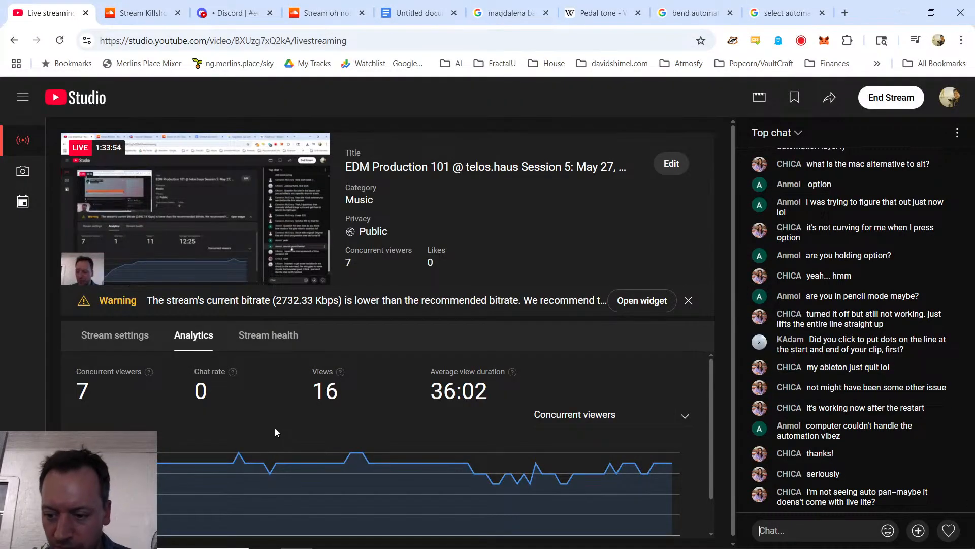
key("alt")
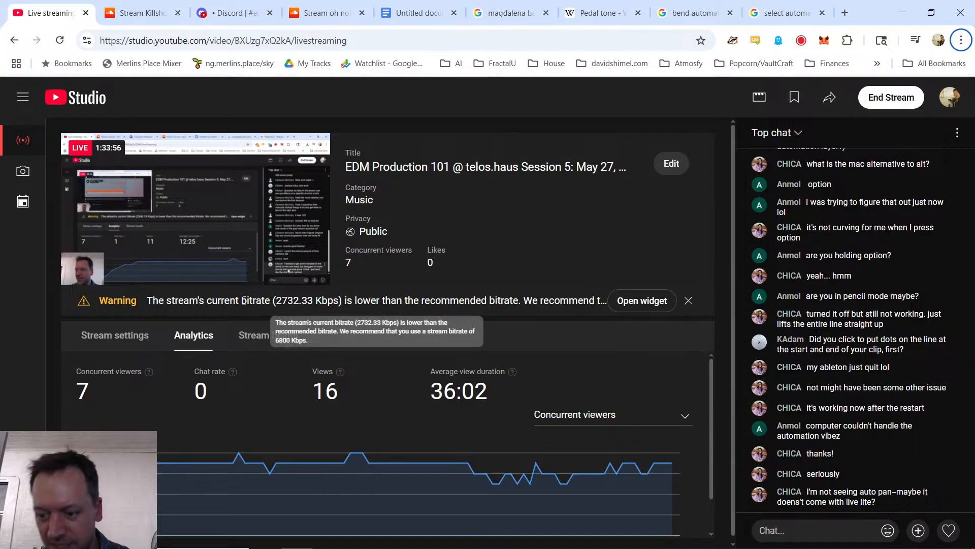
key("alt+Tab")
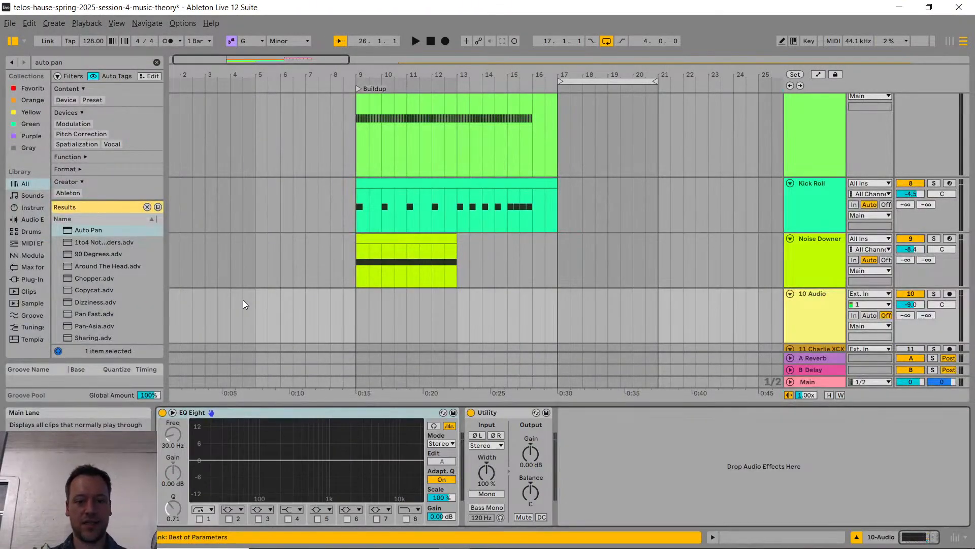
Step: Switch to the web browser and search in a new tab for "ableton live lite auto pan"
key("alt+Tab")
key("ctrl+t")
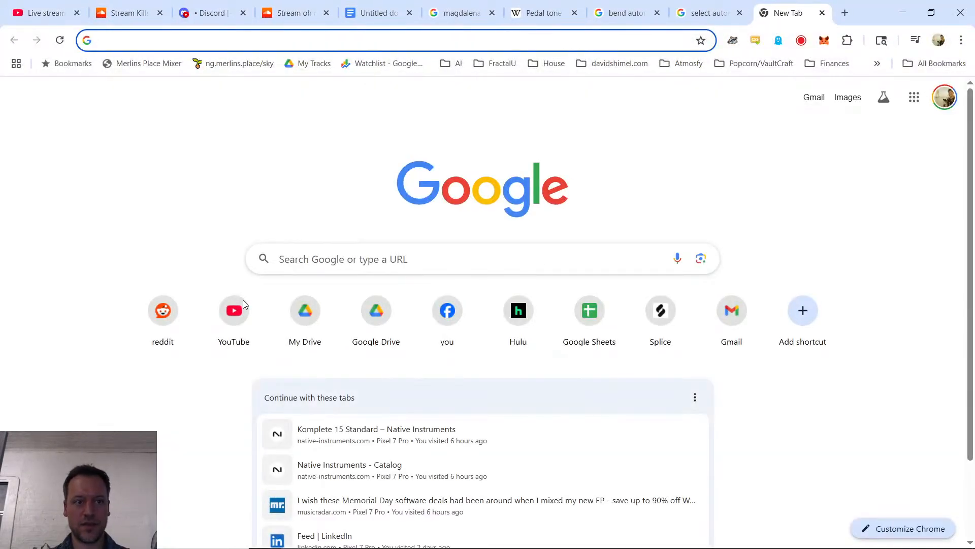
type("albe")
key("BackSpace")
key("BackSpace")
key("BackSpace")
type("ble")
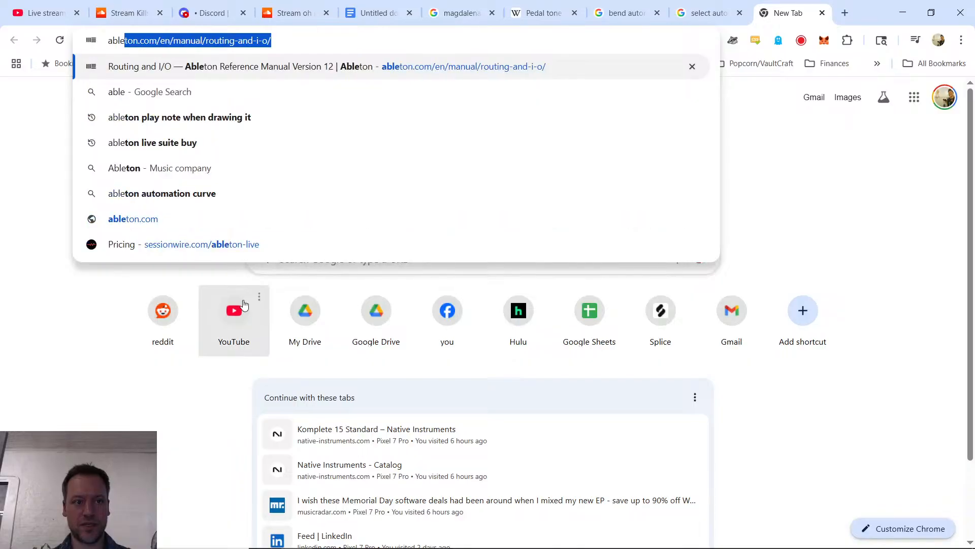
type("ton live lite auto pan")
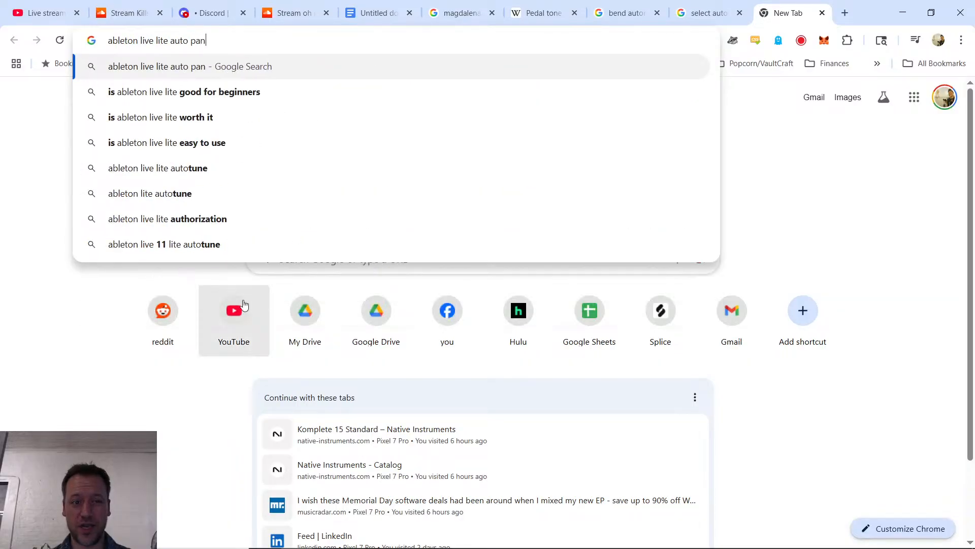
key("Return")
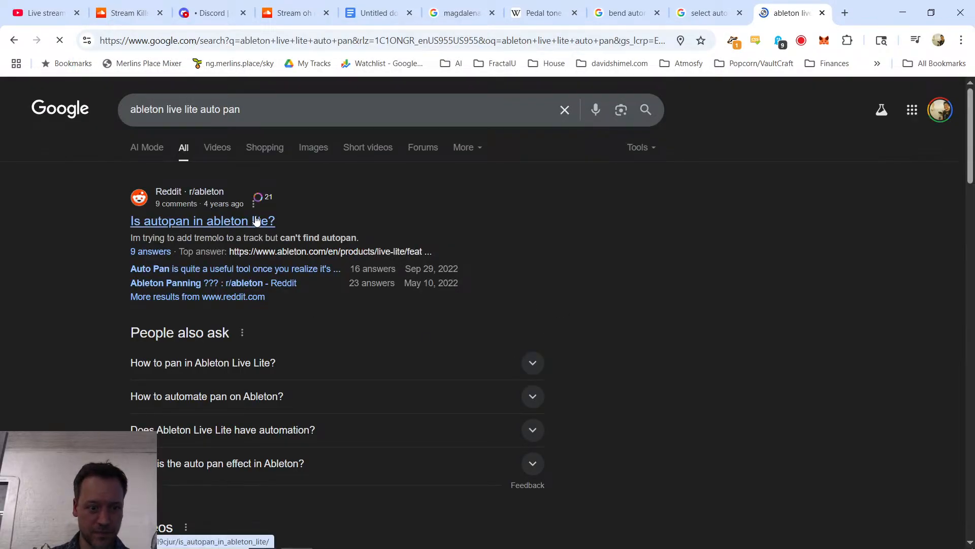
Step: Open the Reddit thread on autopan in Ableton Lite, follow its link to the Live Lite features page, and browse the included features
left_click(257, 221)
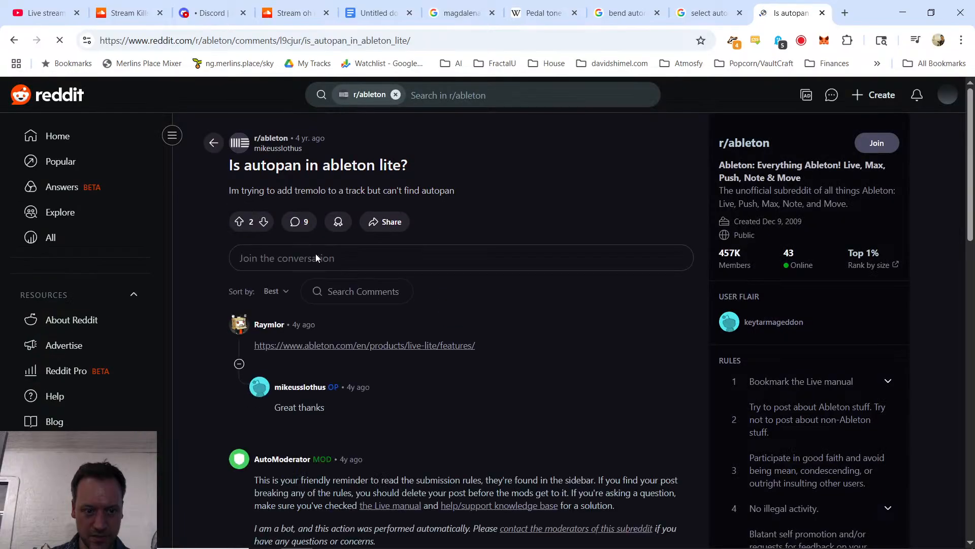
left_click(404, 347)
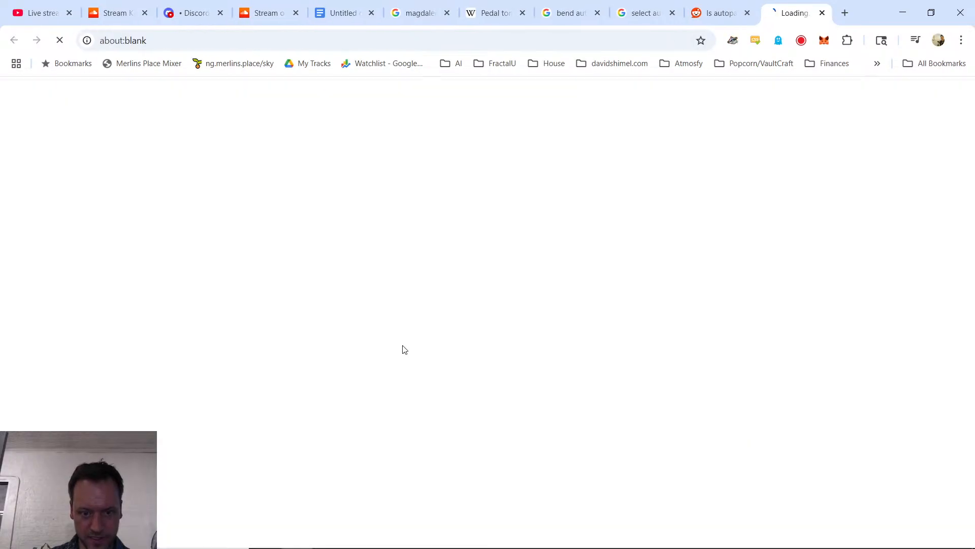
scroll(368, 352, "down", 10)
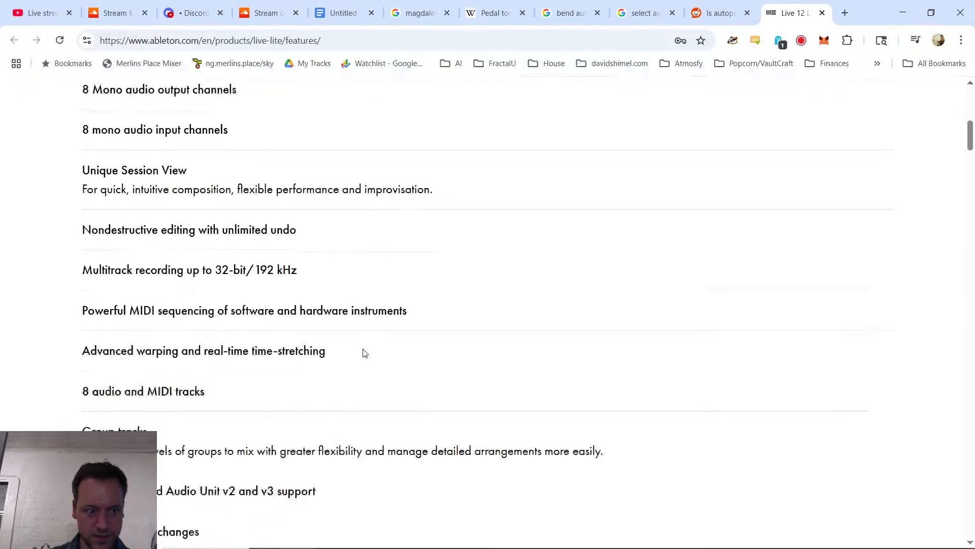
scroll(365, 353, "up", 3)
scroll(149, 217, "down", 20)
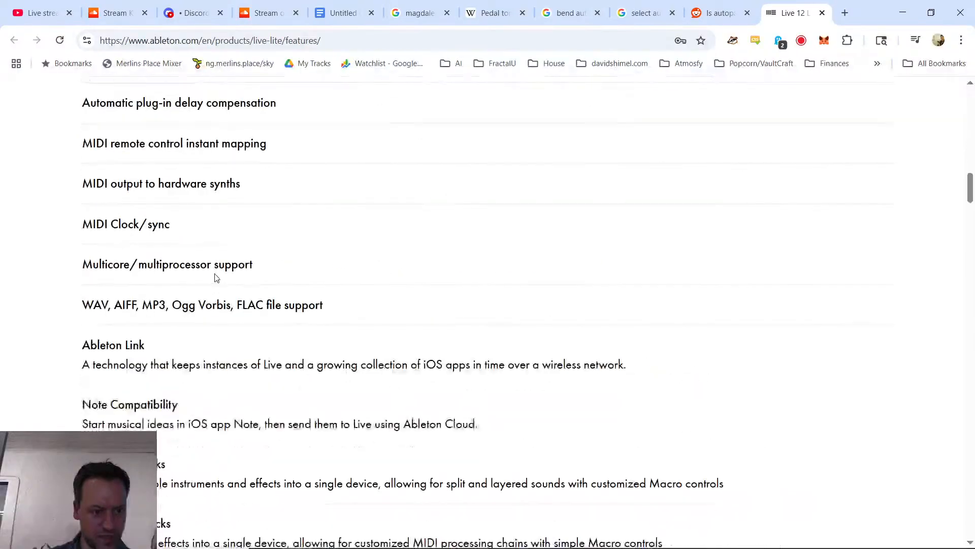
scroll(228, 285, "down", 15)
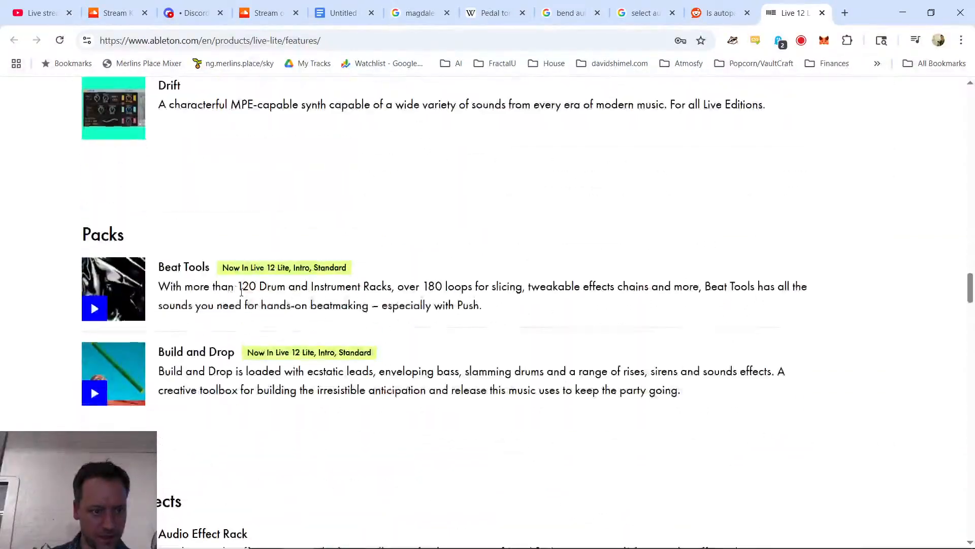
scroll(206, 243, "down", 4)
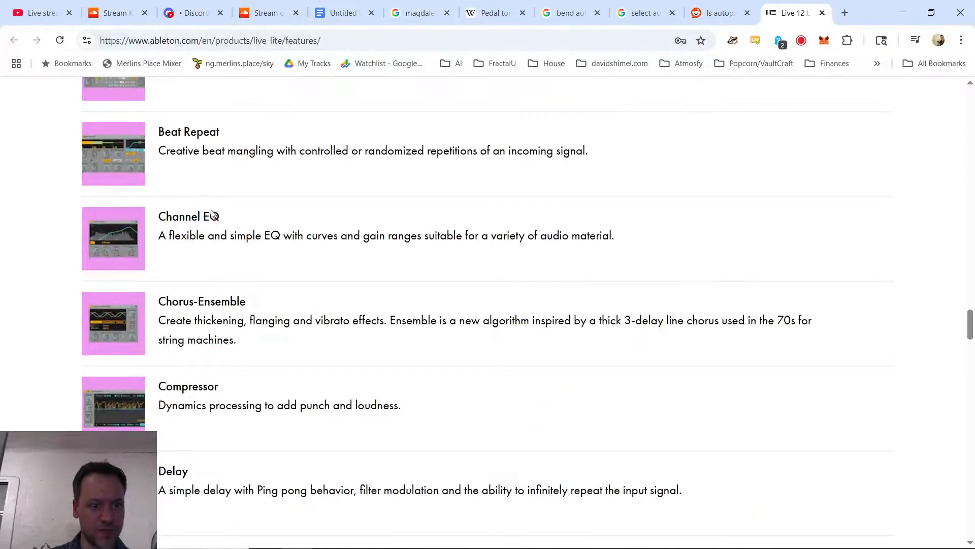
scroll(214, 221, "down", 7)
Step: Search the features page for "pan", and examine the audio effects list for a panning device
key("ctrl+f")
type("pan")
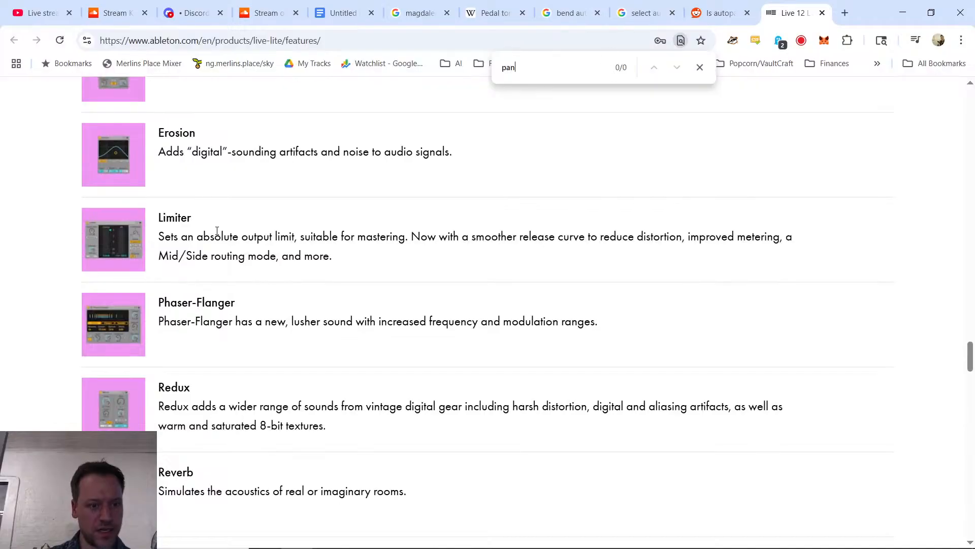
key("Escape")
scroll(224, 243, "down", 9)
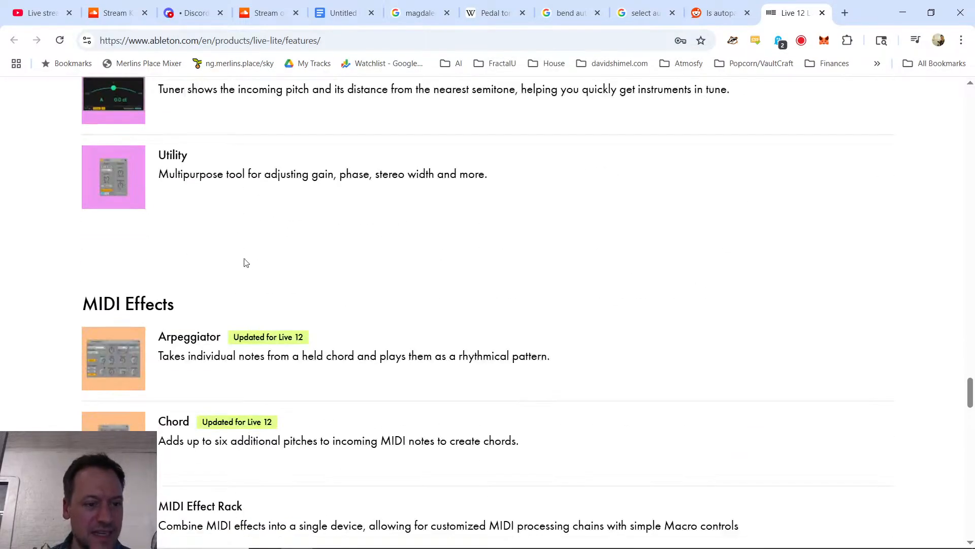
scroll(251, 261, "up", 3)
scroll(259, 269, "up", 20)
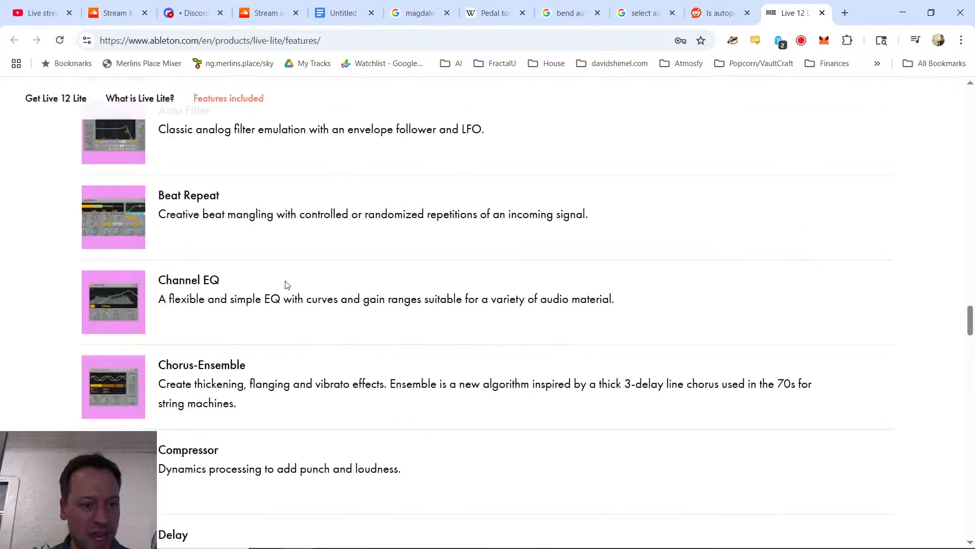
scroll(274, 282, "down", 3)
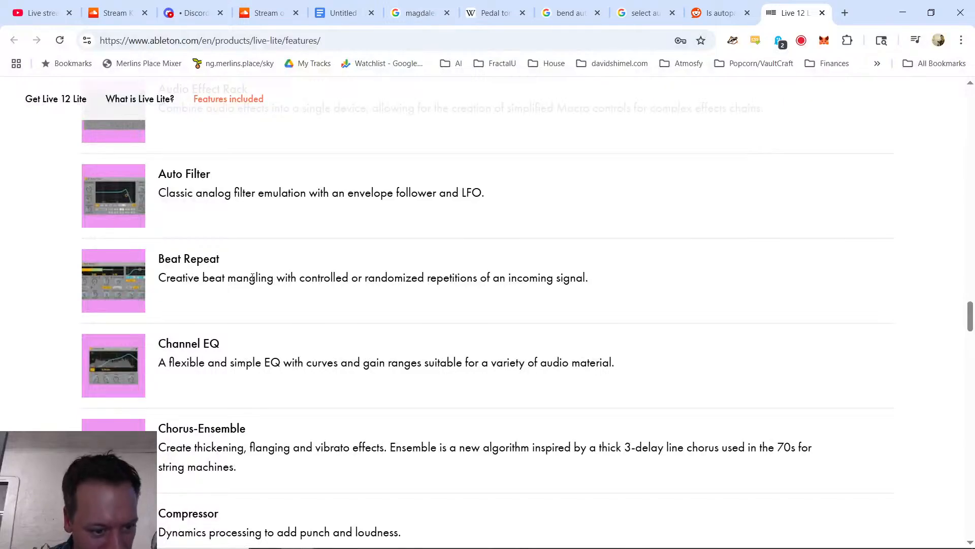
scroll(257, 281, "down", 1)
scroll(257, 281, "down", 11)
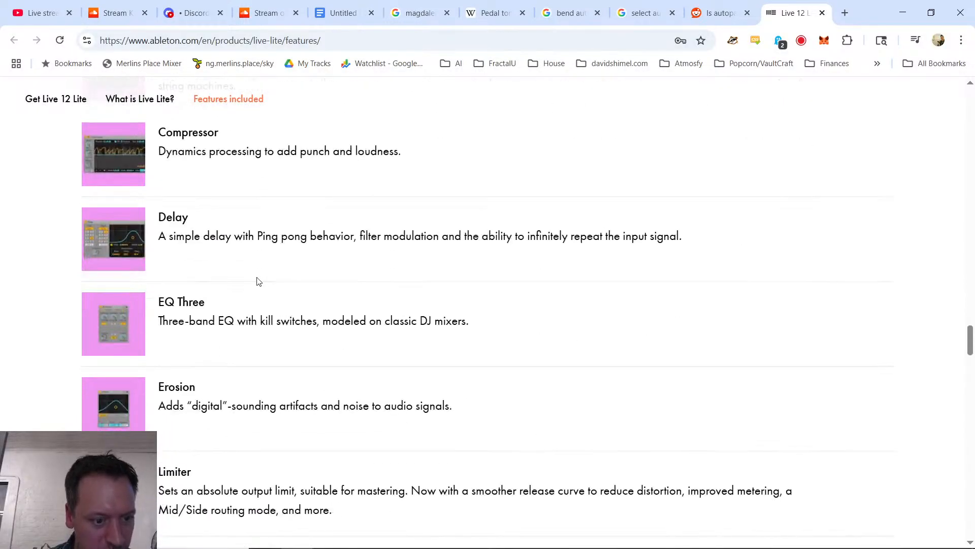
scroll(261, 280, "down", 6)
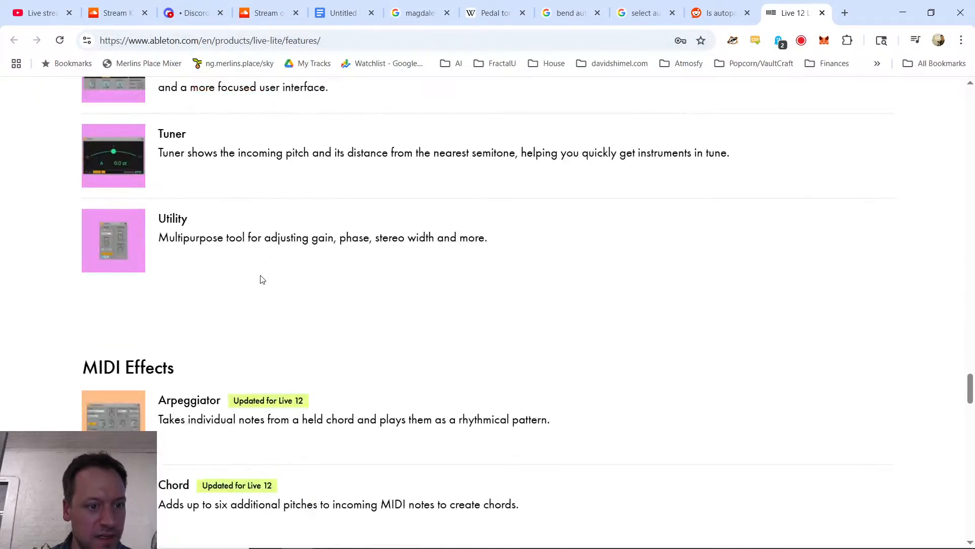
scroll(261, 277, "up", 3)
Step: Return to Ableton Live and select the Noise Downer track to inspect its device chain up to Utility
key("alt+Tab")
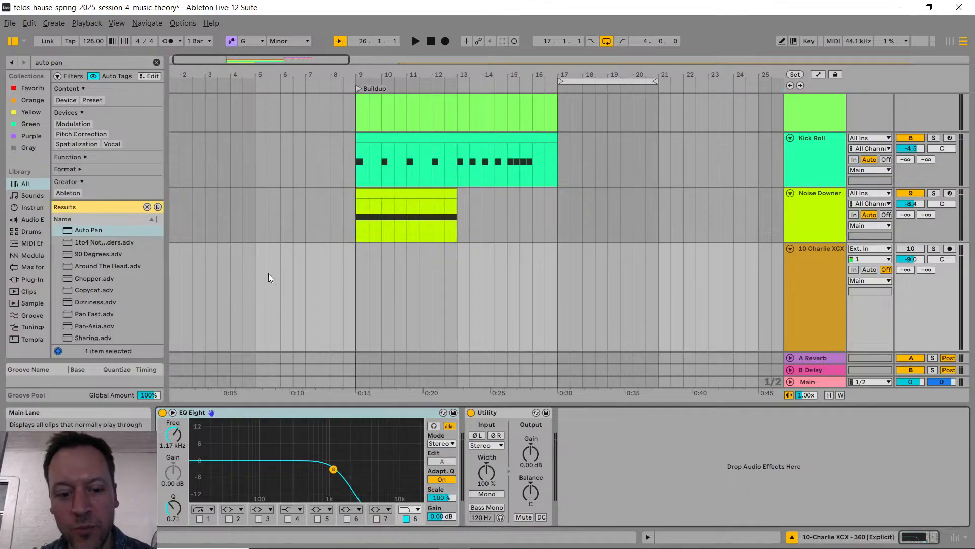
left_click(809, 202)
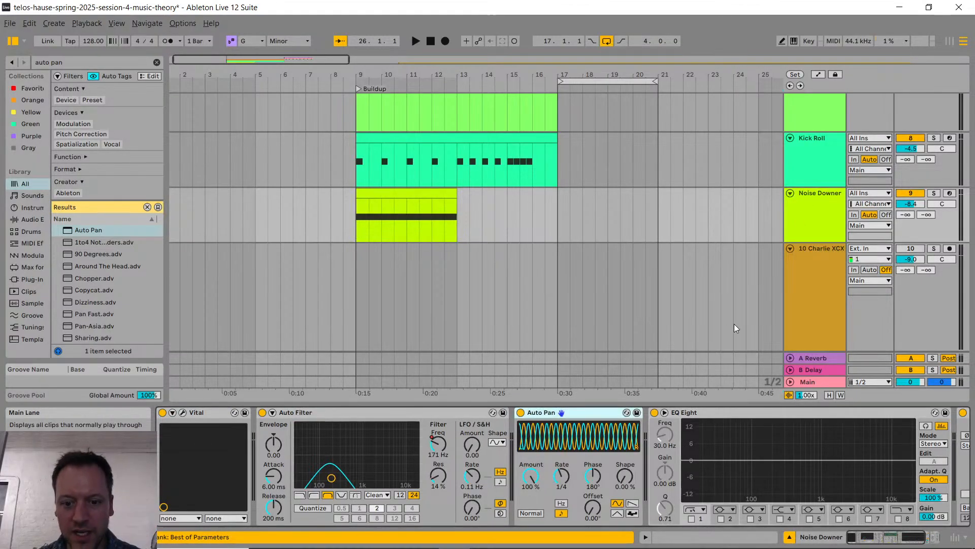
scroll(462, 470, "down", 3)
Step: Check the livestream chat on the YouTube Studio page before returning to Ableton Live
key("alt+Tab")
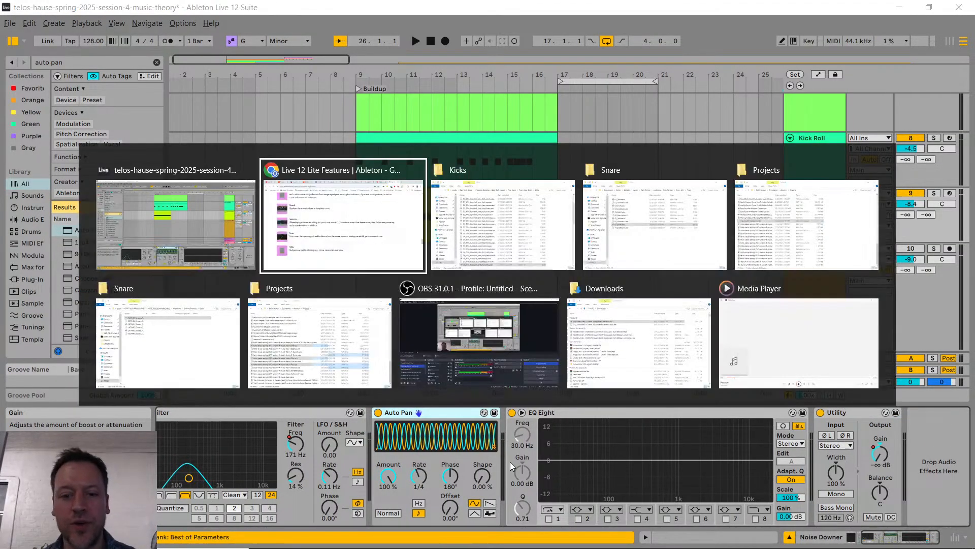
key("ctrl+1")
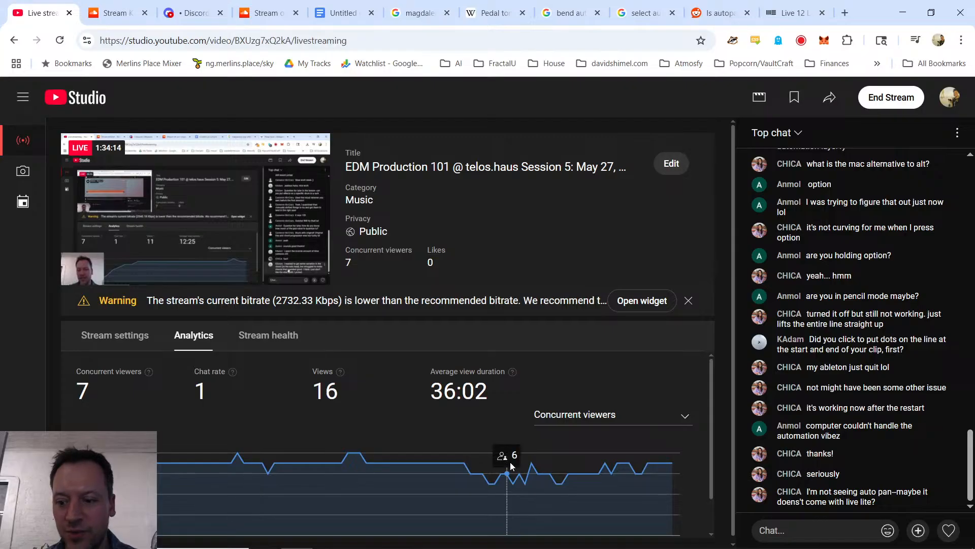
key("alt+Tab")
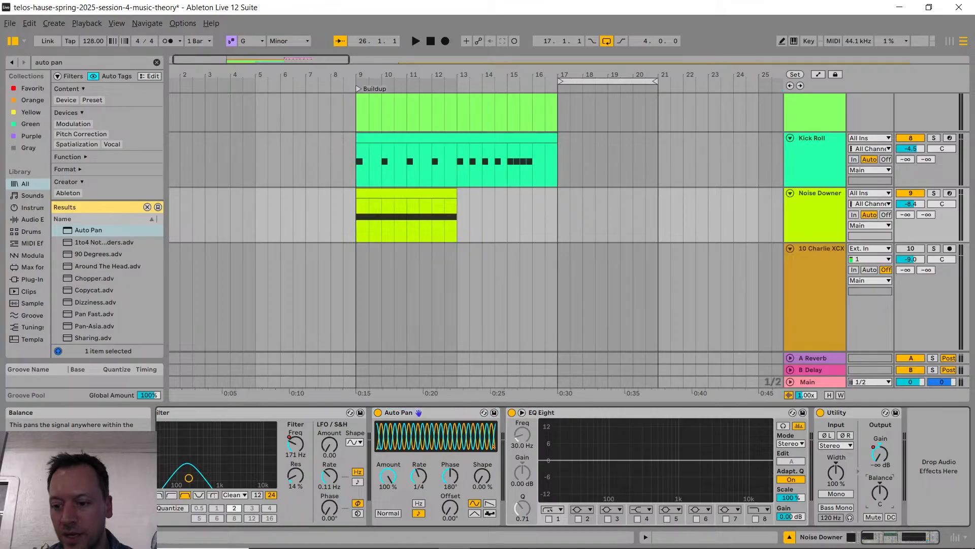
Step: Try panning Noise Downer with the Balance control of its Utility device
left_click_drag(881, 493, 881, 528)
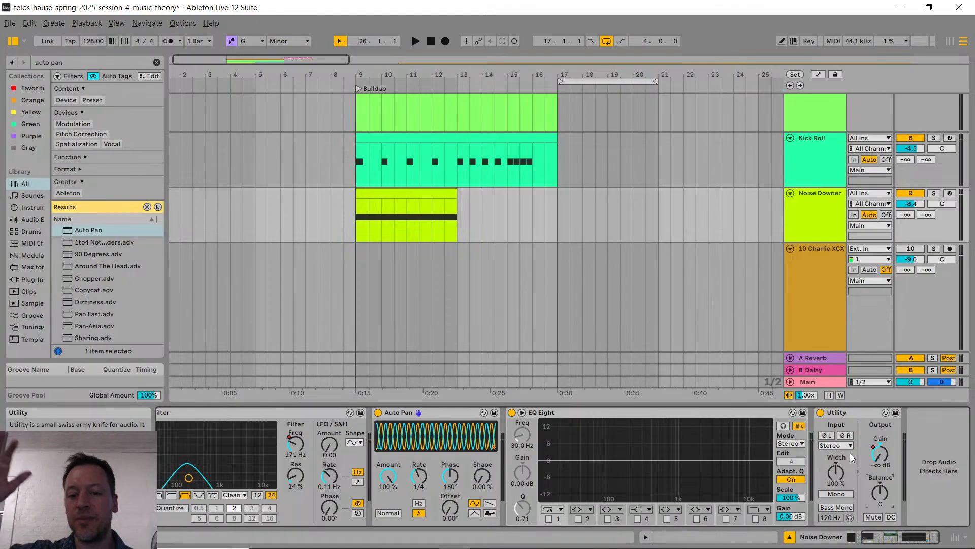
scroll(267, 473, "left", 3)
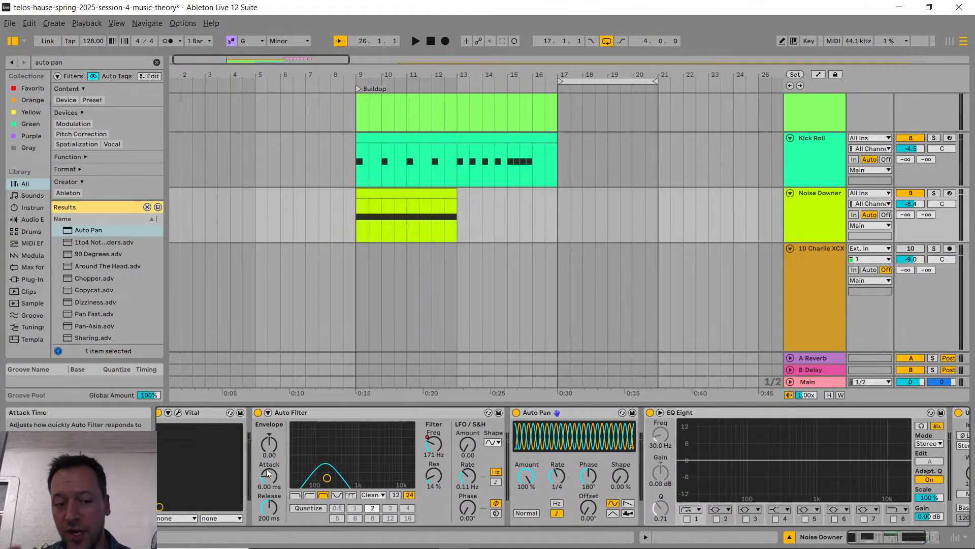
Step: Look over the Vital settings on Noise Downer, close its window, and deactivate the Auto Pan device
left_click(181, 412)
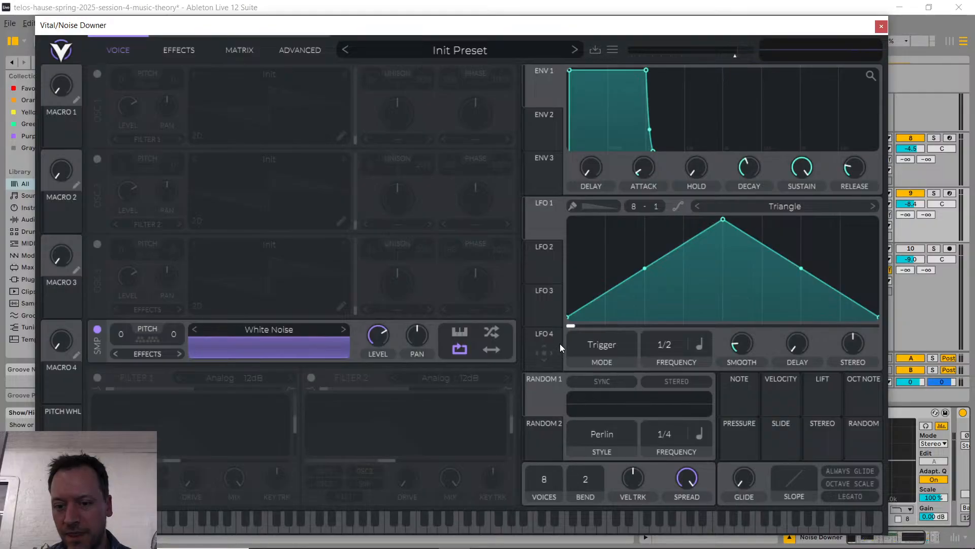
left_click(882, 26)
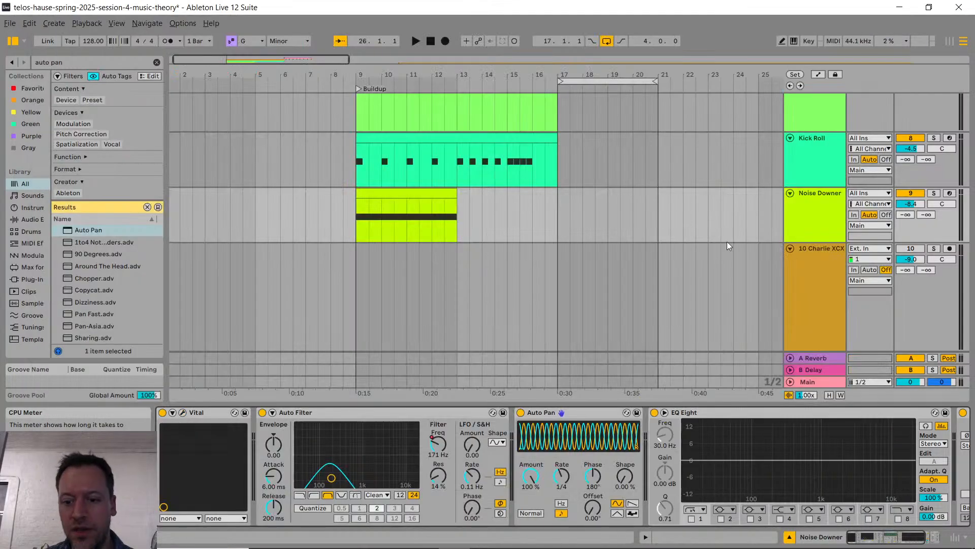
left_click(522, 413)
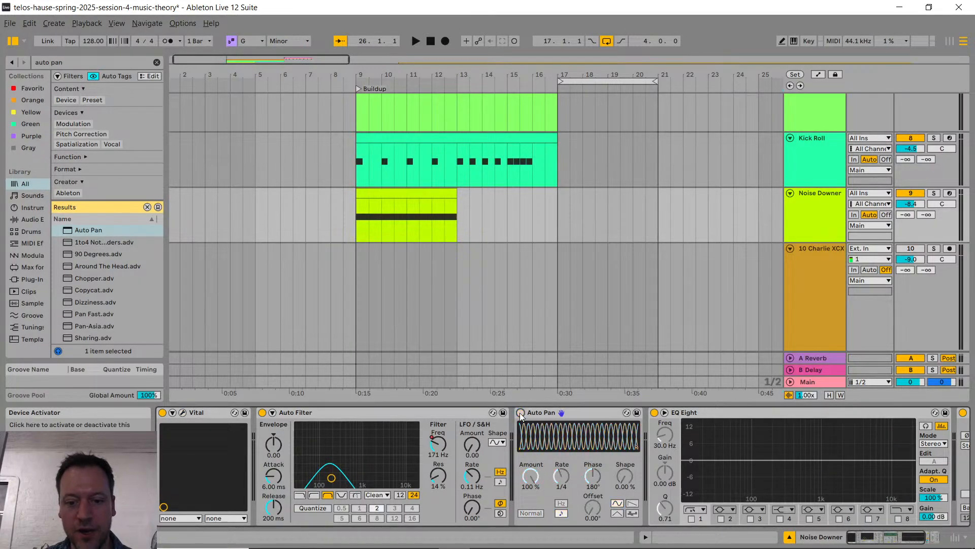
Step: In Noise Downer's Vital, set LFO 1's frequency to 1/4 and lower the White Noise level to its minimum
left_click(173, 413)
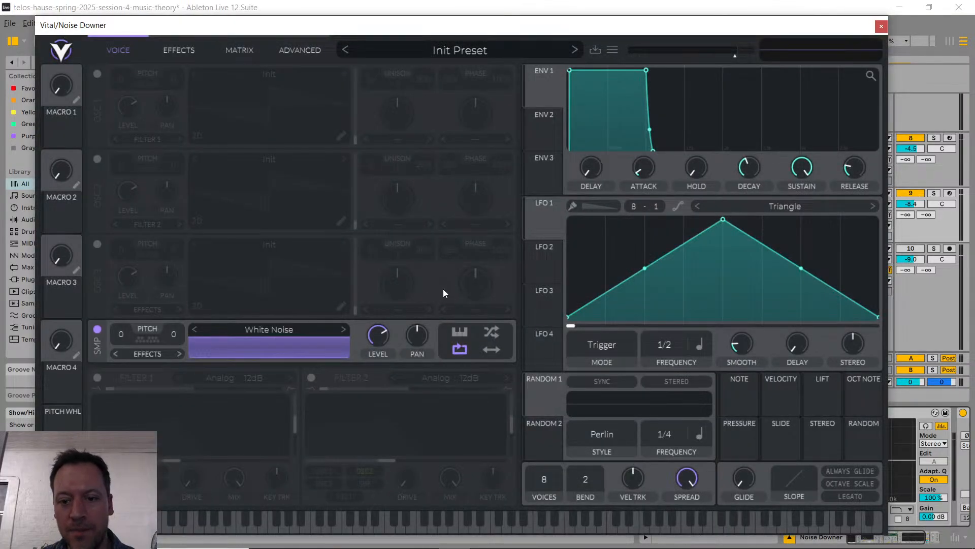
left_click(602, 346)
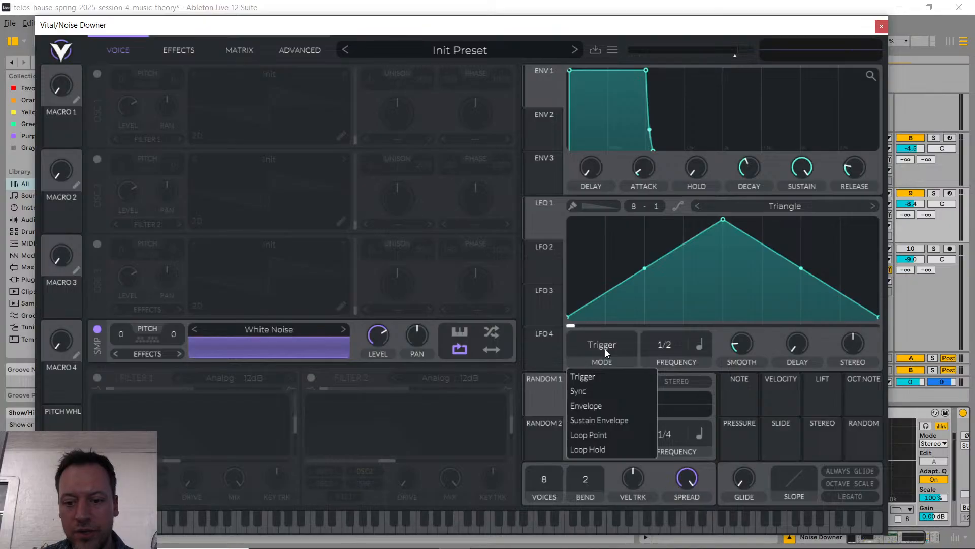
left_click(669, 346)
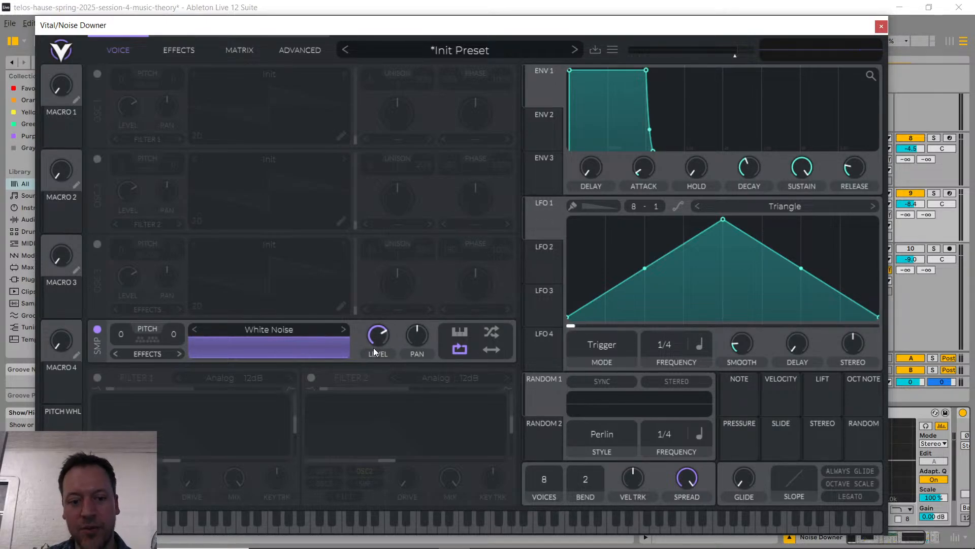
left_click_drag(373, 340, 373, 392)
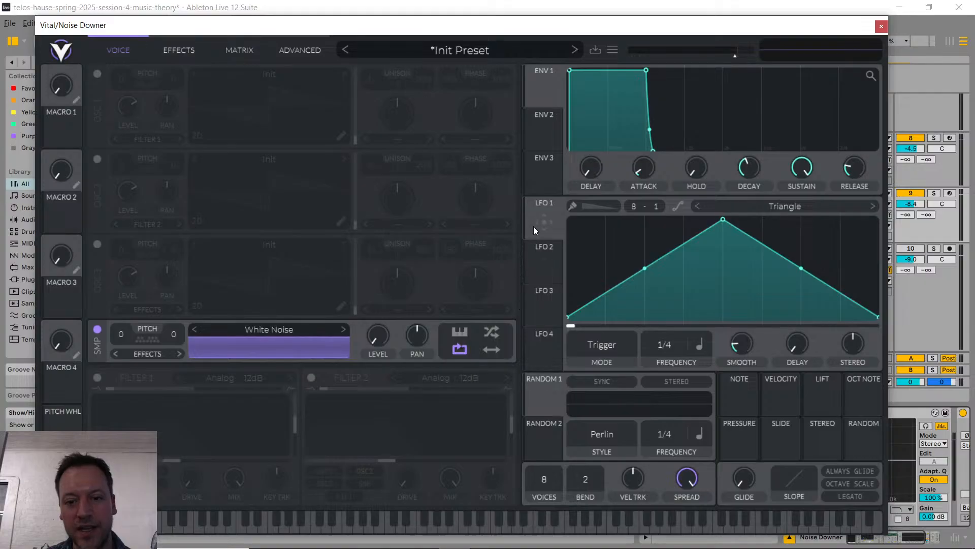
Step: Modulate the White Noise level with LFO 1 and bend both slopes of its triangle upward into a dome
left_click_drag(534, 227, 372, 344)
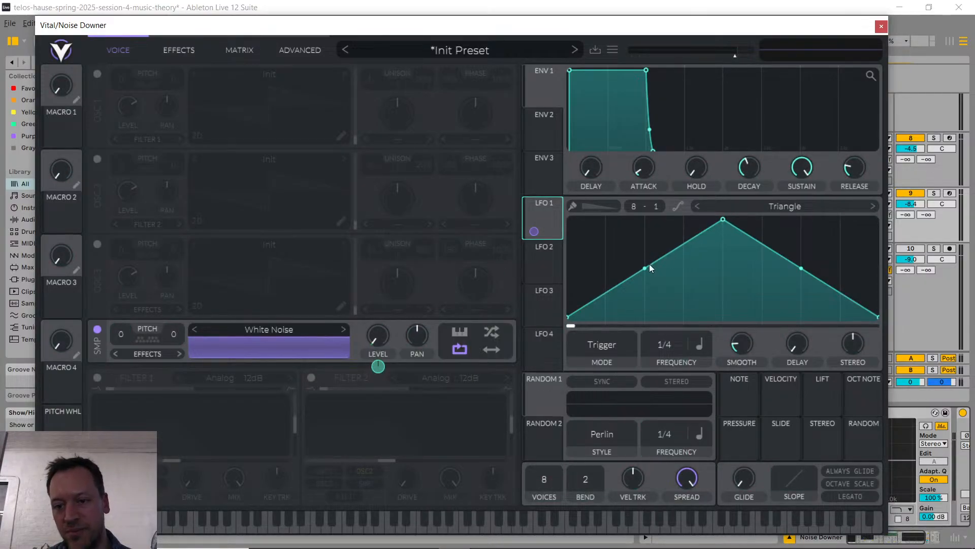
left_click_drag(650, 268, 648, 243)
left_click_drag(801, 269, 803, 238)
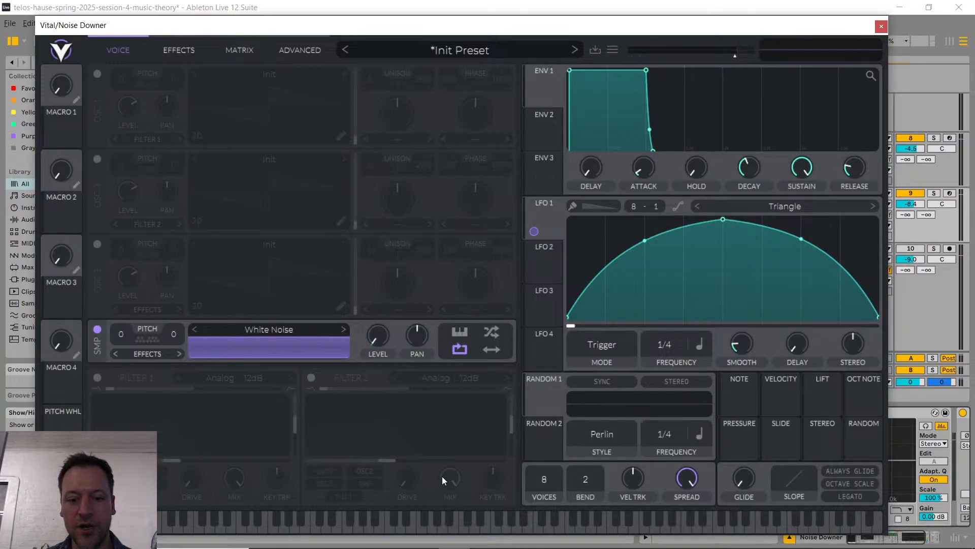
Step: Close Vital, solo Noise Downer, and listen to the modulated noise from bar 9
left_click(883, 26)
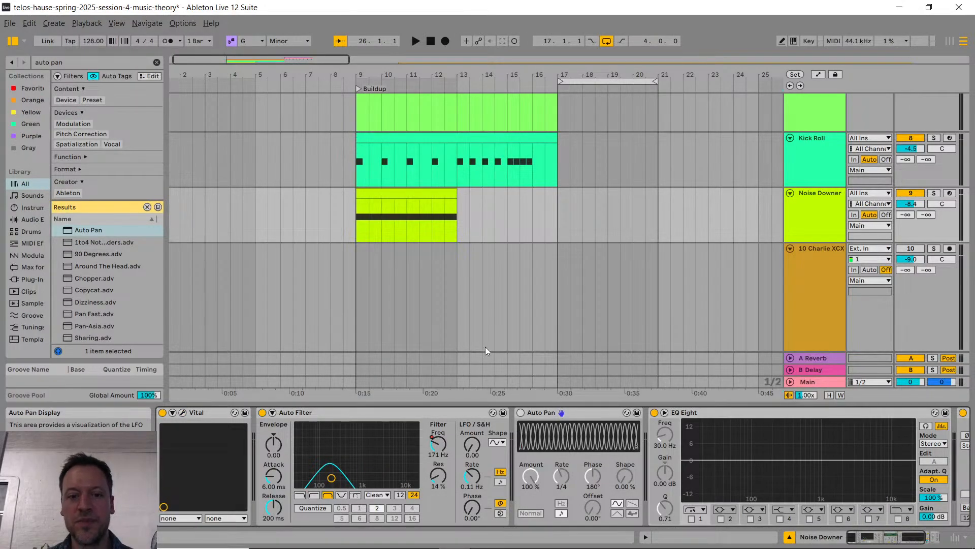
left_click(352, 214)
key("space")
left_click(933, 193)
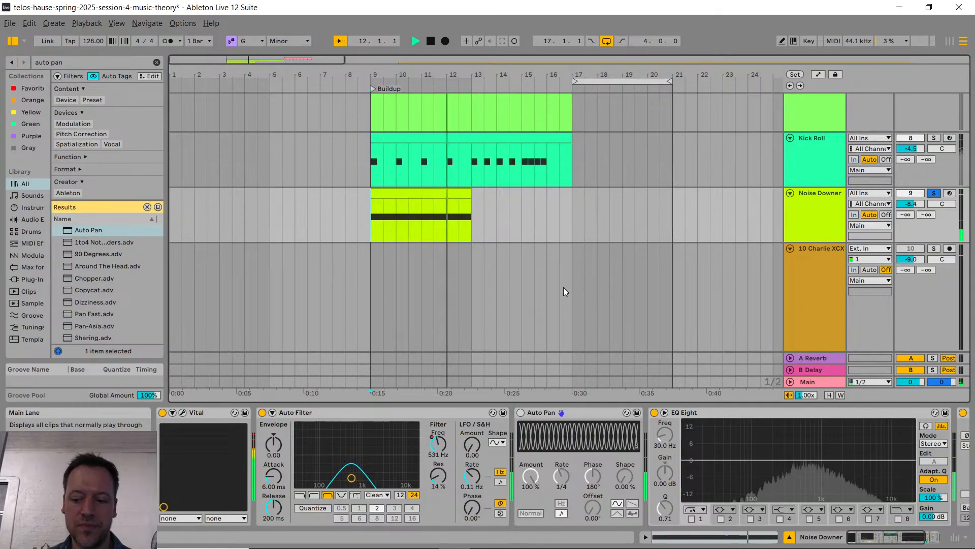
key("space")
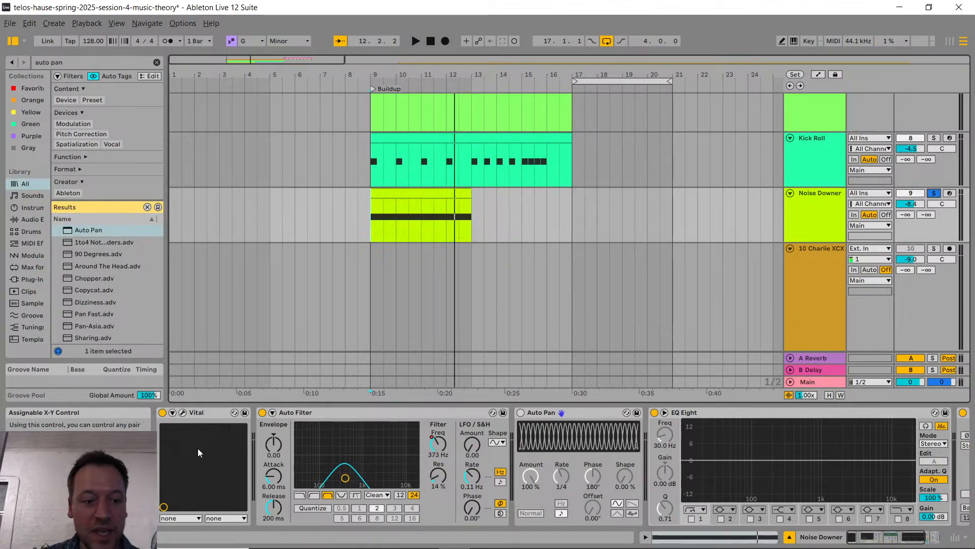
Step: Remove the LFO 1 modulation from Vital's White Noise level, restore the level, and close Vital
left_click(183, 412)
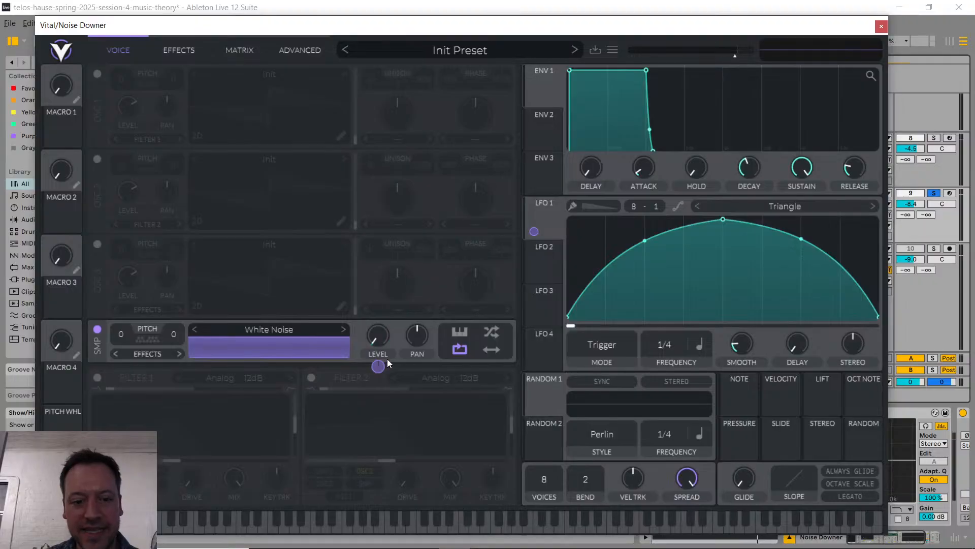
right_click(375, 354)
left_click(405, 372)
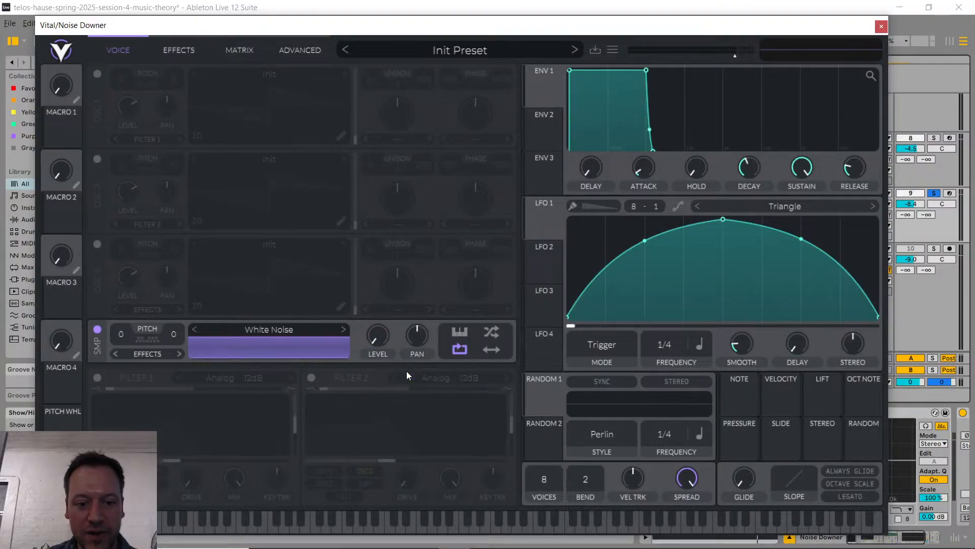
left_click(881, 25)
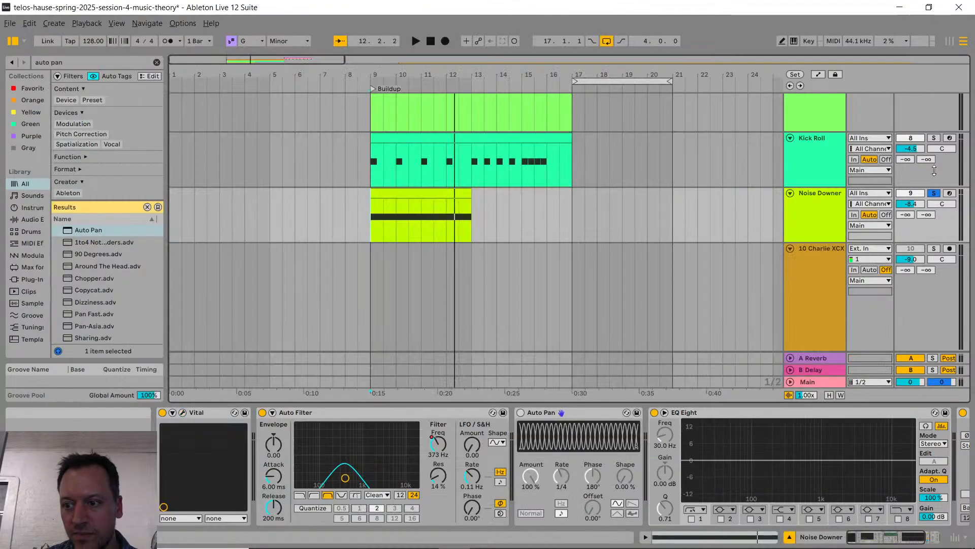
Step: Reactivate Auto Pan on Noise Downer and set its phase to 360° and its offset to 180°
left_click(521, 414)
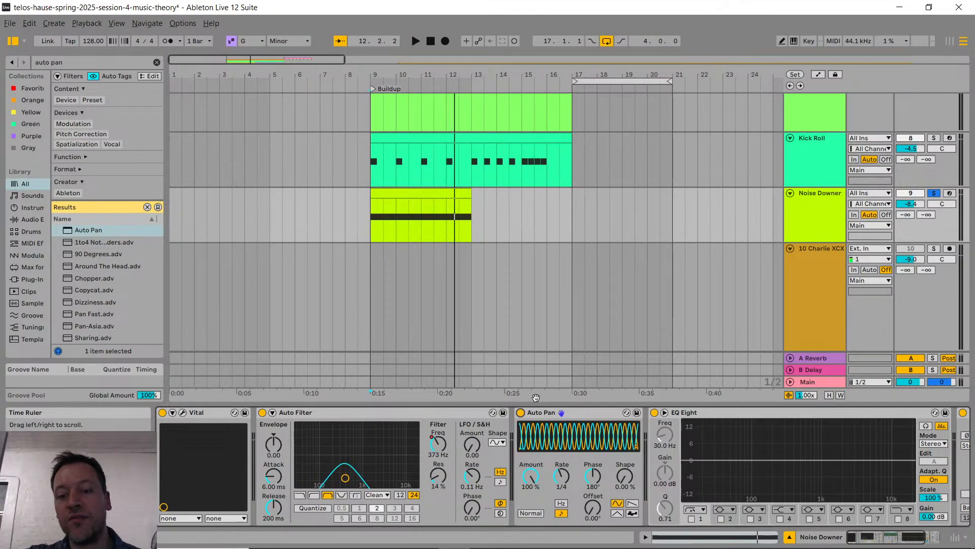
left_click_drag(592, 476, 593, 384)
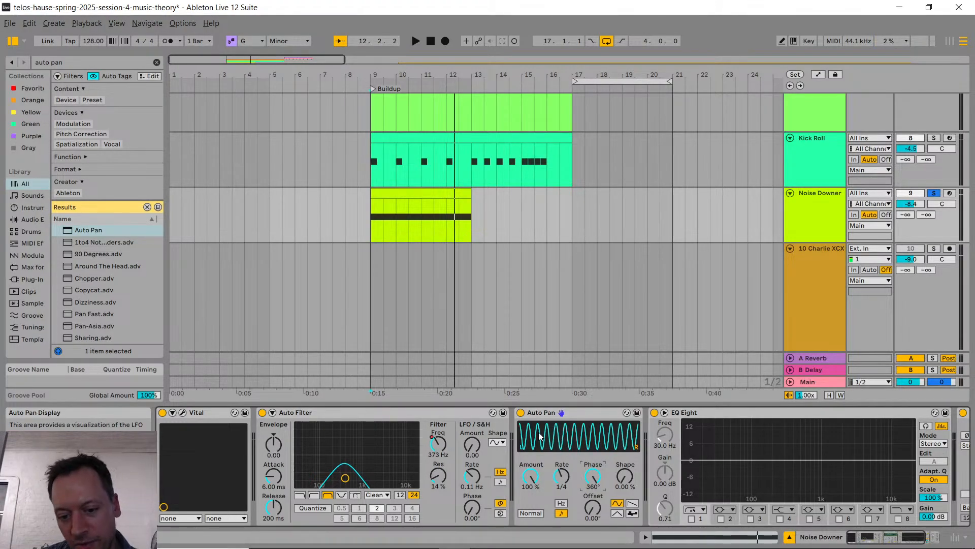
left_click_drag(593, 507, 593, 476)
right_click(593, 507)
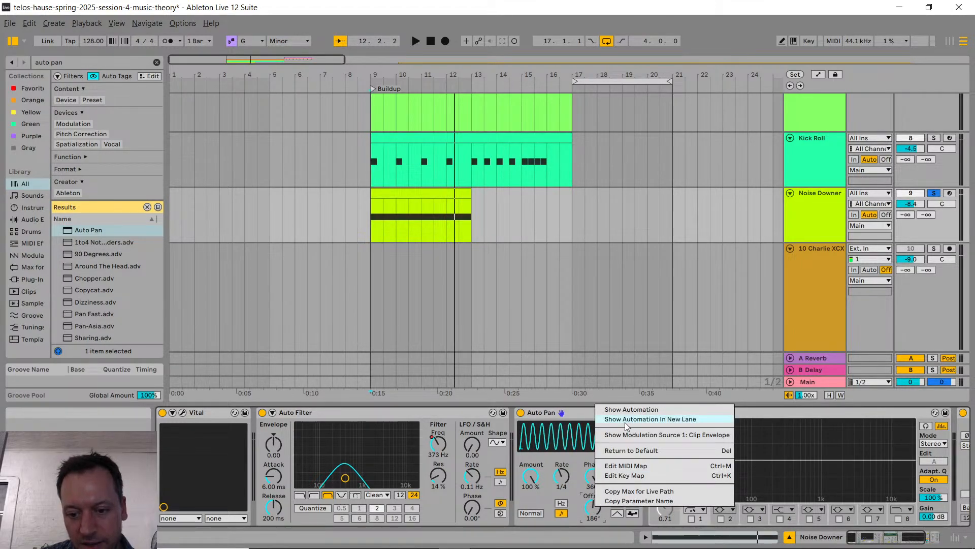
left_click(589, 509)
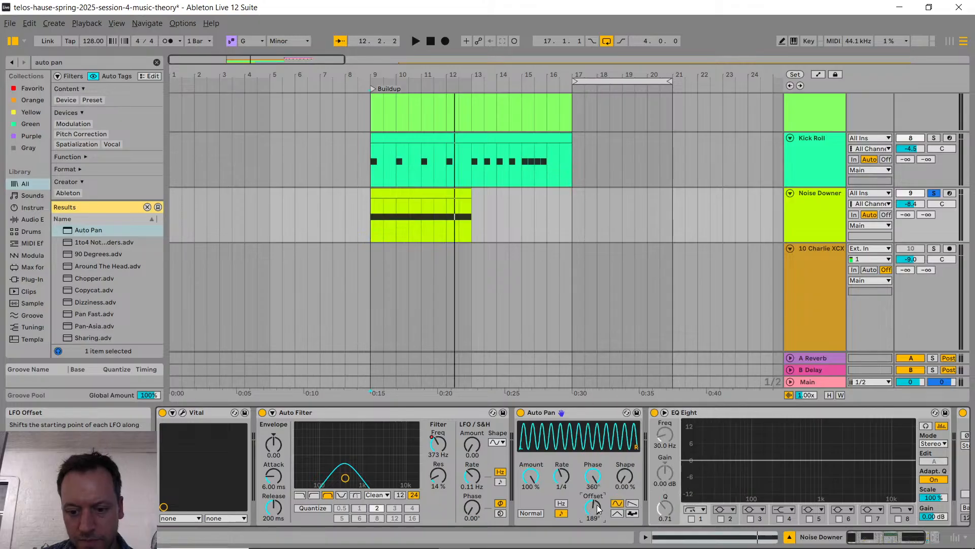
type("180")
key("Return")
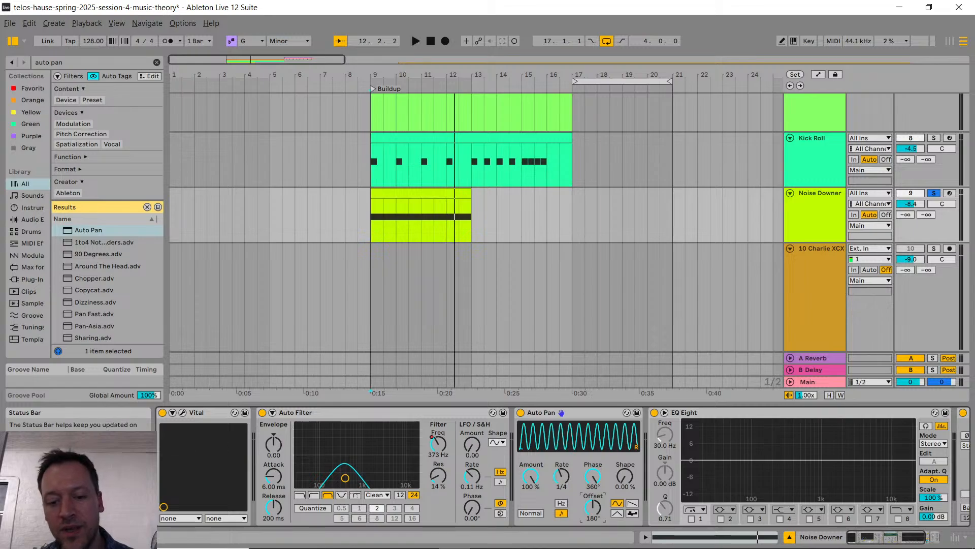
Step: Reduce the Auto Pan amount to 66.7 % and listen to the soloed Noise Downer
left_click_drag(527, 483, 526, 506)
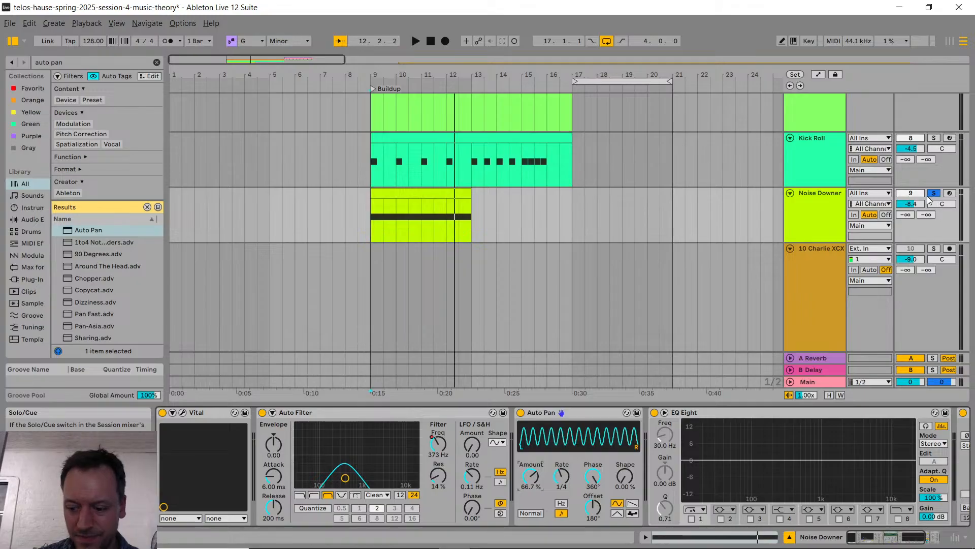
key("space")
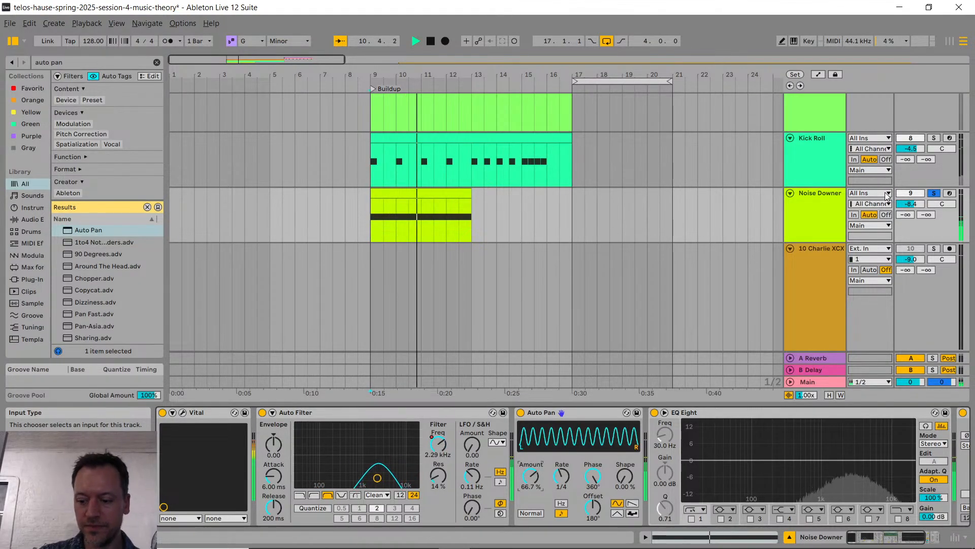
key("space")
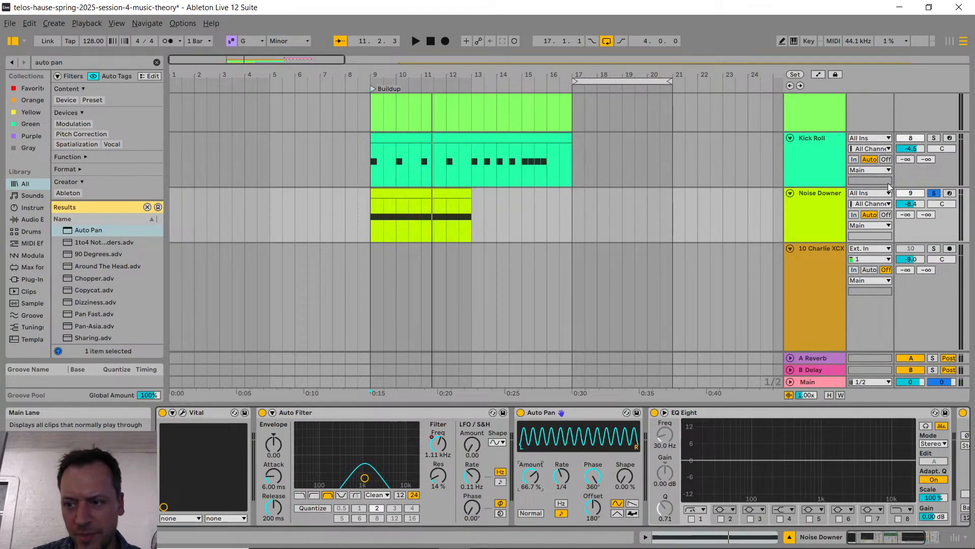
Step: Unsolo Noise Downer and, while playing the buildup from bar 9, set its volume to -7.0 and the Auto Pan amount to 59.5 %
left_click(935, 193)
left_click(368, 202)
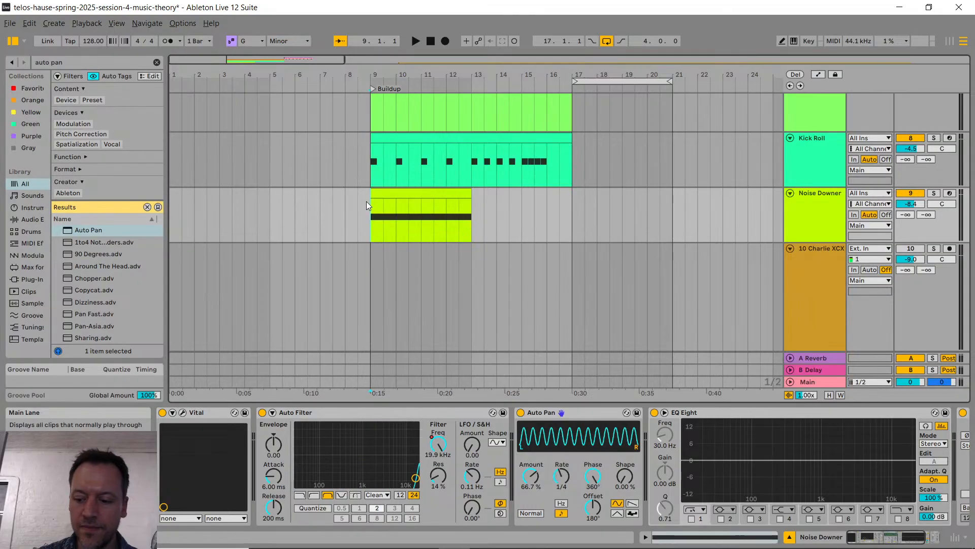
key("space")
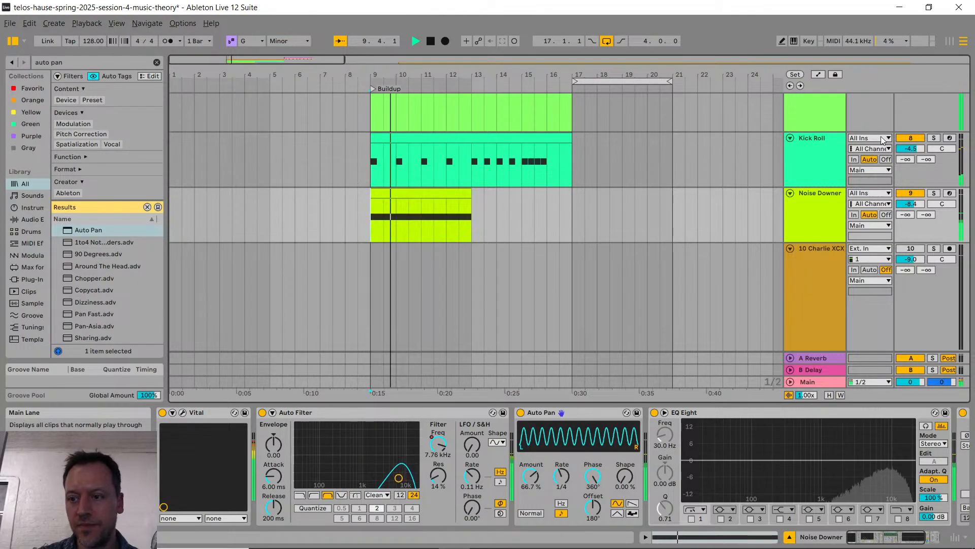
left_click_drag(916, 203, 916, 198)
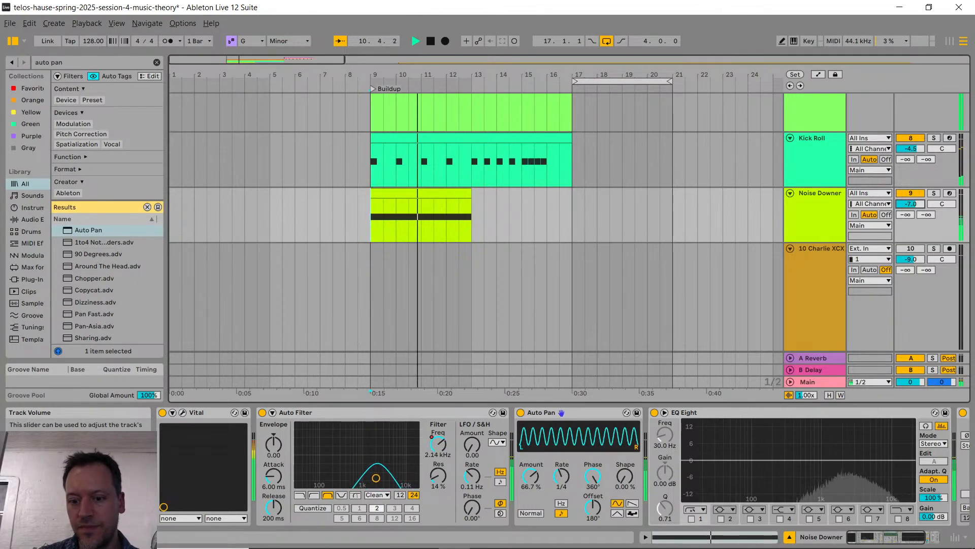
left_click_drag(531, 475, 531, 482)
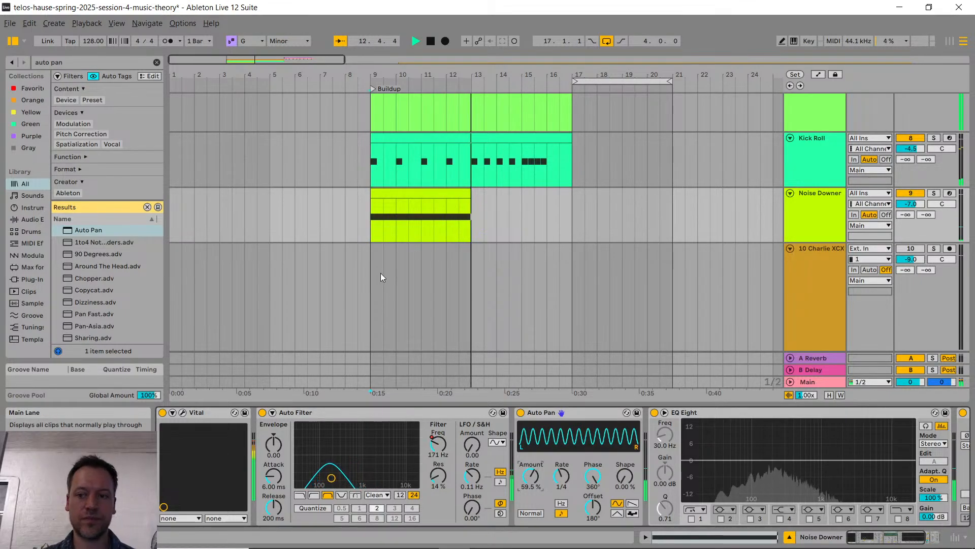
key("space")
Step: Check the livestream chat on the YouTube Studio page and return to Ableton Live
key("alt+Tab")
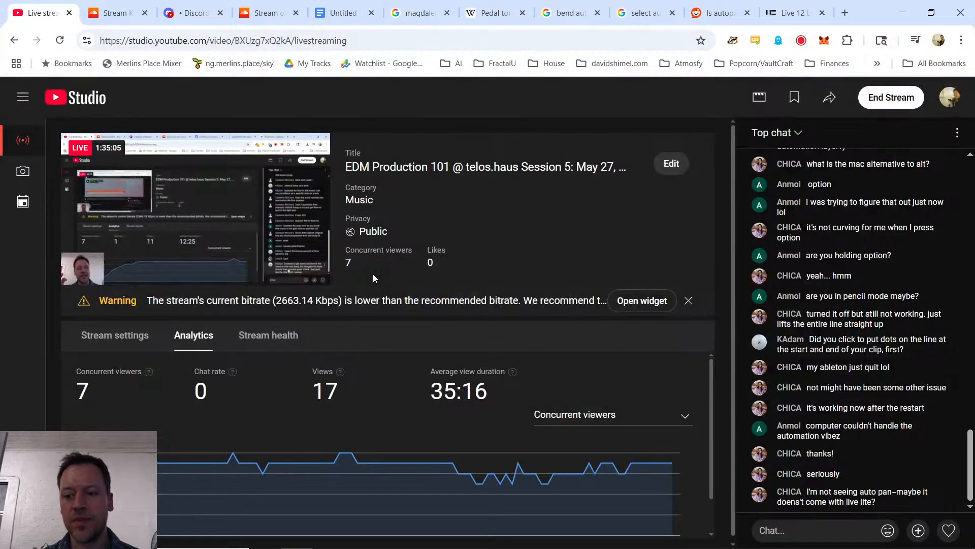
key("alt+Tab")
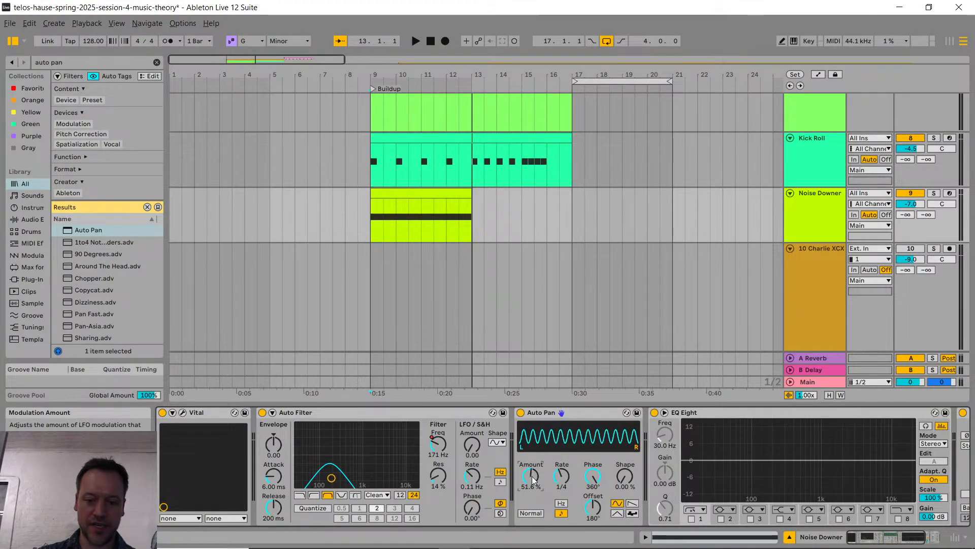
Step: Look over the buildup tracks and search the browser for "crash"
left_click(404, 258)
scroll(402, 258, "up", 3)
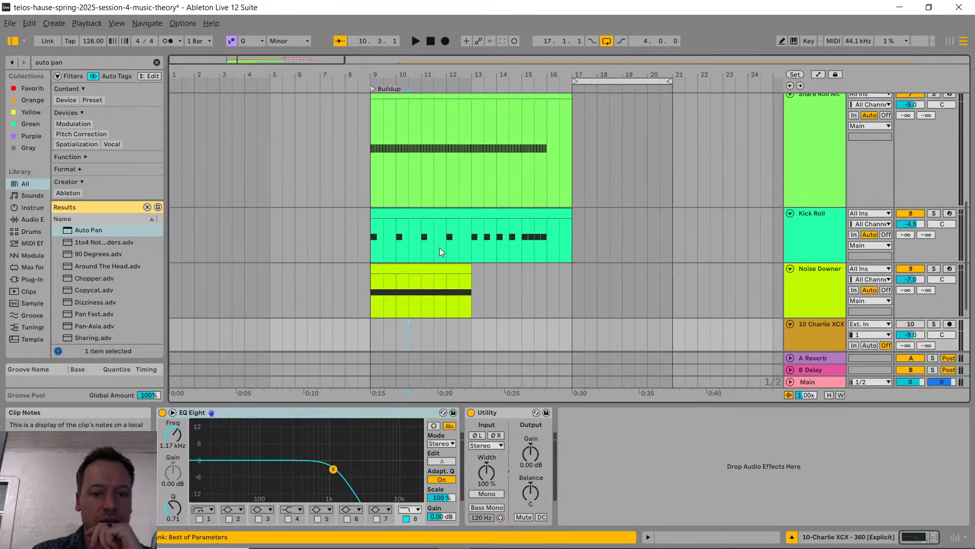
scroll(438, 256, "down", 2)
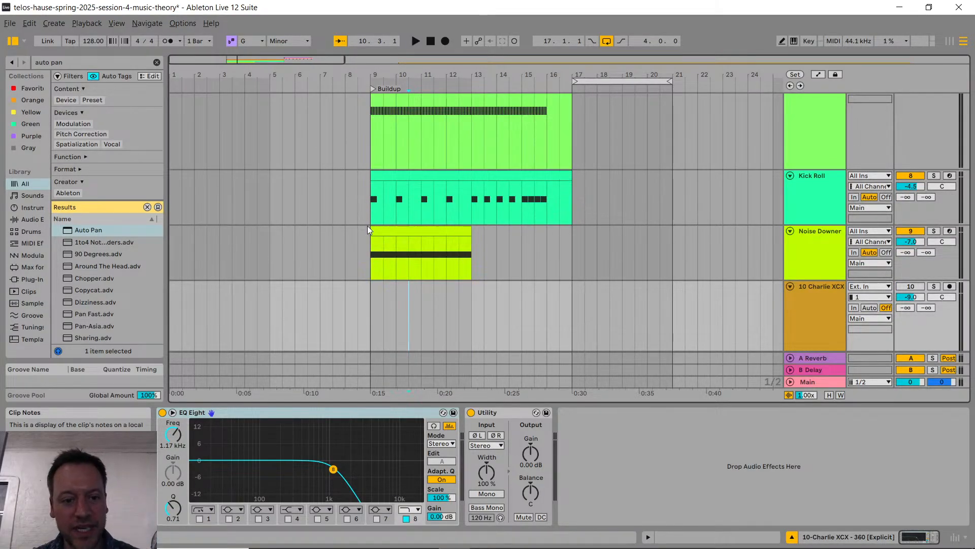
key("ctrl+f")
type("cra")
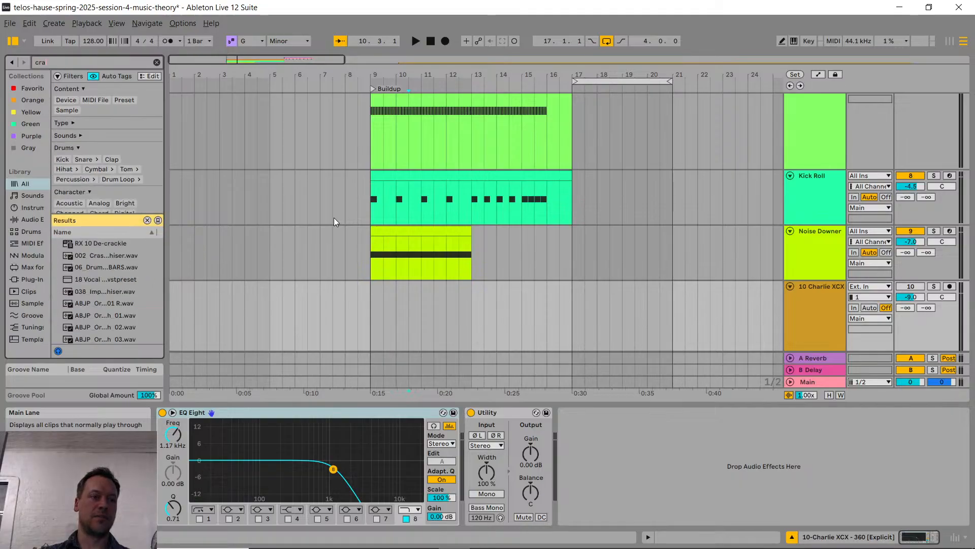
type("sh")
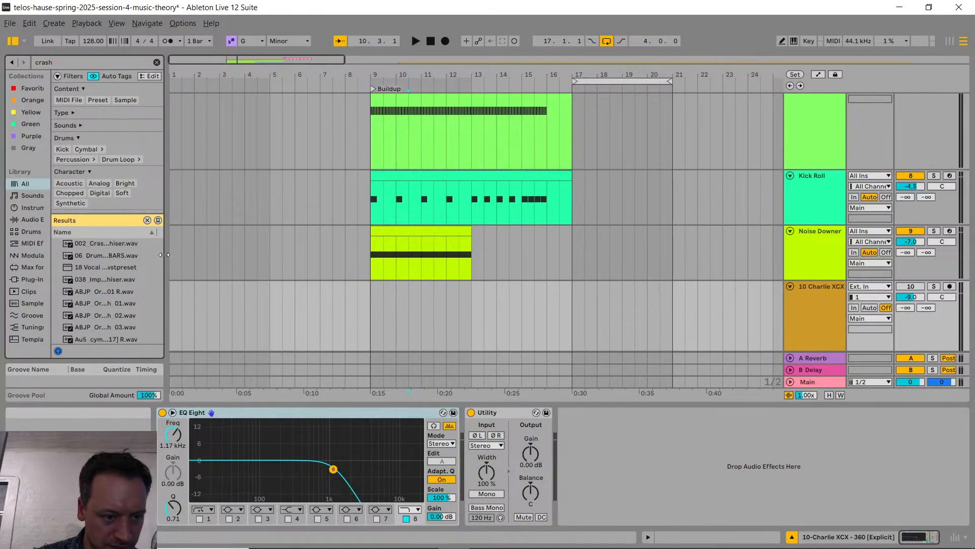
Step: Widen the browser and audition the crash samples ABJP Orchestral_Crash_01.wav and Au5_cymbal_crash_acoustic.wav
left_click_drag(166, 256, 406, 264)
left_click(209, 303)
scroll(181, 297, "down", 5)
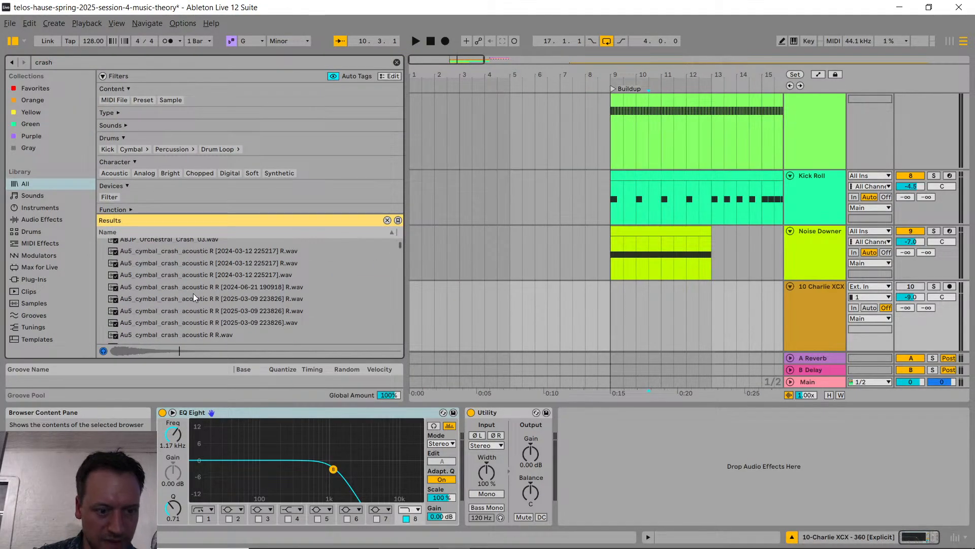
scroll(216, 299, "up", 5)
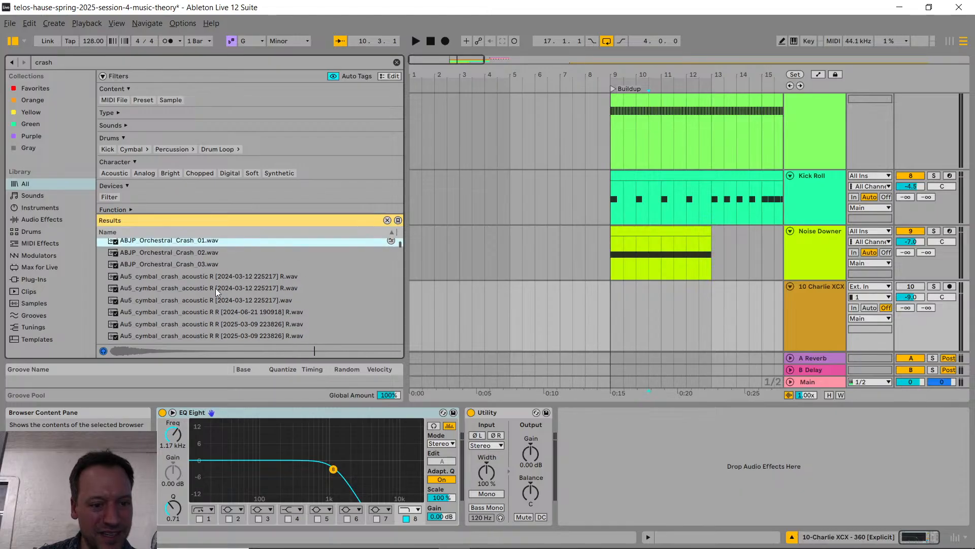
scroll(219, 283, "down", 5)
scroll(217, 278, "down", 4)
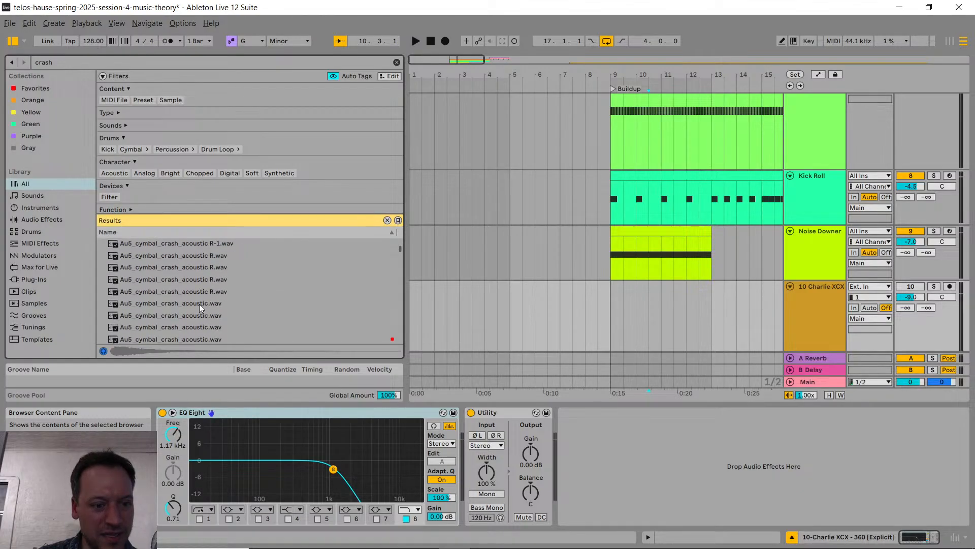
left_click(199, 304)
scroll(196, 303, "down", 1)
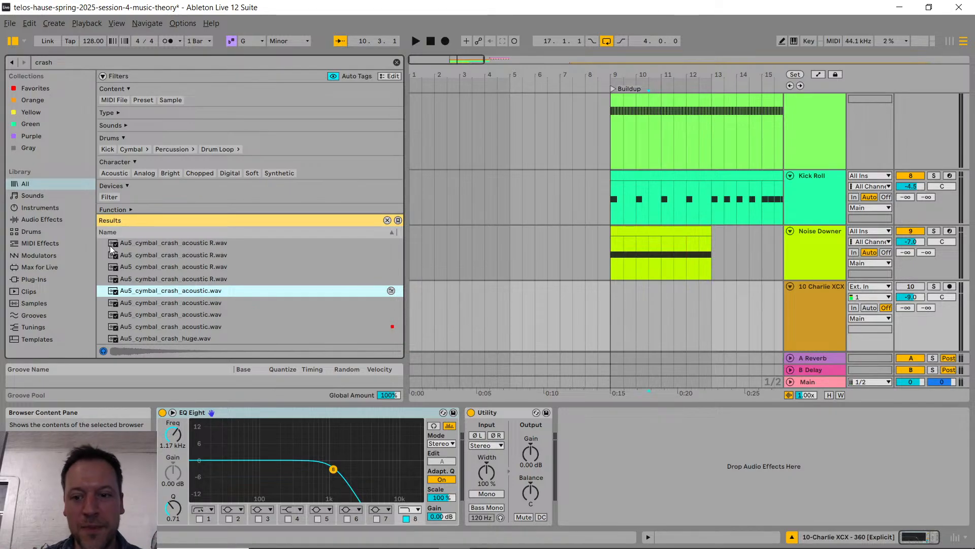
scroll(659, 178, "right", 2)
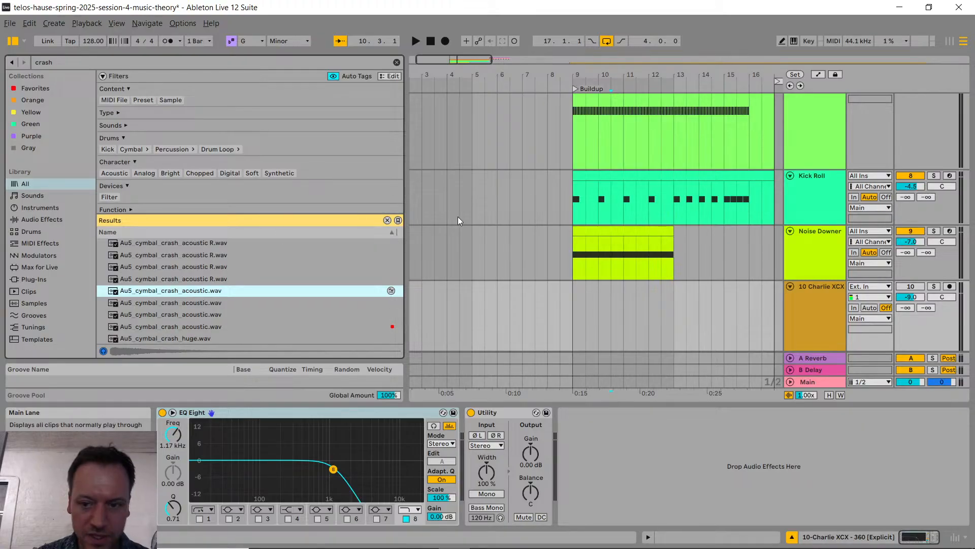
Step: Locate Au5_cymbal_crash_acoustic.wav in Explorer, upload it to the edm-production-101 channel on Discord, and return to Ableton Live
right_click(220, 294)
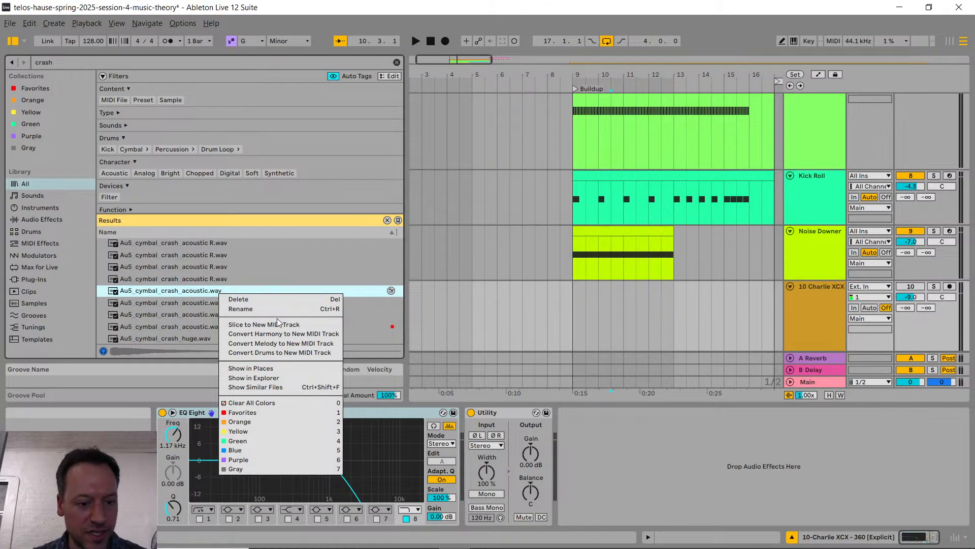
left_click(277, 379)
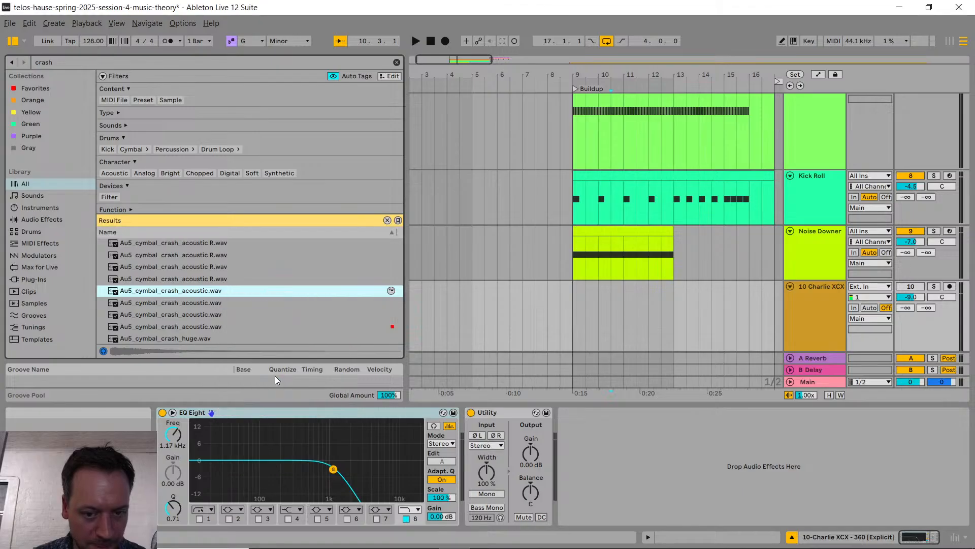
key("alt+Tab")
key("alt+Tab")
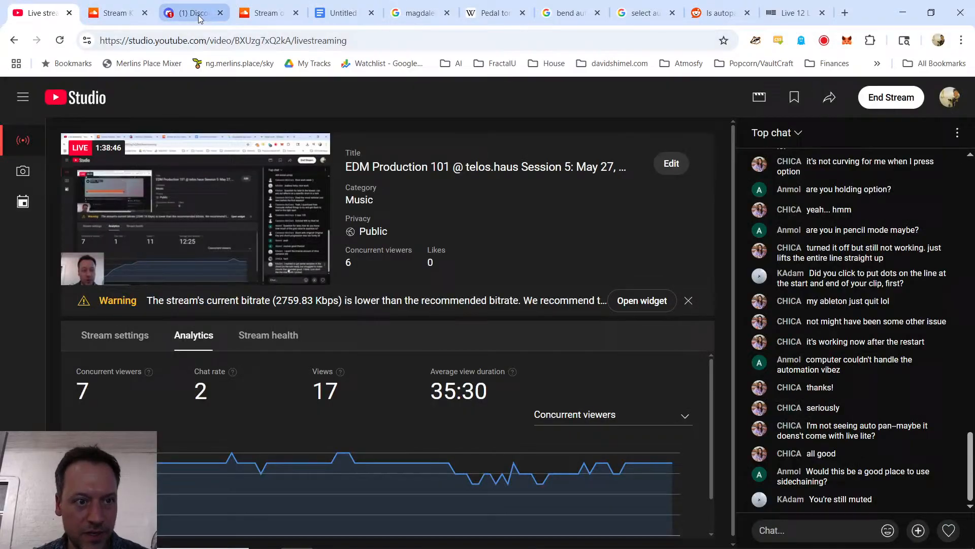
left_click(198, 19)
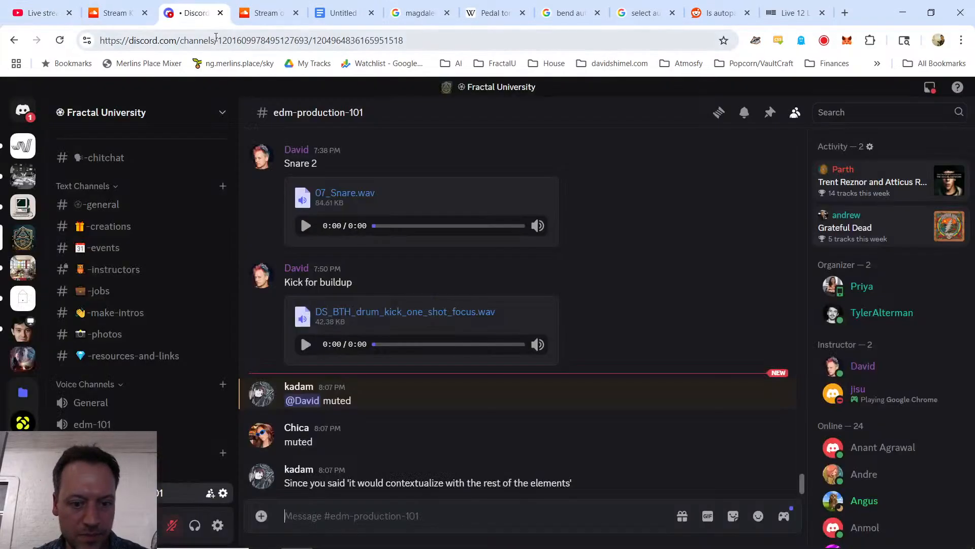
key("alt+Tab")
left_click_drag(239, 127, 404, 461)
key("Return")
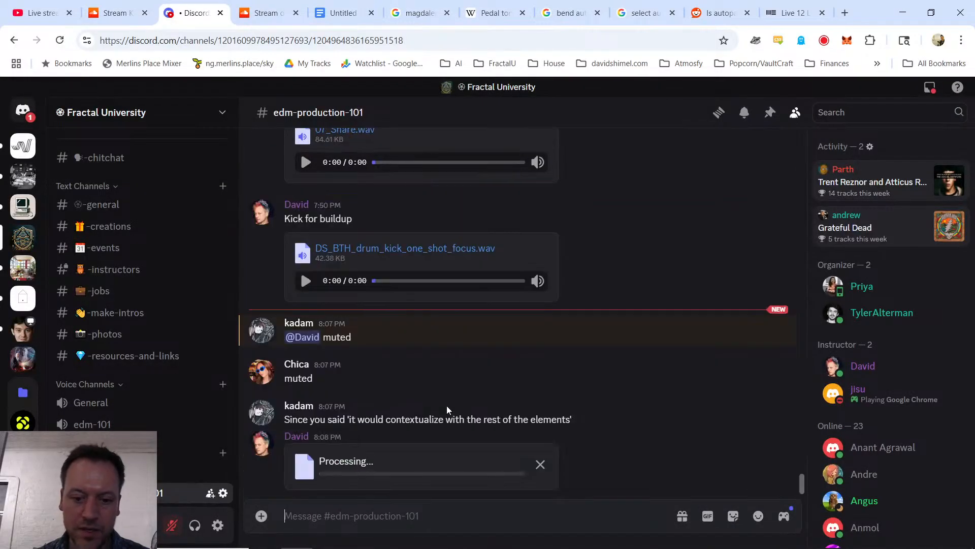
key("alt+Tab")
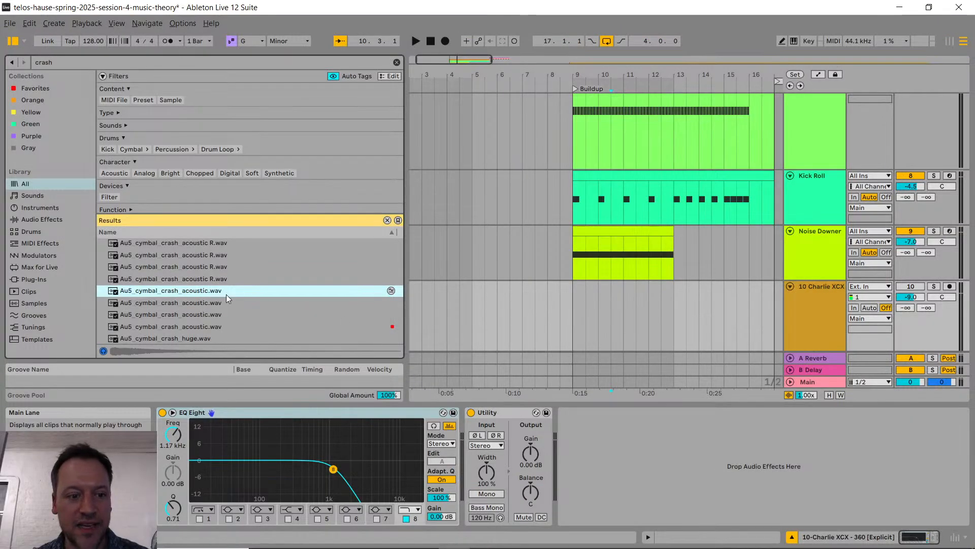
Step: Insert an audio track below Noise Downer and place Au5_cymbal_crash_acoustic.wav on it at bar 9
left_click_drag(217, 292, 206, 254)
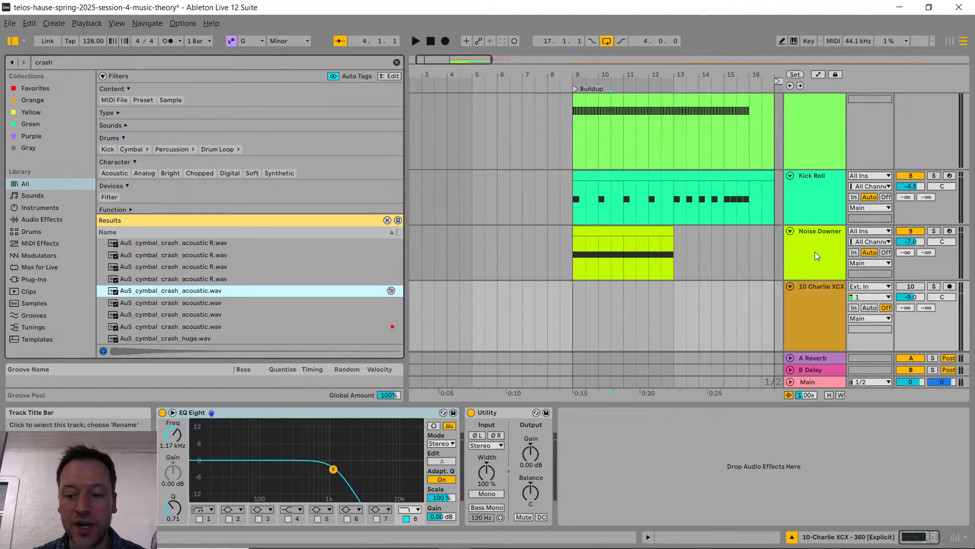
left_click(815, 252)
key("ctrl+t")
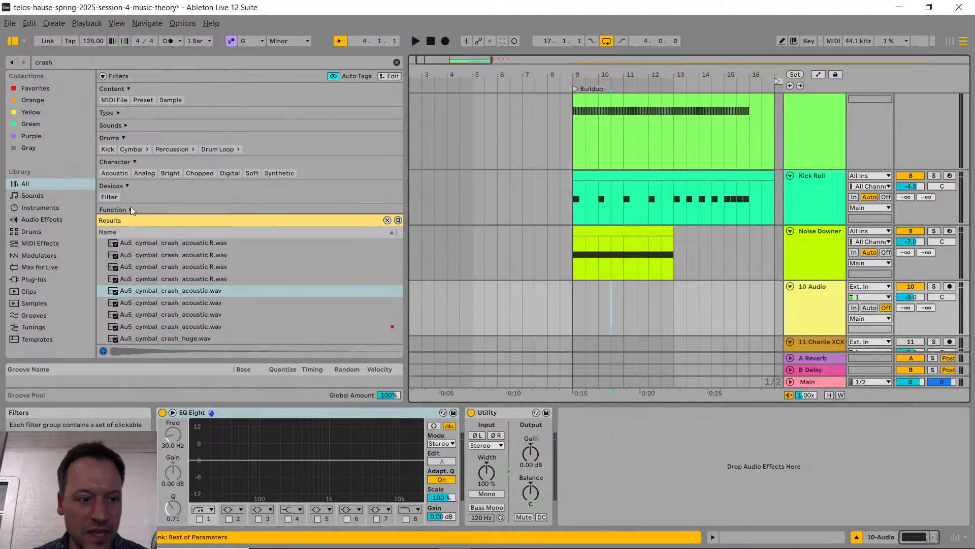
left_click_drag(151, 291, 572, 292)
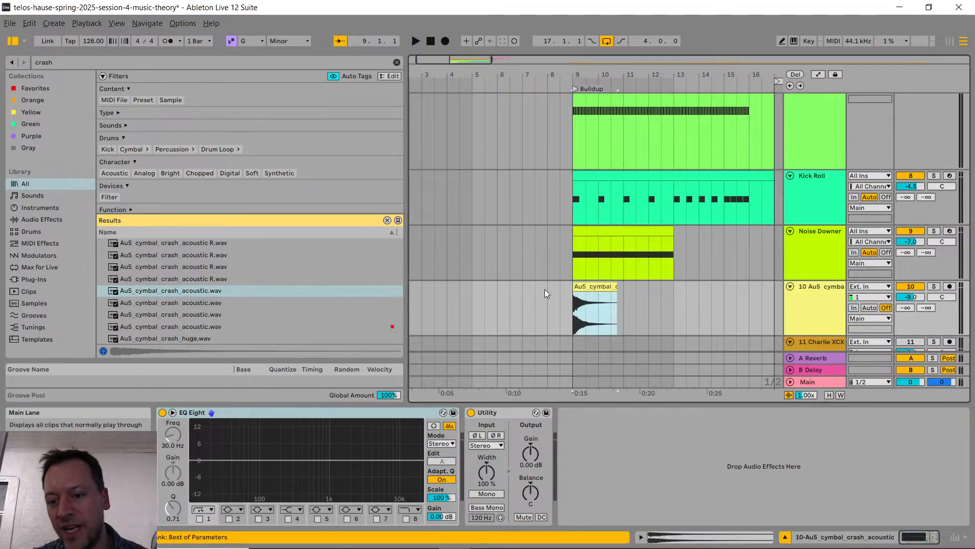
Step: Play the buildup from bar 9 and again from just before it to hear the crash with the other layers
scroll(574, 294, "right", 5)
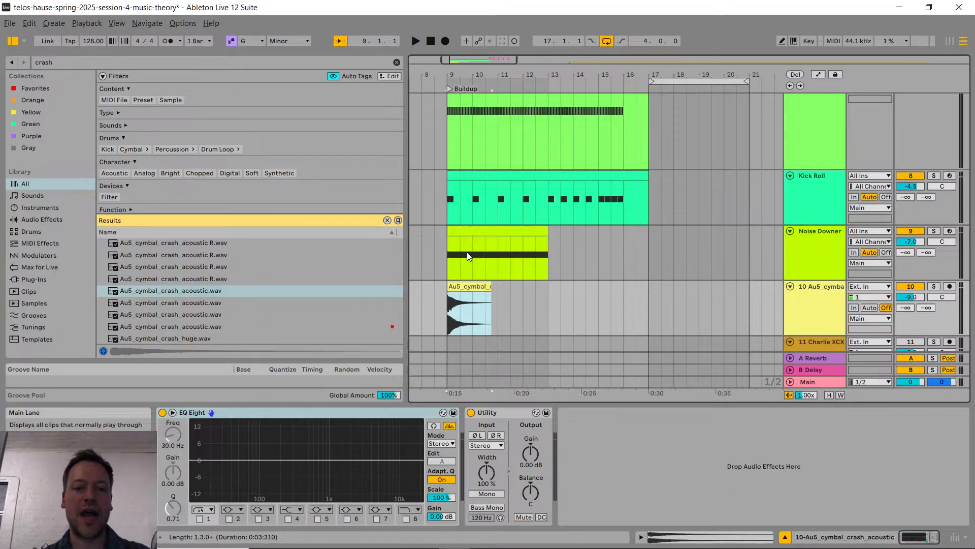
scroll(461, 269, "up", 5)
scroll(431, 263, "left", 3)
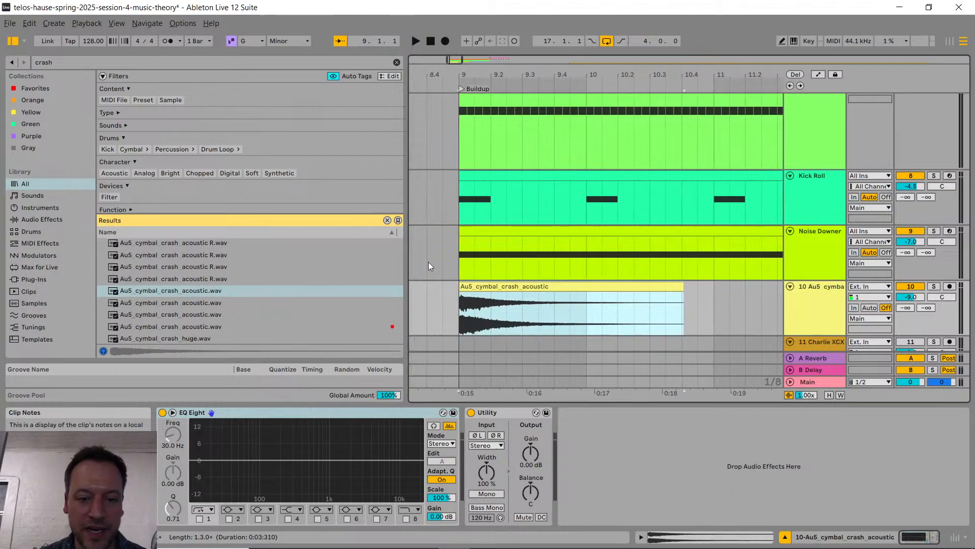
key("Up")
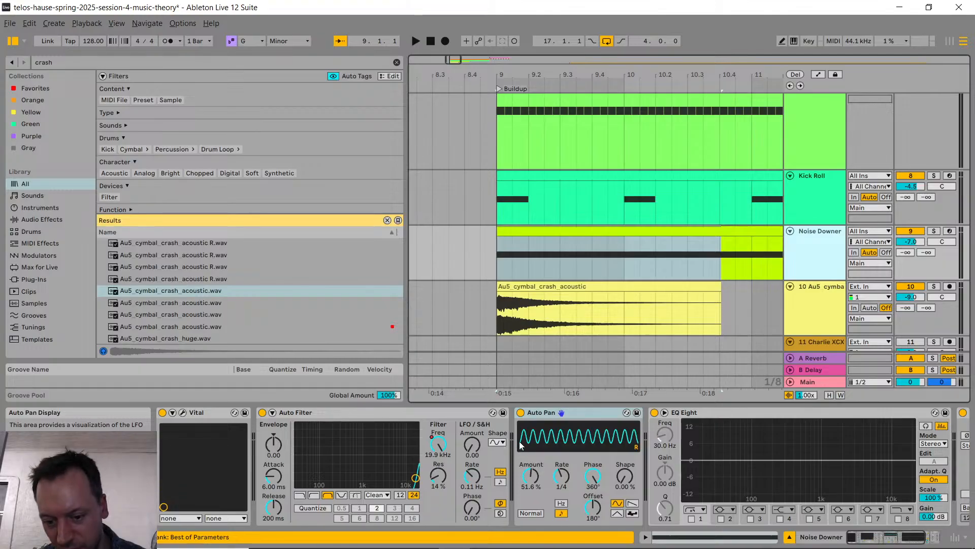
scroll(571, 293, "down", 3)
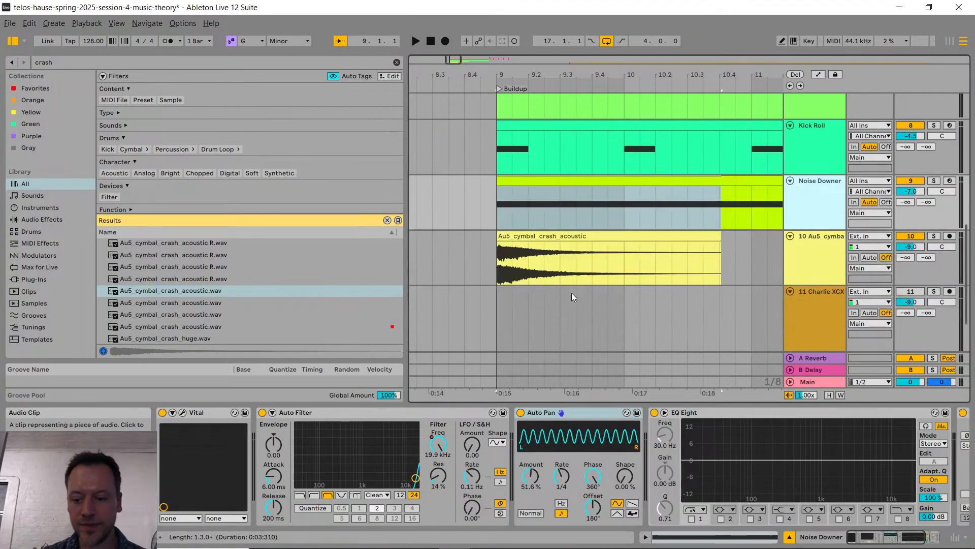
left_click(492, 200)
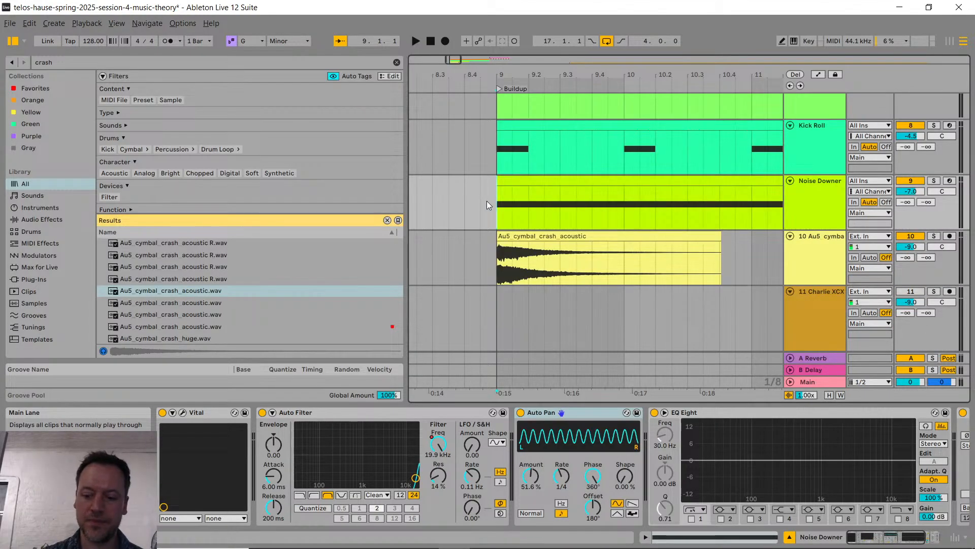
key("space")
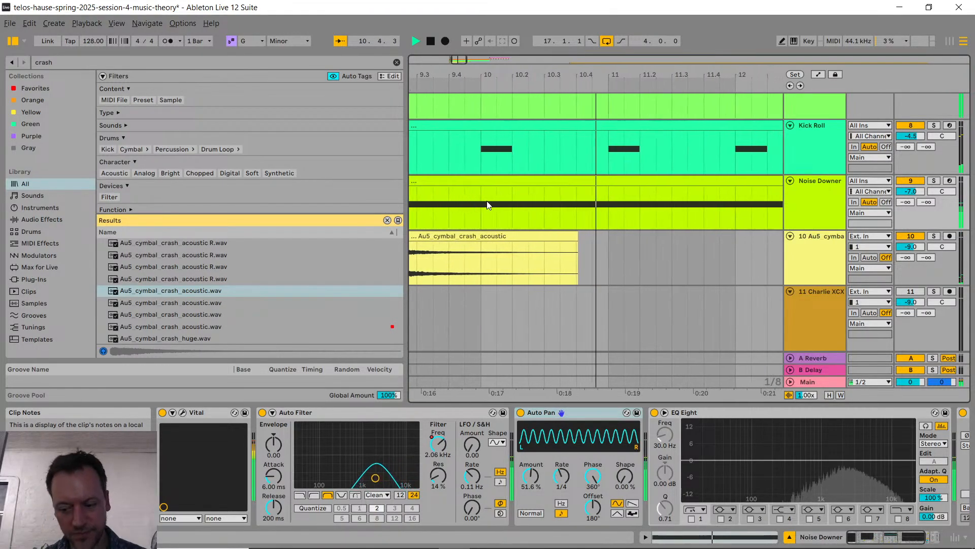
key("space")
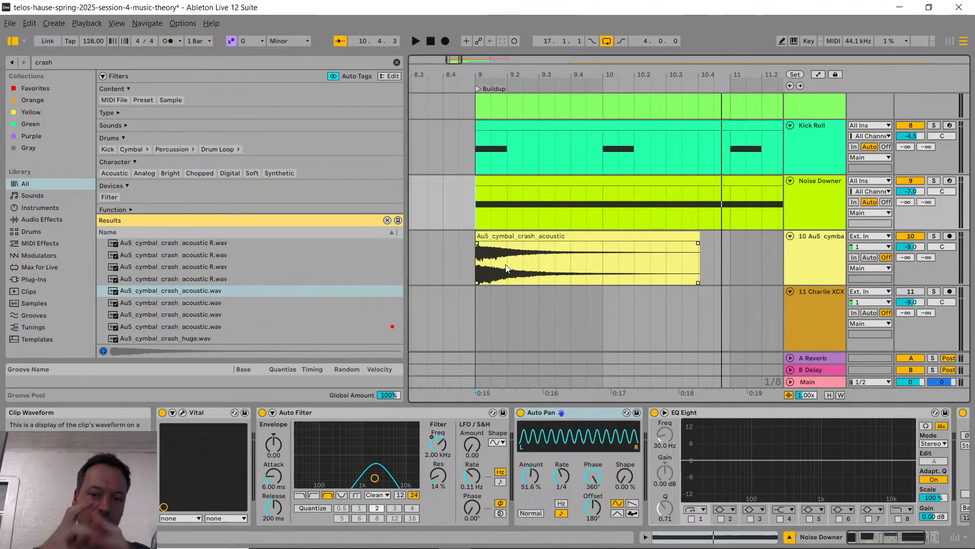
left_click(465, 261)
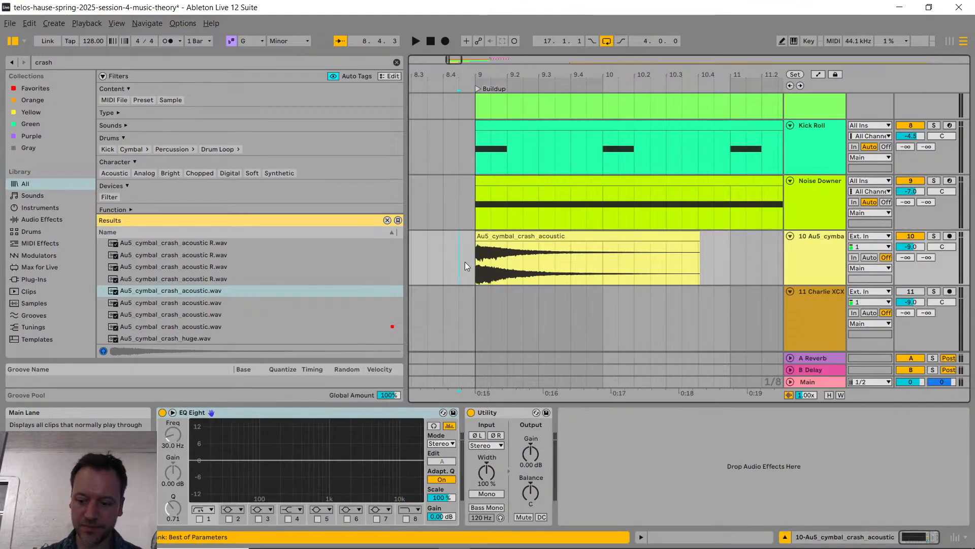
key("space")
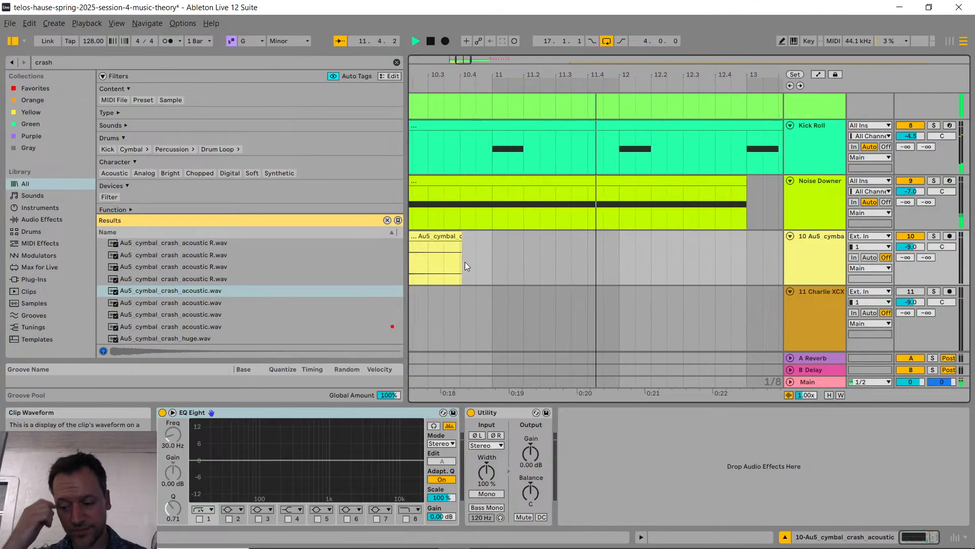
key("space")
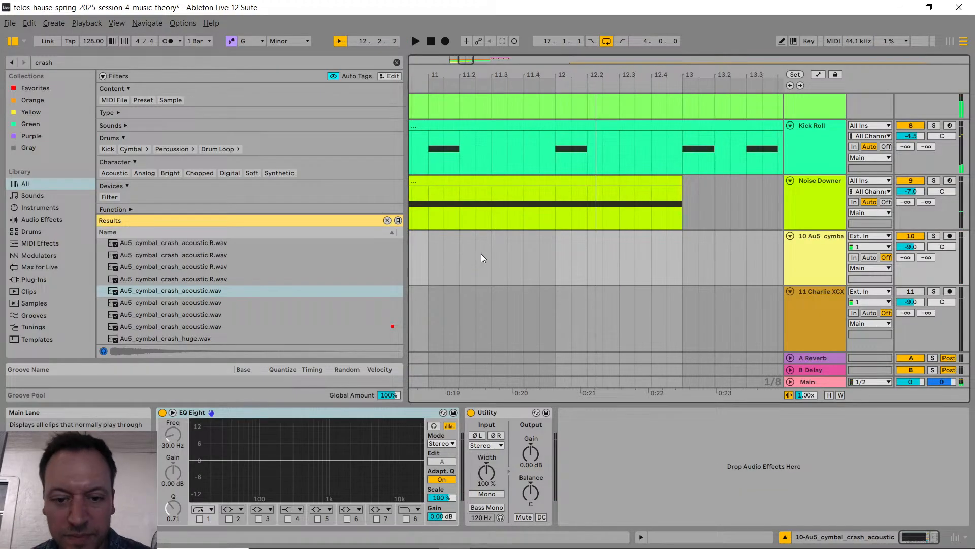
Step: Duplicate the Noise Downer track and move the duplicate's clip to bars 13 to 17
scroll(480, 254, "down", 4)
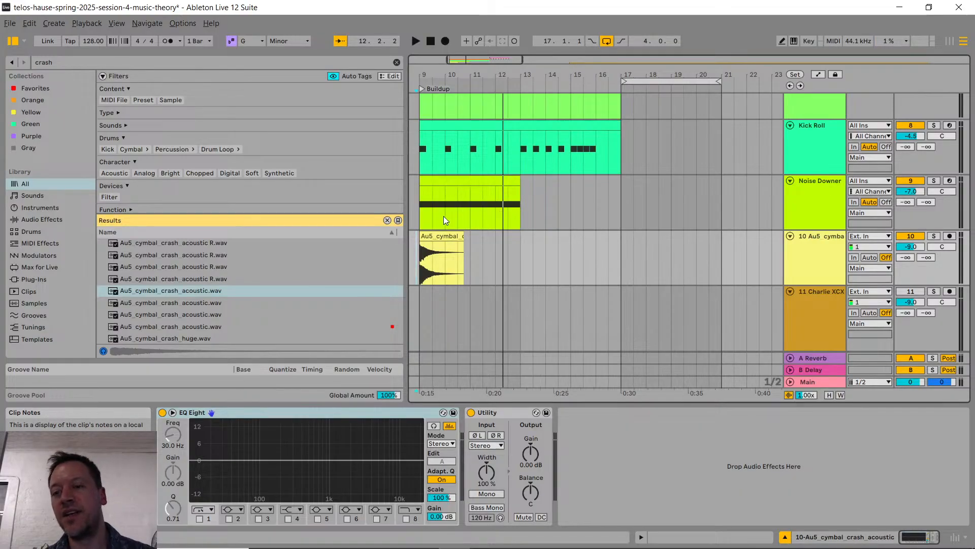
left_click(825, 216)
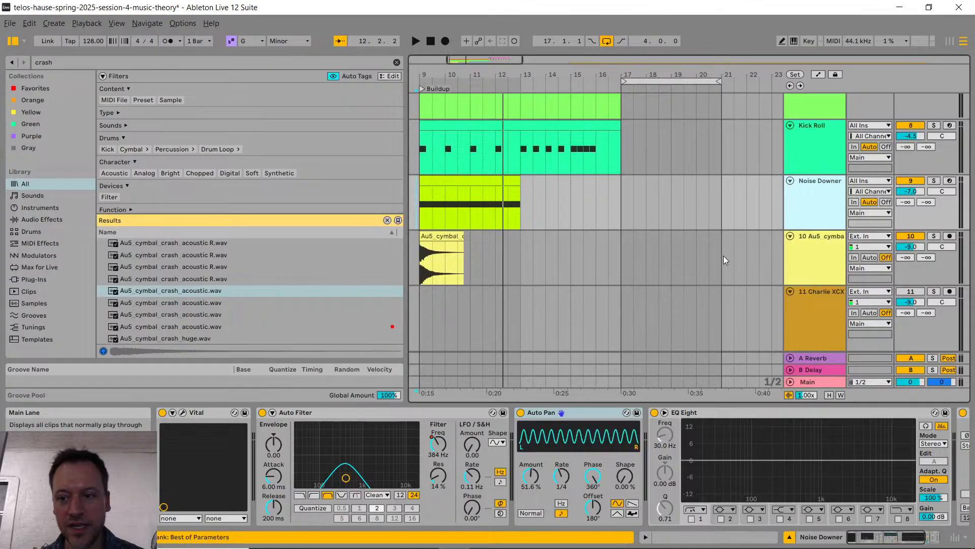
key("ctrl+d")
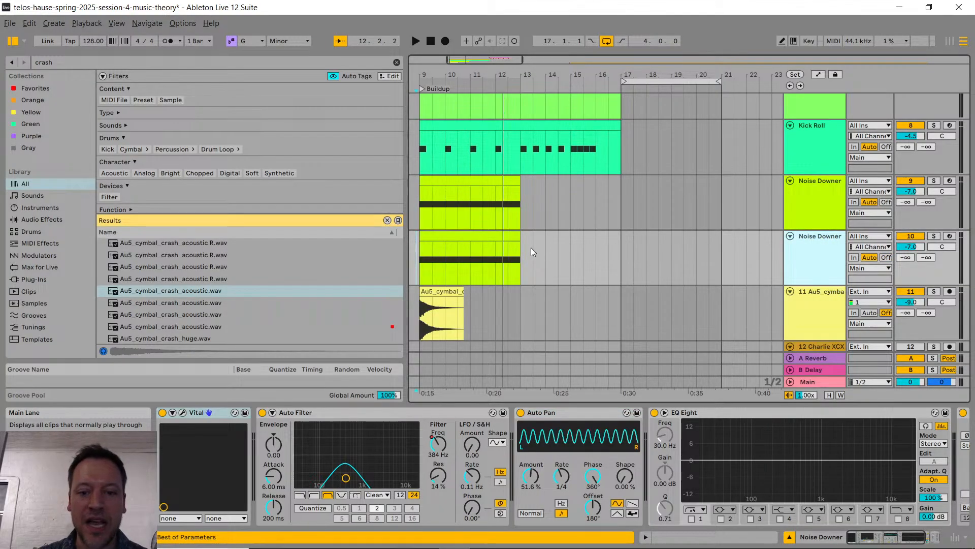
left_click_drag(468, 236, 571, 234)
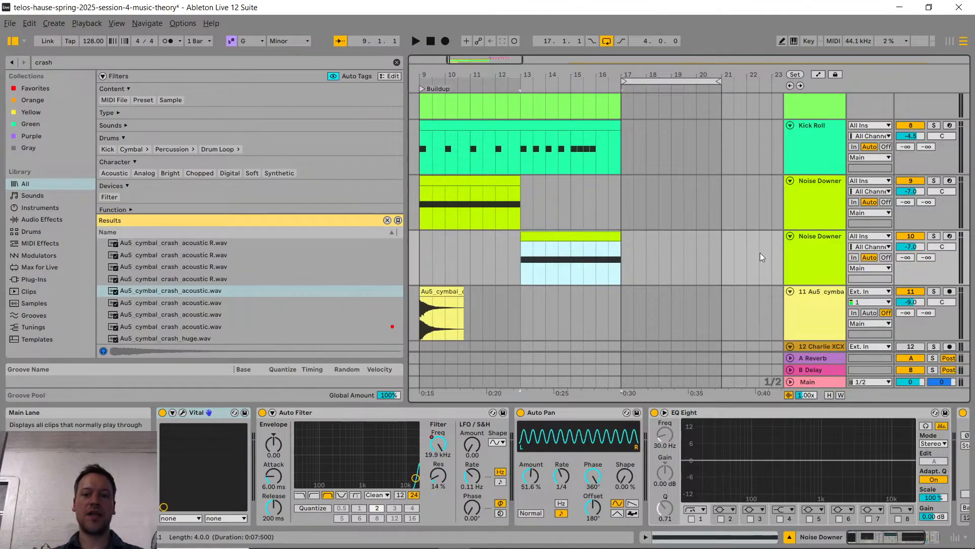
Step: Reverse the Auto Filter frequency automation on the duplicated Noise Downer so it rises from bar 13 to 19.9 kHz at bar 17
left_click(804, 248)
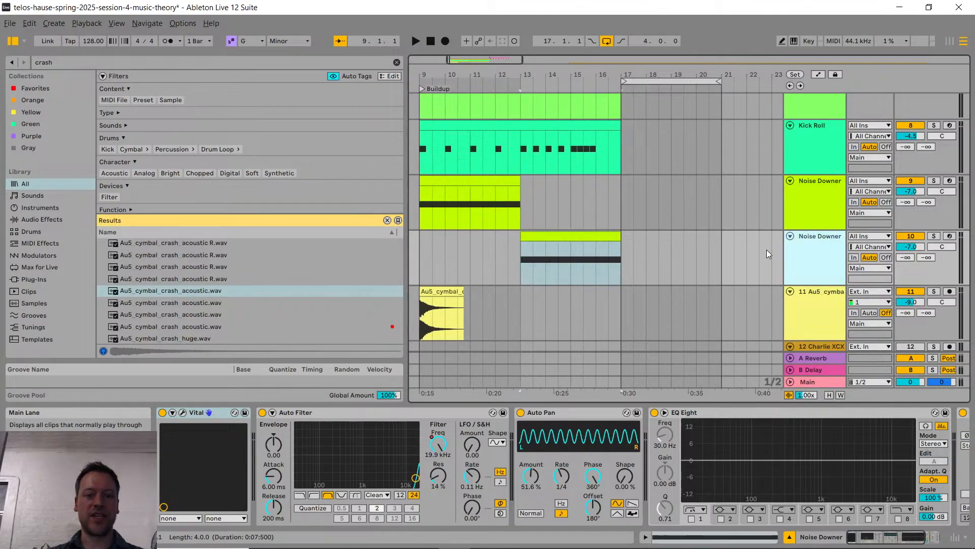
key("a")
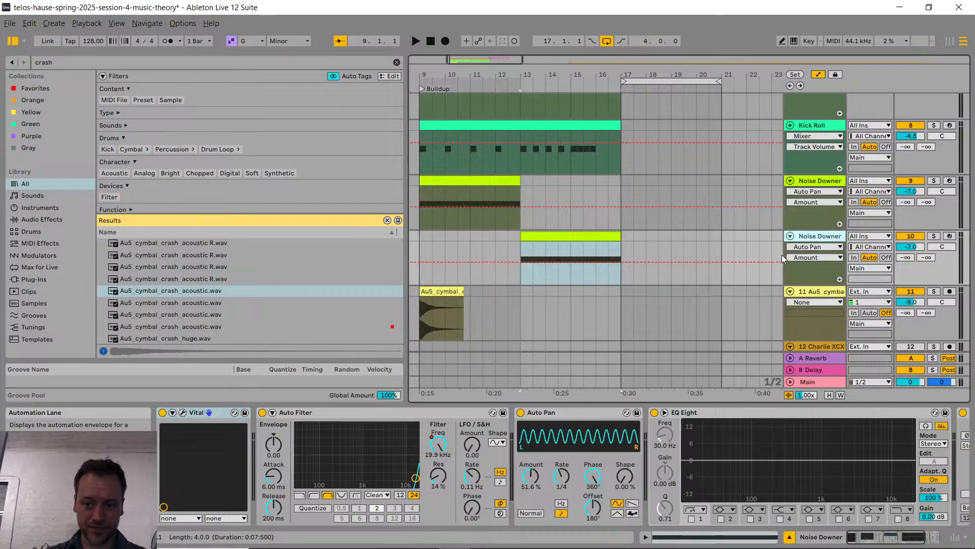
left_click(802, 248)
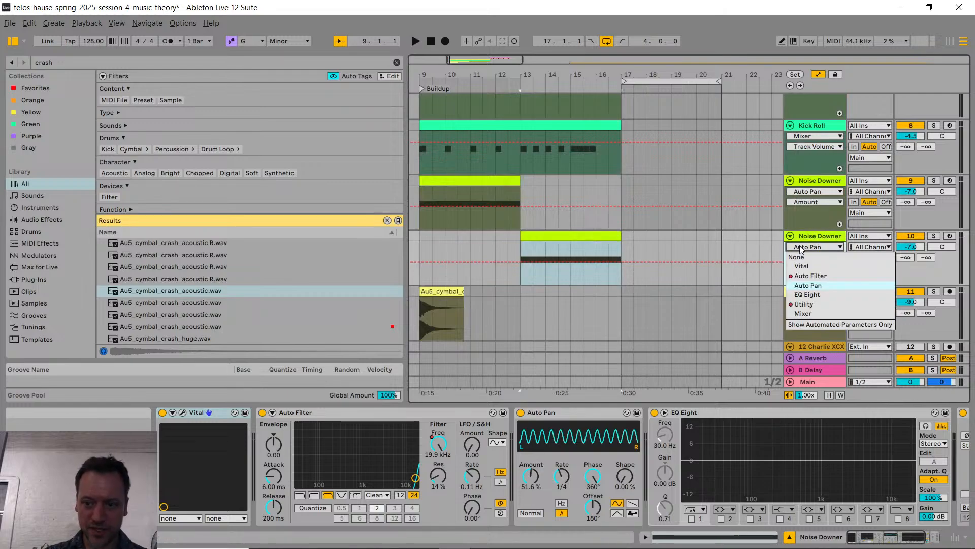
left_click(823, 276)
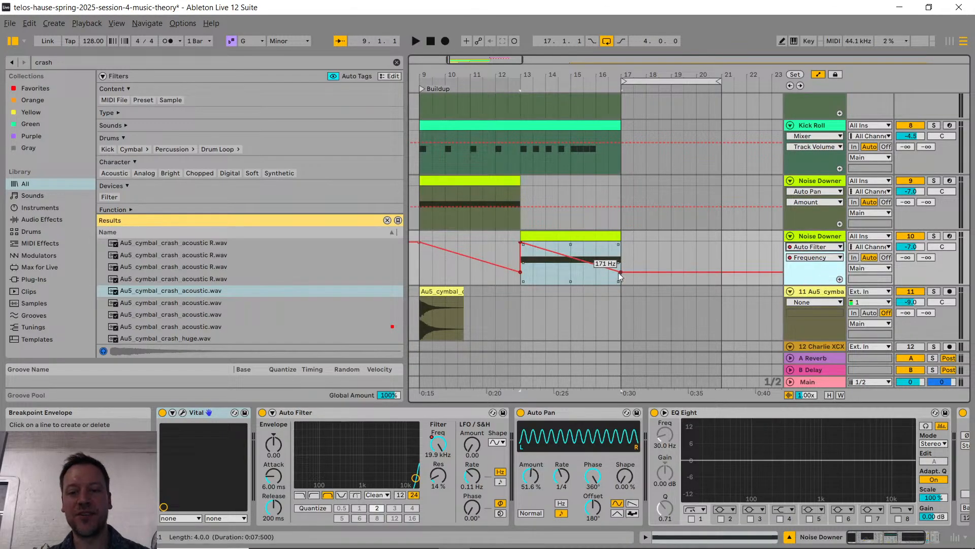
left_click(558, 269)
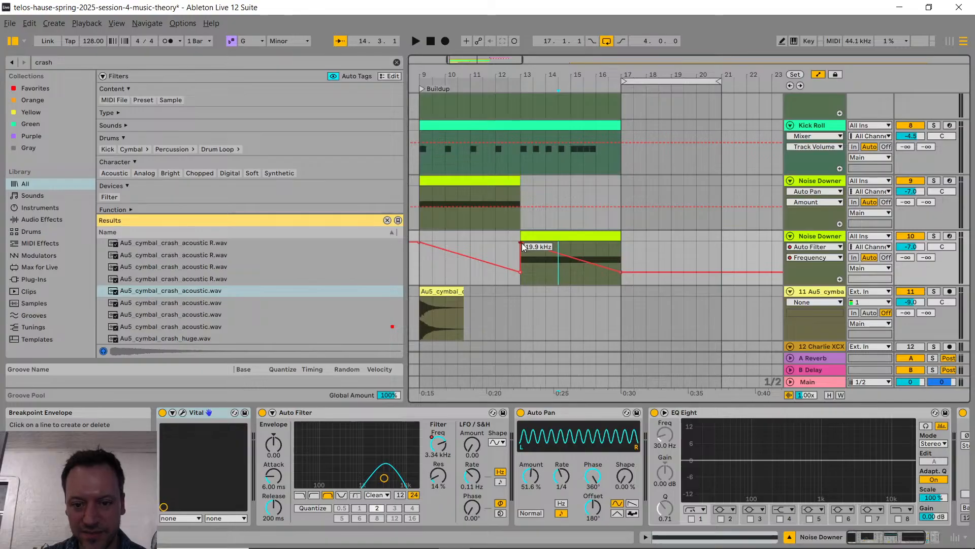
left_click_drag(524, 248, 623, 245)
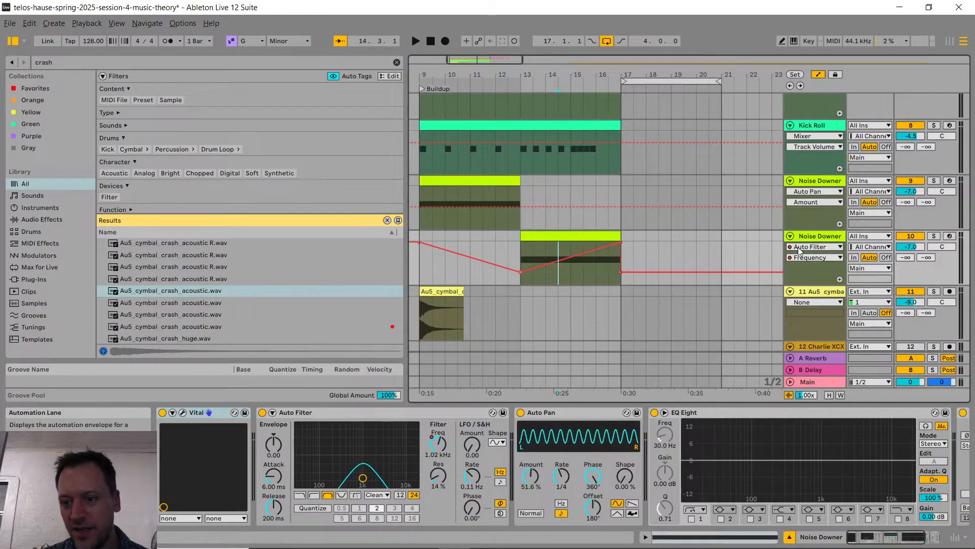
Step: Reverse the Utility Gain automation on the duplicated Noise Downer so it curves up from bar 13 to 0.00 dB at bar 17
left_click(799, 247)
left_click(827, 310)
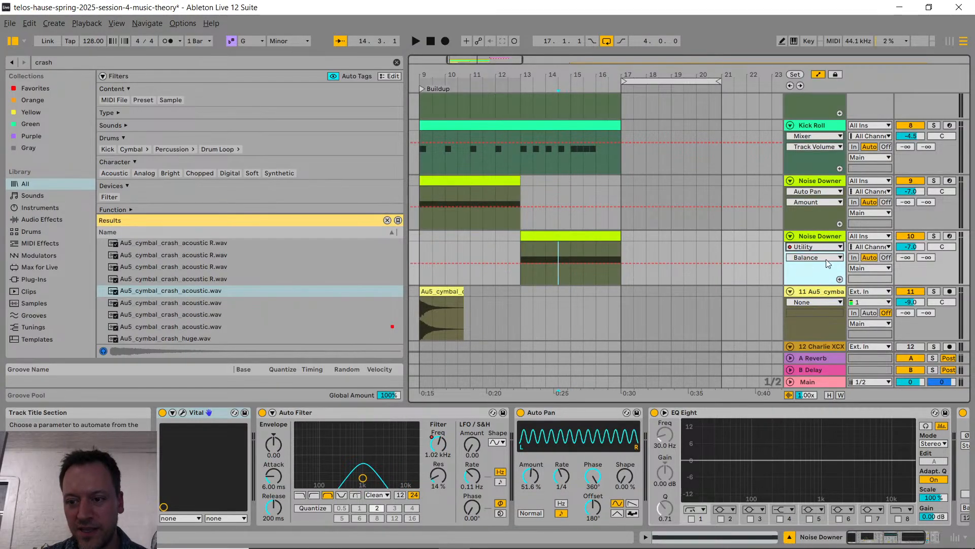
left_click(815, 257)
left_click(826, 354)
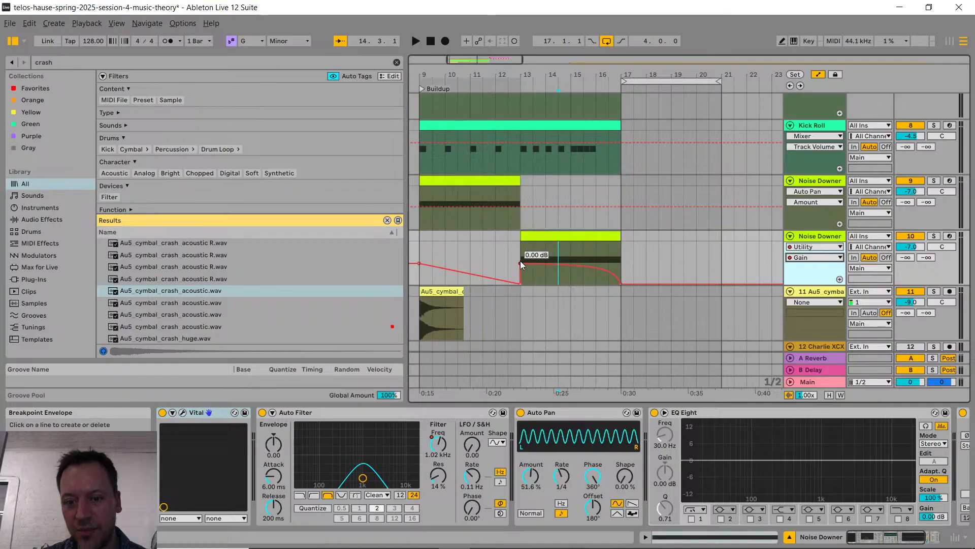
left_click_drag(520, 261, 571, 258)
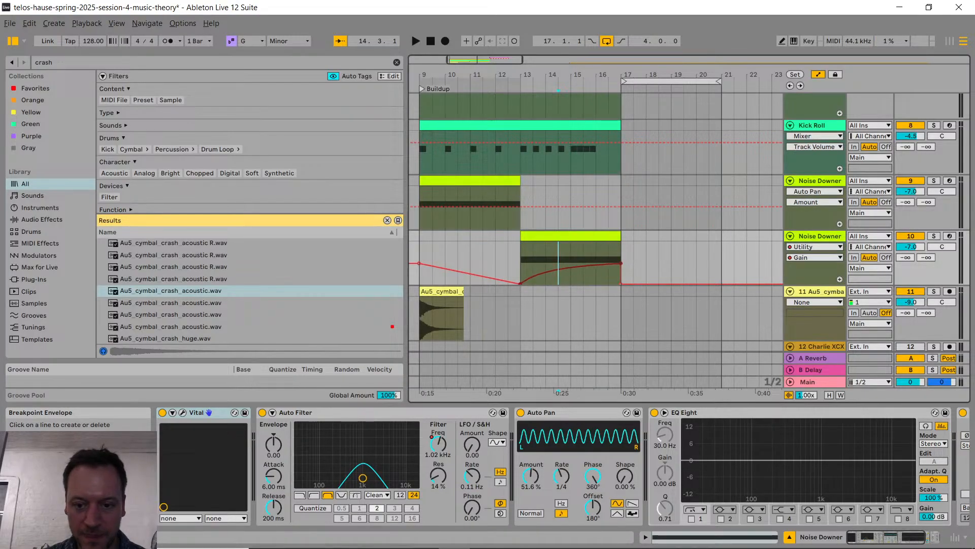
key("a")
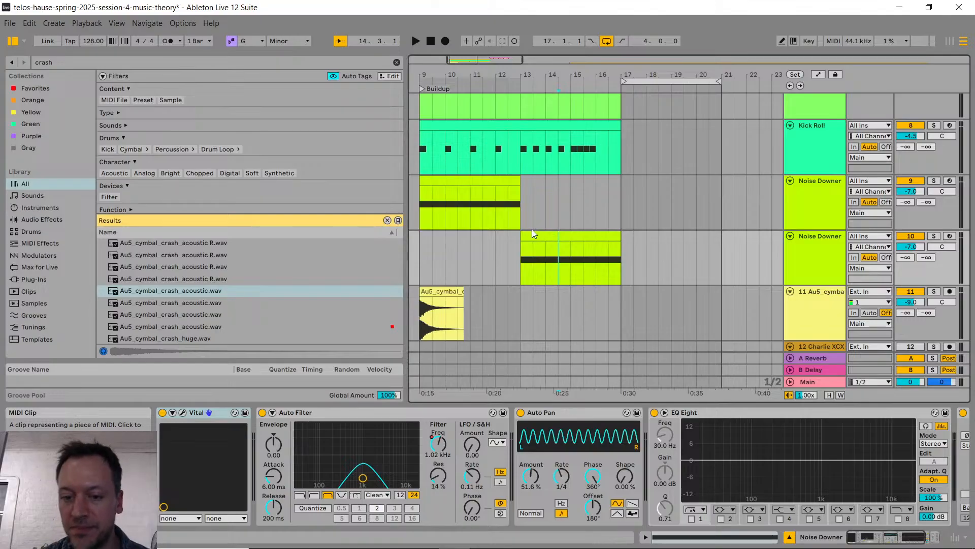
Step: Play the buildup from bar 13 to just past bar 17 to hear the noise riser with the other layers
left_click(513, 254)
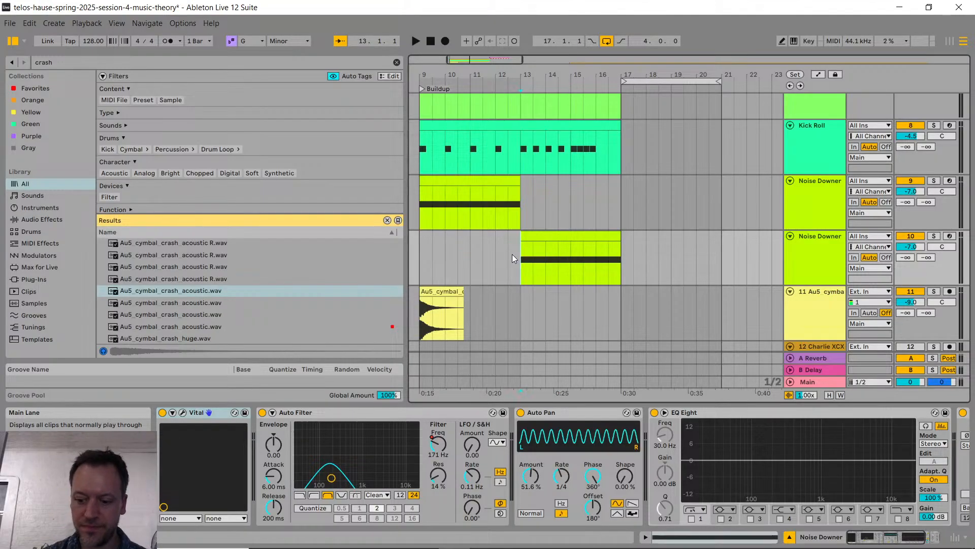
key("space")
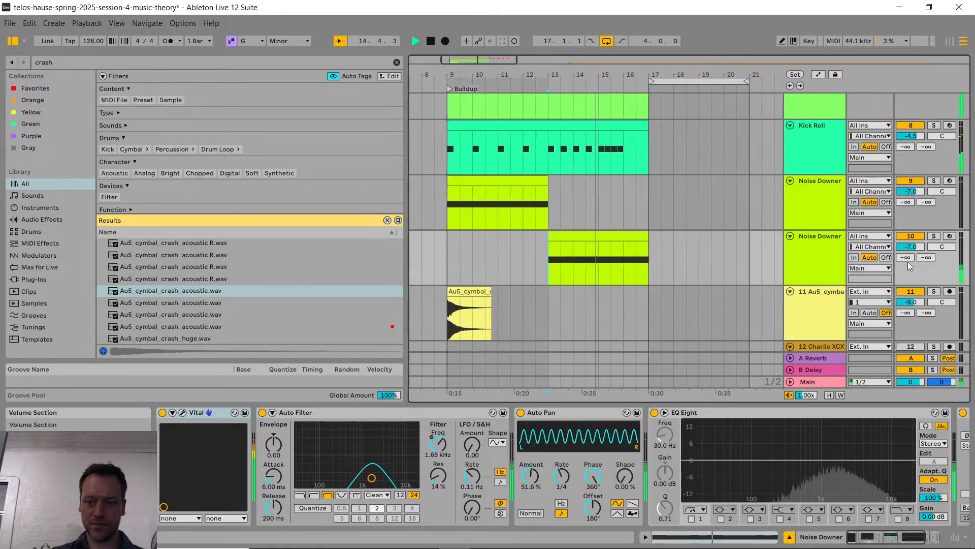
key("a")
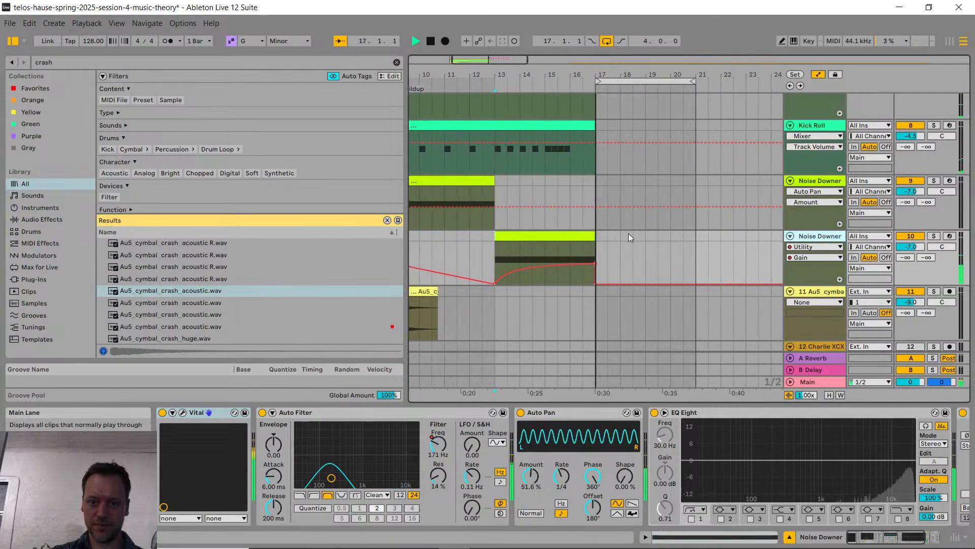
key("space")
Step: Bend the riser's Gain curve to rise faster after bar 13 and raise its Auto Filter frequency starting point at bar 13
left_click_drag(510, 273, 506, 264)
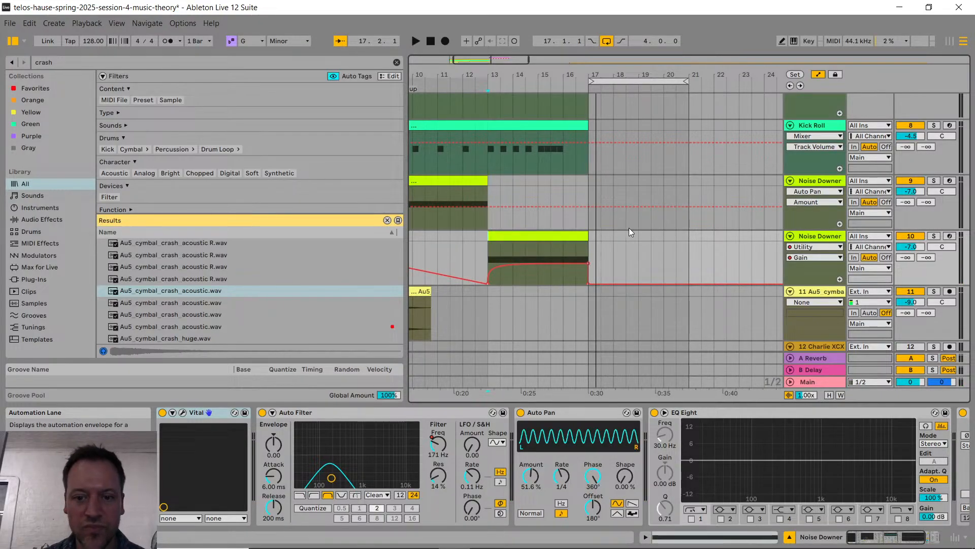
left_click(815, 247)
left_click(808, 290)
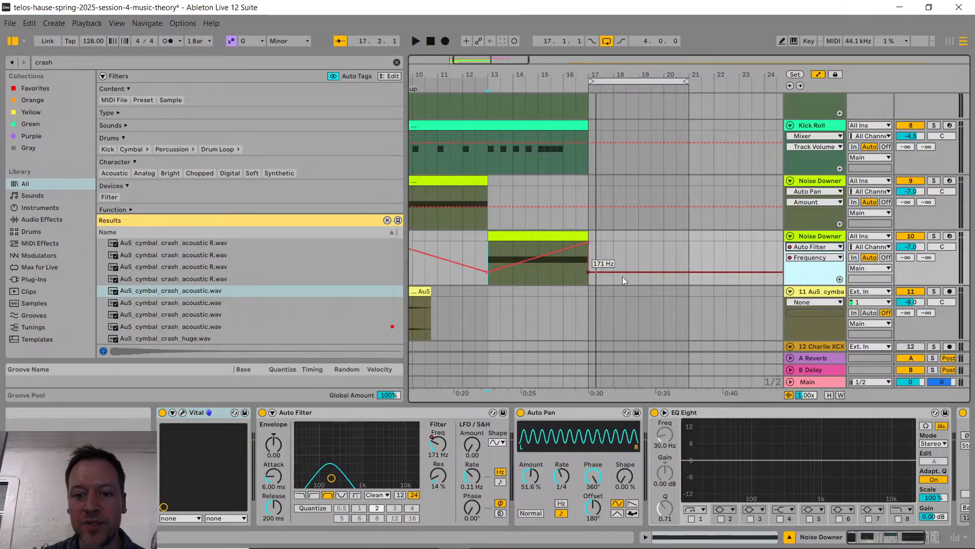
left_click_drag(488, 271, 488, 264)
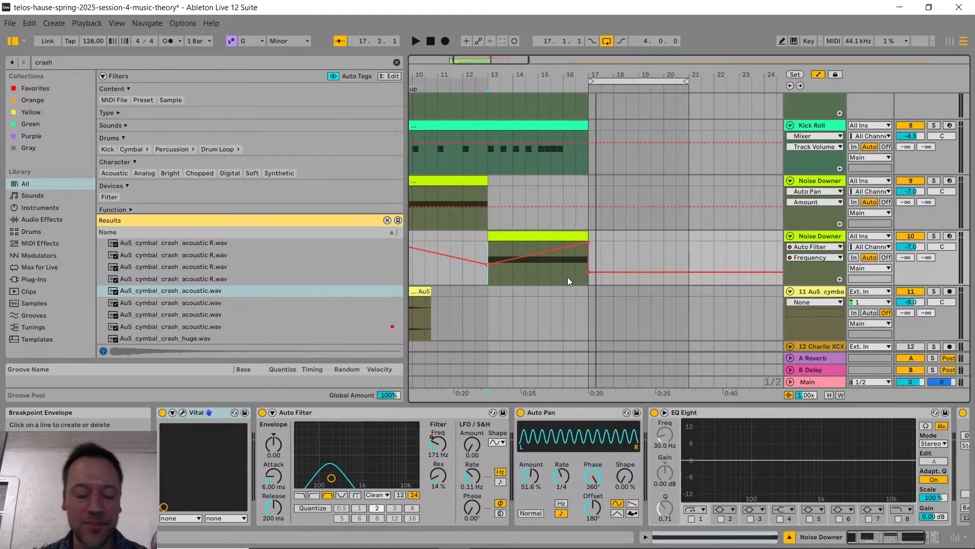
key("a")
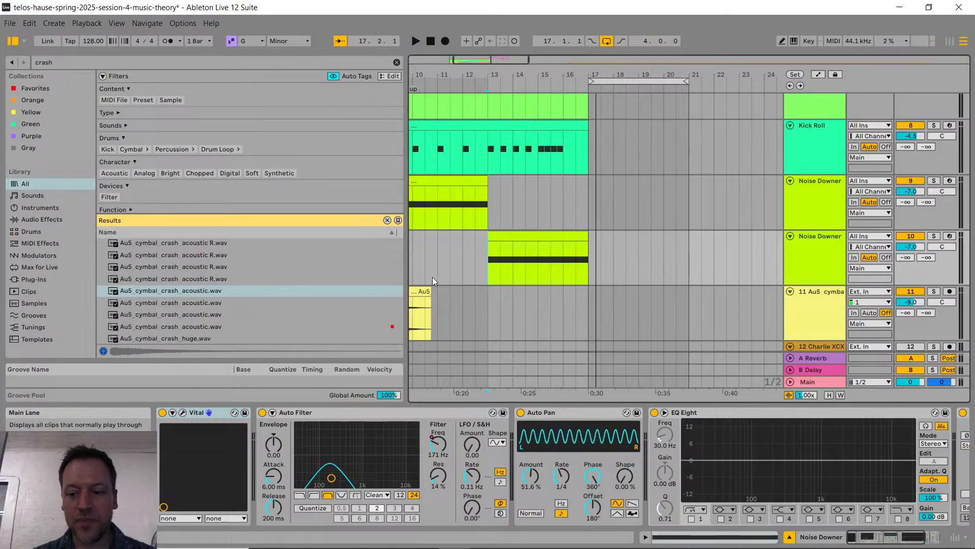
Step: Insert an audio track below the MURDA_CLAP track and search the browser for "vital"
scroll(559, 277, "left", 2)
scroll(559, 274, "left", 2)
scroll(540, 272, "up", 6)
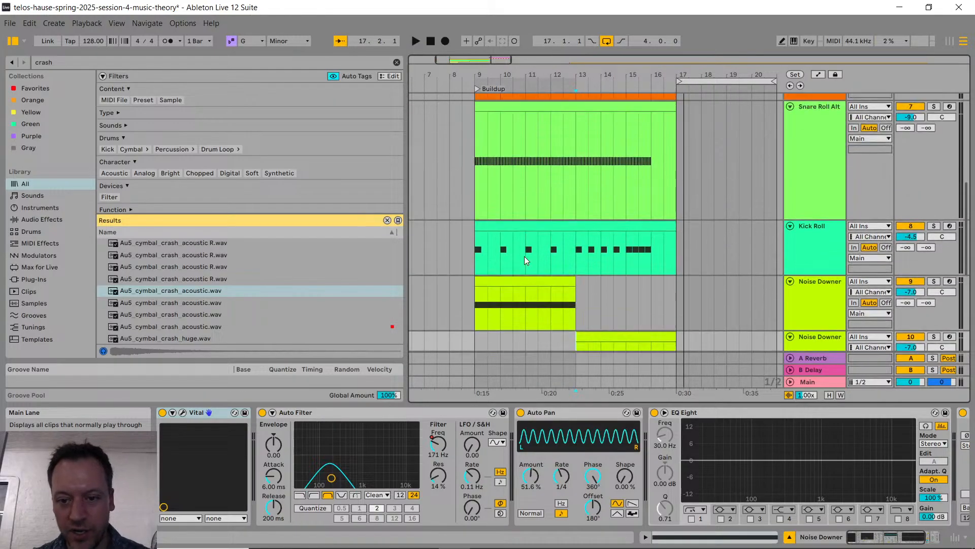
scroll(629, 213, "up", 3)
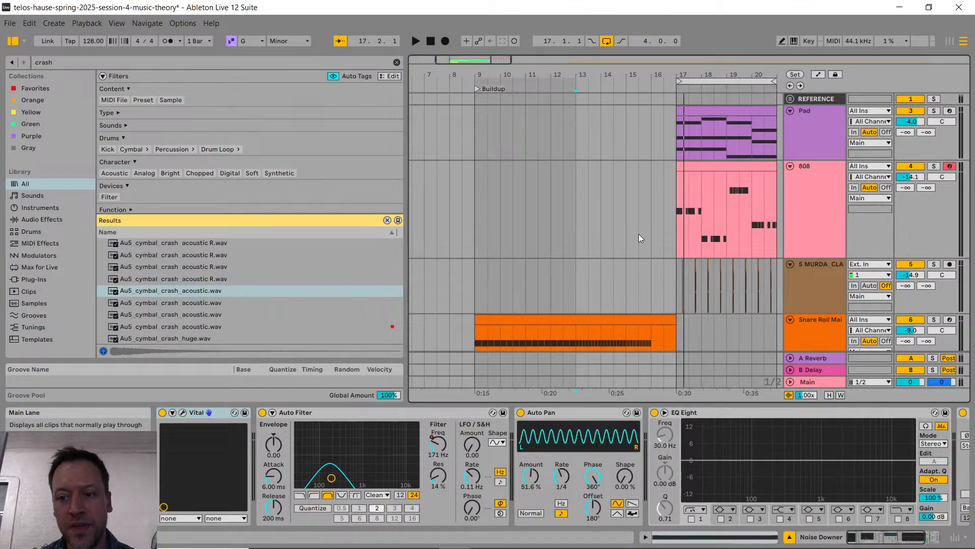
scroll(713, 185, "right", 7)
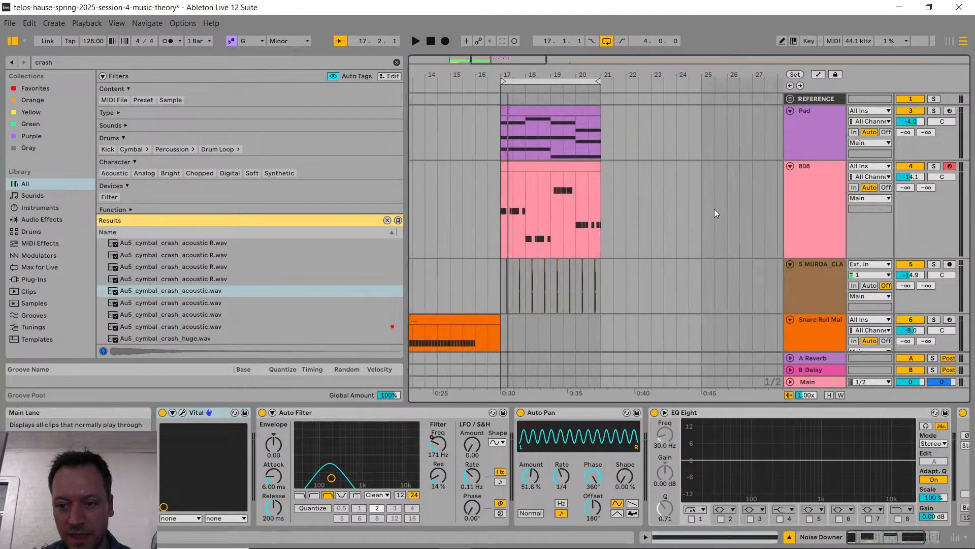
scroll(680, 247, "down", 2)
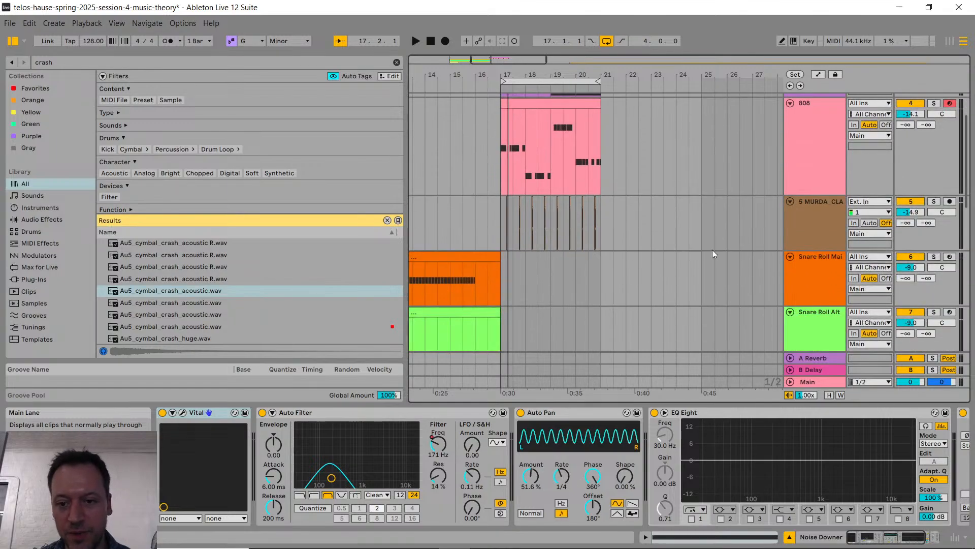
left_click(809, 225)
key("ctrl+t")
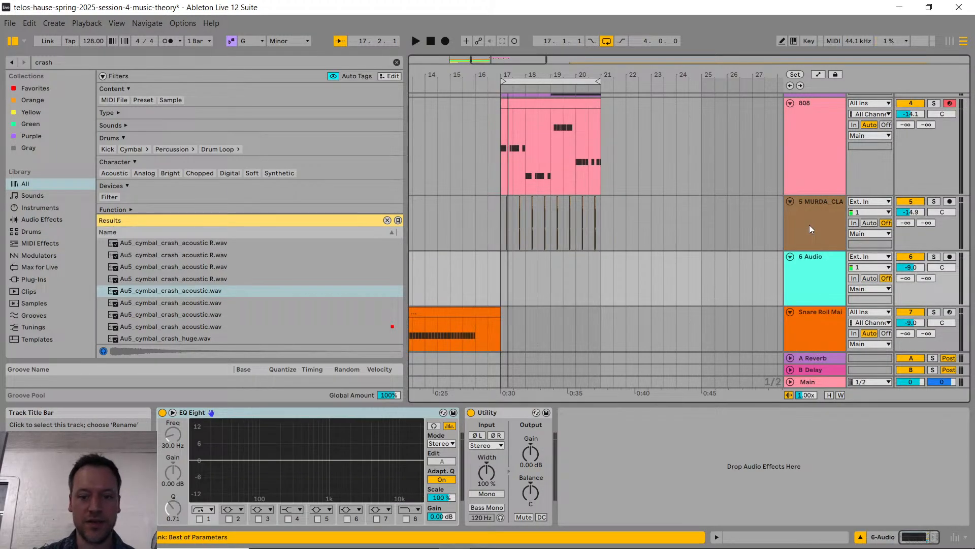
key("ctrl+f")
type("vital")
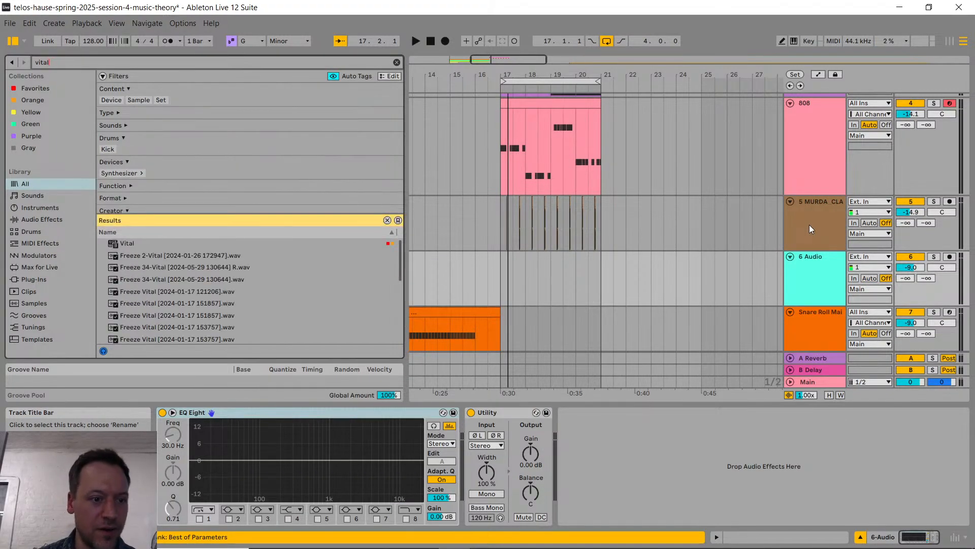
Step: Delete the empty audio track, insert a MIDI track below the MURDA_CLAP track instead and load Vital on it
left_click(816, 263)
key("Delete")
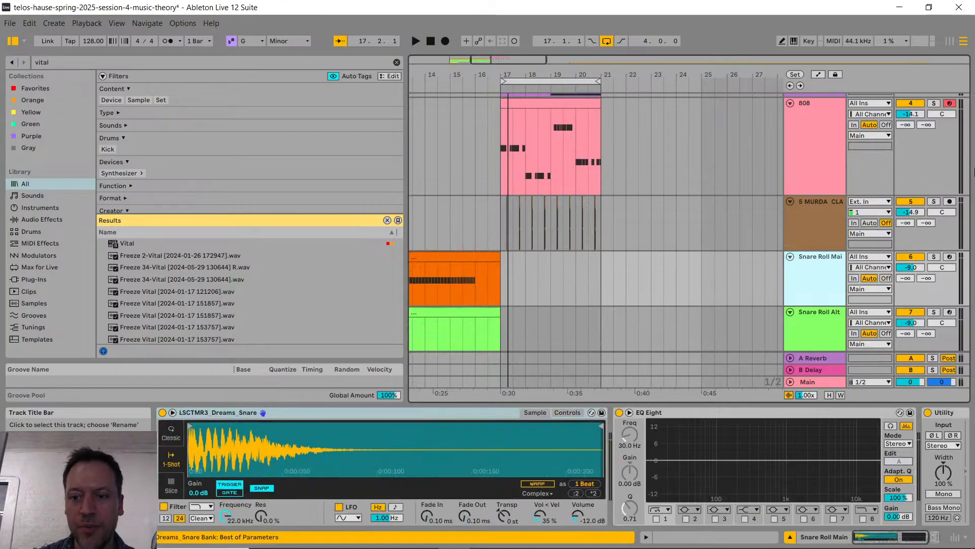
left_click(796, 202)
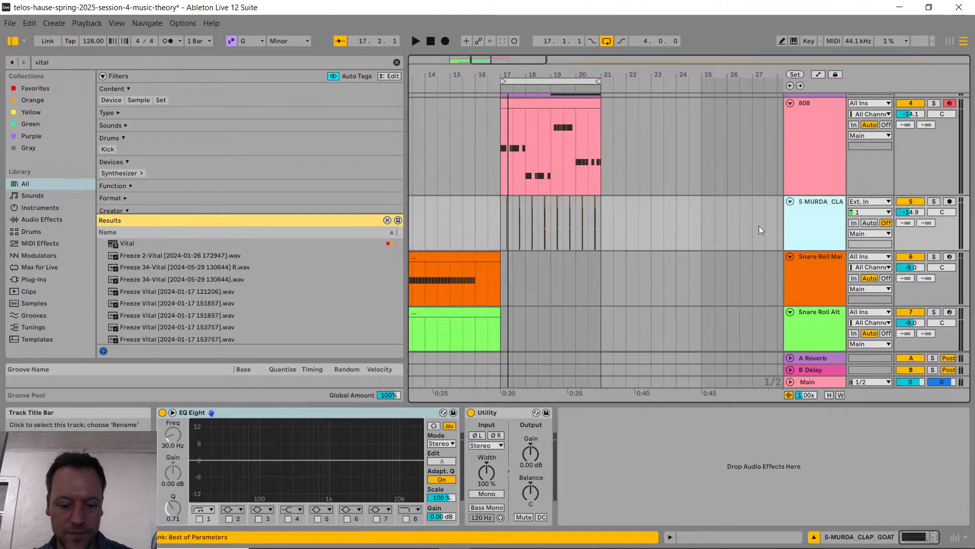
key("ctrl+shift+t")
left_click_drag(181, 244, 187, 450)
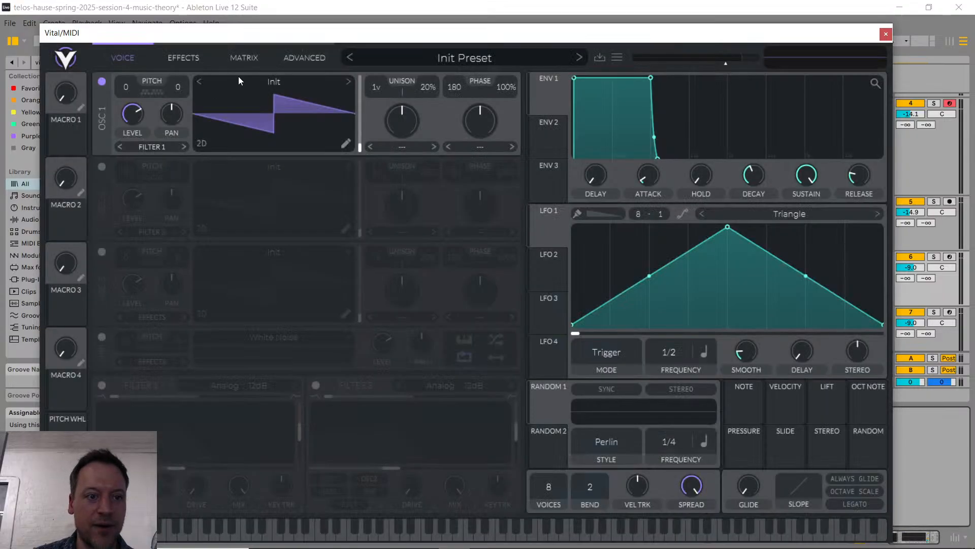
Step: Load the favorite Basic Shapes wavetable in Vital's oscillator 1 and shift its frame to a triangle wave
left_click(261, 80)
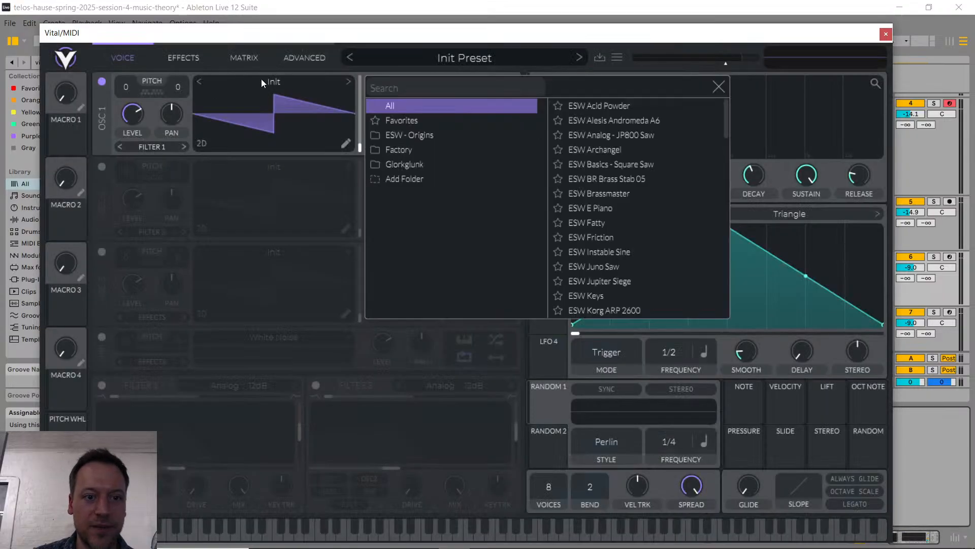
left_click(406, 120)
left_click(610, 106)
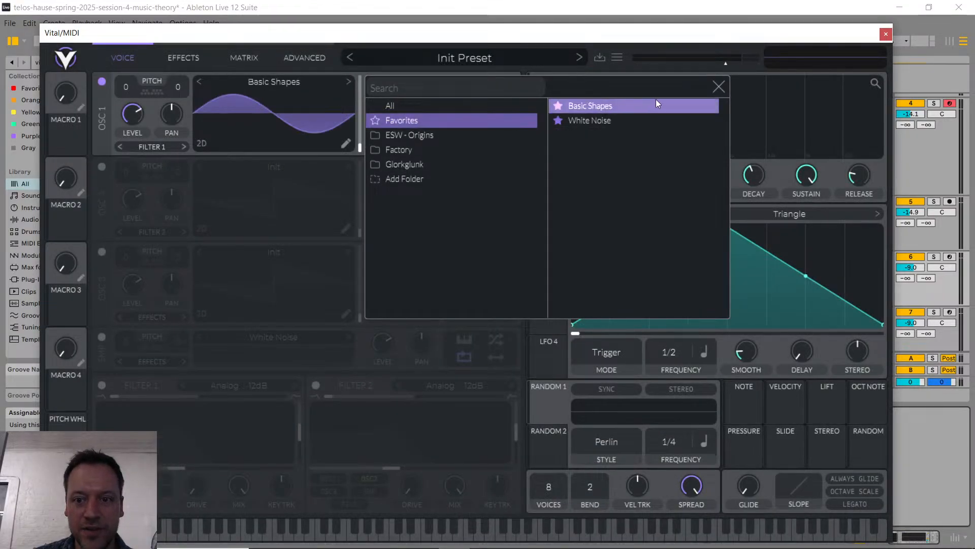
left_click(717, 88)
left_click_drag(257, 107, 268, 89)
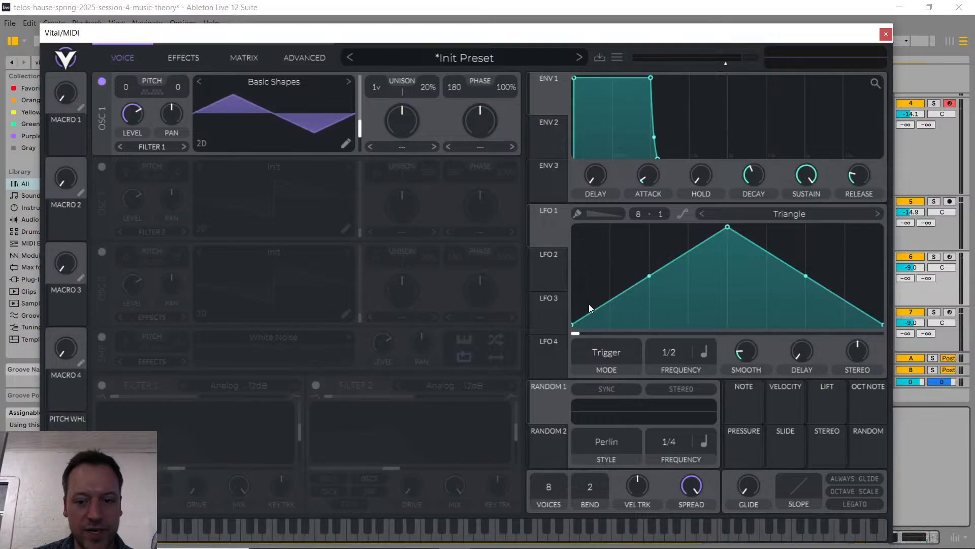
Step: Set Vital to 1 voice and enable Filter 1, blended fully to low-pass with a raised cutoff
left_click_drag(545, 488, 336, 492)
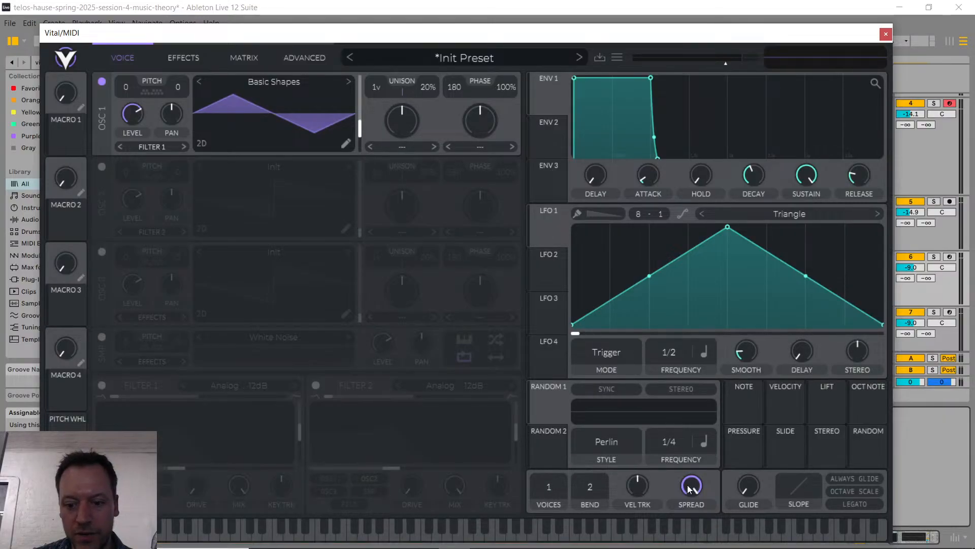
left_click(101, 385)
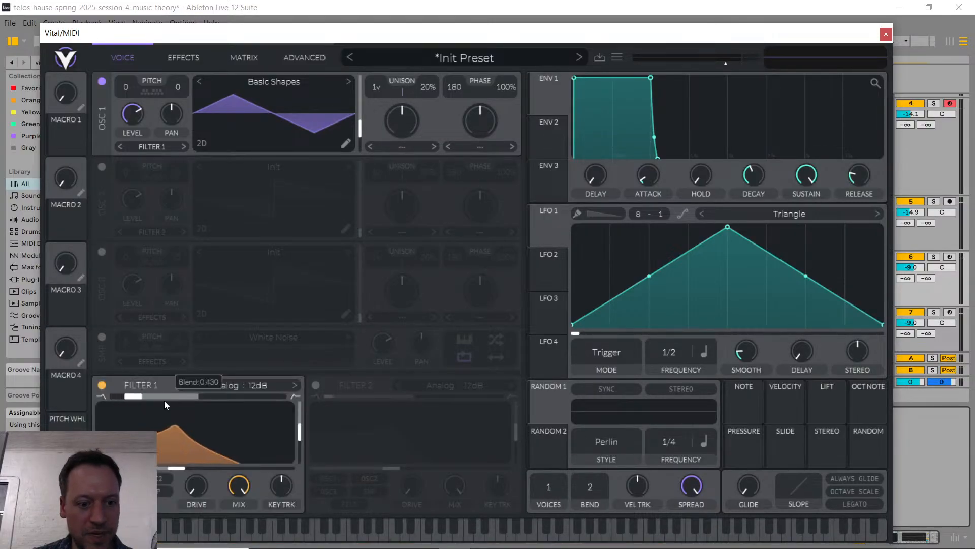
left_click_drag(163, 401, 121, 400)
left_click_drag(184, 469, 227, 471)
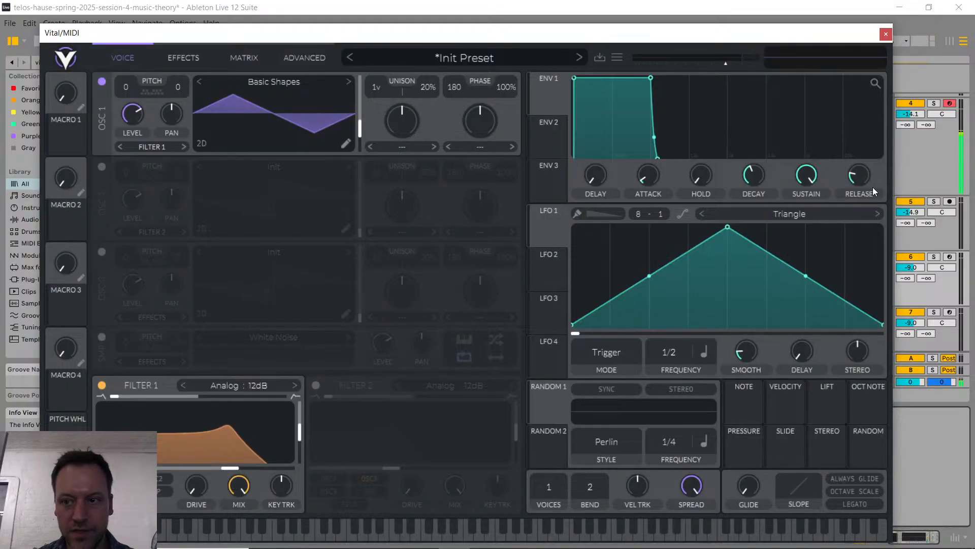
Step: Raise Vital's output volume slightly, shorten Envelope 1's decay with a slightly lower sustain, and close the plugin window
left_click_drag(872, 43, 791, 148)
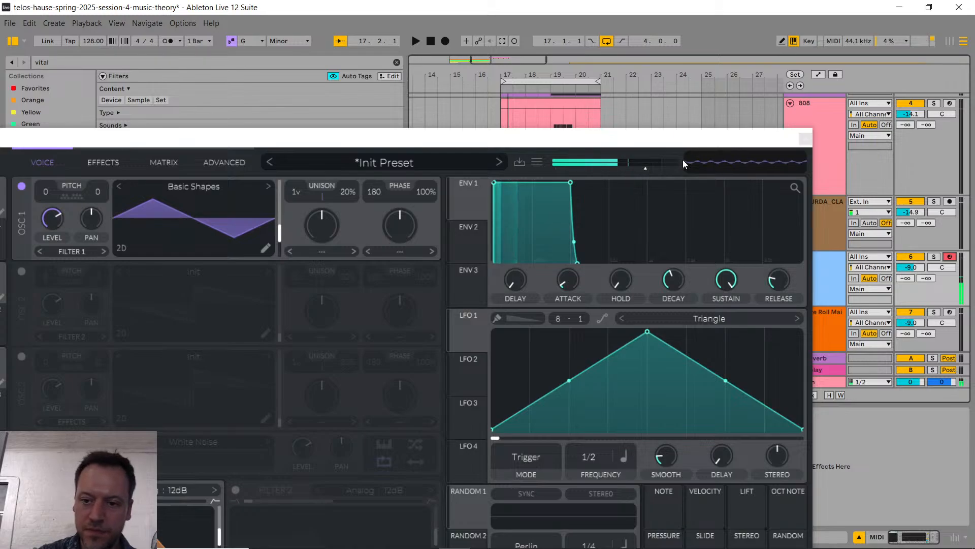
left_click_drag(645, 169, 652, 165)
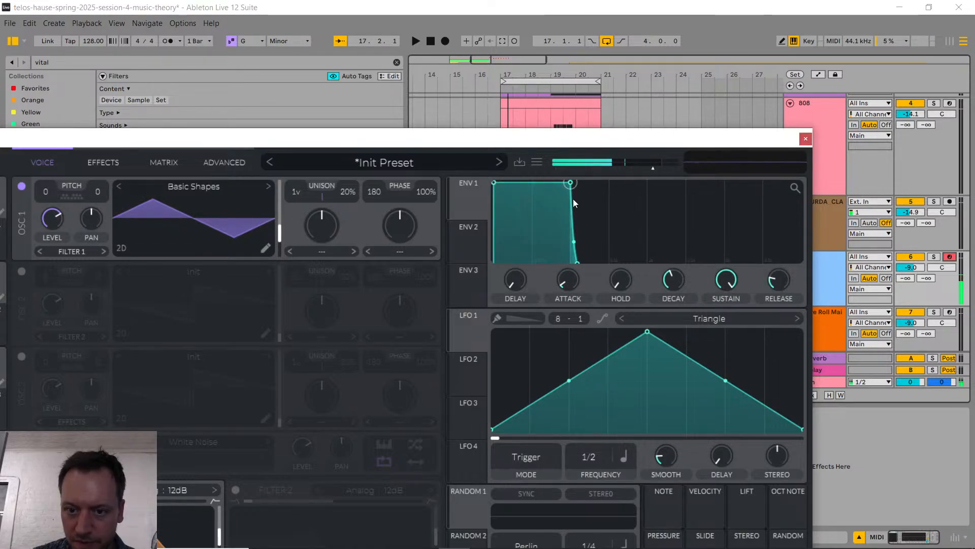
left_click_drag(569, 182, 509, 194)
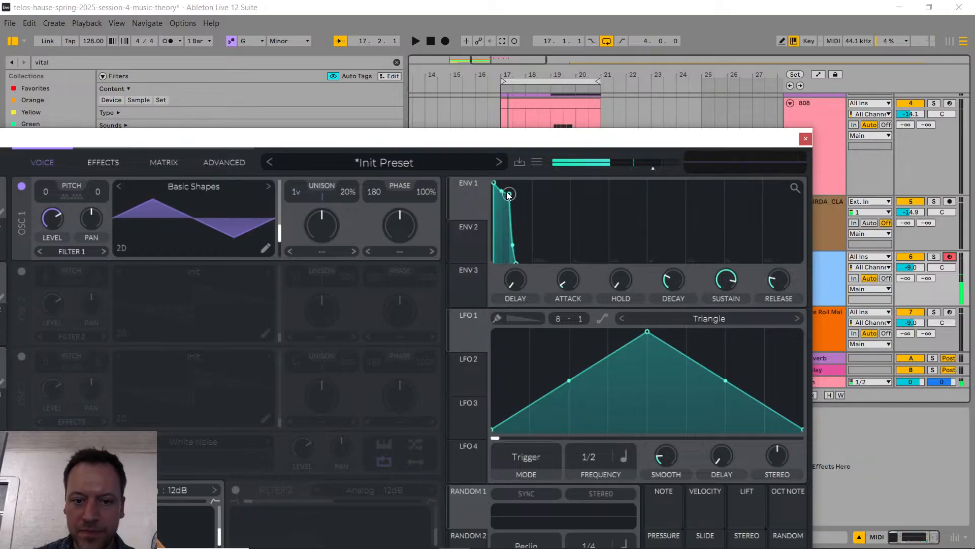
left_click(806, 139)
Step: Review the notes of the 808 clip and mark out bars 17 to 21 on the new MIDI track
double_click(523, 148)
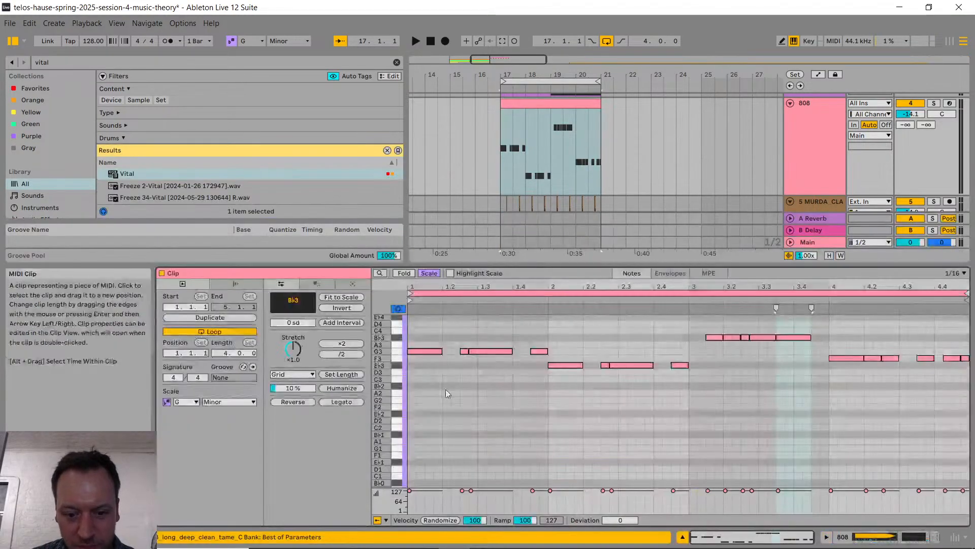
scroll(518, 147, "down", 4)
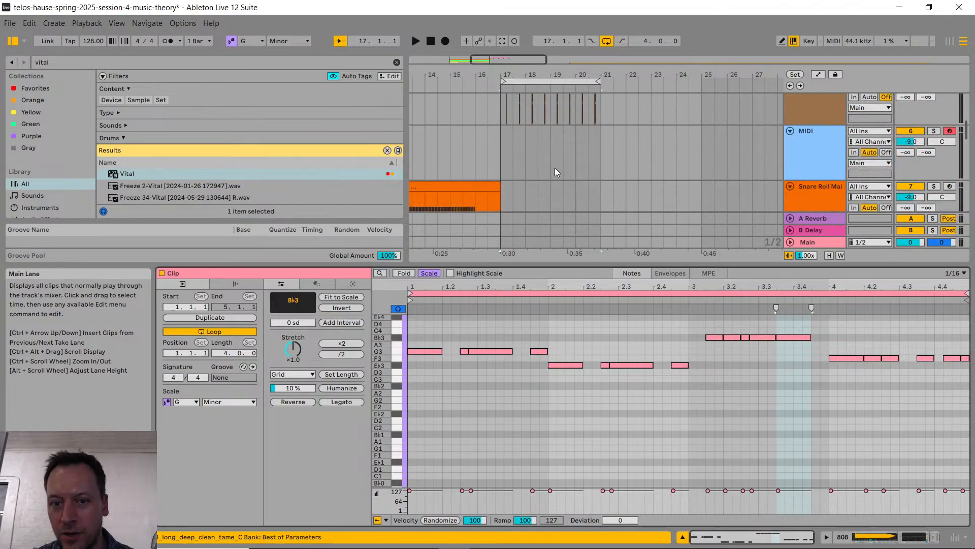
left_click_drag(501, 154, 603, 148)
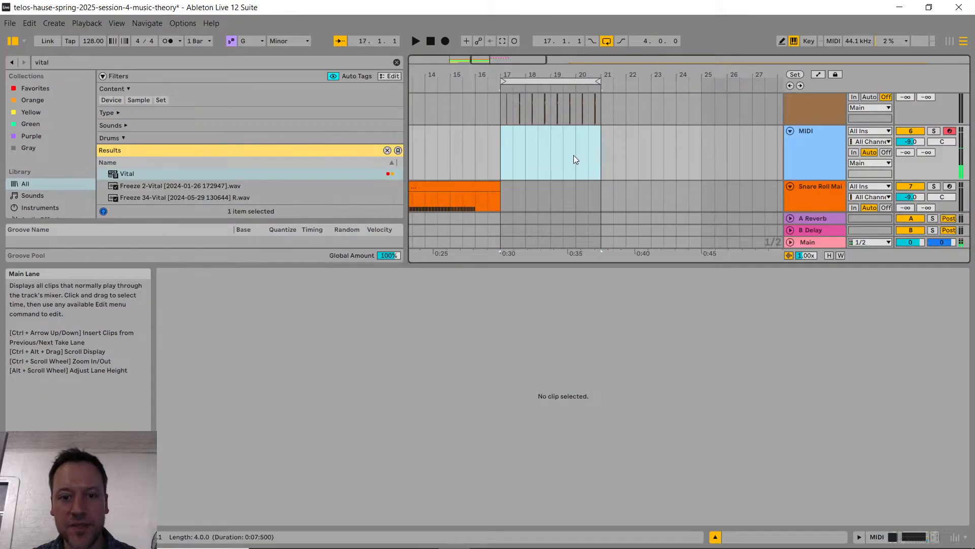
Step: Record a melody between C4 and B♭4 on the Vital MIDI track from bar 17 to about bar 20
left_click(499, 154)
key("F9")
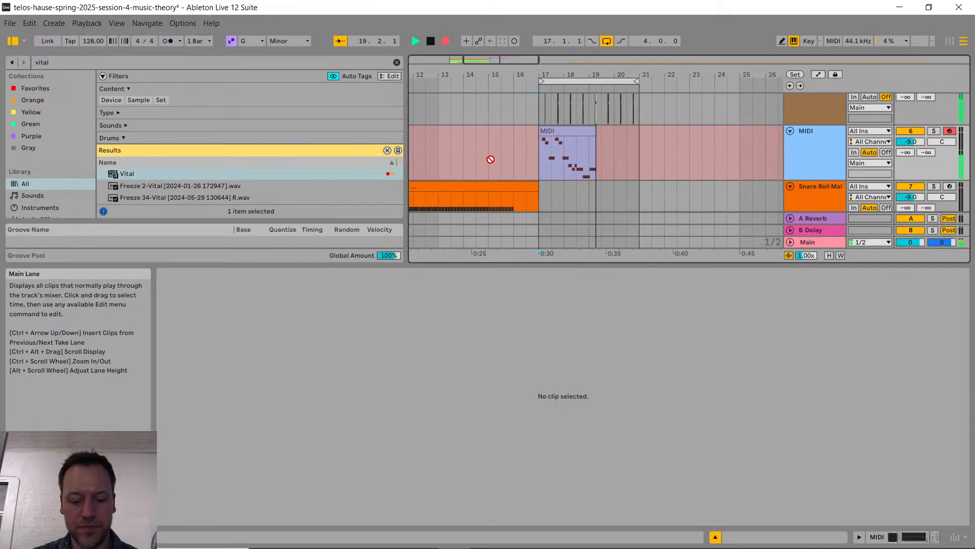
key("space")
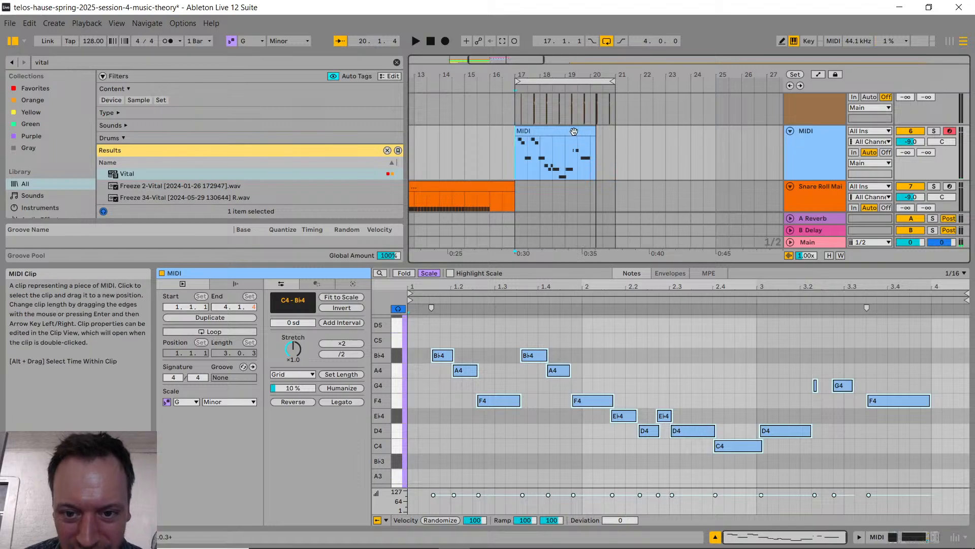
left_click(681, 371)
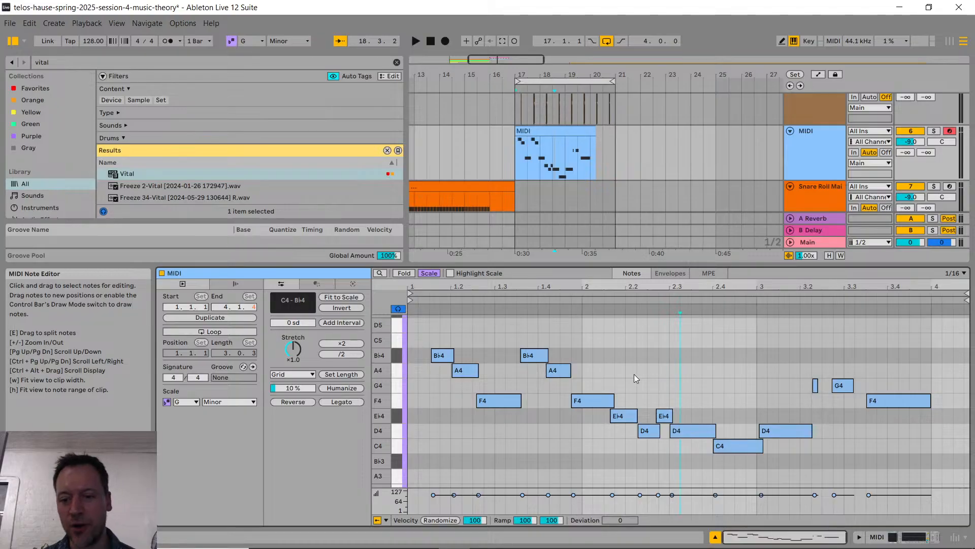
Step: Quantize the start and end times of all notes in the melody clip to the grid at 100%
double_click(567, 172)
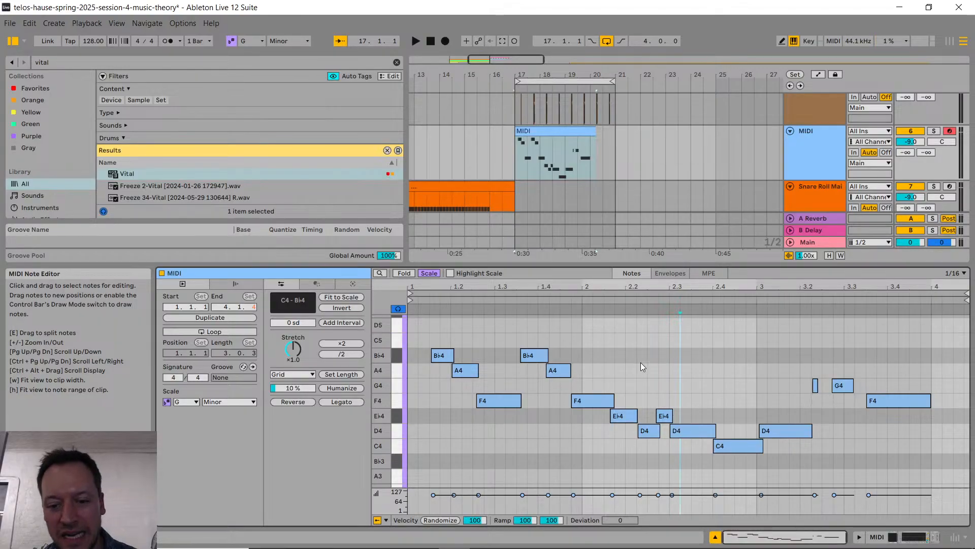
key("ctrl+a")
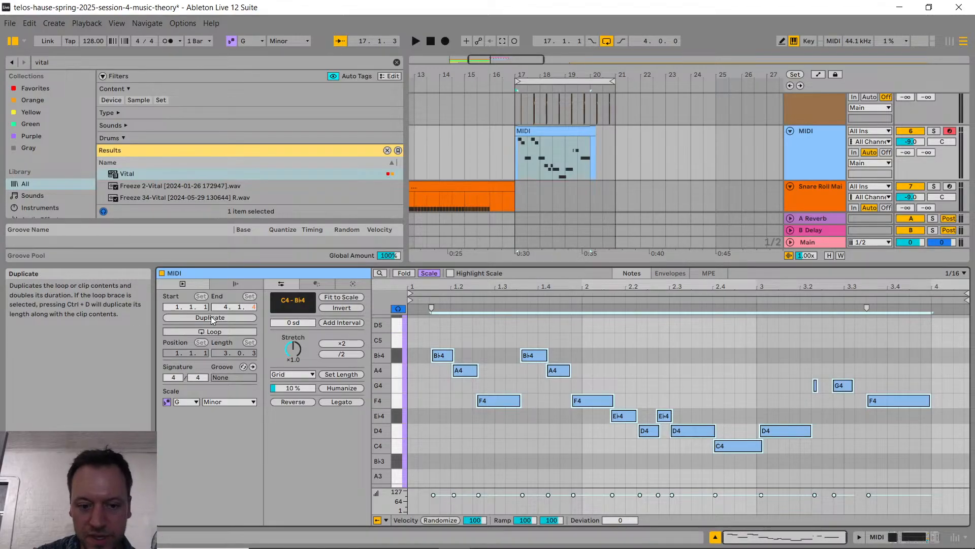
left_click(292, 374)
left_click(292, 379)
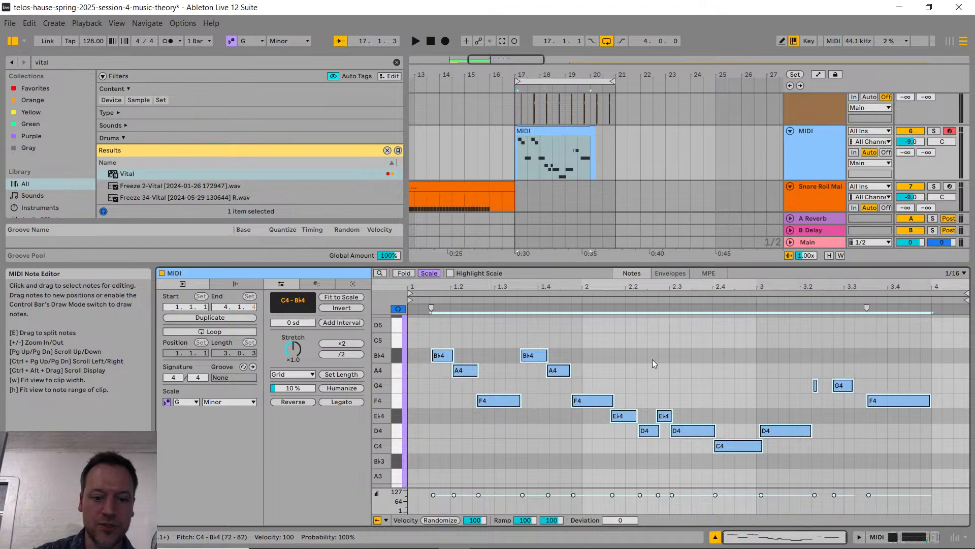
key("ctrl+shift+u")
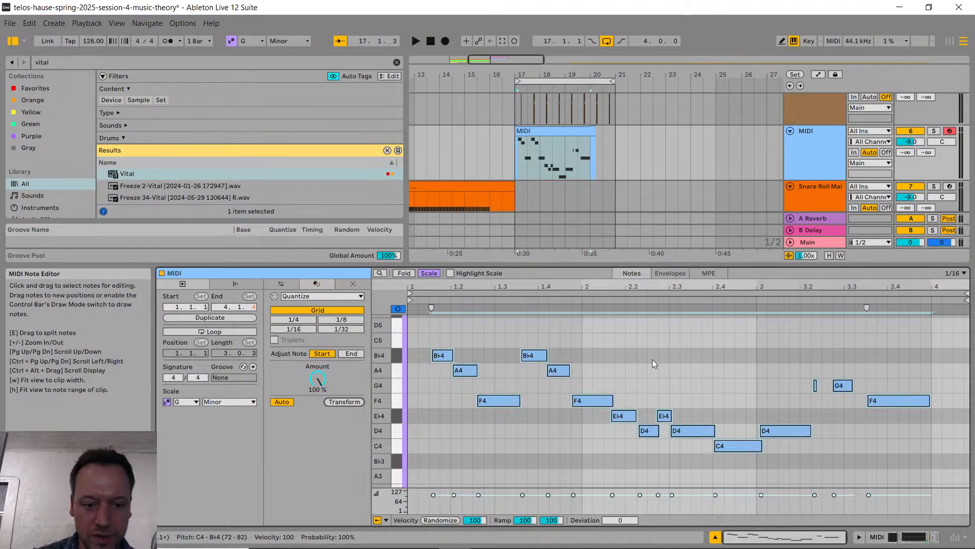
left_click(350, 354)
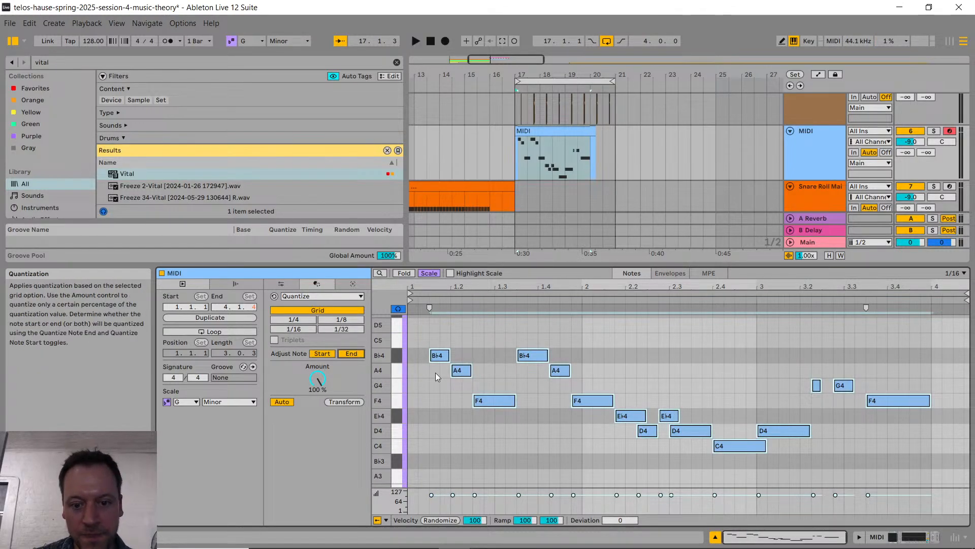
left_click(560, 427)
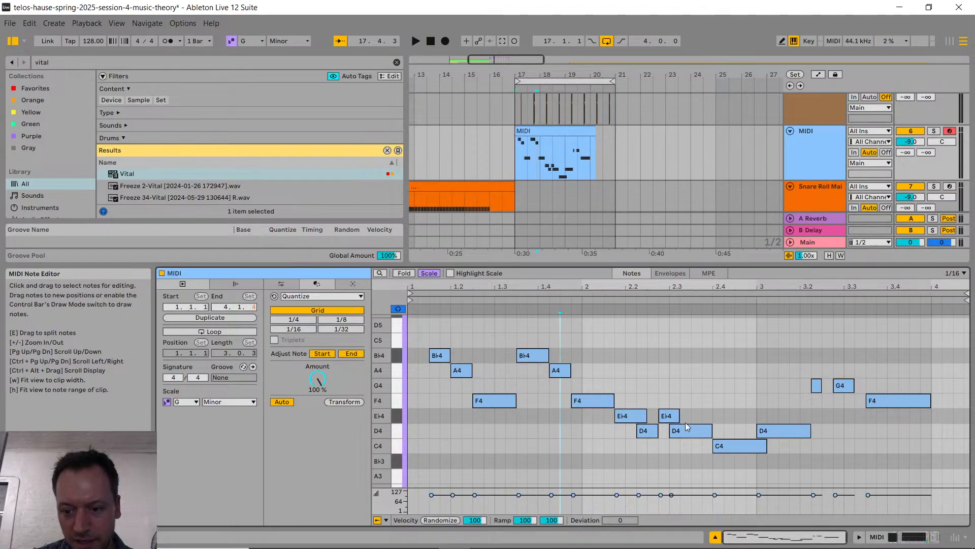
Step: Shorten the second E♭4 in the clip's bar 2 to a sixteenth note and play back the melody
left_click_drag(679, 415, 670, 413)
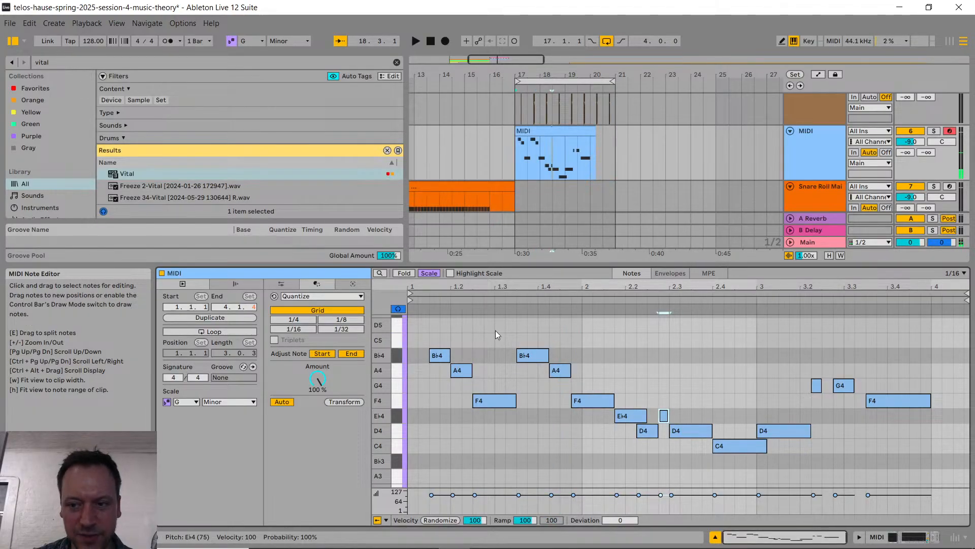
key("space")
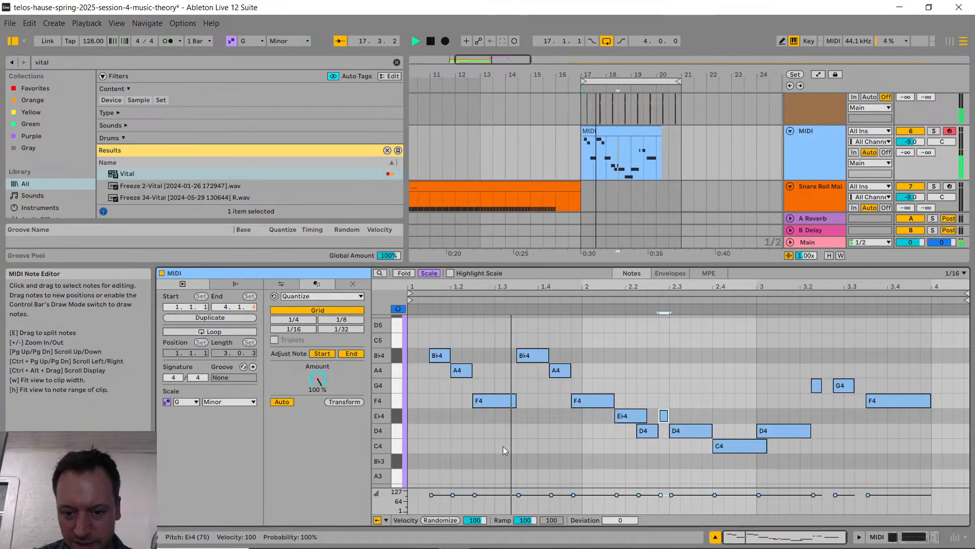
key("space")
key("space")
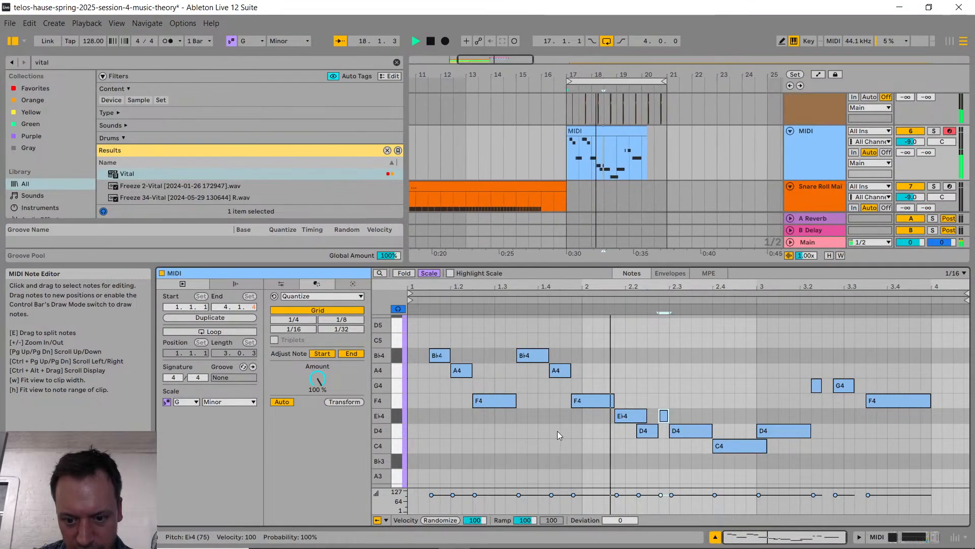
key("space")
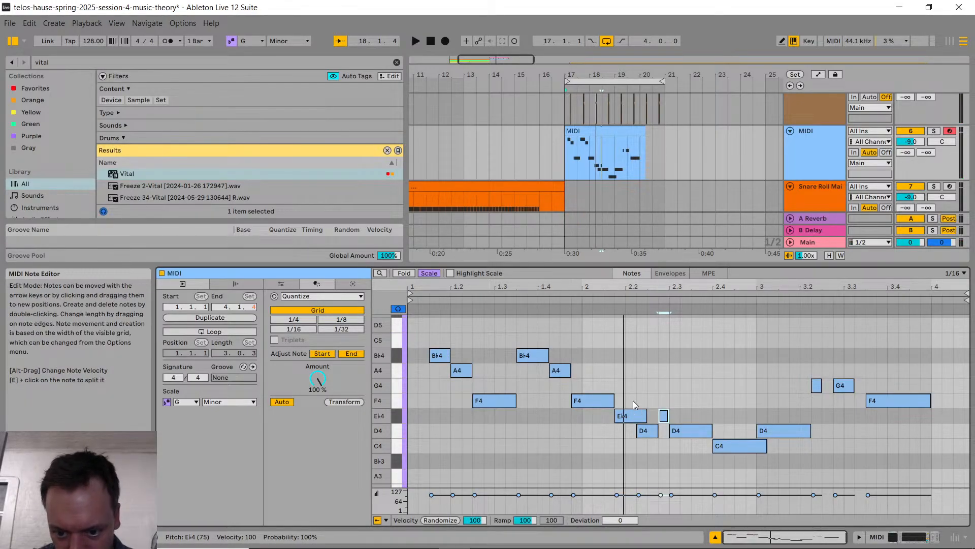
Step: Shift bar 2's E♭4 and D4 notes one sixteenth later and replace the C4–D4 pair with a single C4 at bar 3
left_click_drag(632, 397, 690, 441)
key("Right")
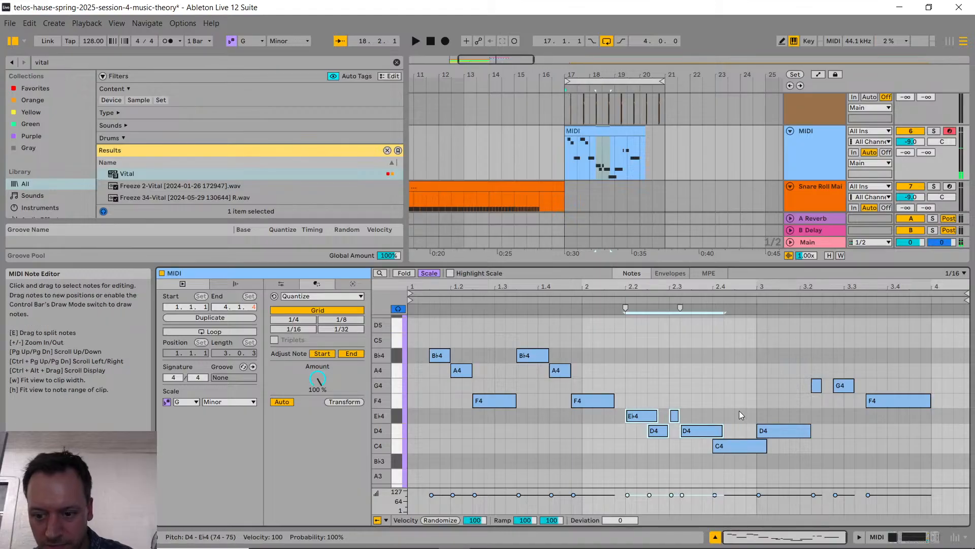
left_click_drag(743, 447, 841, 431)
double_click(818, 432)
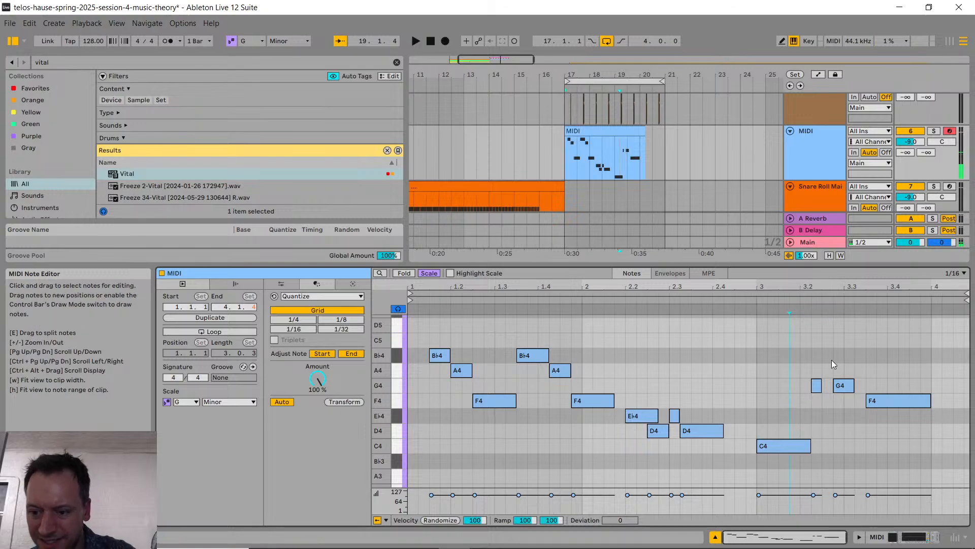
Step: Lower the two short G4 notes in bar 3 to F4, one sixteenth earlier, and delete the closing long F4
left_click(816, 385)
left_click_drag(817, 386, 830, 401)
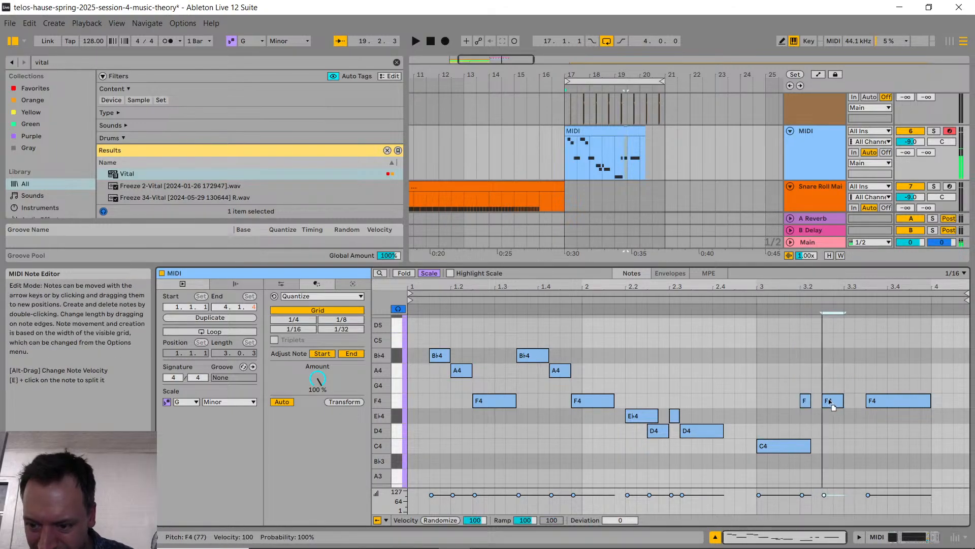
double_click(880, 401)
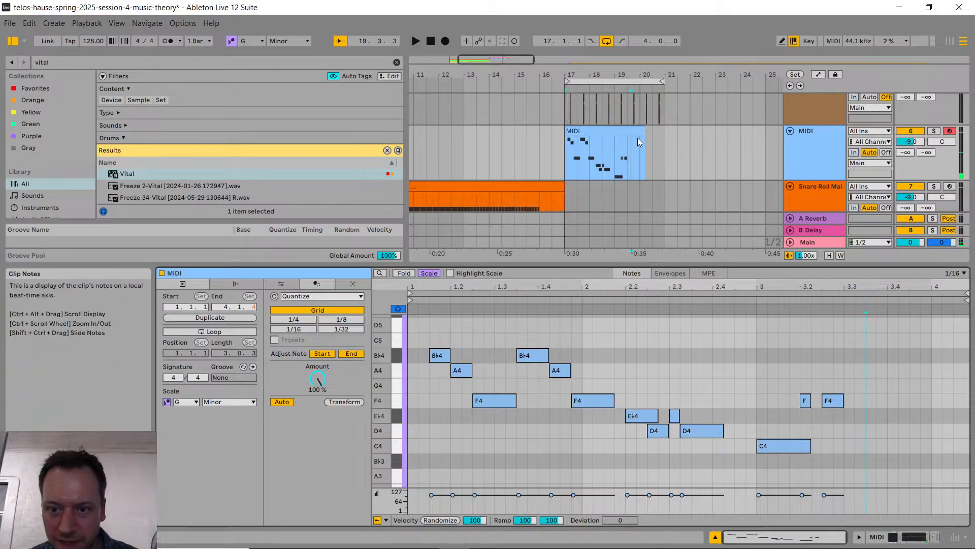
Step: Consolidate the melody clip to four bars from bar 17 to 21 and play it back with a 1/16 note grid
left_click_drag(667, 134, 587, 152)
left_click(566, 148)
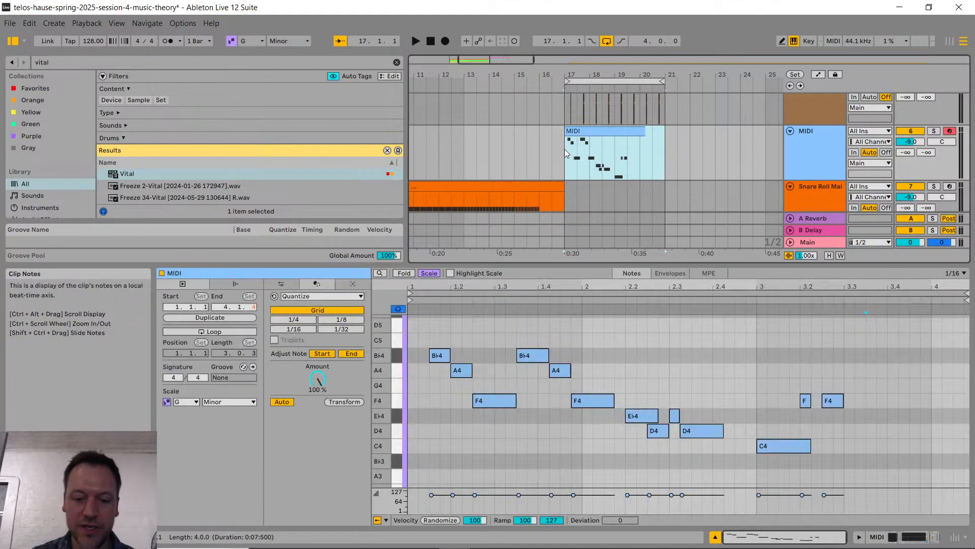
key("space")
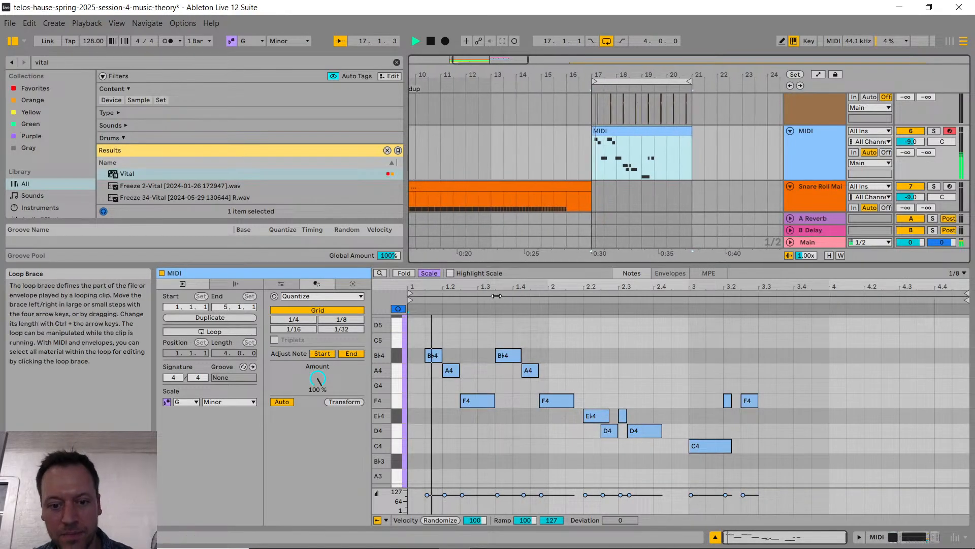
left_click(597, 361)
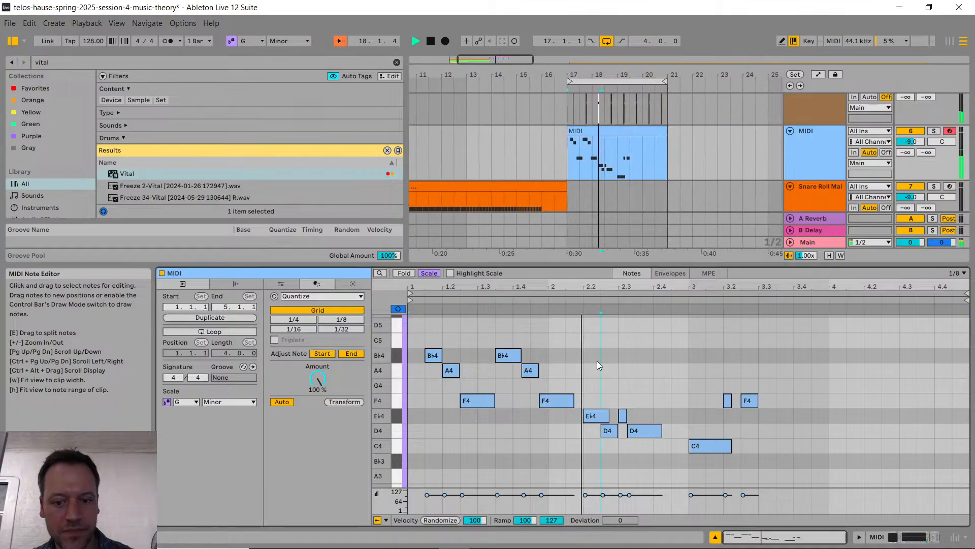
key("ctrl+1")
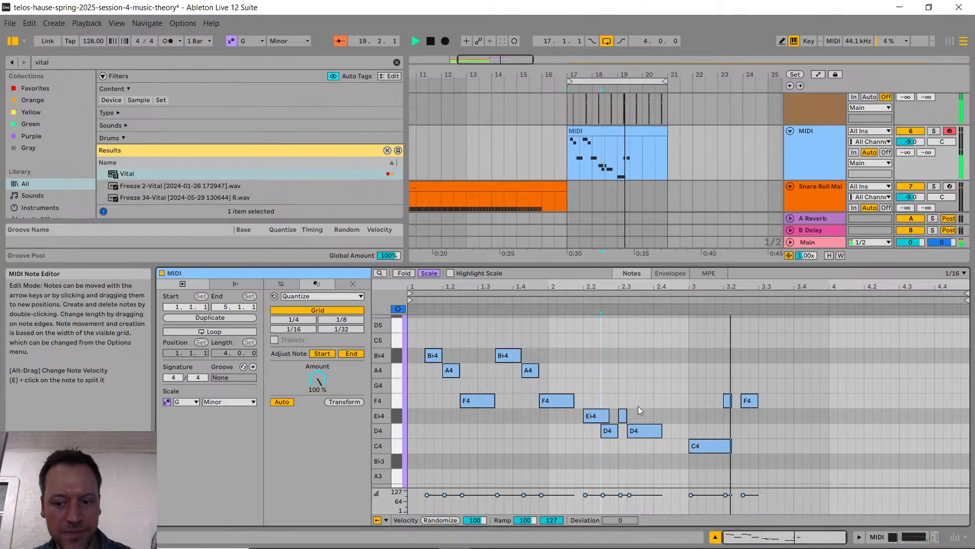
key("space")
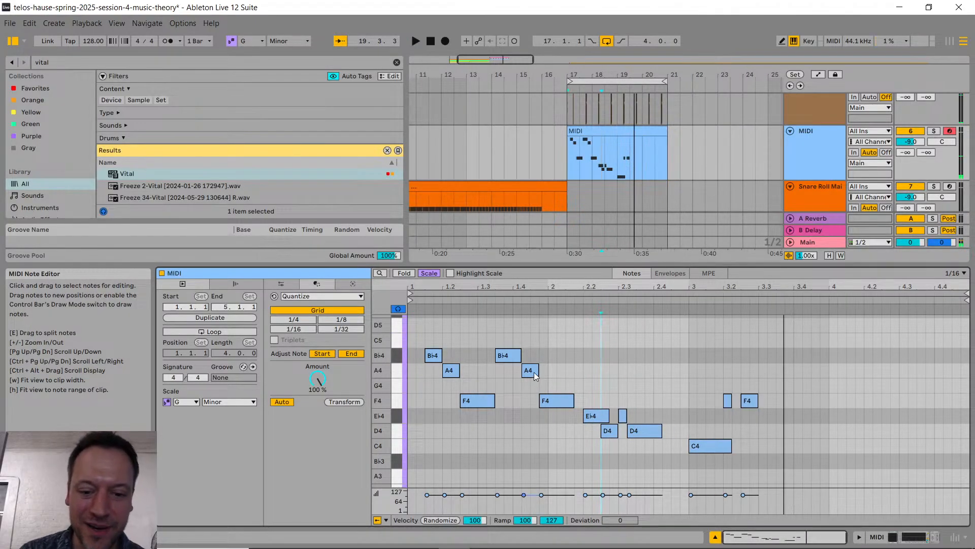
Step: Examine the opening B♭4–A4–F4 motif in the clip and where it starts relative to bar 17 in the arrangement
left_click_drag(417, 340, 475, 425)
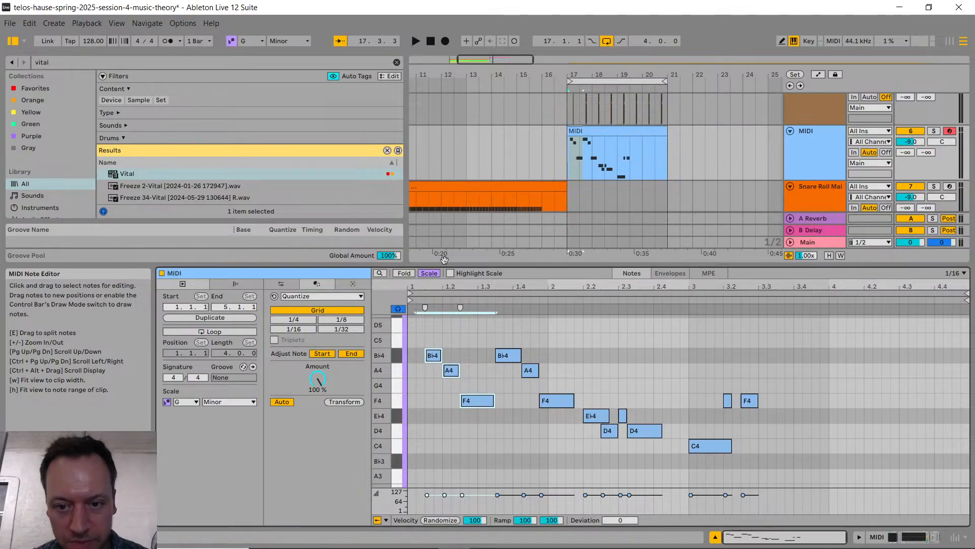
scroll(485, 186, "left", 3)
scroll(485, 186, "left", 1)
left_click(630, 161)
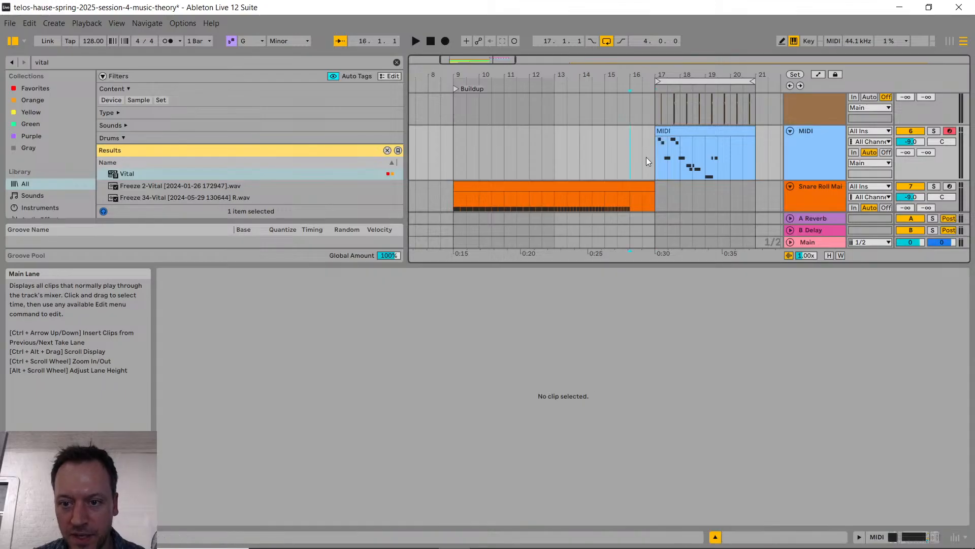
left_click(659, 159)
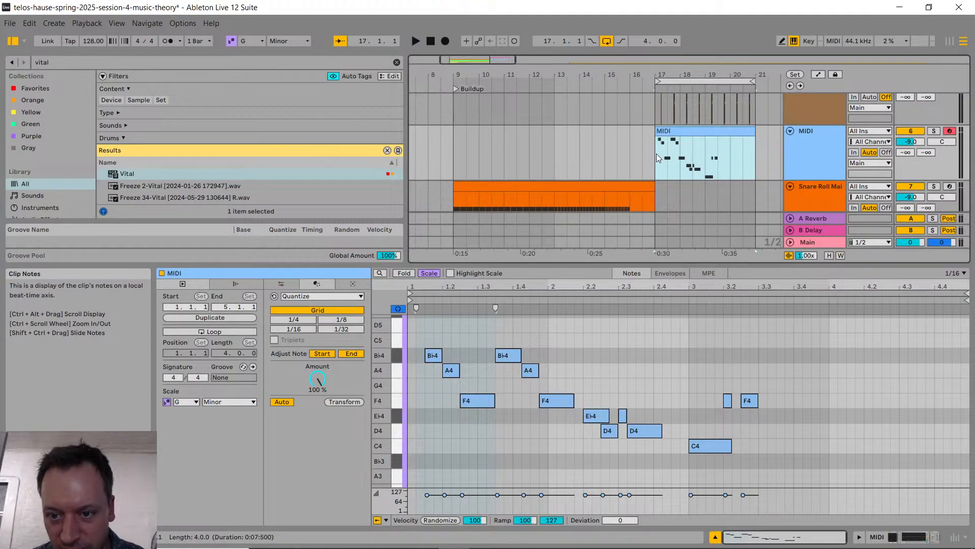
left_click(656, 154)
left_click_drag(657, 153, 670, 156)
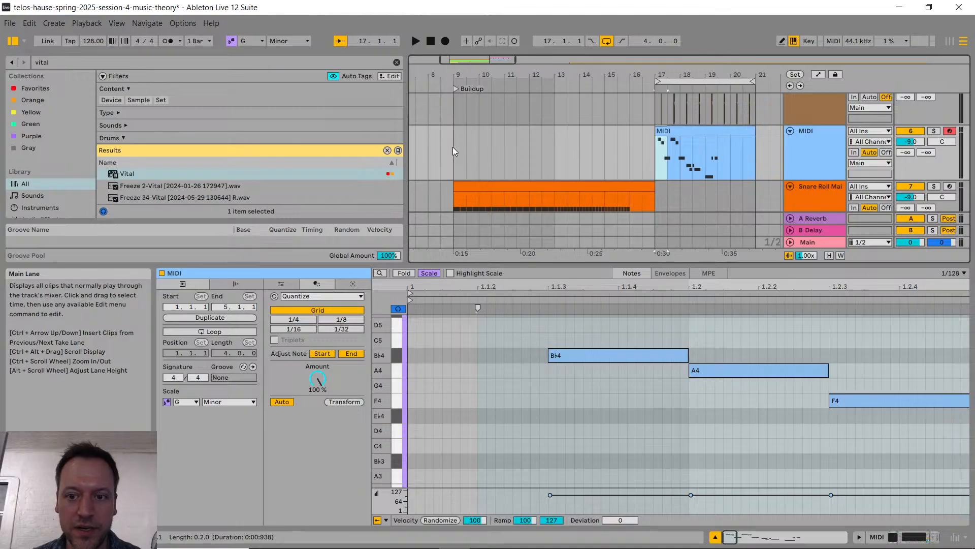
left_click(694, 134)
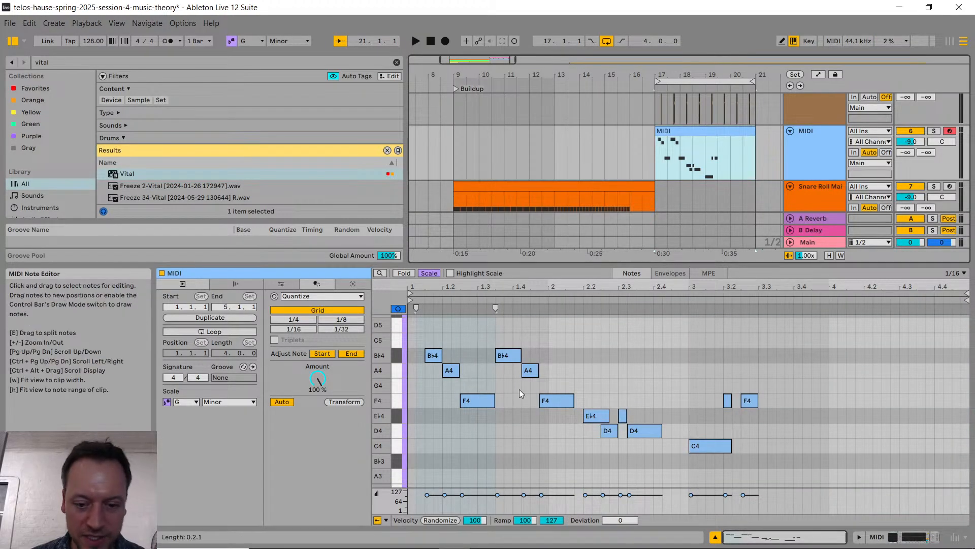
left_click(588, 446)
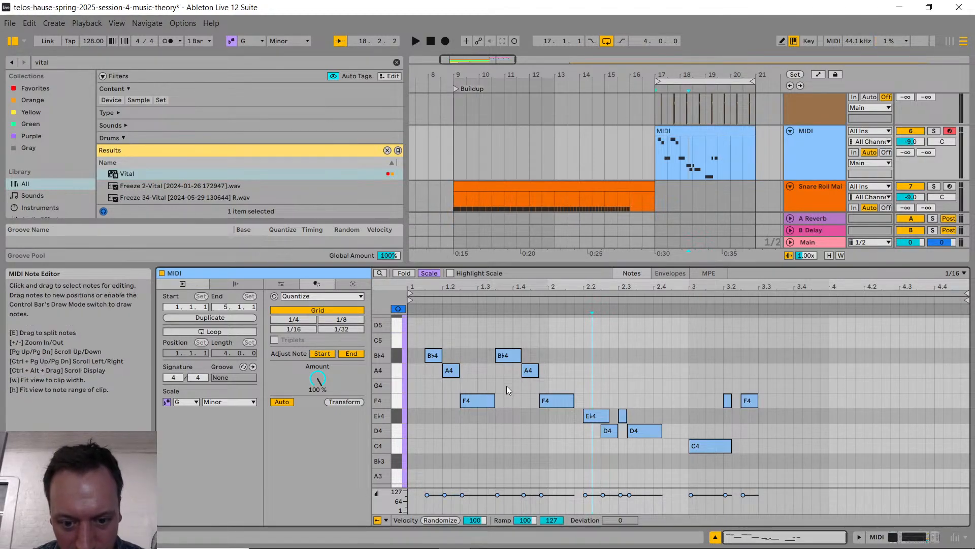
Step: Tighten the second motif so A4 and F4 start a sixteenth earlier, and place two successive E♭4–D4 eighth-note pairs in bar 2
left_click_drag(534, 372, 539, 404)
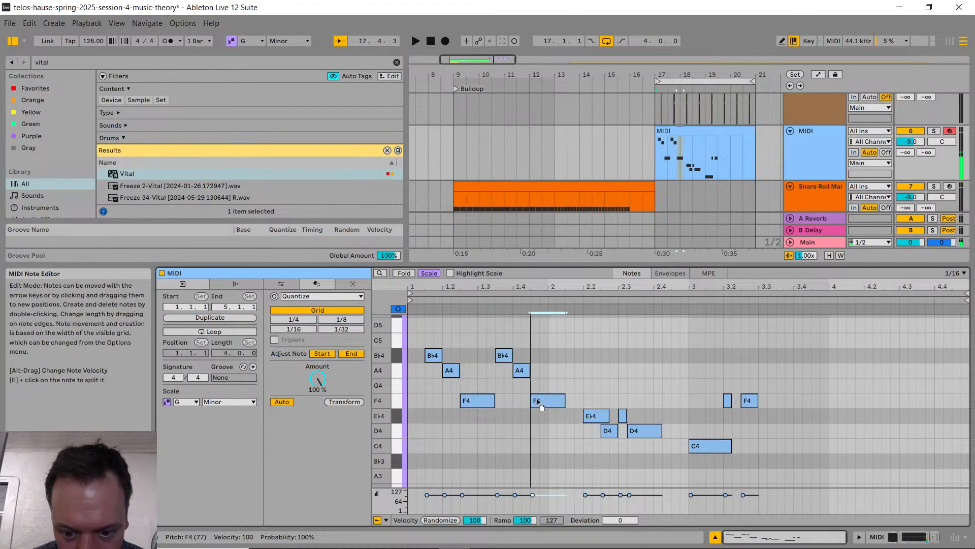
mouse_move(596, 416)
left_mouse_down()
mouse_move(578, 417)
mouse_move(597, 433)
mouse_move(579, 418)
left_mouse_up()
left_click(596, 431)
key("ctrl+d")
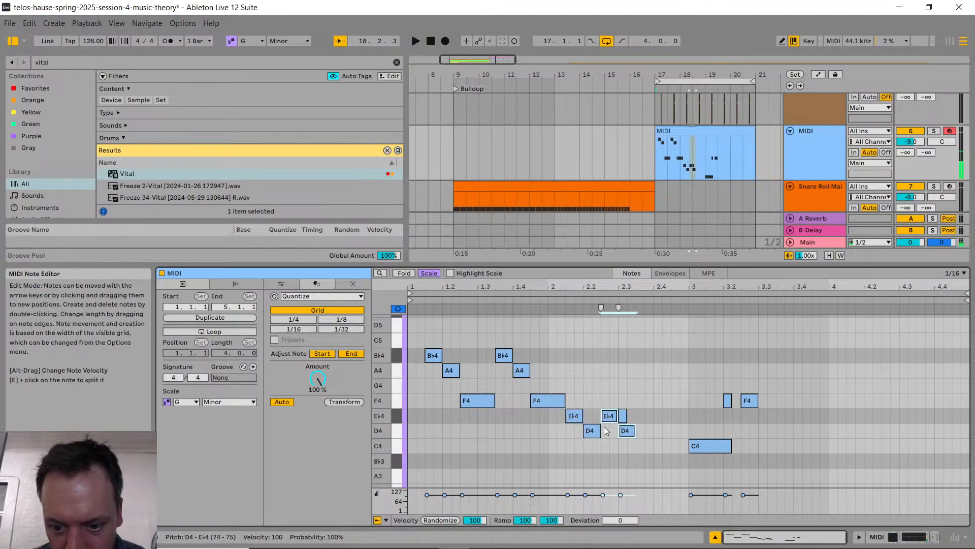
double_click(623, 416)
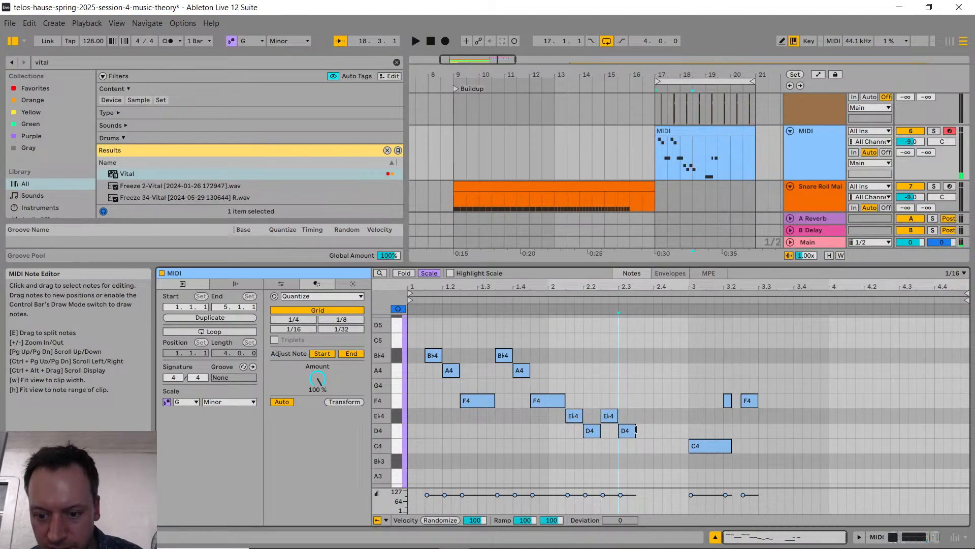
Step: Continue the line with quarter notes D4 on beat 2.3, C4 on beat 2.4 and a copied D4 at bar 3, and play it back
left_click_drag(636, 431, 654, 430)
left_click_drag(713, 446, 687, 446)
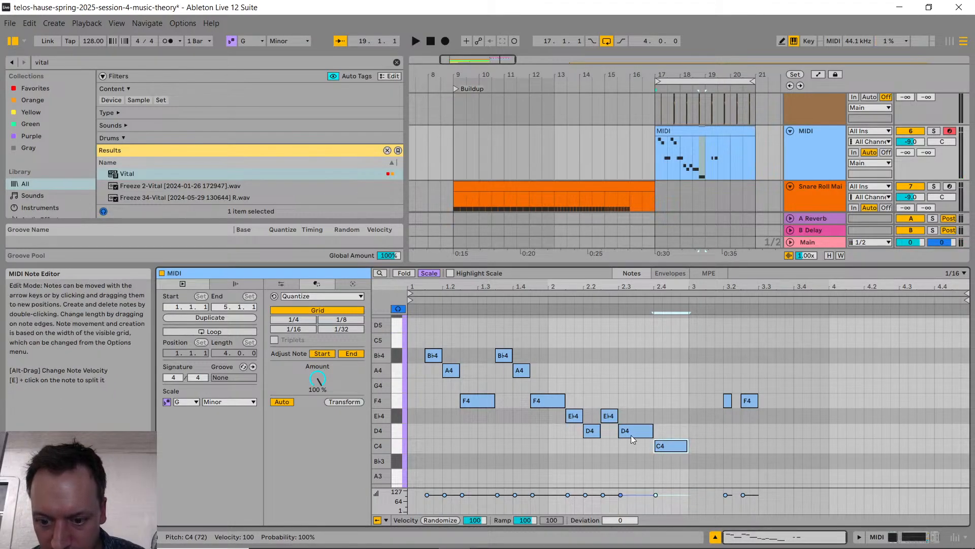
left_click(630, 436)
key("ctrl+d")
key("Right")
key("Right")
key("Right")
key("Right")
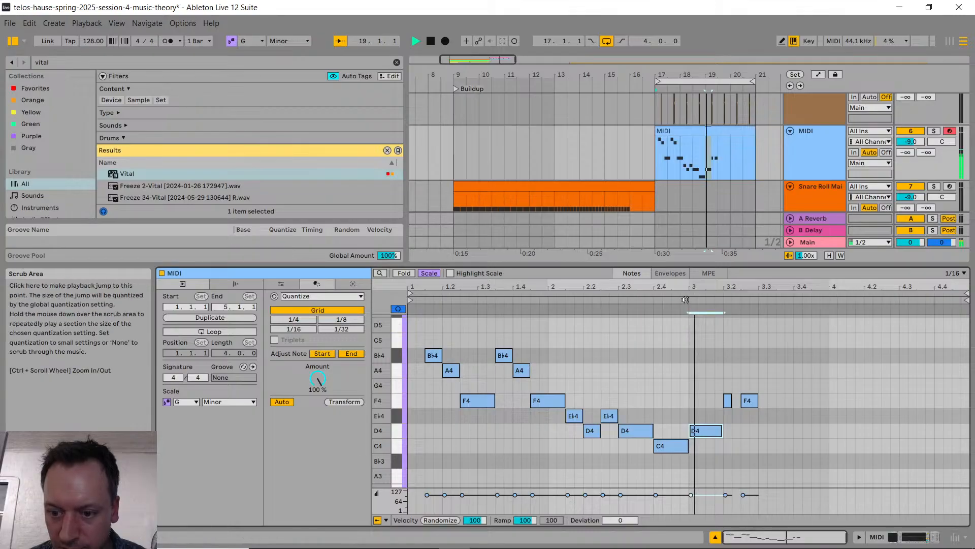
left_click(685, 299)
key("space")
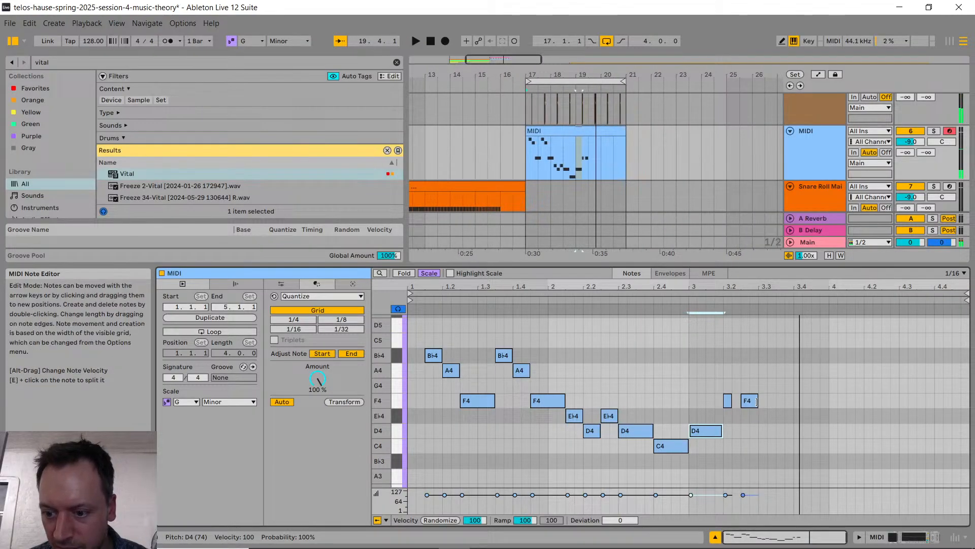
Step: Extend bar 3's last F4 to beat 3.4 and copy the opening three-note motif into bar 4 an octave lower
left_click_drag(758, 400, 792, 401)
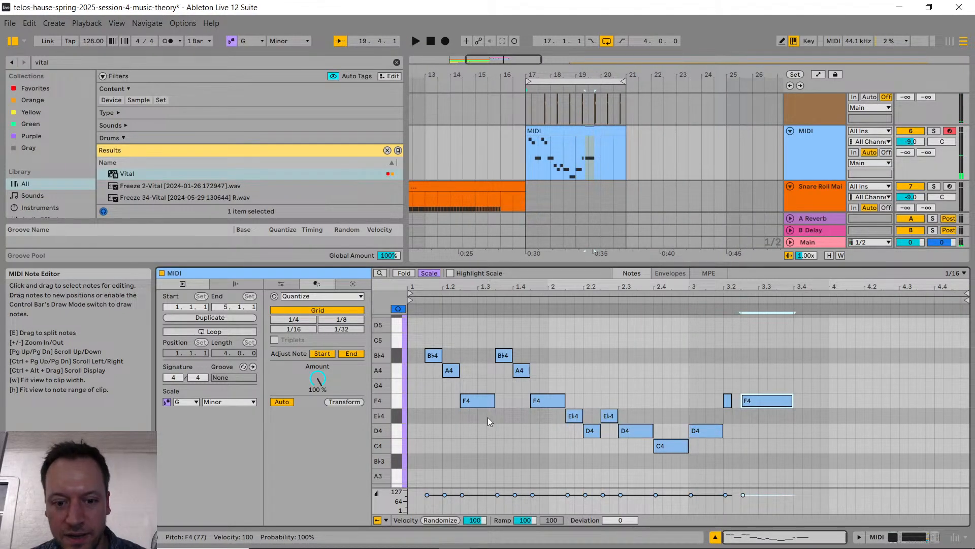
left_click_drag(488, 416, 419, 350)
left_click(828, 431)
key("ctrl+v")
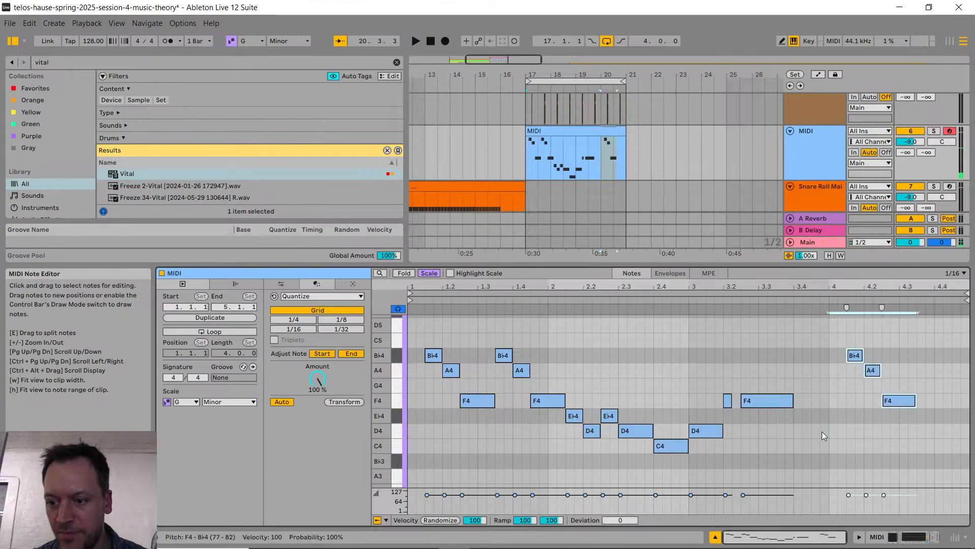
key("shift+Down")
left_click(903, 430)
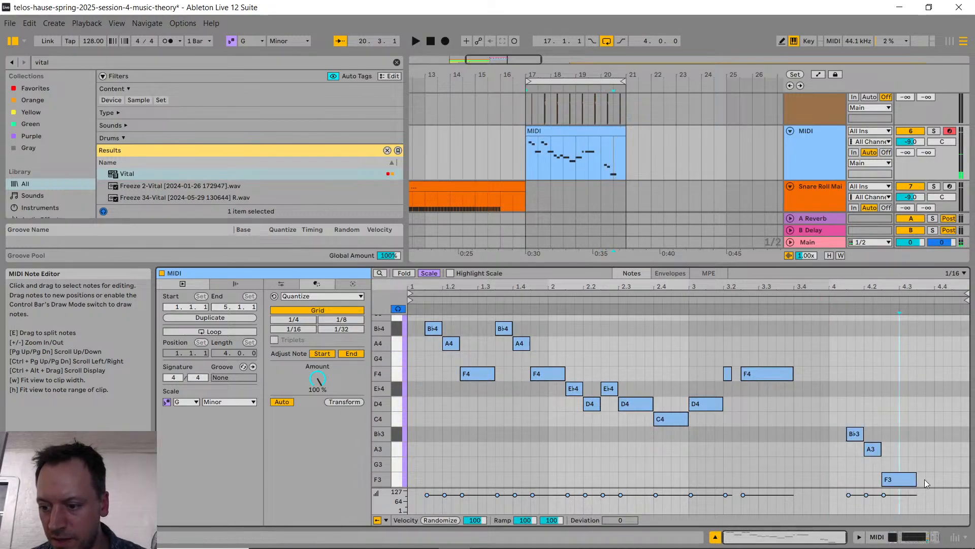
Step: Shorten bar 4's F3 to an eighth note and duplicate the B♭3–A3–F3 motif to beat 4.3
left_click_drag(848, 410, 912, 495)
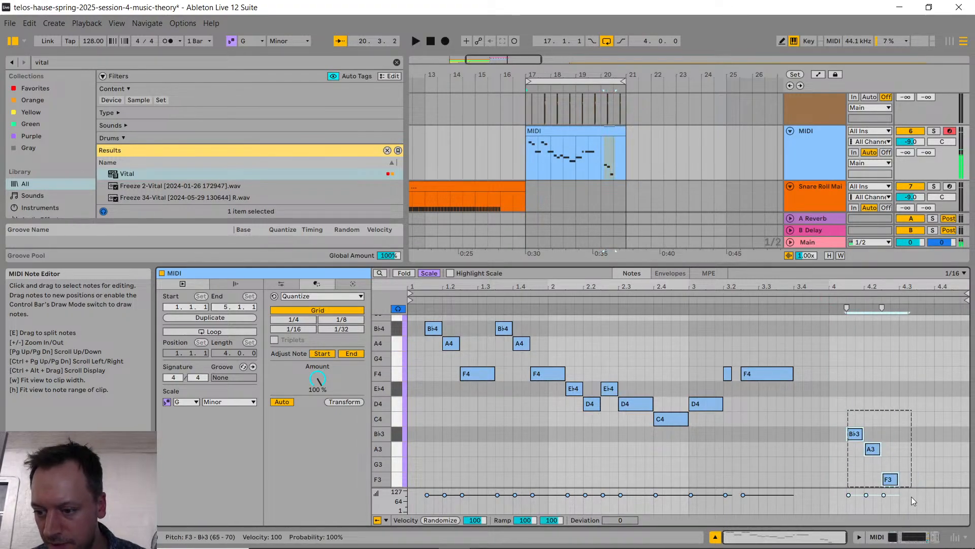
key("ctrl+d")
key("Left")
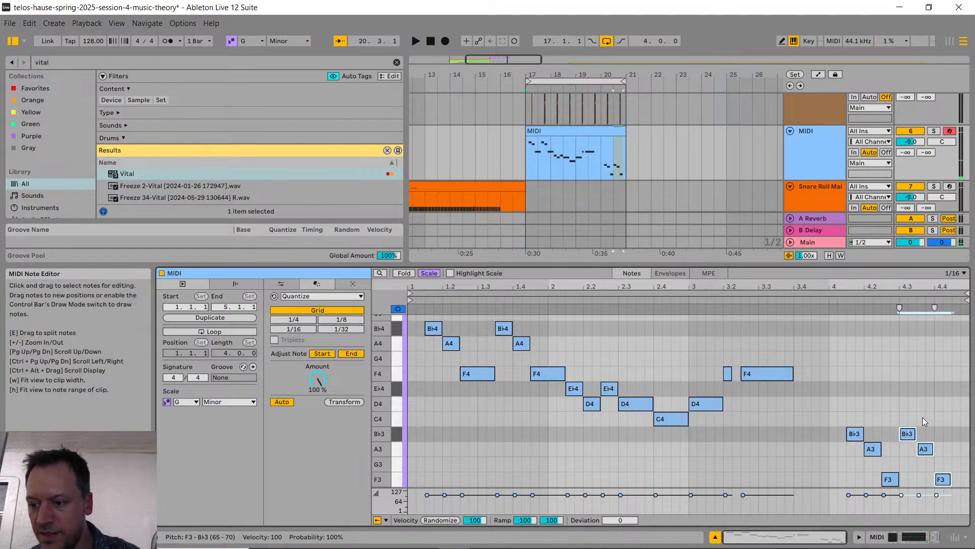
Step: Shift the copied A3 and F3 an eighth note later, repeat B♭3 just before them, and play the phrase back
left_click_drag(923, 418, 946, 481)
key("Right")
key("Right")
left_click_drag(894, 407, 916, 454)
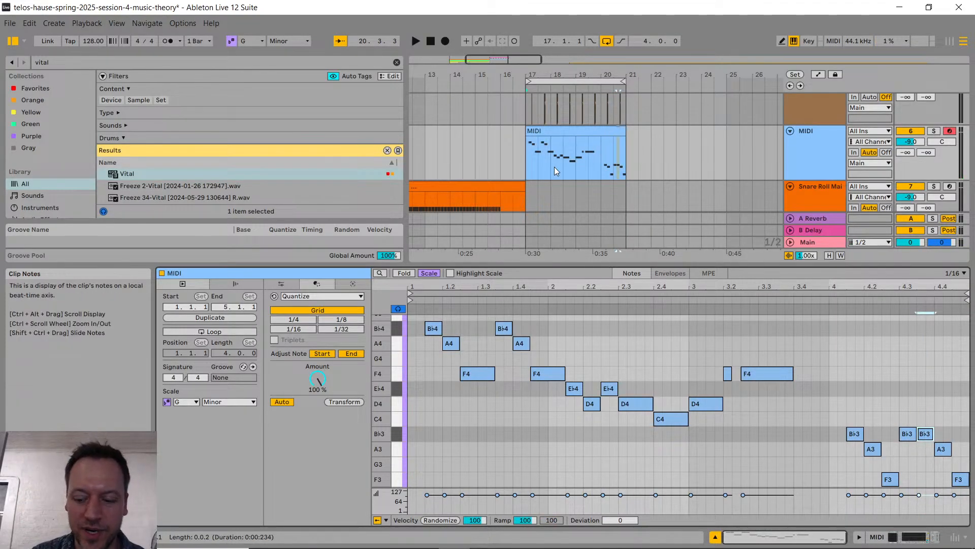
key("space")
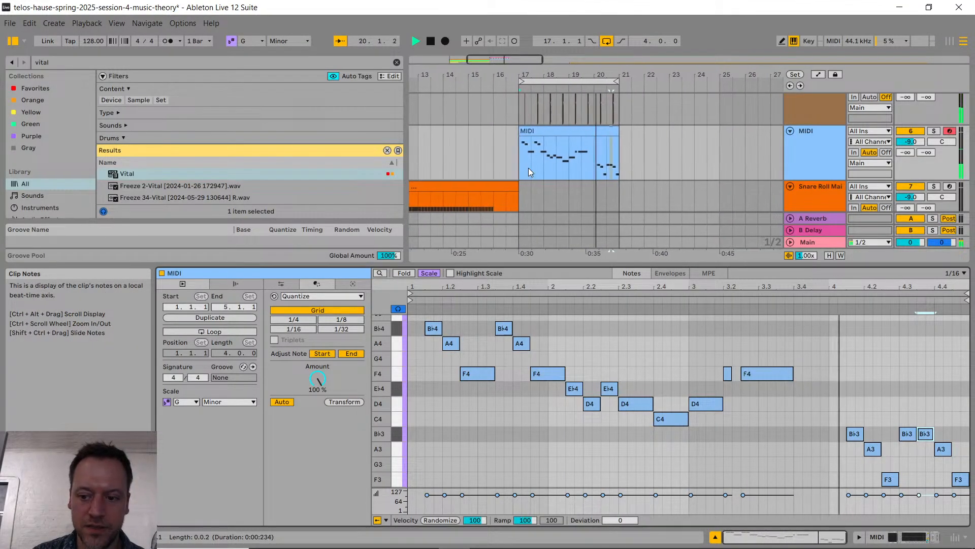
key("space")
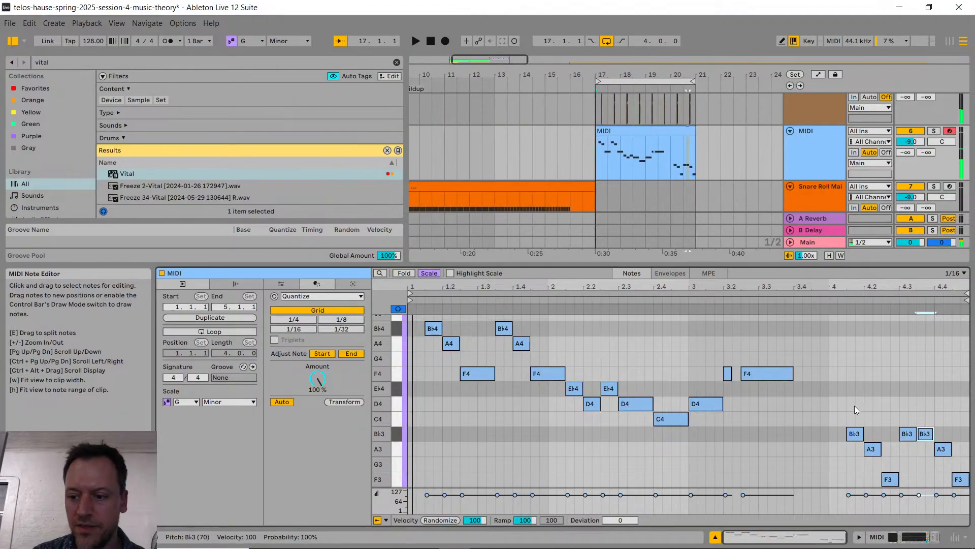
Step: Move bar 4's first B♭3 to the downbeat and extend it to a quarter note
left_click_drag(847, 409, 897, 489)
left_click_drag(853, 433, 888, 479)
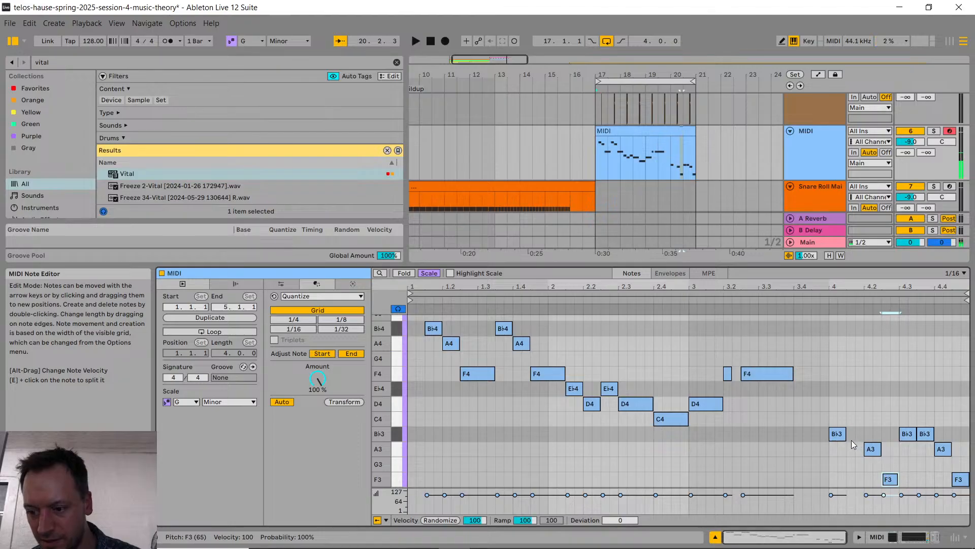
left_click_drag(846, 434, 865, 433)
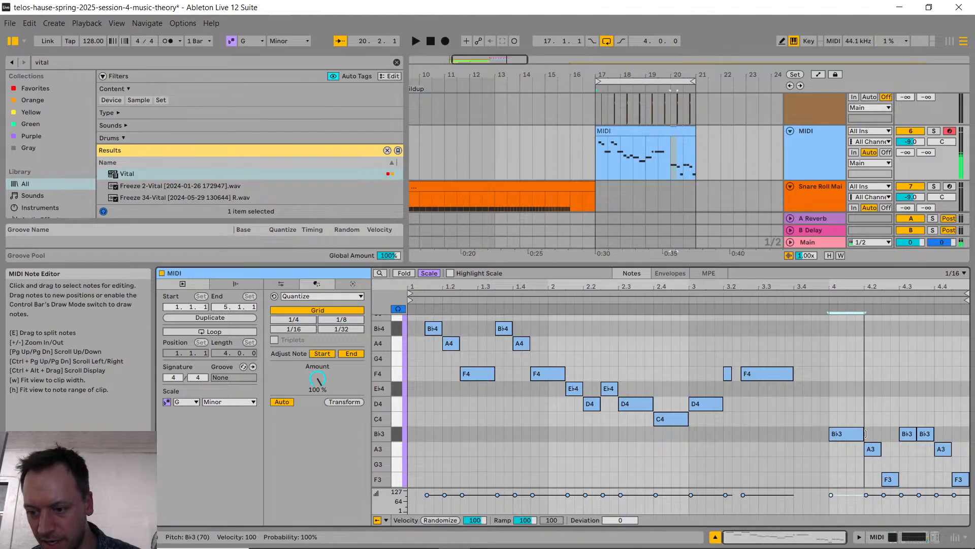
Step: Export the four-bar lead clip as a MIDI file named lady-gaga-poker-face.mid in the Projects folder
right_click(665, 132)
left_click(729, 263)
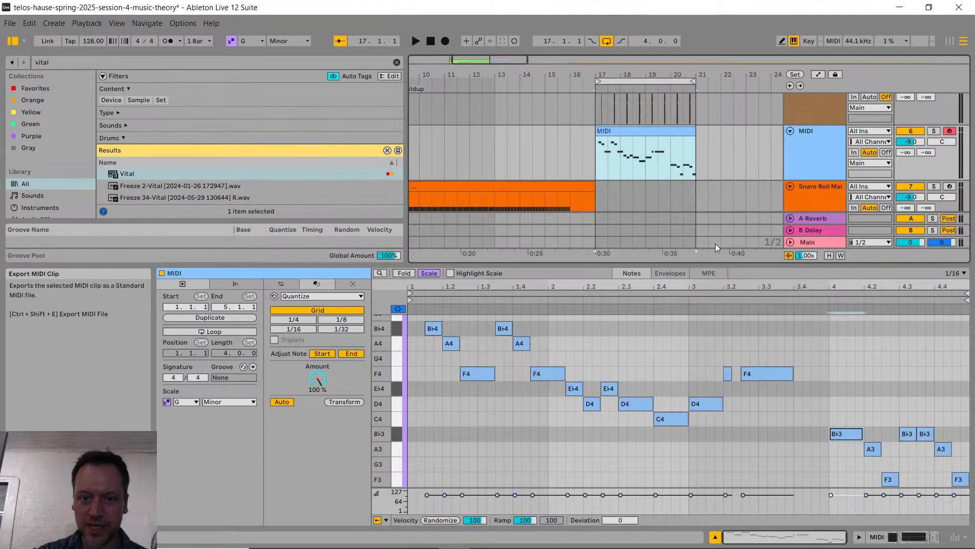
key("Right")
key("Left")
key("Left")
key("Left")
key("Left")
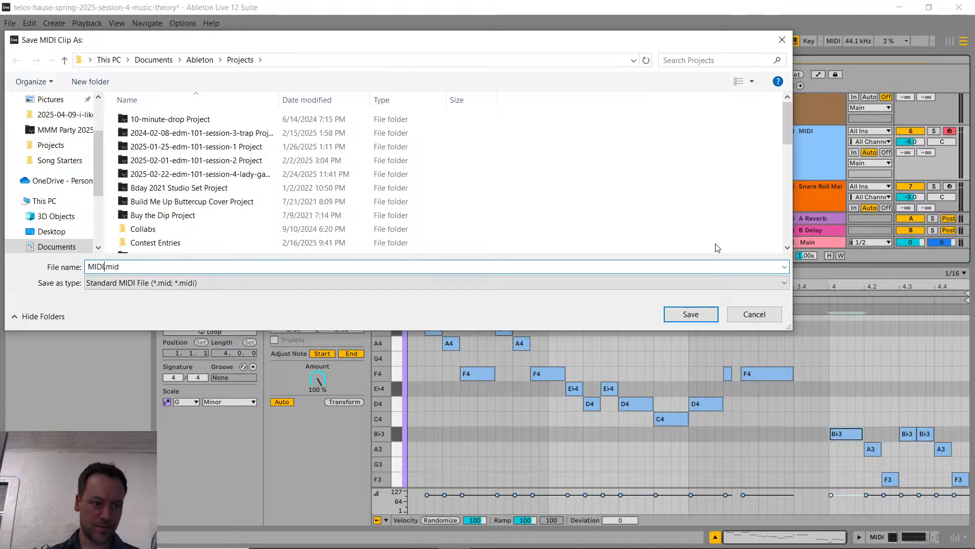
type("lady-ga")
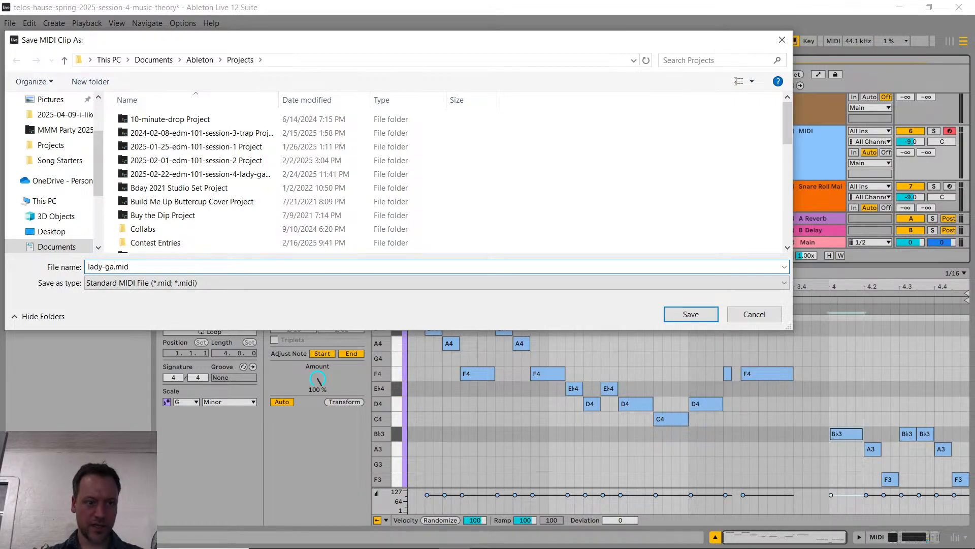
type("ga-poker-face")
key("Return")
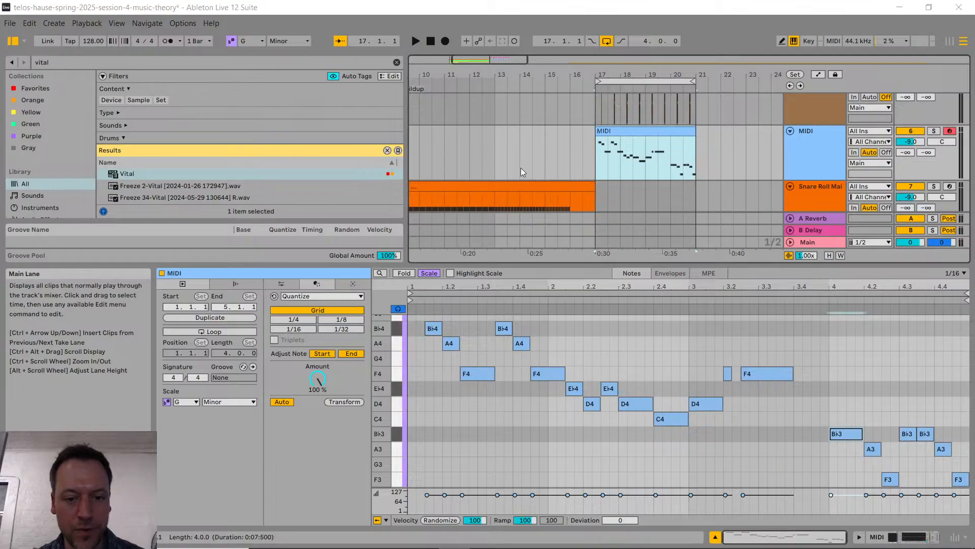
Step: Open the Ableton Projects folder in File Explorer and select lady-gaga-poker-face.mid
key("super+e")
left_click(231, 47)
type("C:\\Users\\dsshi\\Documents\\Ableton\\Projects")
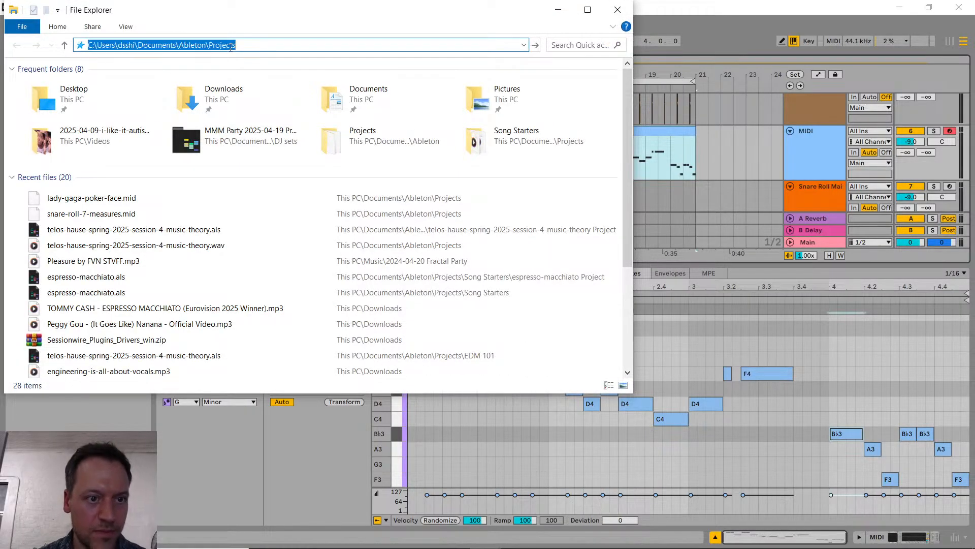
key("Return")
scroll(103, 277, "down", 13)
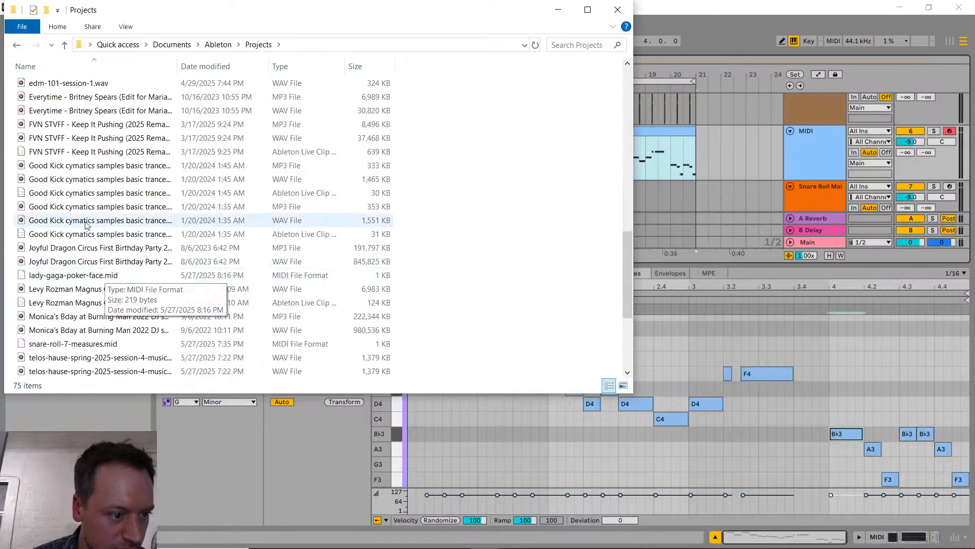
left_click(67, 278)
Step: Switch to Discord and post lady-gaga-poker-face.mid in the edm-production-101 channel
key("alt+Tab")
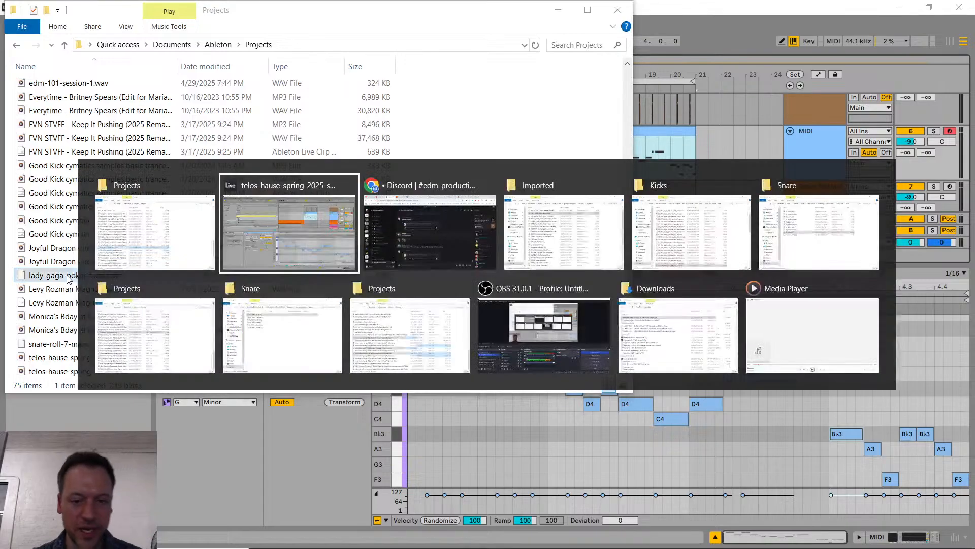
key("alt+Tab")
key("alt+Tab")
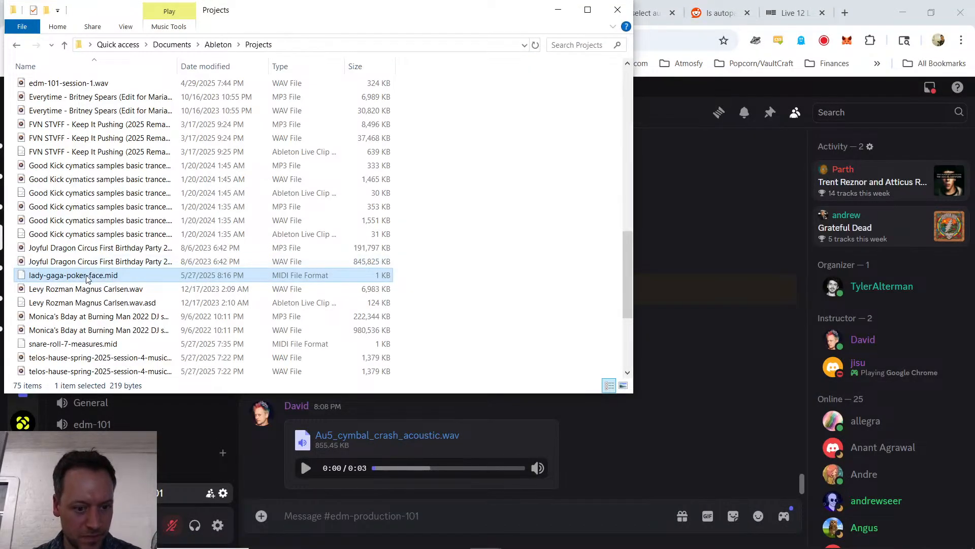
left_click_drag(88, 275, 368, 466)
key("Return")
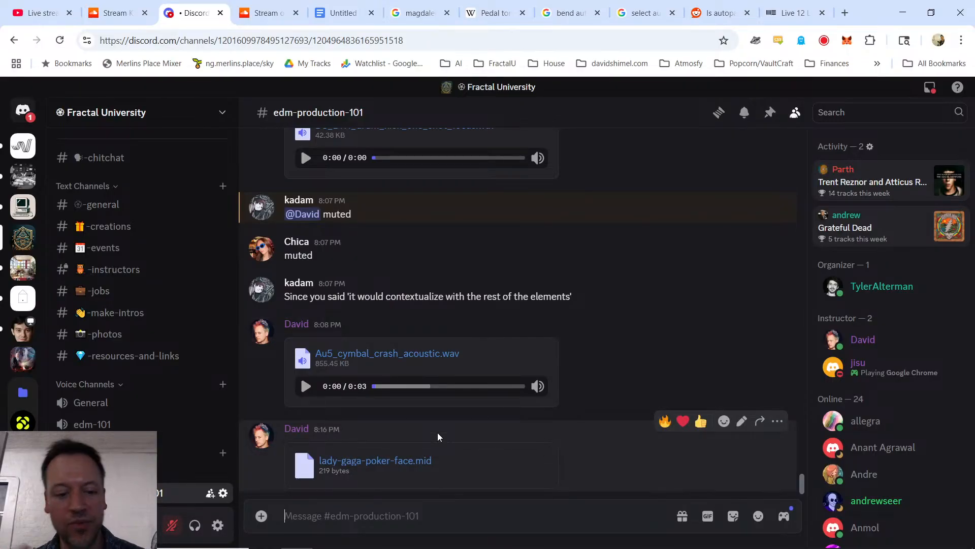
Step: Return to Ableton Live, open the lead track's Vital synth and save its sound as preset "Triangle Lead 001"
key("alt+Tab")
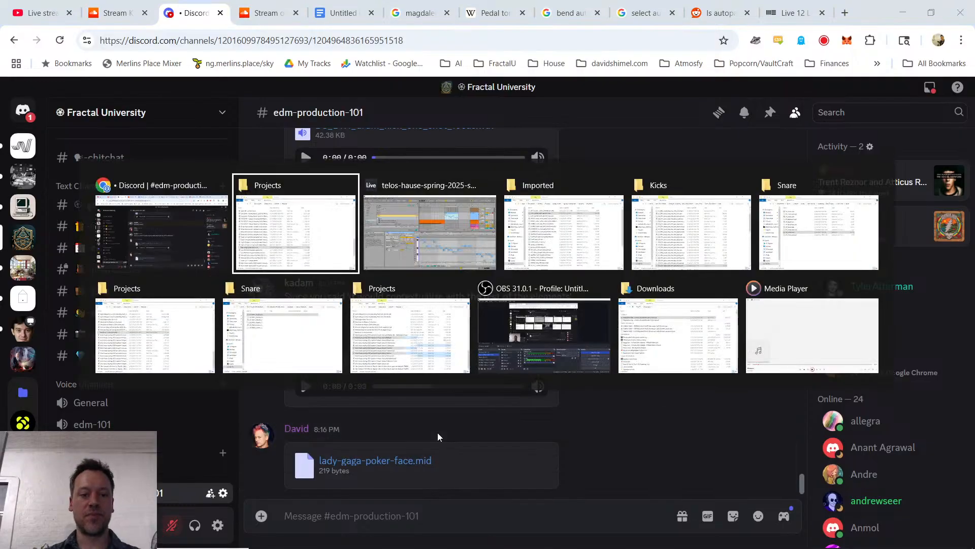
left_click(811, 156)
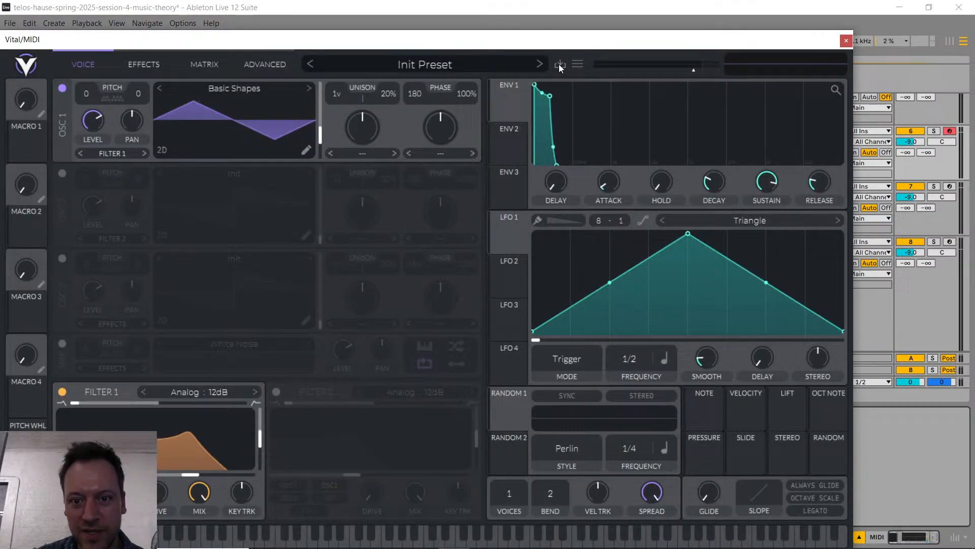
left_click(559, 63)
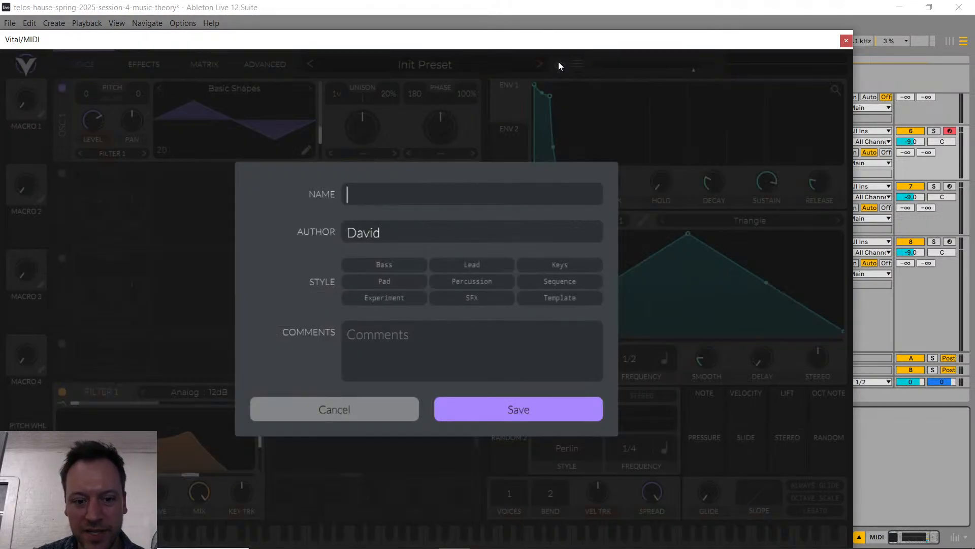
type("Tr")
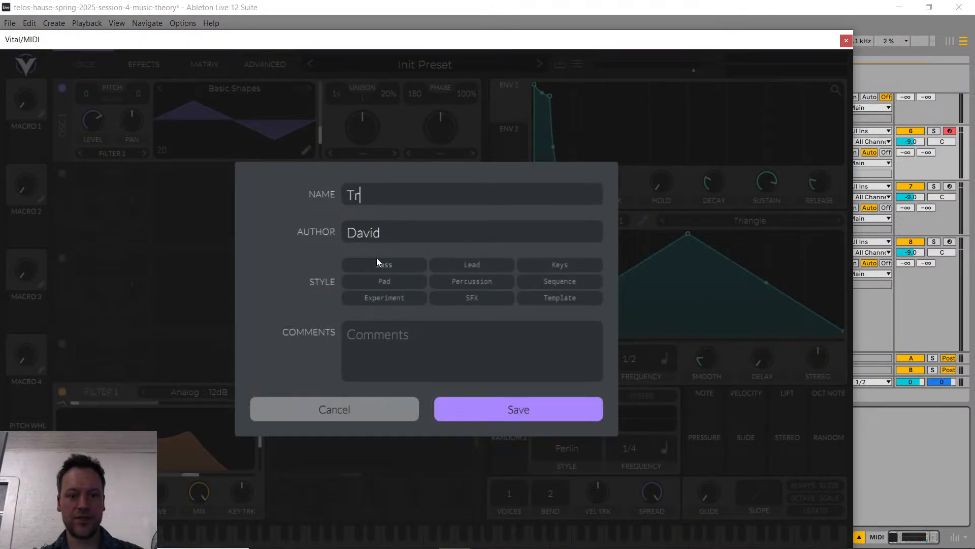
type("iangle Lead ")
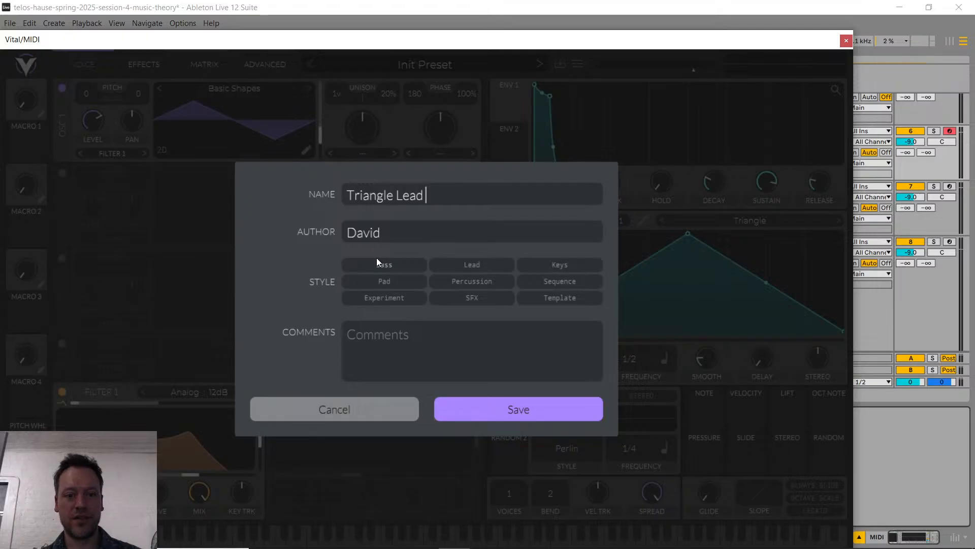
type("001")
left_click(512, 414)
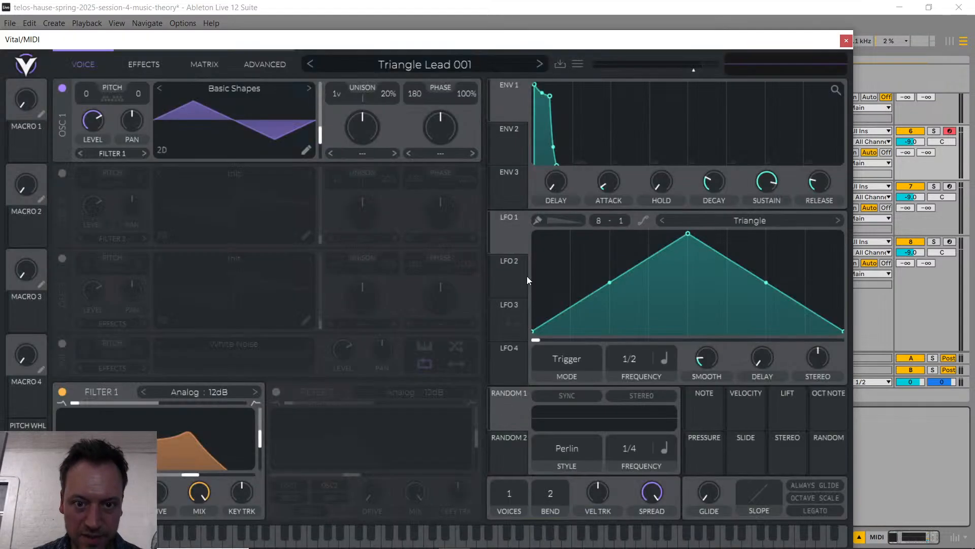
Step: Search Vital's preset browser for "triangle lea" and open the file location of Triangle Lead 001
left_click(578, 63)
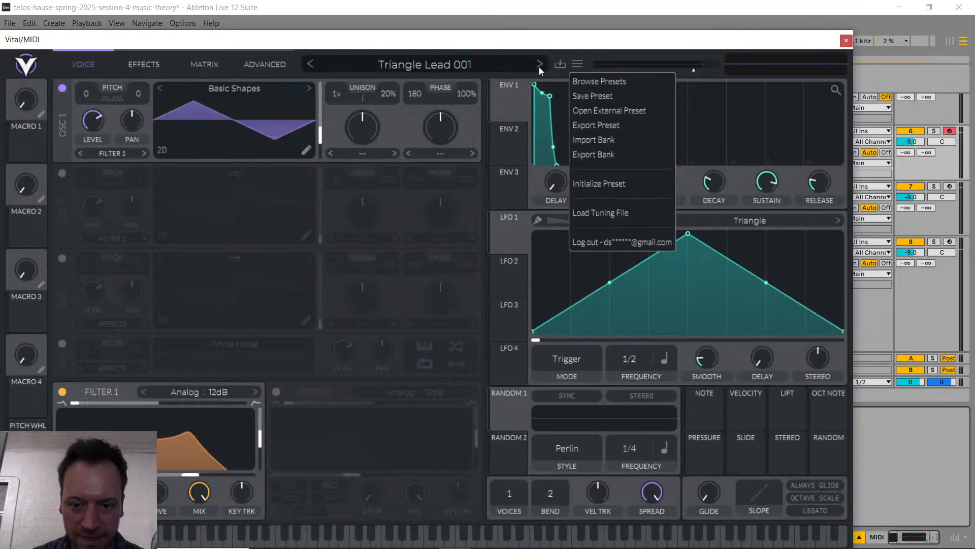
left_click(623, 83)
scroll(176, 441, "down", 3)
scroll(355, 414, "down", 5)
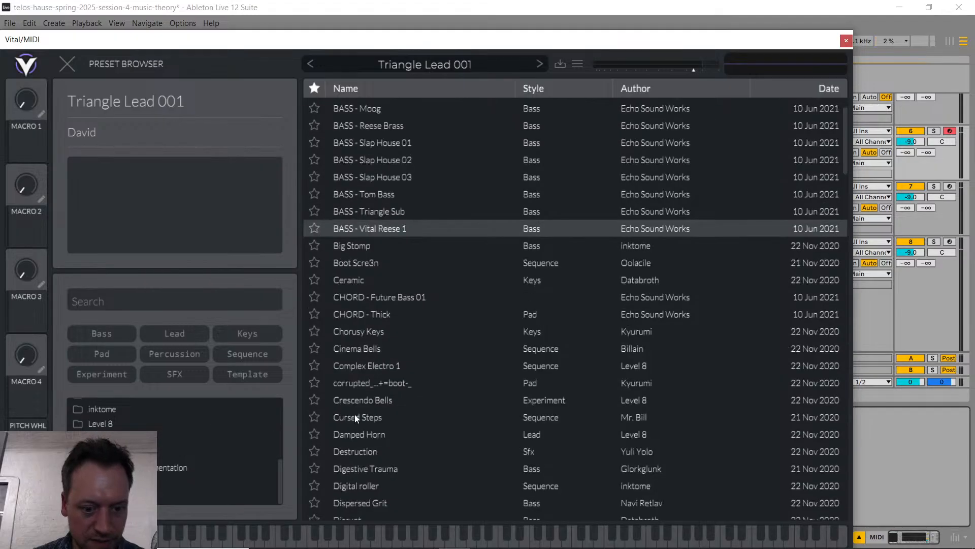
scroll(354, 417, "down", 2)
left_click(101, 302)
type("t")
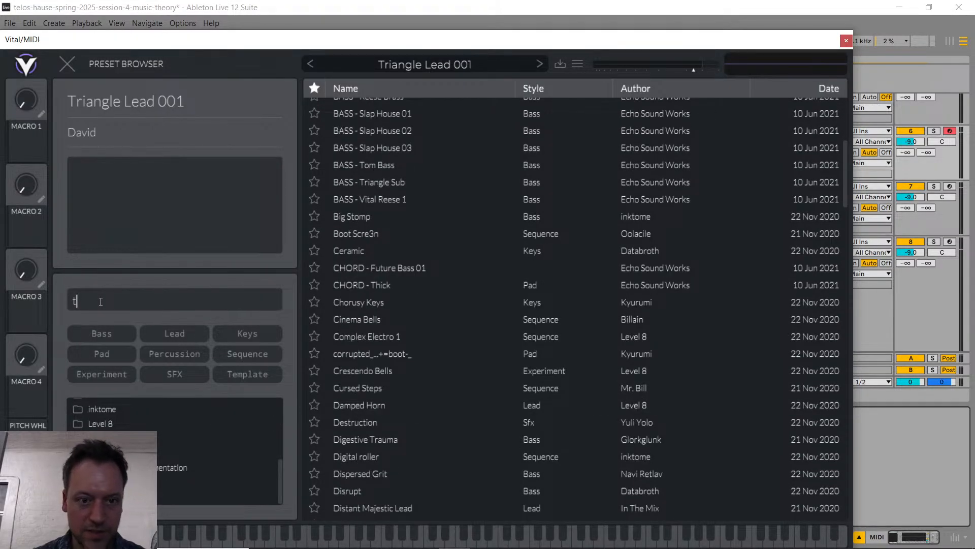
type("riangle lea")
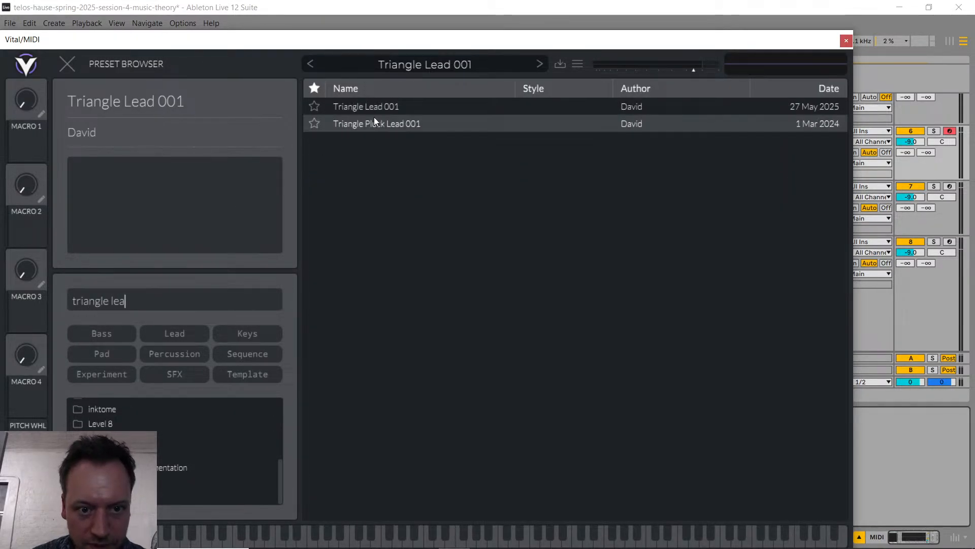
right_click(374, 109)
left_click(418, 117)
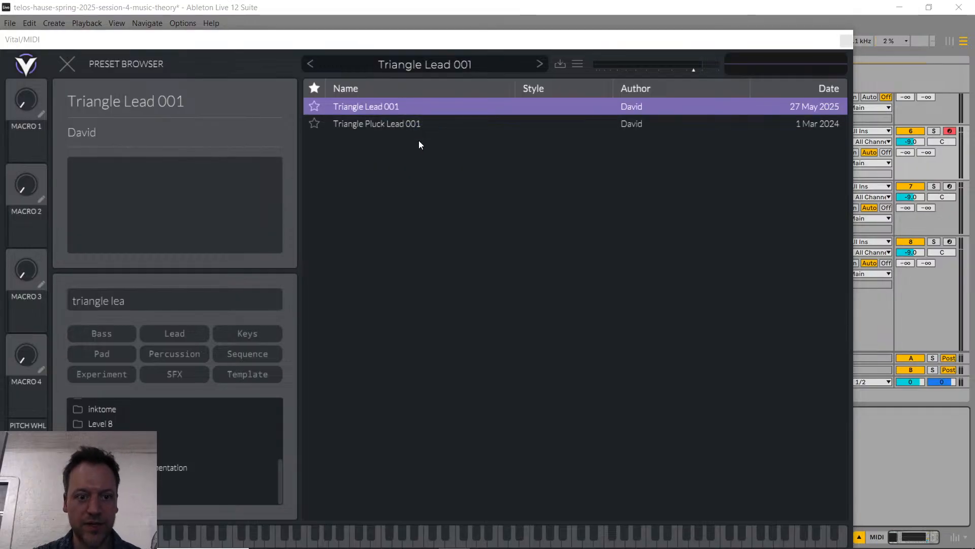
Step: Post Triangle Lead 001.vital from the Presets folder in Discord's edm-production-101 channel
key("alt+Tab")
key("alt+Tab")
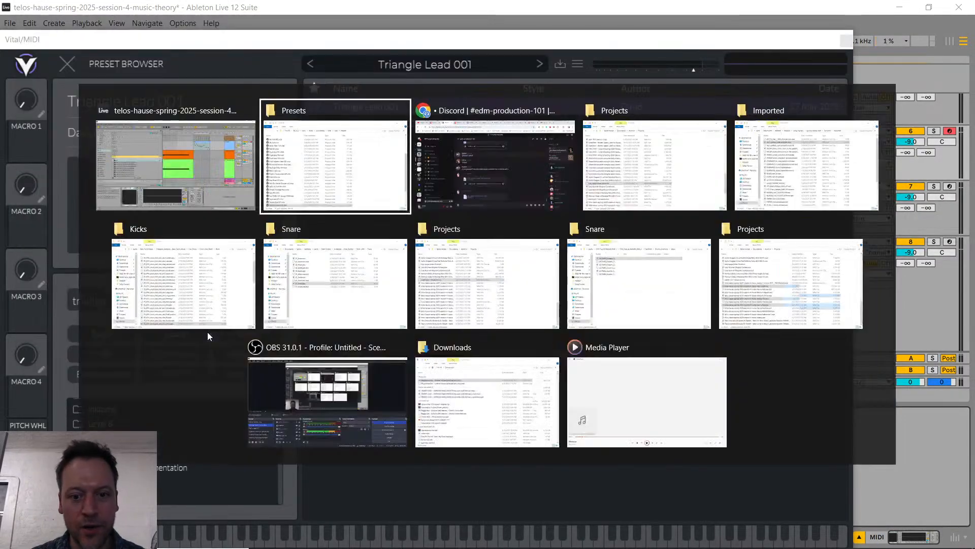
key("alt+Tab")
key("alt+Tab")
key("alt+Tab")
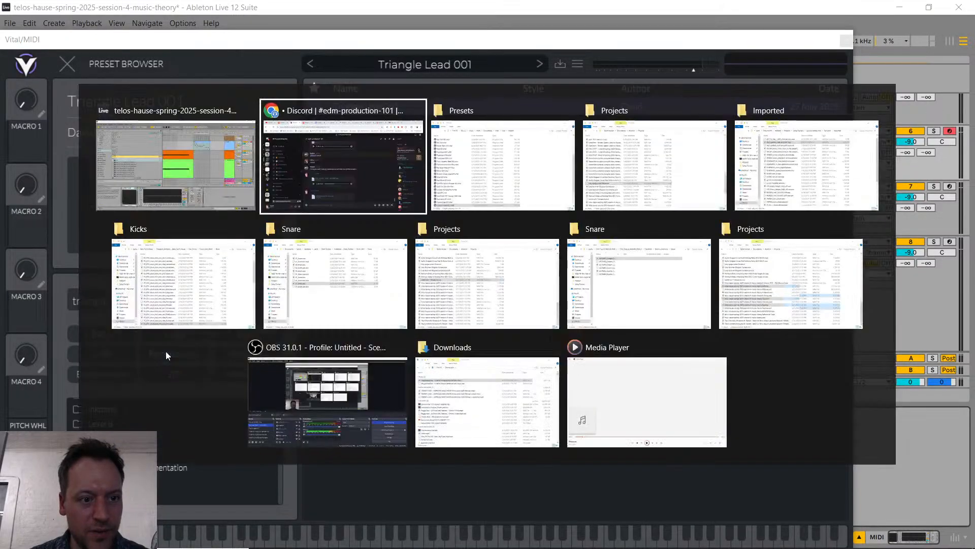
key("alt+Tab")
key("alt+Tab")
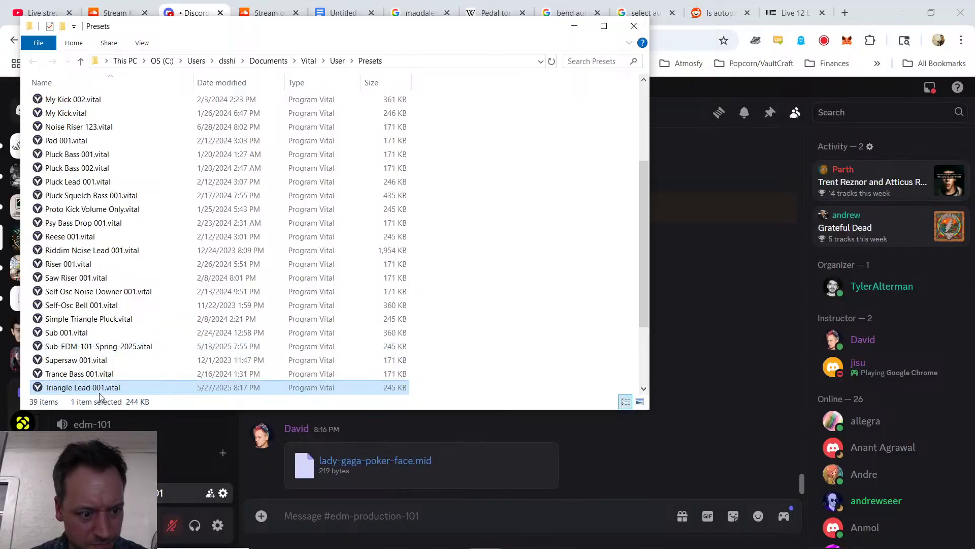
left_click_drag(99, 392, 376, 509)
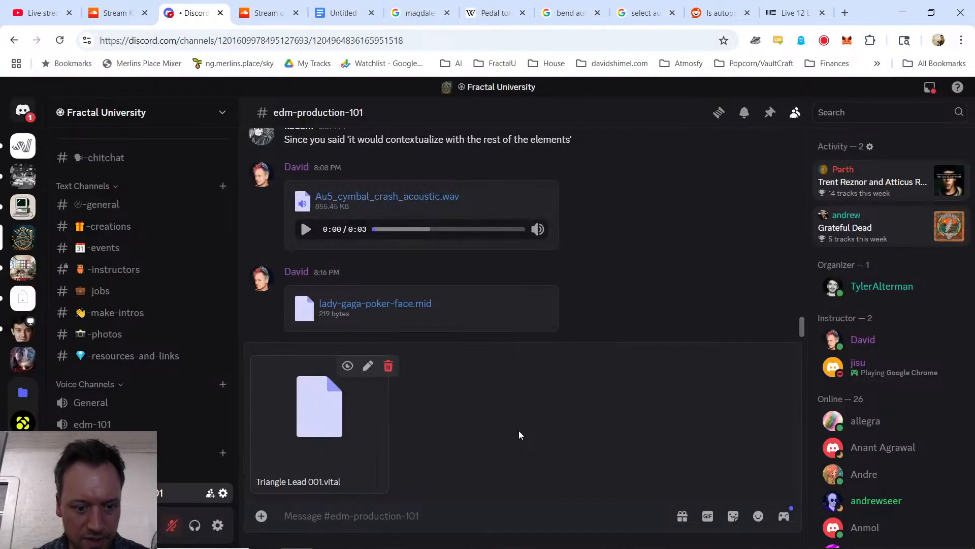
key("Return")
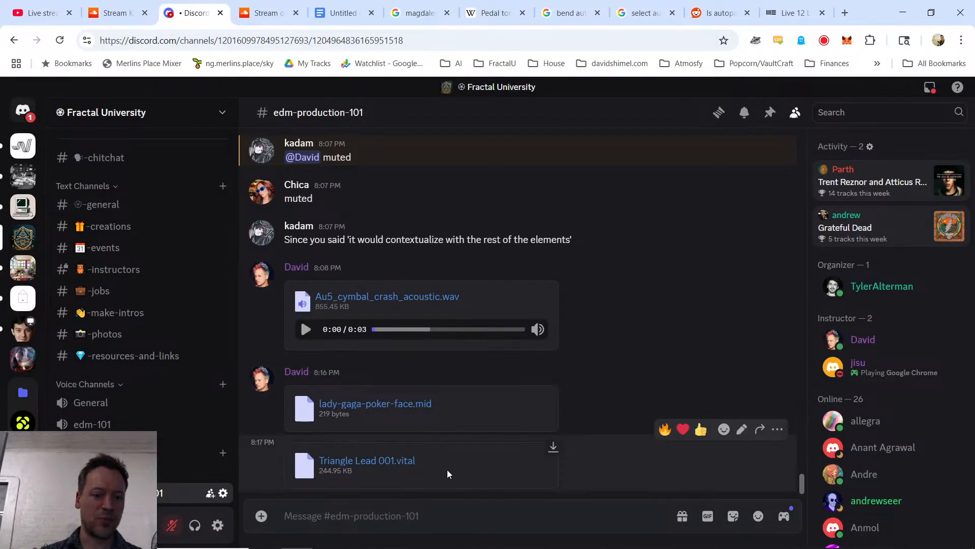
Step: Switch to the YouTube Studio live stream page in the browser to check the viewers' chat
key("alt+Tab")
key("alt+Tab")
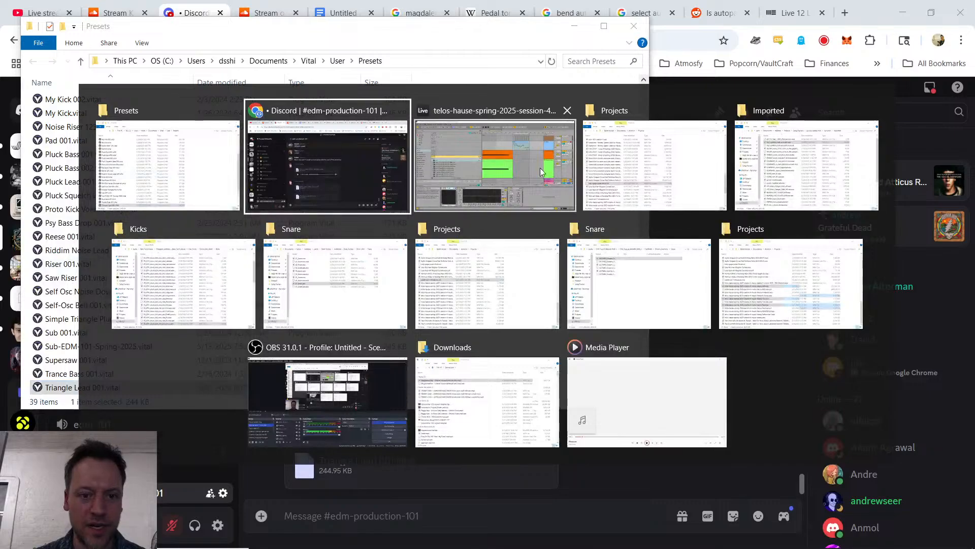
key("alt+Tab")
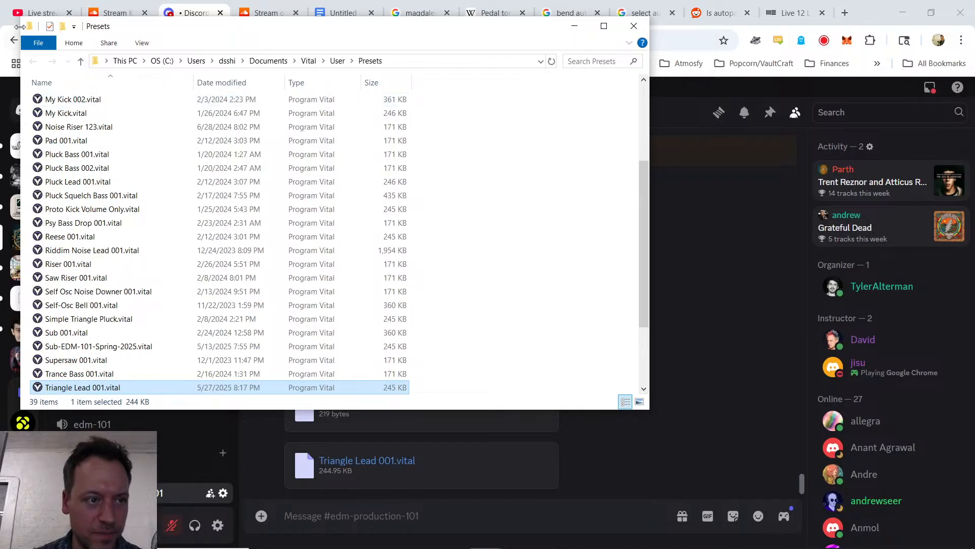
left_click(40, 13)
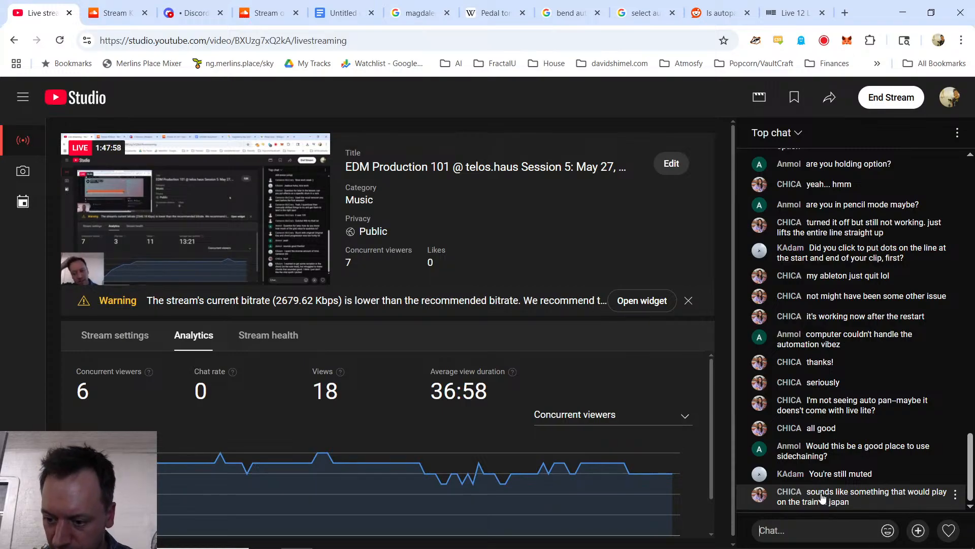
Step: Switch back to the Ableton Live set and close the Vital plug-in window
key("alt+Tab")
key("alt+Tab")
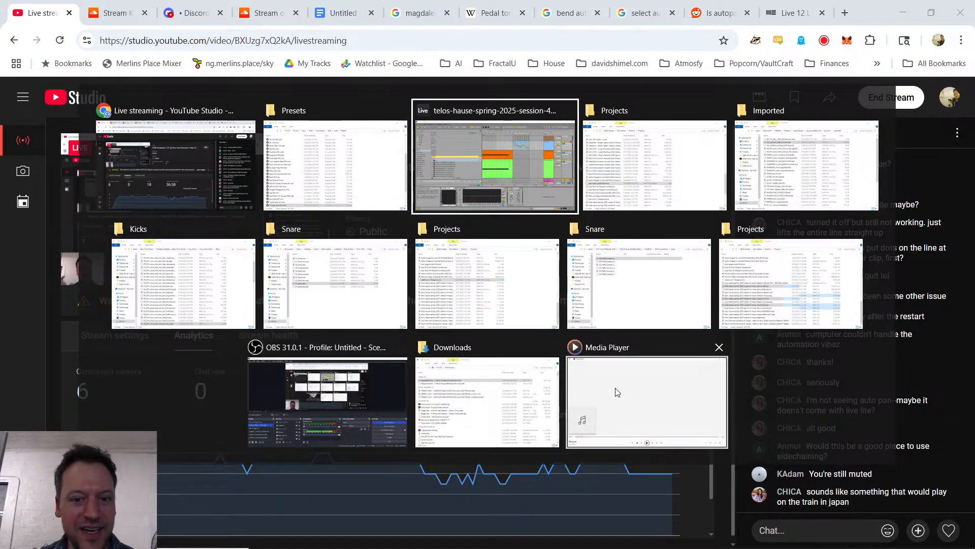
key("alt+Tab")
key("alt+Tab")
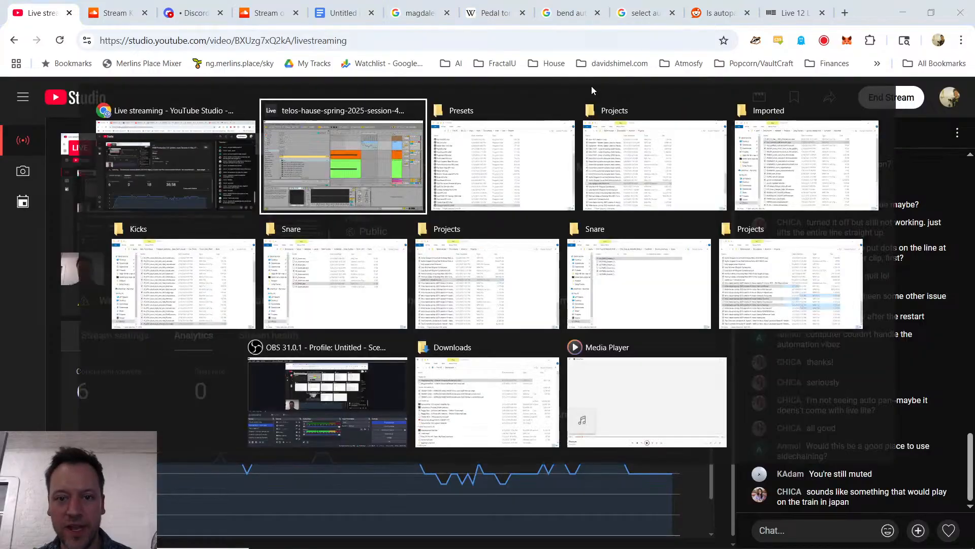
left_click(350, 151)
left_click(911, 445)
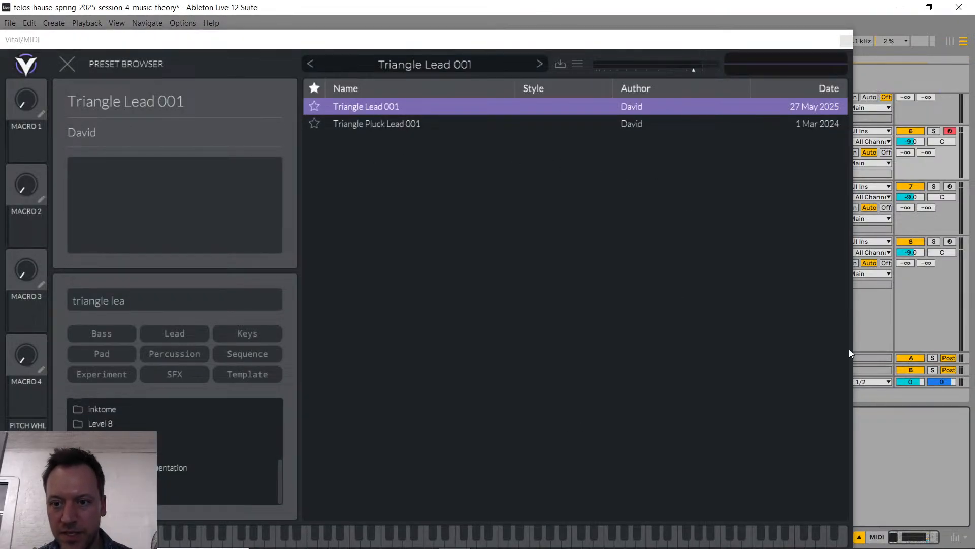
left_click(847, 41)
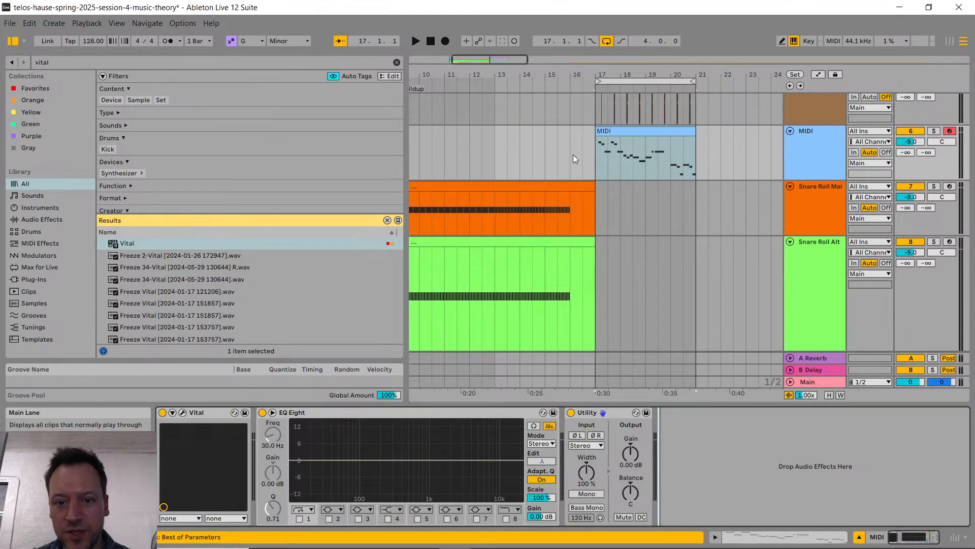
Step: Copy the first two beats of the lead melody's MIDI clip at bar 17
scroll(574, 162, "left", 3)
left_click(710, 160)
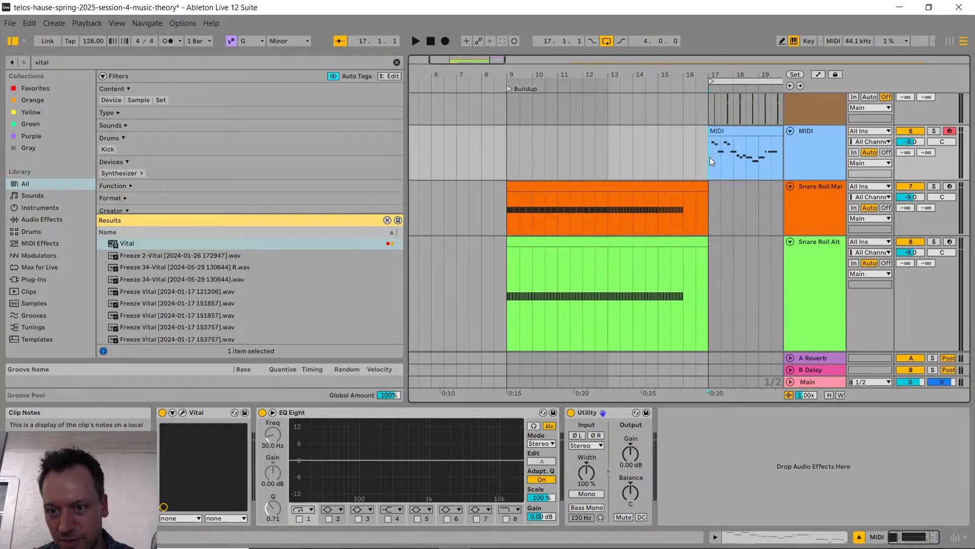
left_click_drag(710, 155, 724, 155)
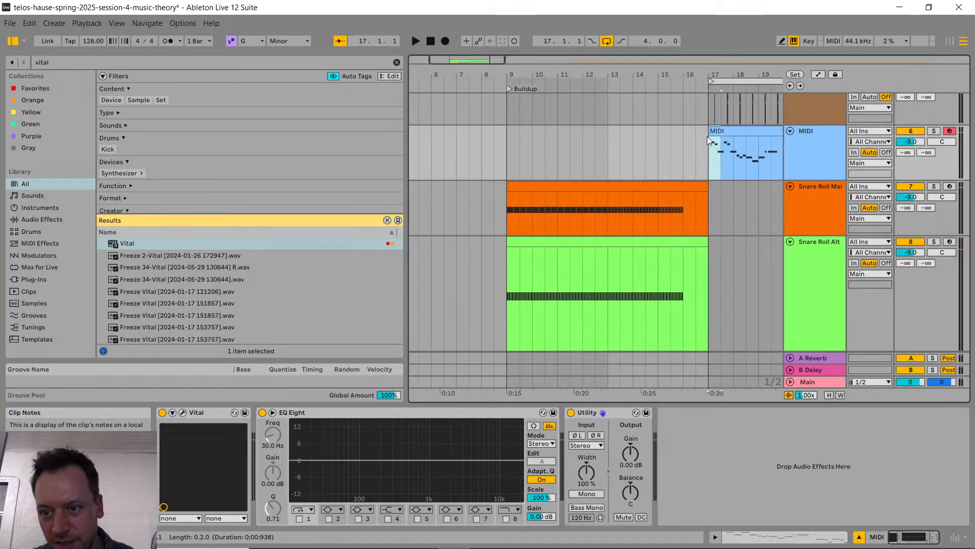
Step: Rename the MIDI track that holds the melody clip as Lead
left_click(505, 147)
key("ctrl+r")
type("Lead")
key("Return")
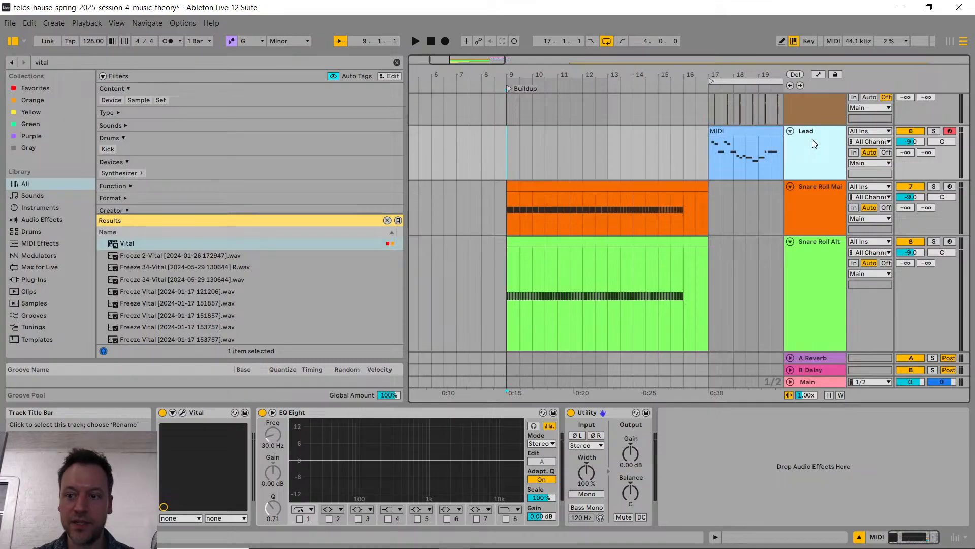
Step: Paste the copied two-beat melody fragment on the Lead track at bar 9, where the Buildup starts
left_click(505, 138)
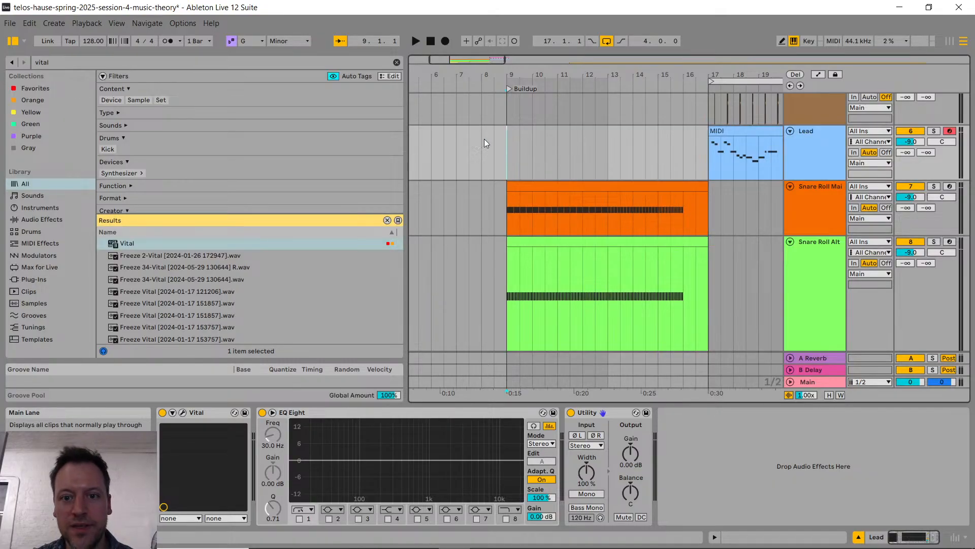
key("ctrl+v")
scroll(510, 157, "up", 4)
scroll(512, 161, "down", 3)
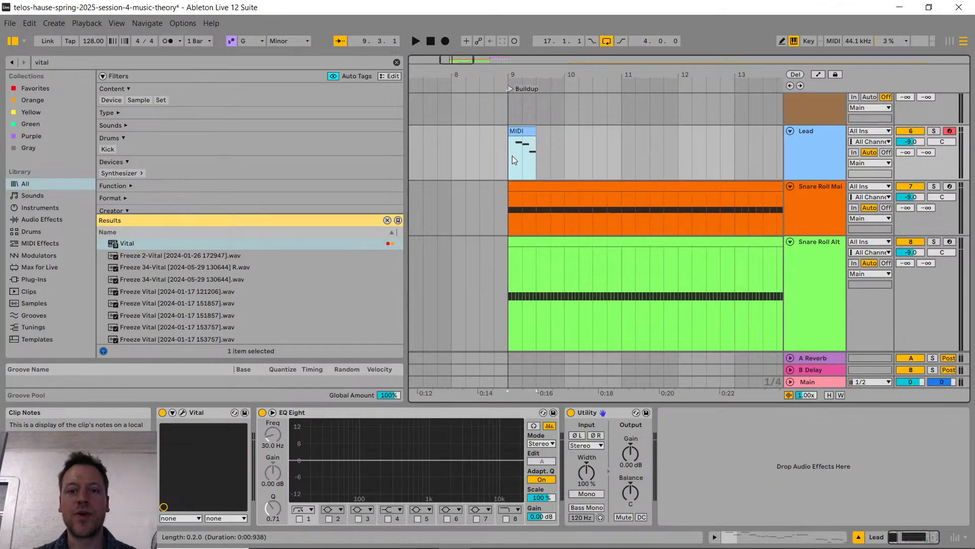
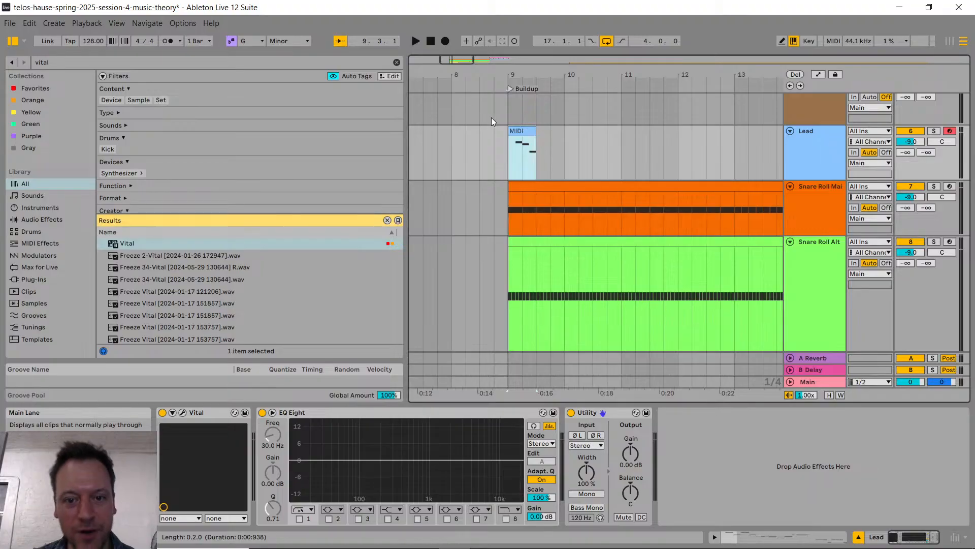
Step: Extend the Lead clip at bar 9 to one full bar and delete the repeated B♭4, A4 and F4 notes in its second half
scroll(526, 157, "right", 2)
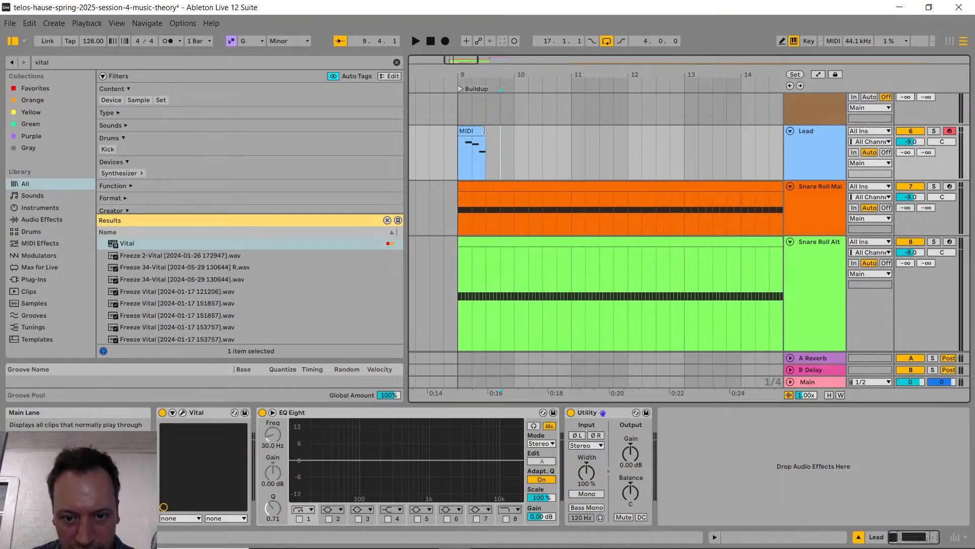
left_click_drag(485, 130, 513, 130)
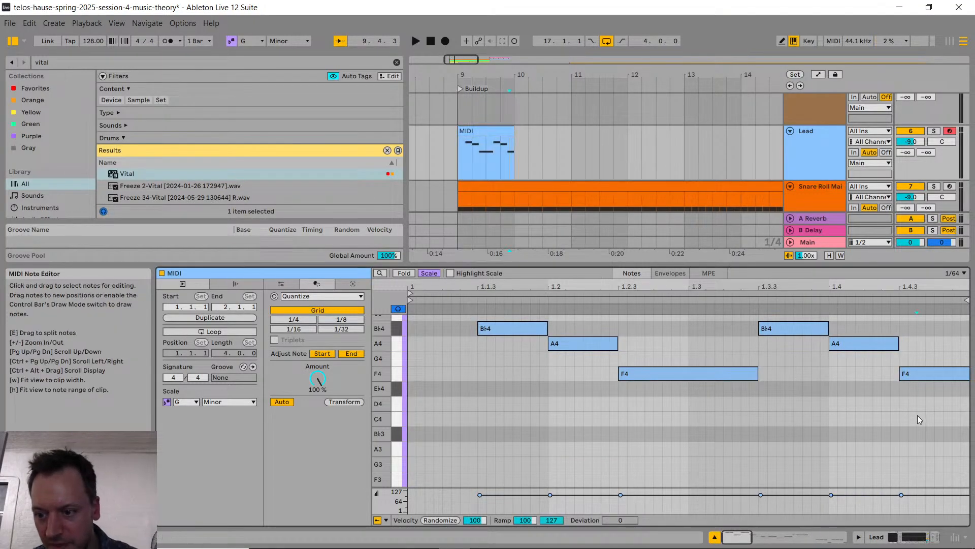
left_click_drag(957, 414, 760, 310)
key("Delete")
left_click(543, 143)
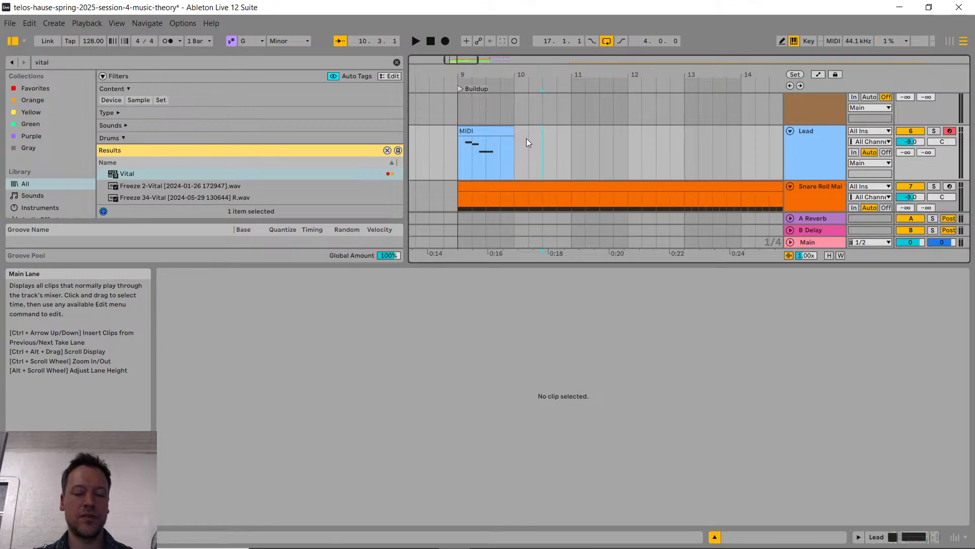
Step: Duplicate the two-bar Lead section starting at bar 9, including its empty second bar, to bar 11
left_click_drag(563, 145, 458, 145)
key("ctrl+d")
left_click_drag(565, 265, 563, 371)
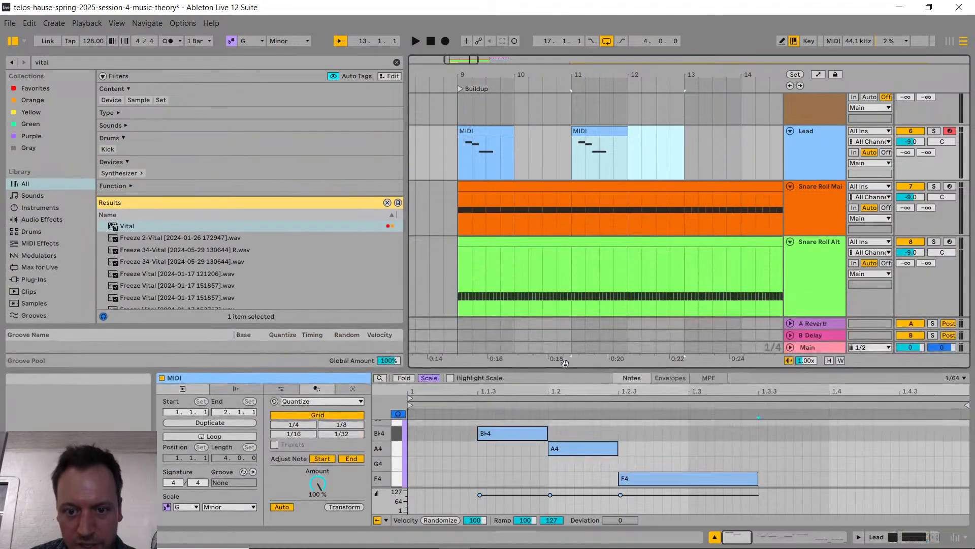
Step: Duplicate the two-bar Lead section starting at bar 11 to bar 13
scroll(469, 150, "right", 2)
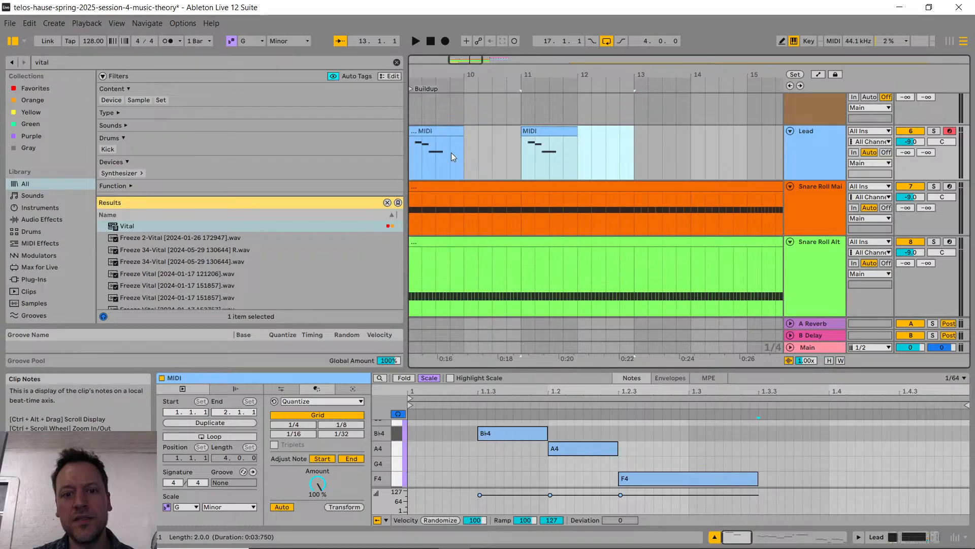
scroll(490, 140, "right", 1)
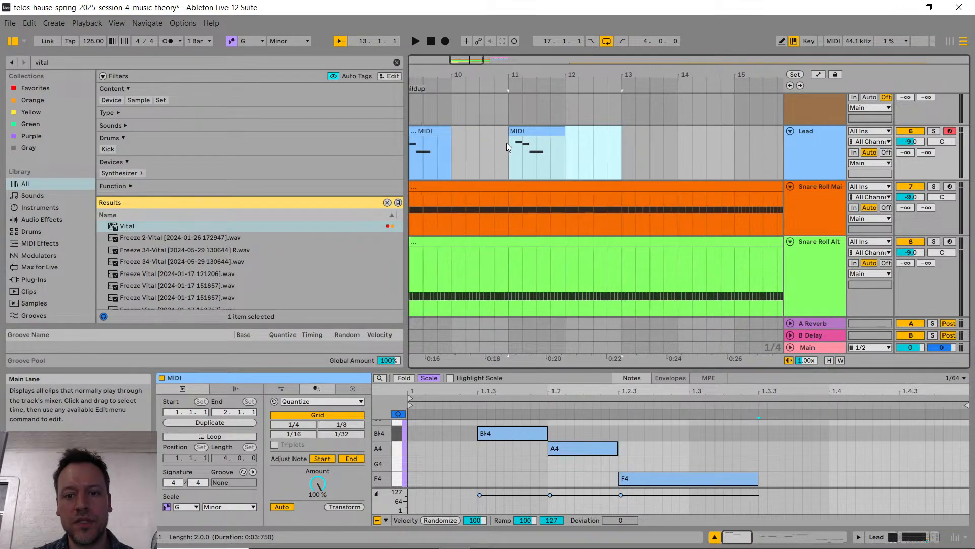
scroll(551, 148, "right", 4)
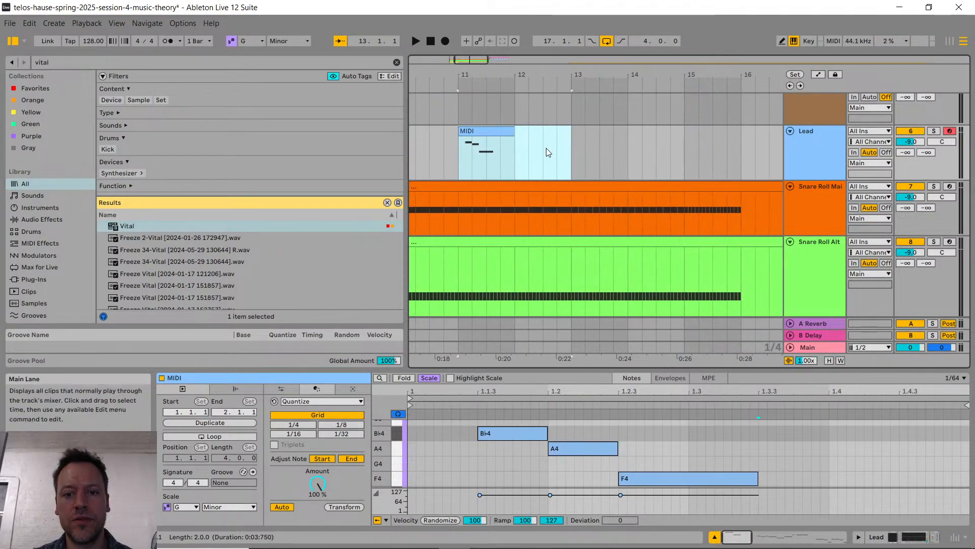
scroll(559, 143, "right", 2)
left_click_drag(547, 148, 436, 152)
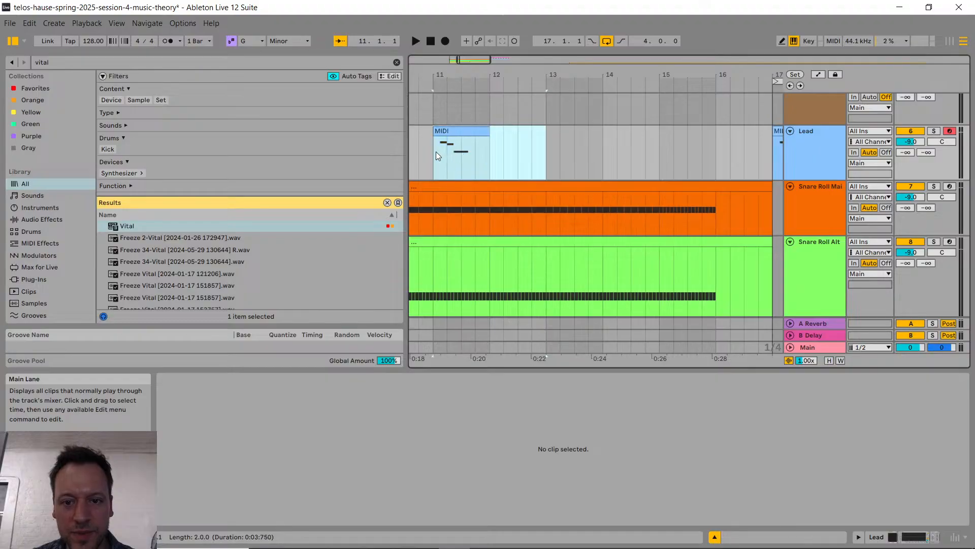
key("ctrl+d")
Step: Duplicate the one-bar Lead clip at bar 13 into bars 14 and 15
left_click(584, 151)
key("ctrl+d")
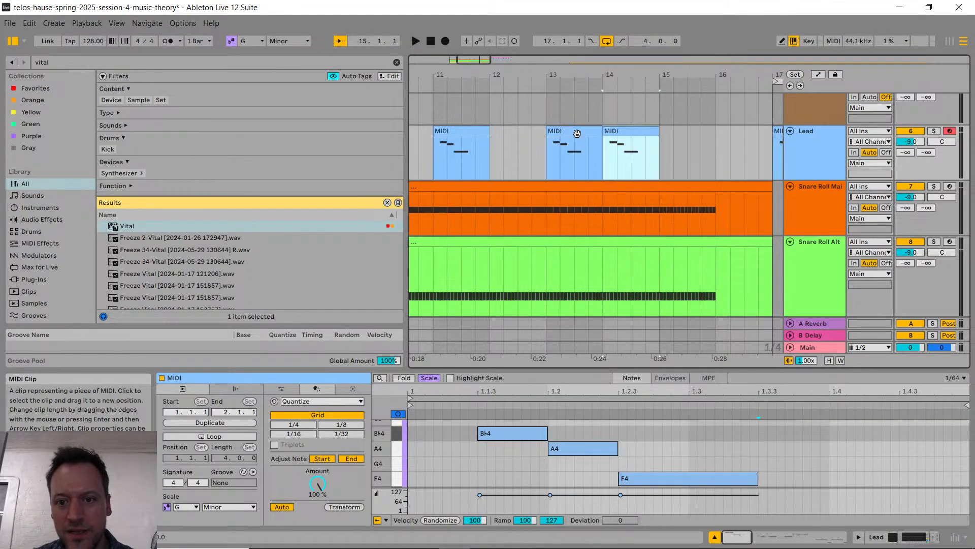
scroll(584, 138, "down", 4)
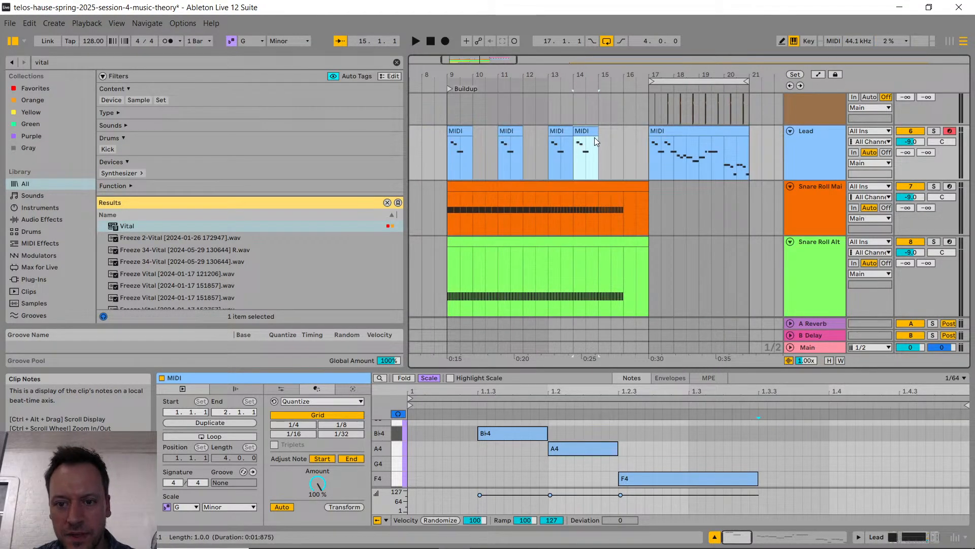
key("ctrl+d")
Step: Halve the F4 note in the Lead clip at bar 15 and duplicate it four times to fill the rest of the bar
scroll(608, 142, "up", 5)
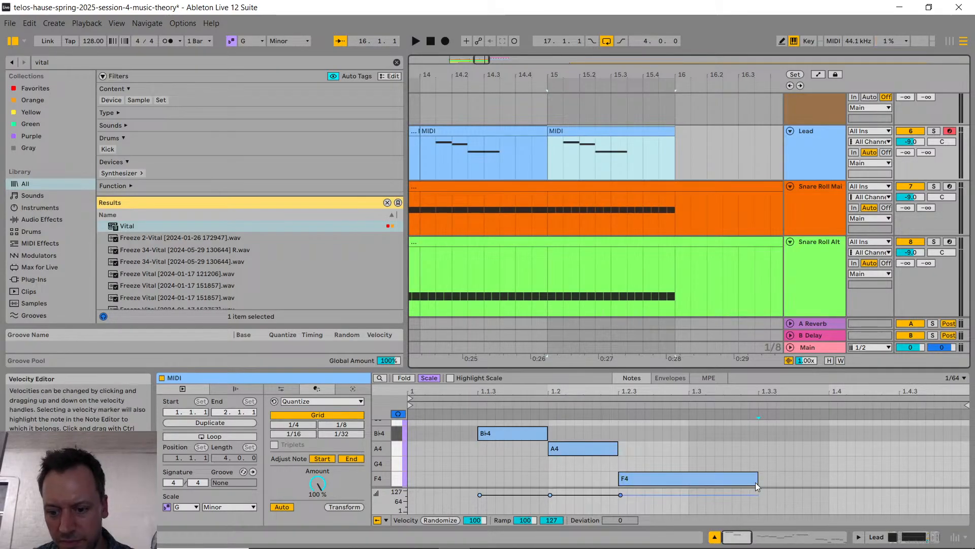
left_click_drag(757, 479, 692, 485)
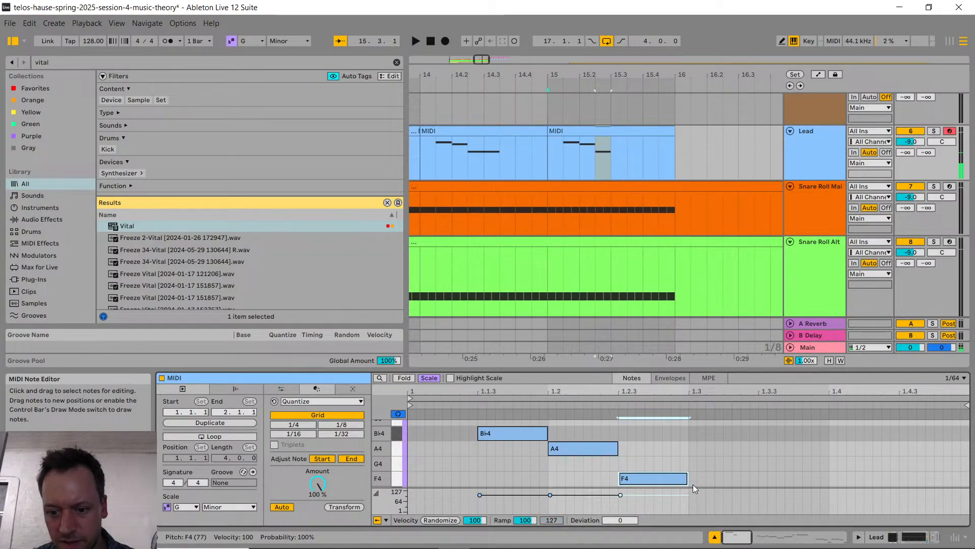
key("ctrl+d")
key("ctrl+d")
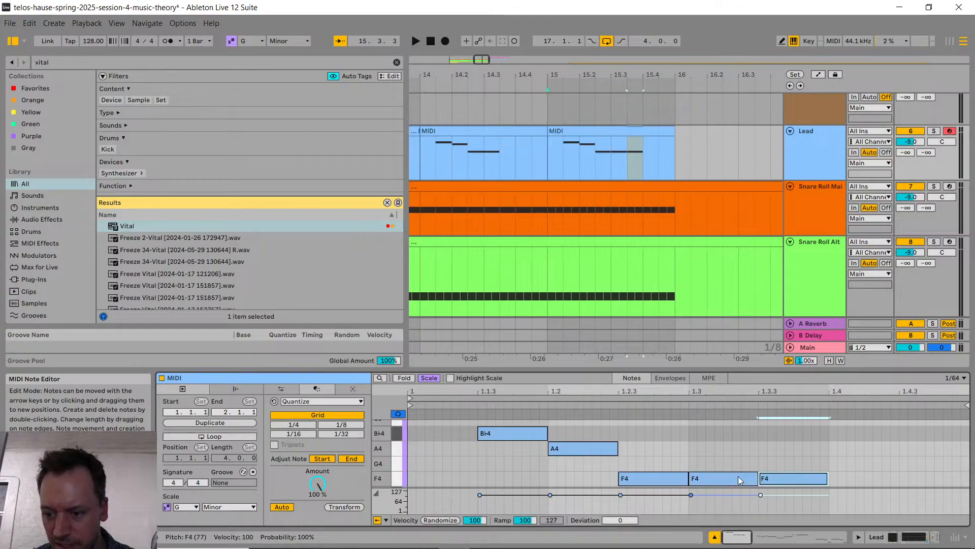
key("ctrl+d")
key("ctrl+d")
left_click(723, 130)
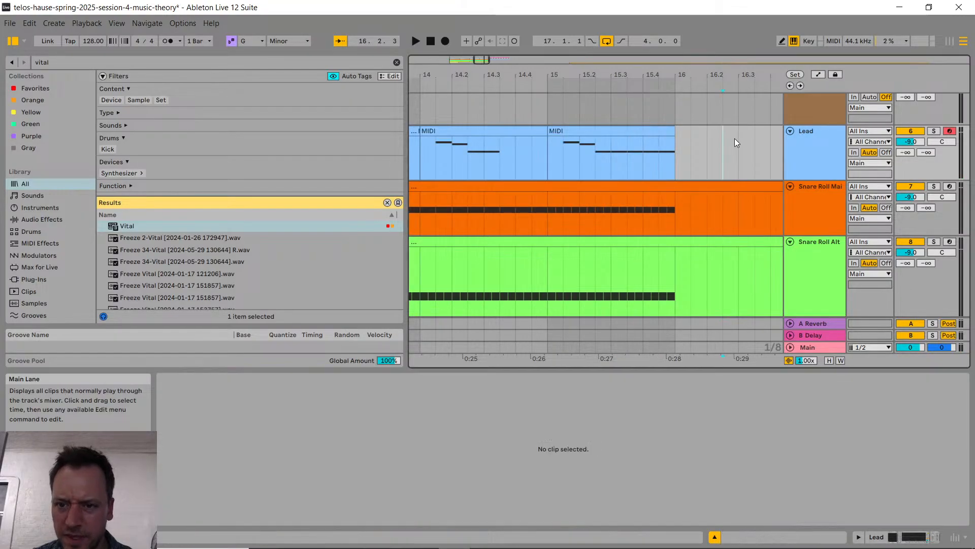
Step: Play the buildup from bar 9 through the drop and set the Lead track's volume to -6.5 dB
scroll(738, 140, "down", 4)
scroll(727, 188, "right", 2)
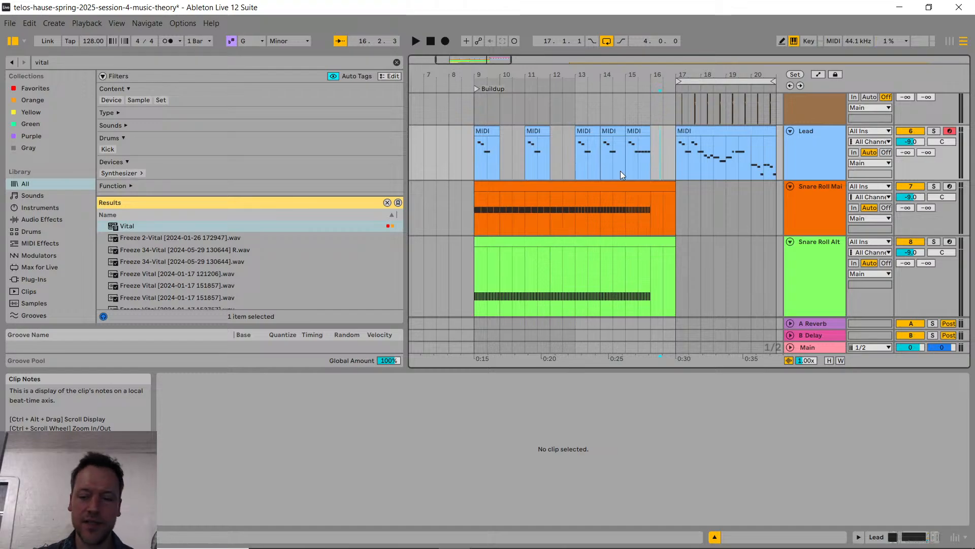
left_click(478, 160)
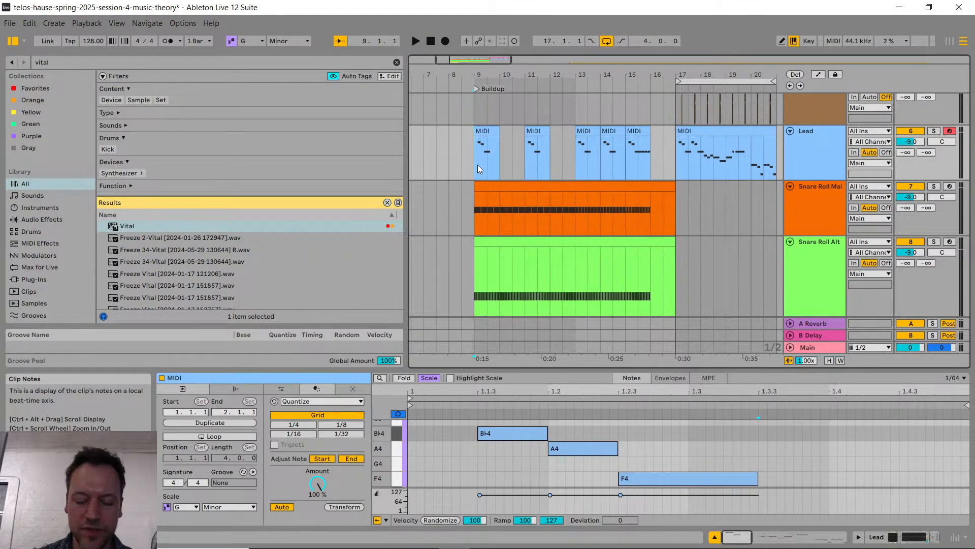
key("space")
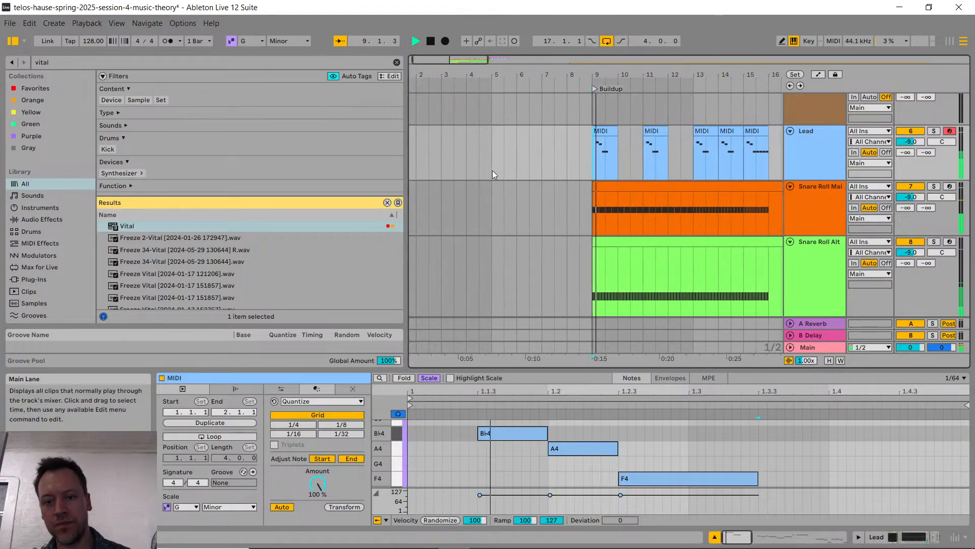
left_click_drag(911, 145, 911, 138)
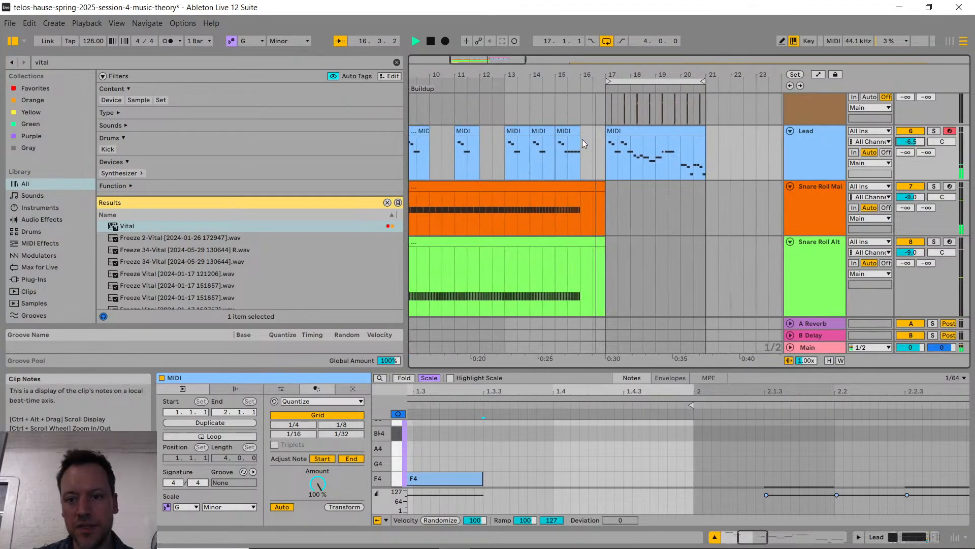
left_click(588, 144)
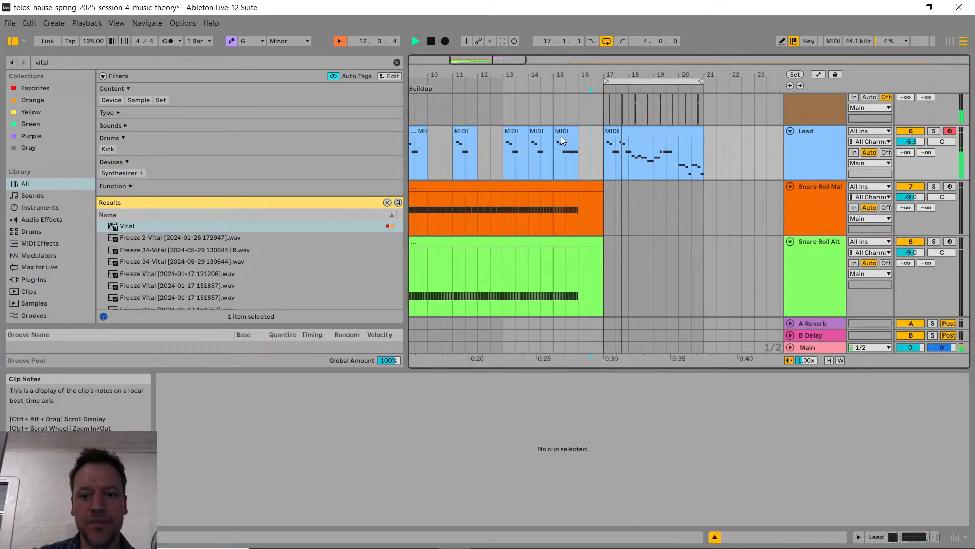
key("space")
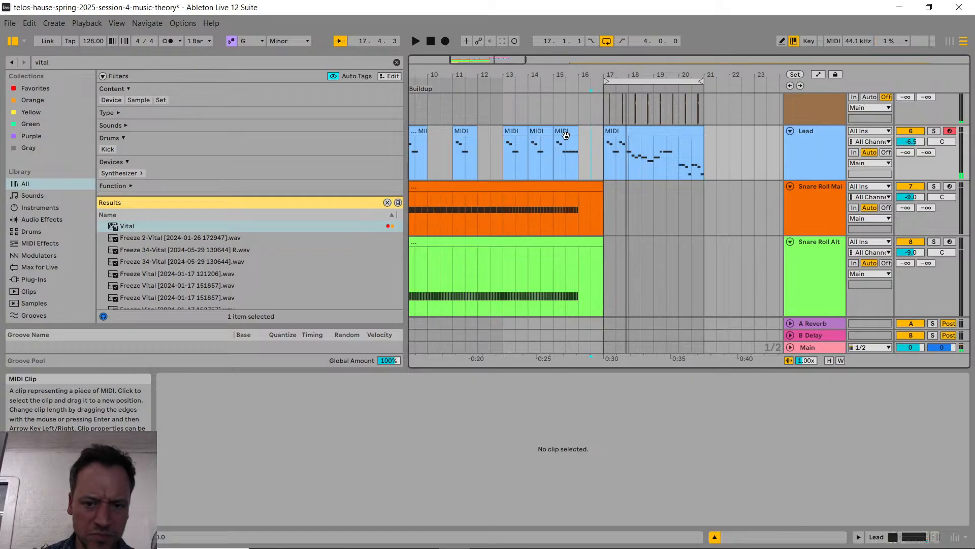
Step: Extend the Lead clip at bar 15 to bar 17 and delete all the notes in its second bar
left_click_drag(575, 130, 600, 129)
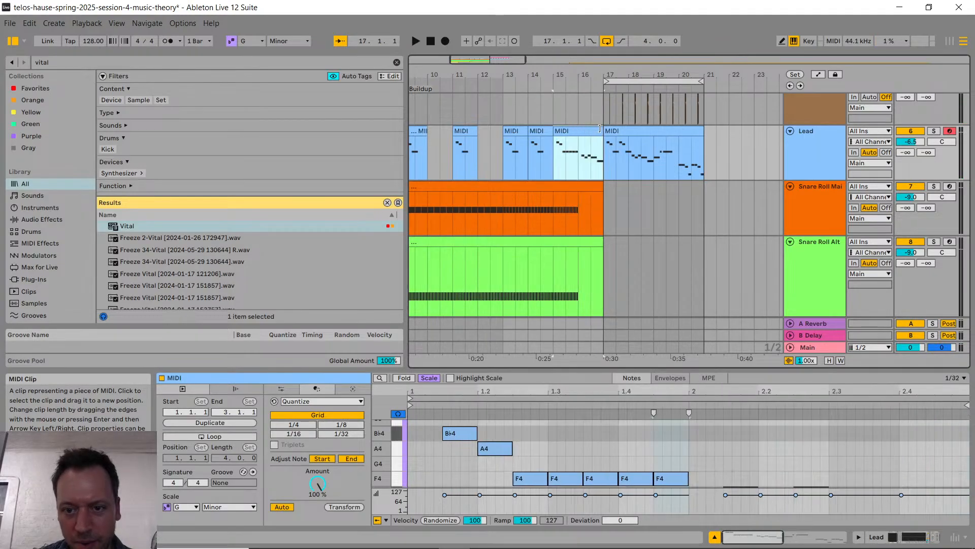
left_click_drag(584, 371, 584, 277)
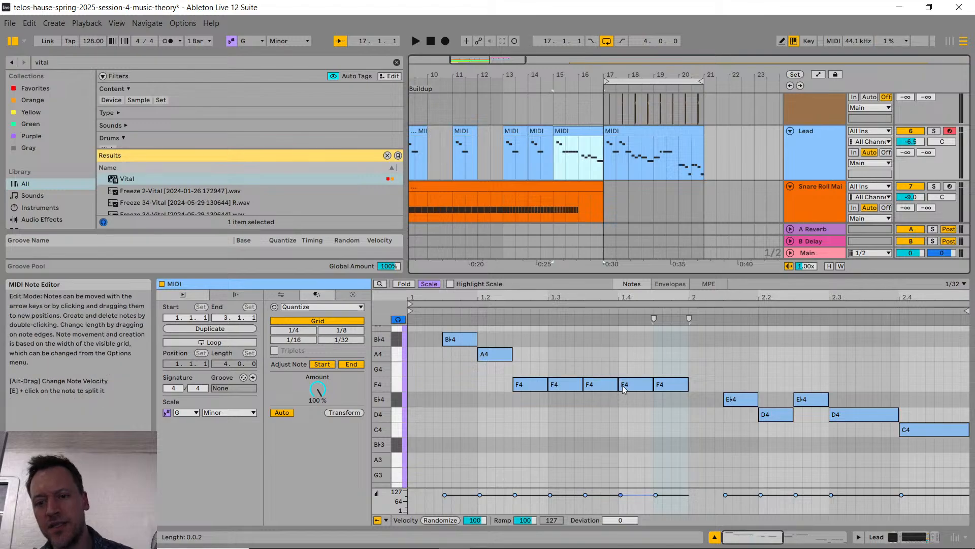
left_click_drag(718, 373, 959, 472)
key("Delete")
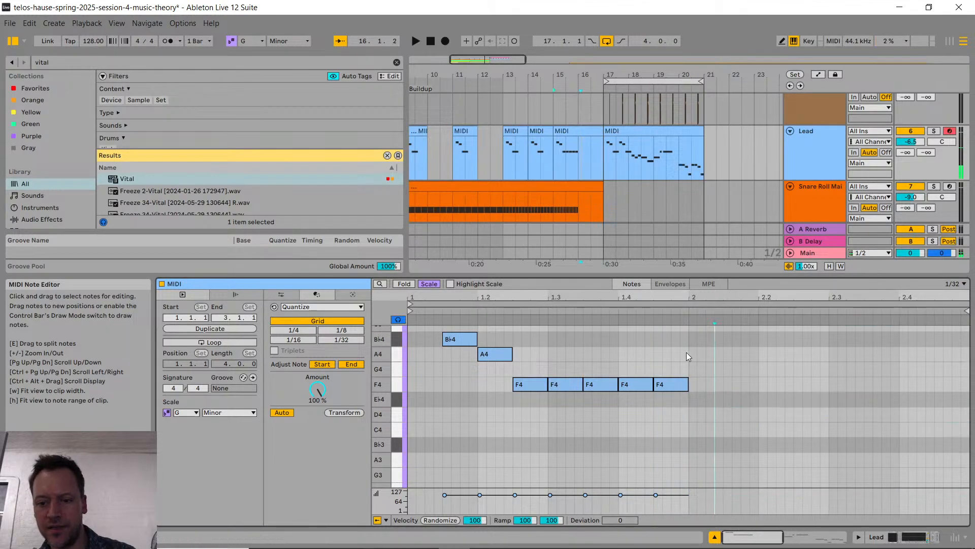
Step: Duplicate the last F4 note onto the first beat of the Lead clip's second bar
left_click(674, 385)
key("ctrl+d")
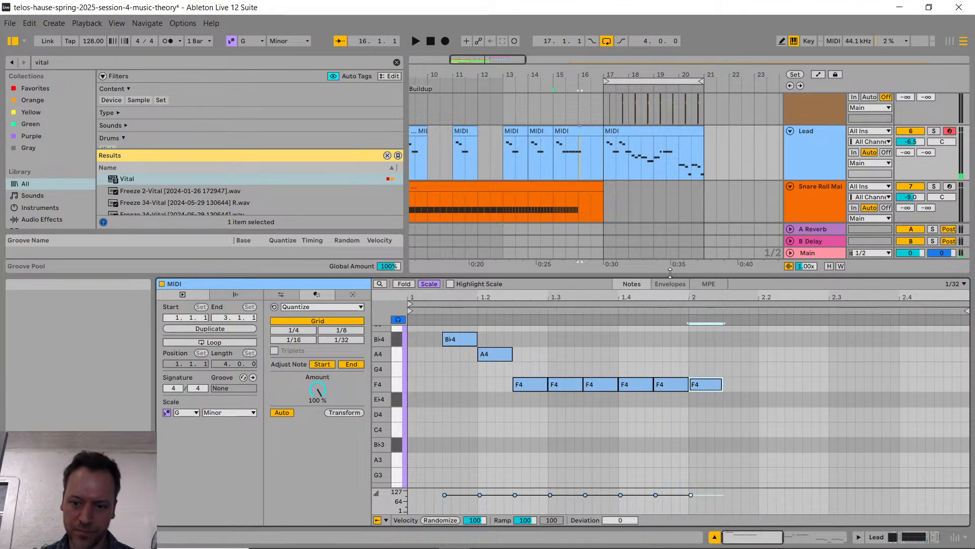
left_click_drag(661, 278, 635, 360)
Step: Try a Reverb effect at the end of the Lead track's device chain and remove it again
scroll(583, 234, "left", 5)
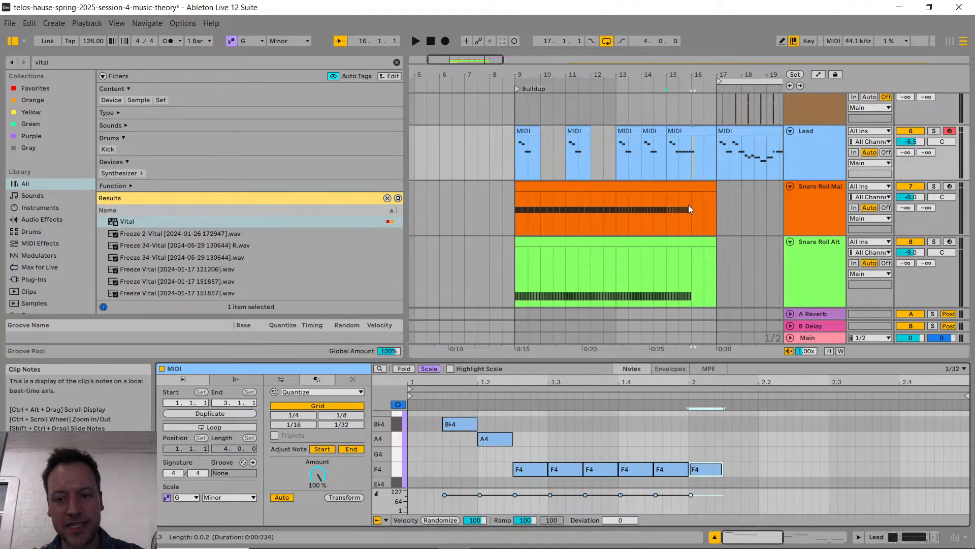
scroll(626, 222, "down", 1)
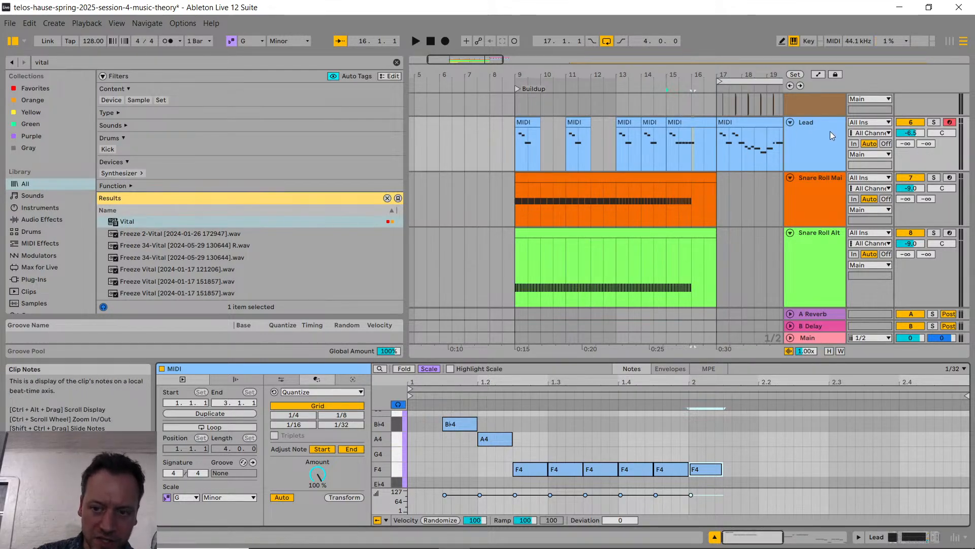
left_click(810, 139)
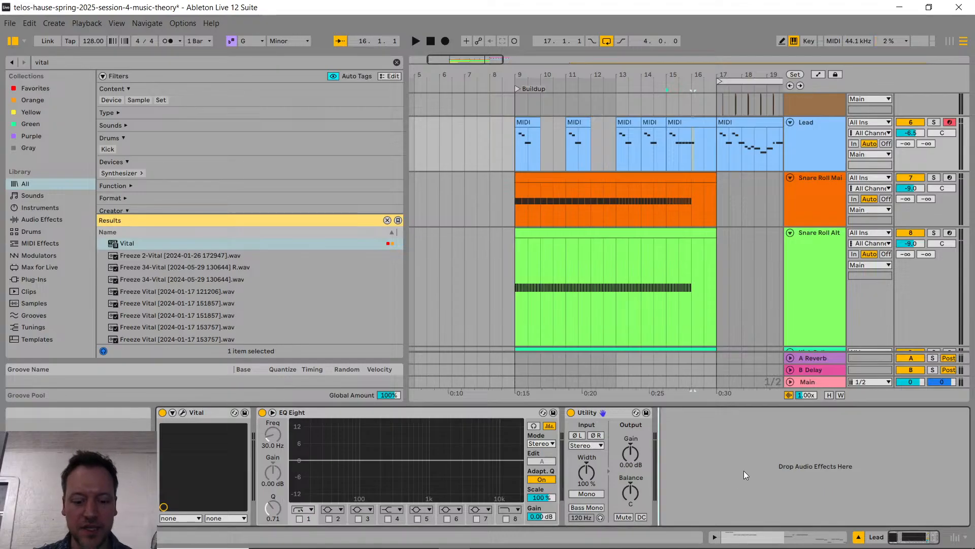
key("ctrl+f")
type("rev")
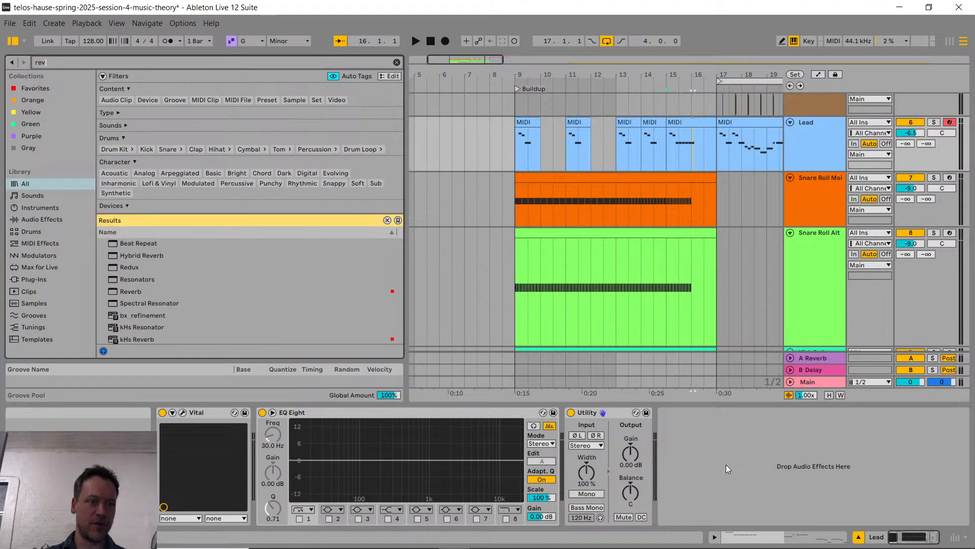
type("erb")
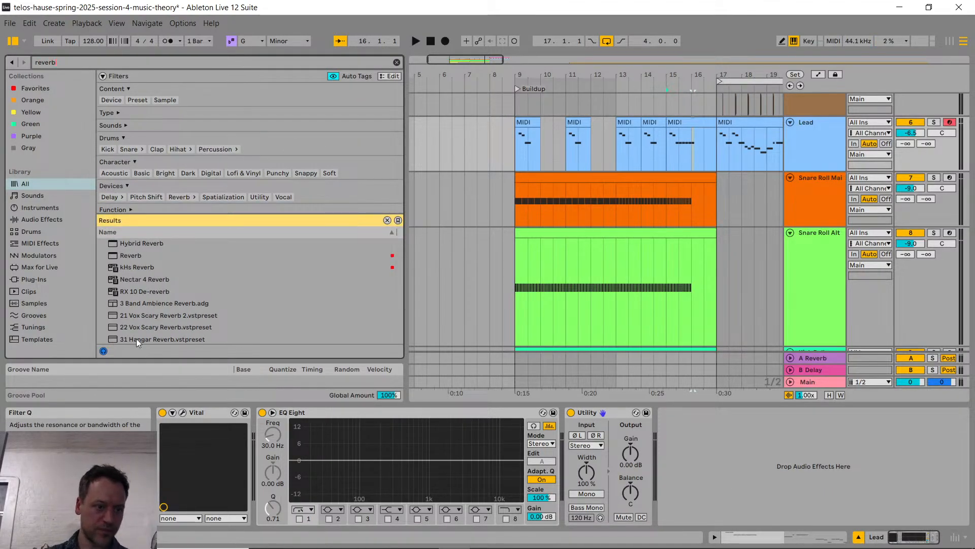
left_click_drag(131, 258, 685, 442)
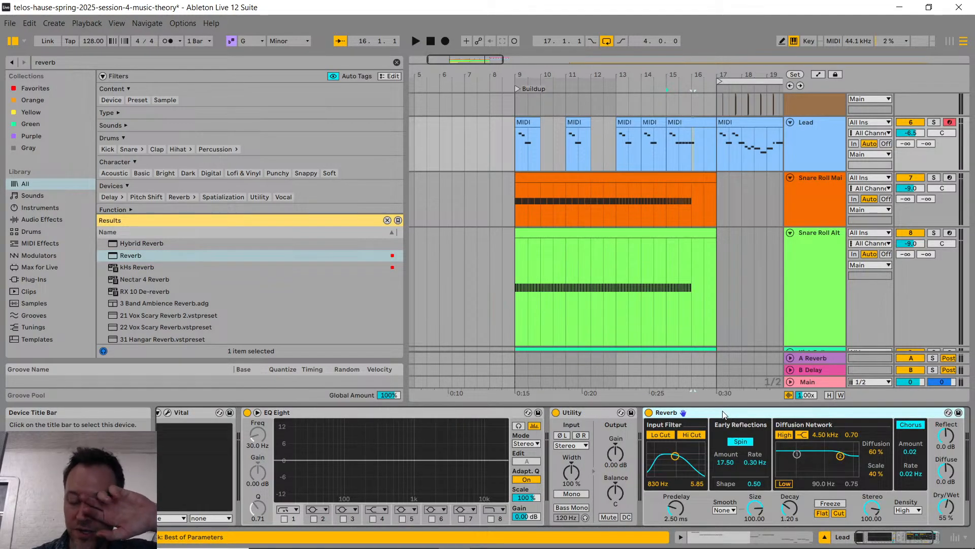
key("Delete")
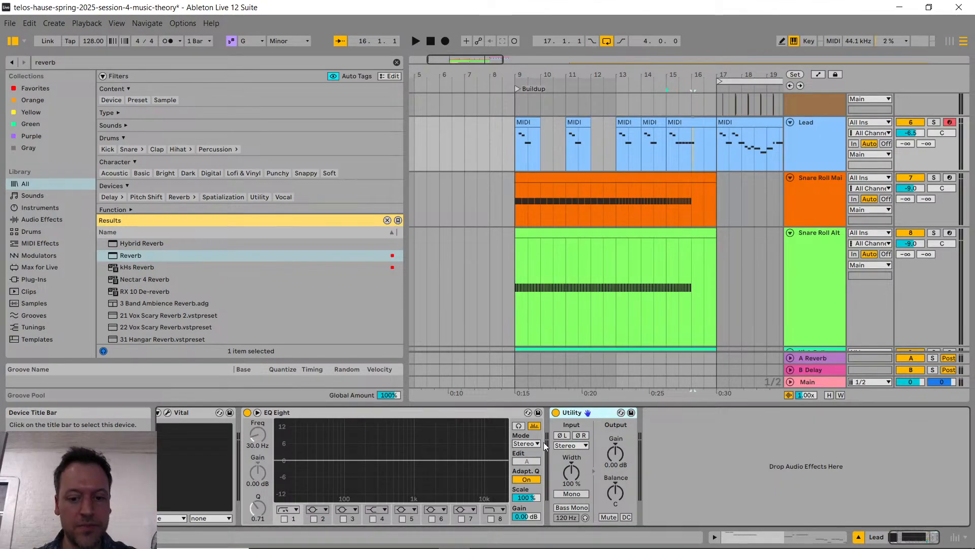
Step: Insert a new audio track below the Charlie XCX track and delete its EQ Eight device
scroll(408, 462, "up", 1)
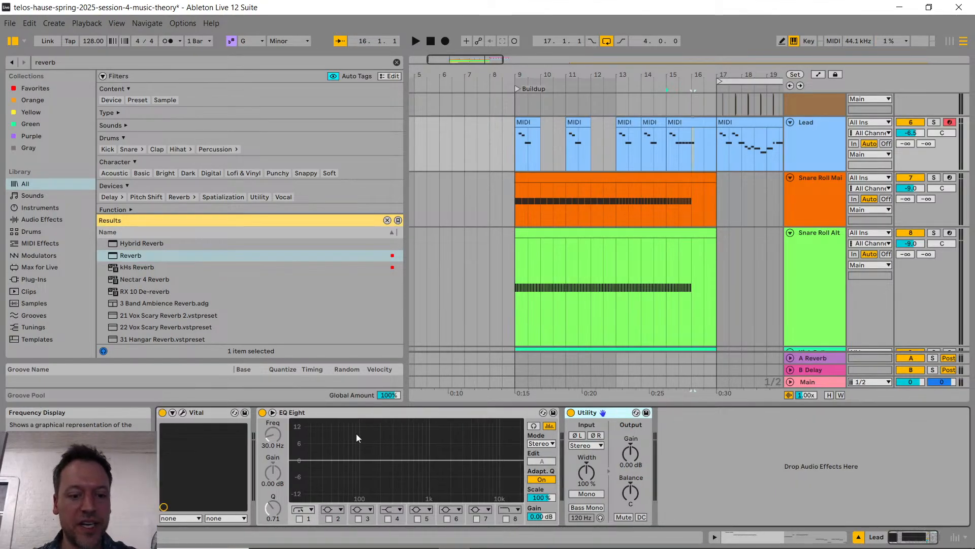
scroll(828, 297, "down", 6)
left_click(818, 292)
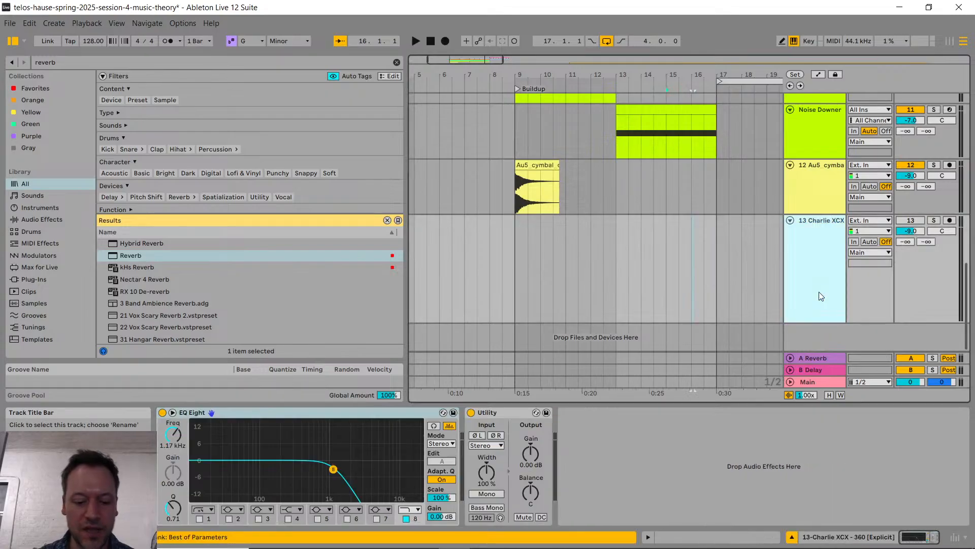
key("ctrl+t")
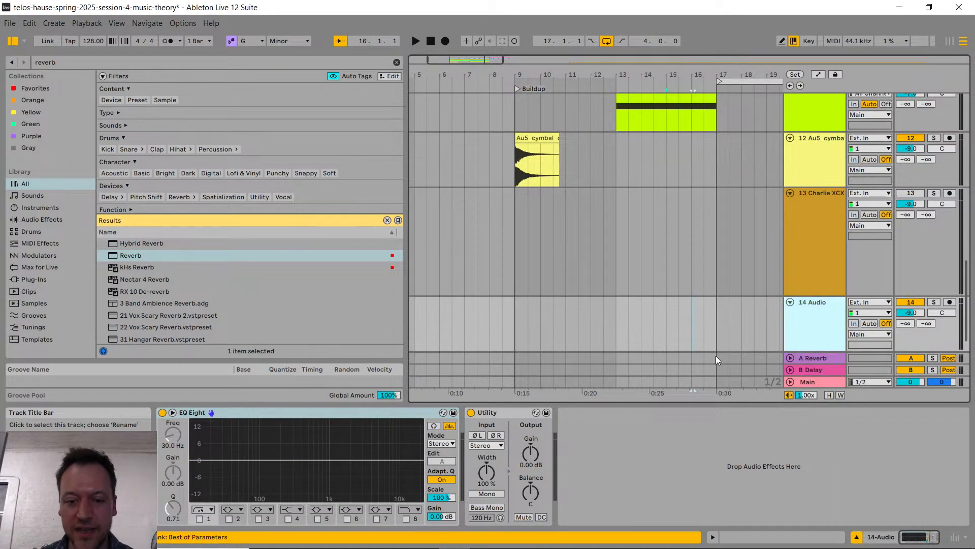
left_click(285, 414)
key("Delete")
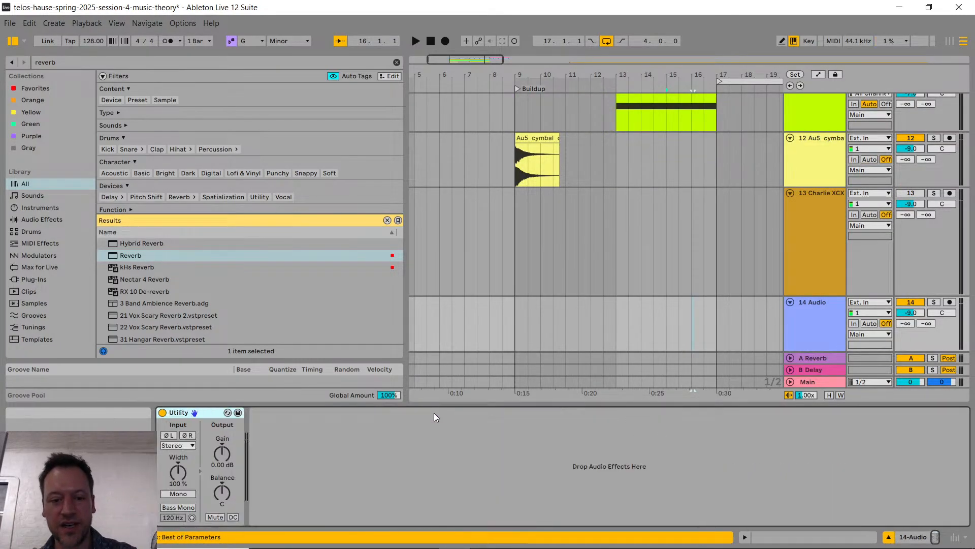
Step: Delete the Utility device from the 14 Audio track and add an EQ Eight in its place
left_click(210, 411)
key("Delete")
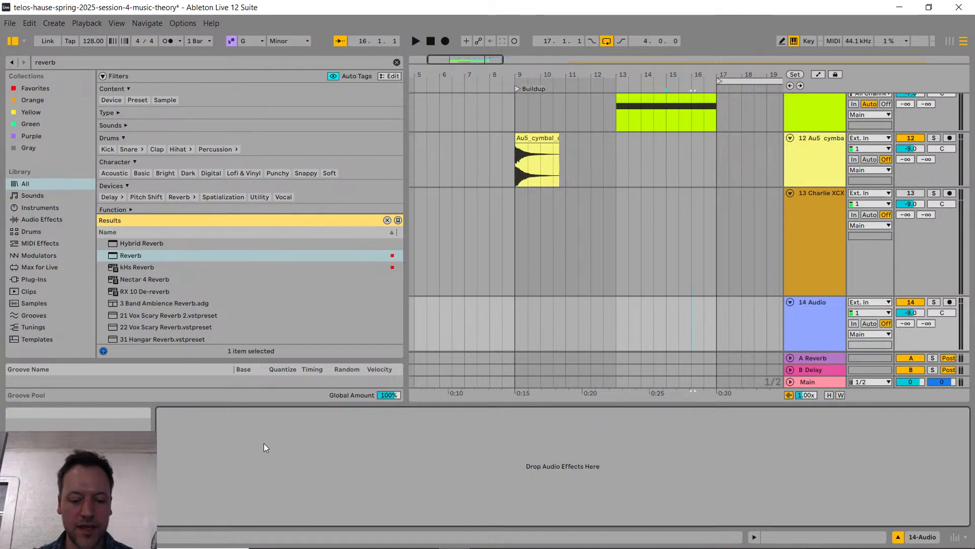
key("ctrl+f")
type("eq")
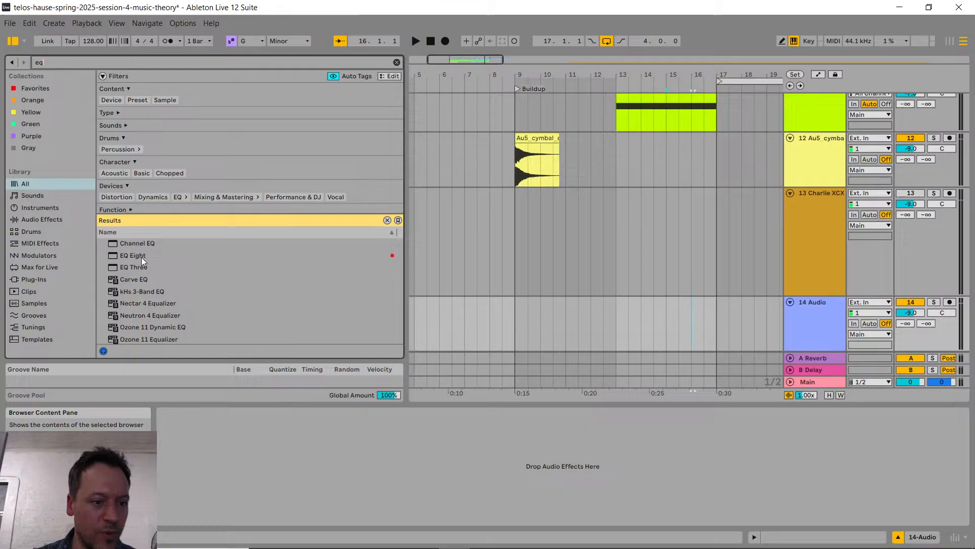
mouse_move(139, 254)
left_mouse_down()
mouse_move(157, 260)
mouse_move(215, 474)
mouse_move(252, 468)
left_mouse_up()
Step: Add a Utility device after the EQ Eight on the 14 Audio track
key("ctrl+f")
type("util")
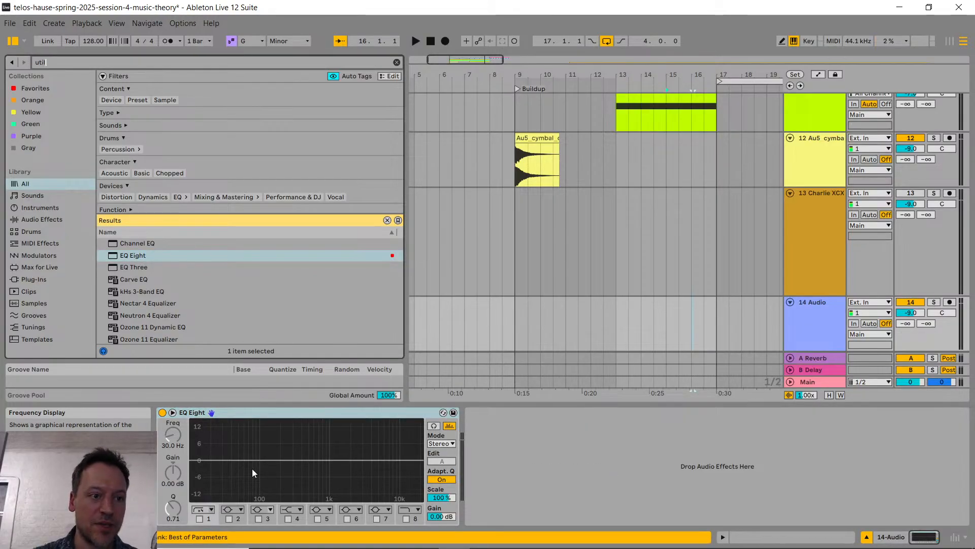
left_click_drag(133, 225, 513, 488)
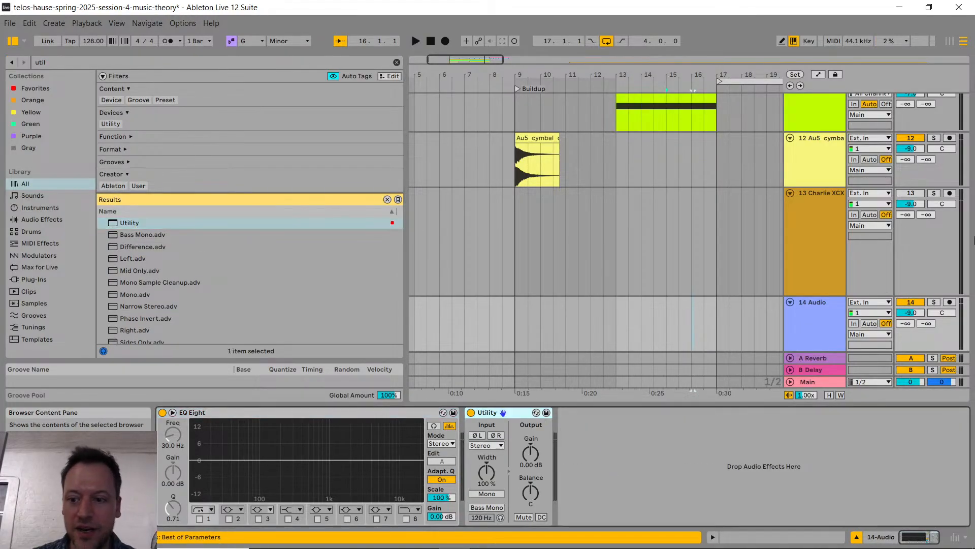
Step: Review the Save as Default Audio Track option and the volume and device setup of the 14 Audio track
right_click(813, 318)
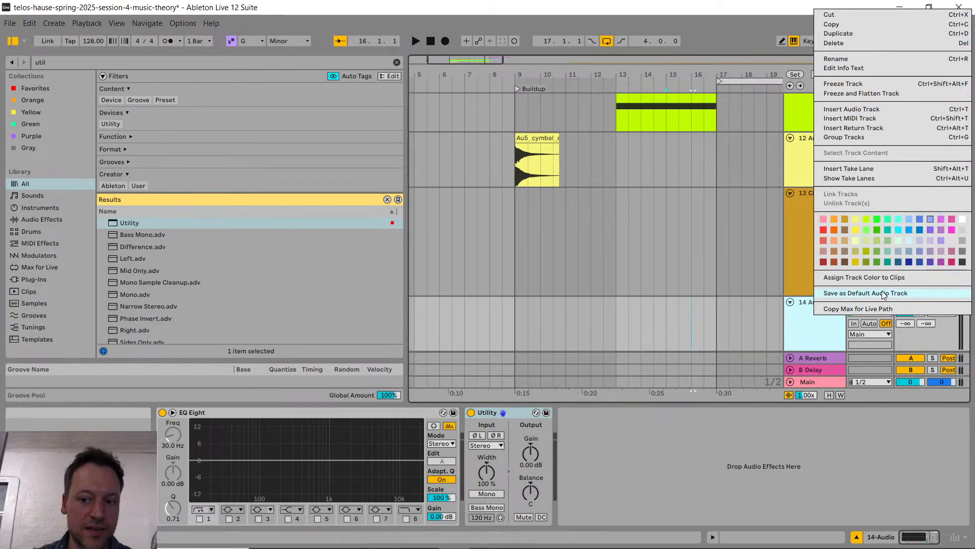
left_click(810, 337)
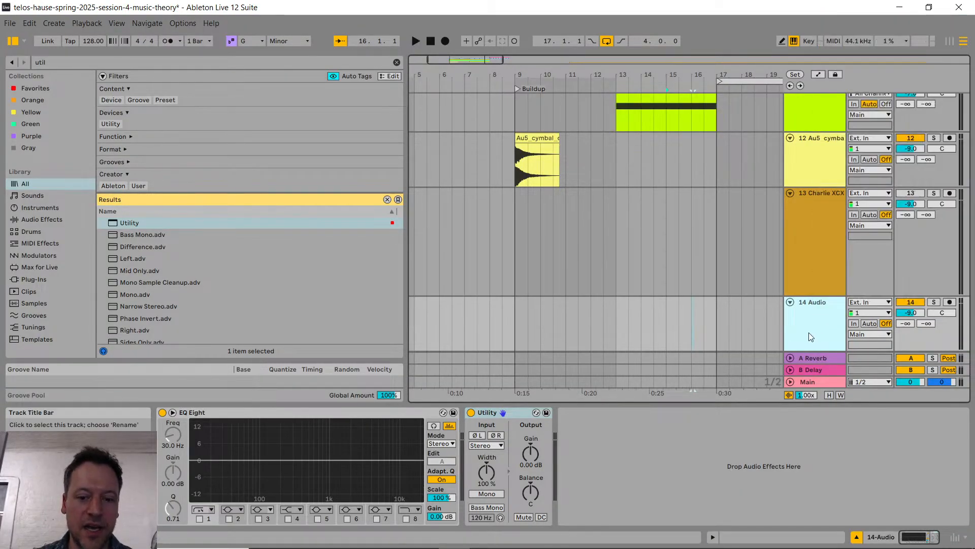
double_click(915, 314)
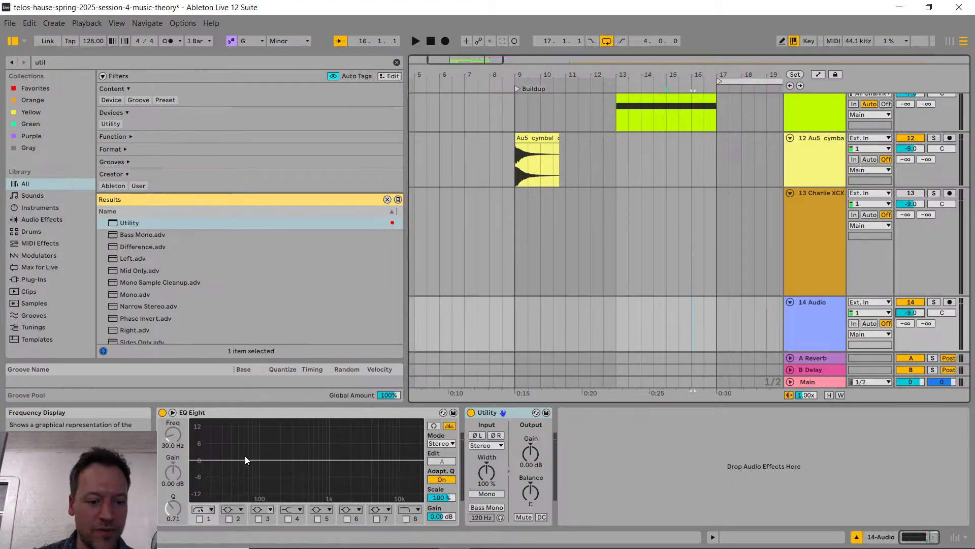
left_click(699, 465)
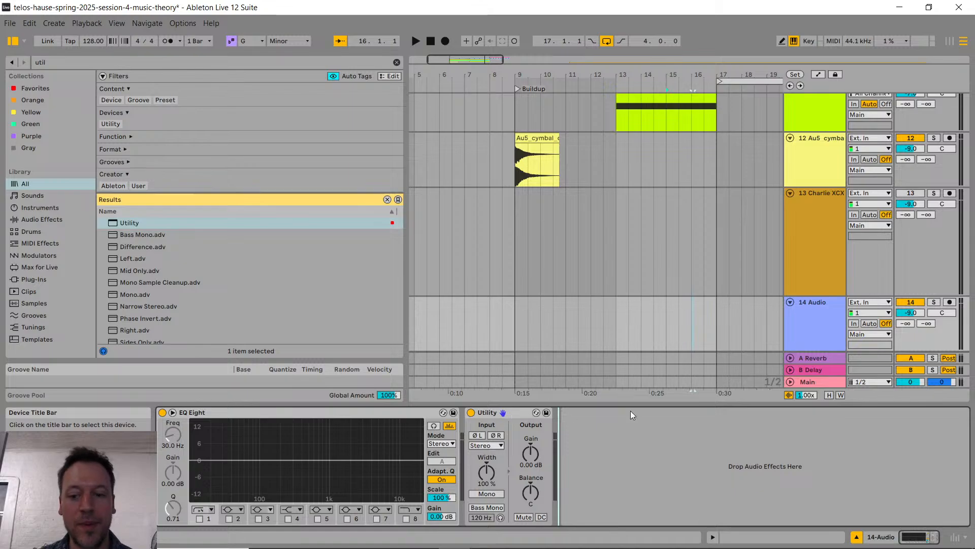
right_click(816, 311)
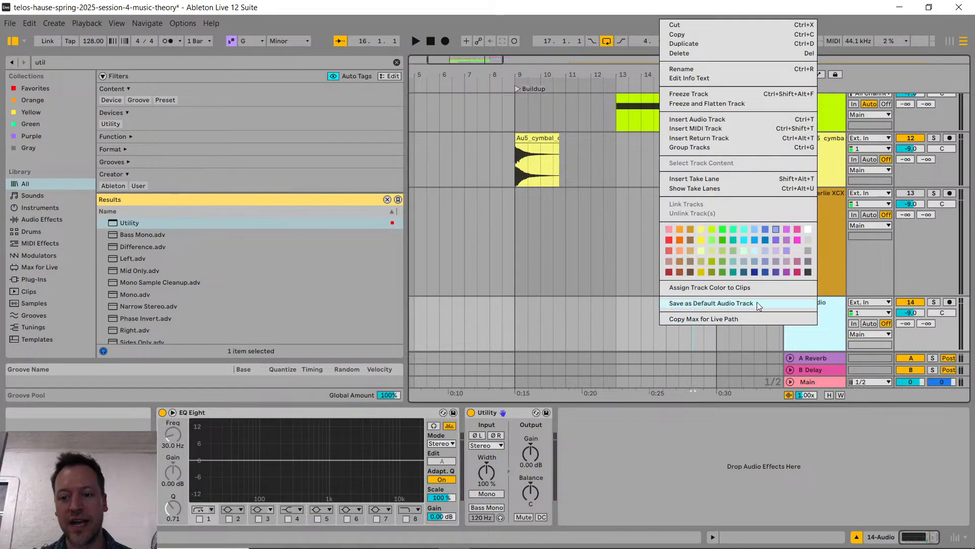
left_click(817, 331)
Step: Switch to YouTube Studio to read the latest live chat comments, and return to Ableton Live
key("alt+Tab")
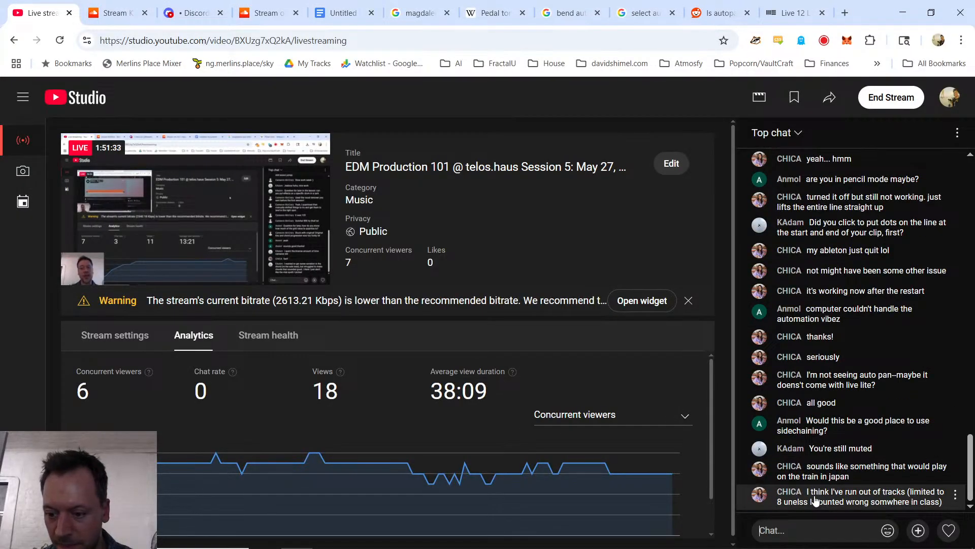
key("alt+Tab")
Step: Collapse the device view to enlarge the arrangement and examine the tracks across the buildup and drop
scroll(612, 152, "up", 10)
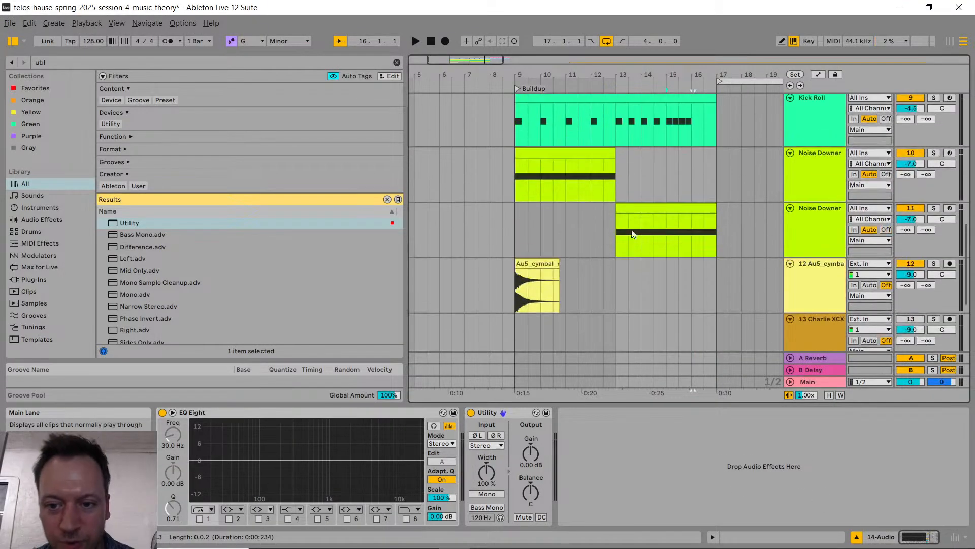
left_click_drag(630, 403, 630, 510)
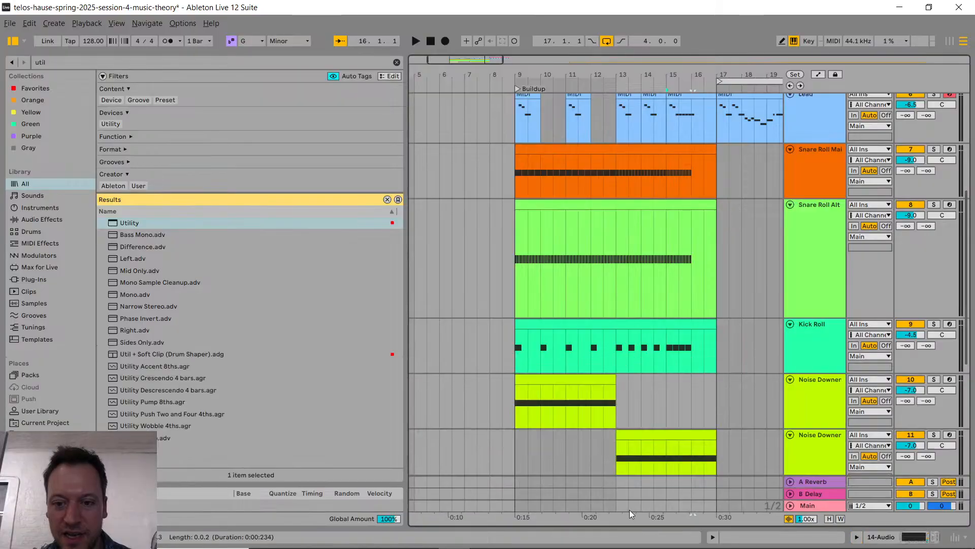
scroll(635, 304, "down", 1)
scroll(611, 315, "up", 1)
scroll(612, 325, "up", 3)
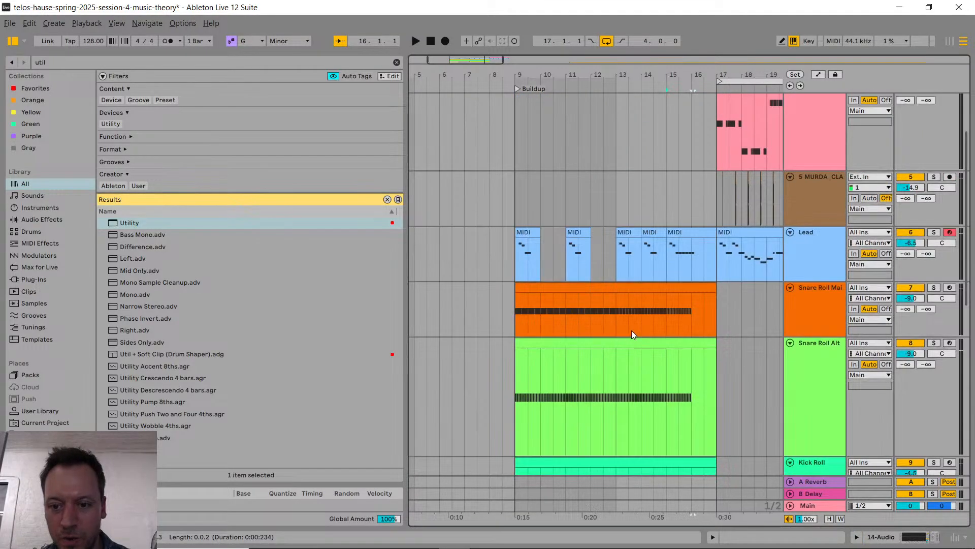
scroll(639, 334, "right", 3)
scroll(668, 225, "up", 2)
scroll(669, 226, "up", 1)
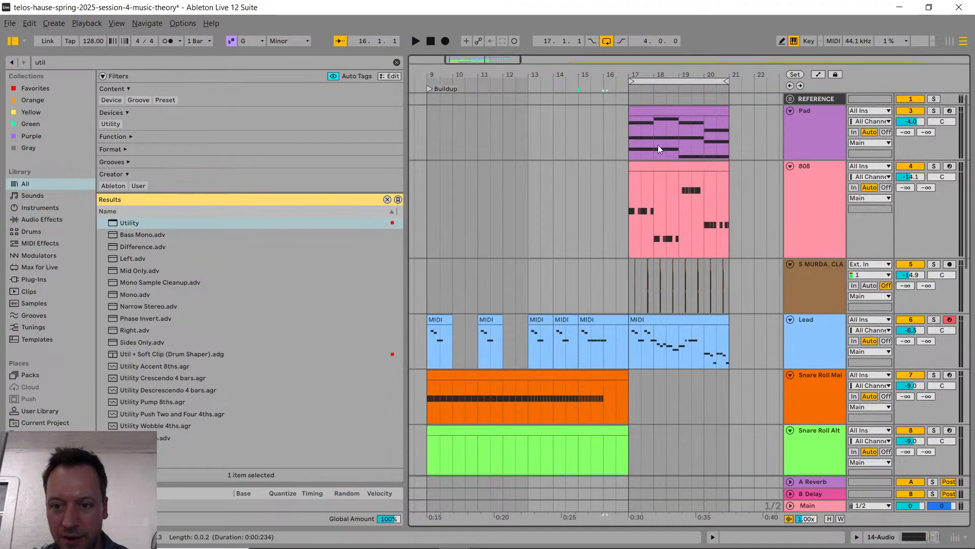
scroll(635, 284, "down", 10)
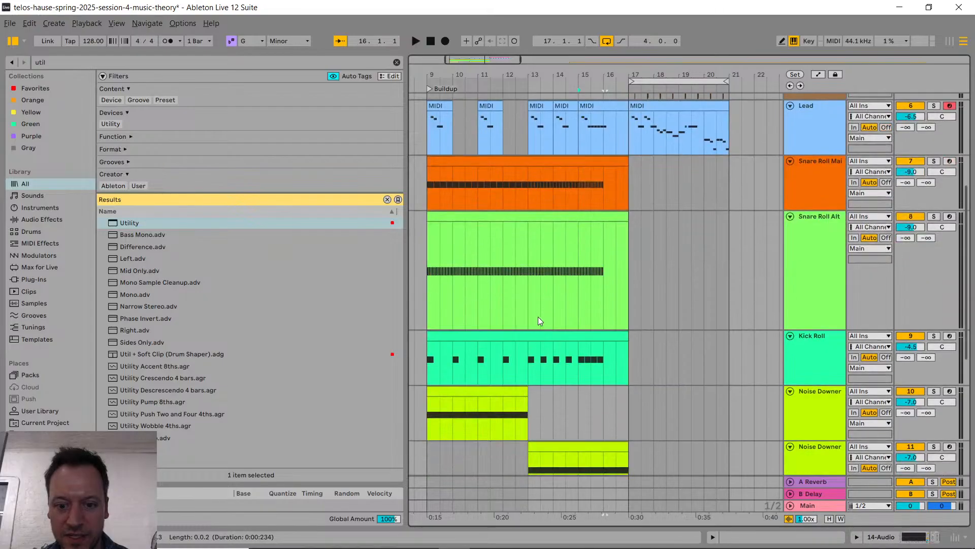
scroll(489, 335, "down", 4)
left_click(447, 360)
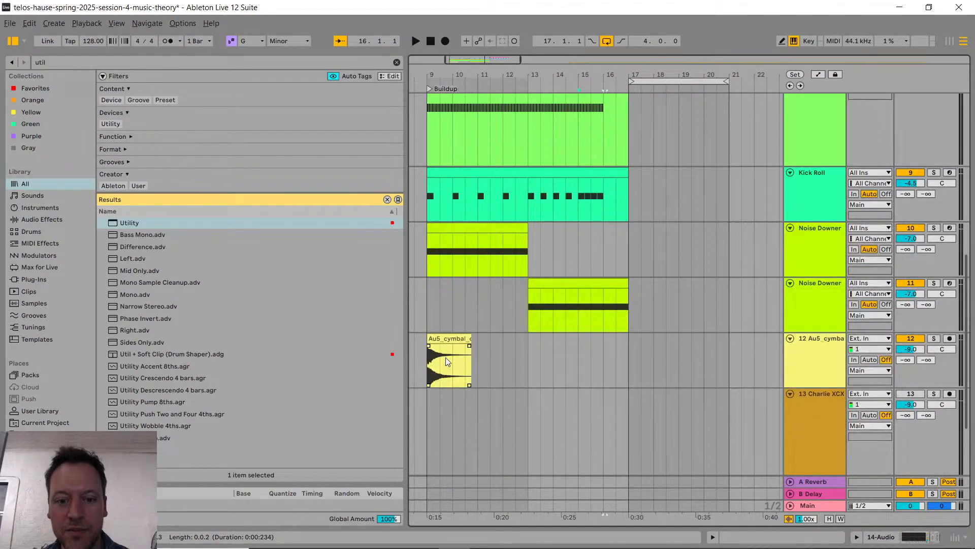
scroll(529, 367, "left", 4)
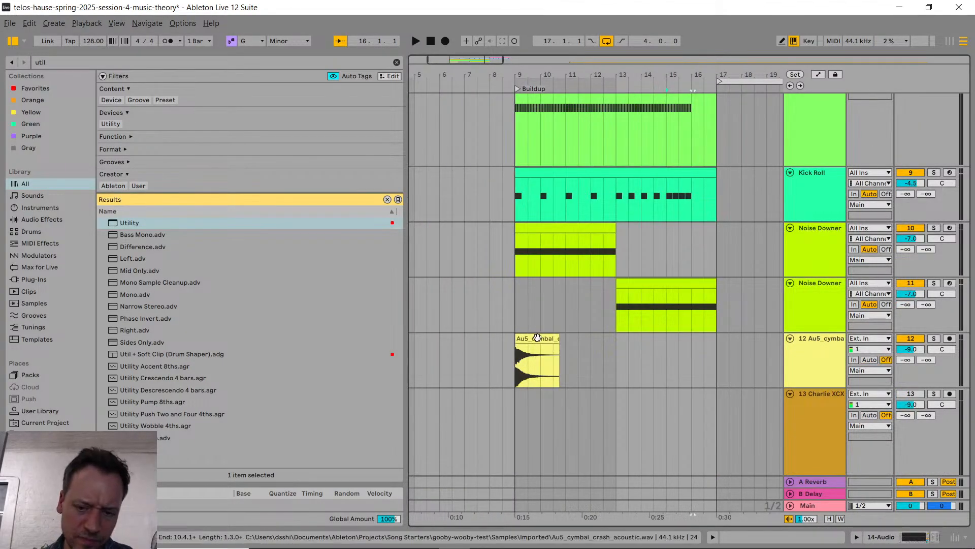
scroll(608, 318, "up", 8)
scroll(599, 324, "down", 4)
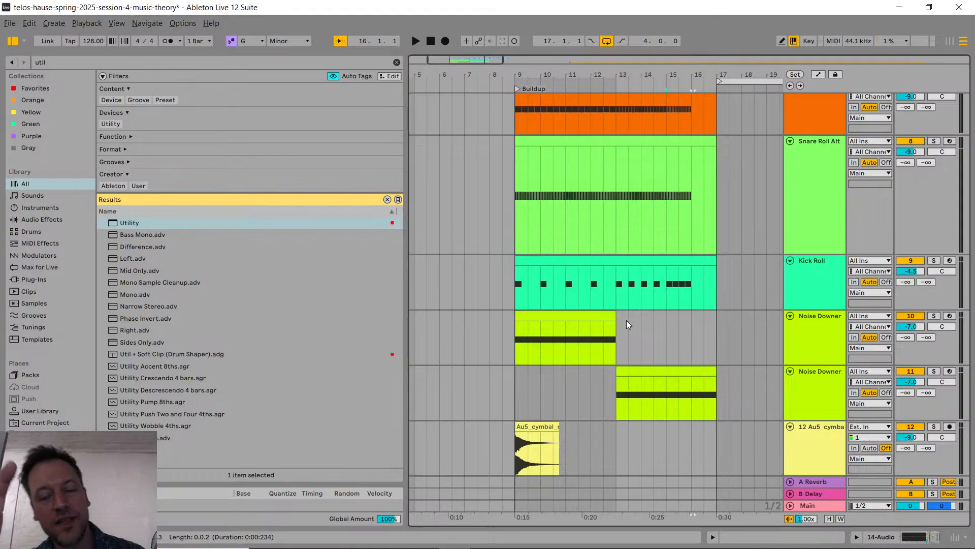
Step: Insert a new audio track directly below the Kick Roll track
left_click(818, 283)
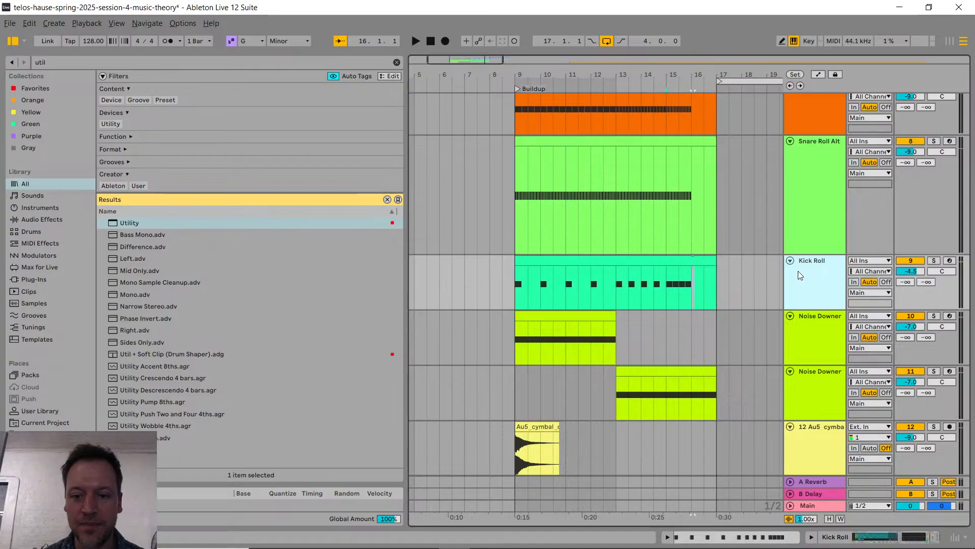
scroll(758, 285, "up", 5)
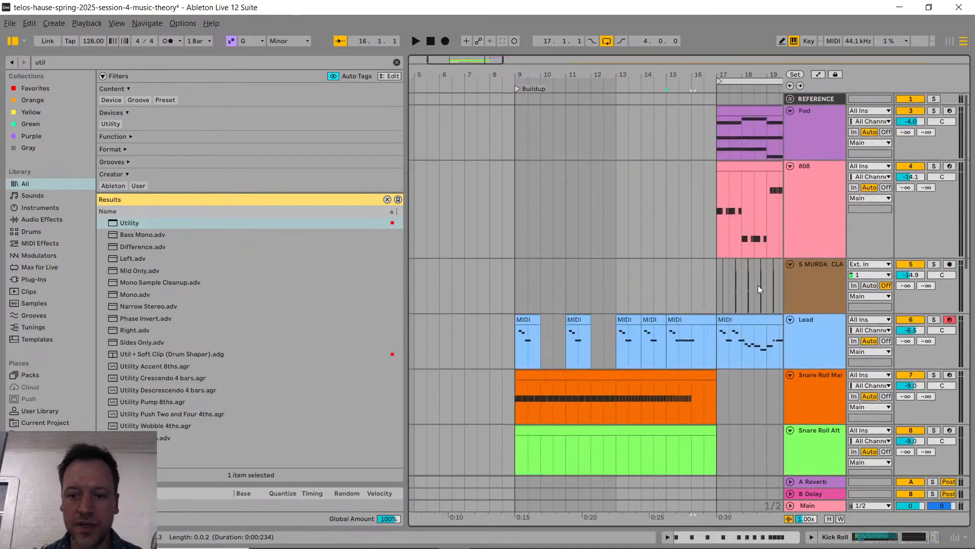
scroll(763, 333, "down", 4)
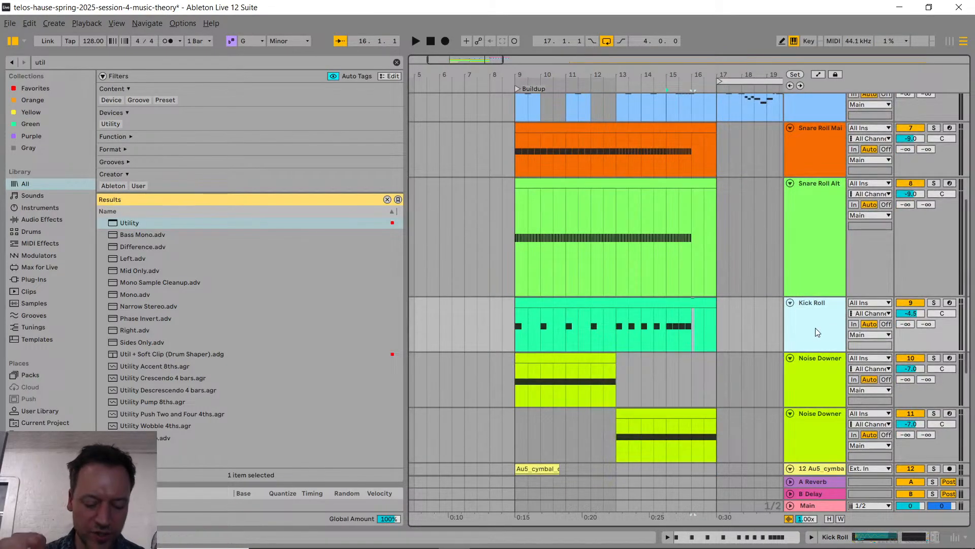
key("ctrl+t")
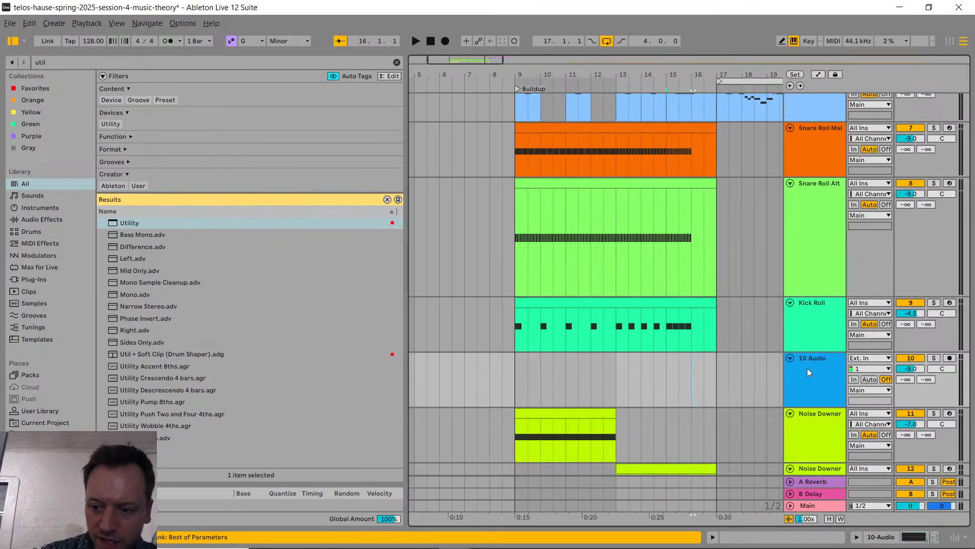
Step: Set the input source of the new 10 Audio track to Resampling
left_click(877, 358)
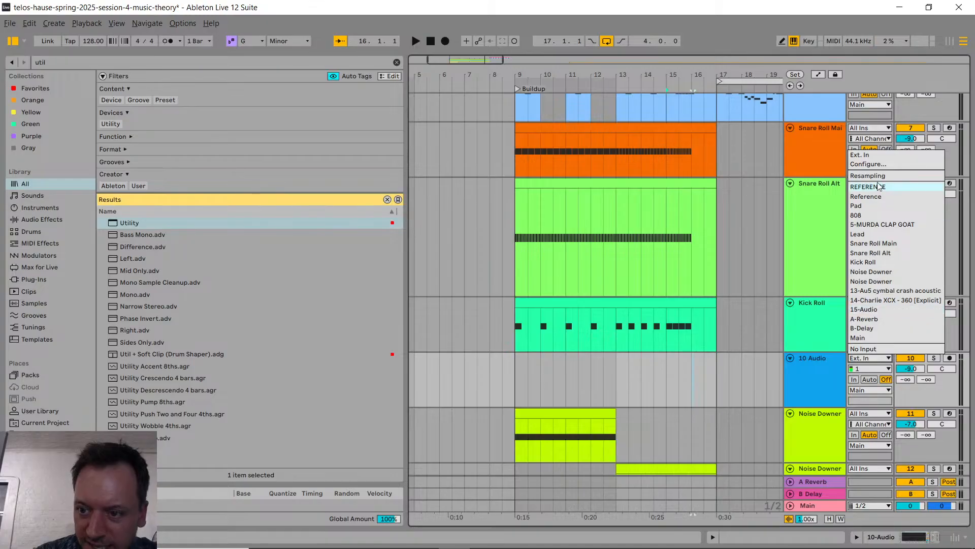
left_click(813, 396)
left_click(858, 359)
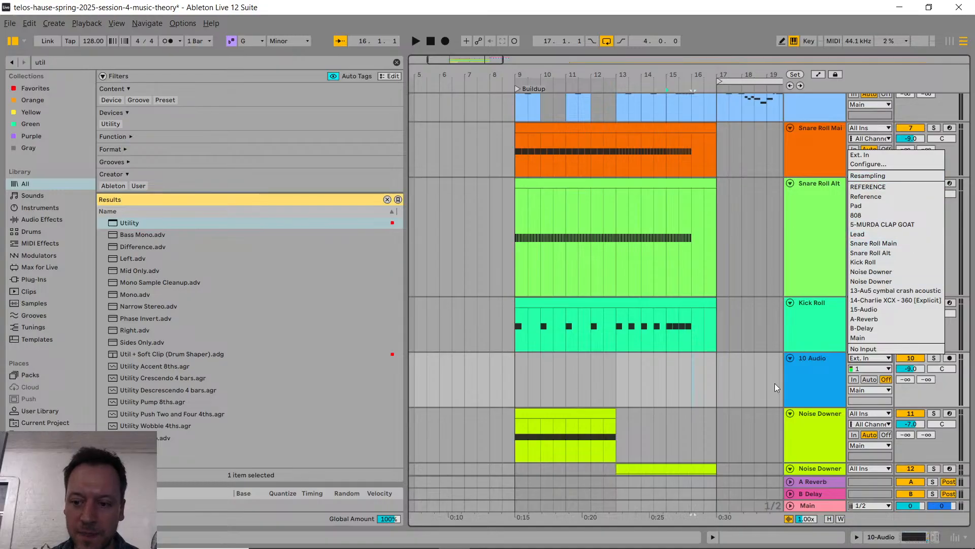
left_click(801, 379)
left_click(863, 361)
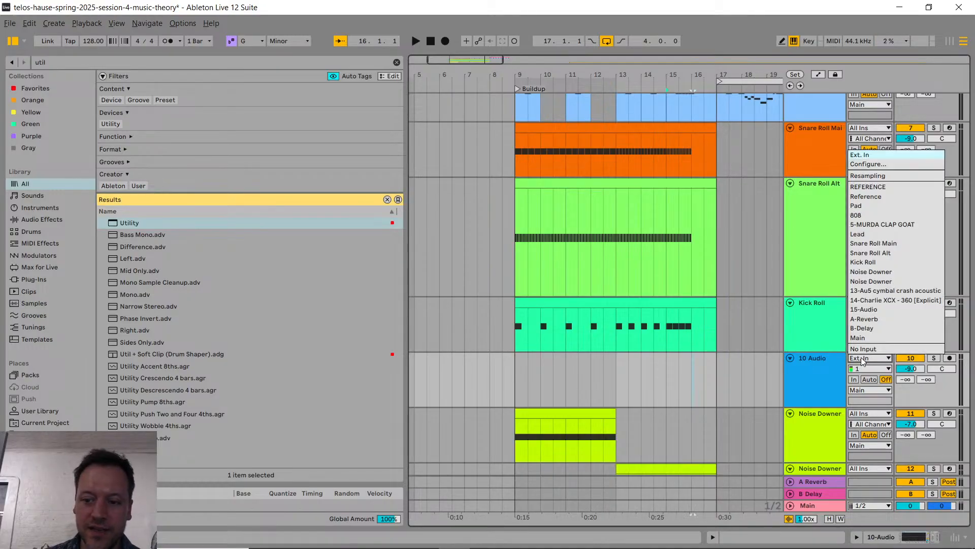
left_click(818, 375)
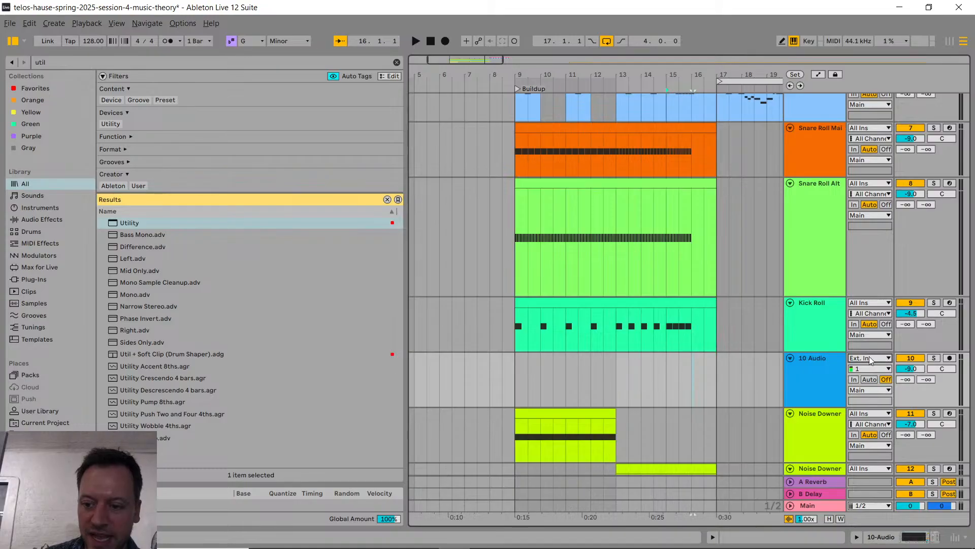
left_click(870, 357)
left_click(867, 174)
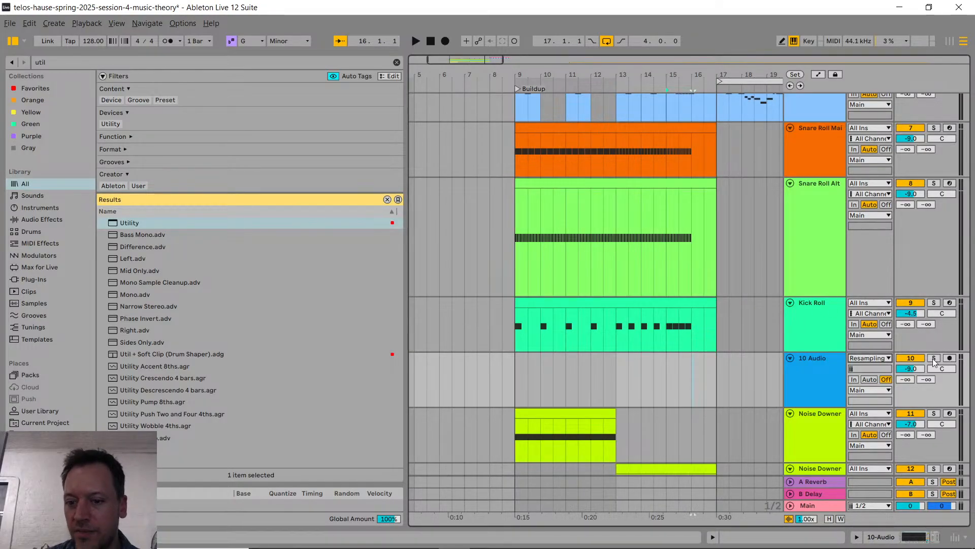
Step: Place the insertion marker at bar 9 on the 10 Audio track and check its output routing options
left_click(512, 371)
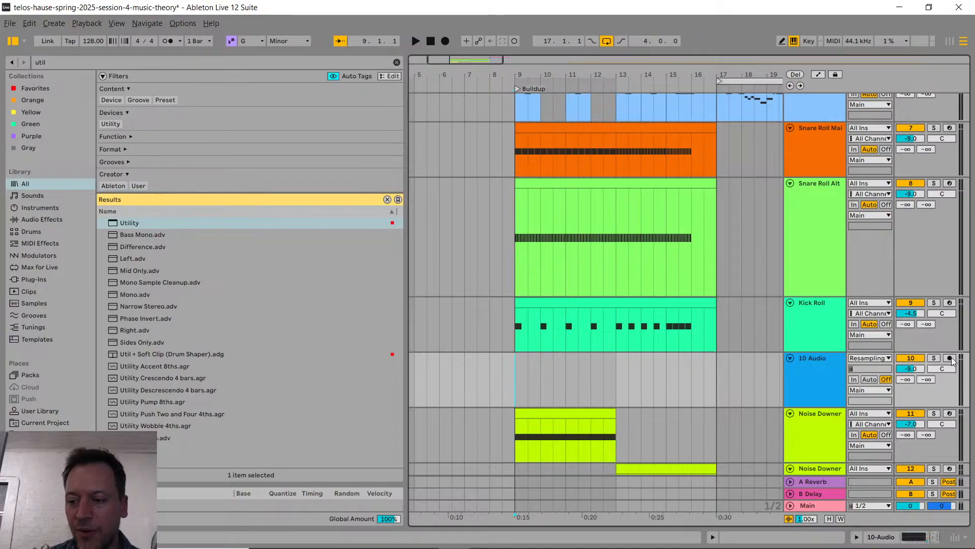
left_click(874, 391)
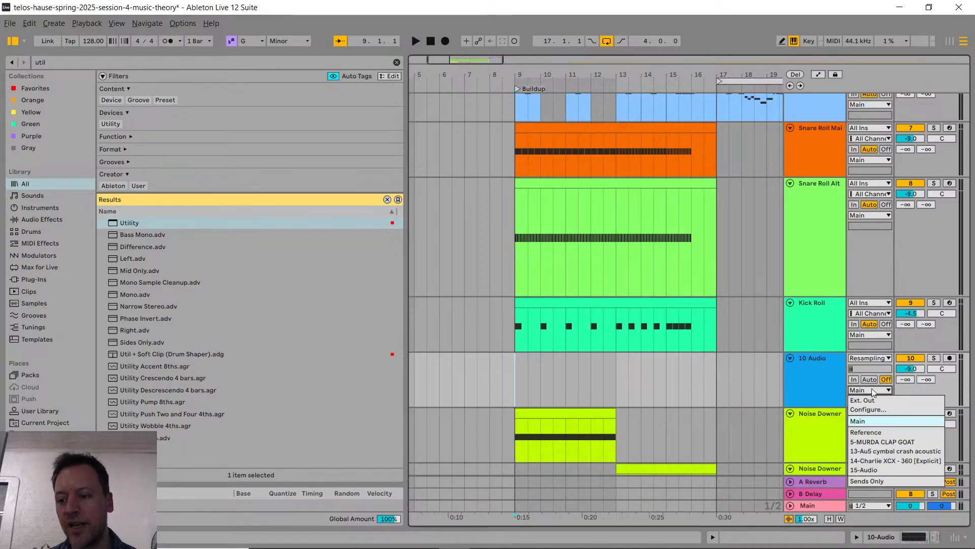
left_click(872, 390)
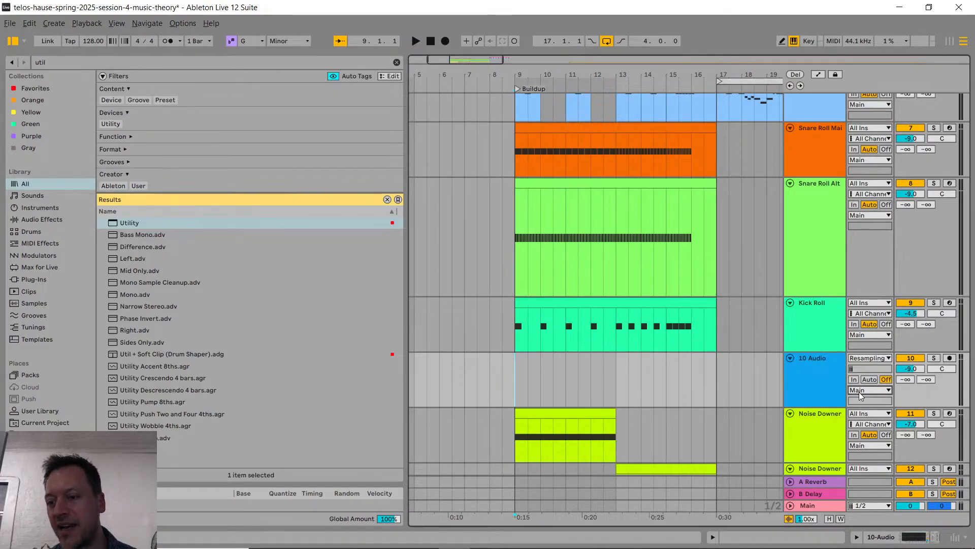
scroll(783, 406, "down", 5)
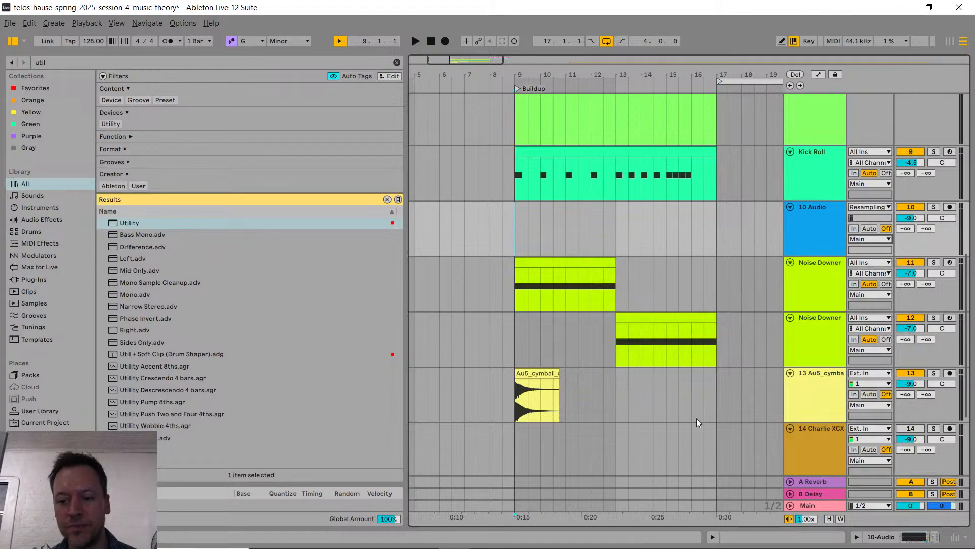
scroll(697, 418, "up", 6)
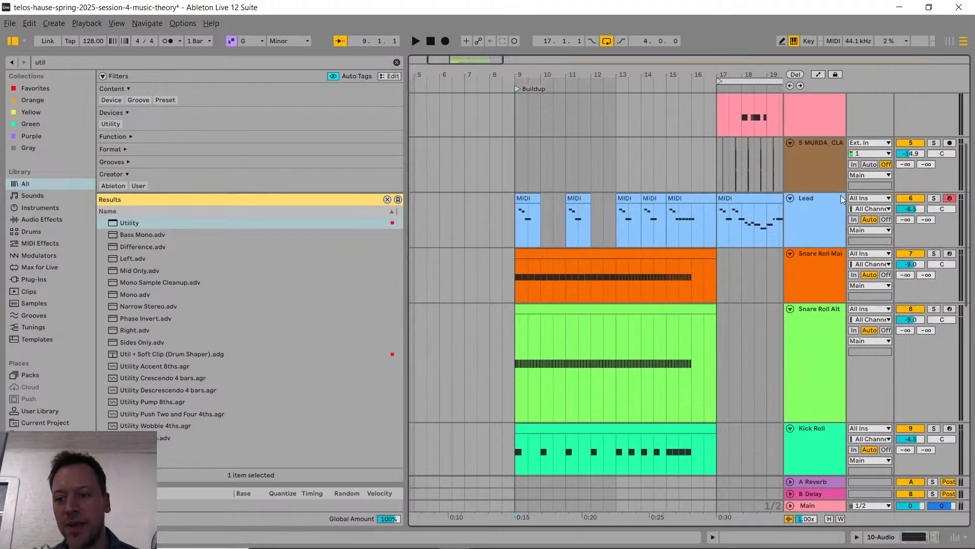
scroll(586, 327, "down", 5)
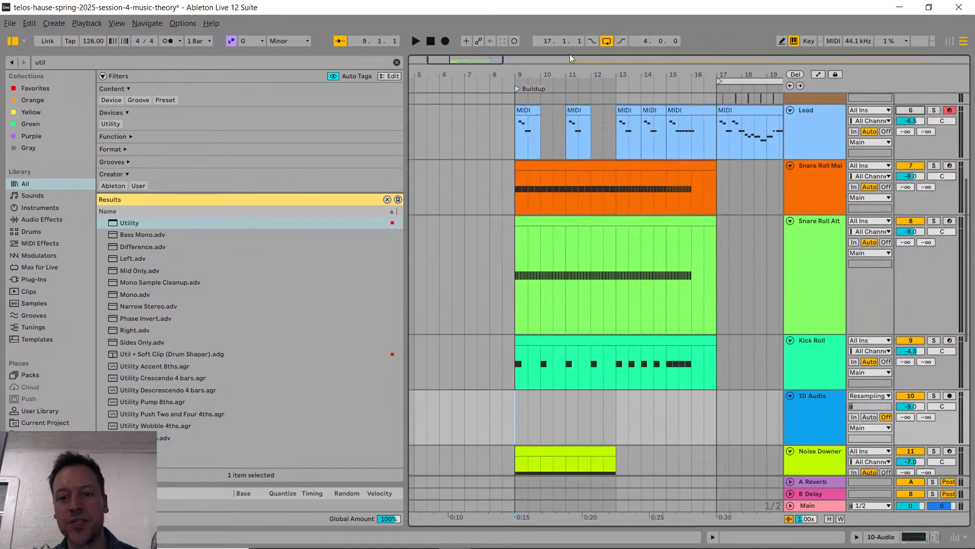
scroll(589, 188, "down", 4)
scroll(612, 358, "up", 6)
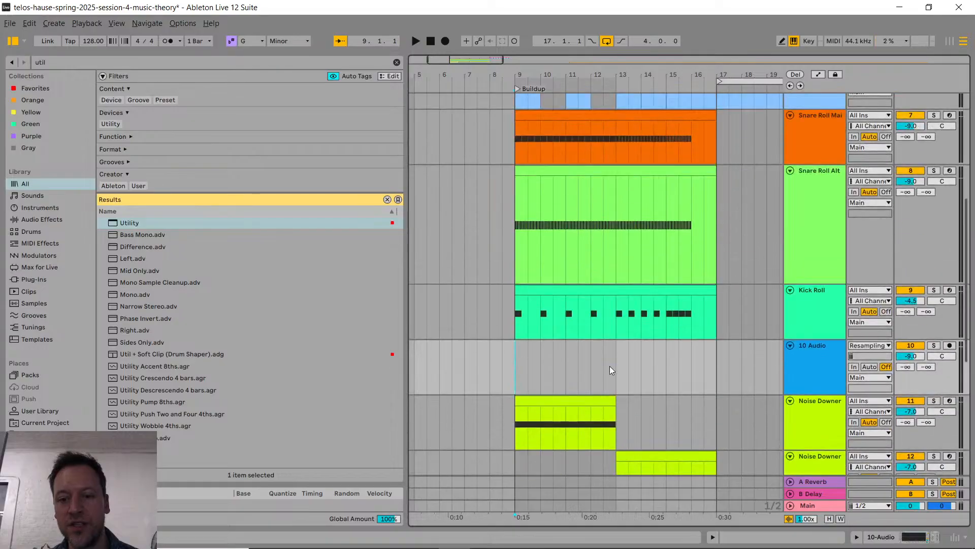
scroll(609, 221, "down", 3)
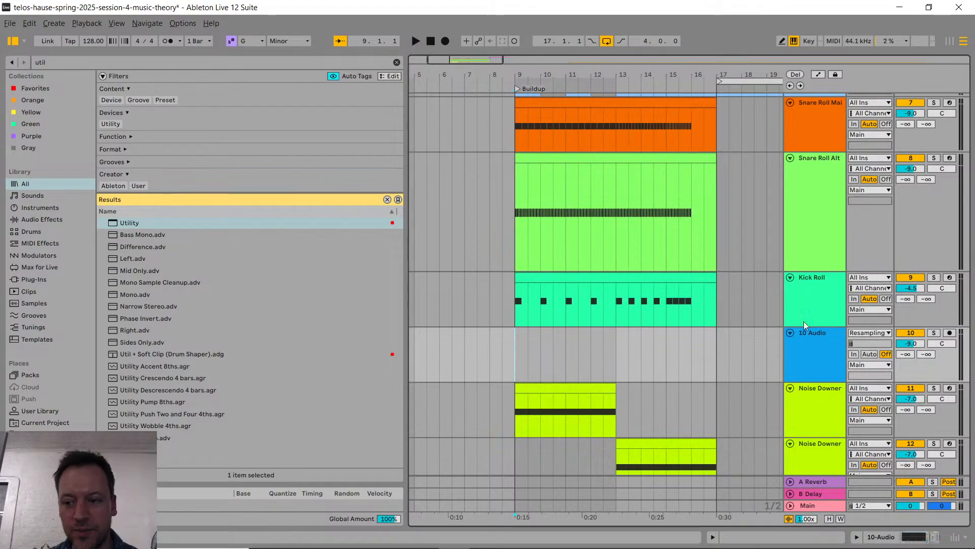
Step: Arm the 10 Audio track and record the resampled buildup from bar 9 until just past bar 17
left_click(950, 335)
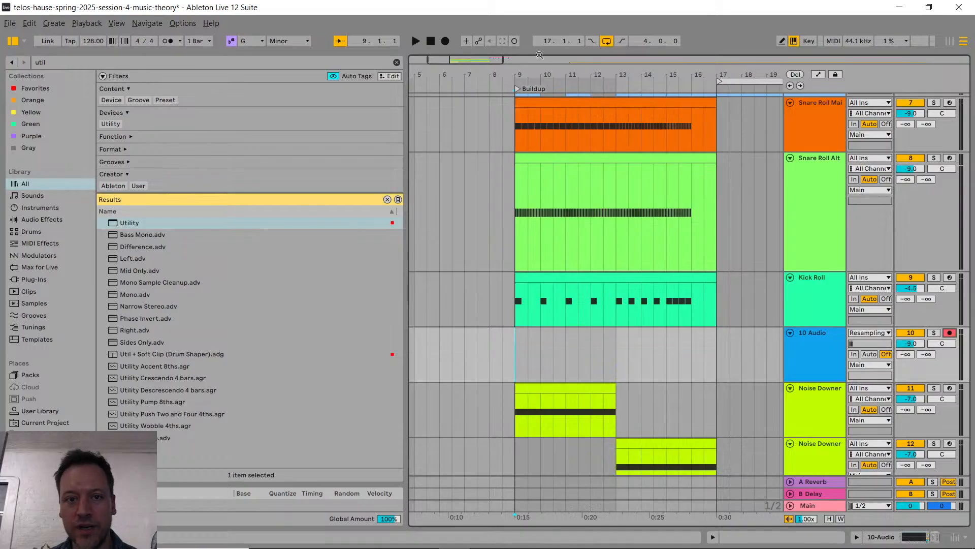
left_click(446, 42)
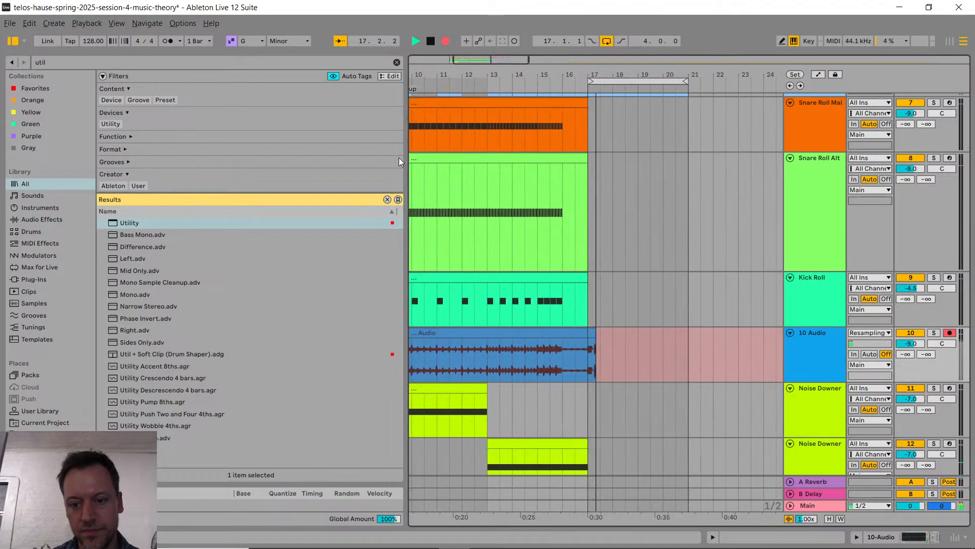
key("space")
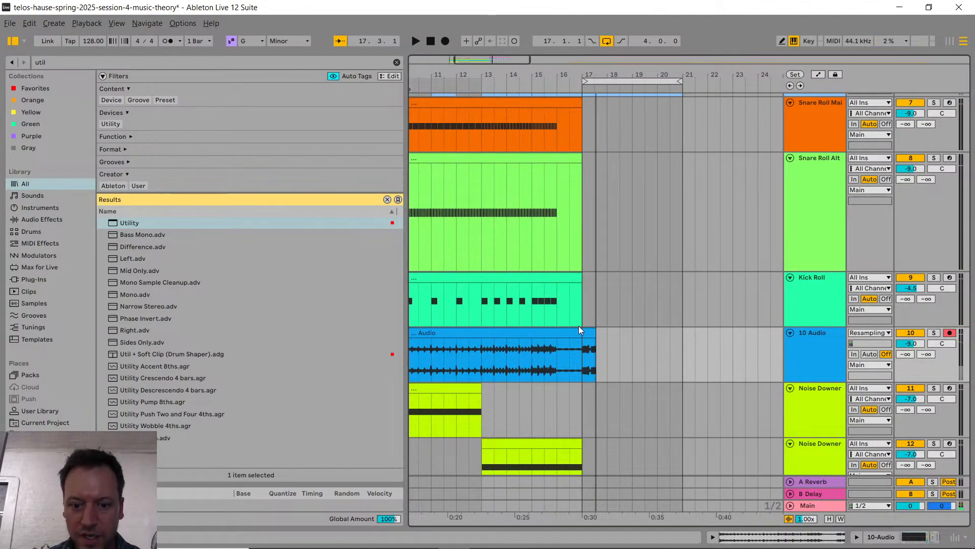
Step: Trim the end of the recorded clip on the 10 Audio track back to bar 17
scroll(623, 335, "left", 2)
left_click(684, 334)
mouse_move(678, 363)
left_mouse_down()
mouse_move(696, 361)
mouse_move(681, 356)
left_mouse_up()
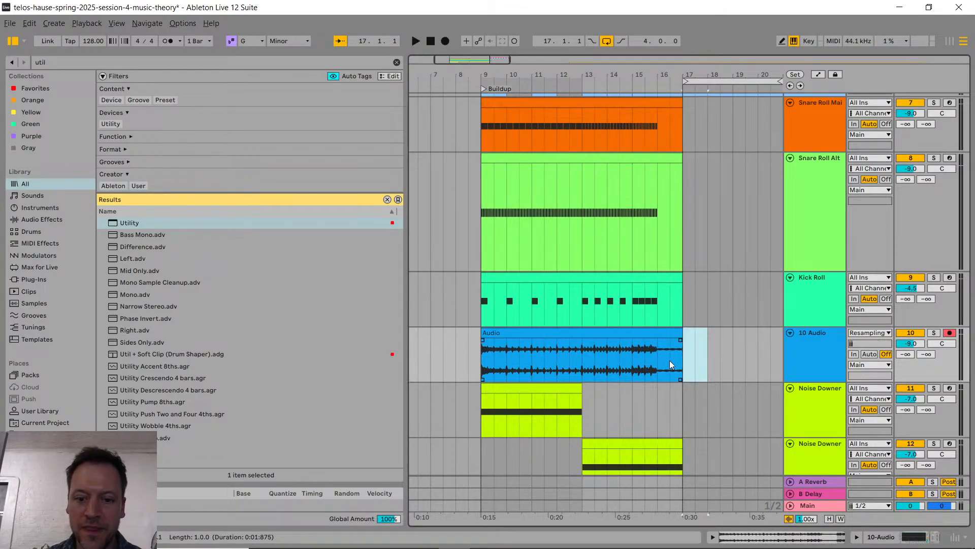
Step: Open the recorded clip's waveform in a slightly shorter clip view and examine the clip alongside the neighbouring buildup tracks
double_click(518, 333)
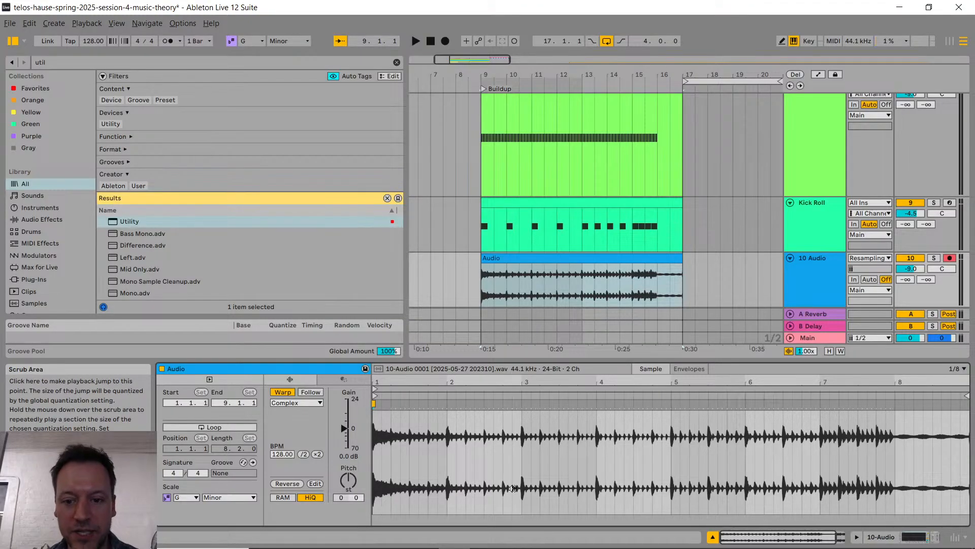
left_click_drag(660, 362, 672, 439)
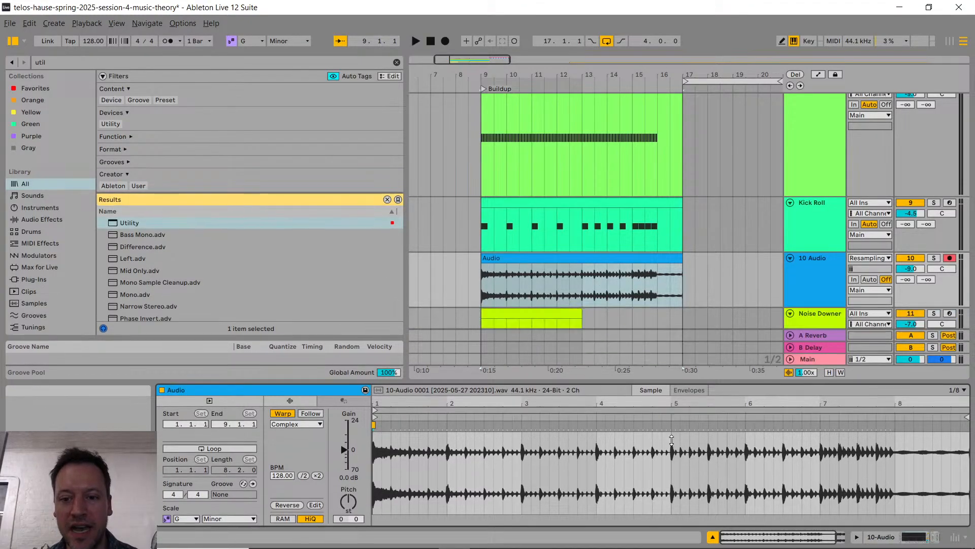
scroll(583, 304, "up", 4)
scroll(576, 203, "down", 4)
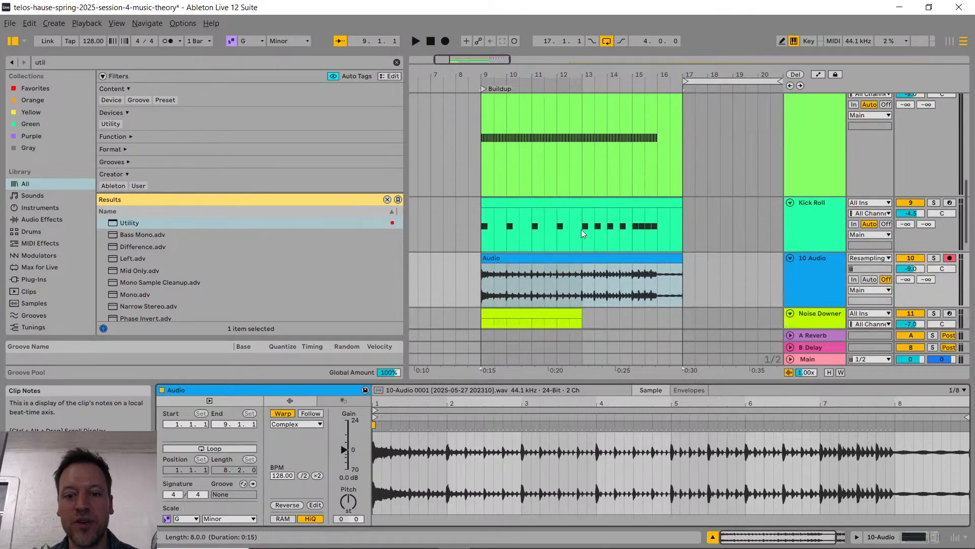
scroll(559, 244, "down", 3)
scroll(619, 279, "down", 2)
scroll(569, 287, "up", 2)
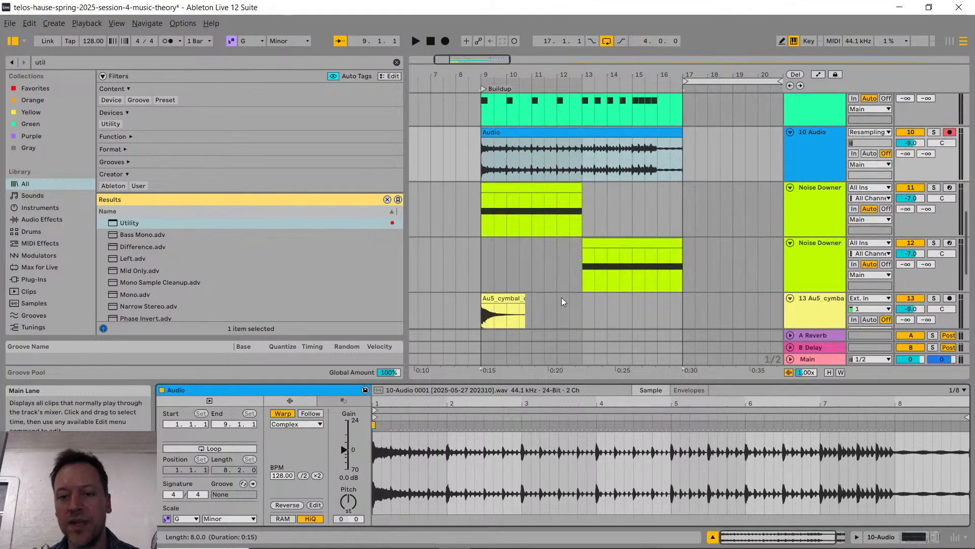
scroll(541, 276, "up", 3)
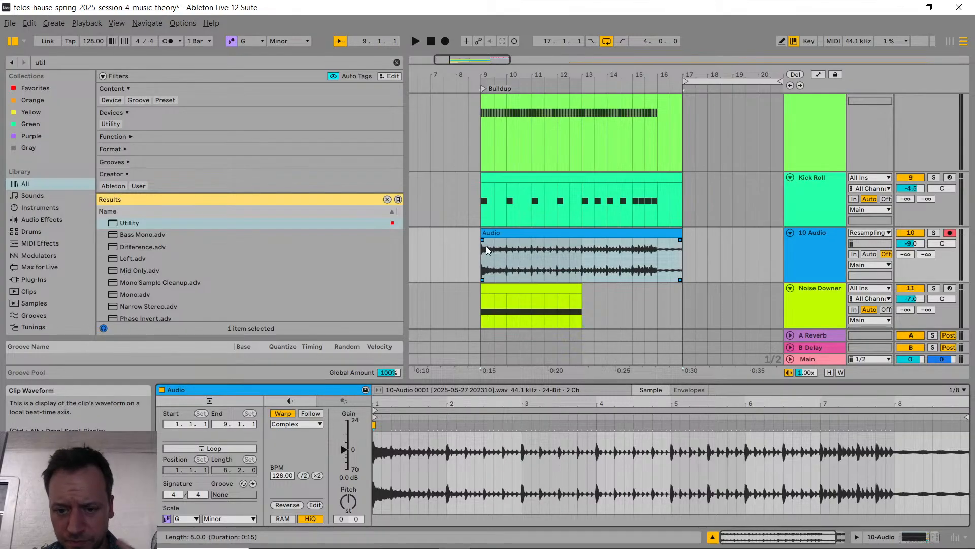
Step: Set the 10 Audio track's input source to Ext. In and check the livestream chat in YouTube Studio before returning to Ableton Live
left_click(881, 234)
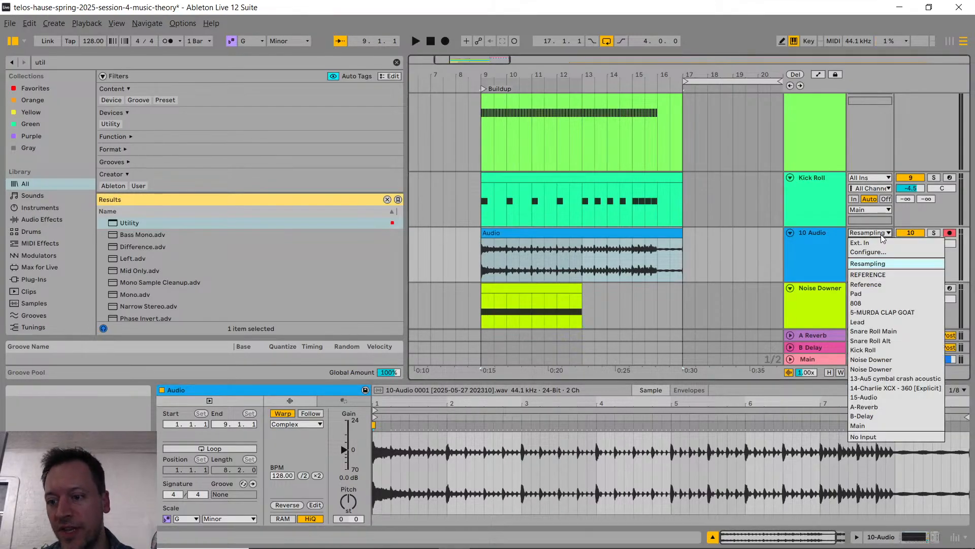
key("alt+Tab")
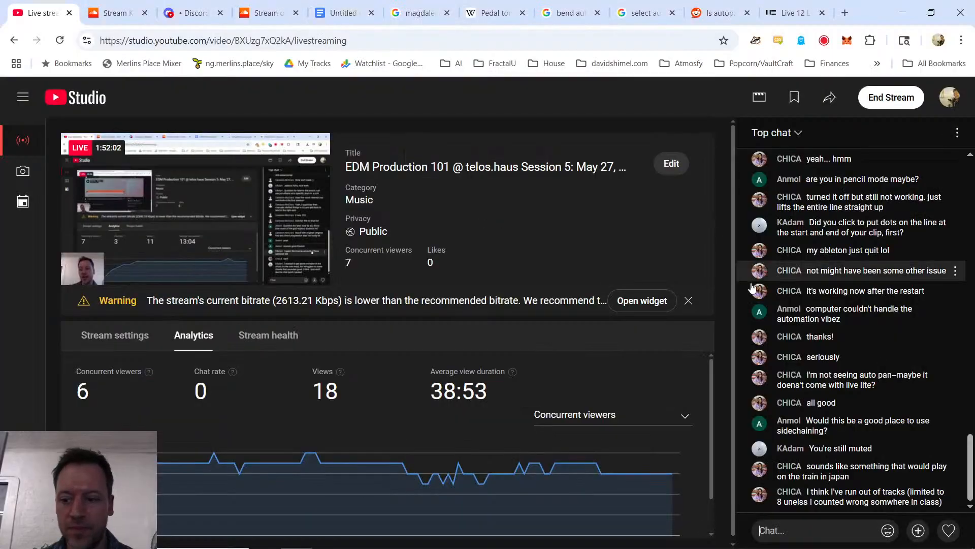
key("alt+Tab")
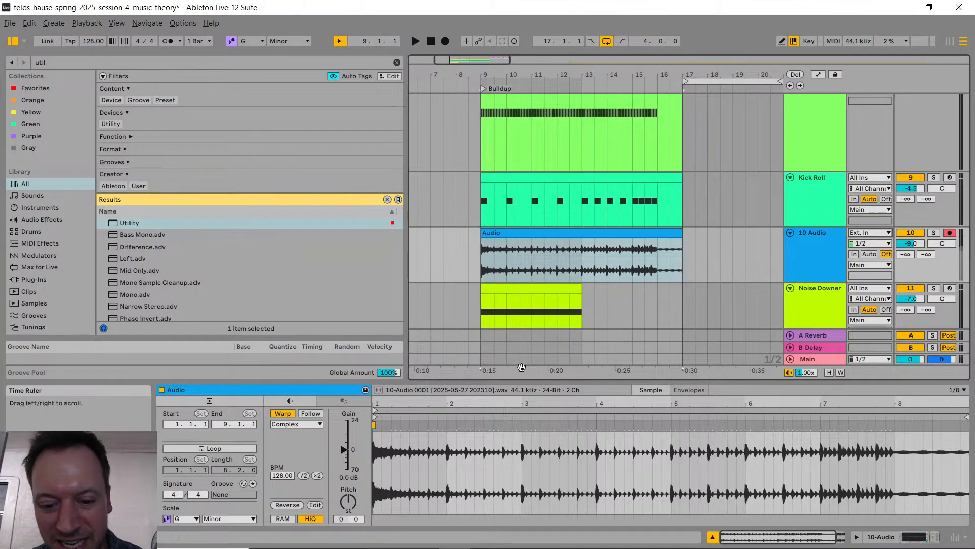
Step: Deactivate the recorded audio clip on the 10 Audio track
scroll(594, 279, "up", 4)
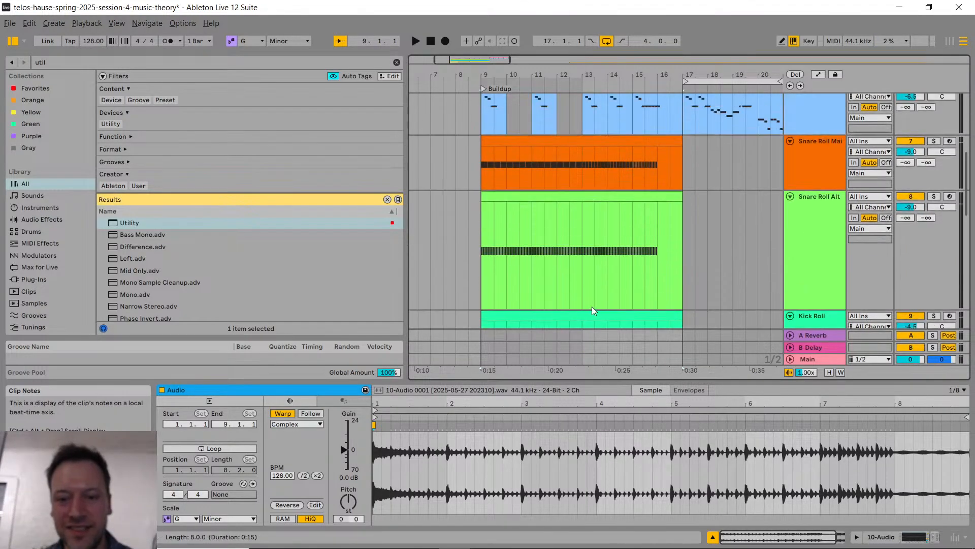
scroll(594, 308, "down", 5)
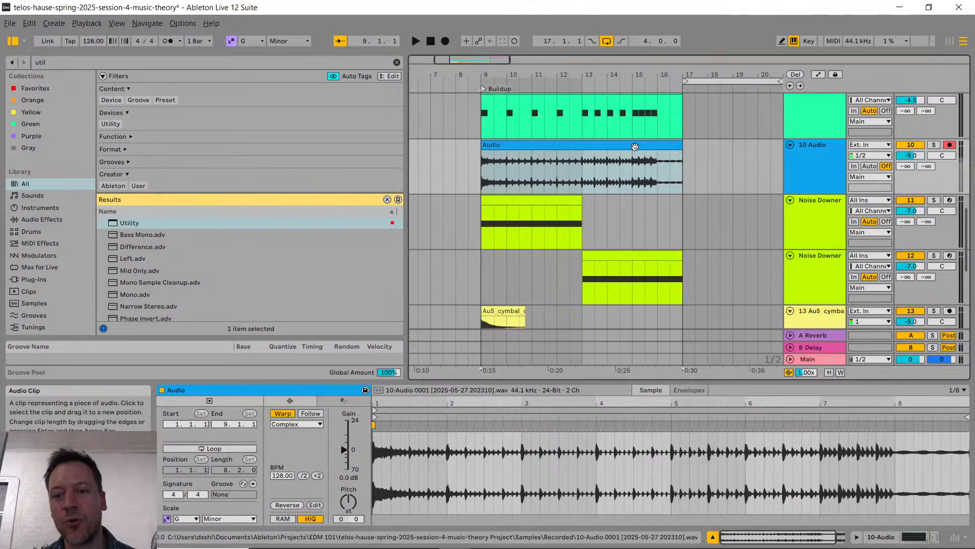
left_click(634, 146)
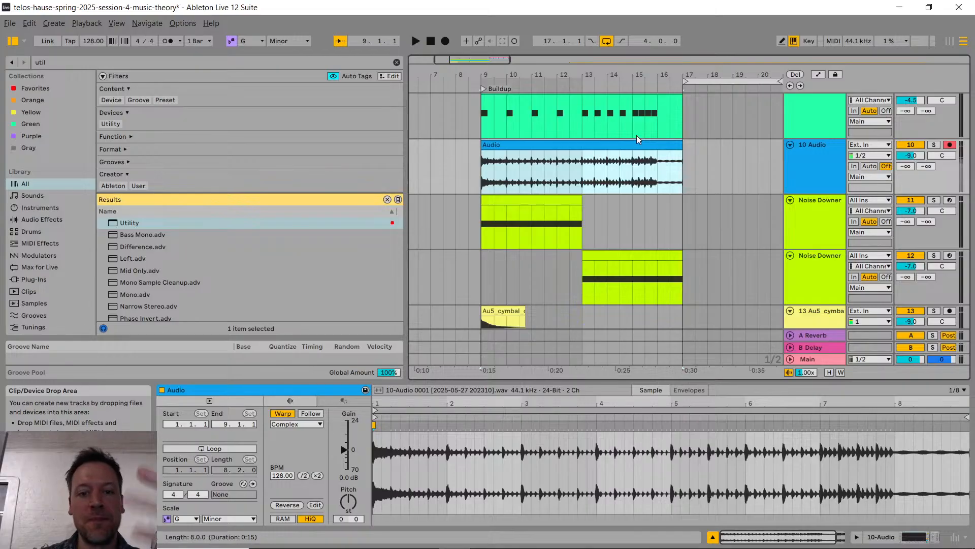
scroll(564, 155, "up", 6)
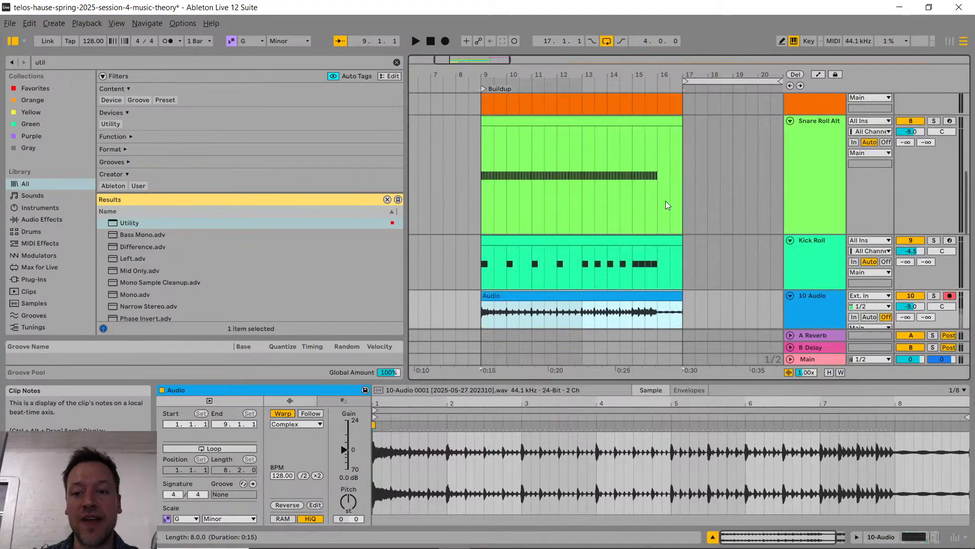
scroll(615, 279, "down", 5)
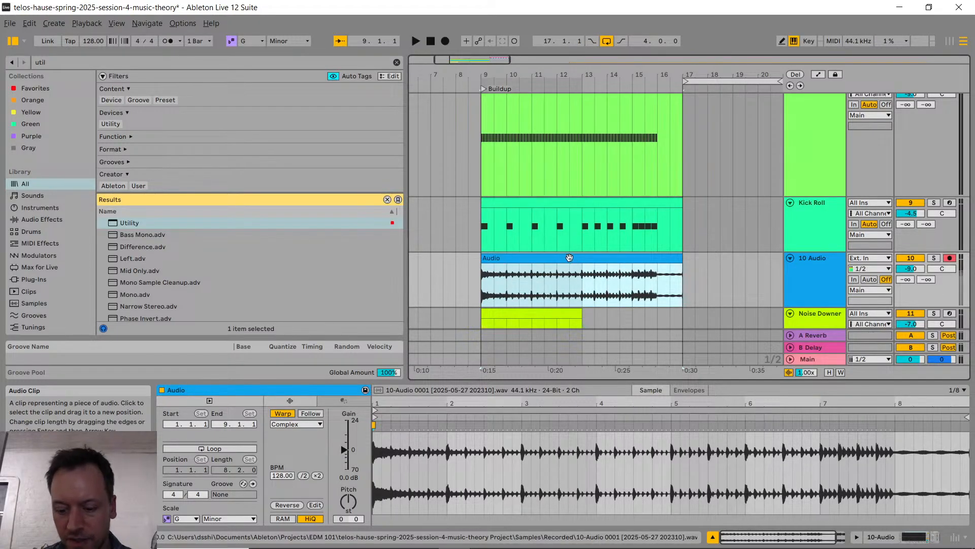
key("0")
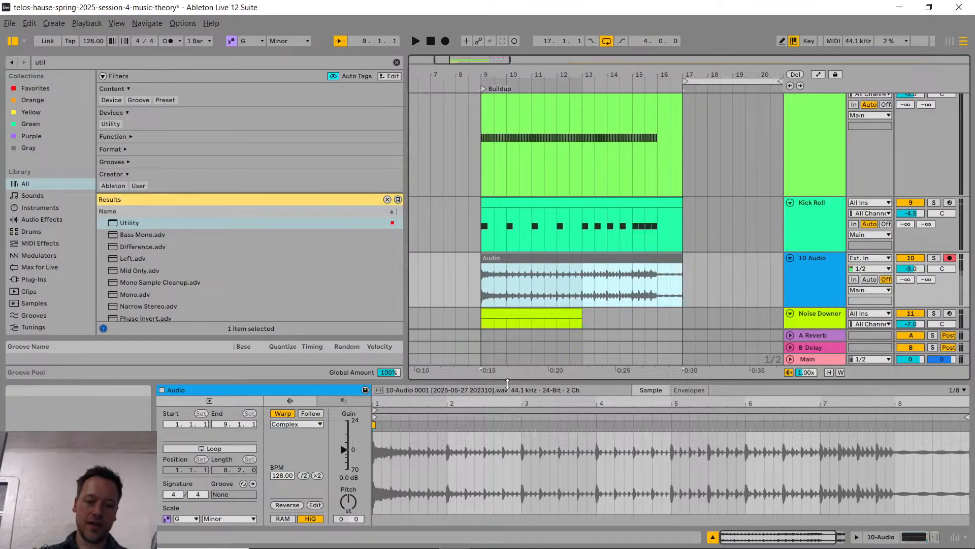
Step: Add a Reverb device to the Lead track between EQ Eight and Utility
scroll(580, 238, "up", 5)
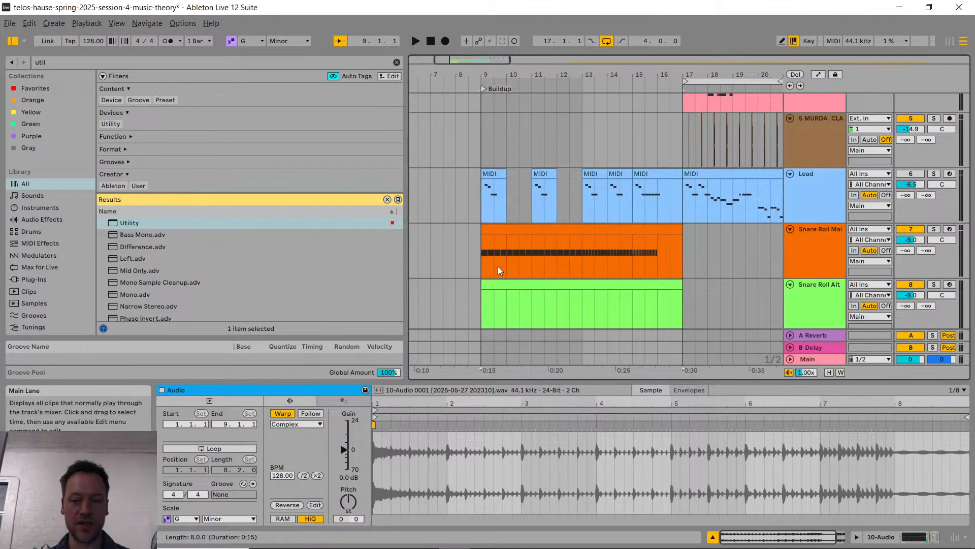
left_click(910, 174)
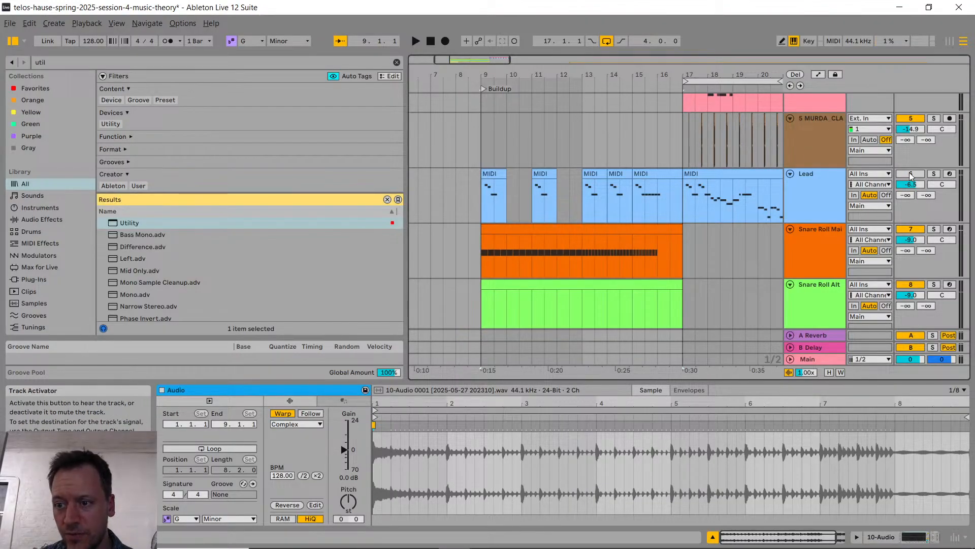
left_click(910, 175)
double_click(820, 191)
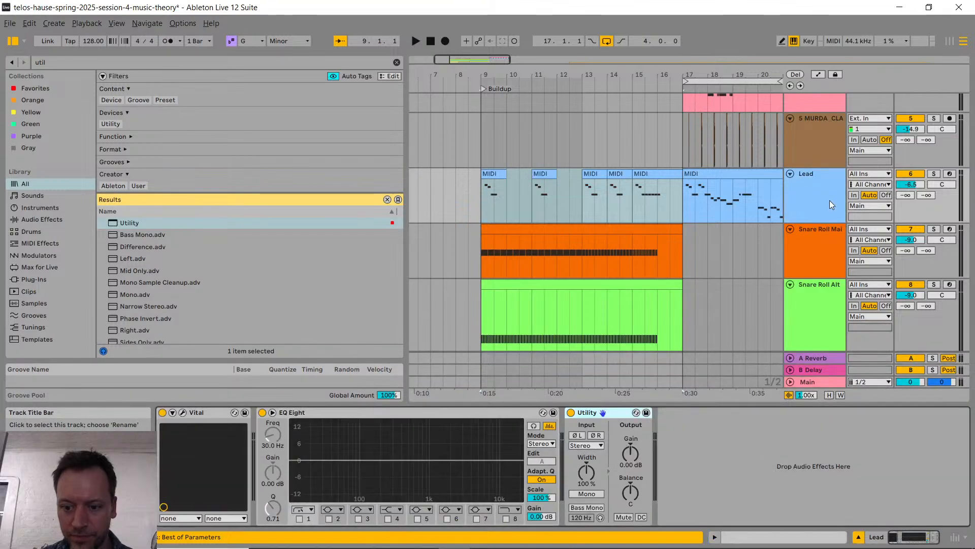
key("ctrl+f")
type("rever")
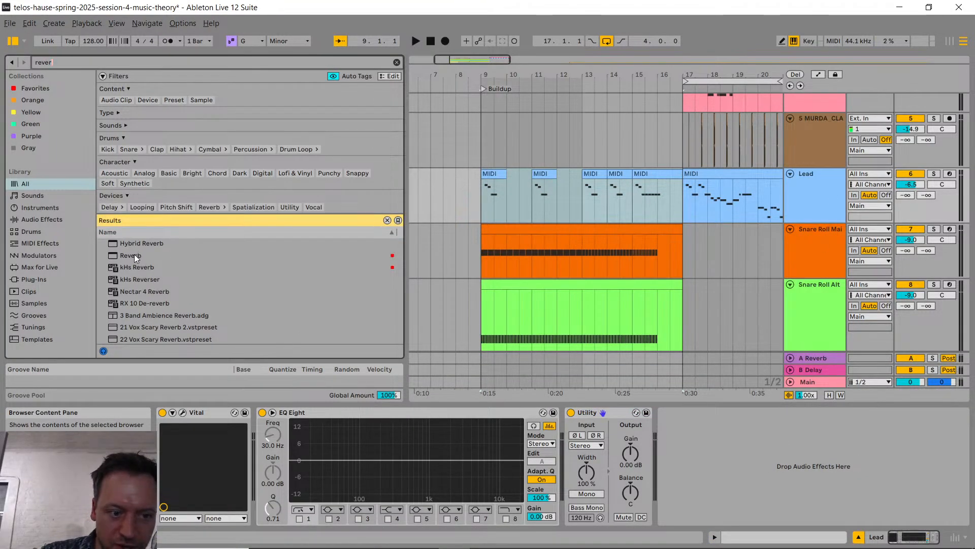
left_click_drag(135, 255, 556, 454)
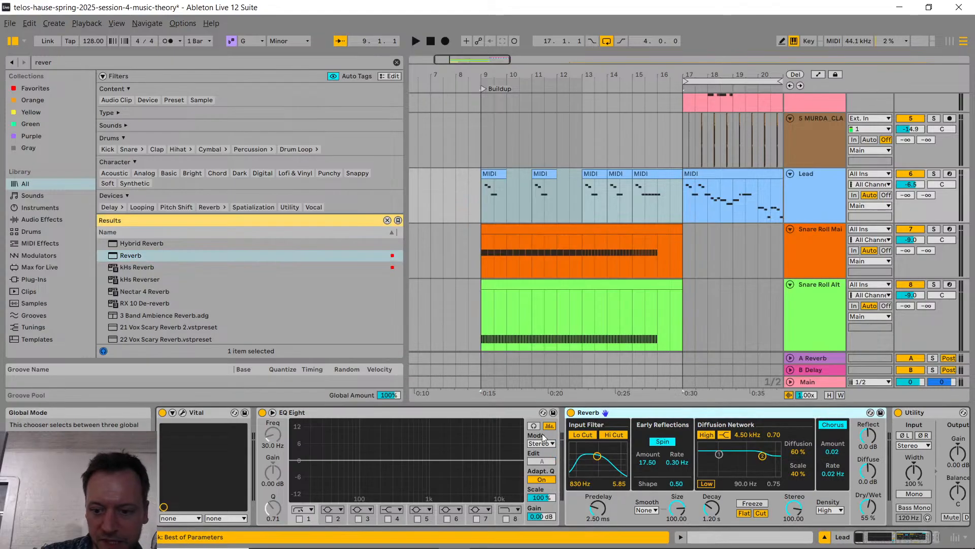
Step: Set the Lead track's Reverb to 100% Dry/Wet and a decay time of 4.34 s
left_click_drag(859, 511, 860, 473)
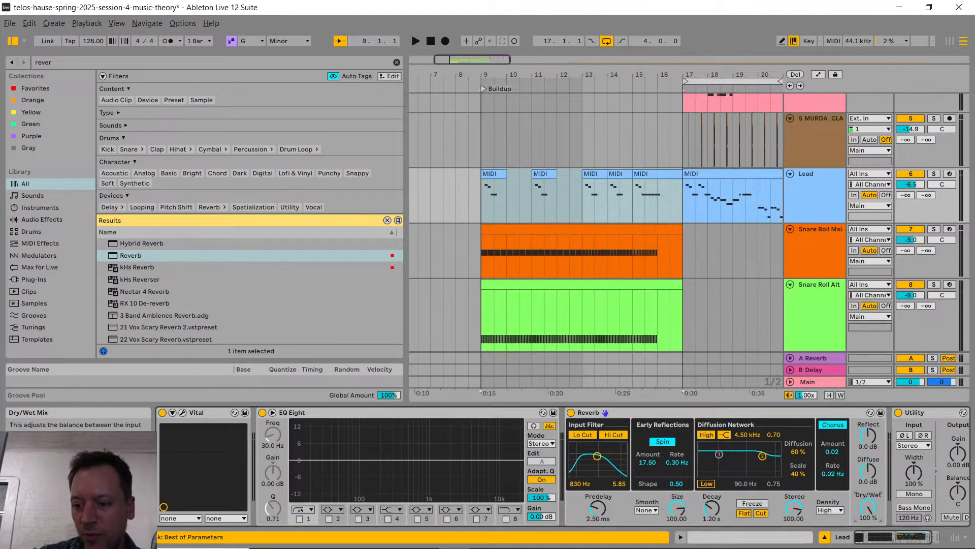
left_click_drag(875, 516, 869, 512)
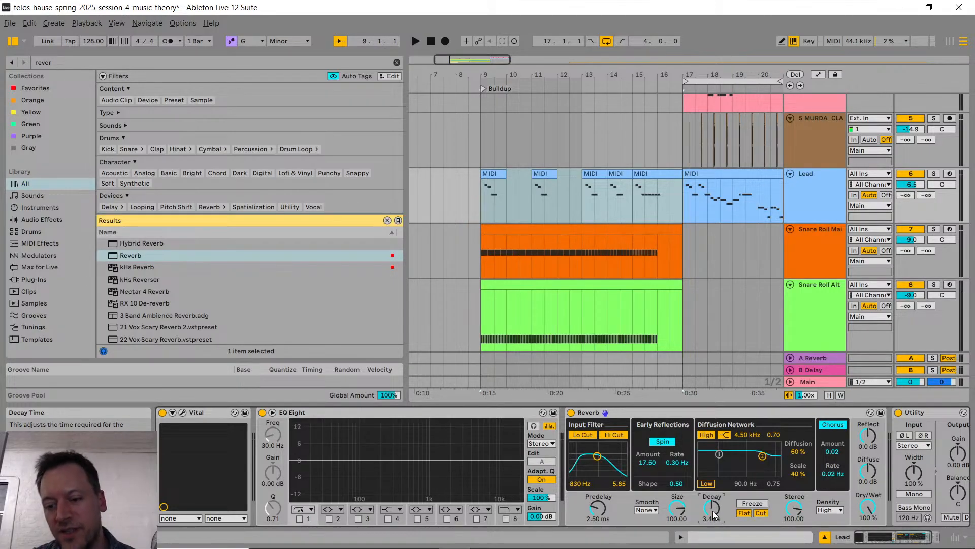
left_click_drag(712, 511, 712, 500)
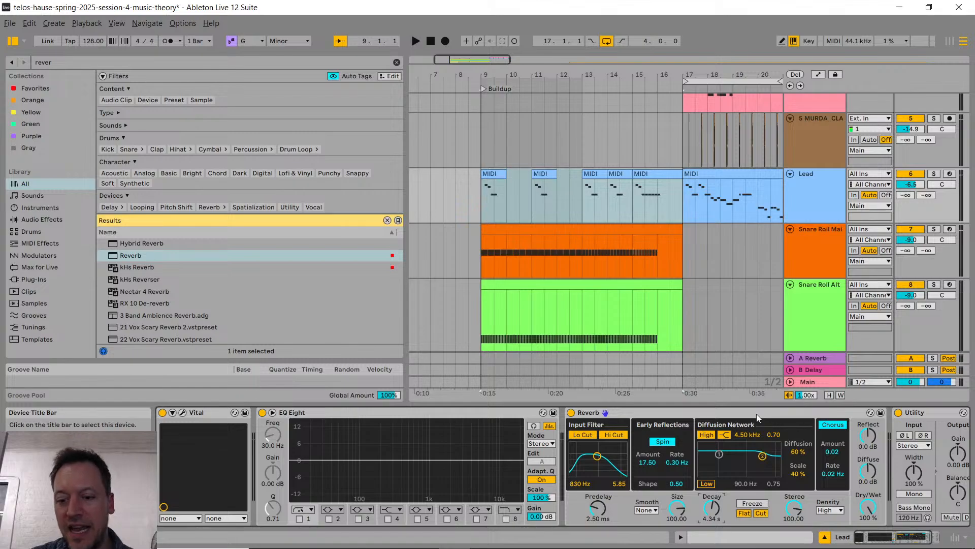
Step: Show the automation envelope for the Reverb's Dry/Wet parameter on the Lead track
right_click(876, 511)
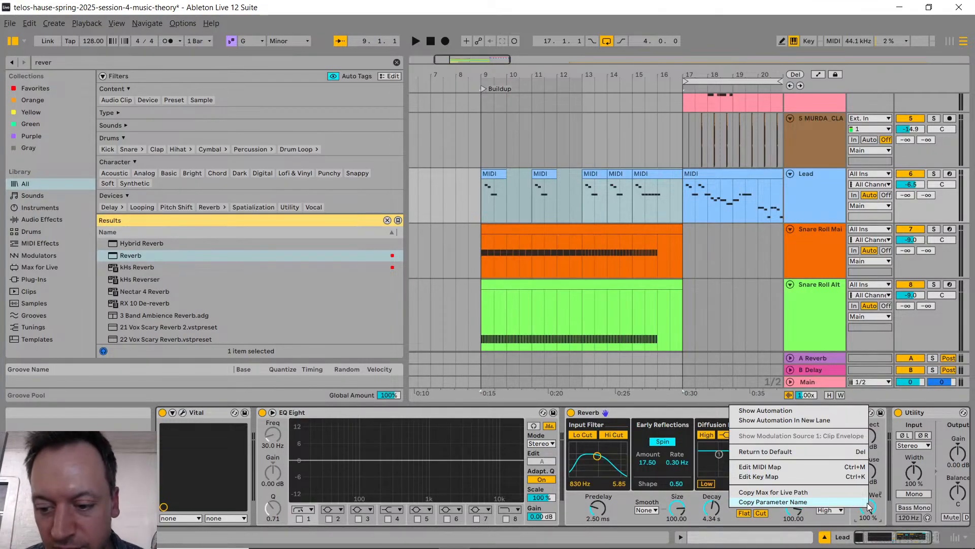
right_click(865, 506)
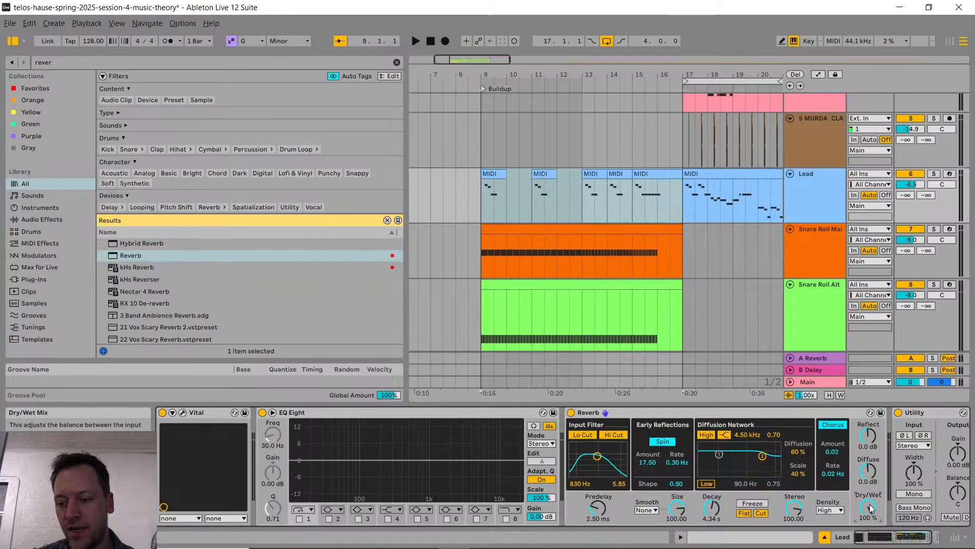
right_click(865, 506)
left_click(765, 406)
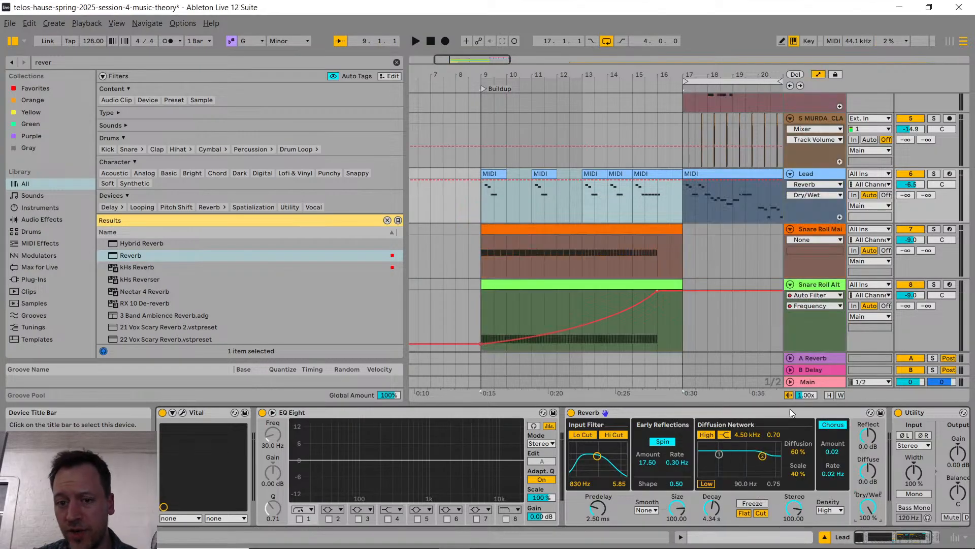
Step: Automate the Lead Reverb's Dry/Wet from 100% at bar 9 down to about 49% at bar 16, with a drop to the minimum at bar 17
left_click(479, 182)
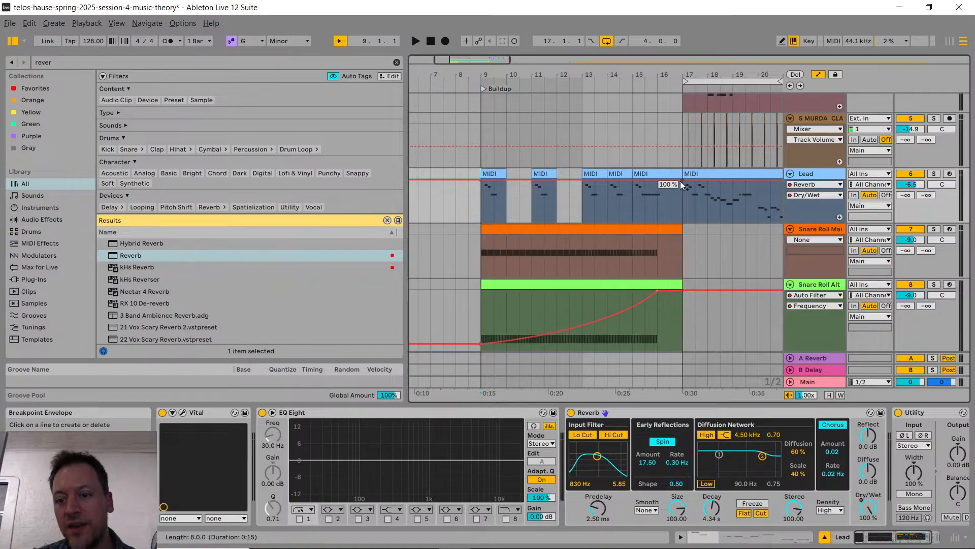
left_click(657, 191)
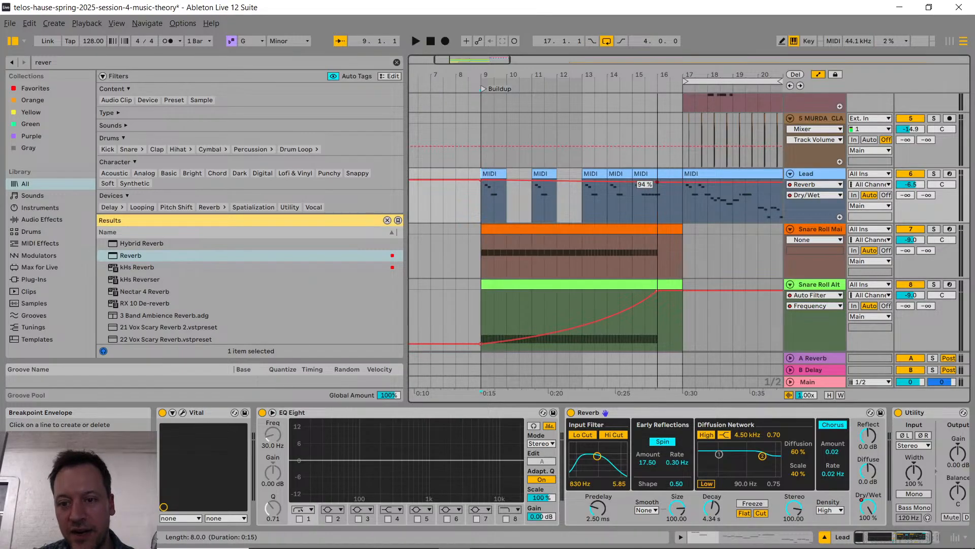
left_click_drag(658, 192, 657, 201)
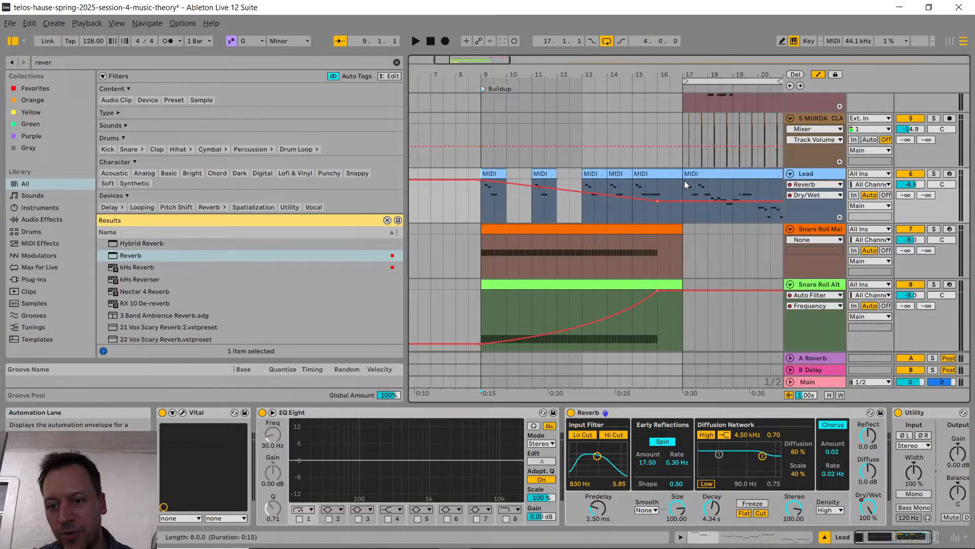
left_click_drag(696, 201, 683, 221)
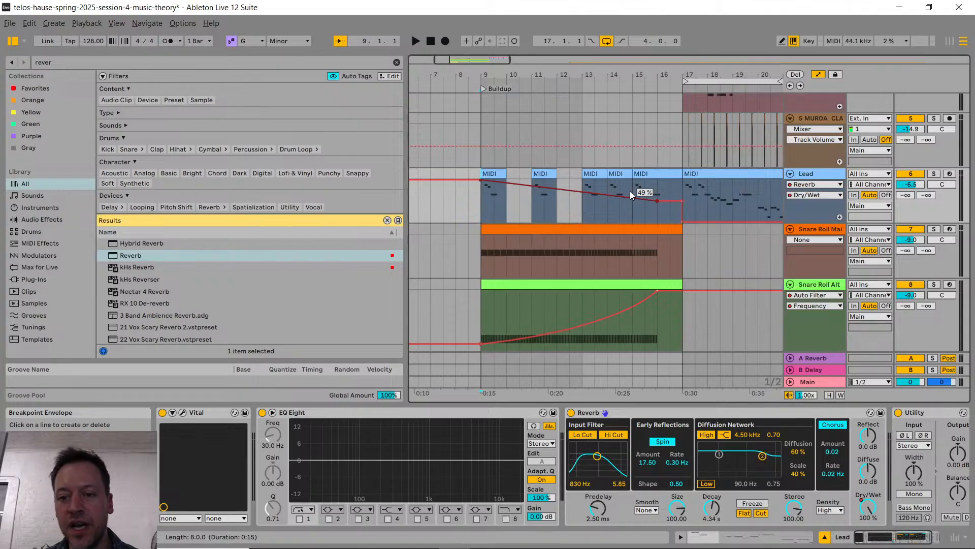
scroll(638, 192, "up", 5)
scroll(641, 196, "right", 5)
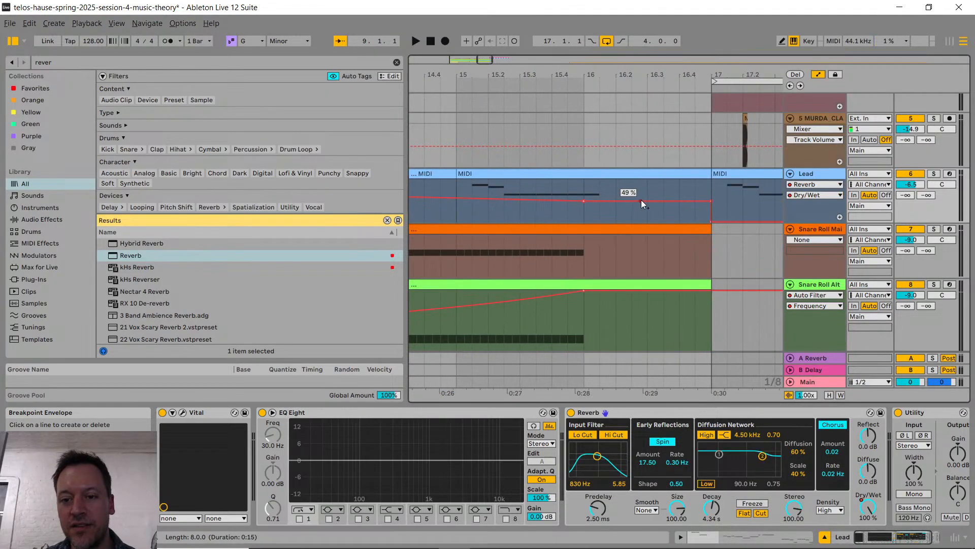
scroll(687, 194, "down", 10)
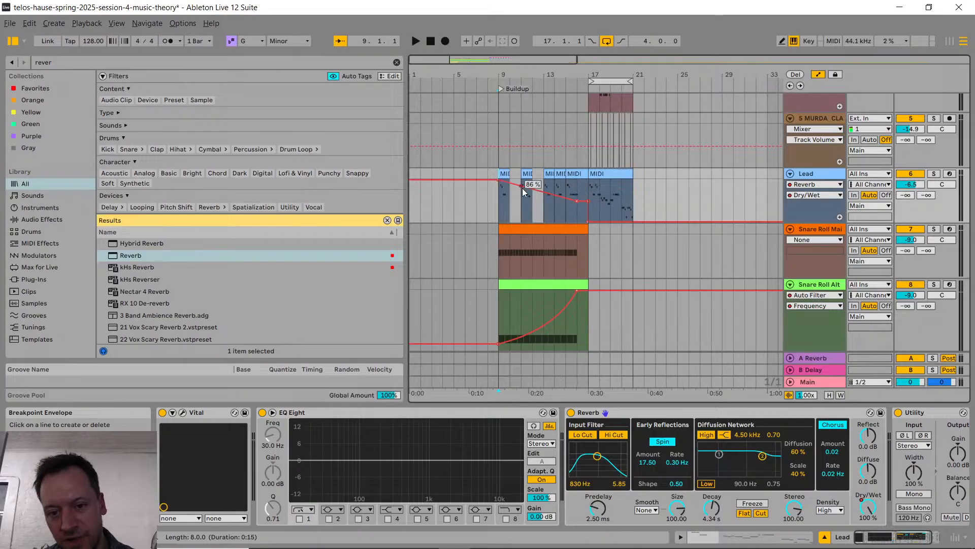
Step: Bend the Lead's Reverb Dry/Wet automation between bars 9 and 16 into an outward curve and play the buildup from bar 9
left_click_drag(537, 198, 538, 186)
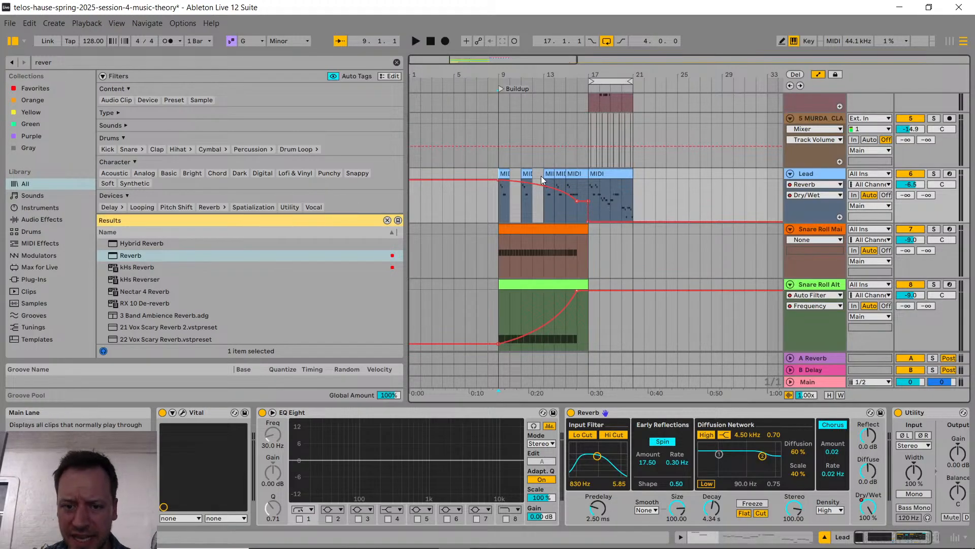
left_click(502, 159)
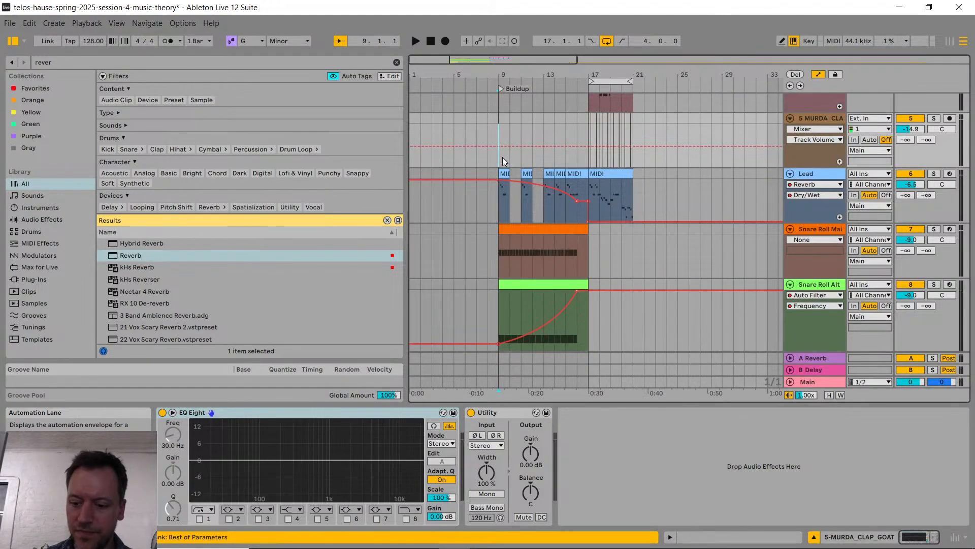
key("space")
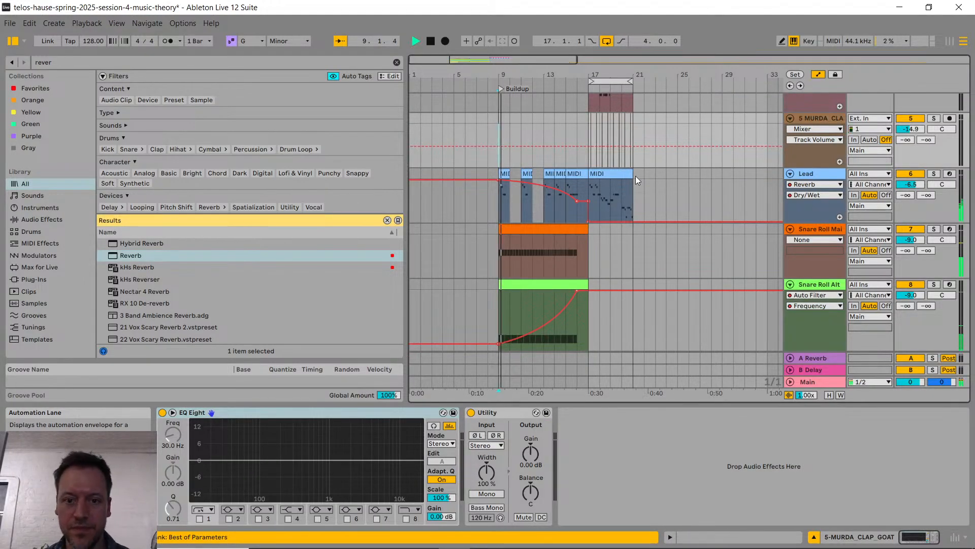
Step: Set the Lead Reverb's decay time to 7.48 s and check its Dry/Wet value at bars 16 and 10
left_click(831, 206)
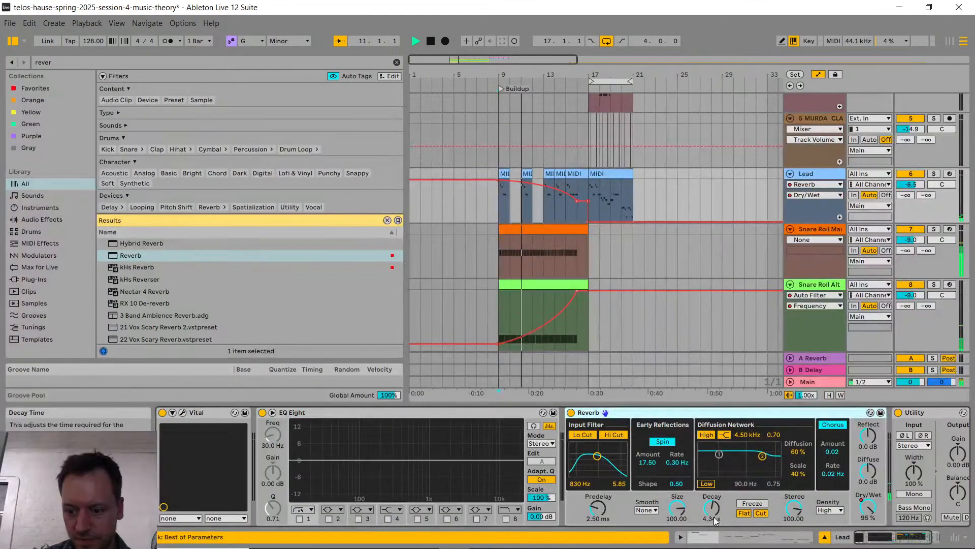
left_click_drag(712, 511, 713, 501)
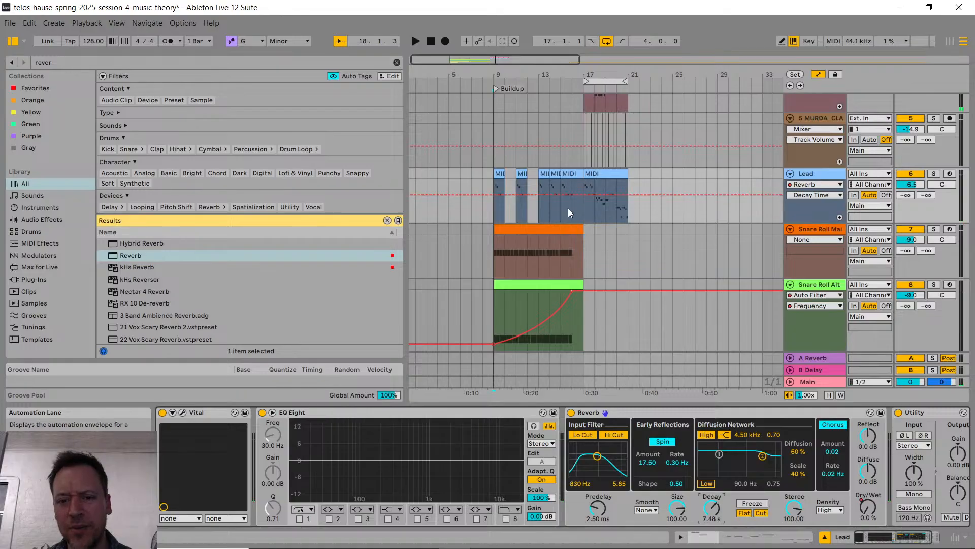
key("Tab")
key("Tab")
left_click(576, 188)
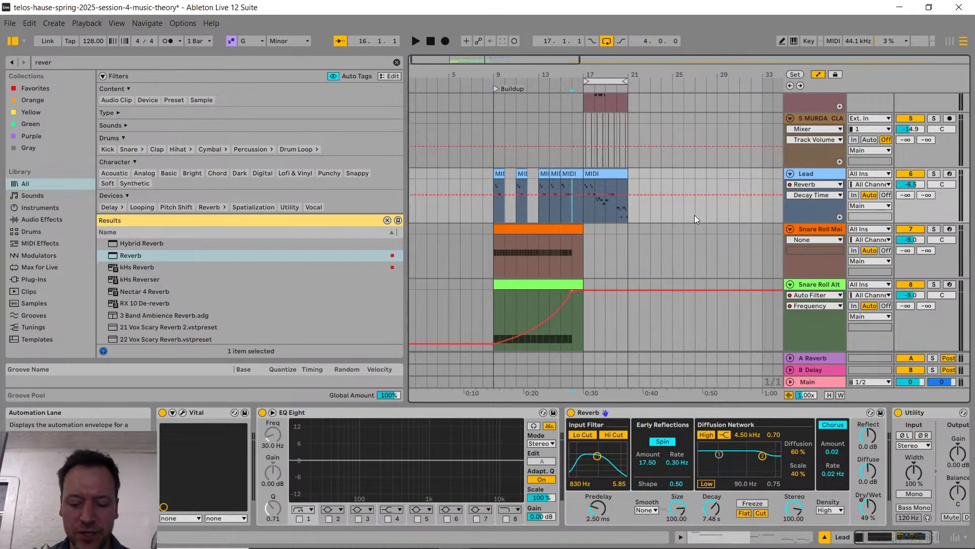
key("m")
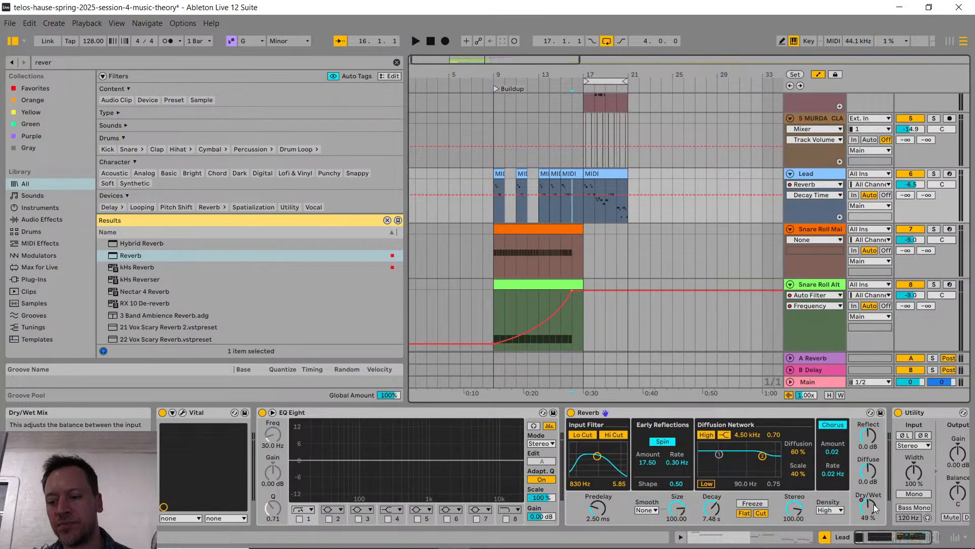
left_click(510, 205)
Step: Switch to the YouTube Studio live stream page to read the chat, and return to Ableton Live
key("alt+Tab")
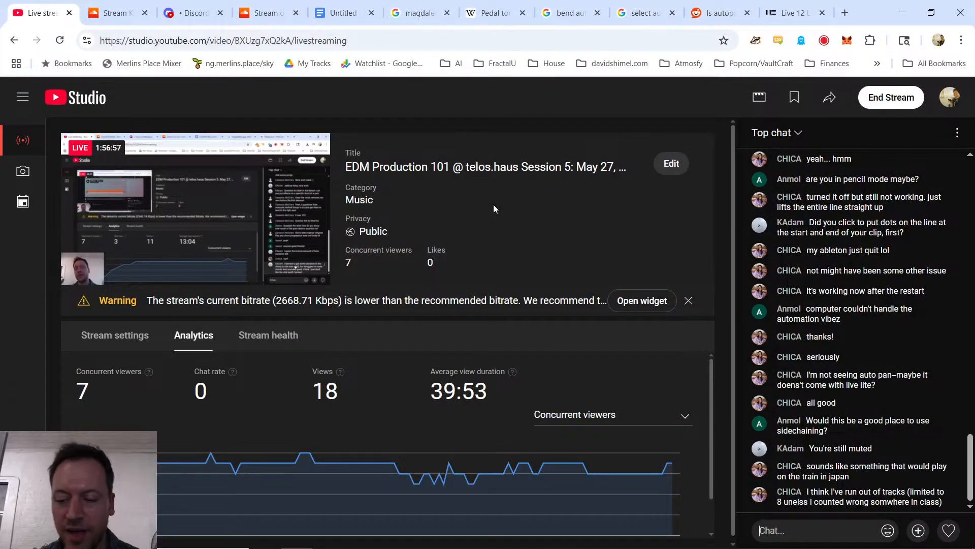
key("alt+Tab")
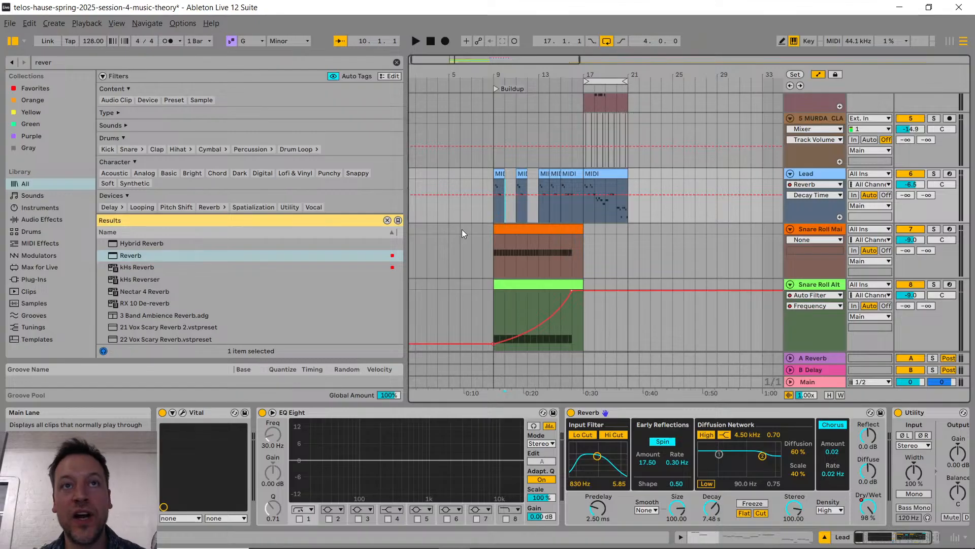
Step: Hide the automation envelopes in the arrangement
scroll(483, 237, "down", 3)
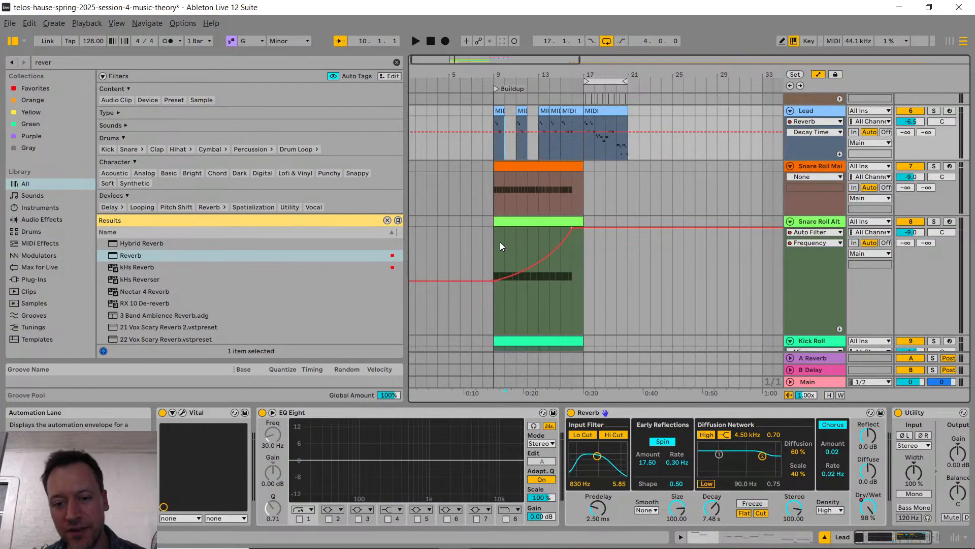
scroll(502, 247, "down", 3)
scroll(502, 248, "up", 7)
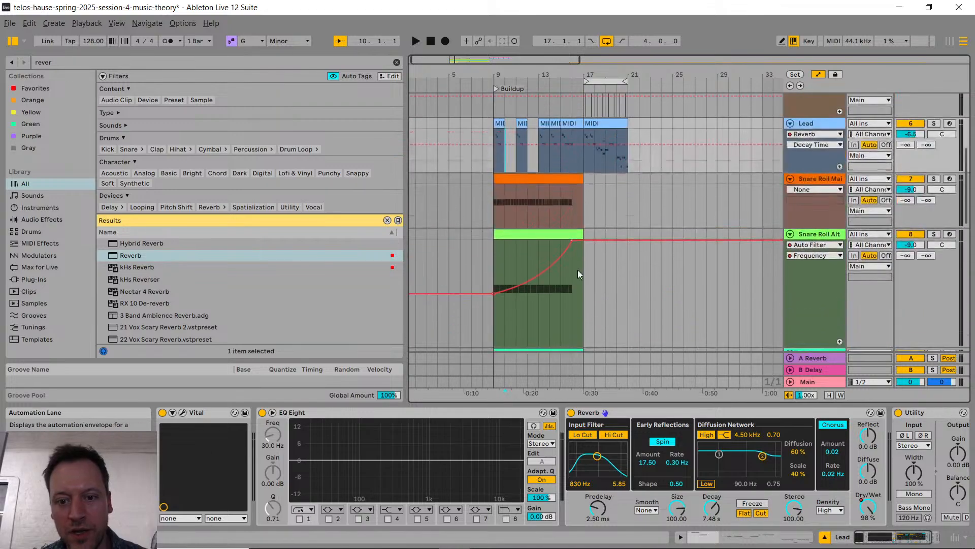
scroll(591, 249, "up", 3)
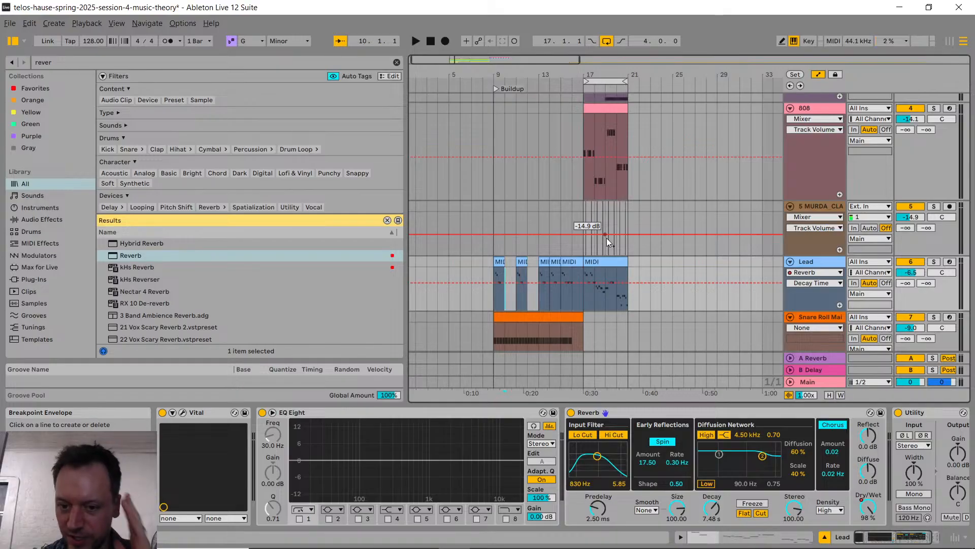
scroll(362, 269, "down", 2)
scroll(584, 201, "down", 10)
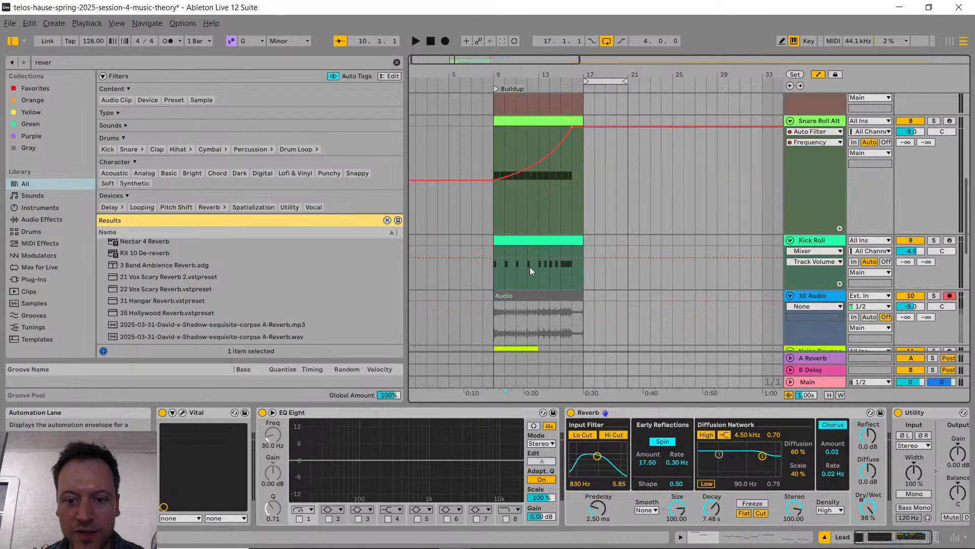
key("a")
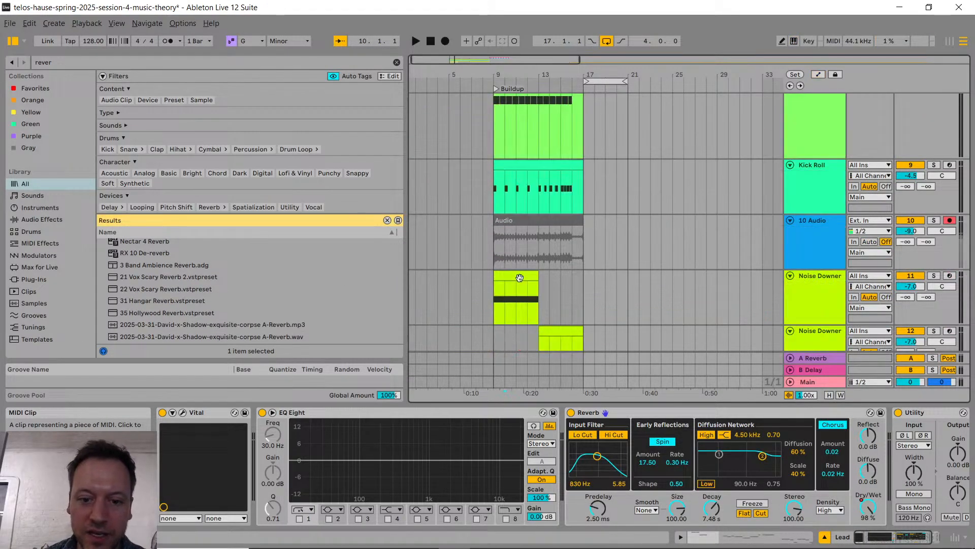
Step: Select the Noise Downer clip at bar 9 and show its track's device chain
left_click(518, 277)
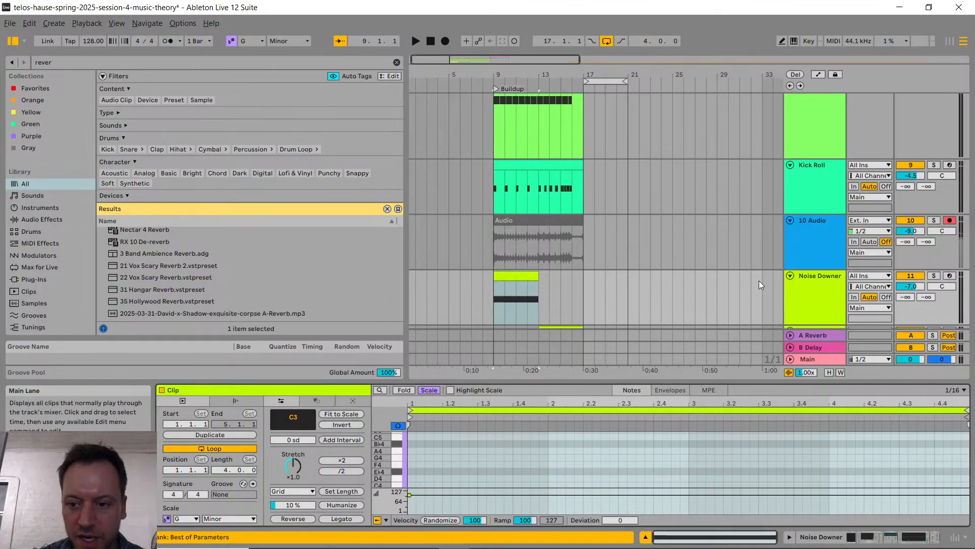
left_click(803, 289)
double_click(803, 289)
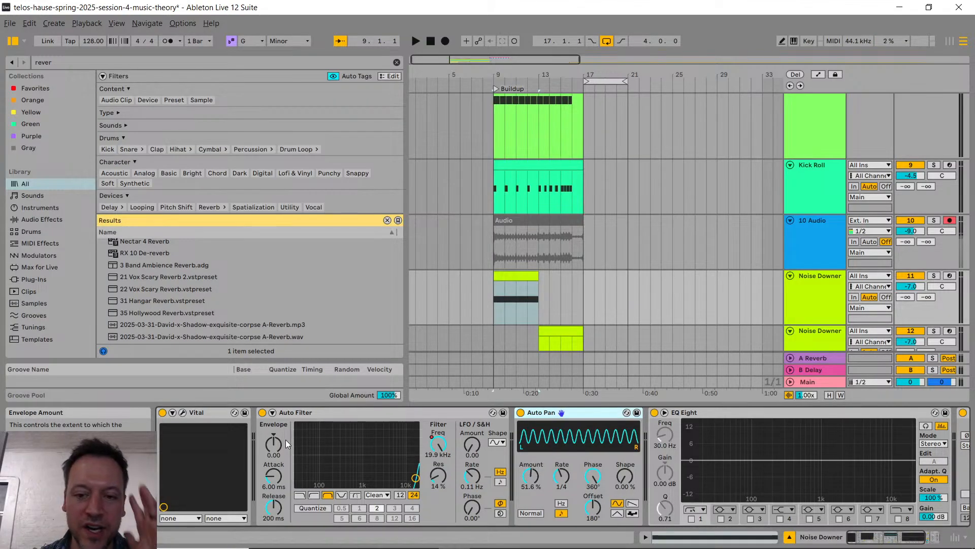
mouse_move(583, 228)
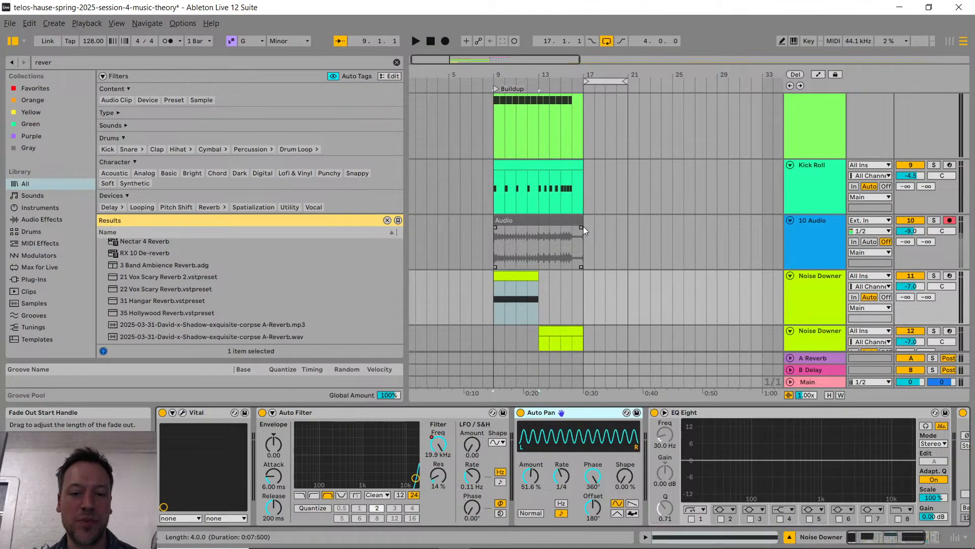
Step: Select the Lead track's buildup section from bar 9 to bar 17
scroll(586, 188, "up", 5)
scroll(534, 206, "up", 8)
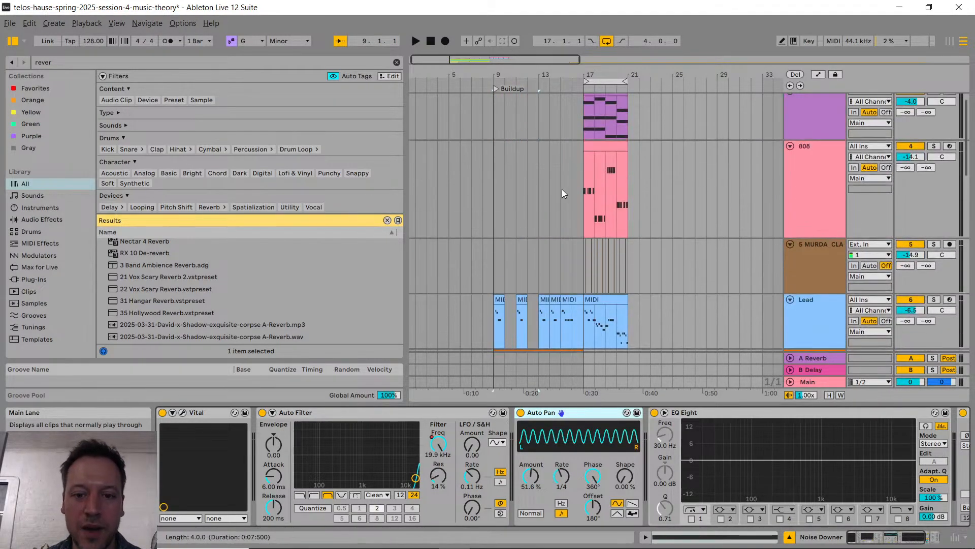
scroll(562, 189, "down", 5)
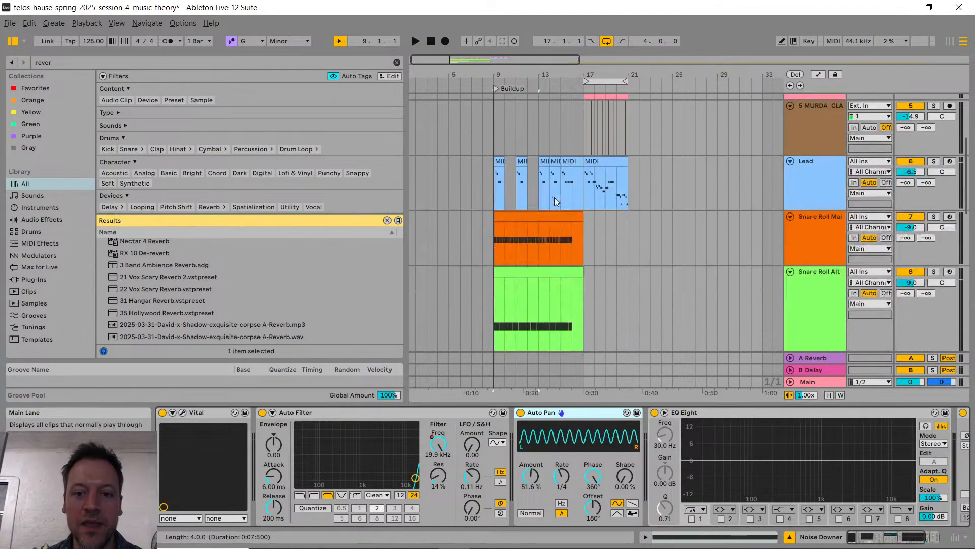
left_click(503, 183)
left_click_drag(504, 183, 580, 175)
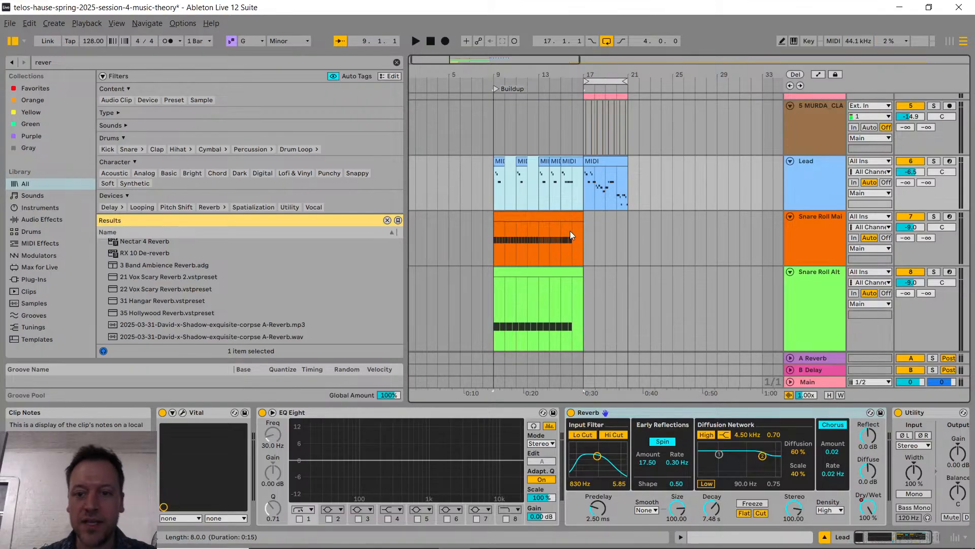
Step: Examine the tracks around bars 14 to 20, focusing on the last bar before the drop
scroll(589, 230, "up", 5)
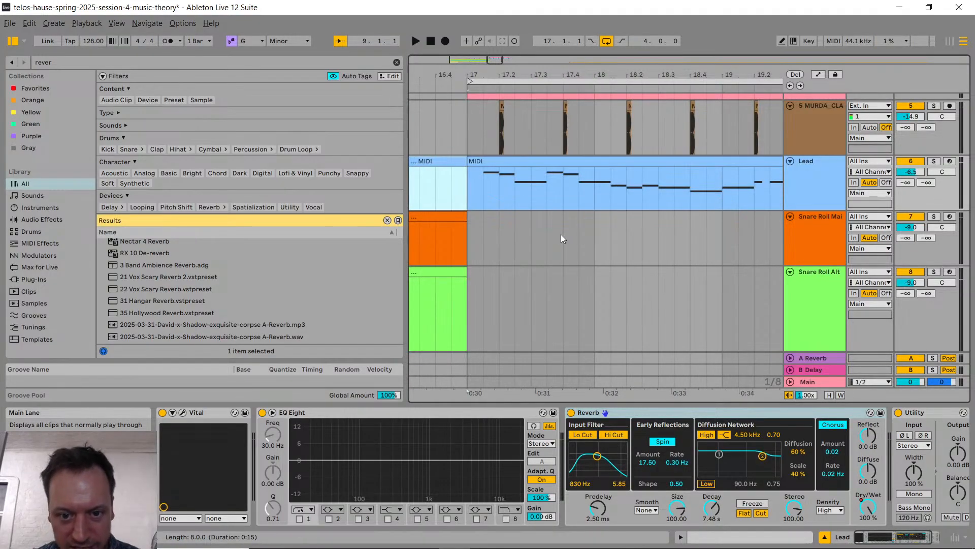
scroll(554, 235, "down", 5)
left_click(551, 136)
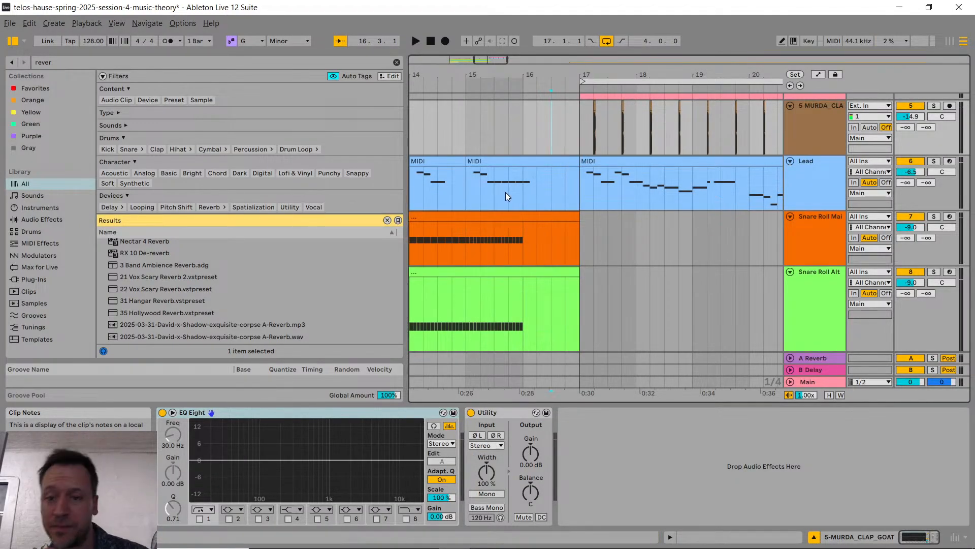
scroll(523, 218, "up", 3)
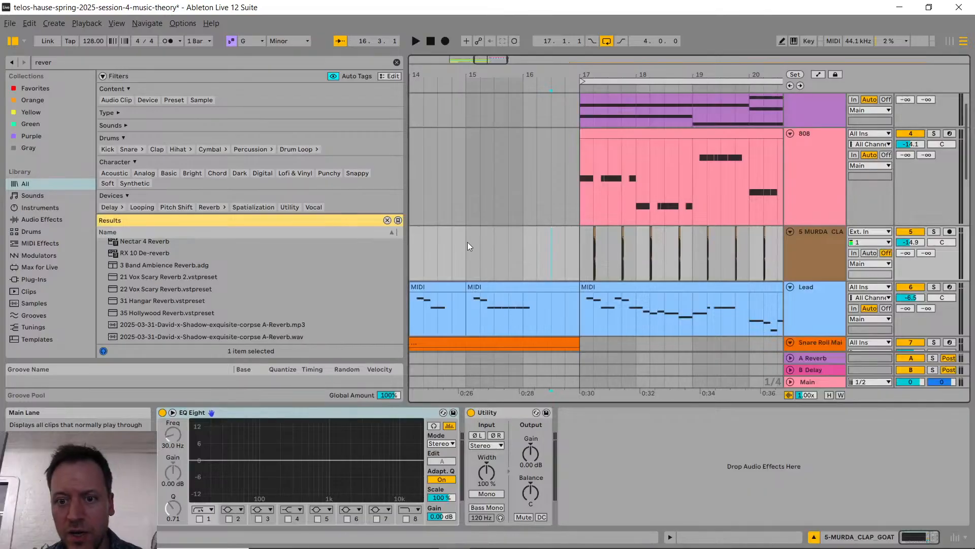
scroll(519, 239, "down", 1)
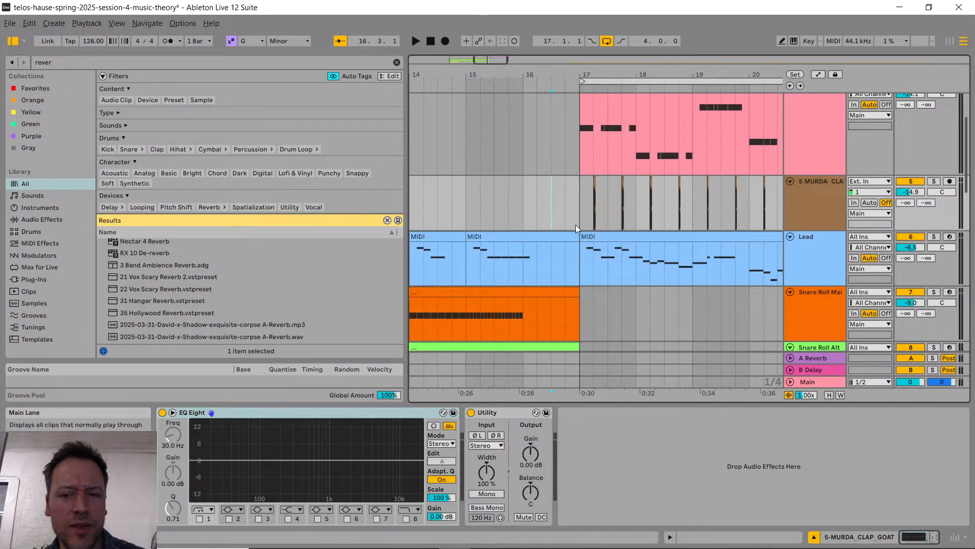
scroll(575, 225, "down", 5)
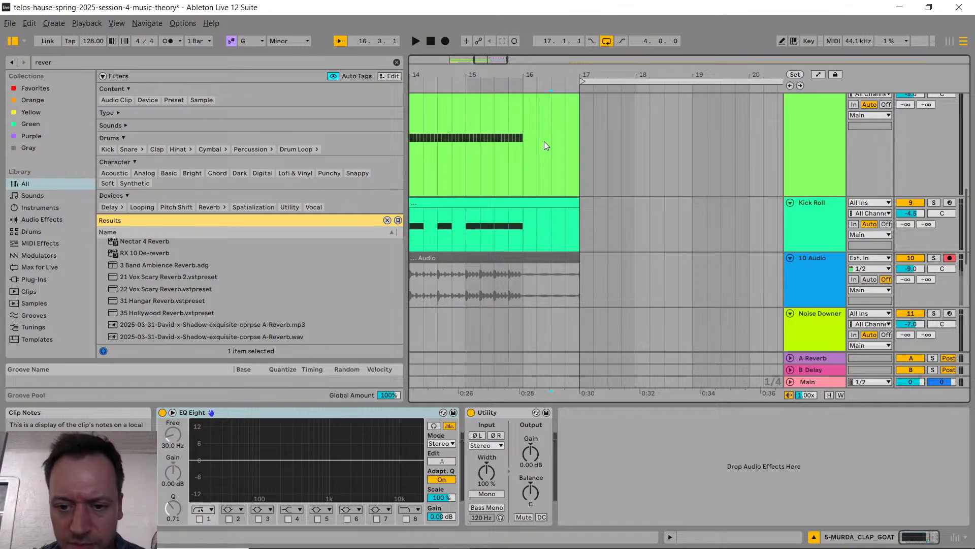
scroll(544, 142, "up", 4)
scroll(596, 239, "up", 2)
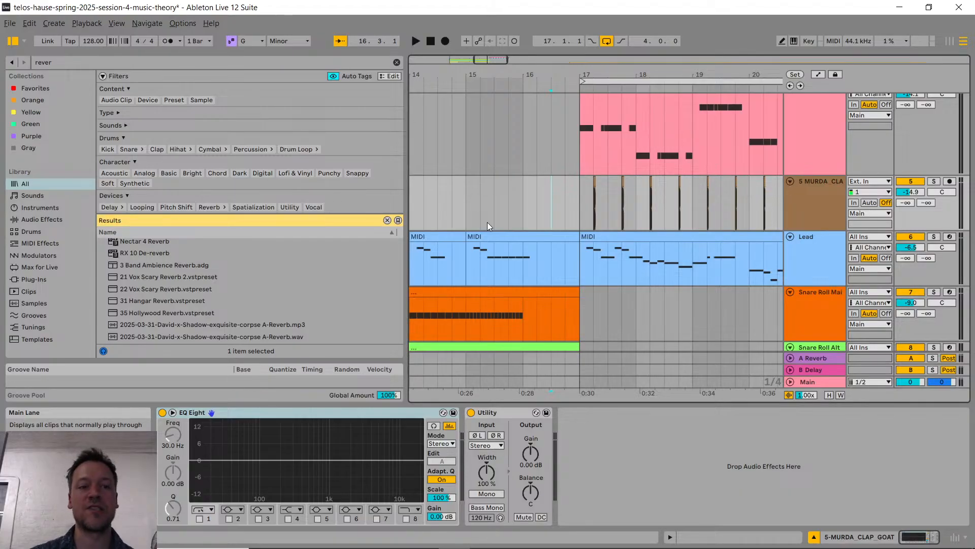
Step: Switch to Chrome and search Google Images for "tom drum" in a new tab
key("alt+Tab")
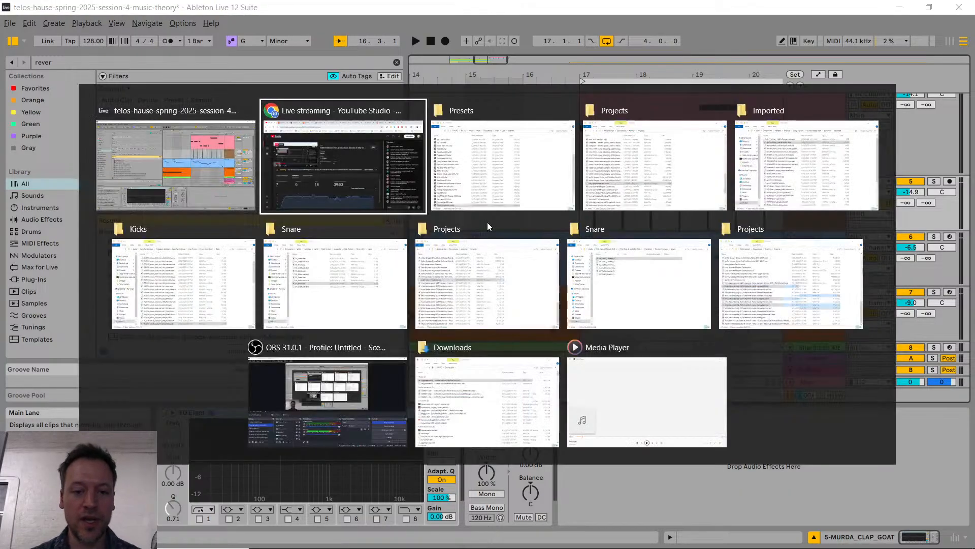
key("ctrl+t")
type("t")
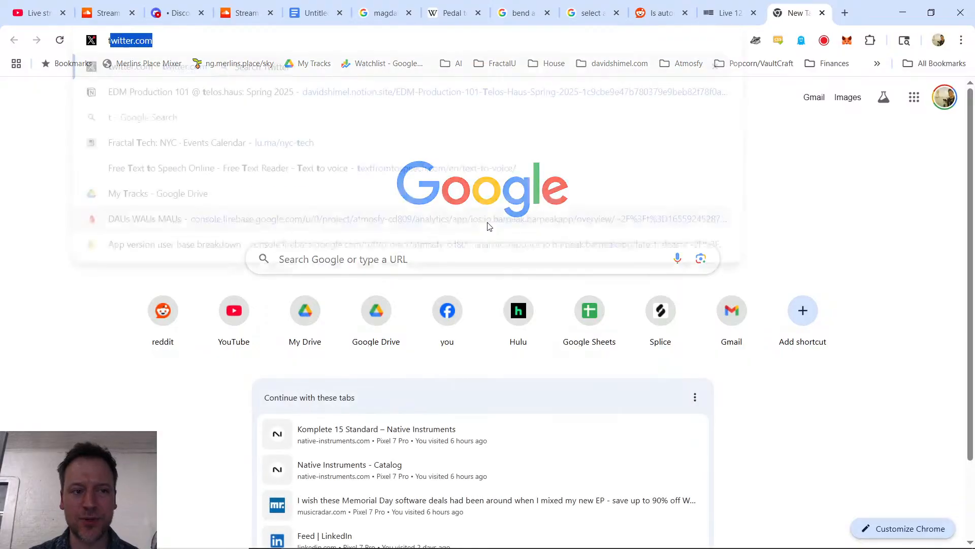
type("om drum")
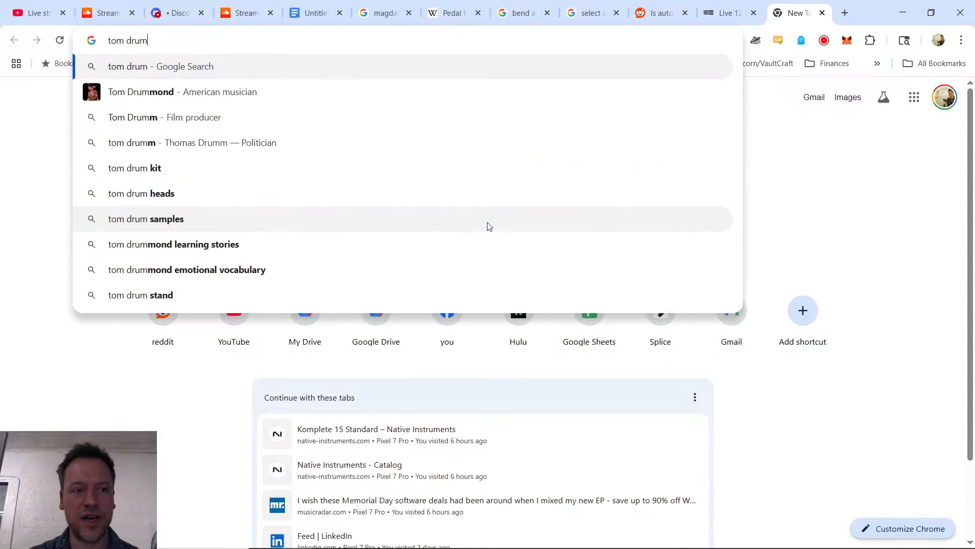
key("Return")
left_click(218, 148)
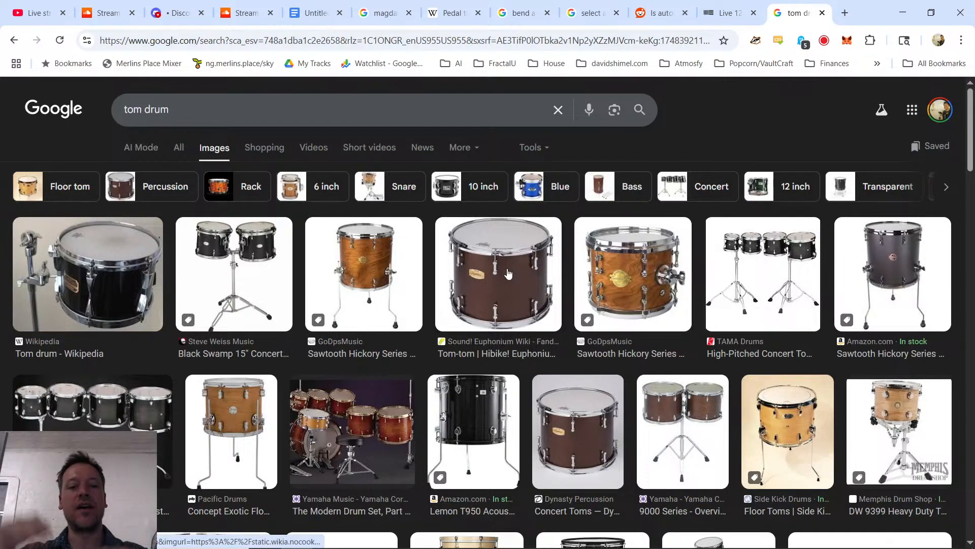
key("alt+Tab")
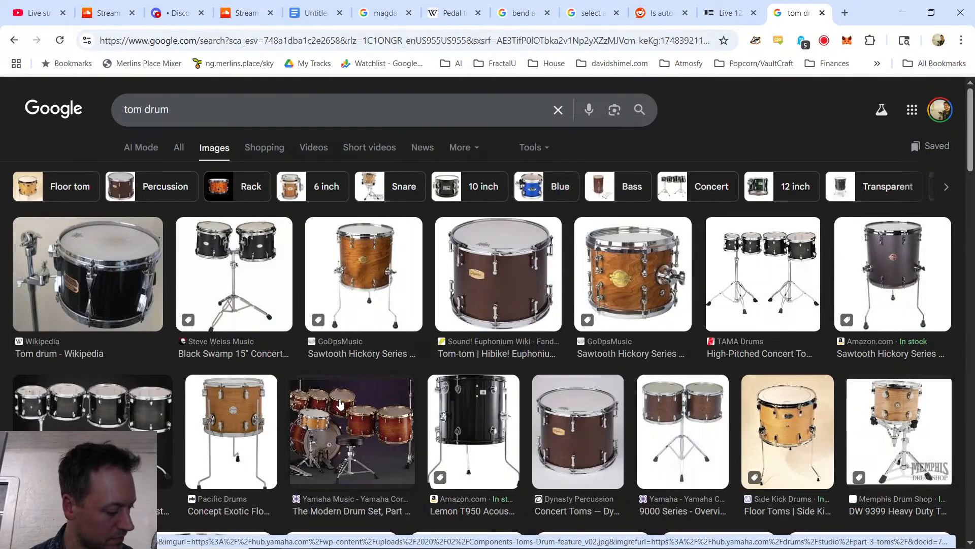
Step: Switch to Ableton Live and search the browser for "tom" samples
key("alt+Tab")
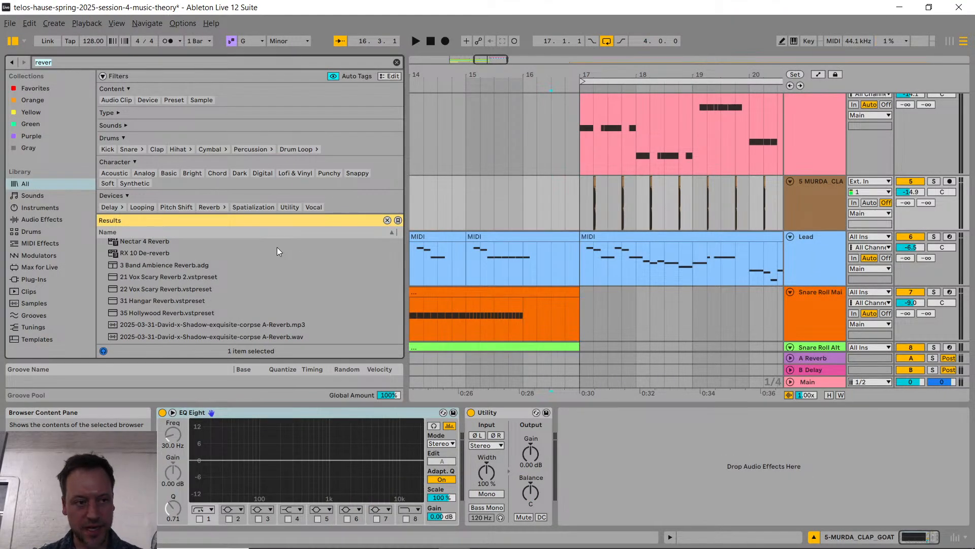
type("tom")
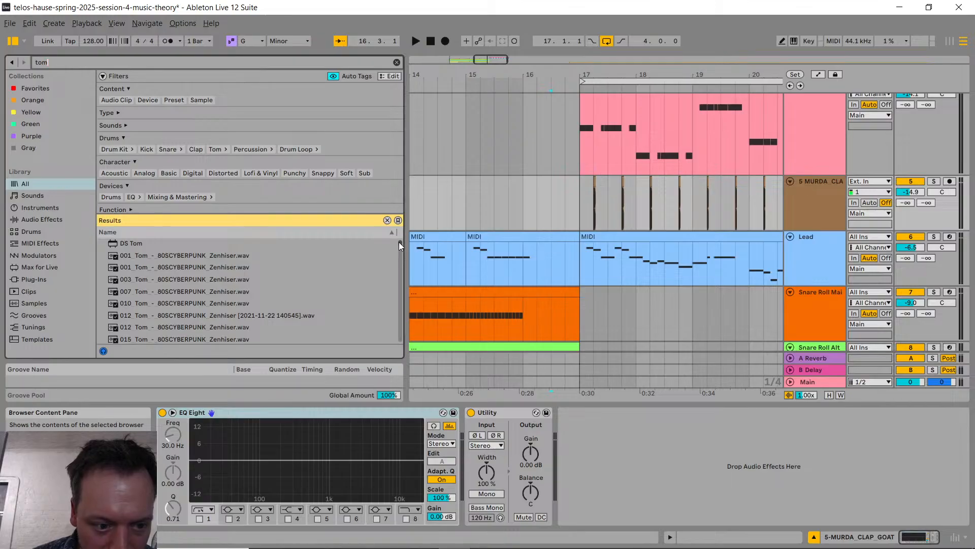
left_click_drag(398, 242, 399, 281)
left_click(248, 288)
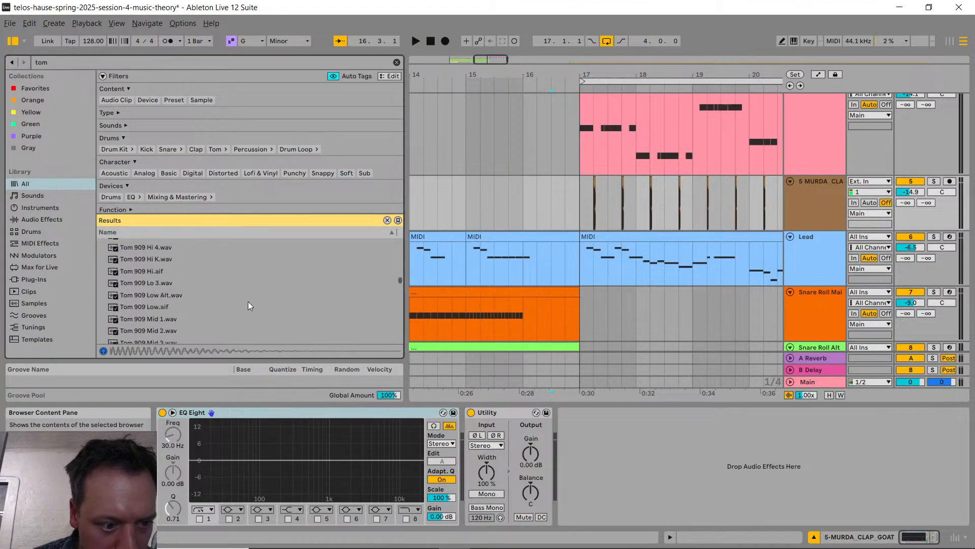
scroll(249, 301, "up", 10)
left_click_drag(400, 279, 399, 270)
scroll(207, 310, "down", 5)
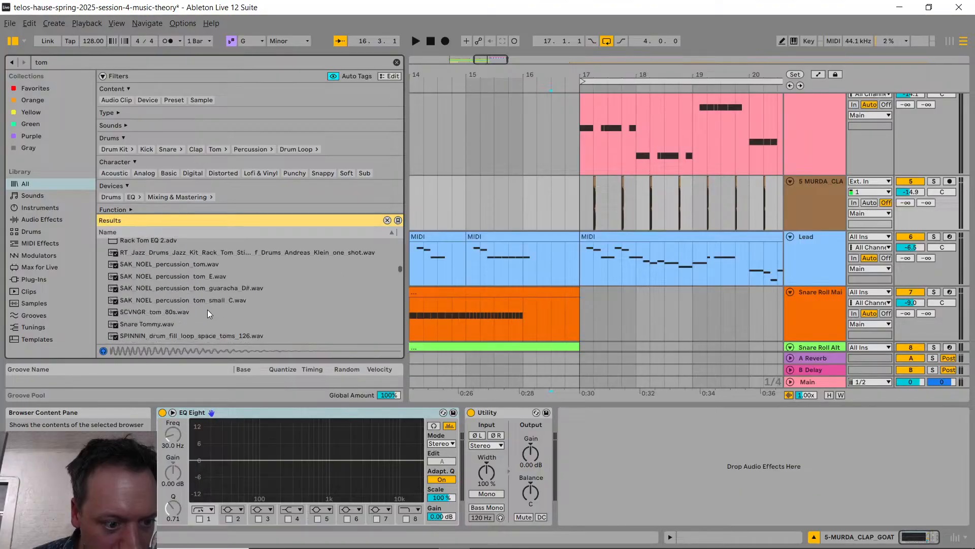
scroll(178, 324, "up", 5)
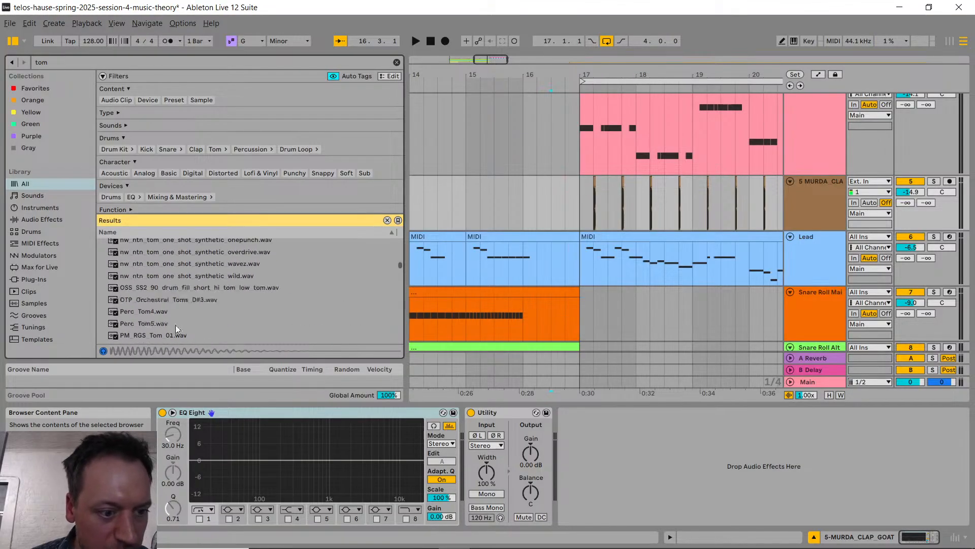
Step: Audition Perc Tom5.wav and Lo-Fi Tech Tom.adv from the tom search results
left_click(170, 310)
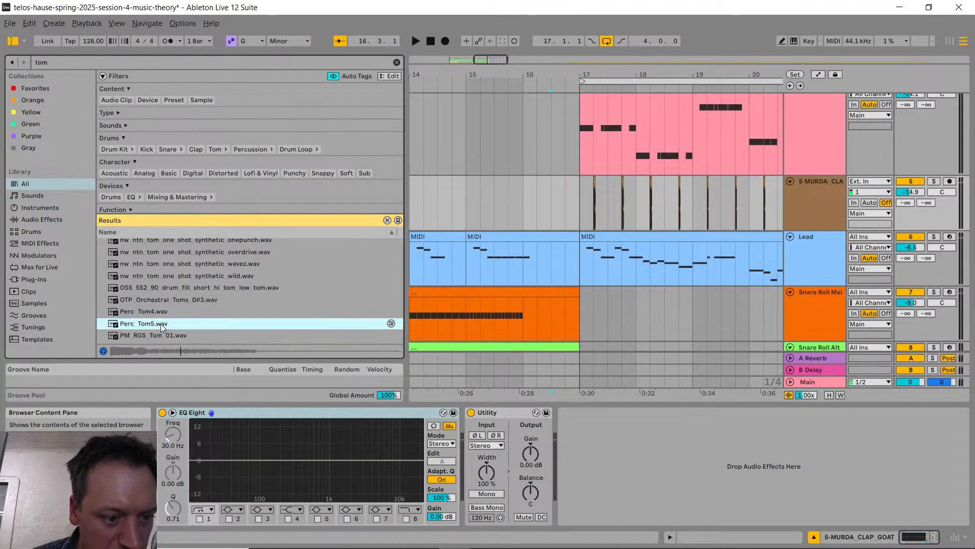
scroll(178, 320, "up", 3)
scroll(188, 318, "up", 5)
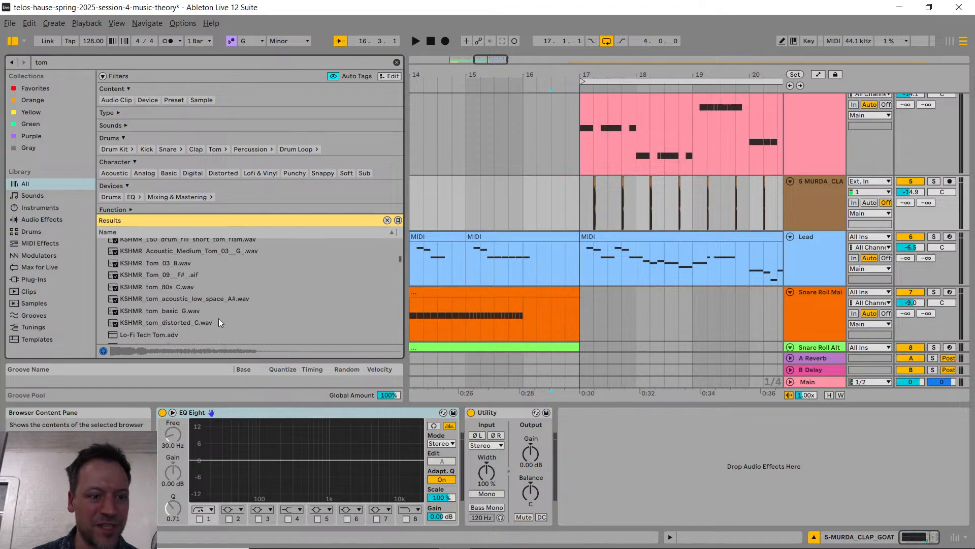
left_click(177, 299)
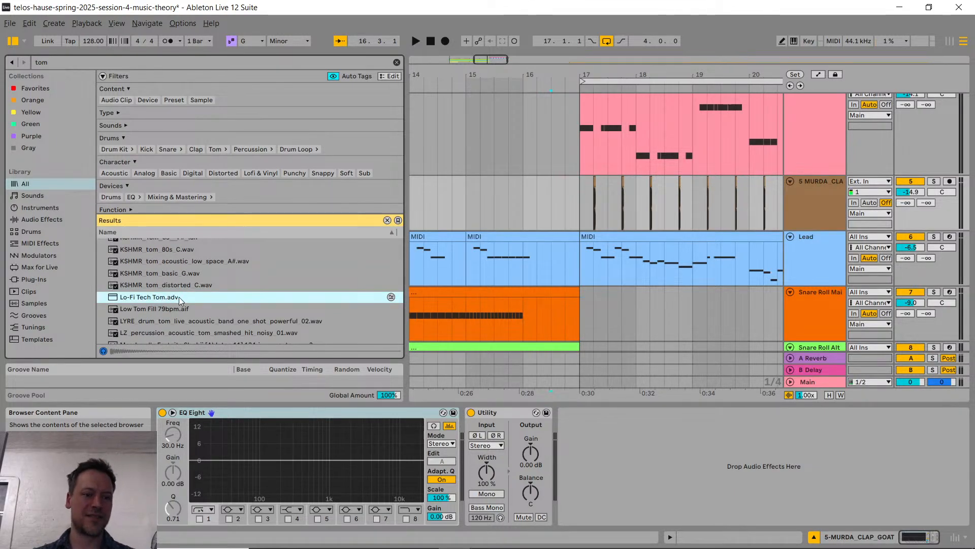
scroll(299, 276, "up", 4)
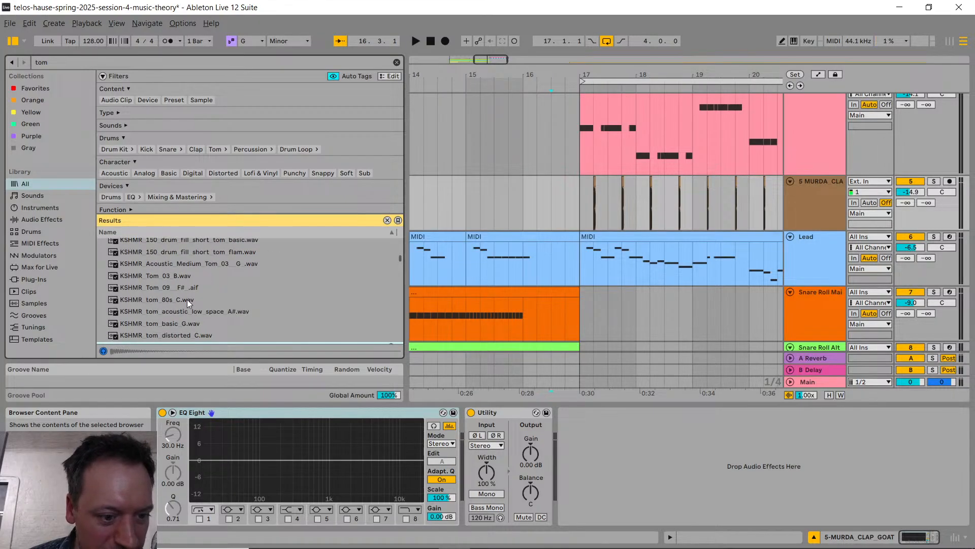
Step: Audition the KSHMR tom samples, including tom basic G, tom distorted C, Tom 03 B and Acoustic Medium Tom 03 G
left_click(187, 300)
scroll(187, 299, "down", 3)
left_click(192, 285)
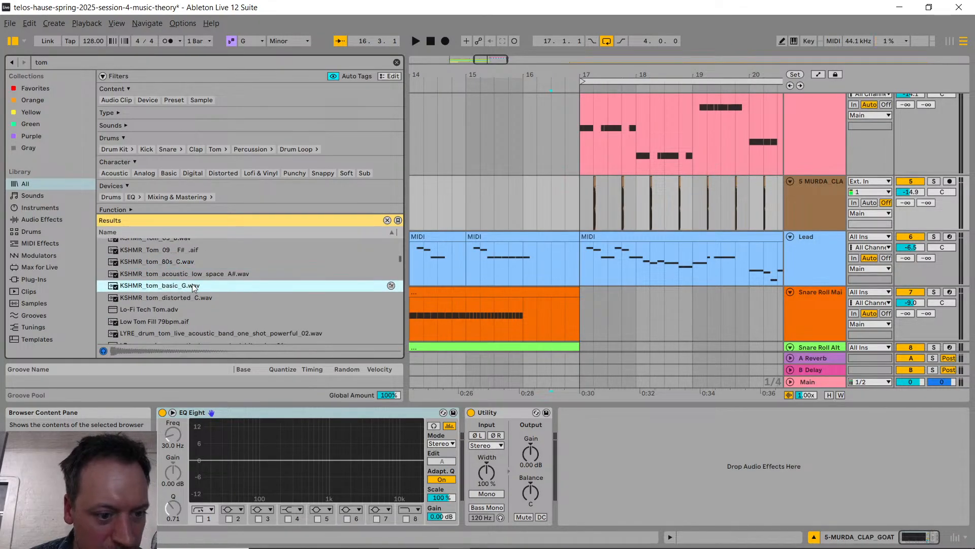
left_click(212, 296)
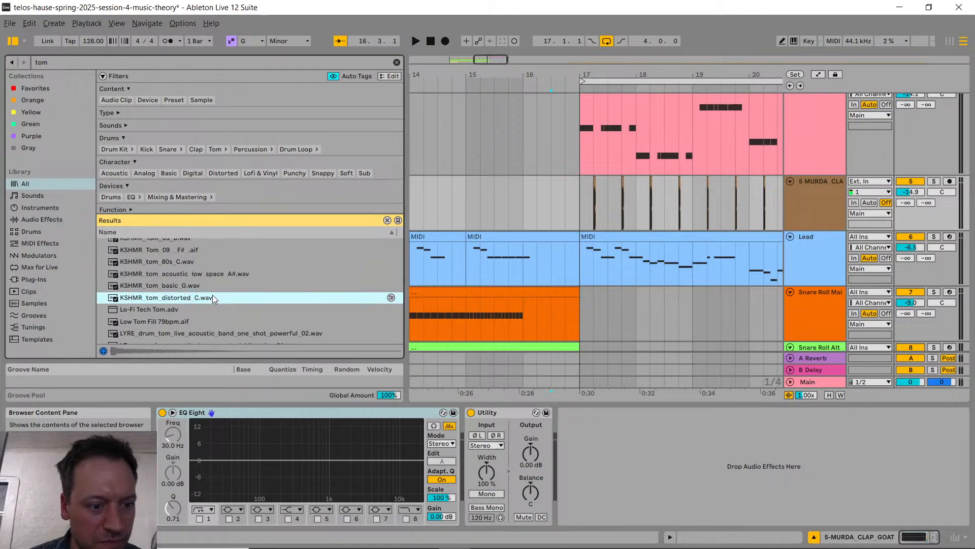
left_click(207, 288)
scroll(206, 287, "up", 4)
left_click(199, 288)
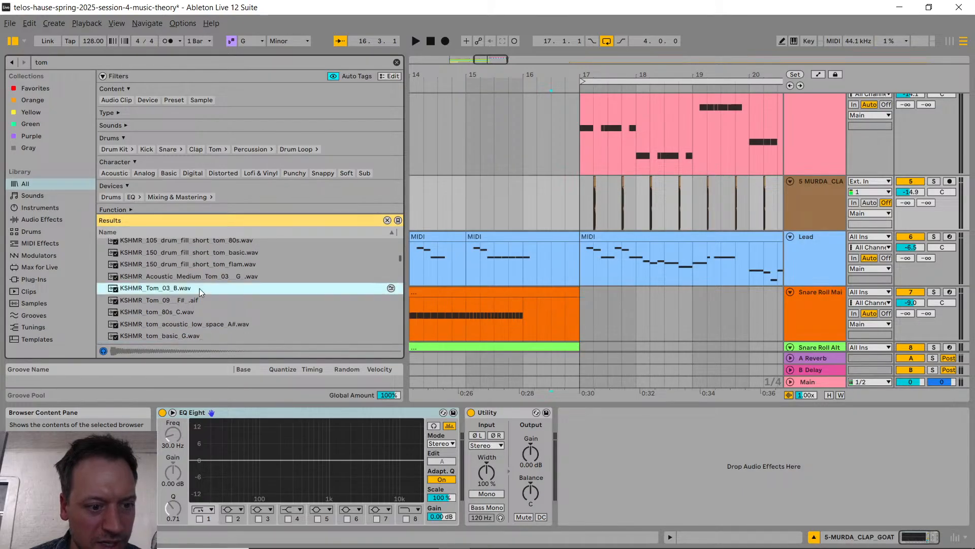
scroll(200, 288, "down", 2)
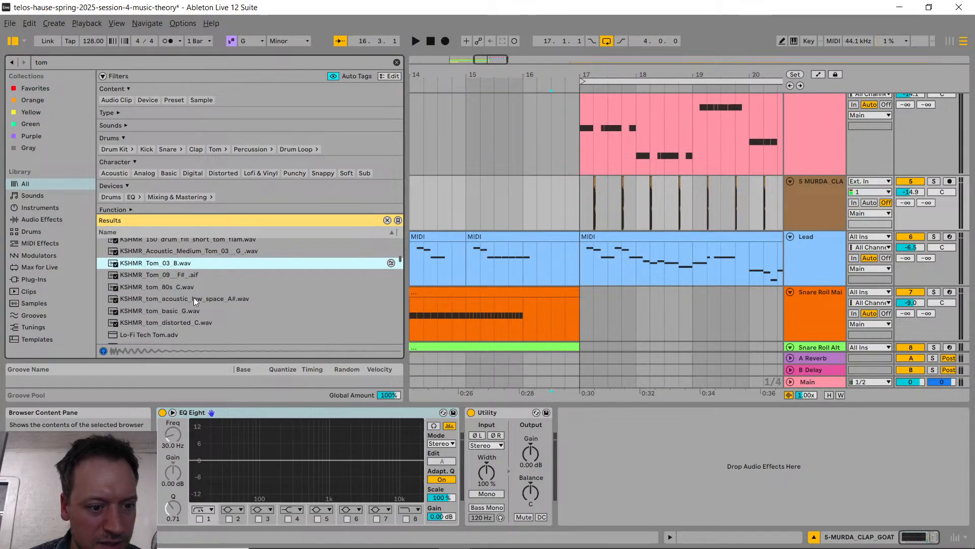
left_click(194, 308)
left_click(230, 251)
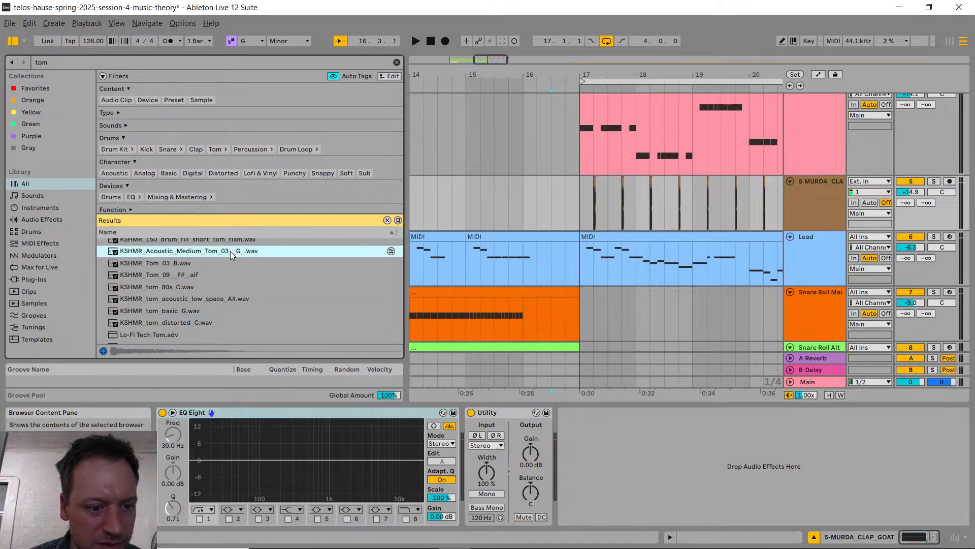
scroll(249, 255, "up", 2)
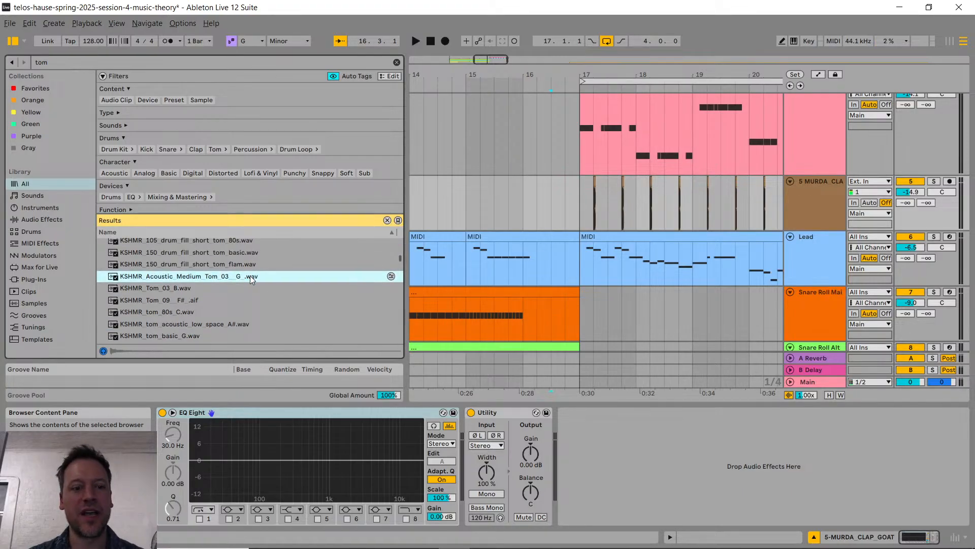
Step: Show the KSHMR Acoustic Medium Tom 03 G sample in File Explorer and select its audio file
right_click(250, 275)
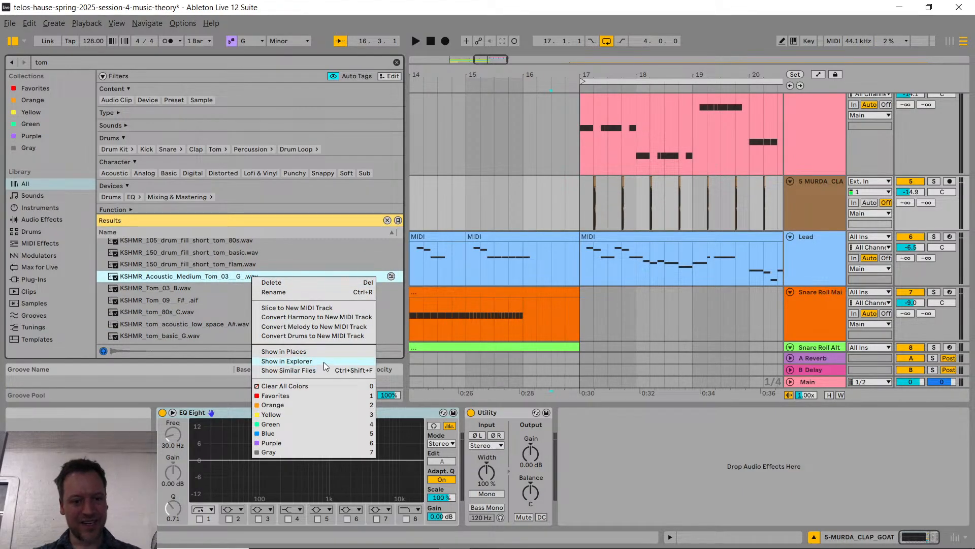
left_click(286, 361)
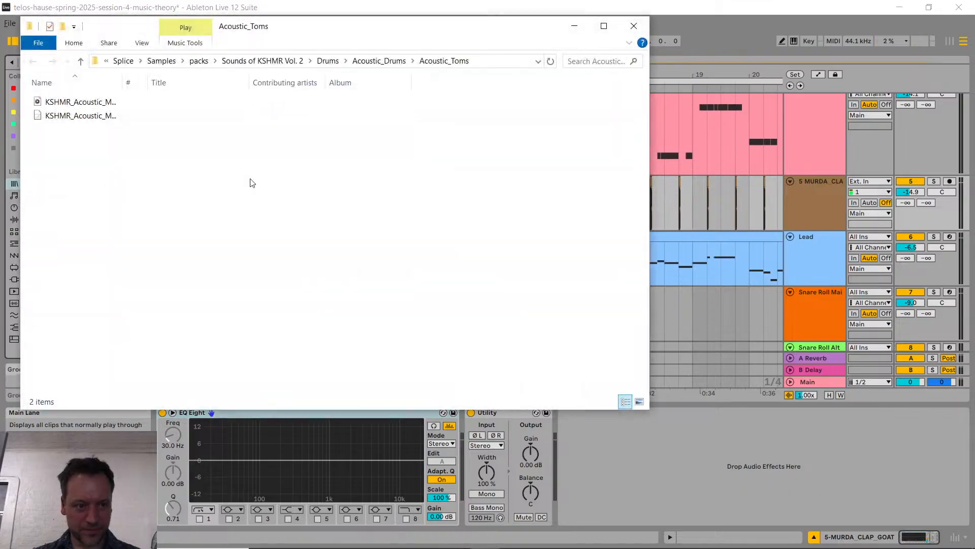
left_click(93, 99)
Step: Switch to Discord in Chrome and post the selected tom sample from File Explorer to the edm-production-101 channel
key("alt+Tab")
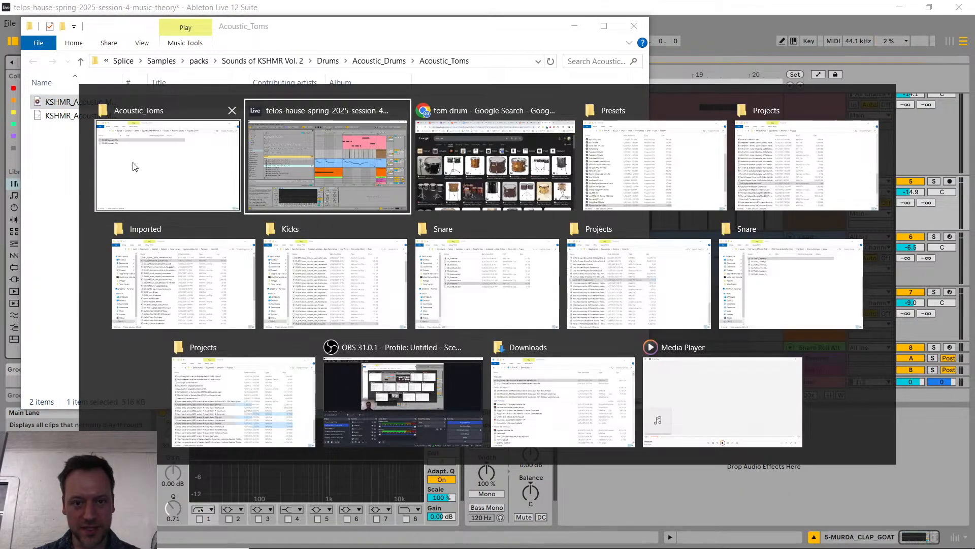
key("alt+Tab")
left_click(175, 13)
key("alt+Tab")
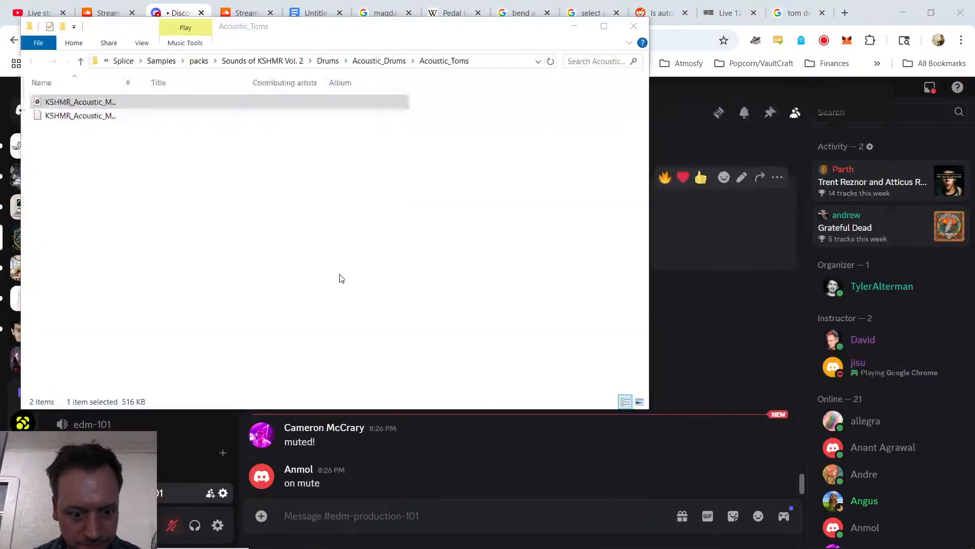
left_click_drag(115, 105, 383, 484)
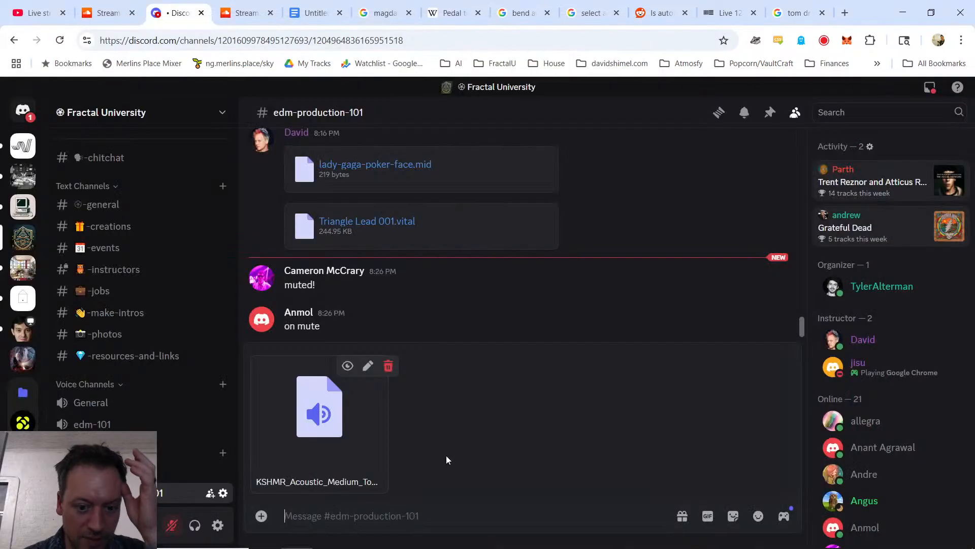
key("Return")
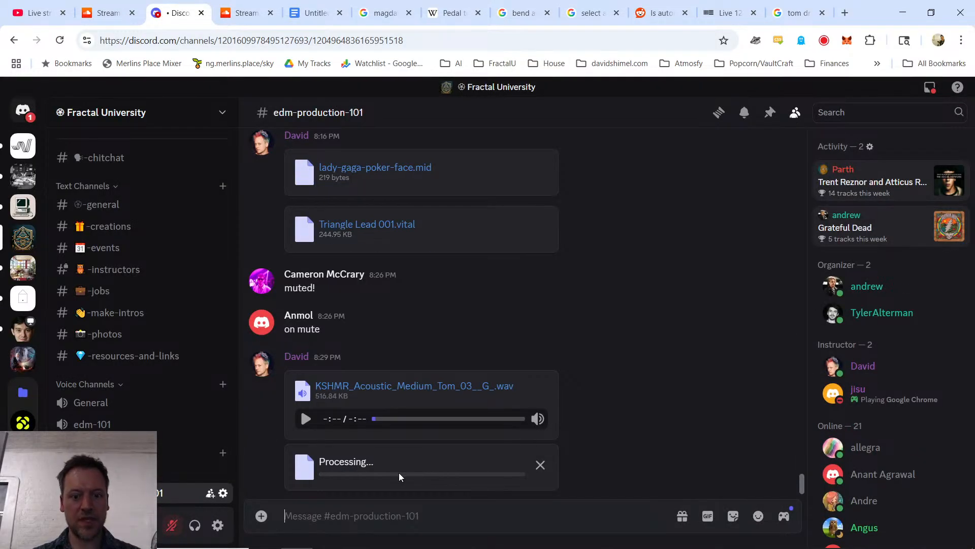
Step: Switch to Ableton Live, add a MIDI track below 10 Audio and load the KSHMR Acoustic Medium Tom 03 G sample as its instrument
key("alt+Tab")
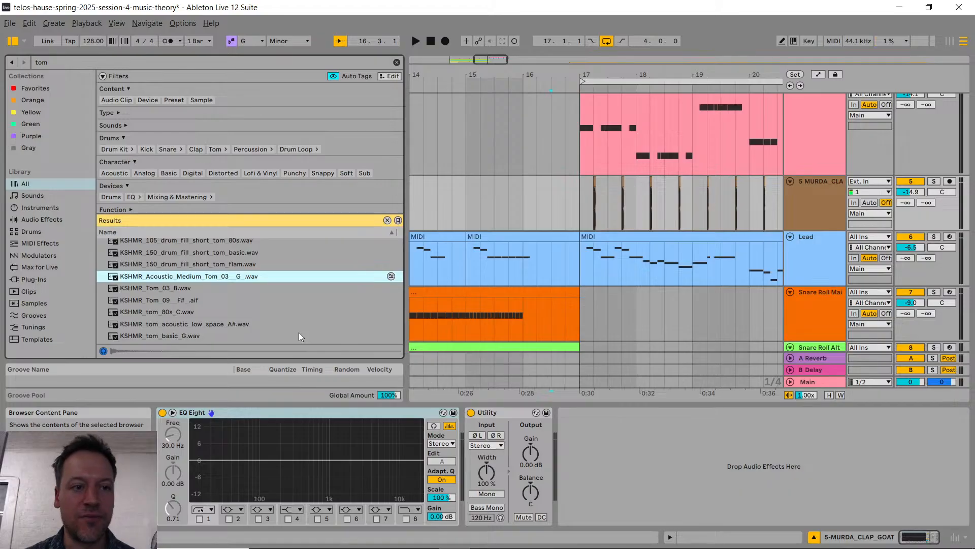
scroll(481, 313, "down", 5)
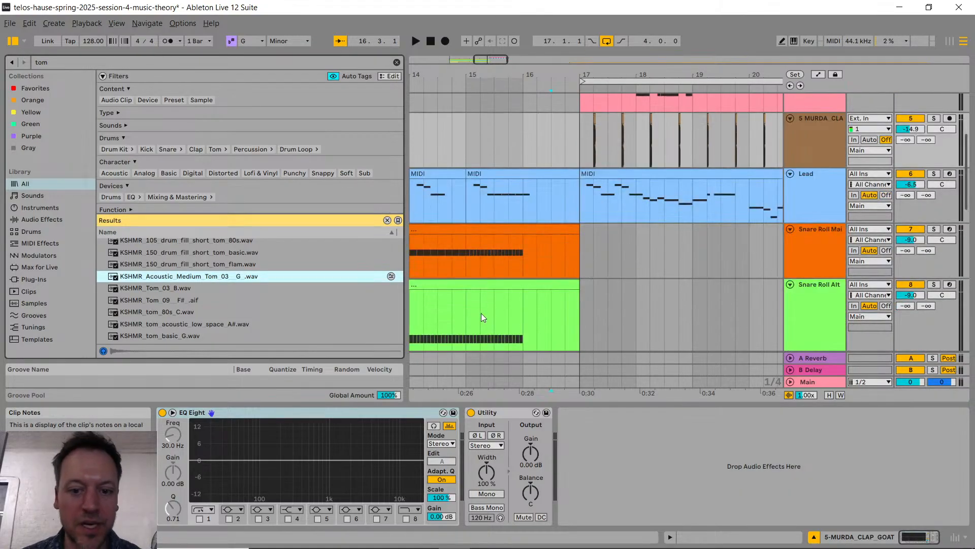
scroll(532, 305, "down", 5)
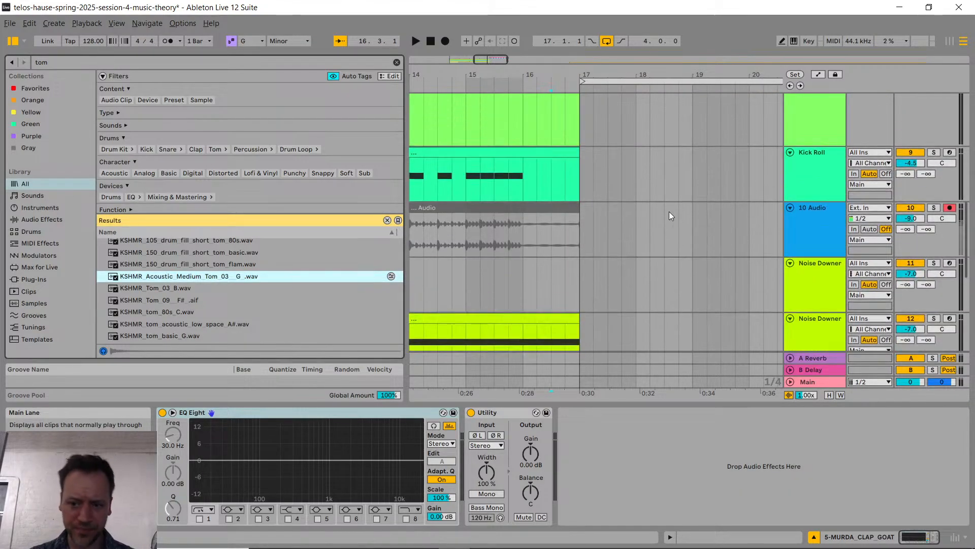
left_click(806, 235)
key("ctrl+shift+t")
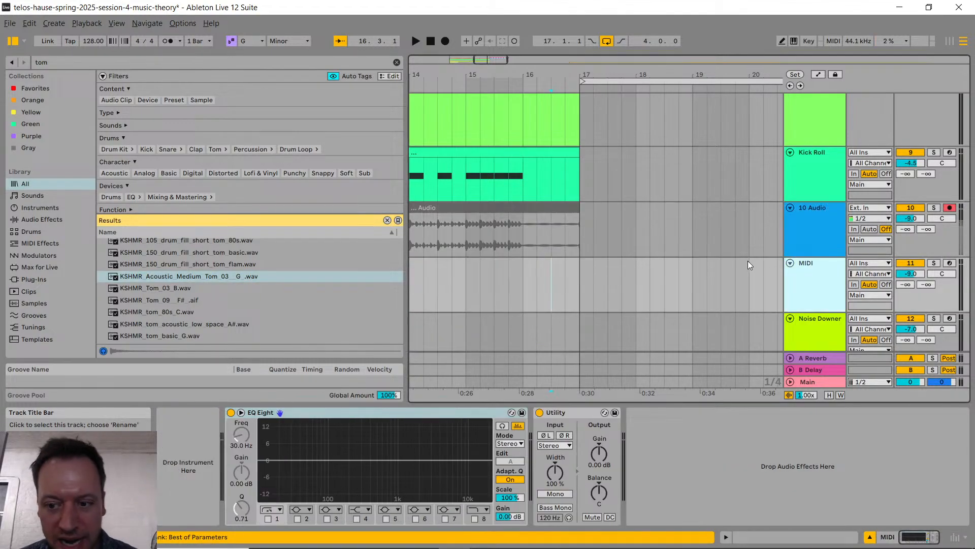
left_click_drag(212, 276, 204, 465)
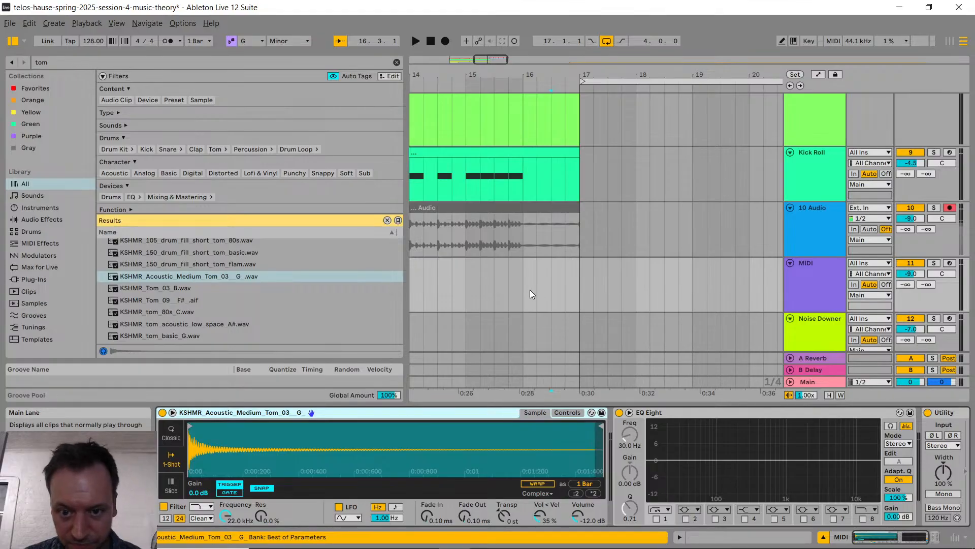
Step: Create an empty one-bar MIDI clip at bar 16 on the tom track and enlarge its note editor
left_click_drag(522, 281, 579, 278)
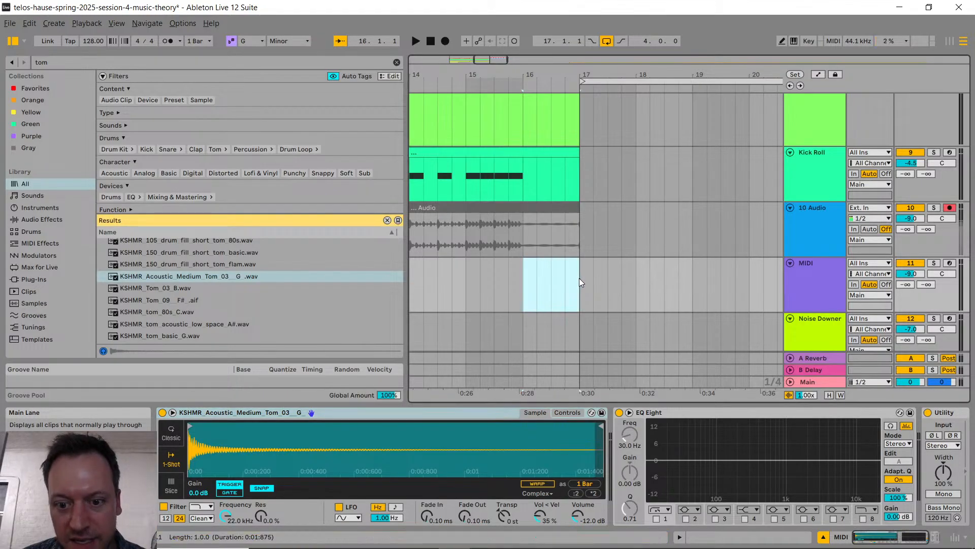
key("ctrl+shift+m")
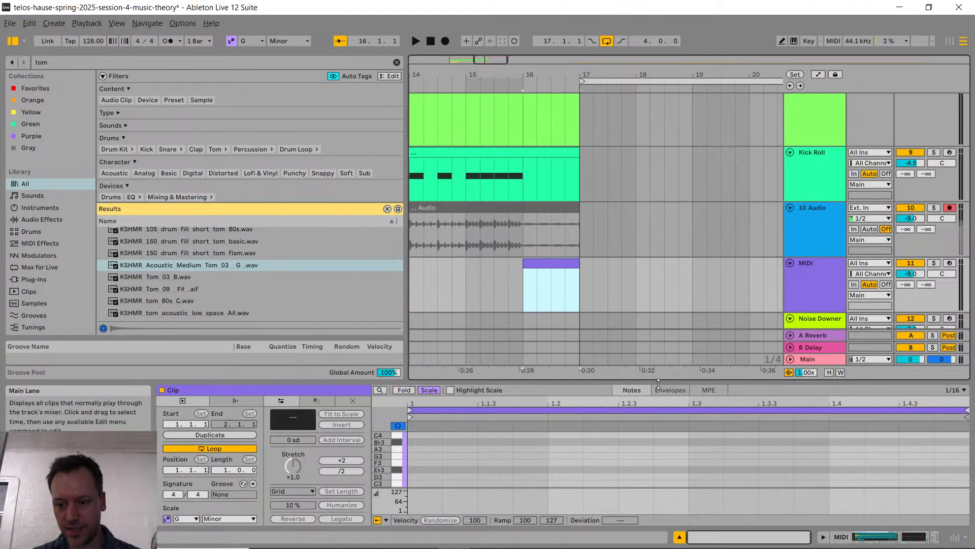
left_click_drag(659, 382, 659, 285)
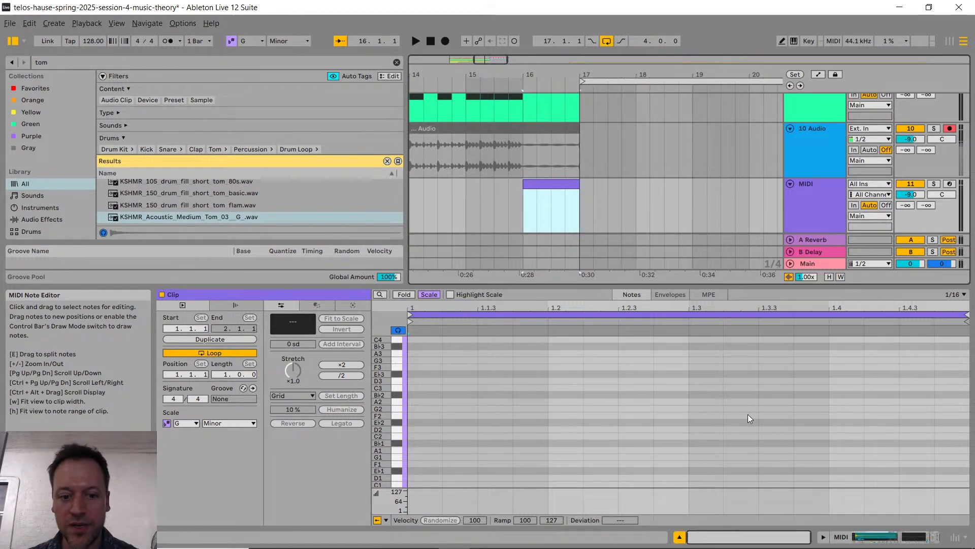
Step: Draw a descending sixteenth-note tom fill from beat 3 to the clip's end, with two notes each on C4, F3, A2 and D2
key("b")
left_click(706, 338)
left_click(736, 339)
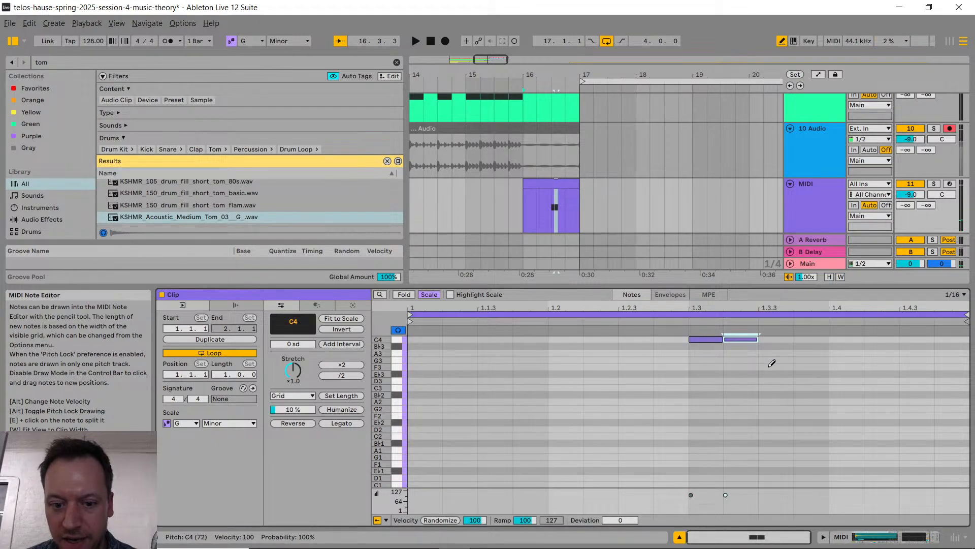
left_click(776, 367)
left_click(813, 366)
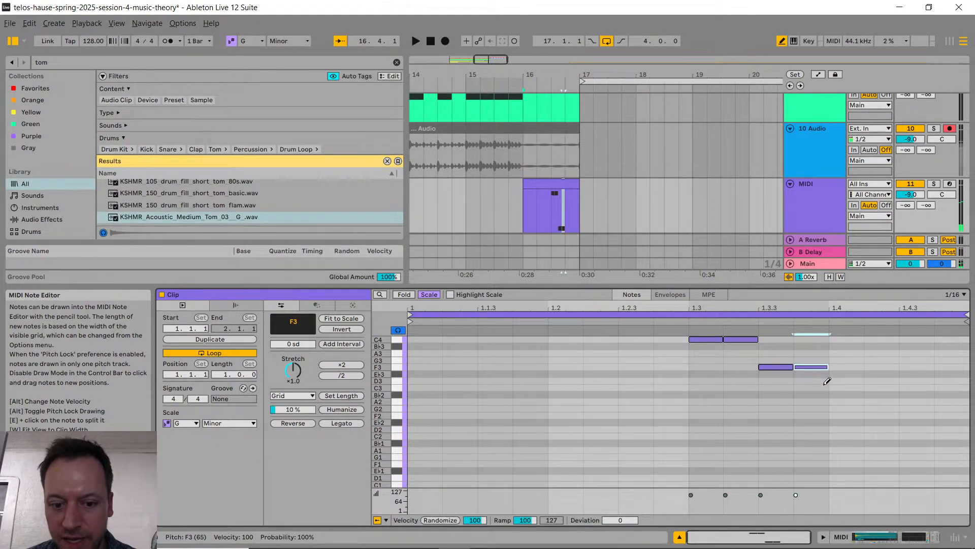
left_click(844, 401)
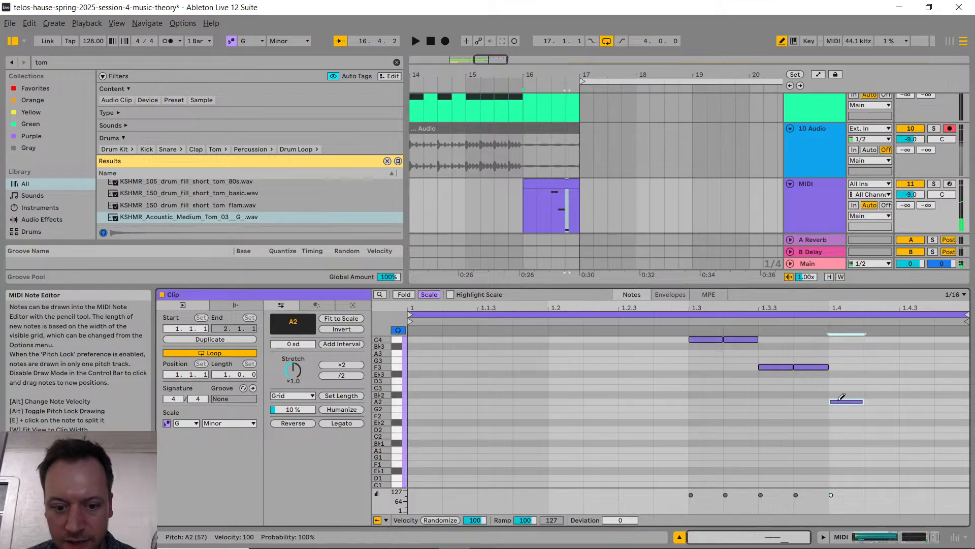
left_click(871, 401)
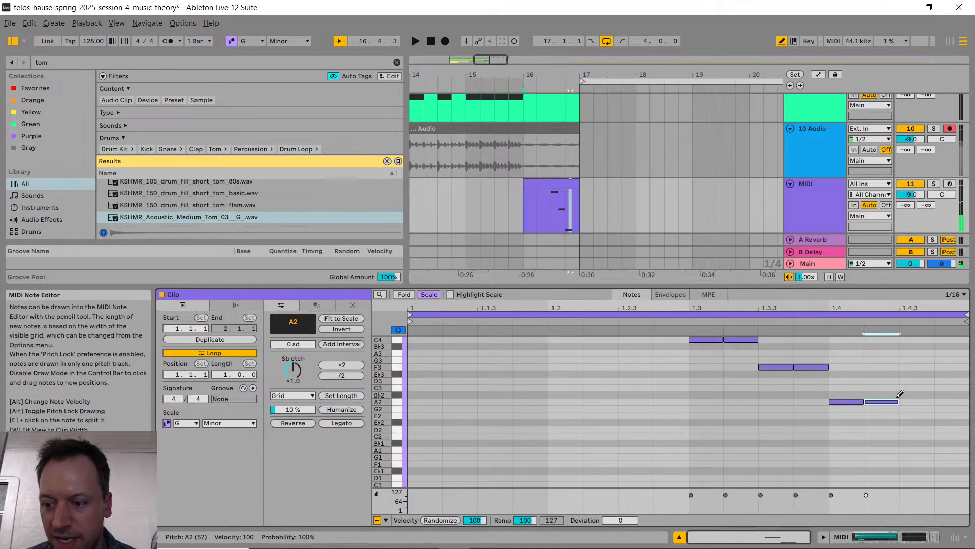
left_click(919, 430)
left_click(949, 429)
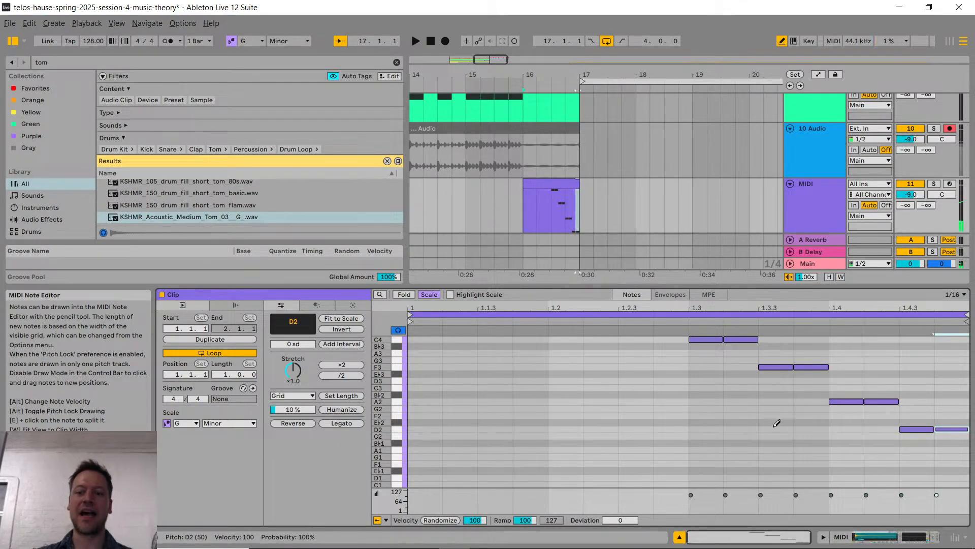
key("b")
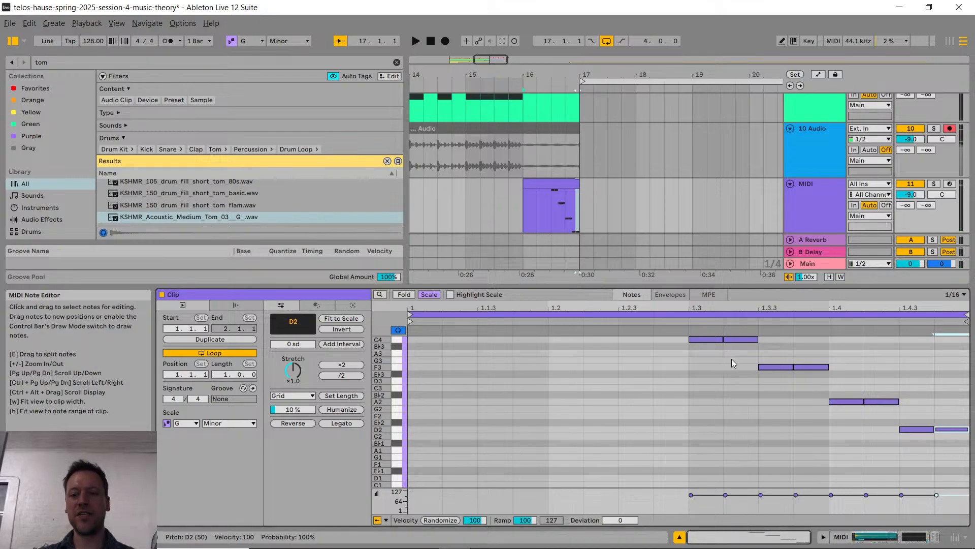
Step: Raise the velocity of all the notes in the tom fill to 127
left_click(732, 509)
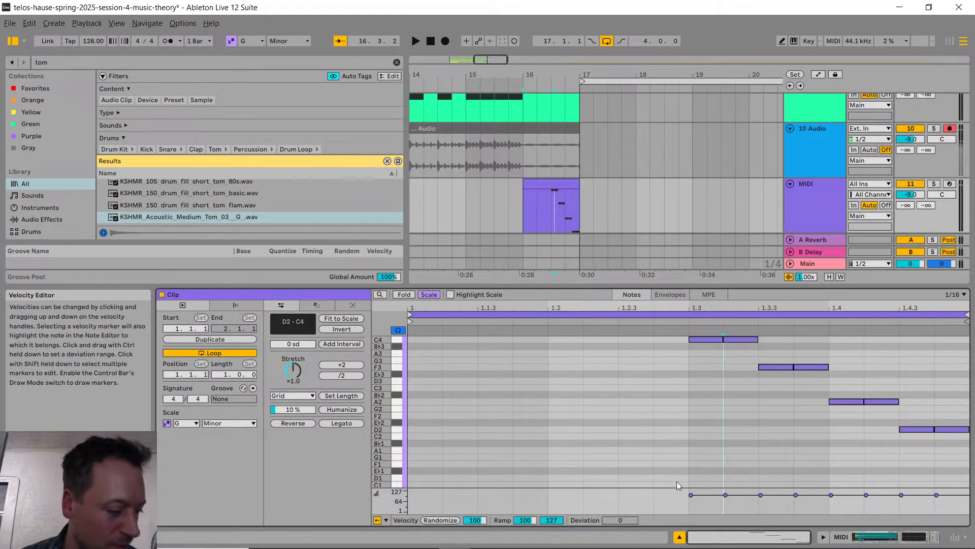
key("ctrl+a")
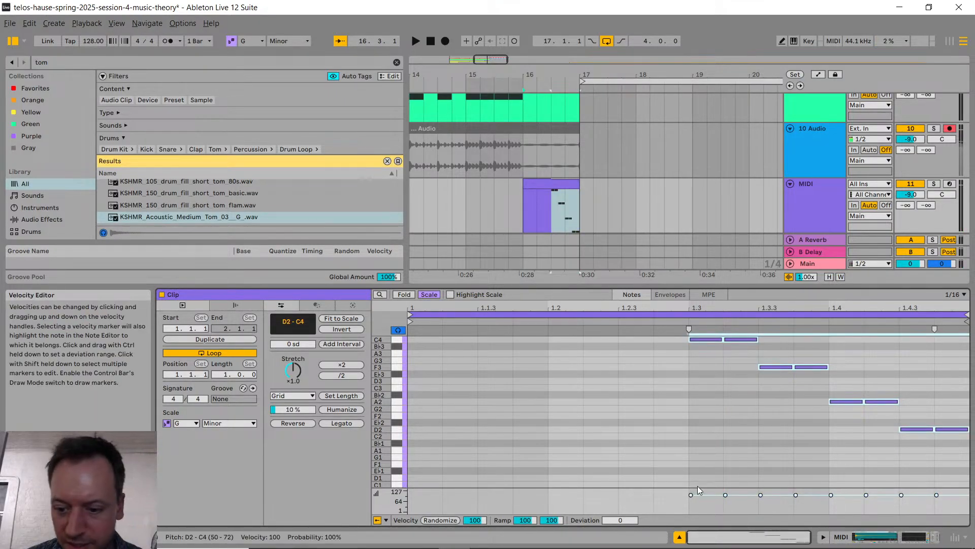
left_click_drag(735, 498, 733, 488)
left_click(730, 416)
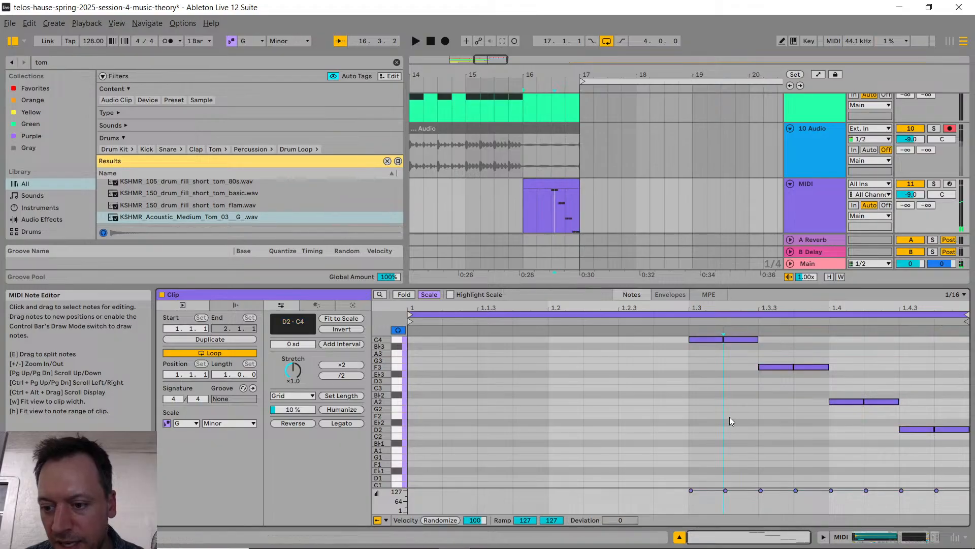
Step: Lower the velocity of the second note of each pair in the tom fill to 113
left_click(811, 367)
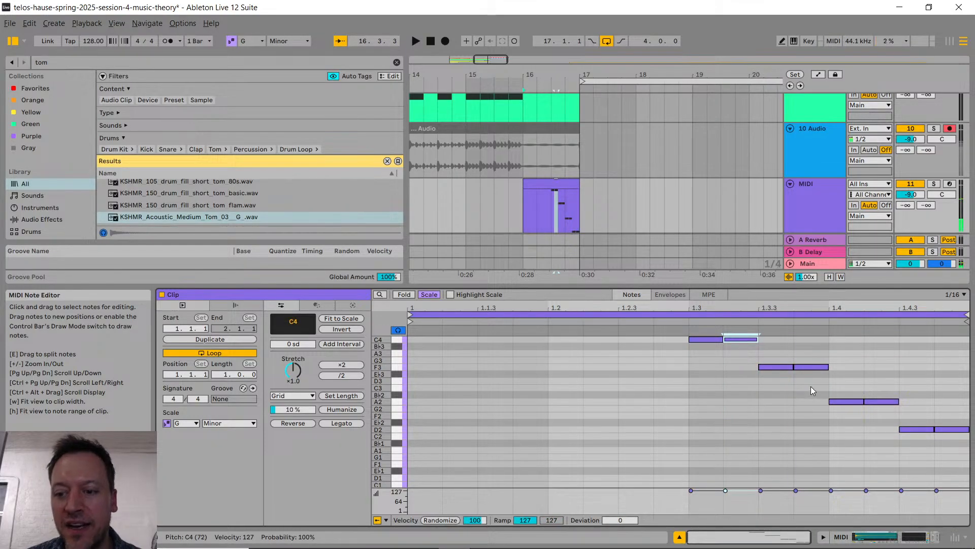
left_click(737, 340, "shift")
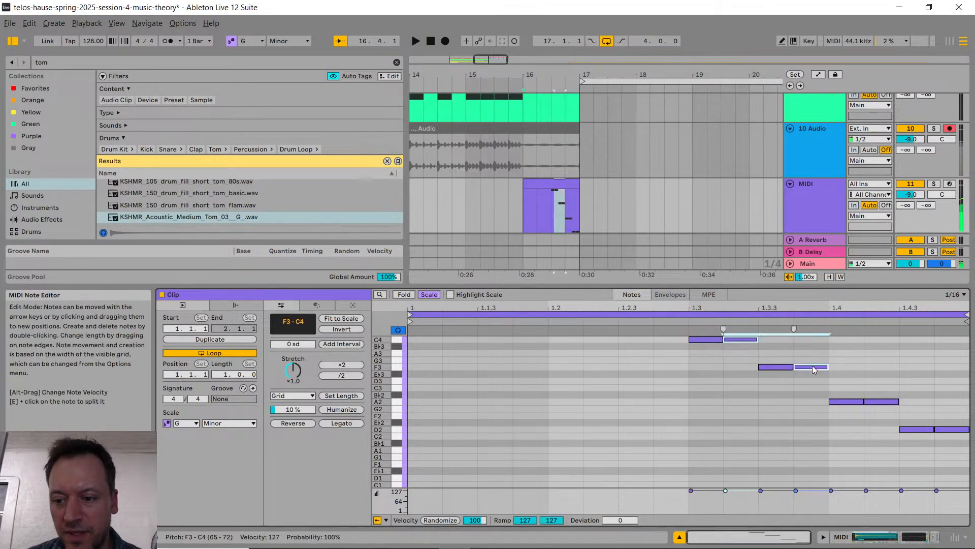
left_click(888, 401, "shift")
left_click(953, 430, "shift")
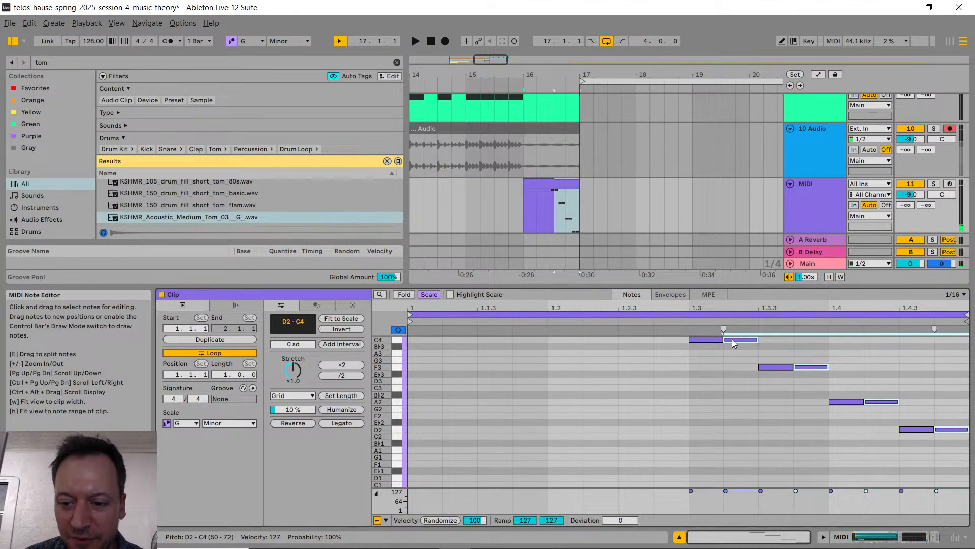
left_click_drag(736, 492, 737, 496)
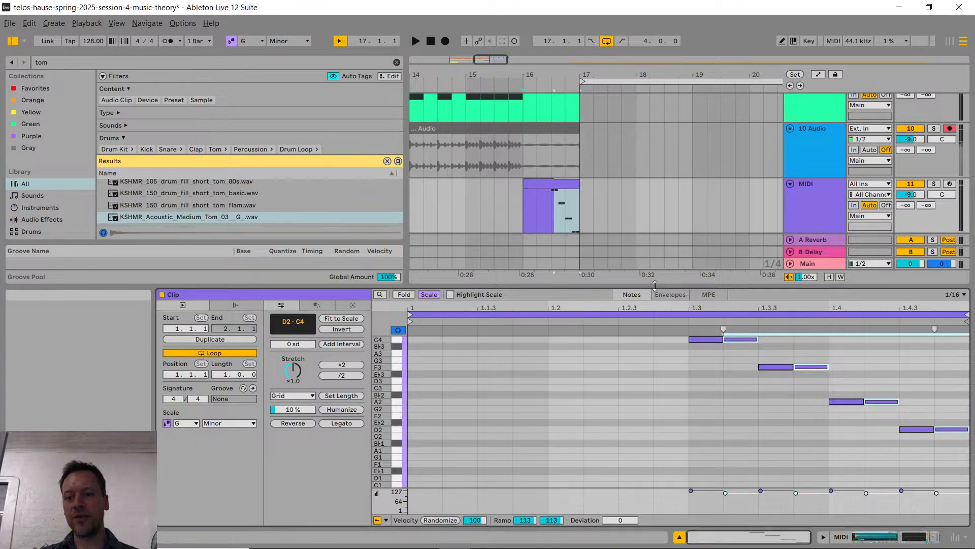
Step: Play the tom fill from bar 15 and set the tom track's volume to -6.3 dB
left_click_drag(655, 286, 655, 374)
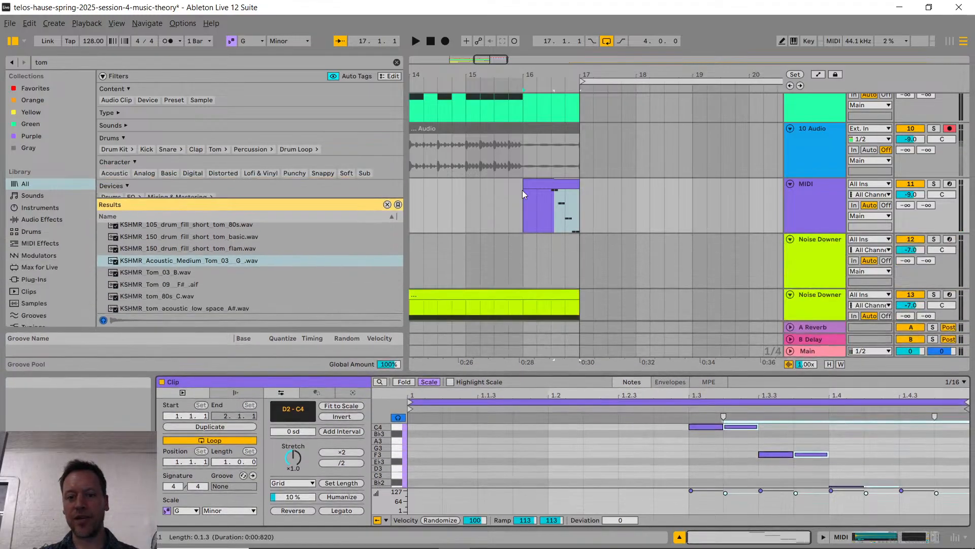
left_click(465, 200)
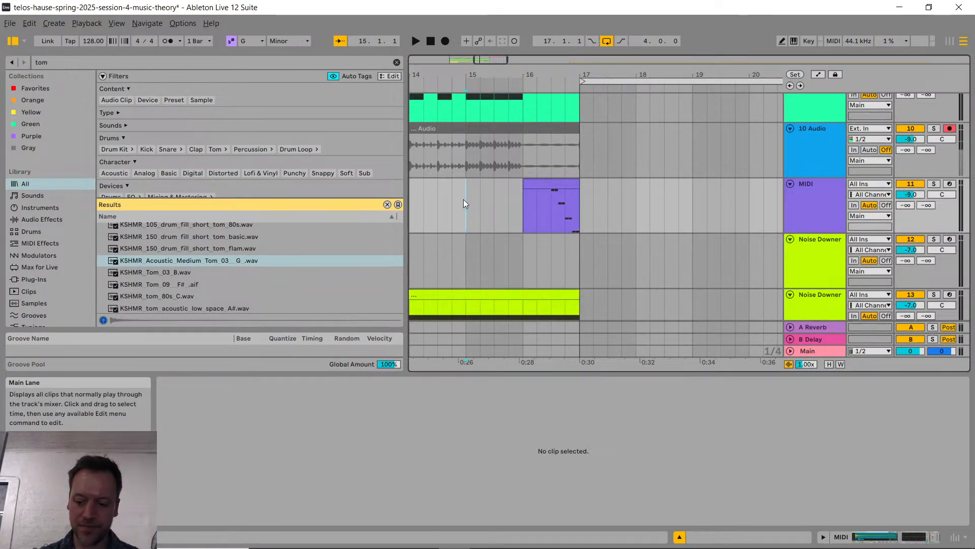
key("space")
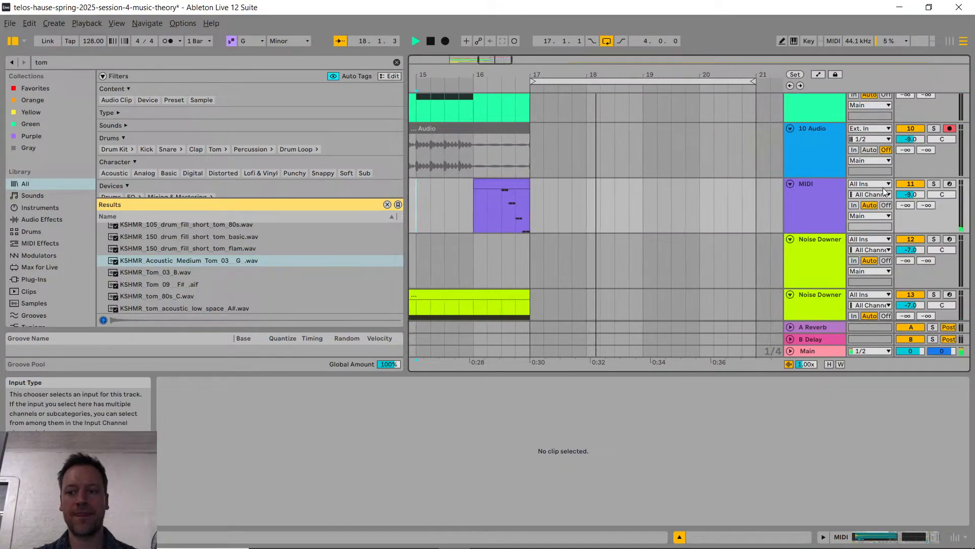
left_click(435, 206)
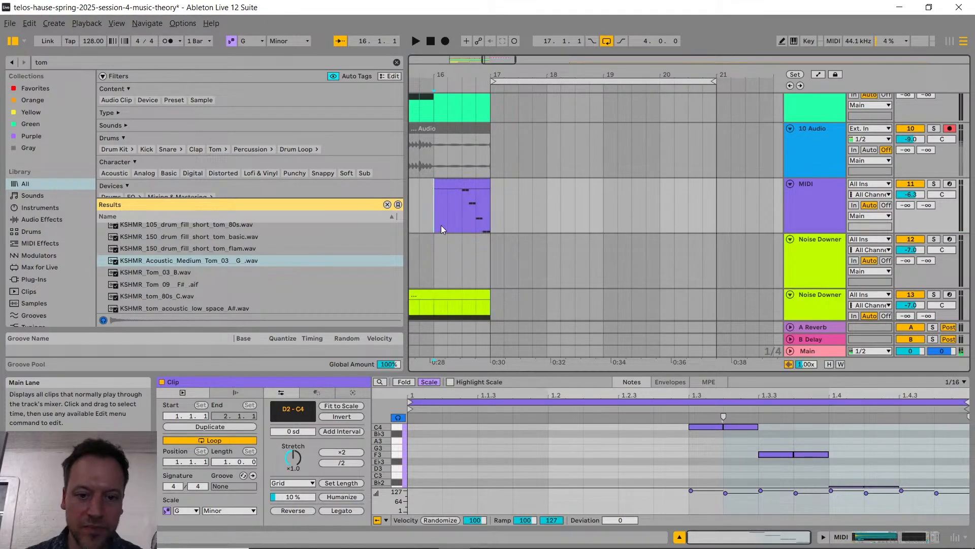
Step: Duplicate the eight-bar range with the Au5 cymbal crash at bar 9 so a copy of the crash starts at bar 17
scroll(457, 235, "left", 2)
scroll(463, 236, "down", 5, "ctrl")
scroll(468, 238, "left", 3)
scroll(470, 245, "down", 2)
scroll(470, 245, "down", 2)
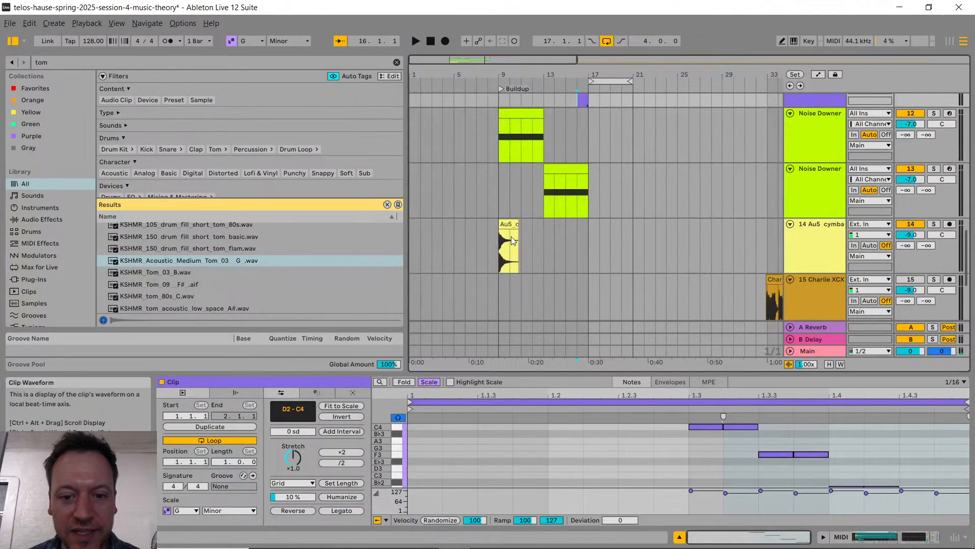
left_click(509, 224)
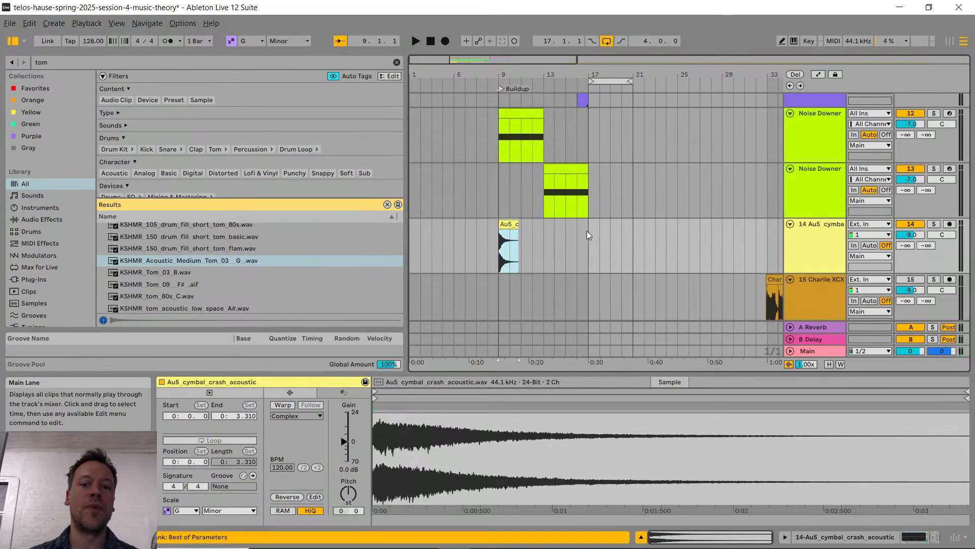
left_click(586, 231, "shift")
key("ctrl+d")
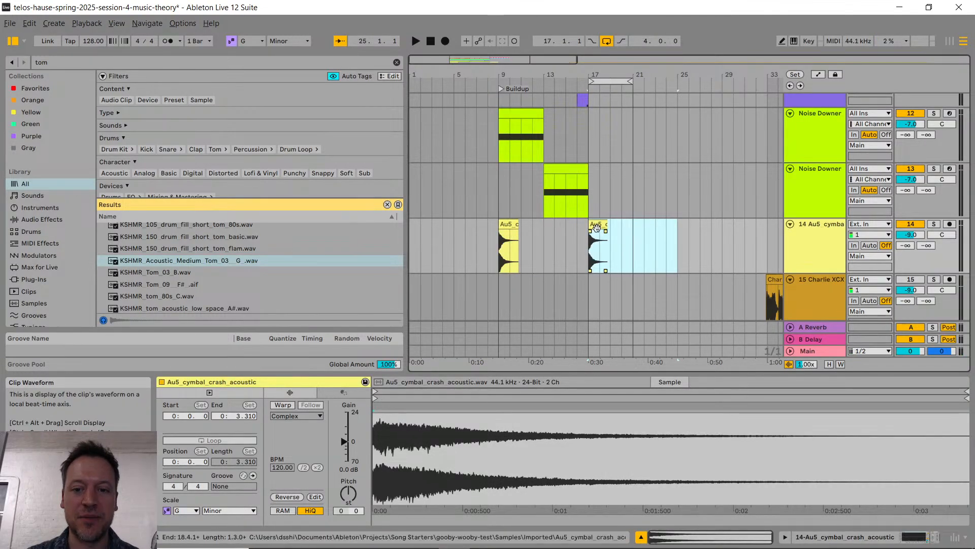
Step: Place a reversed copy of the bar 17 crash's one-bar section from 17.2.1 at bar 16
scroll(584, 225, "up", 5, "ctrl")
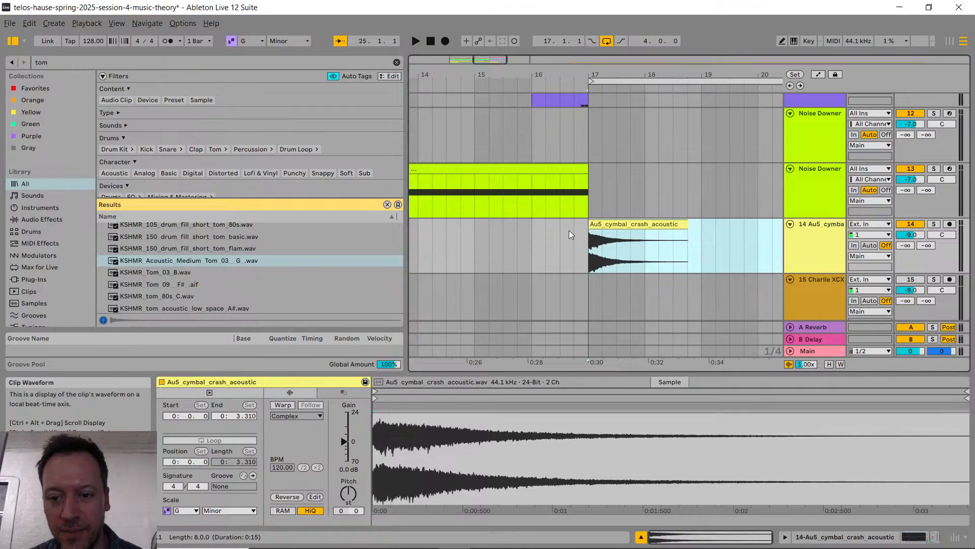
left_click_drag(603, 260, 656, 251)
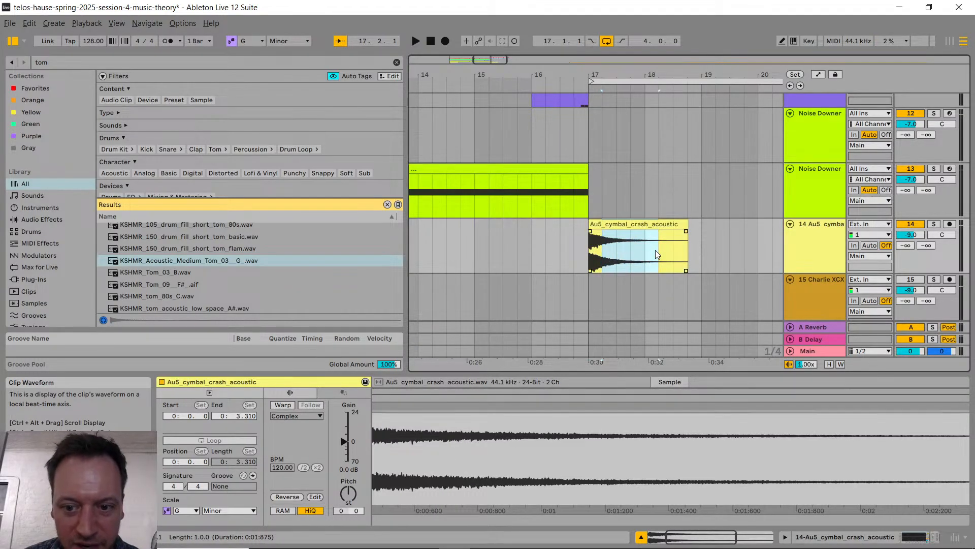
left_click(531, 241)
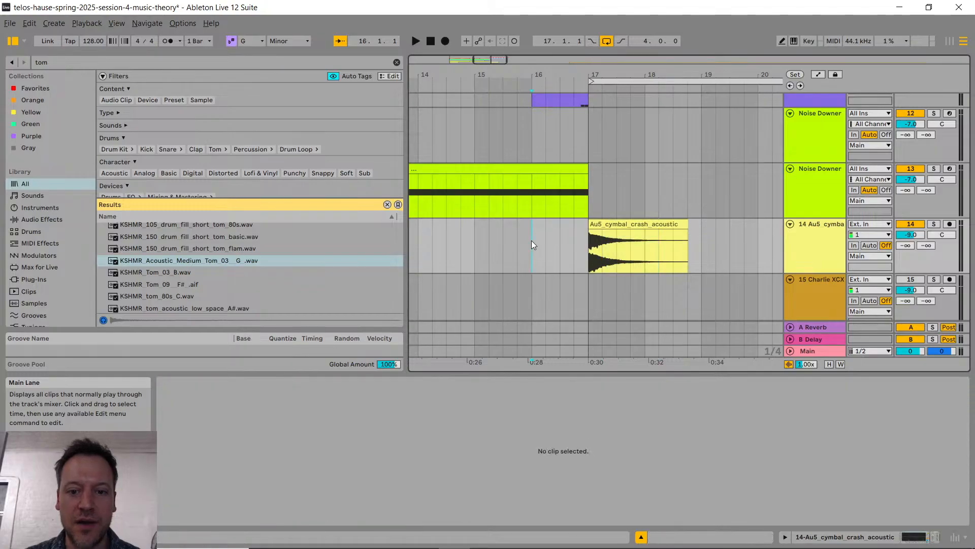
key("ctrl+v")
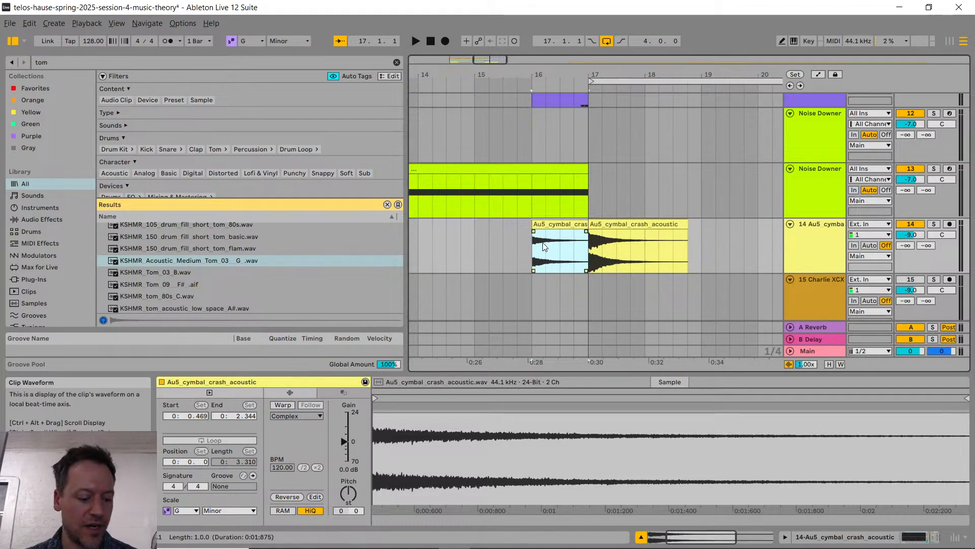
key("r")
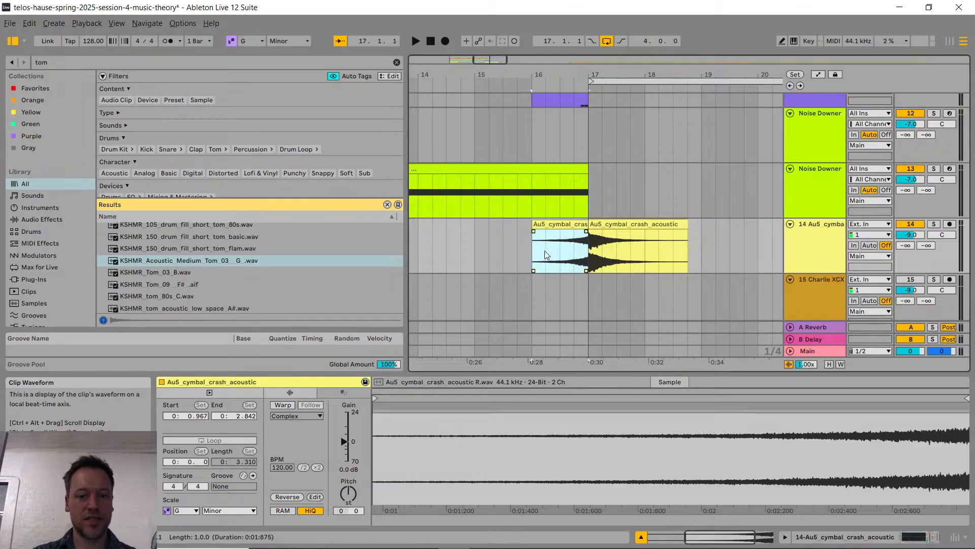
Step: Play the arrangement from bar 13 through the drop to hear the reversed crash leading into it
scroll(577, 283, "left", 5)
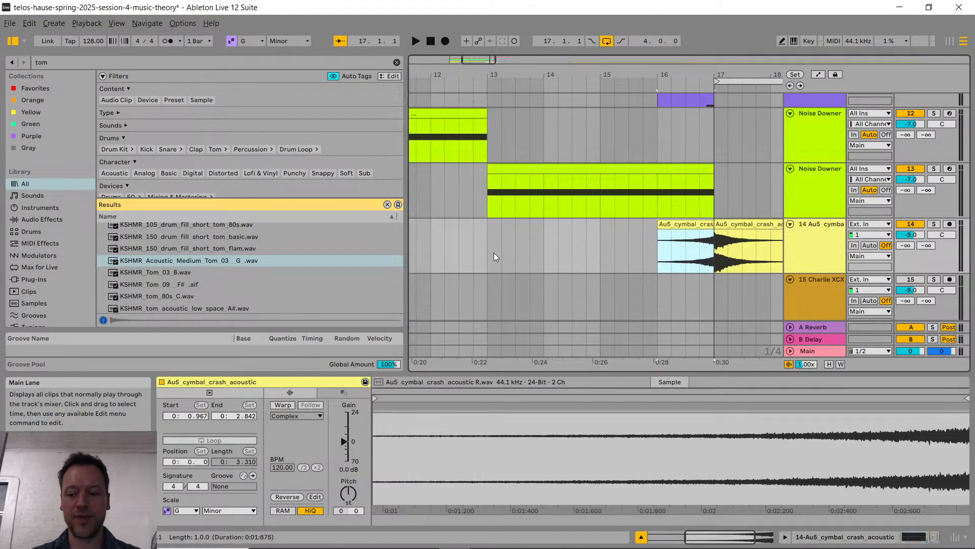
left_click(486, 249)
key("space")
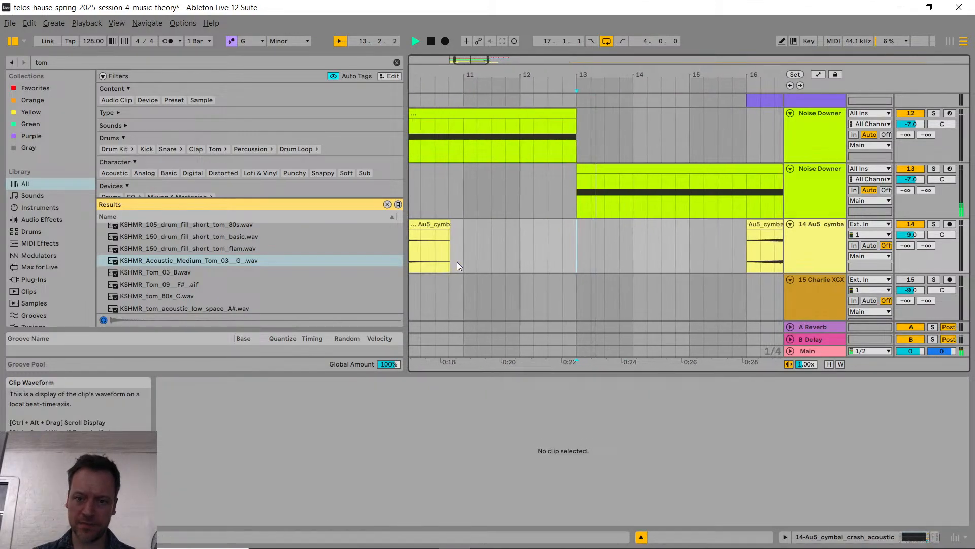
key("w")
key("w")
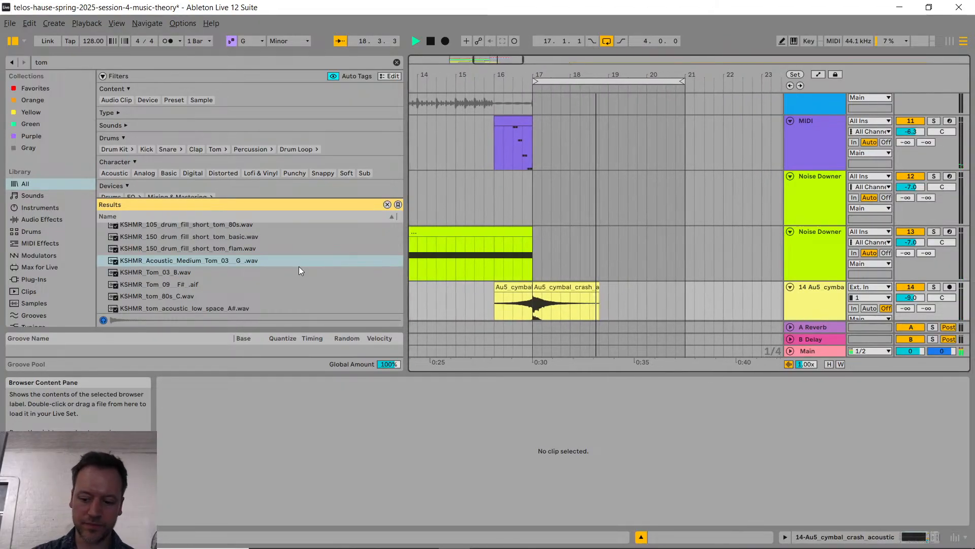
key("space")
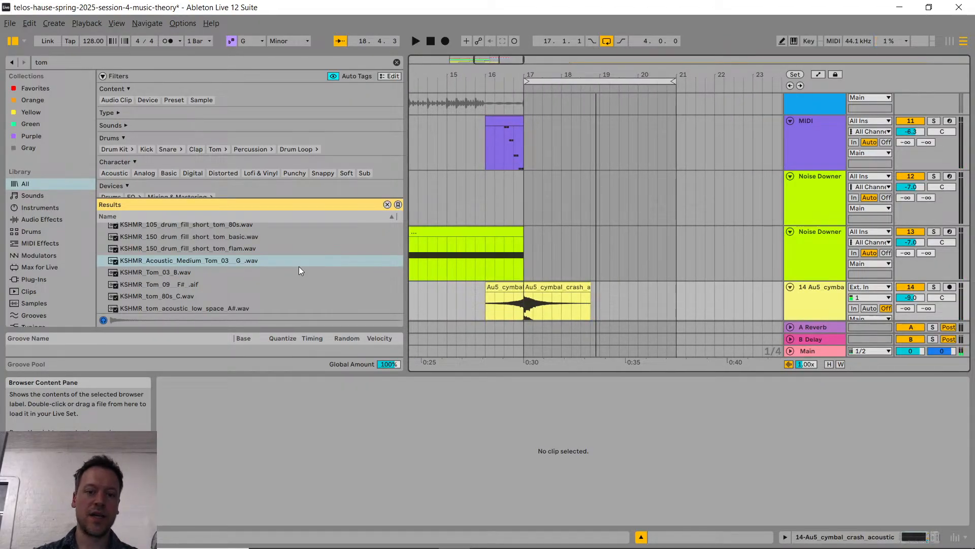
scroll(529, 242, "down", 2)
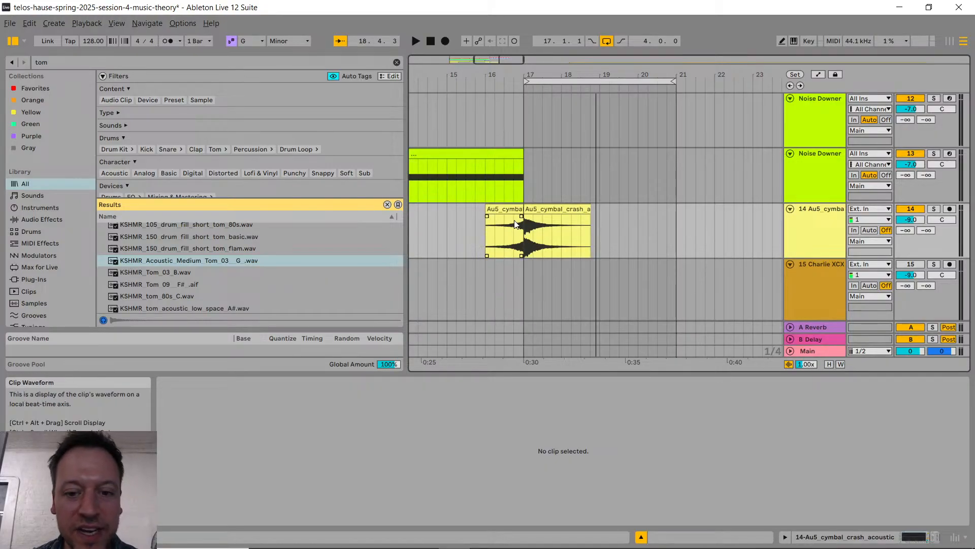
scroll(514, 224, "up", 3)
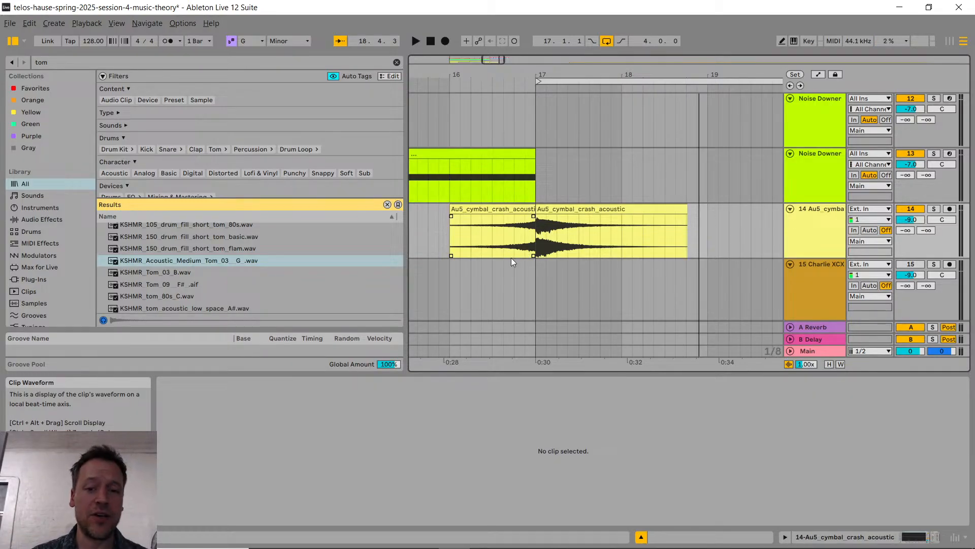
left_click(561, 211)
right_click(567, 210)
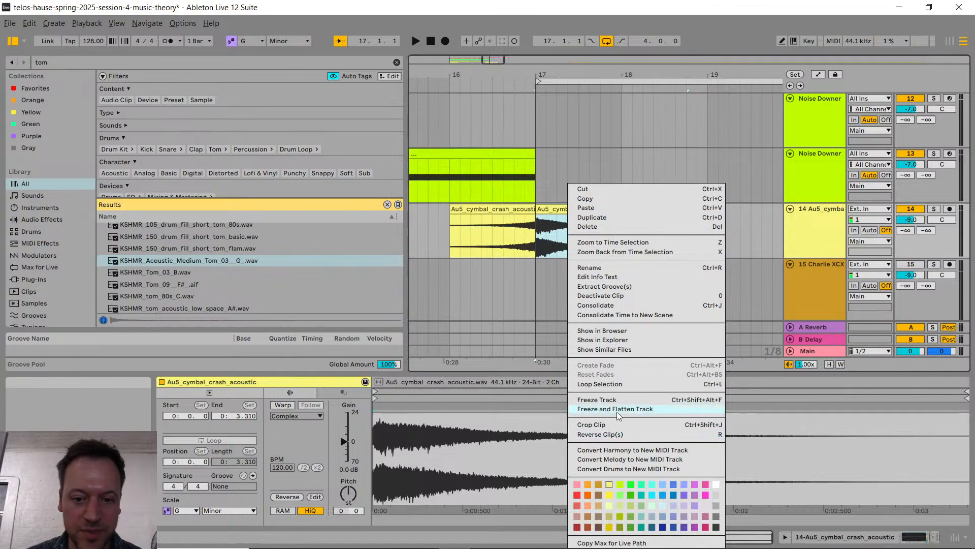
left_click(542, 292)
Step: Widen the arrangement area and look over the build-up tracks between bars 9 and 17, from the lead to the crash cymbals
key("w")
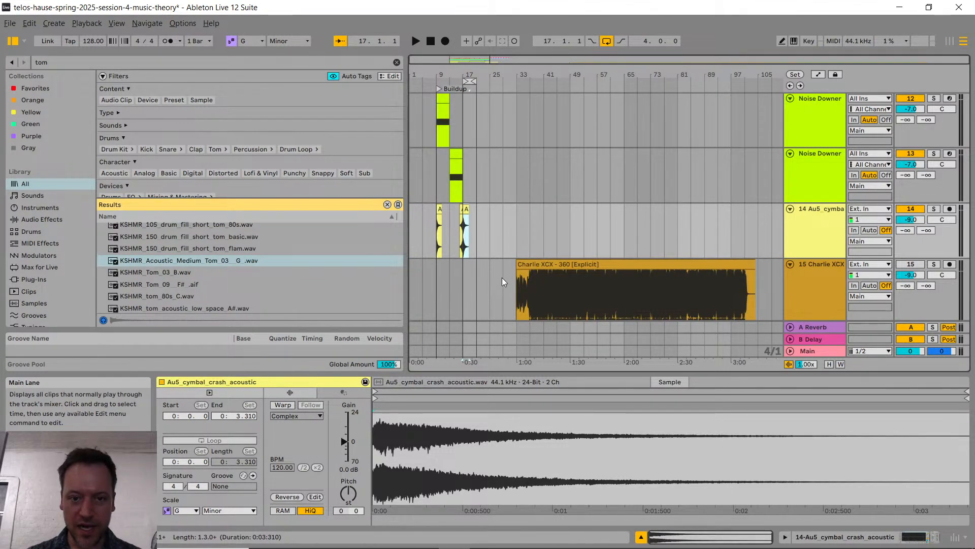
left_click_drag(406, 251, 272, 257)
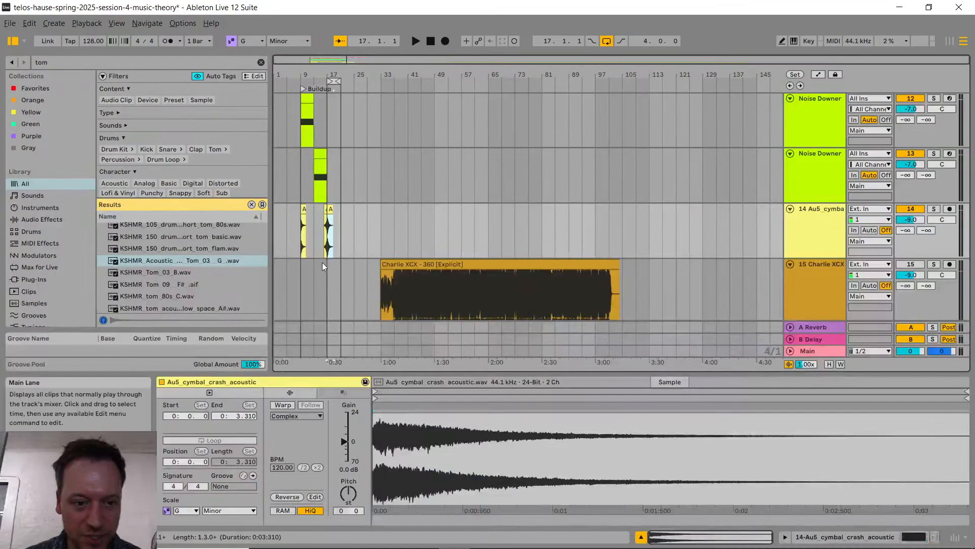
scroll(406, 248, "up", 3)
scroll(406, 248, "up", 6)
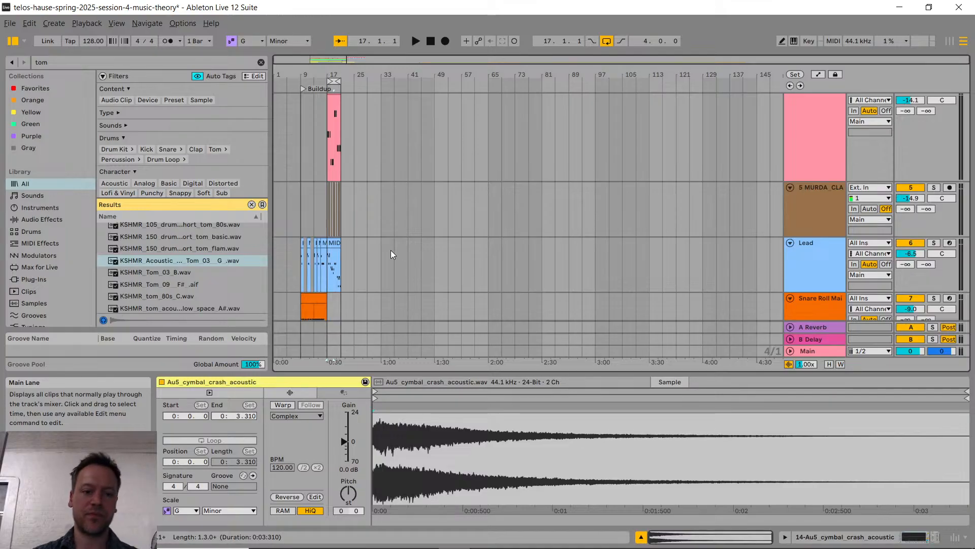
scroll(432, 214, "up", 5)
scroll(432, 214, "left", 10)
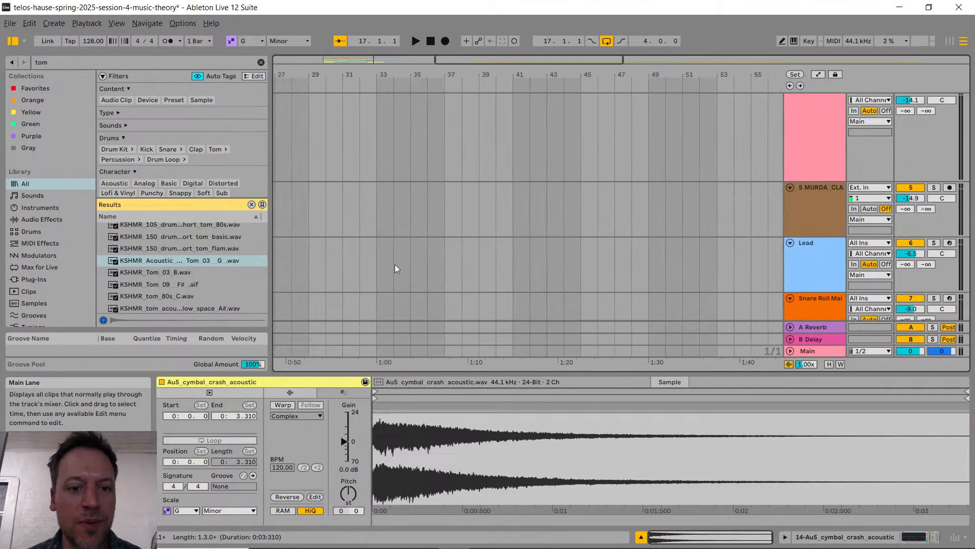
scroll(353, 197, "down", 6)
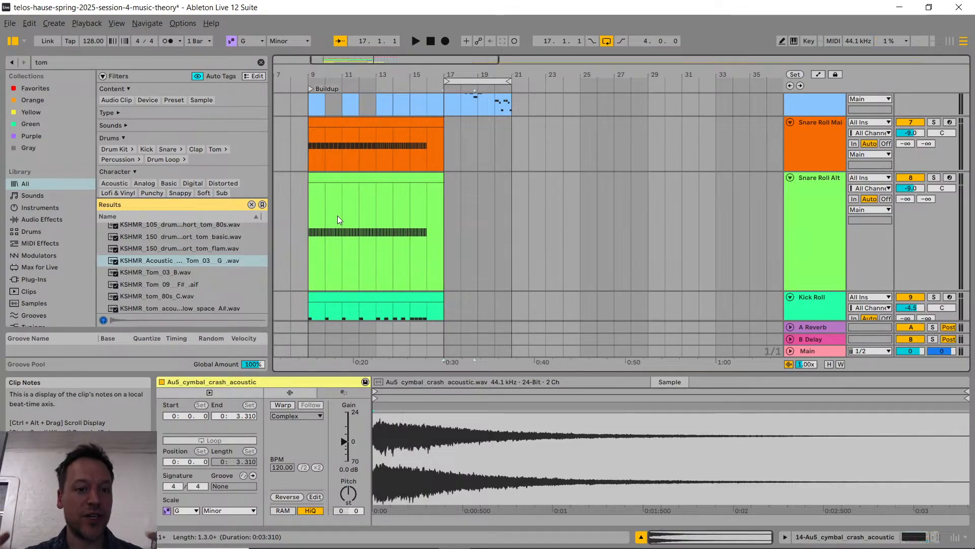
scroll(420, 186, "down", 3)
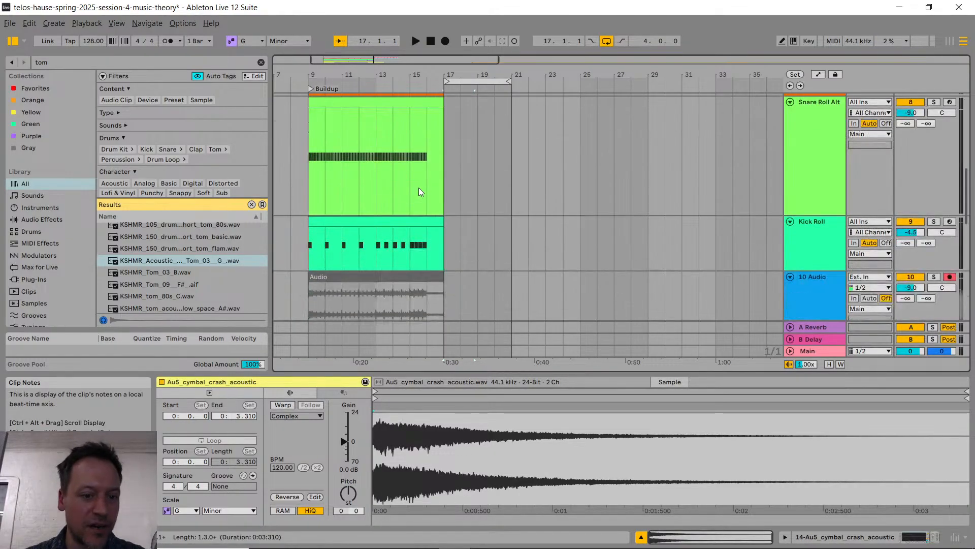
scroll(419, 192, "down", 8)
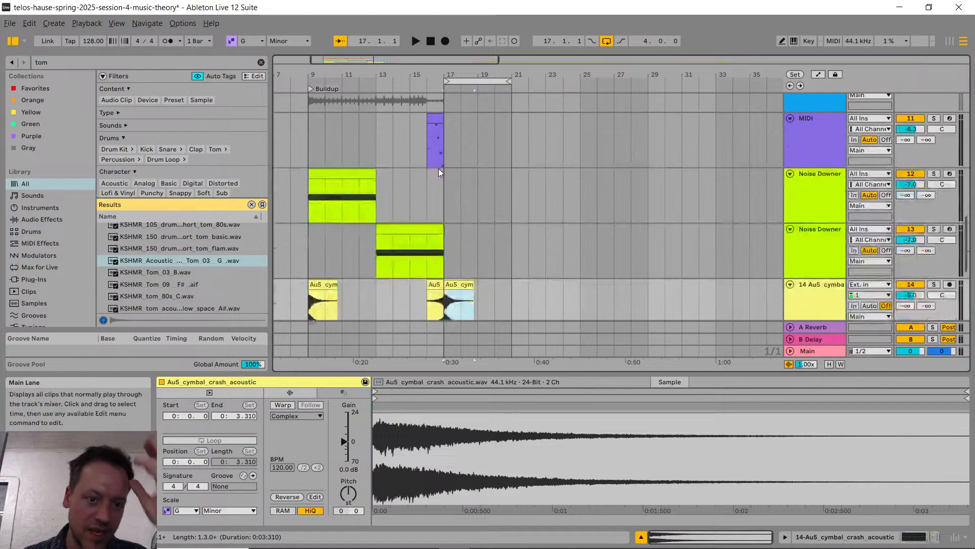
scroll(420, 183, "up", 10)
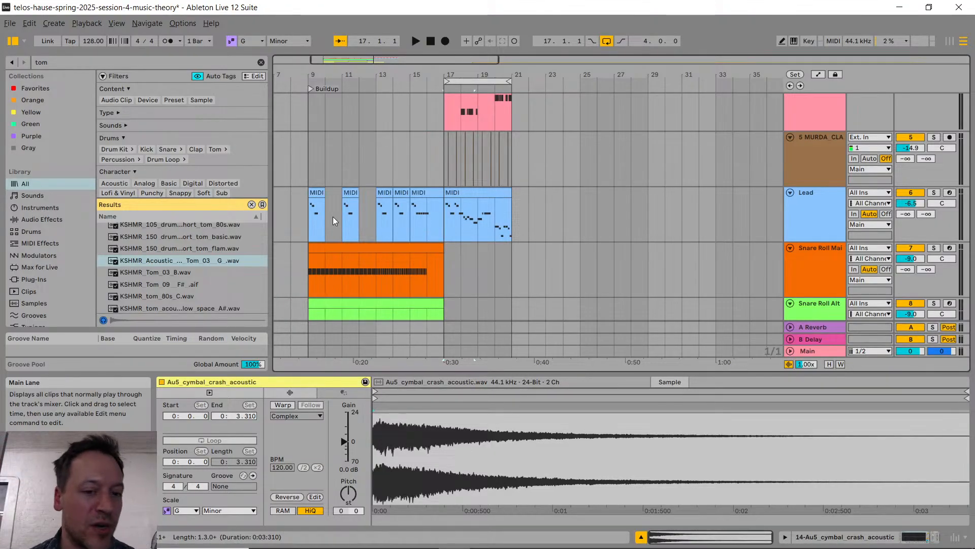
scroll(334, 216, "down", 5)
scroll(334, 216, "down", 9)
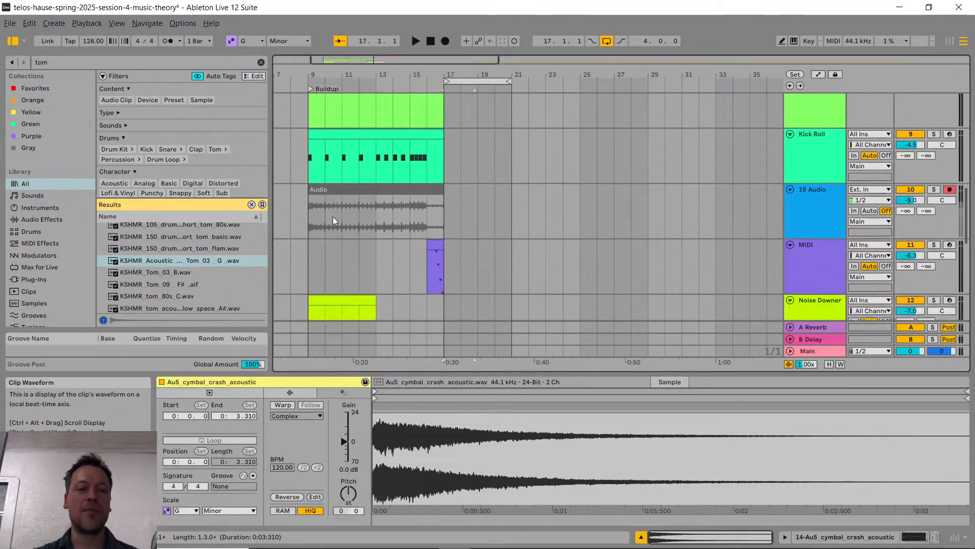
Step: Look over the tracks from the crash cymbals up to the pad and set the insert marker at bar 18 on Snare Roll Main
scroll(333, 216, "down", 6)
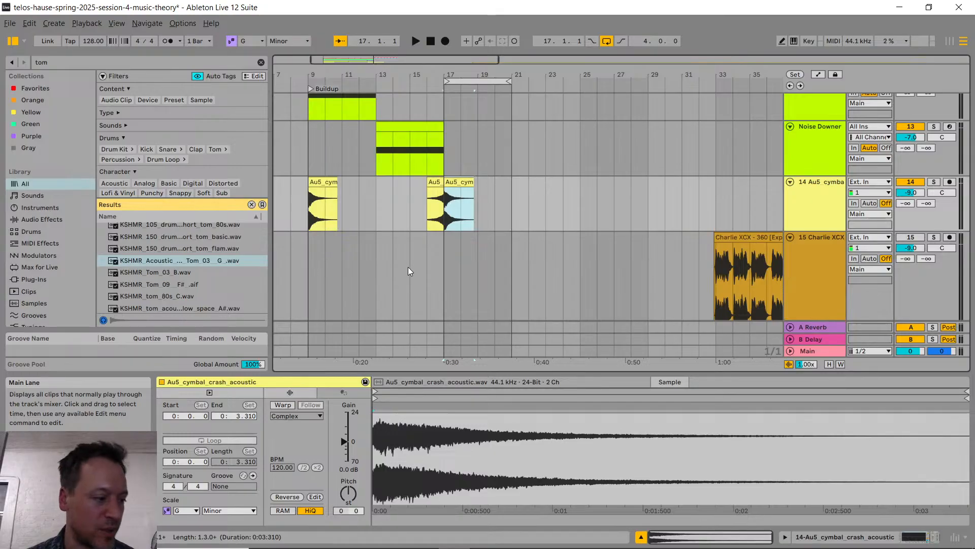
scroll(381, 285, "up", 3)
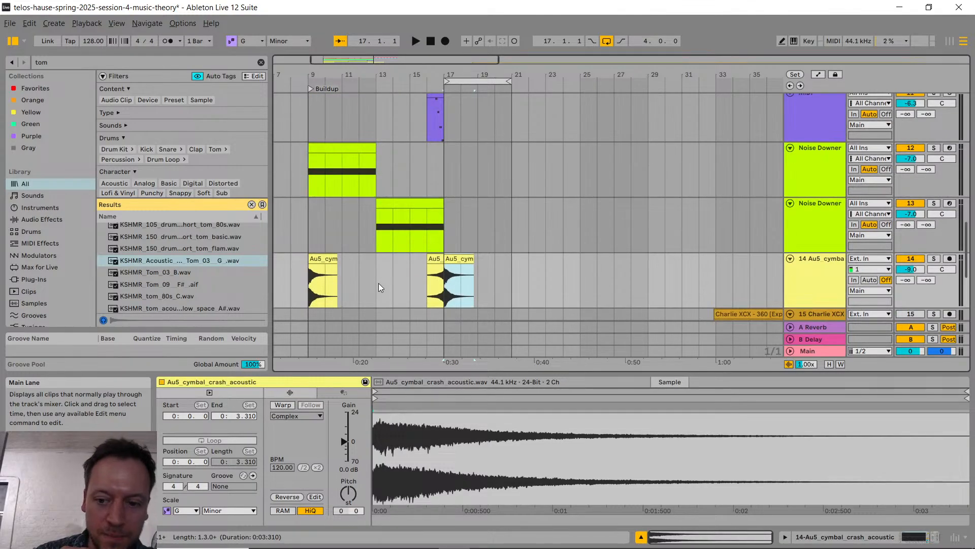
scroll(379, 282, "up", 10)
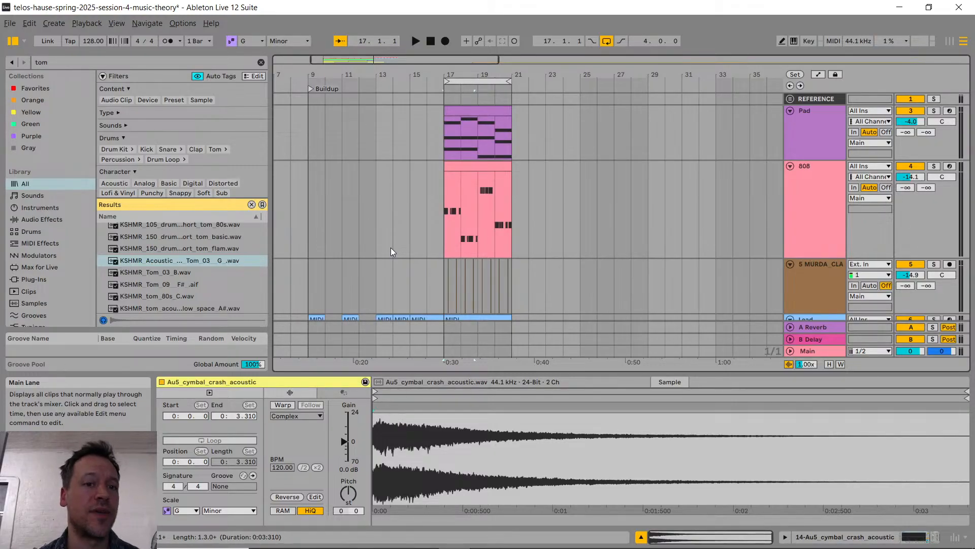
scroll(348, 167, "down", 5)
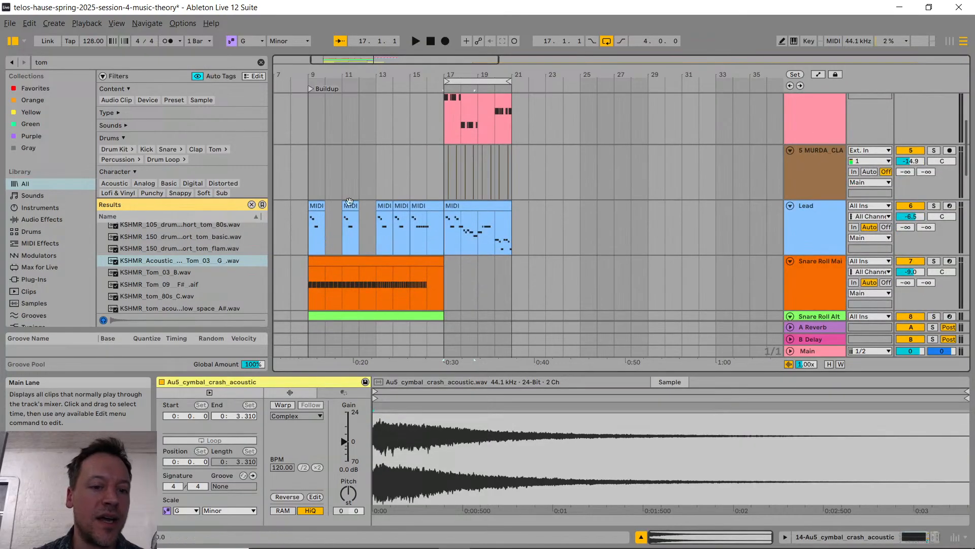
left_click(464, 296)
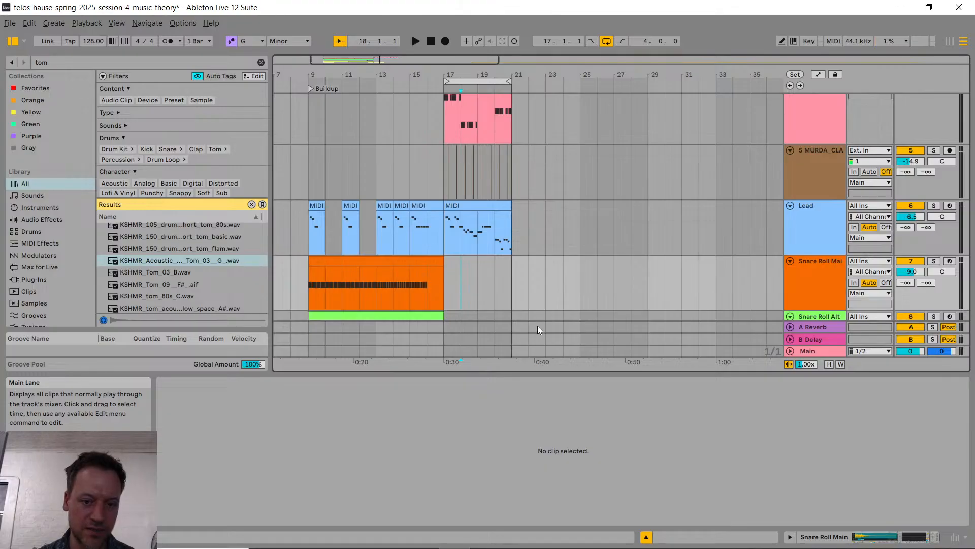
Step: Switch to the browser and check the Discord edm-production-101 channel and the YouTube Studio live chat for questions
key("alt+Tab")
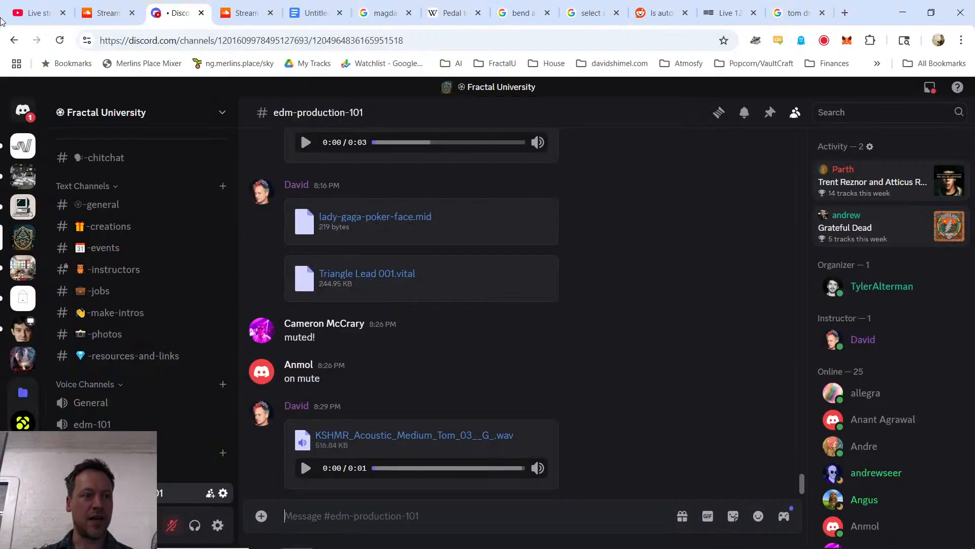
left_click(41, 10)
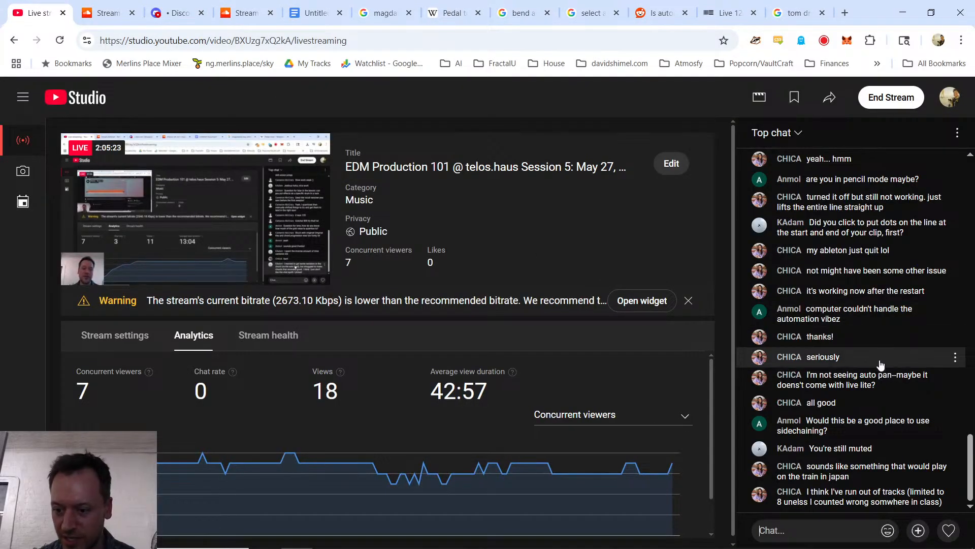
left_click(173, 11)
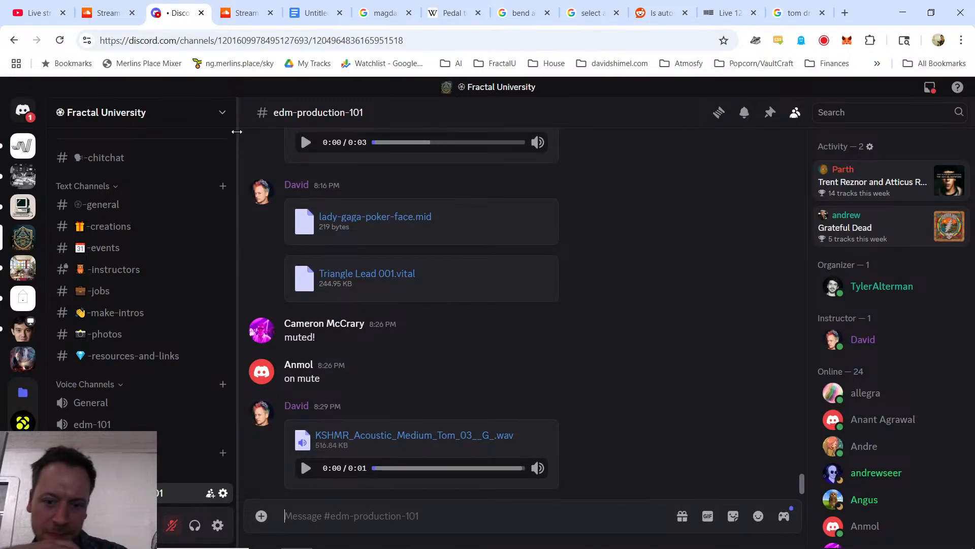
key("ctrl+1")
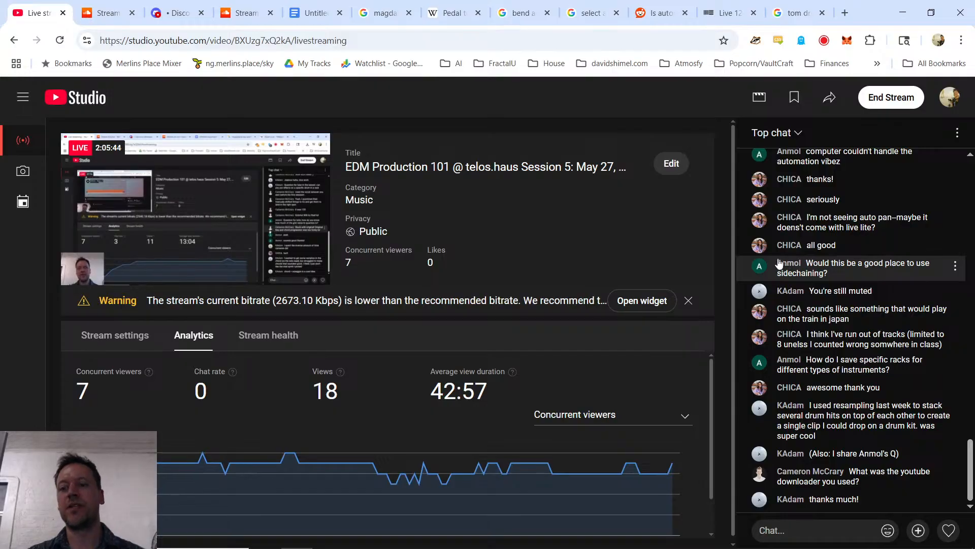
Step: In Ableton Live, group the Snare Roll Main track's LSCTMR3 Dreams Snare Simpler into a Drum Rack and save the rack as a User Library preset
key("alt+Tab")
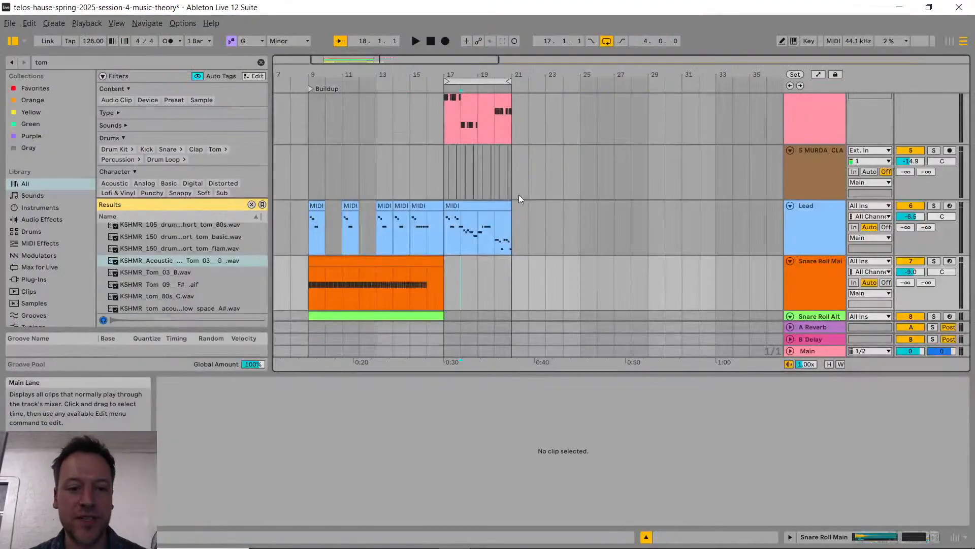
double_click(803, 270)
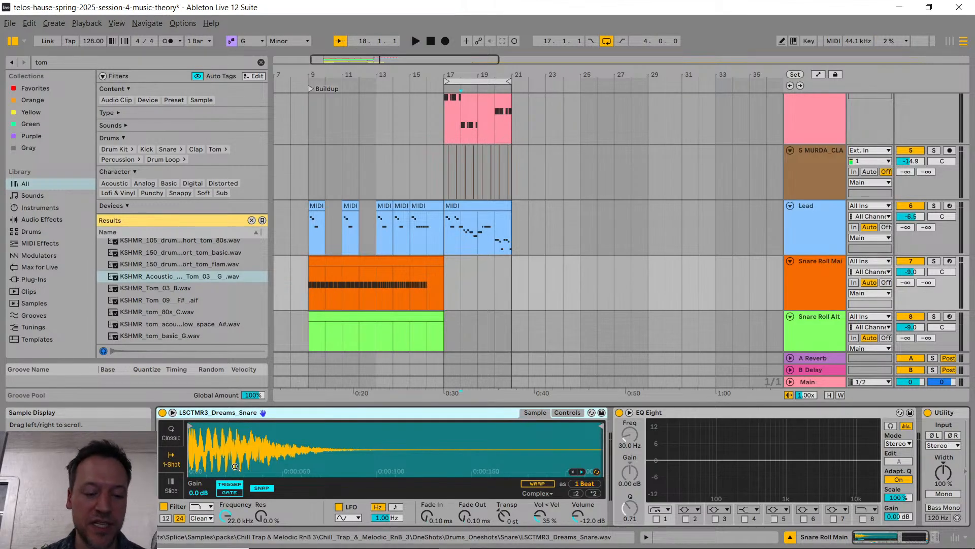
right_click(290, 412)
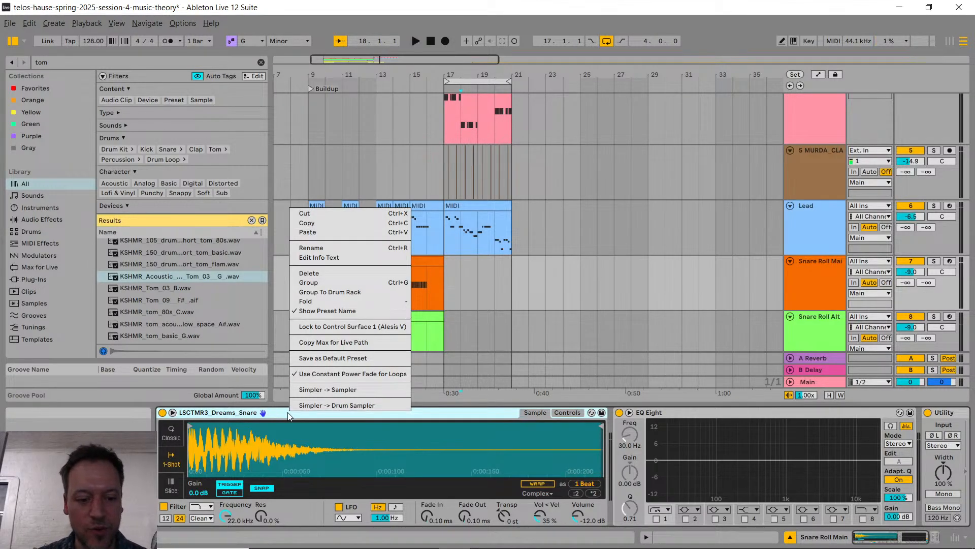
left_click(357, 291)
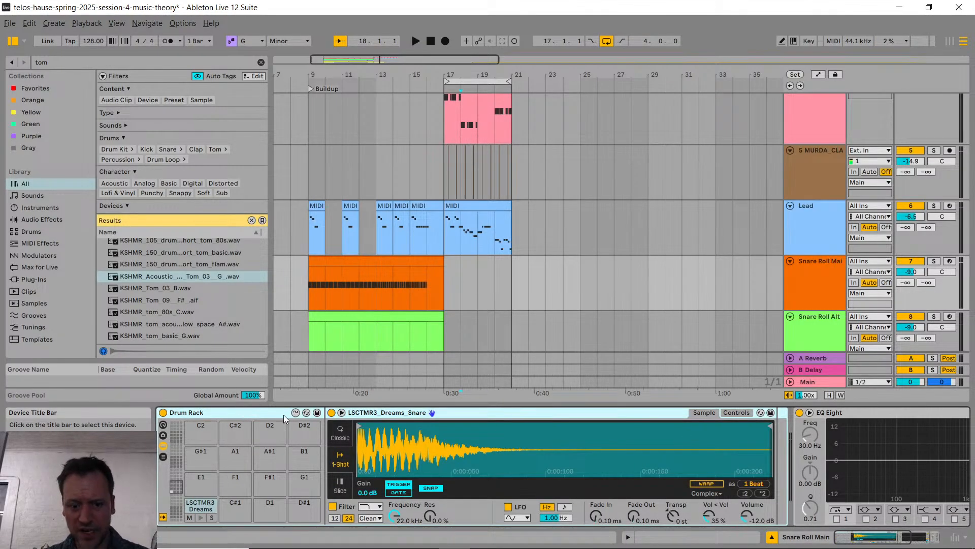
left_click(317, 412)
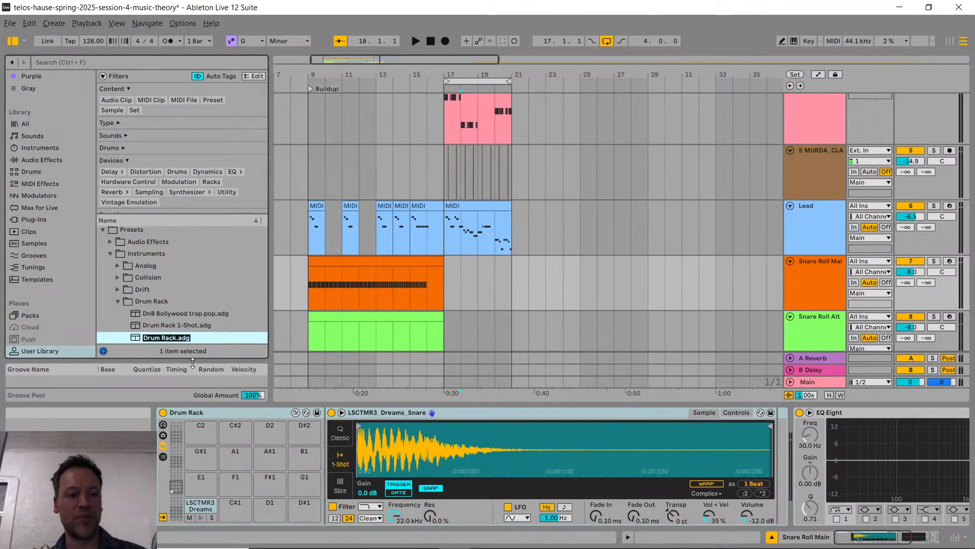
scroll(188, 327, "down", 2)
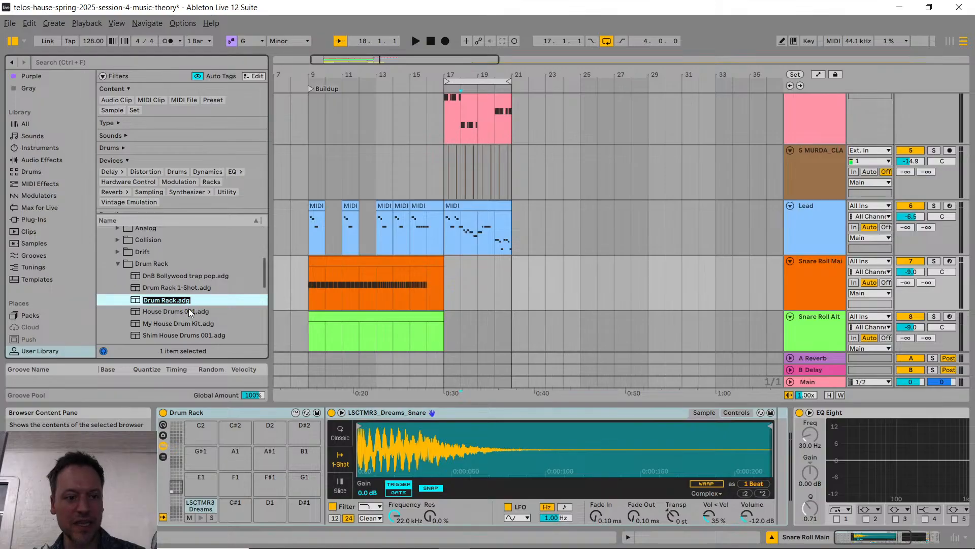
scroll(188, 311, "down", 1)
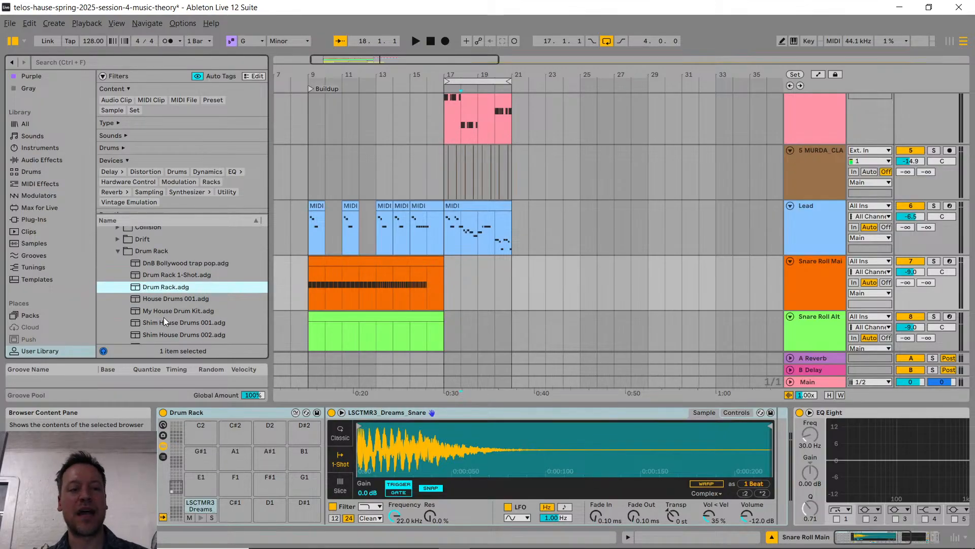
Step: Switch to YouTube Studio in the browser and read the newest live chat messages
key("alt+Tab")
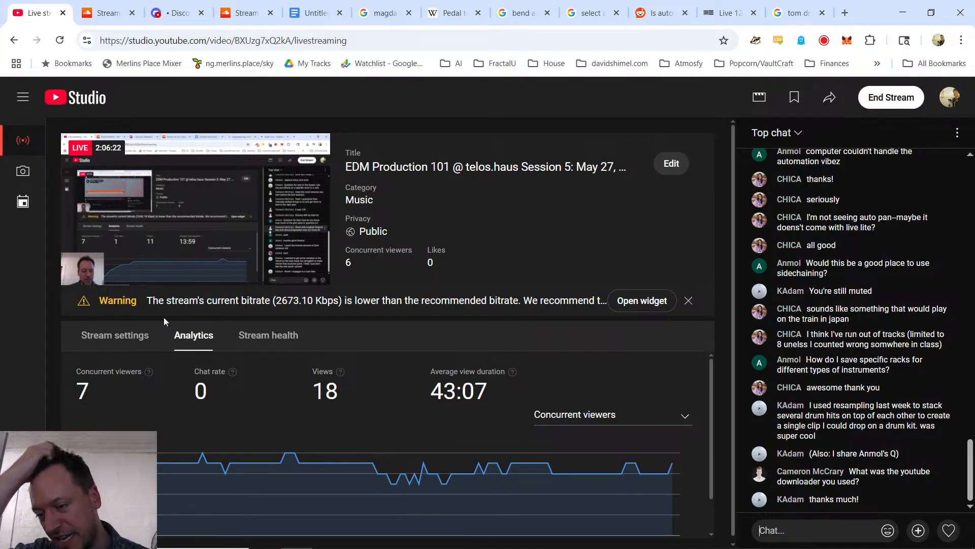
key("alt+Tab")
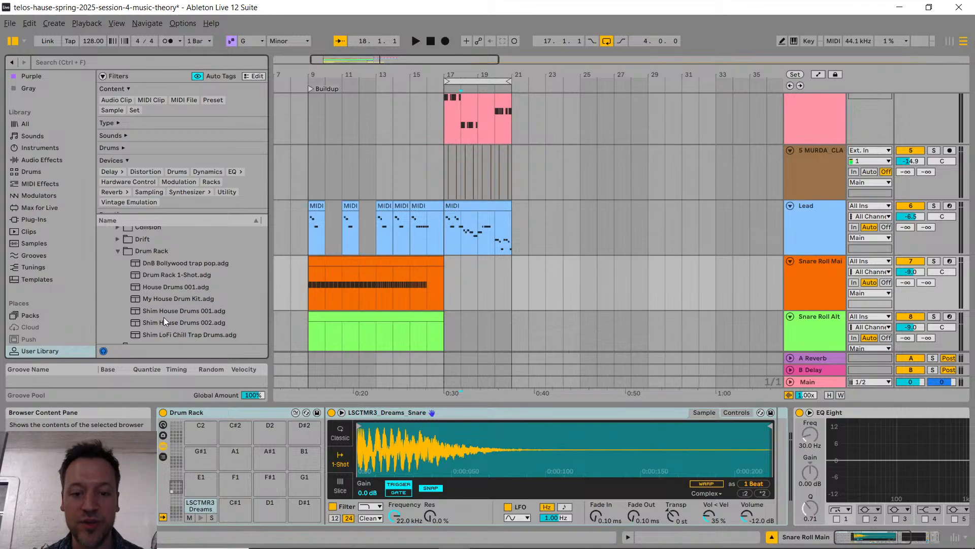
key("alt+Tab")
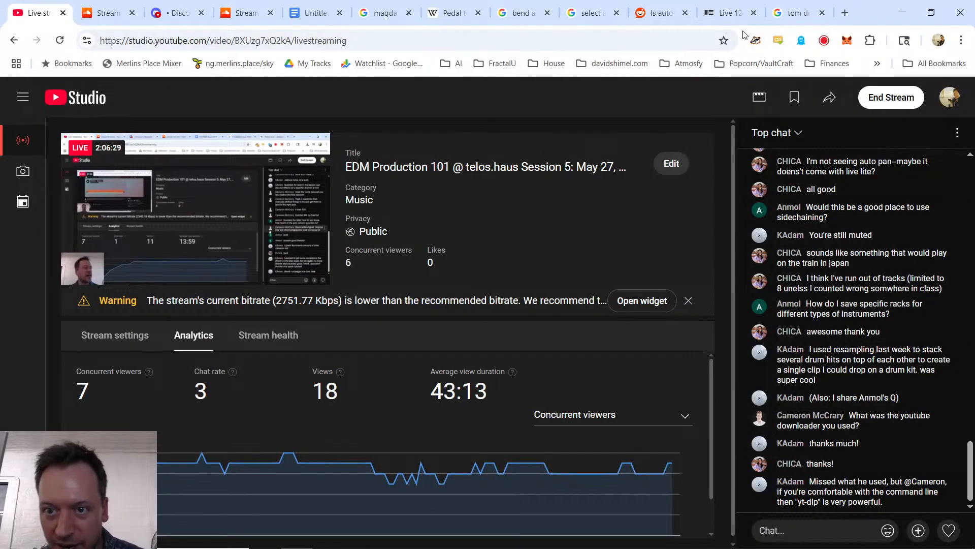
Step: Search the web for "youtube to mp3" in a new browser tab and copy the link address of the y2mate.nu result
left_click(656, 20)
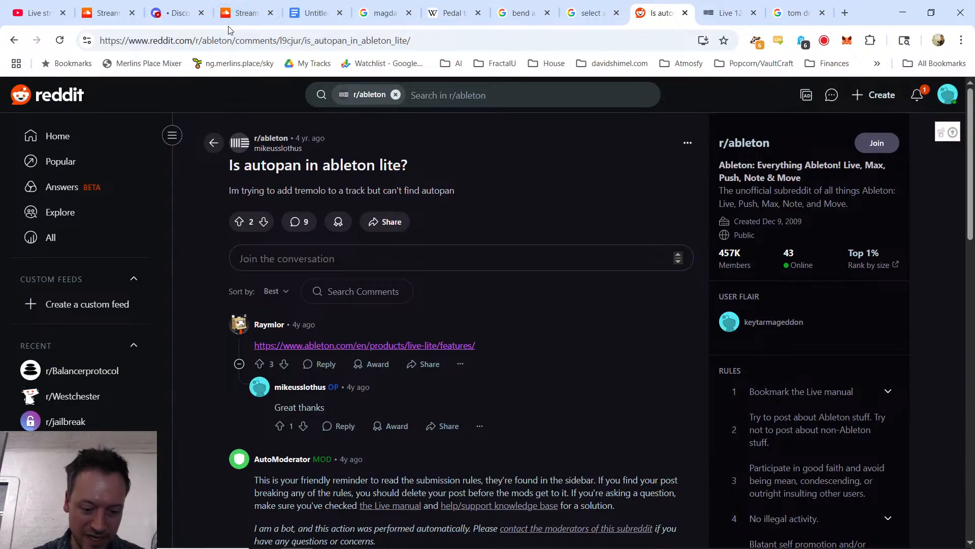
key("ctrl+t")
type("youtube to")
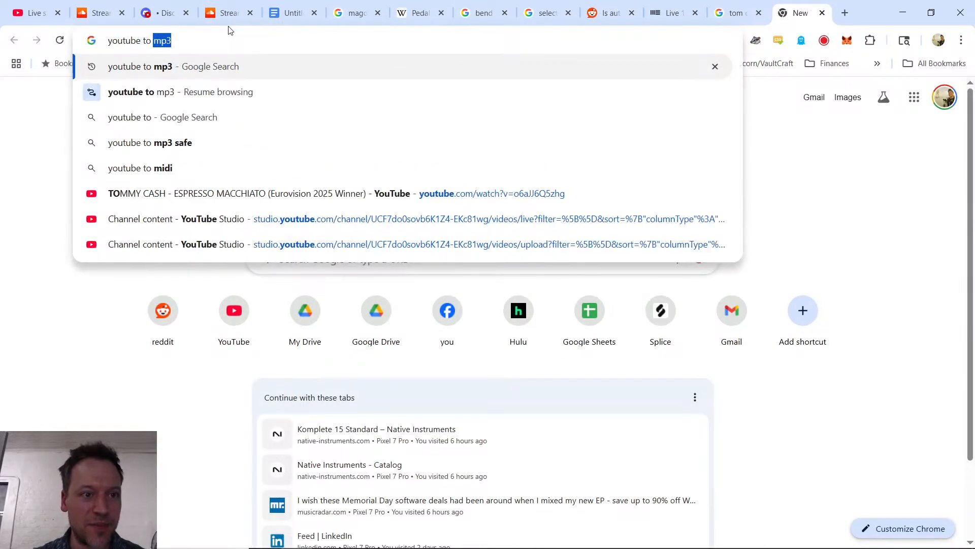
key("Return")
right_click(251, 220)
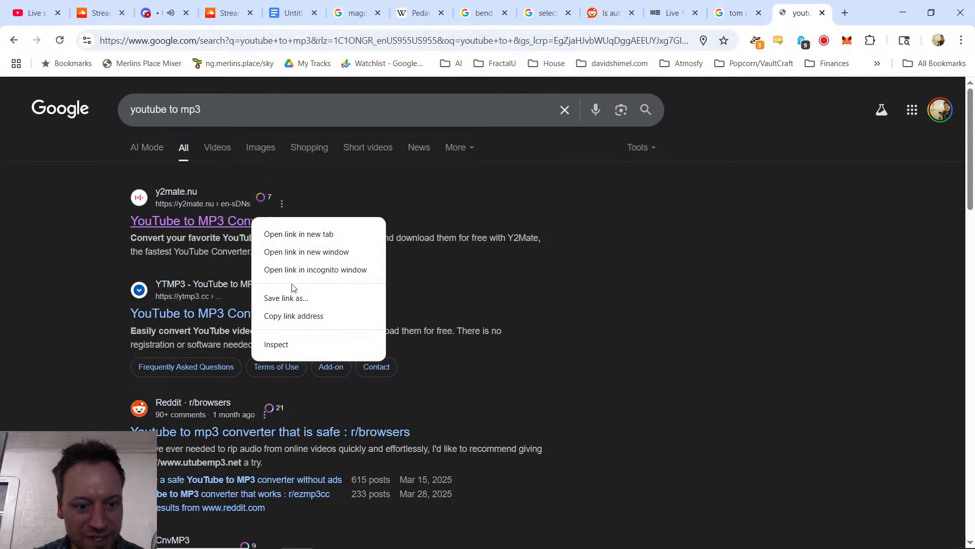
left_click(300, 316)
Step: Post "youtube to mp3 downloader" followed by the copied y2mate.nu link in the Discord edm-production-101 channel
left_click(164, 14)
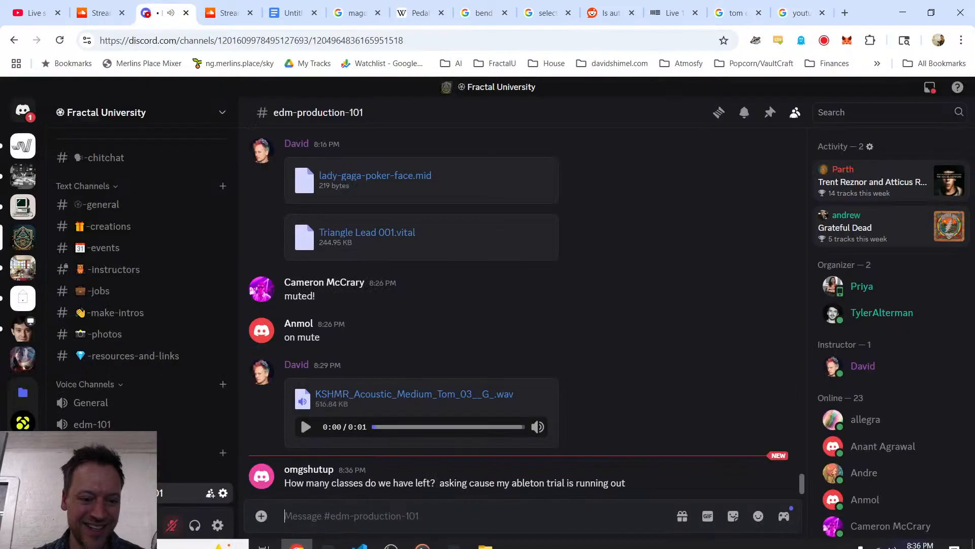
left_click(377, 513)
type("youtube to mp3")
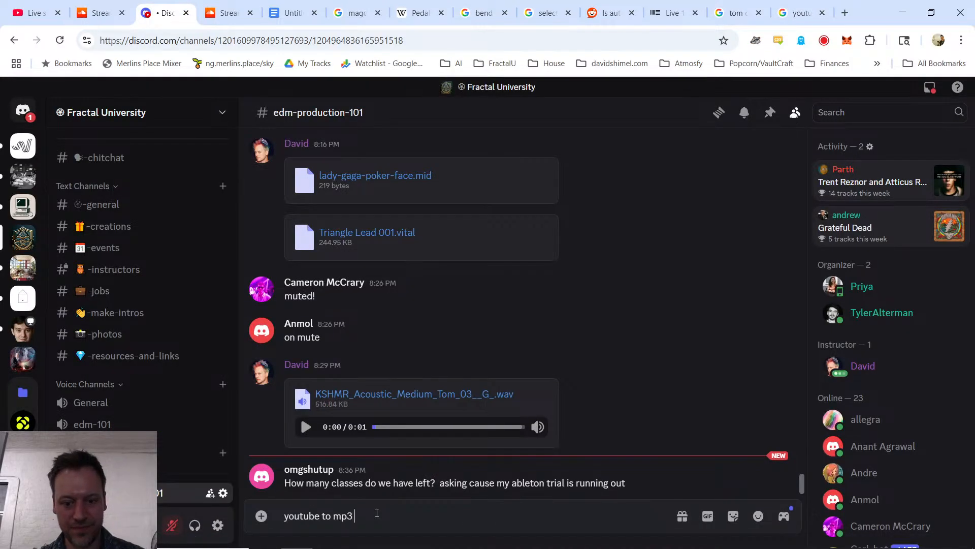
type(" downloader")
key("ctrl+v")
key("Return")
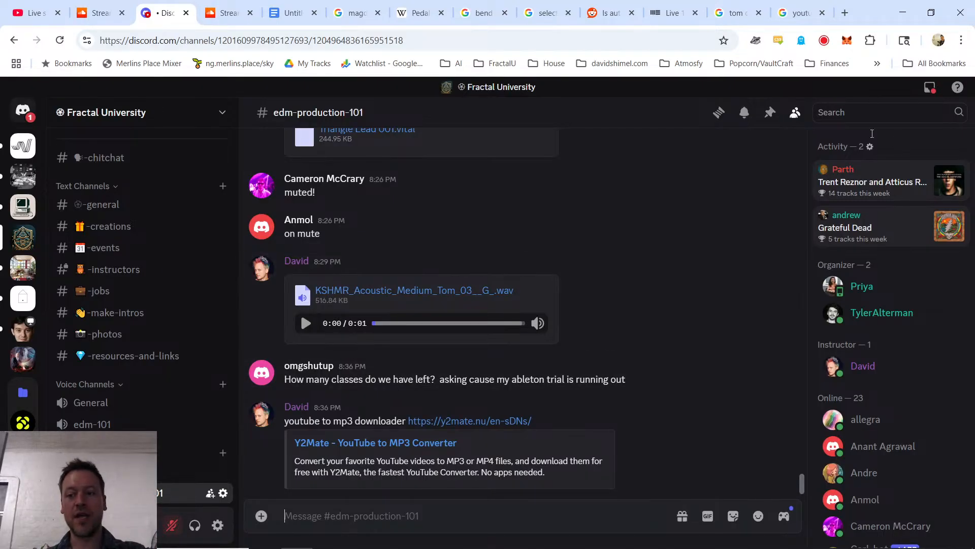
Step: Check the May and June 2025 dates in the system calendar to count the remaining classes, and close the calendar
mouse_move(913, 543)
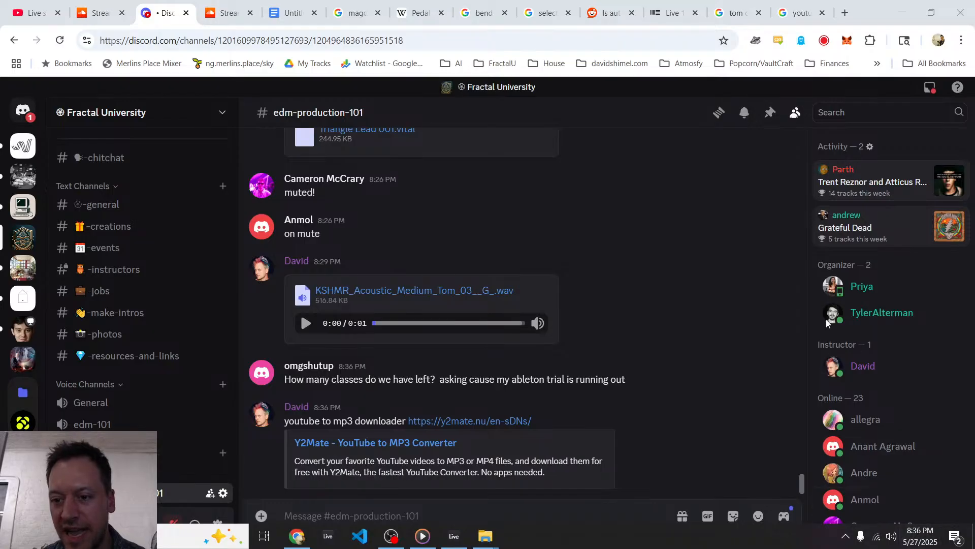
left_click(919, 537)
left_click(953, 143)
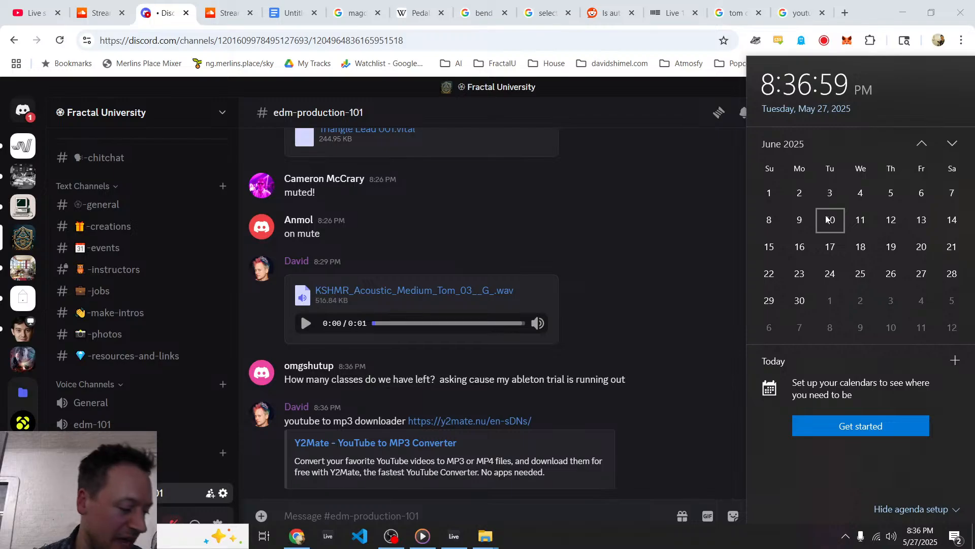
left_click(927, 146)
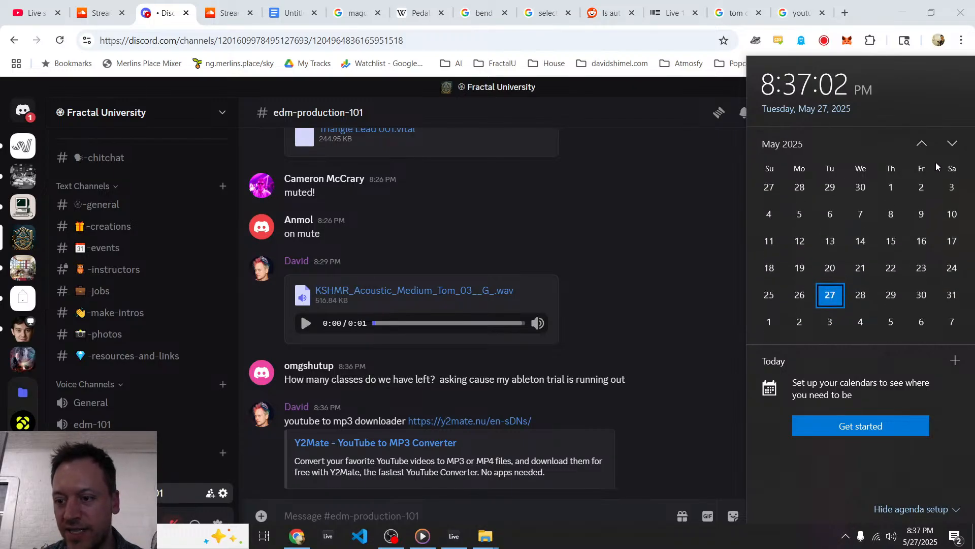
left_click(953, 143)
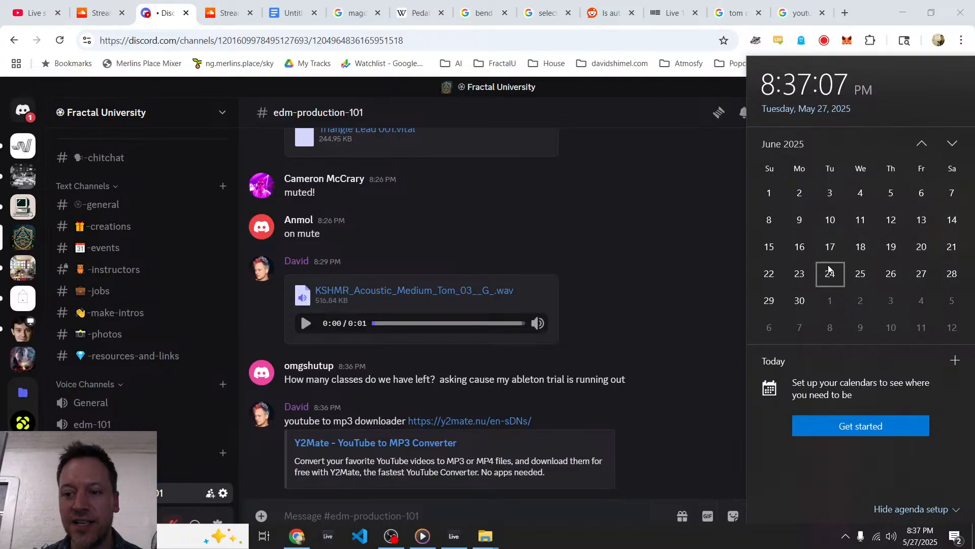
left_click(489, 383)
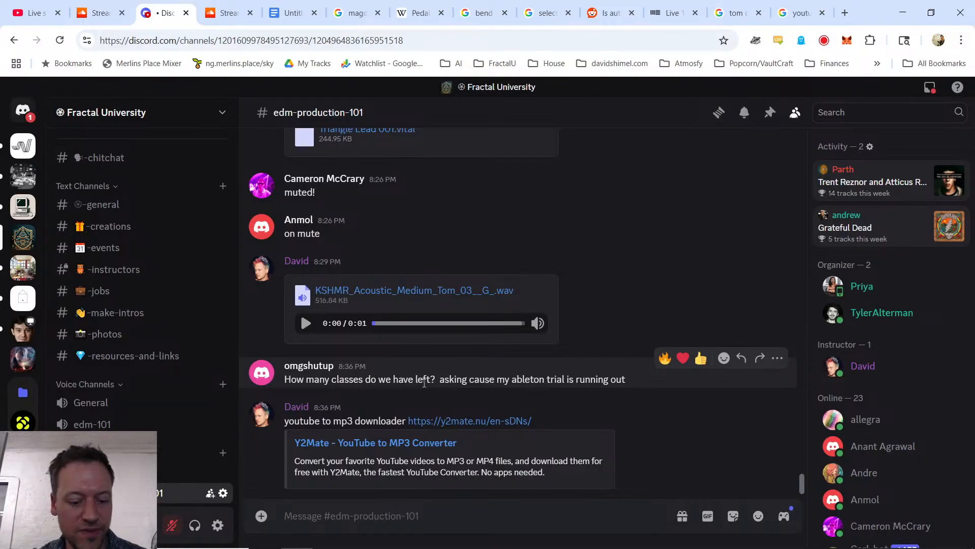
Step: Search the web for "ableton intro" in a new tab and look over Ableton's Compare Live editions page
key("ctrl+t")
type("able")
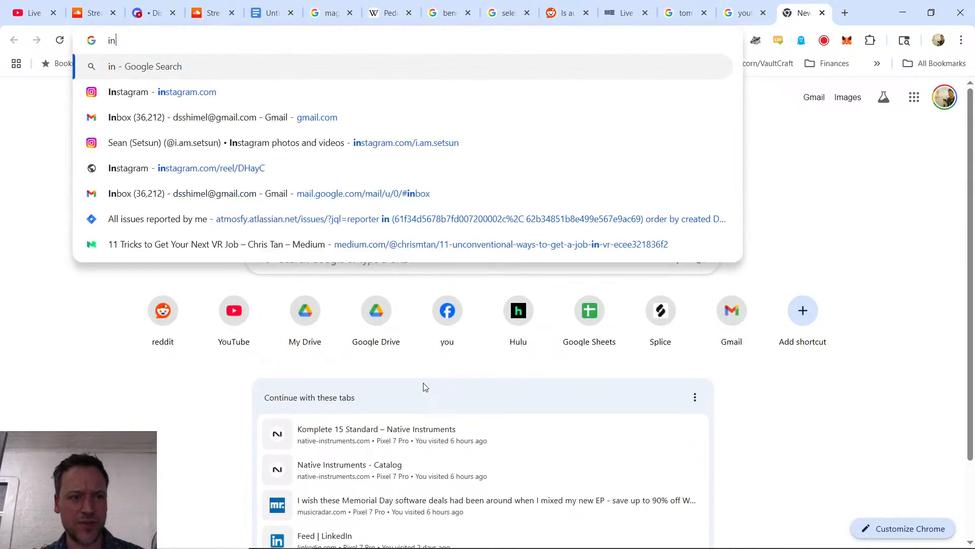
type("ton intro")
key("Return")
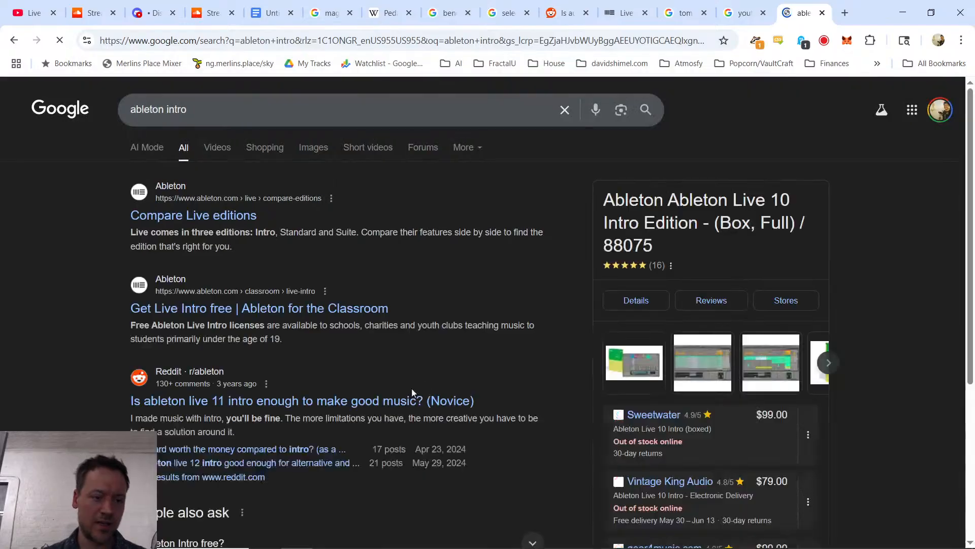
left_click(229, 217)
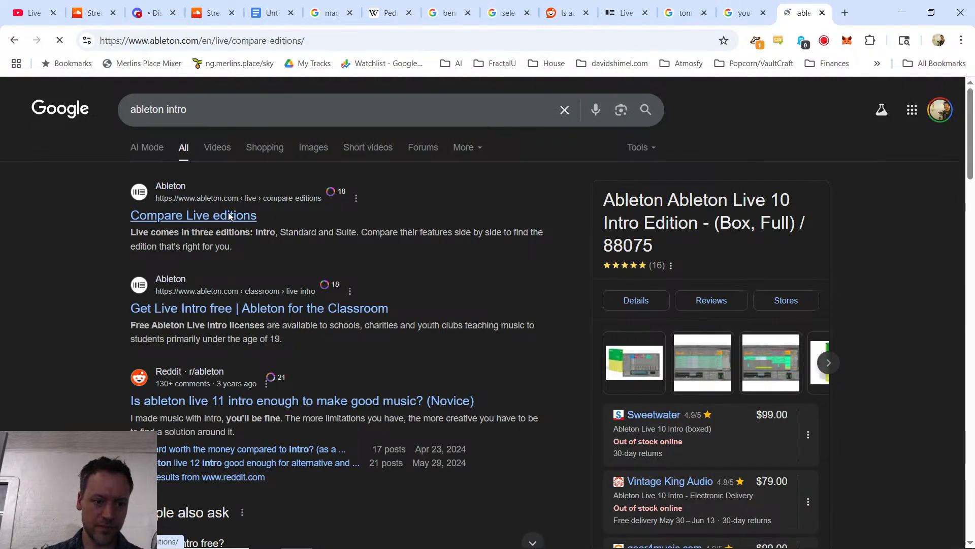
scroll(368, 342, "down", 5)
scroll(401, 345, "up", 5)
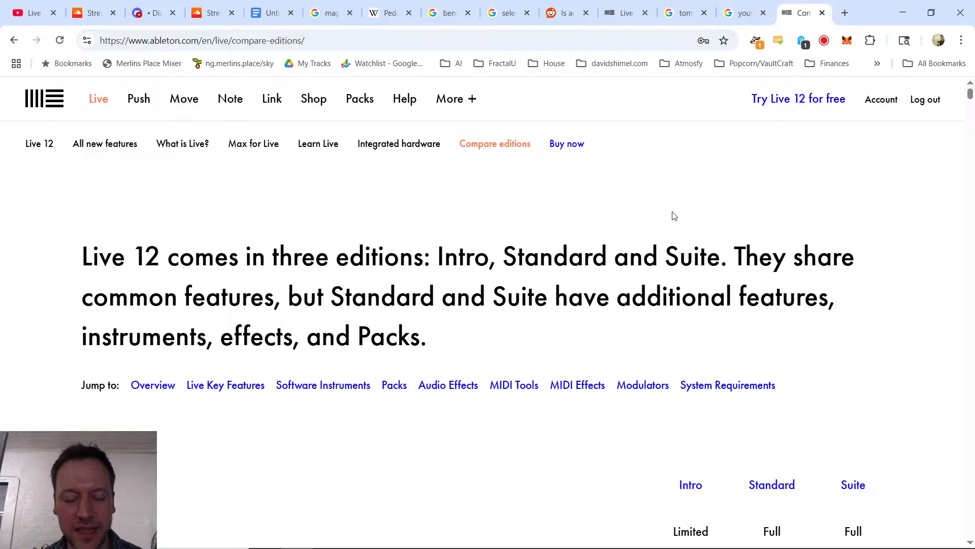
Step: Search the web for "ableton live student discount" and open Ableton's page for students and teachers
left_click(345, 44)
type("ableton live st")
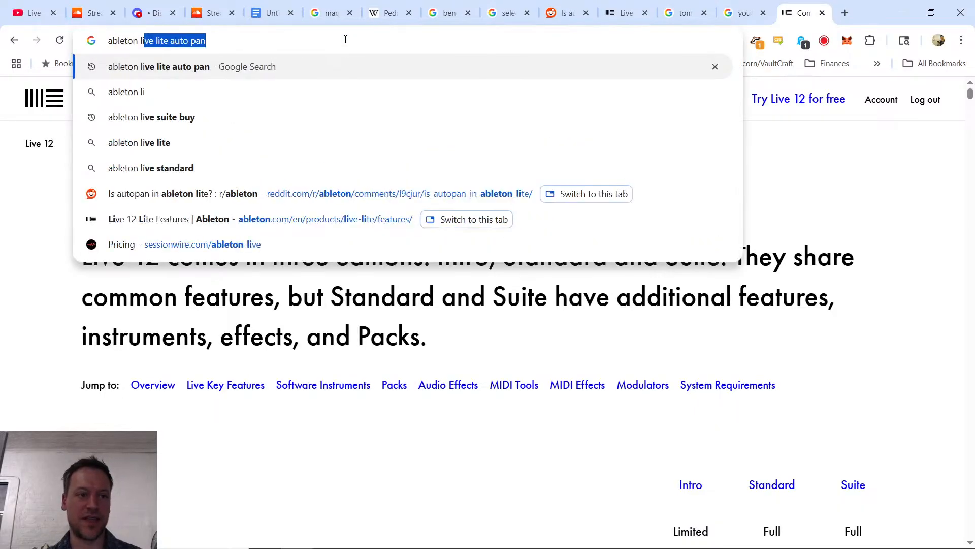
type("udent discoun")
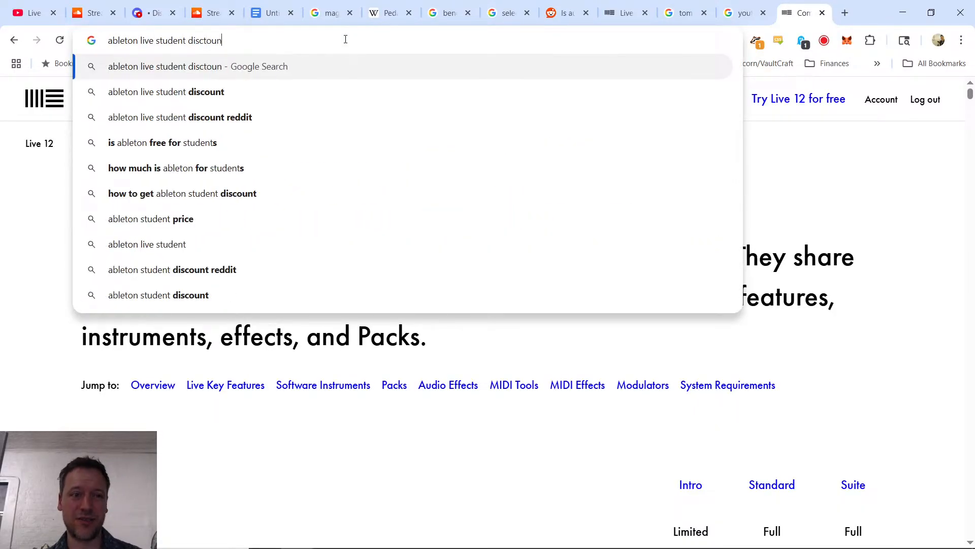
key("BackSpace")
key("BackSpace")
key("BackSpace")
type("ount")
key("Return")
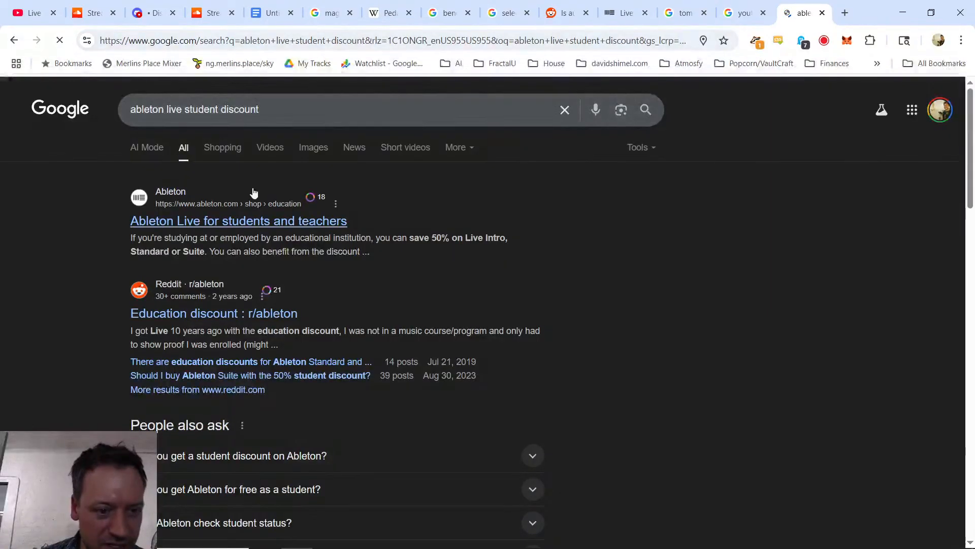
left_click(259, 224)
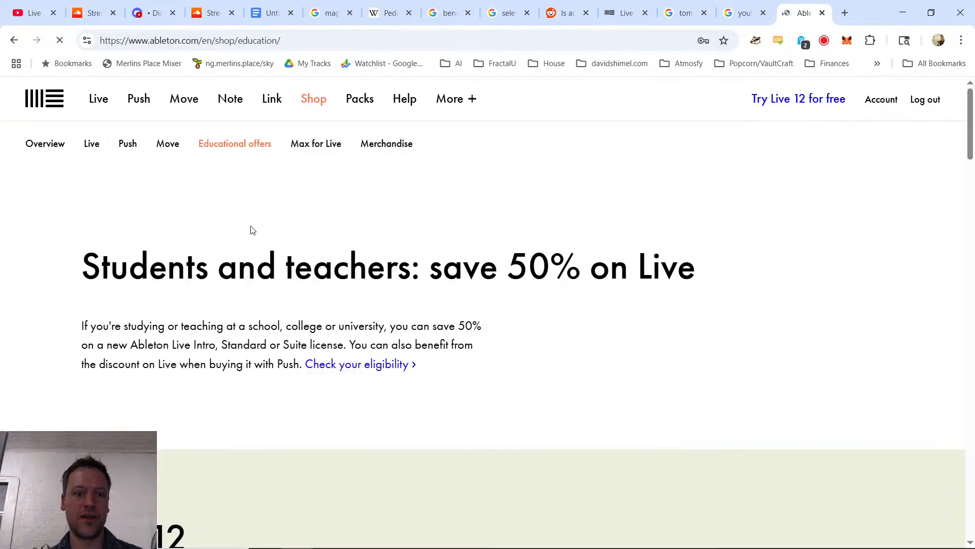
Step: Go to the eligibility section of the educational offers page and read the discount criteria and buying instructions
scroll(328, 267, "down", 3)
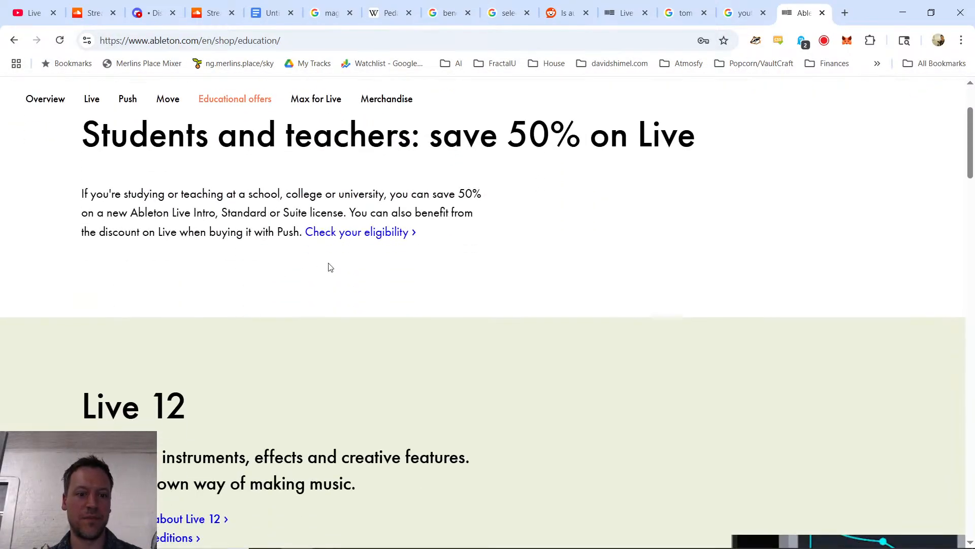
left_click(357, 234)
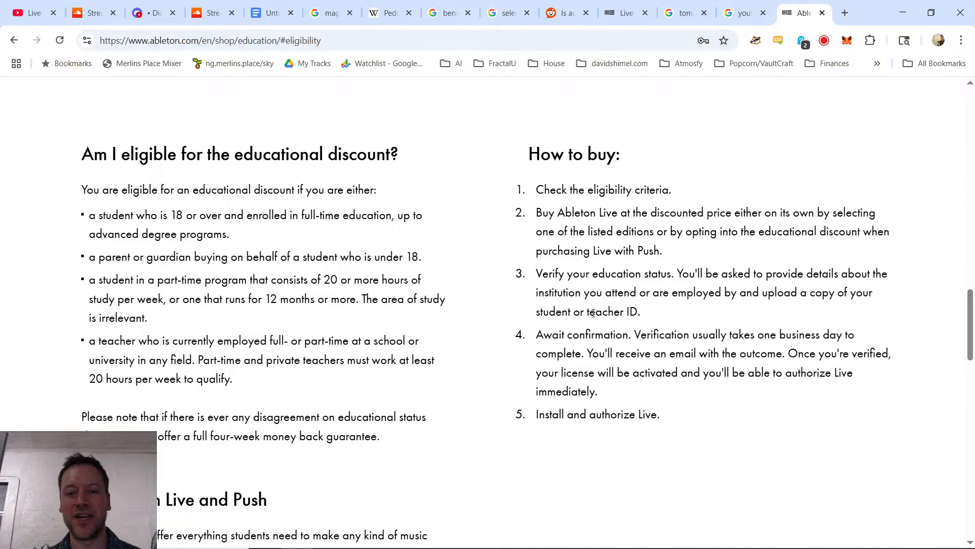
scroll(593, 312, "down", 10)
scroll(484, 346, "up", 3)
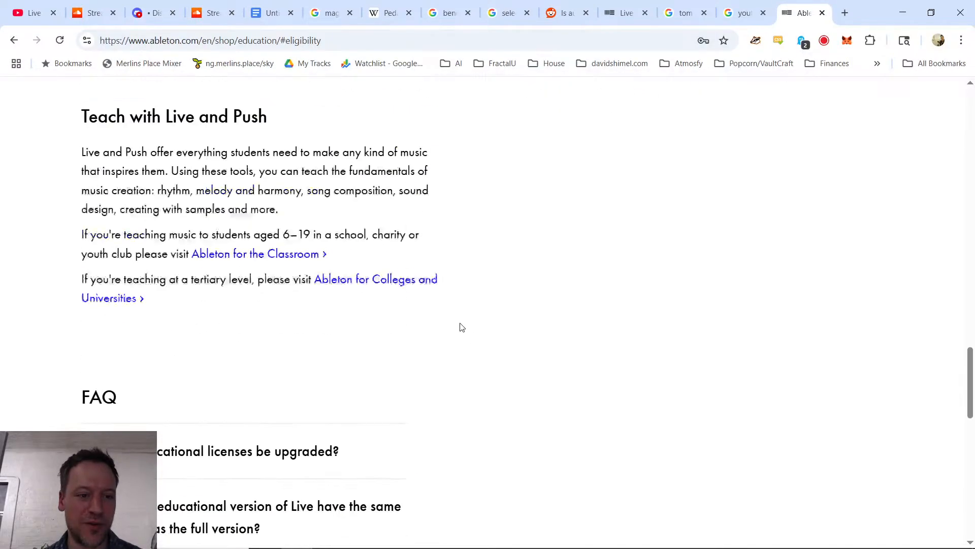
scroll(477, 320, "up", 3)
scroll(468, 318, "down", 9)
scroll(476, 306, "up", 6)
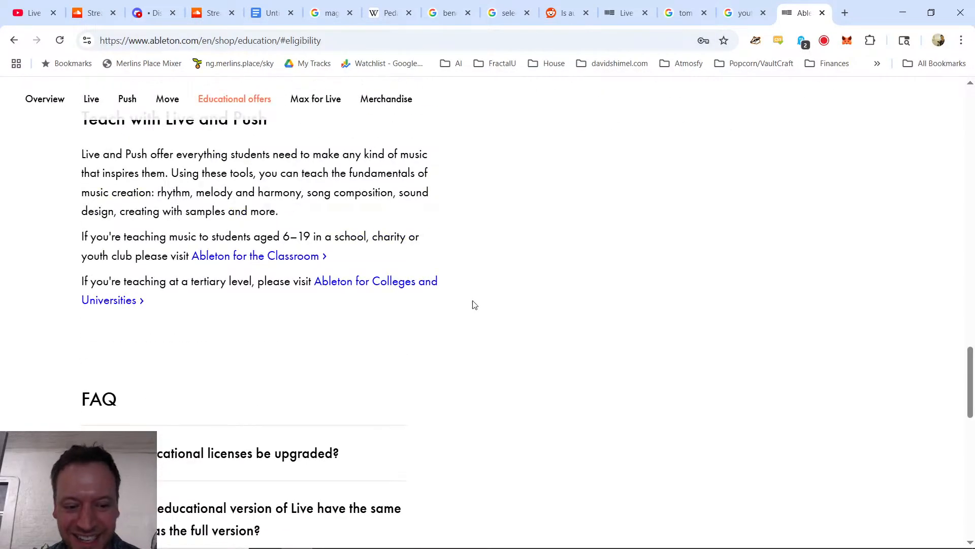
Step: Post the copied y2mate.nu link in the YouTube live chat, followed by the message "youtube to mp3 downloader ^"
left_click(13, 8)
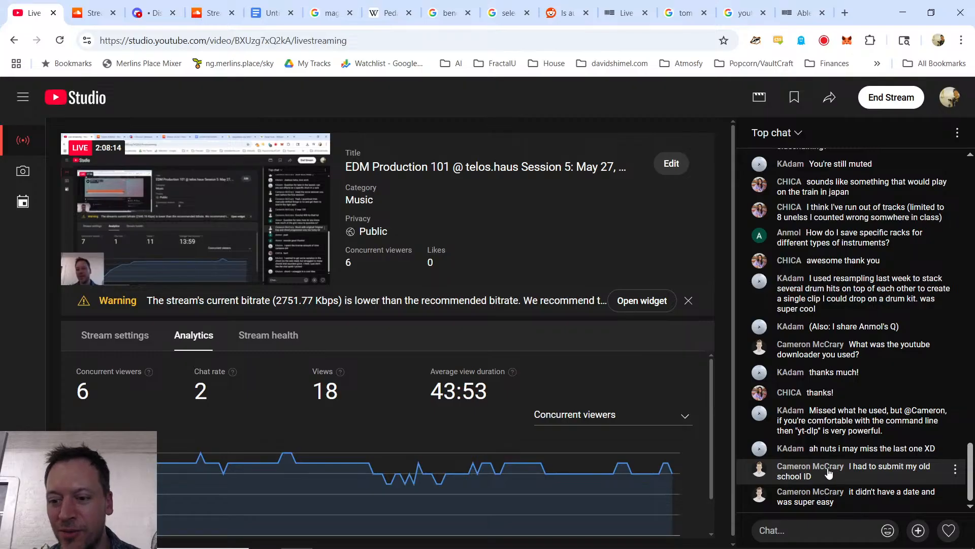
left_click(148, 13)
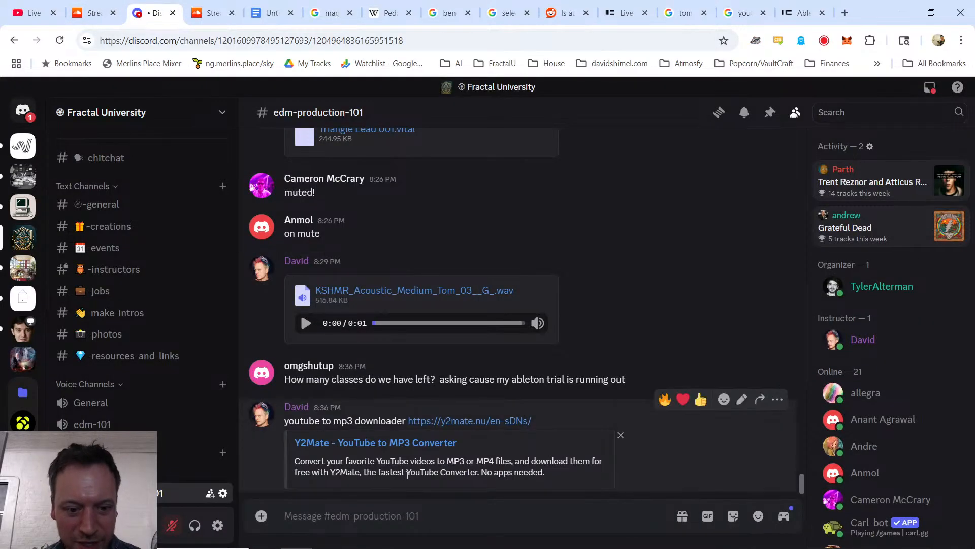
left_click(56, 20)
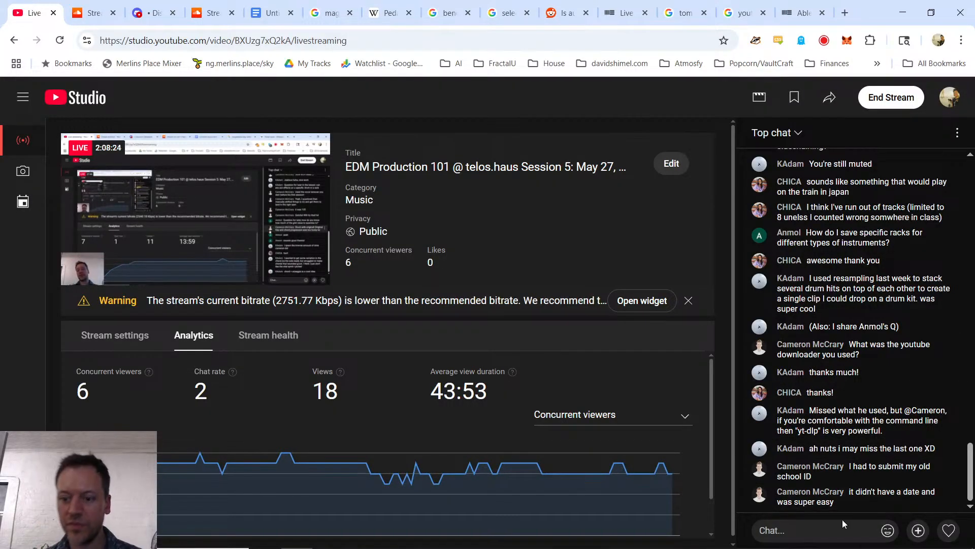
left_click(806, 528)
type("https://y2mate.nu/en-sDNs/")
key("Return")
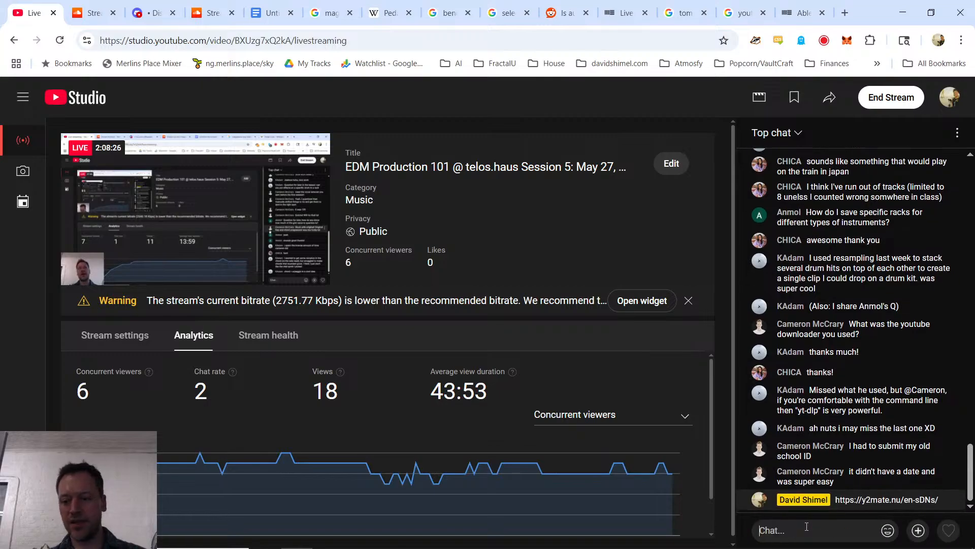
type("youtube to mp3 downloader '")
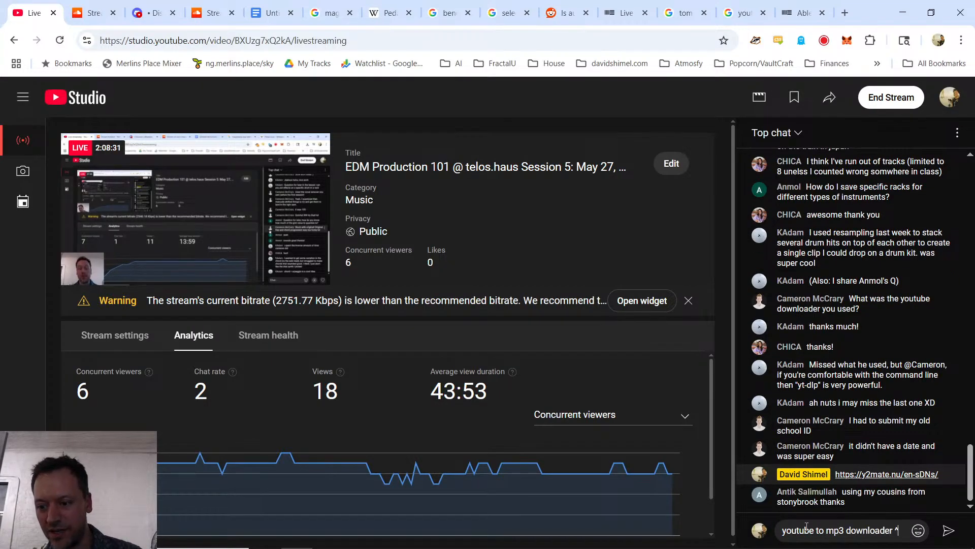
key("Return")
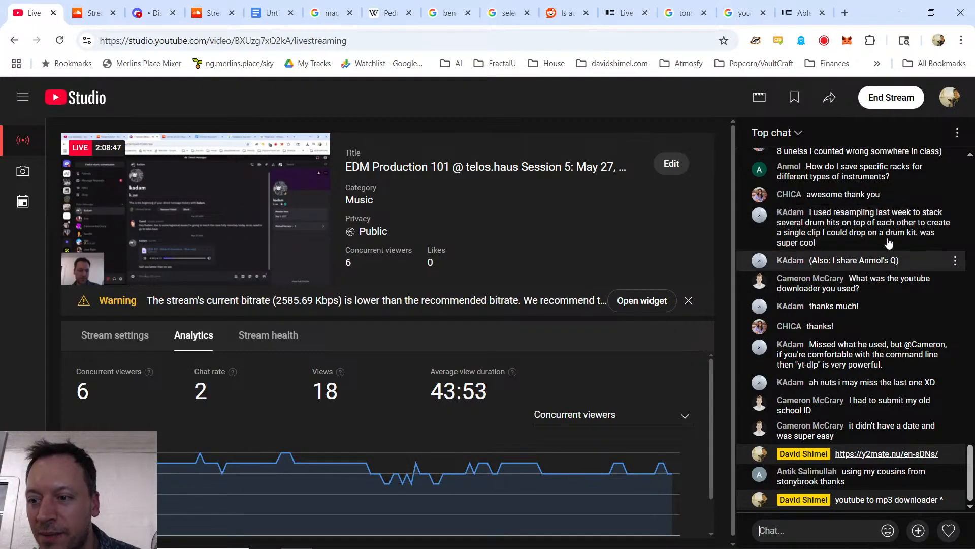
Step: Look through the YouTube live chat and the Discord edm-production-101 channel for unanswered questions
scroll(874, 259, "up", 3)
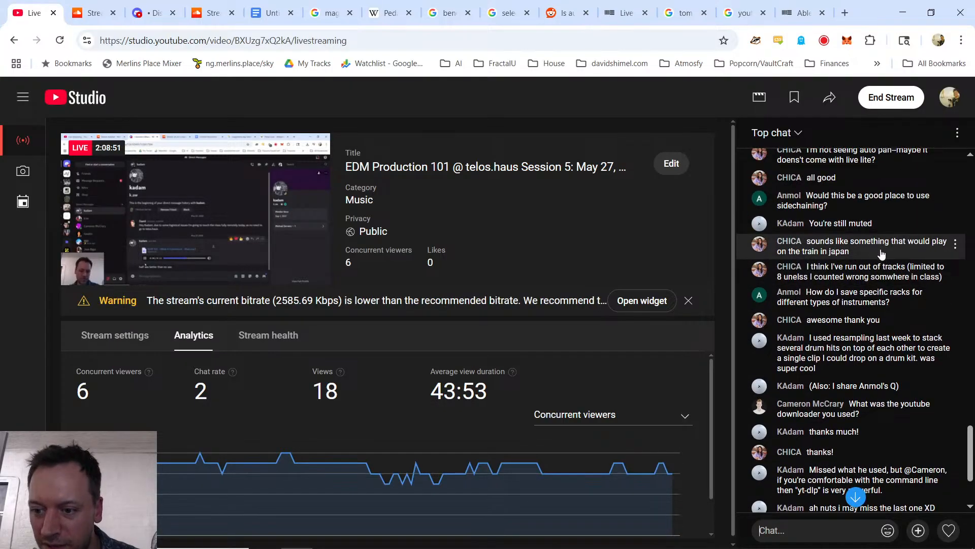
scroll(909, 254, "down", 3)
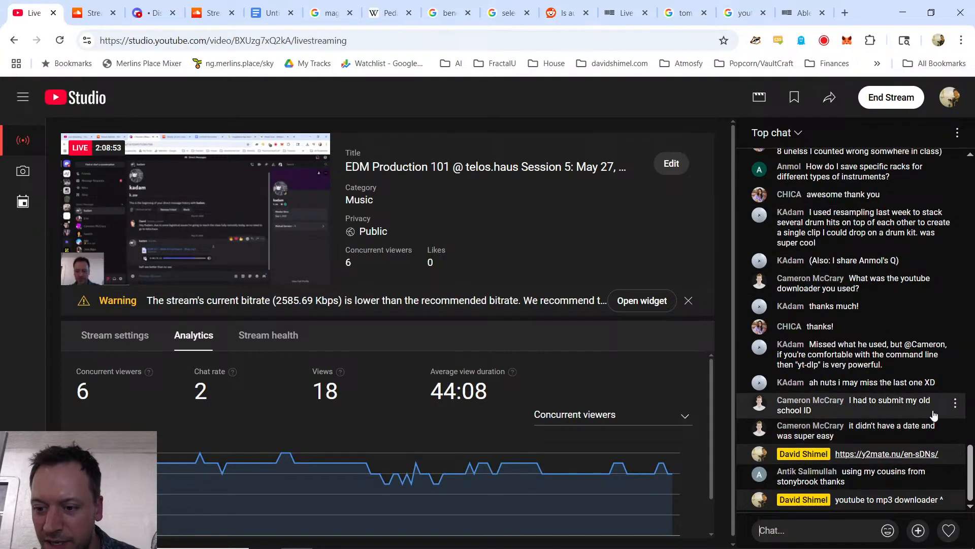
left_click(149, 14)
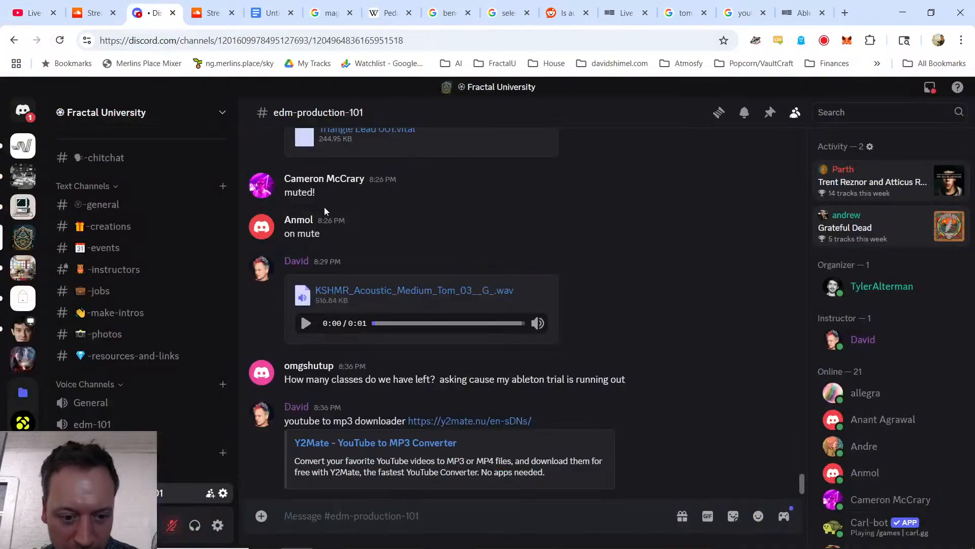
scroll(381, 241, "up", 3)
scroll(386, 244, "down", 3)
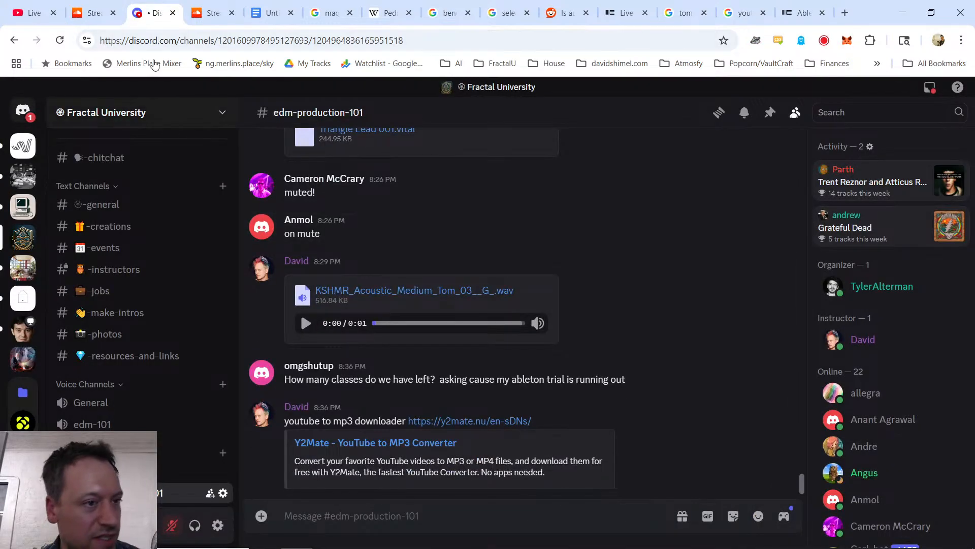
Step: Reply "Fourtet is awesome!" in the YouTube live chat
left_click(32, 13)
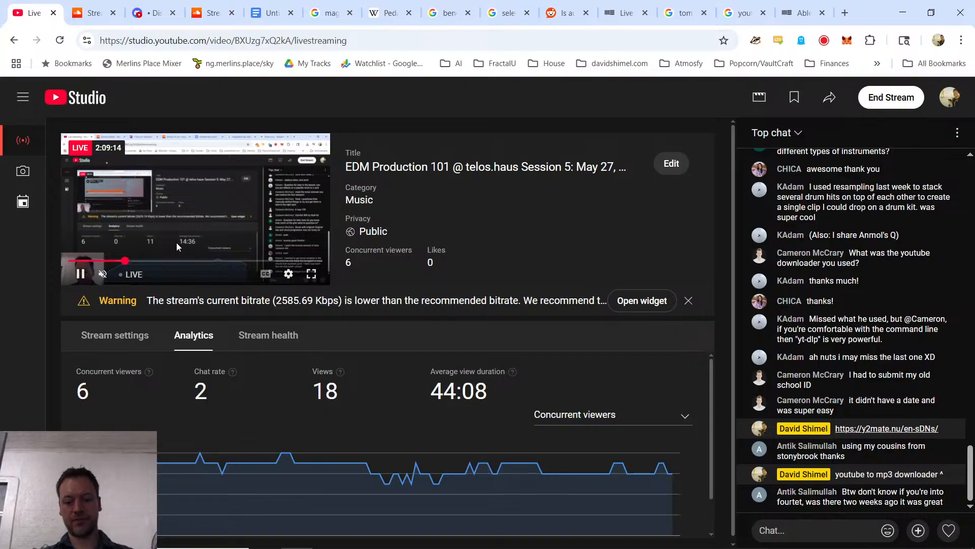
type("Fourtet is aweaome")
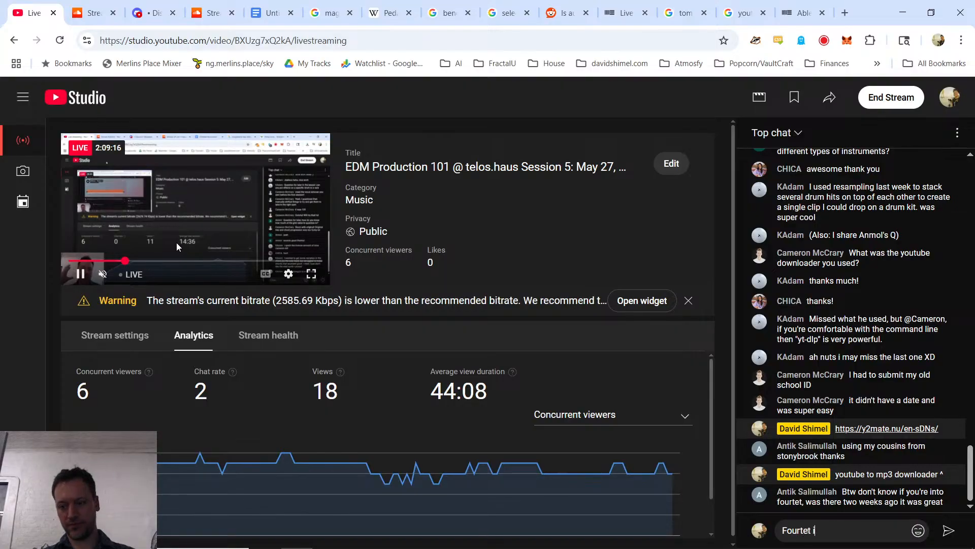
key("BackSpace")
type("some!")
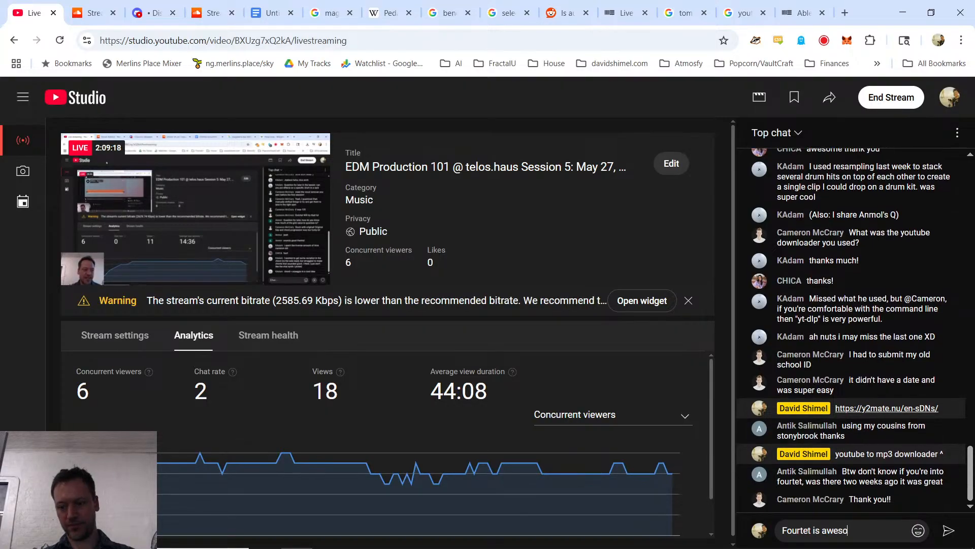
key("Return")
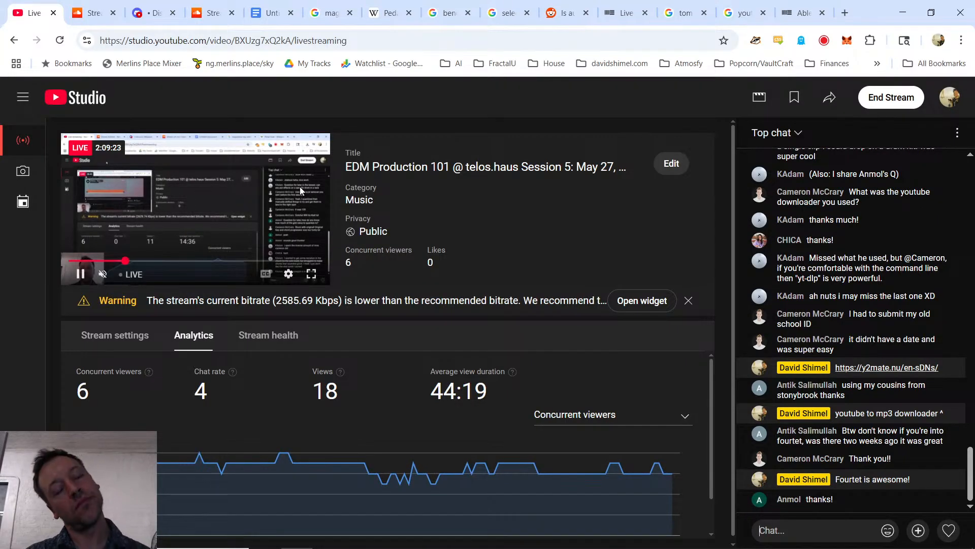
Step: Switch from the browser to the Ableton Live project window
key("alt+Tab")
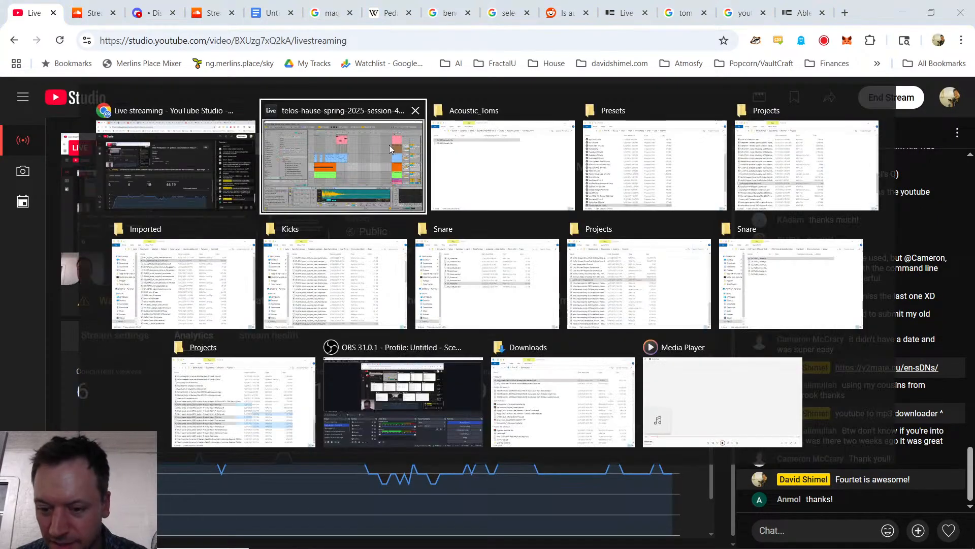